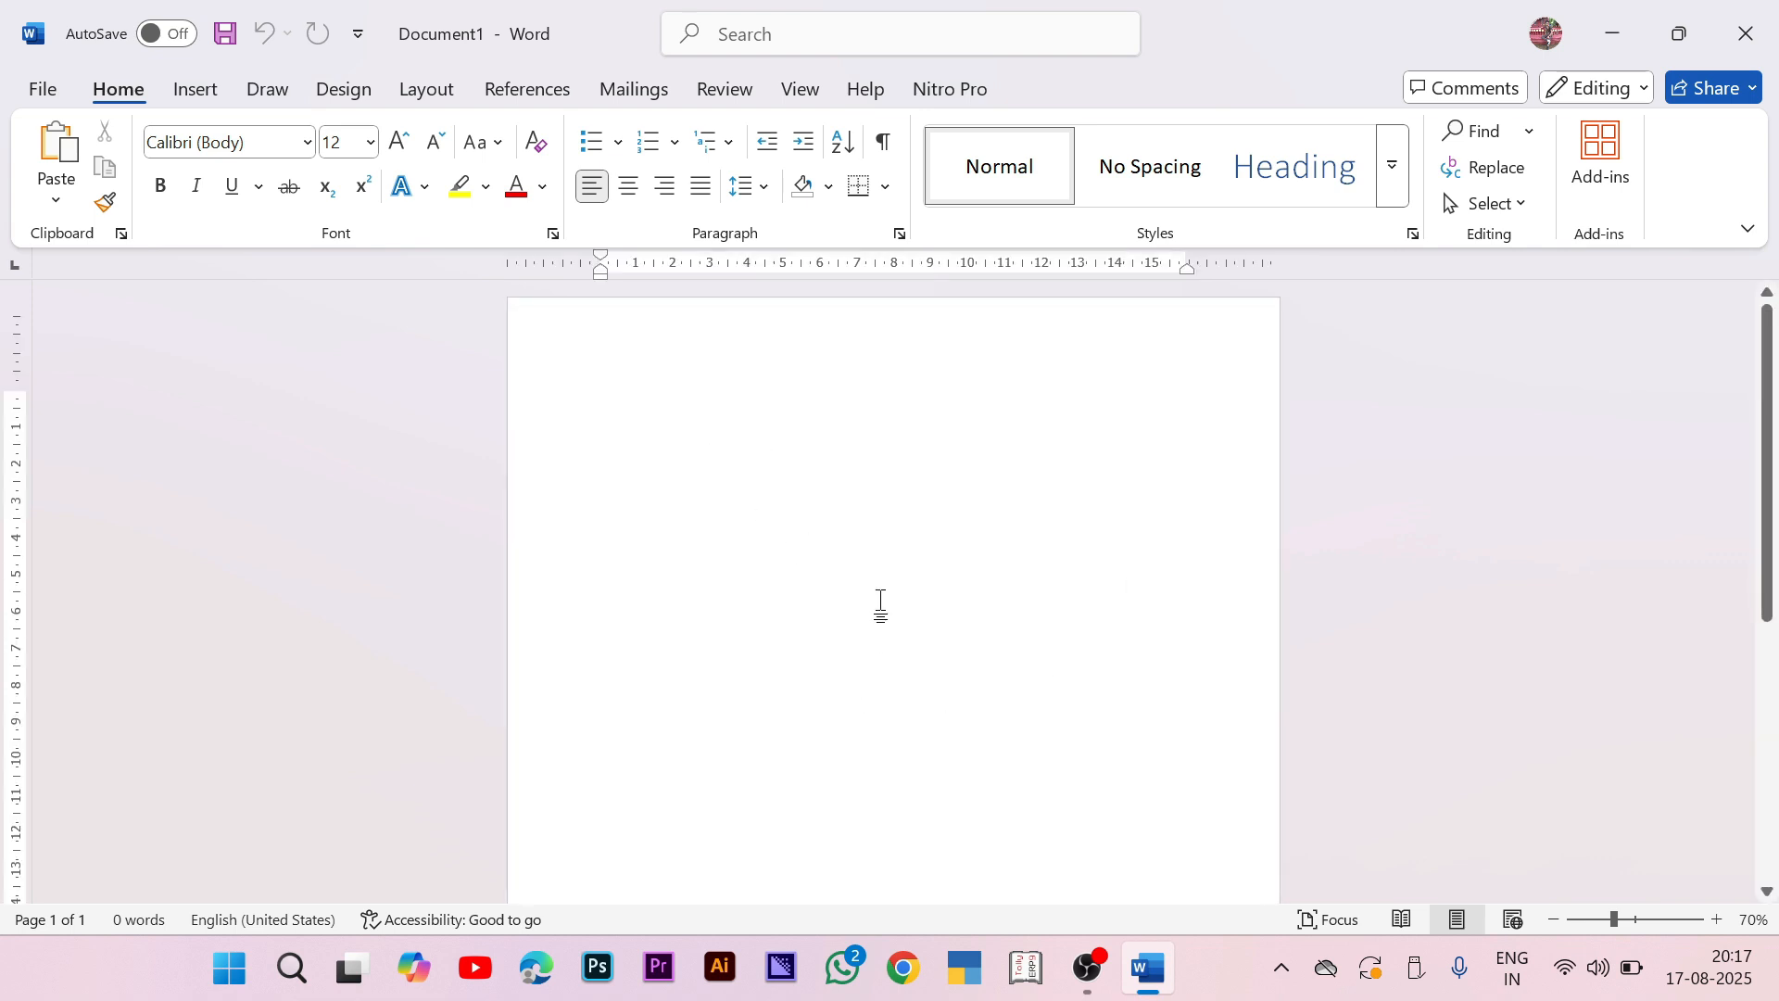
# Step: Use More Paper Sizes to set the page width to 85.60MM and height to 53.98MM
pyautogui.click(428, 93)
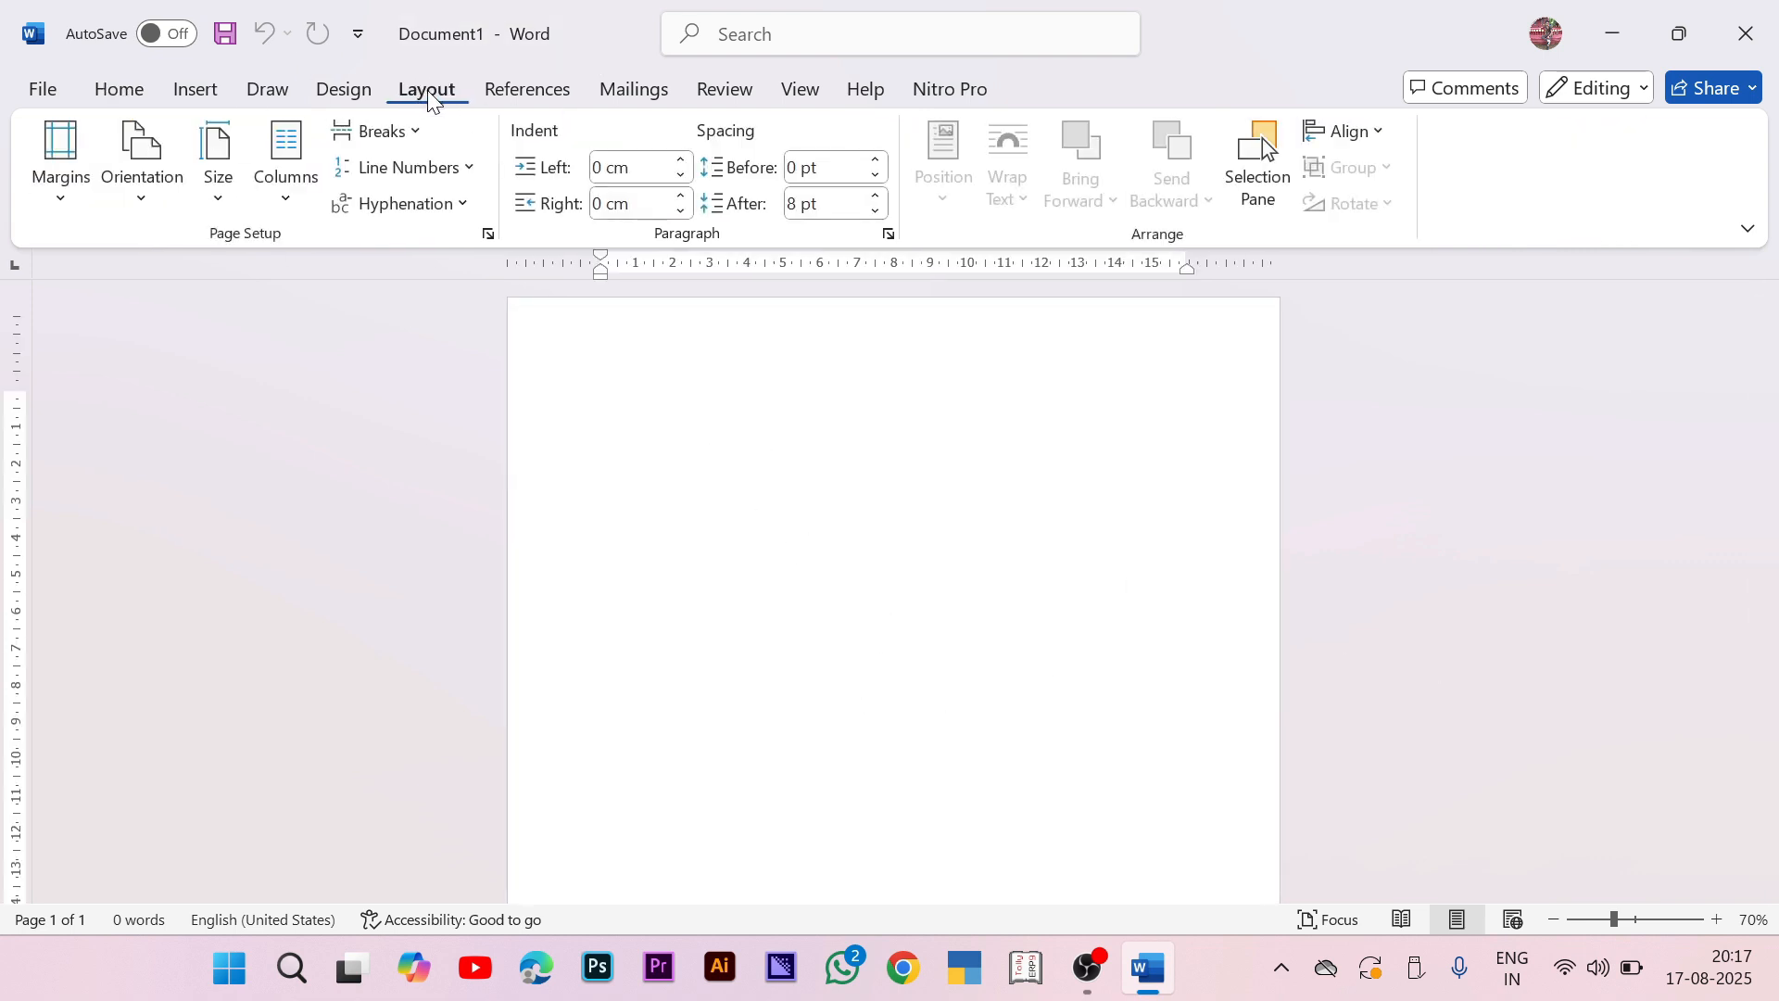
pyautogui.click(213, 180)
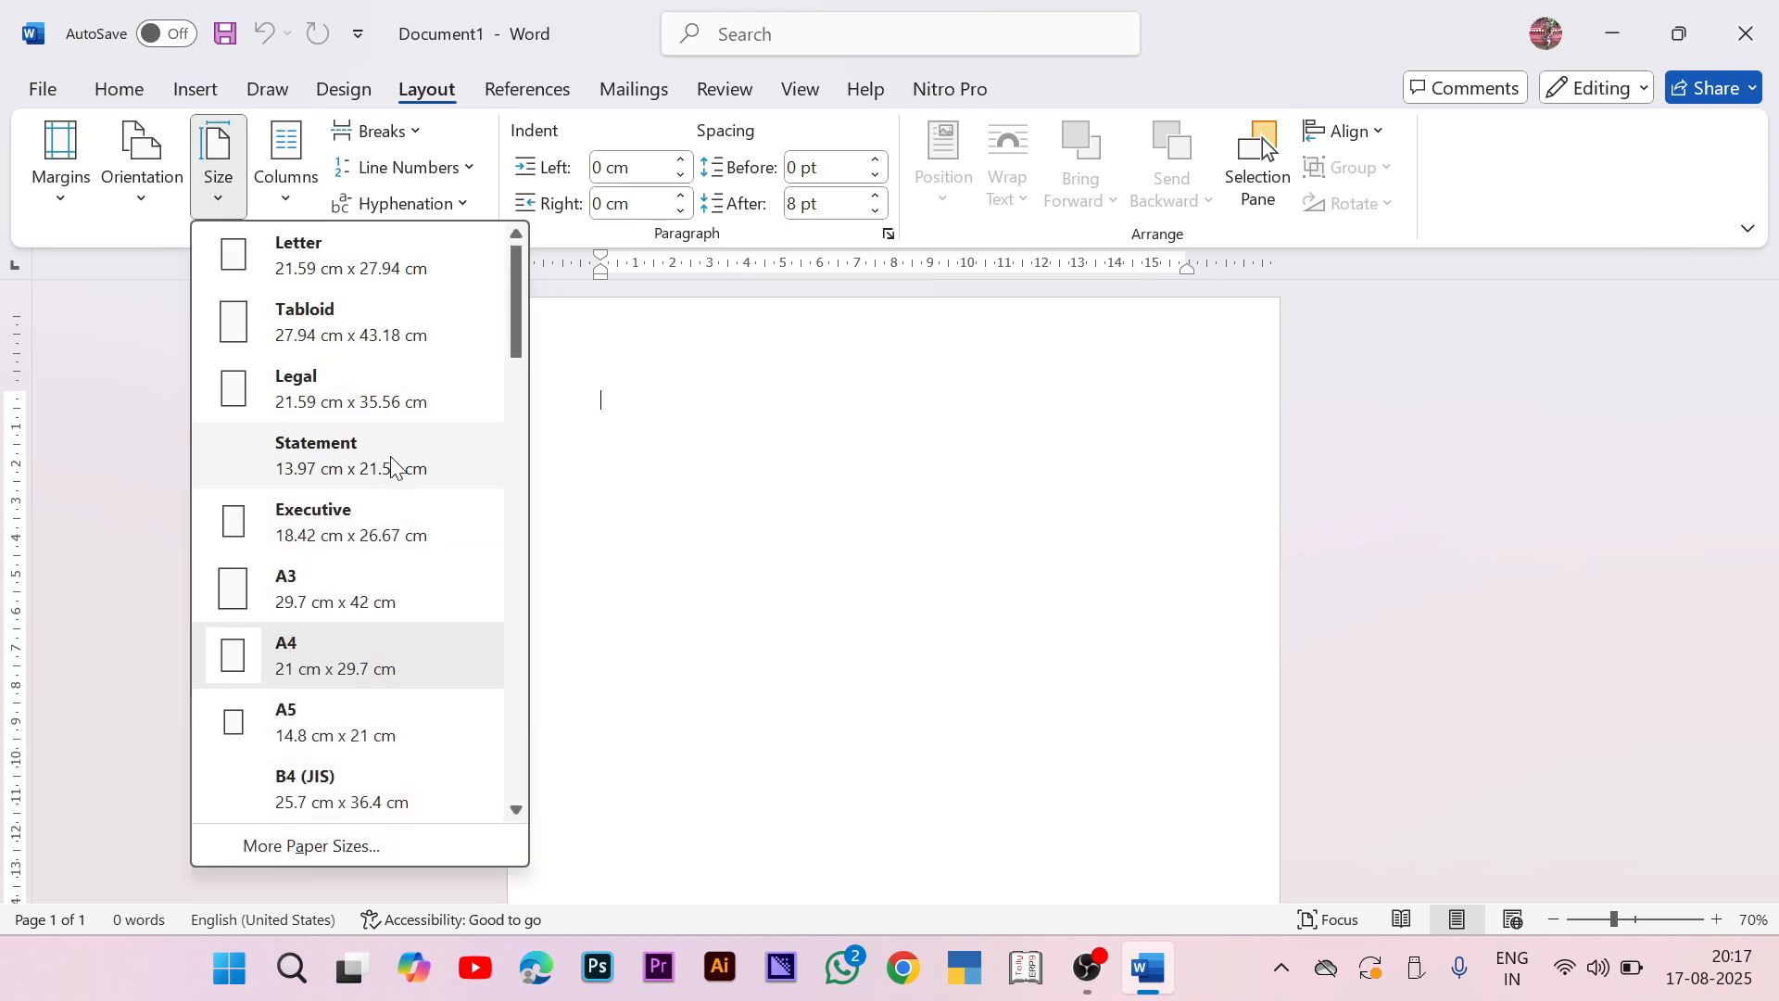
pyautogui.click(350, 848)
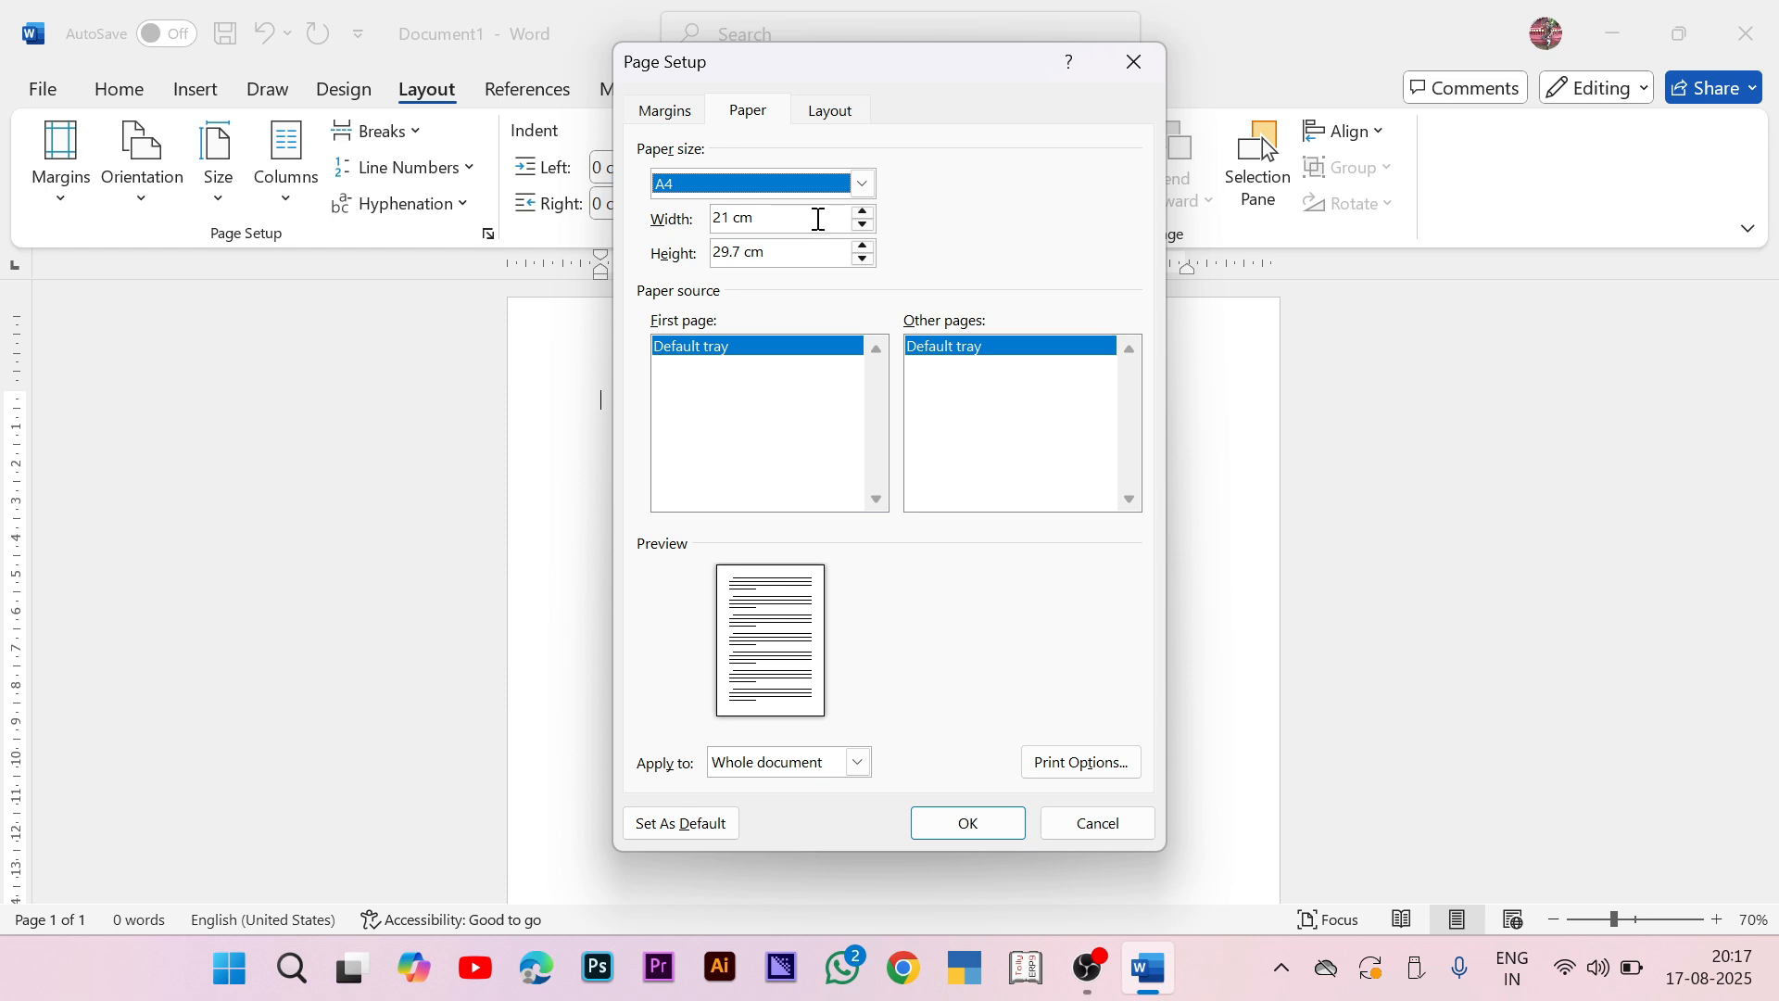
pyautogui.moveTo(817, 218); pyautogui.dragTo(695, 231)
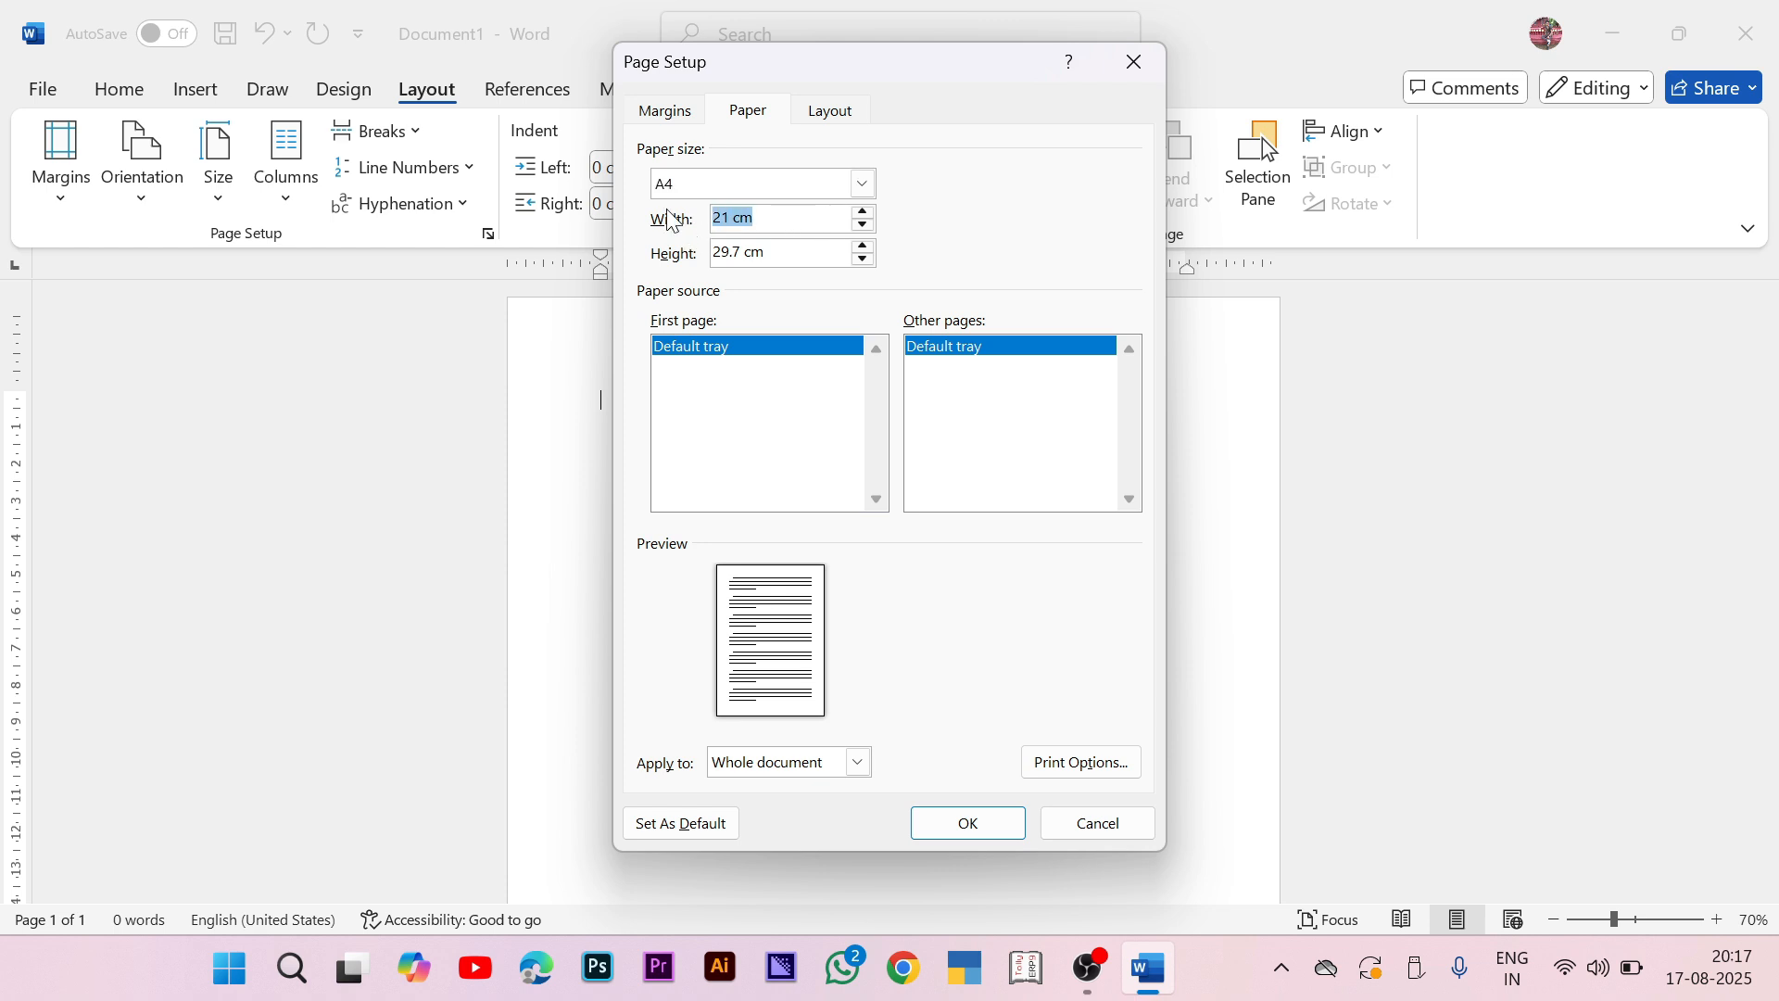
pyautogui.write('85.60MM')
pyautogui.press('Tab')
pyautogui.write('5')
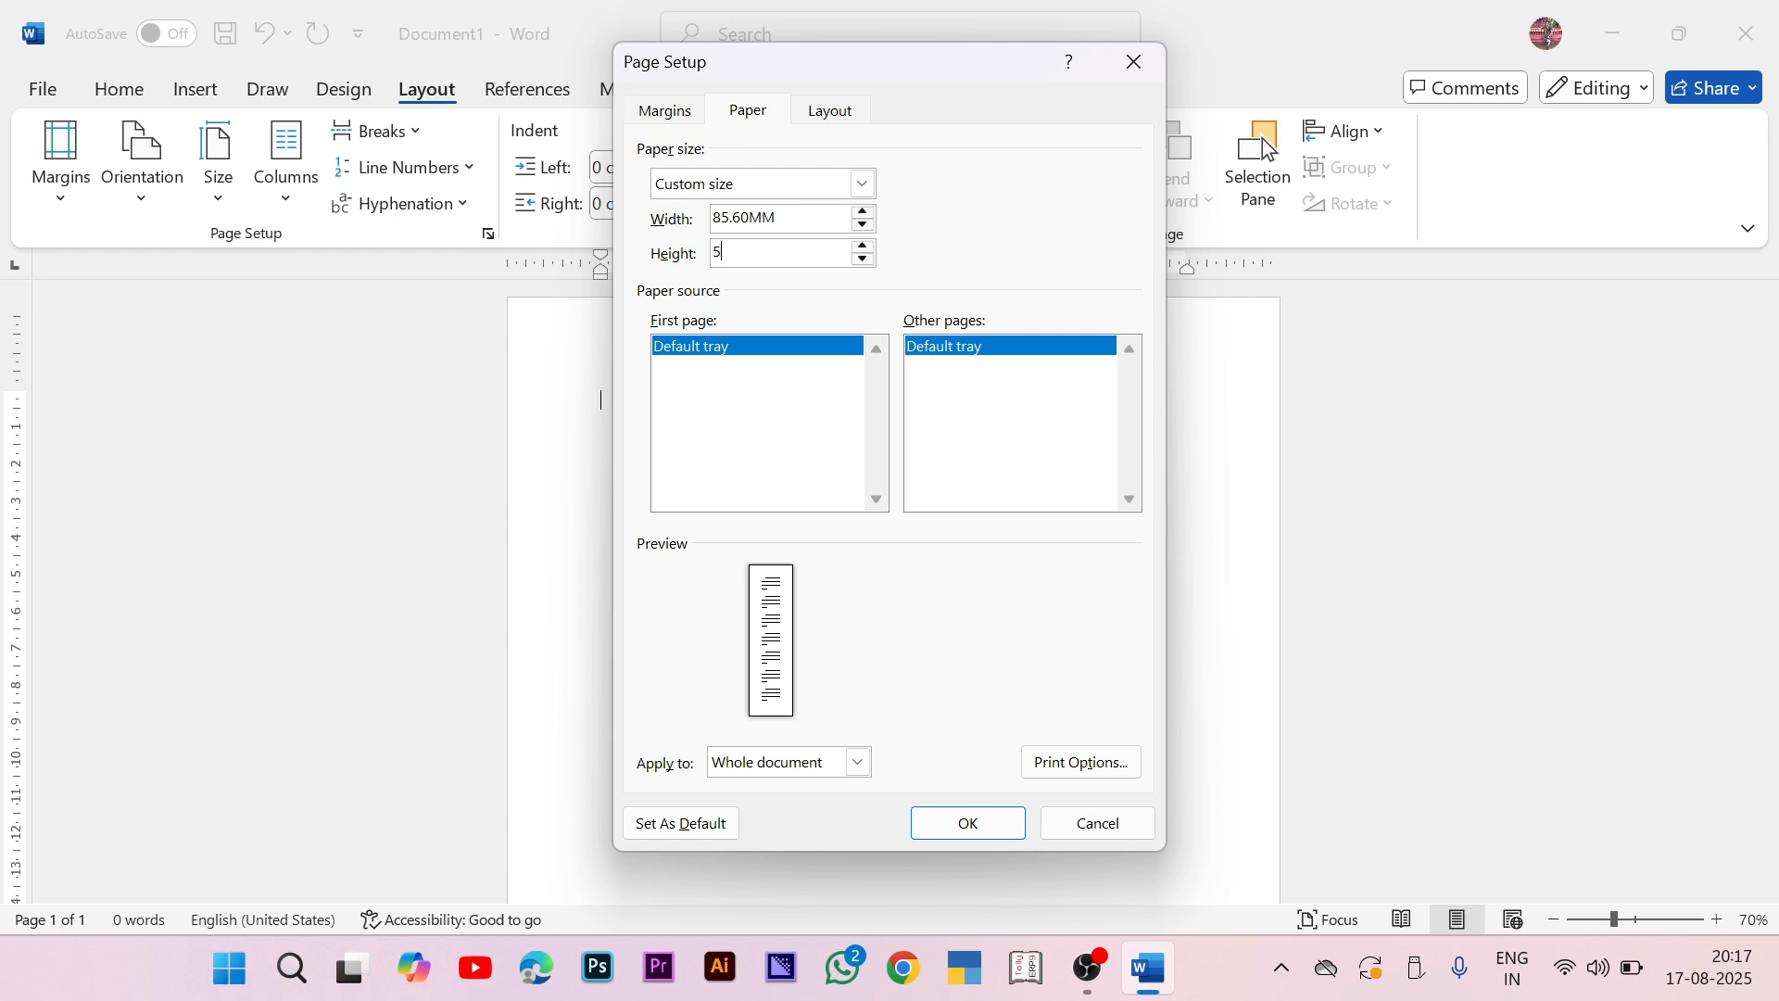
pyautogui.write('3.98MM')
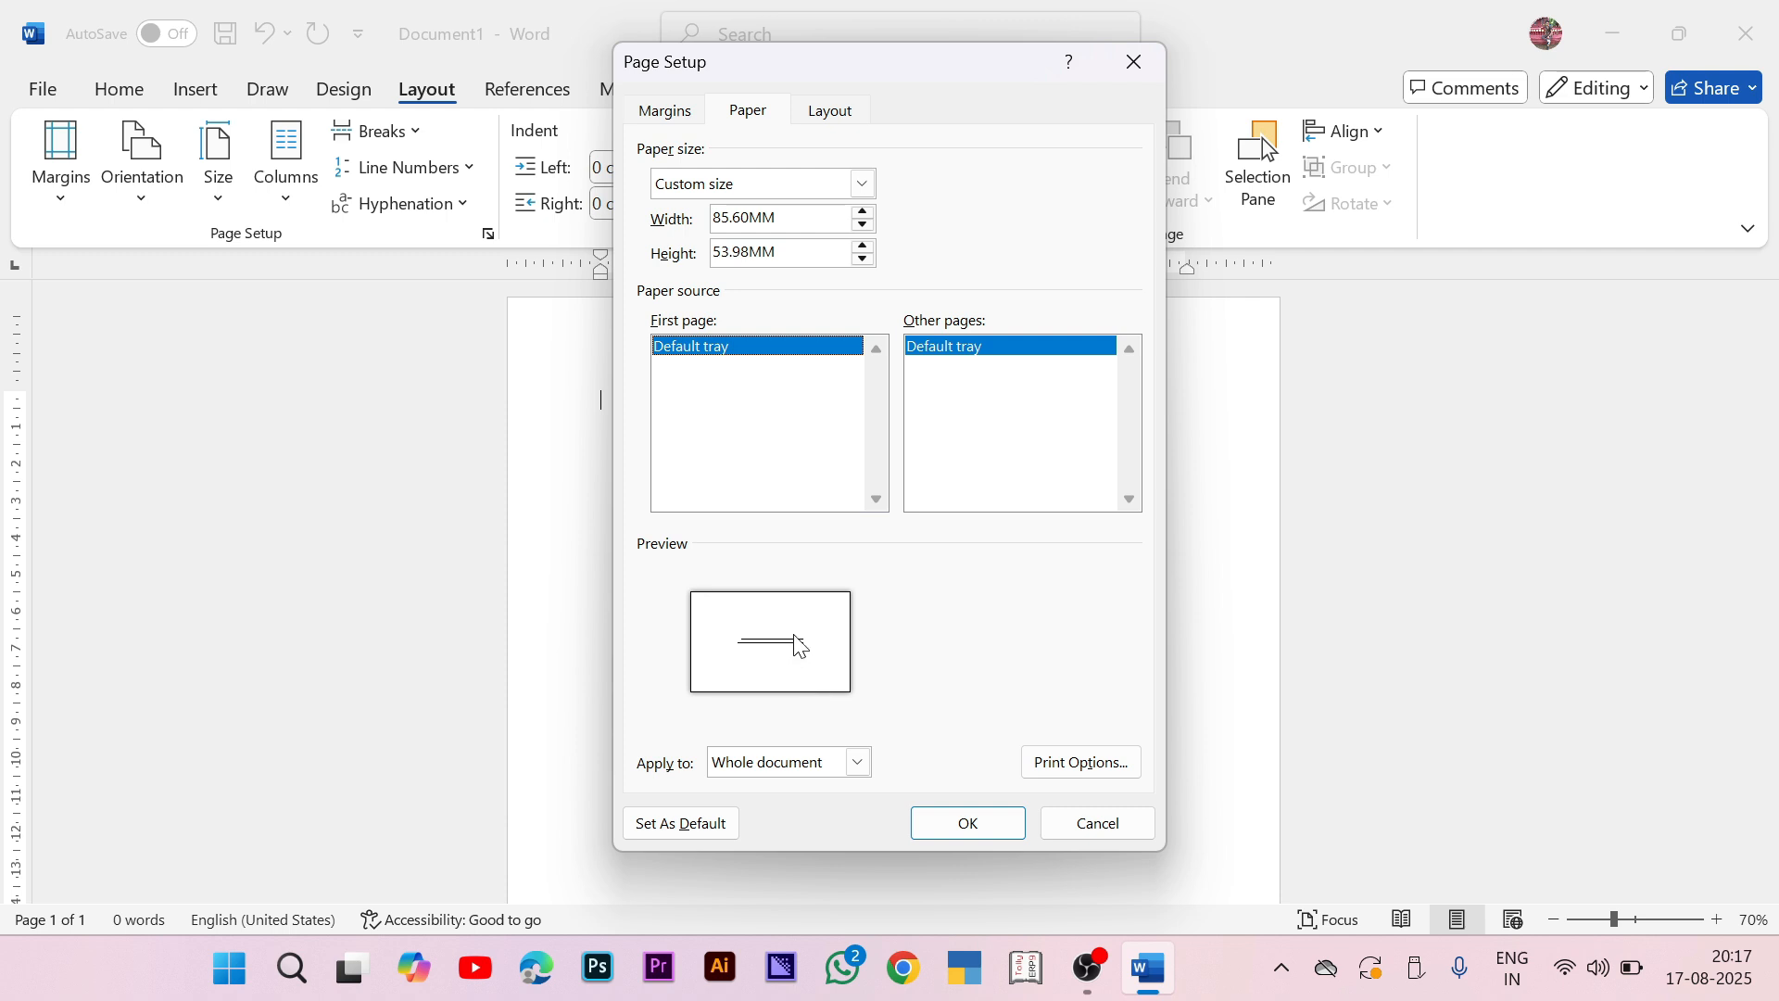
pyautogui.click(965, 823)
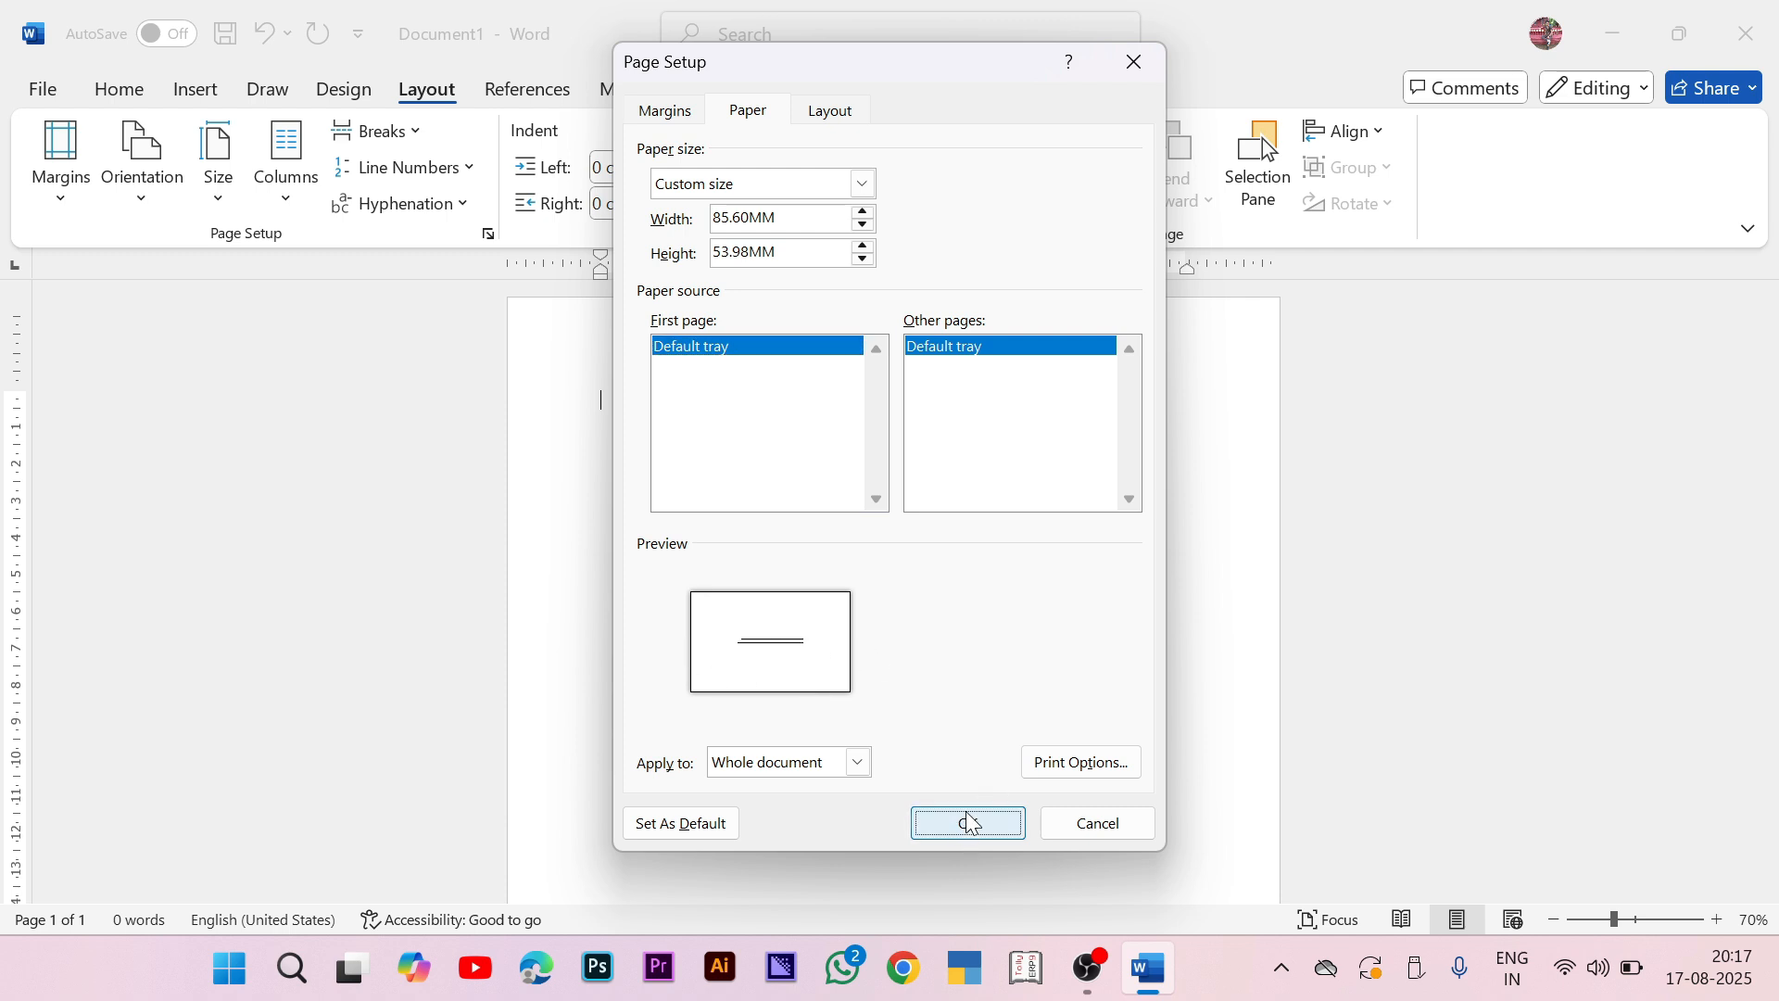
pyautogui.scroll(11, 882, 544)
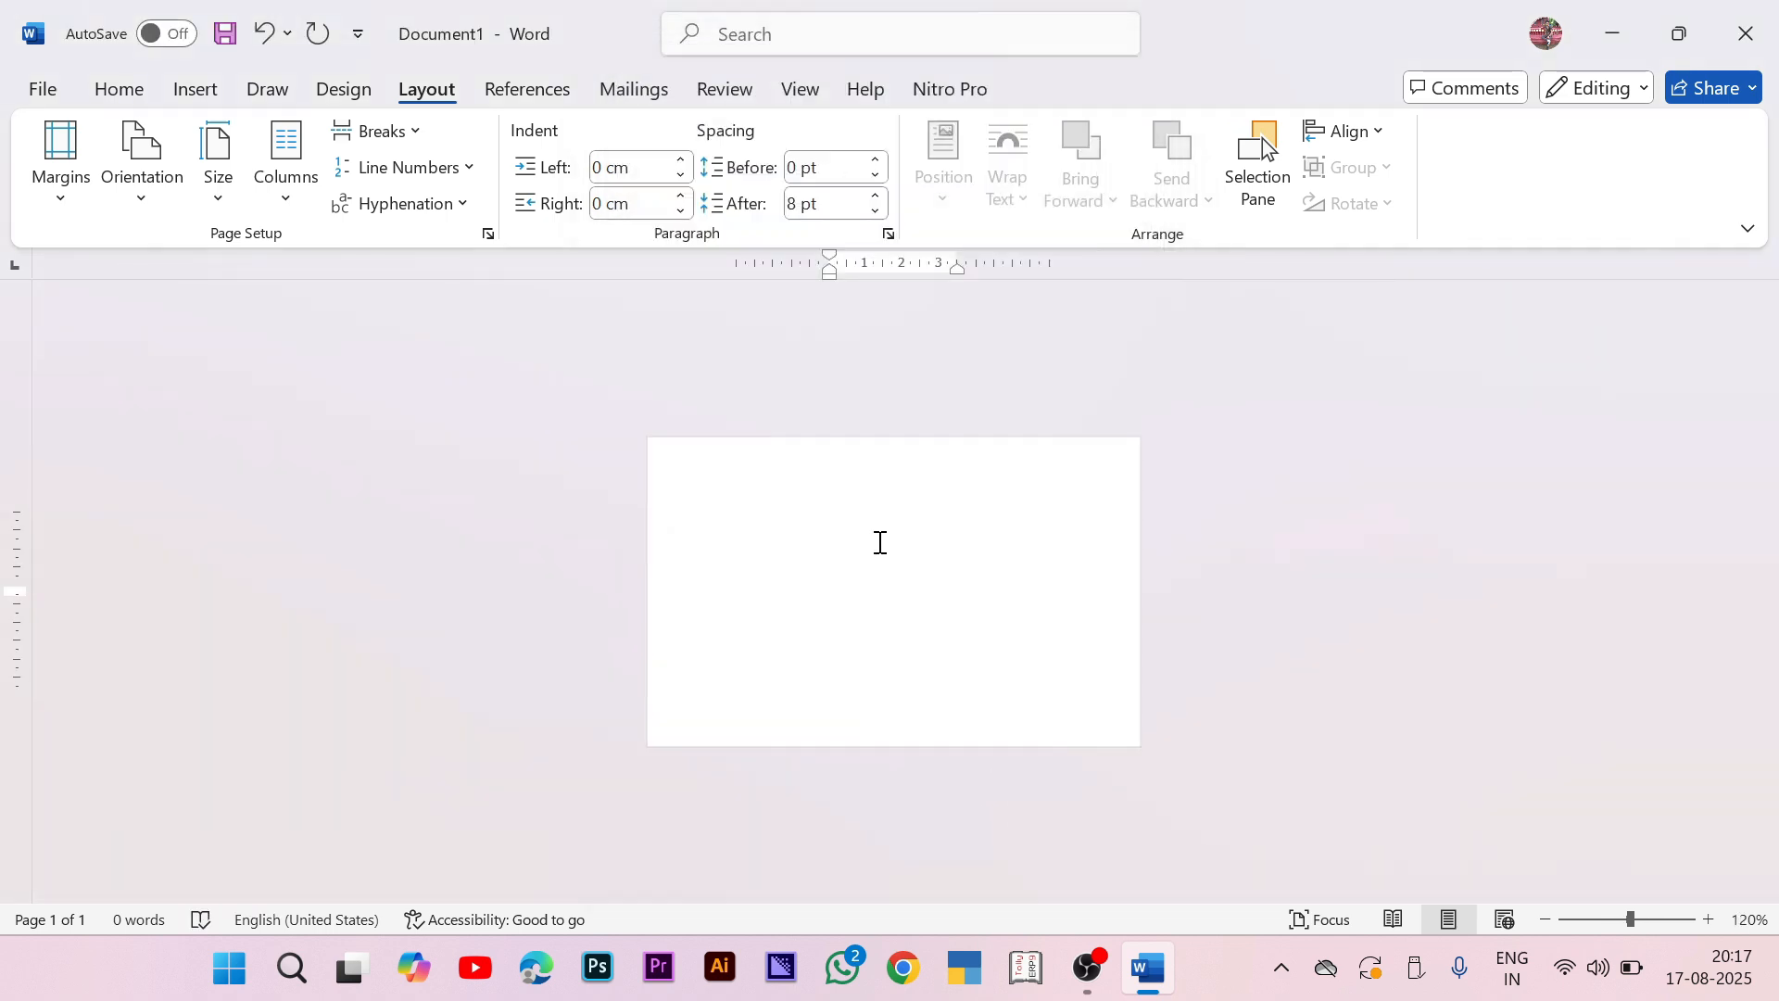
# Step: Draw a long thin rectangle and drag it up to the page's top edge
pyautogui.scroll(1, 856, 531)
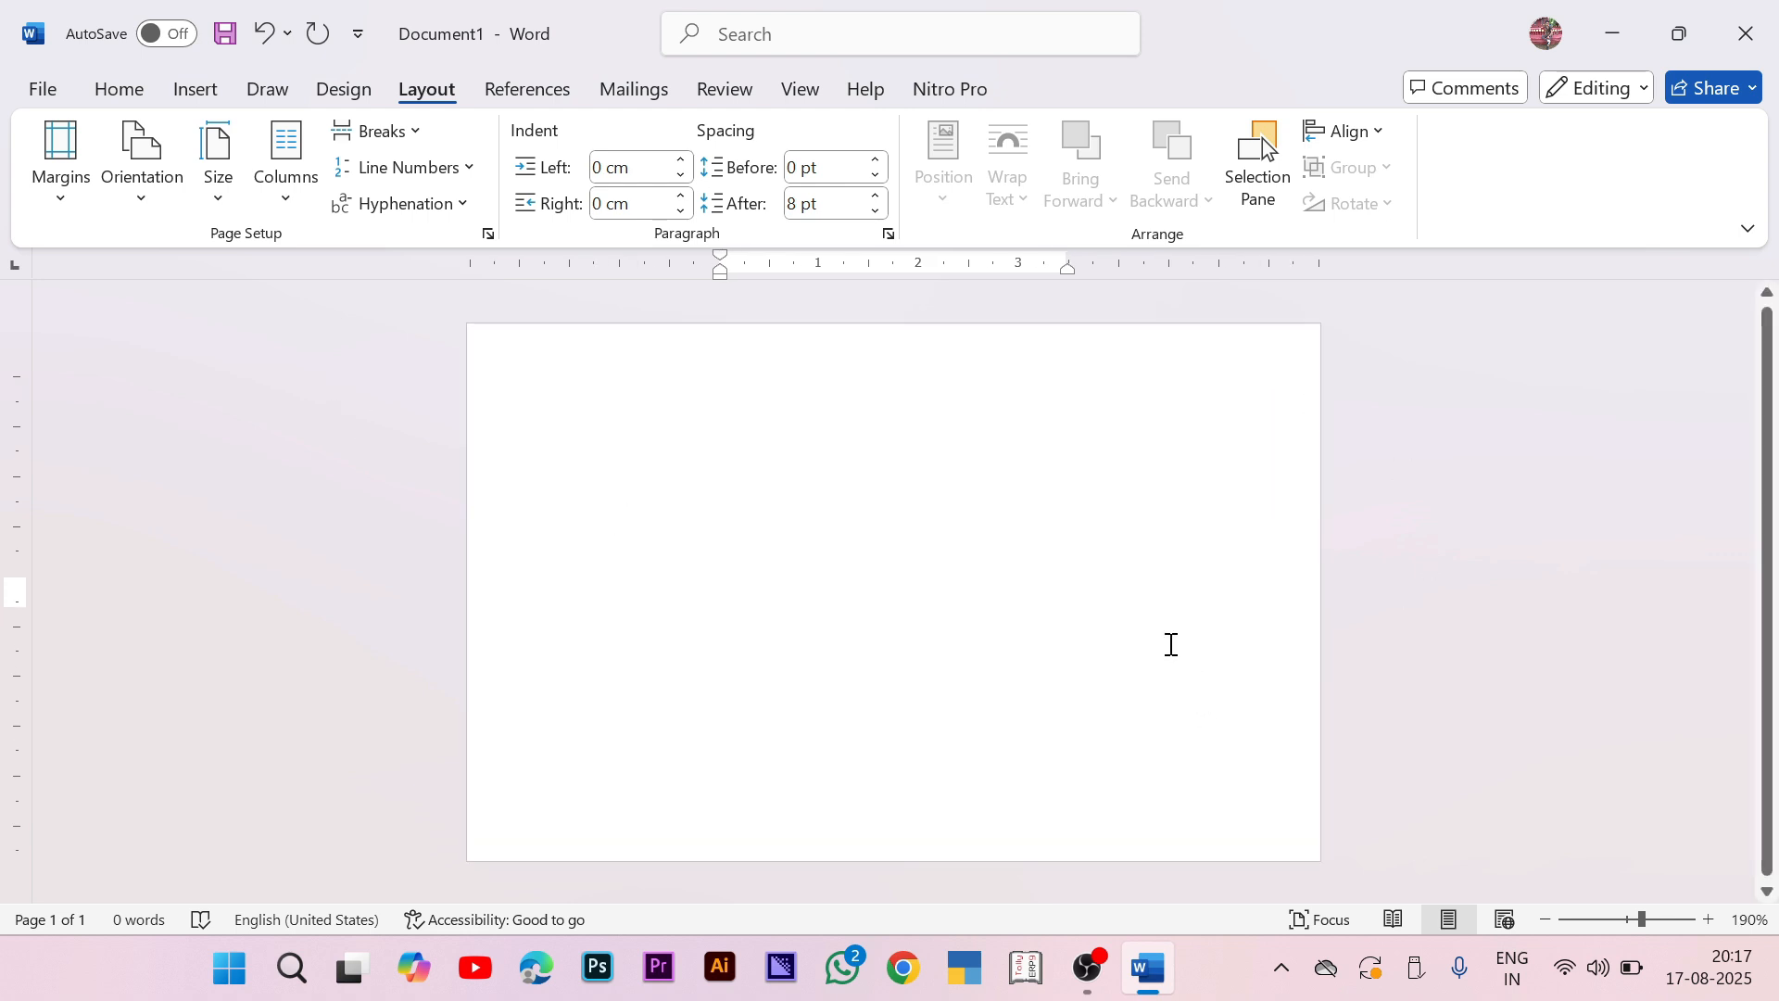
pyautogui.click(209, 76)
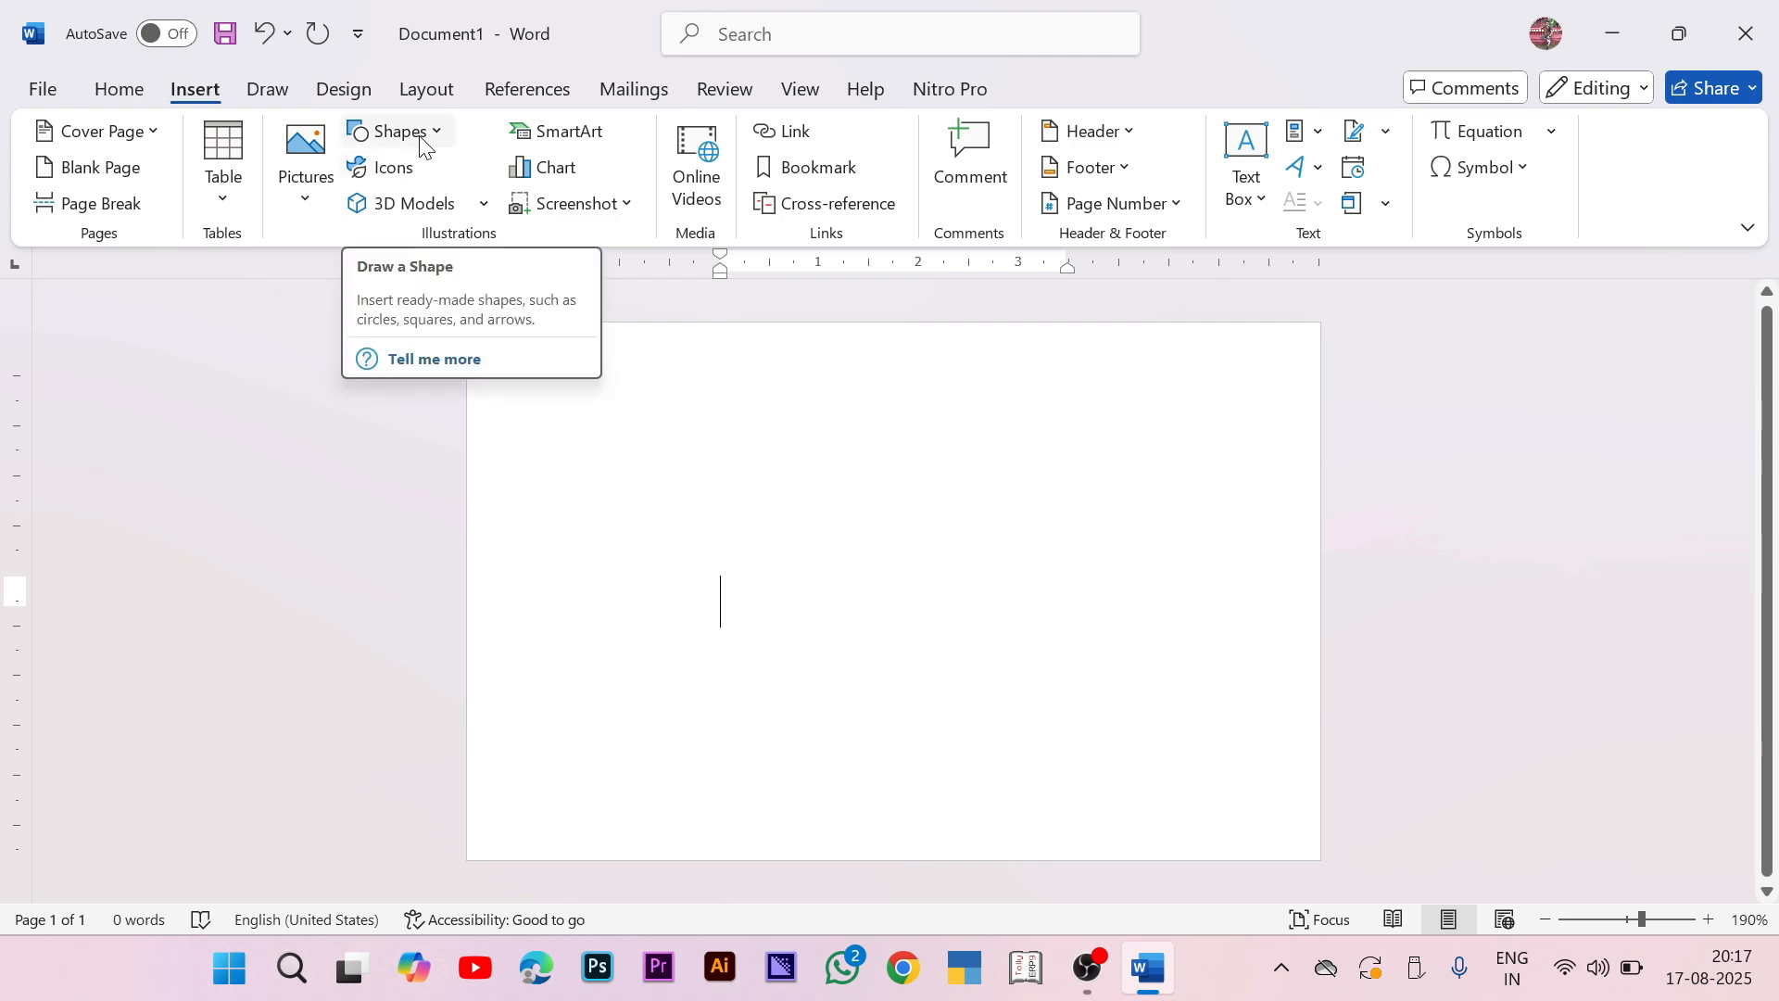
pyautogui.click(422, 140)
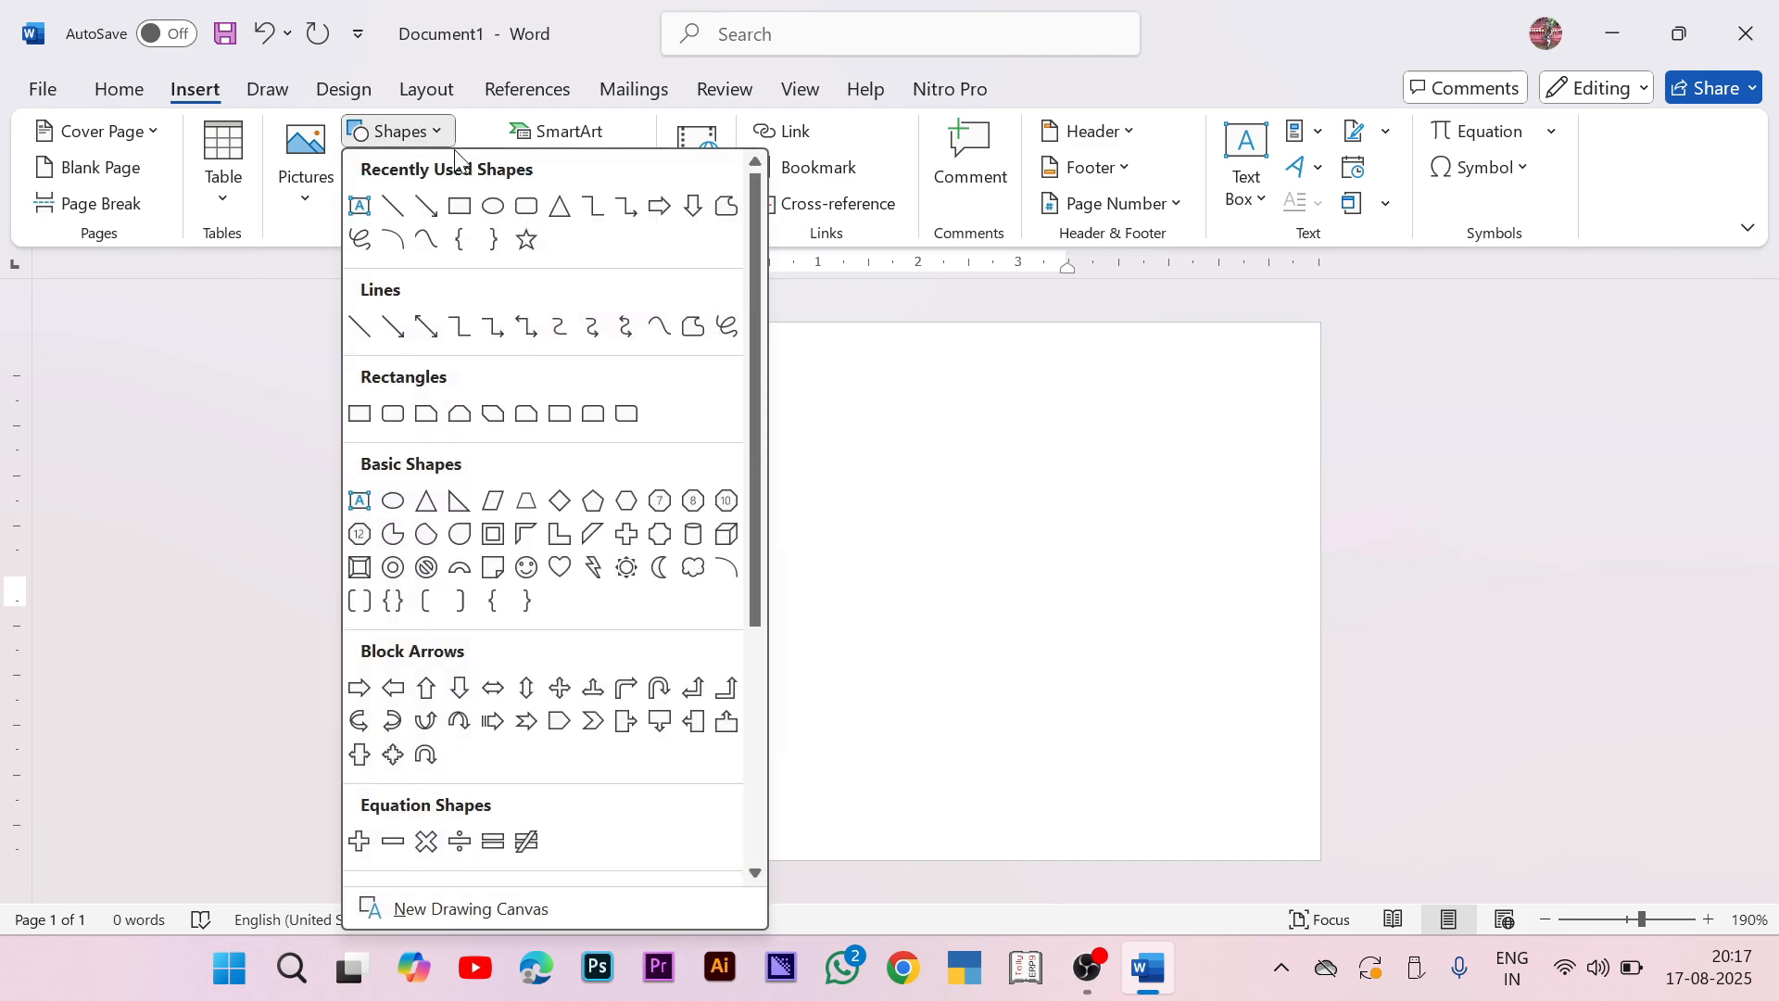
pyautogui.scroll(-3, 416, 239)
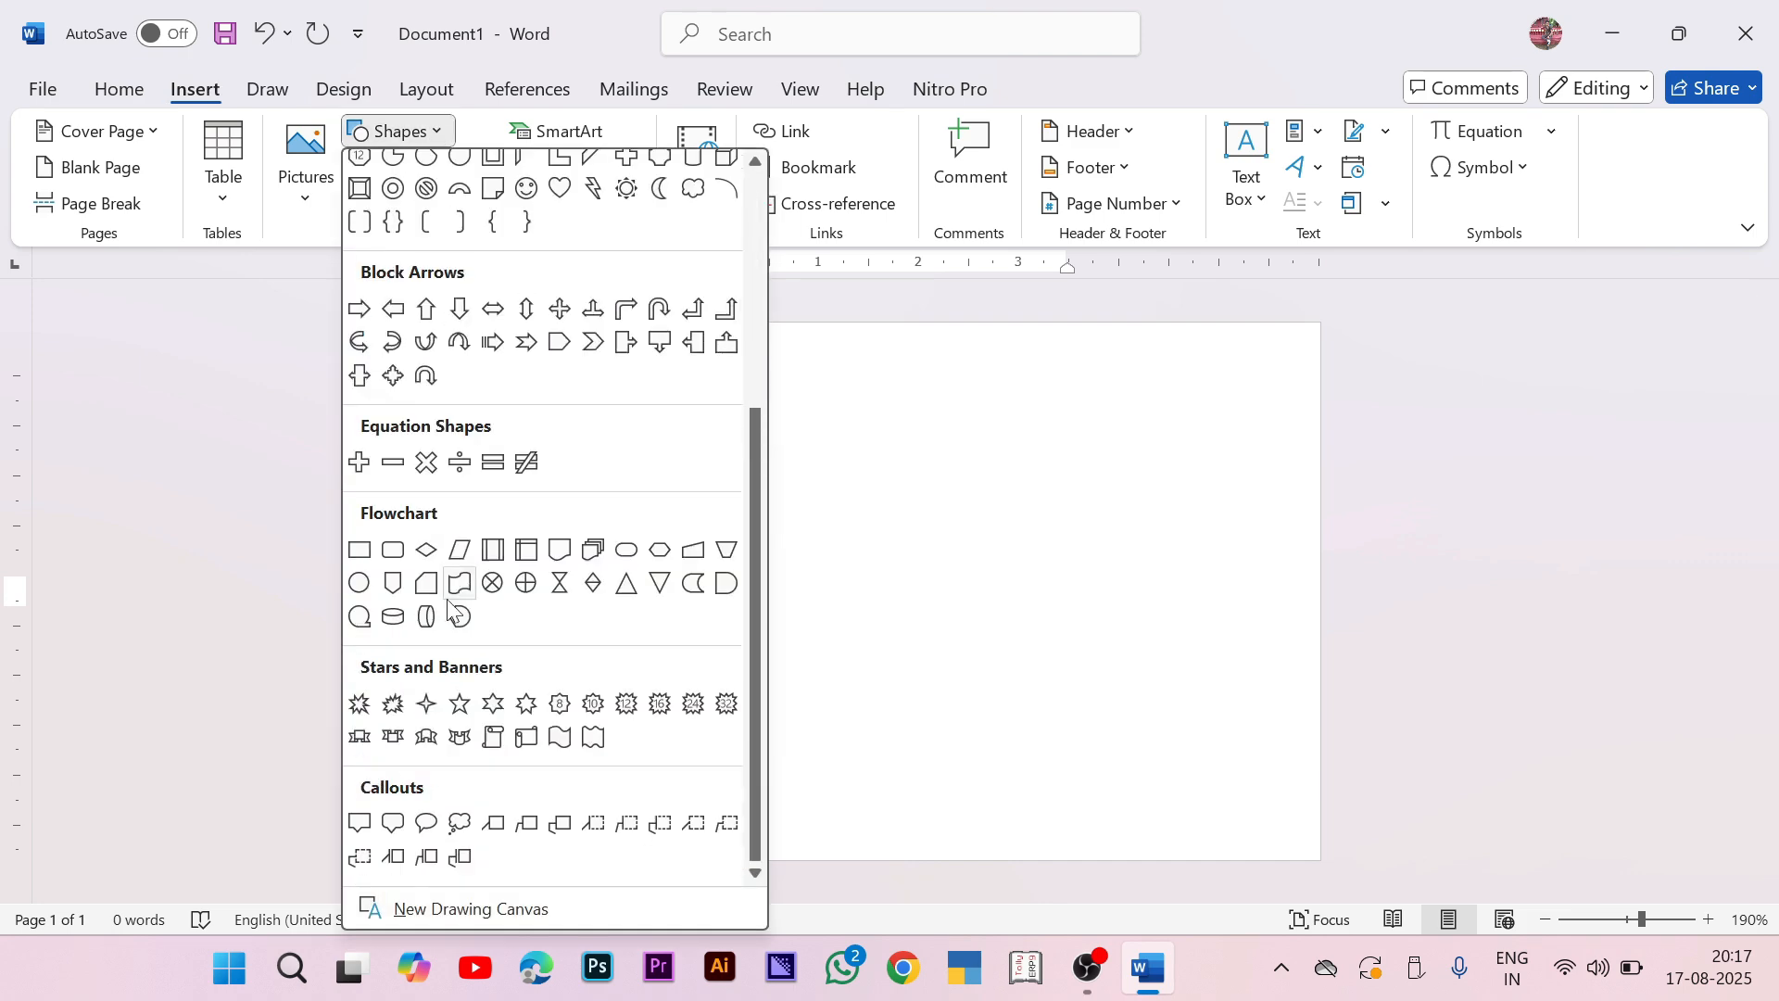
pyautogui.click(361, 550)
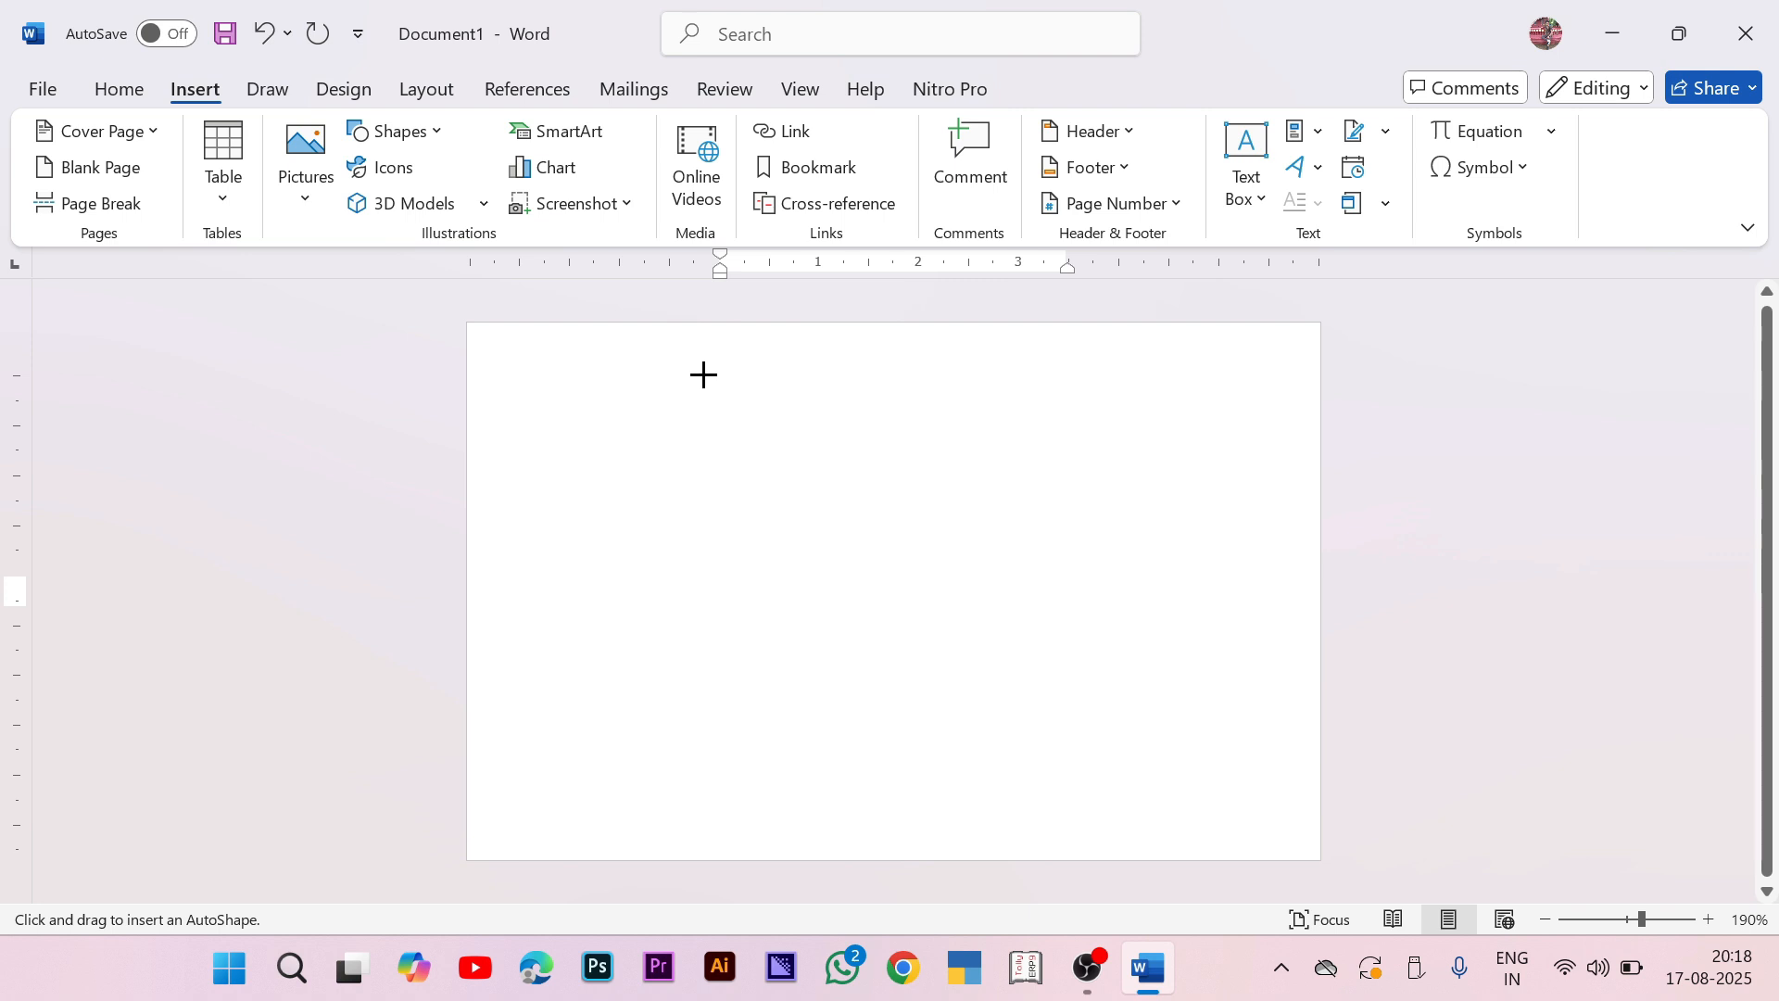
pyautogui.moveTo(702, 363)
pyautogui.mouseDown()
pyautogui.moveTo(762, 393)
pyautogui.moveTo(1714, 382)
pyautogui.mouseUp()
pyautogui.moveTo(1251, 381); pyautogui.dragTo(937, 335)
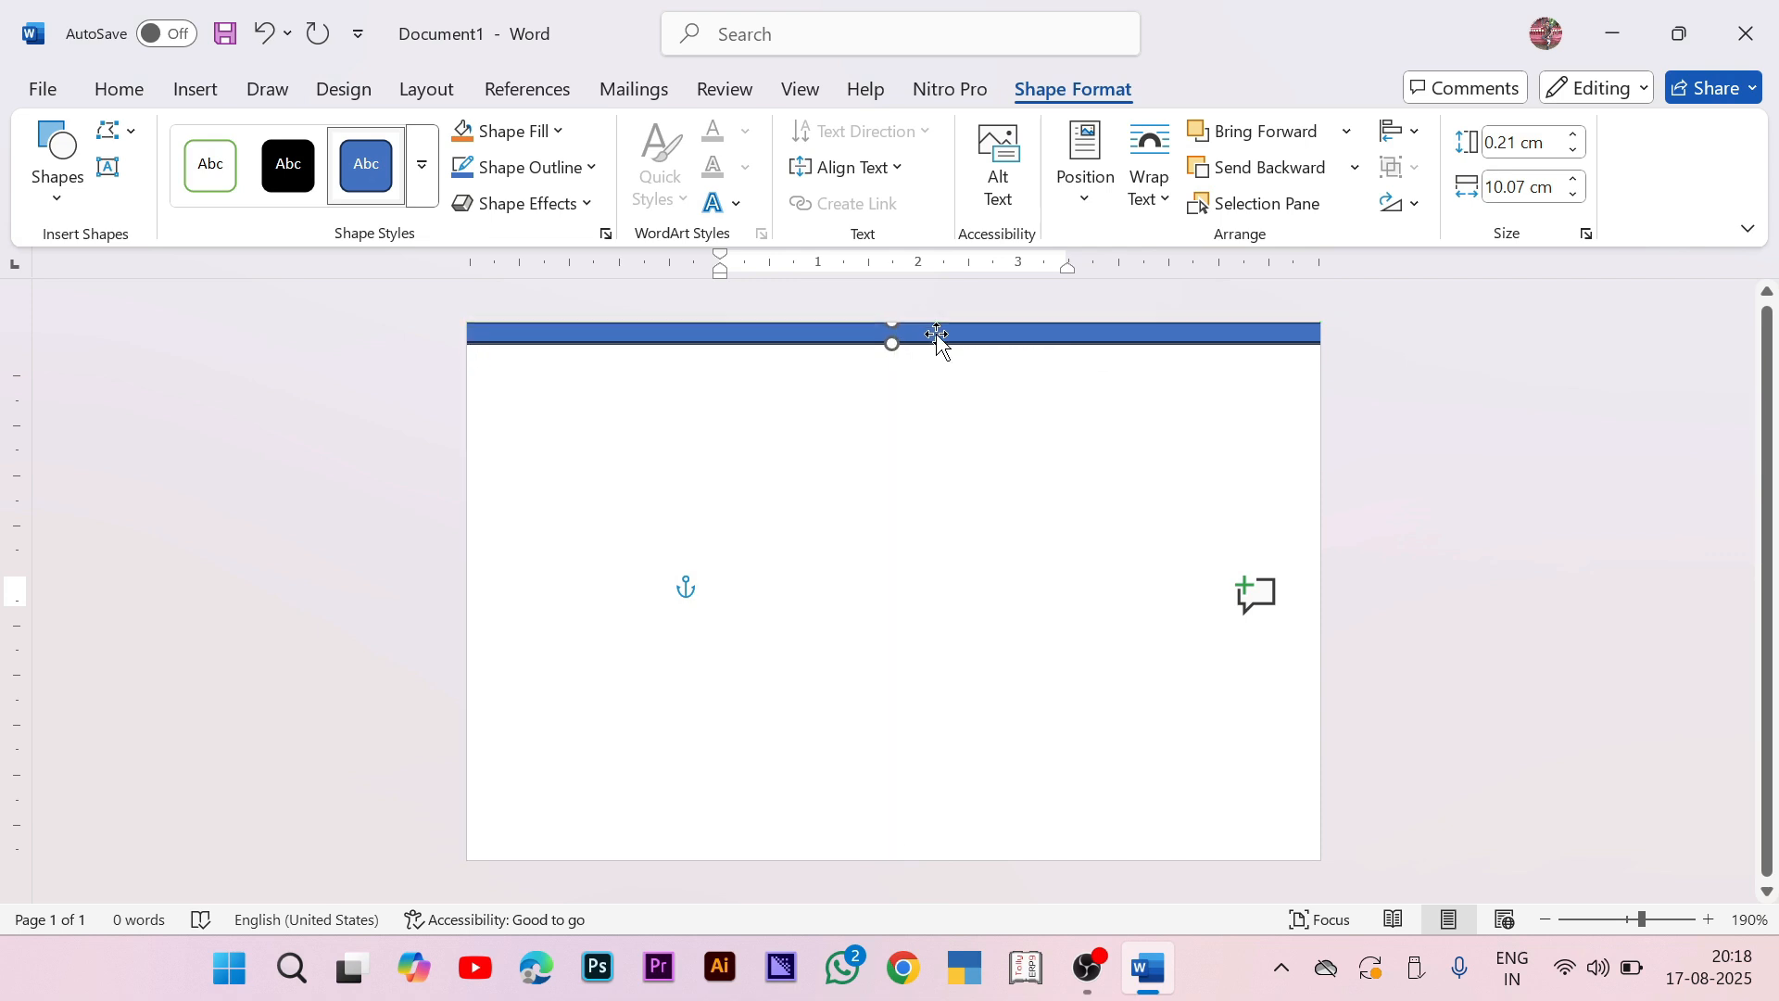
pyautogui.click(567, 135)
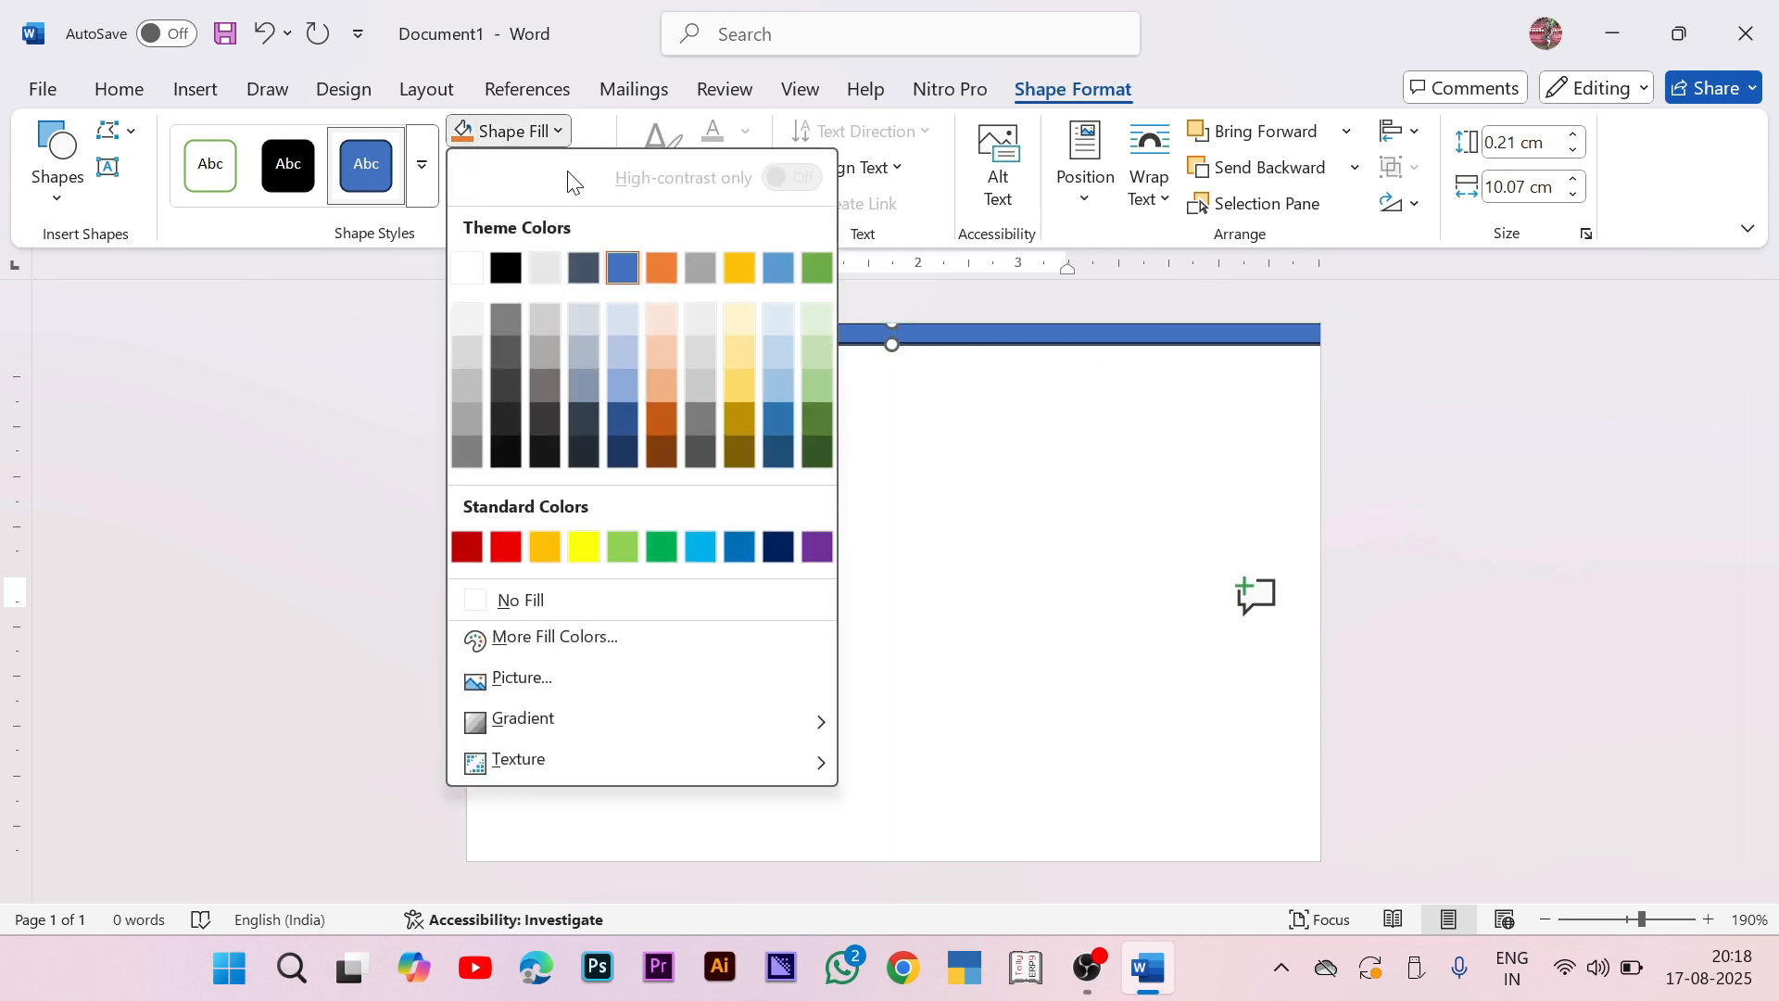
# Step: Fill the top bar purple and give it a matching purple outline
pyautogui.click(818, 547)
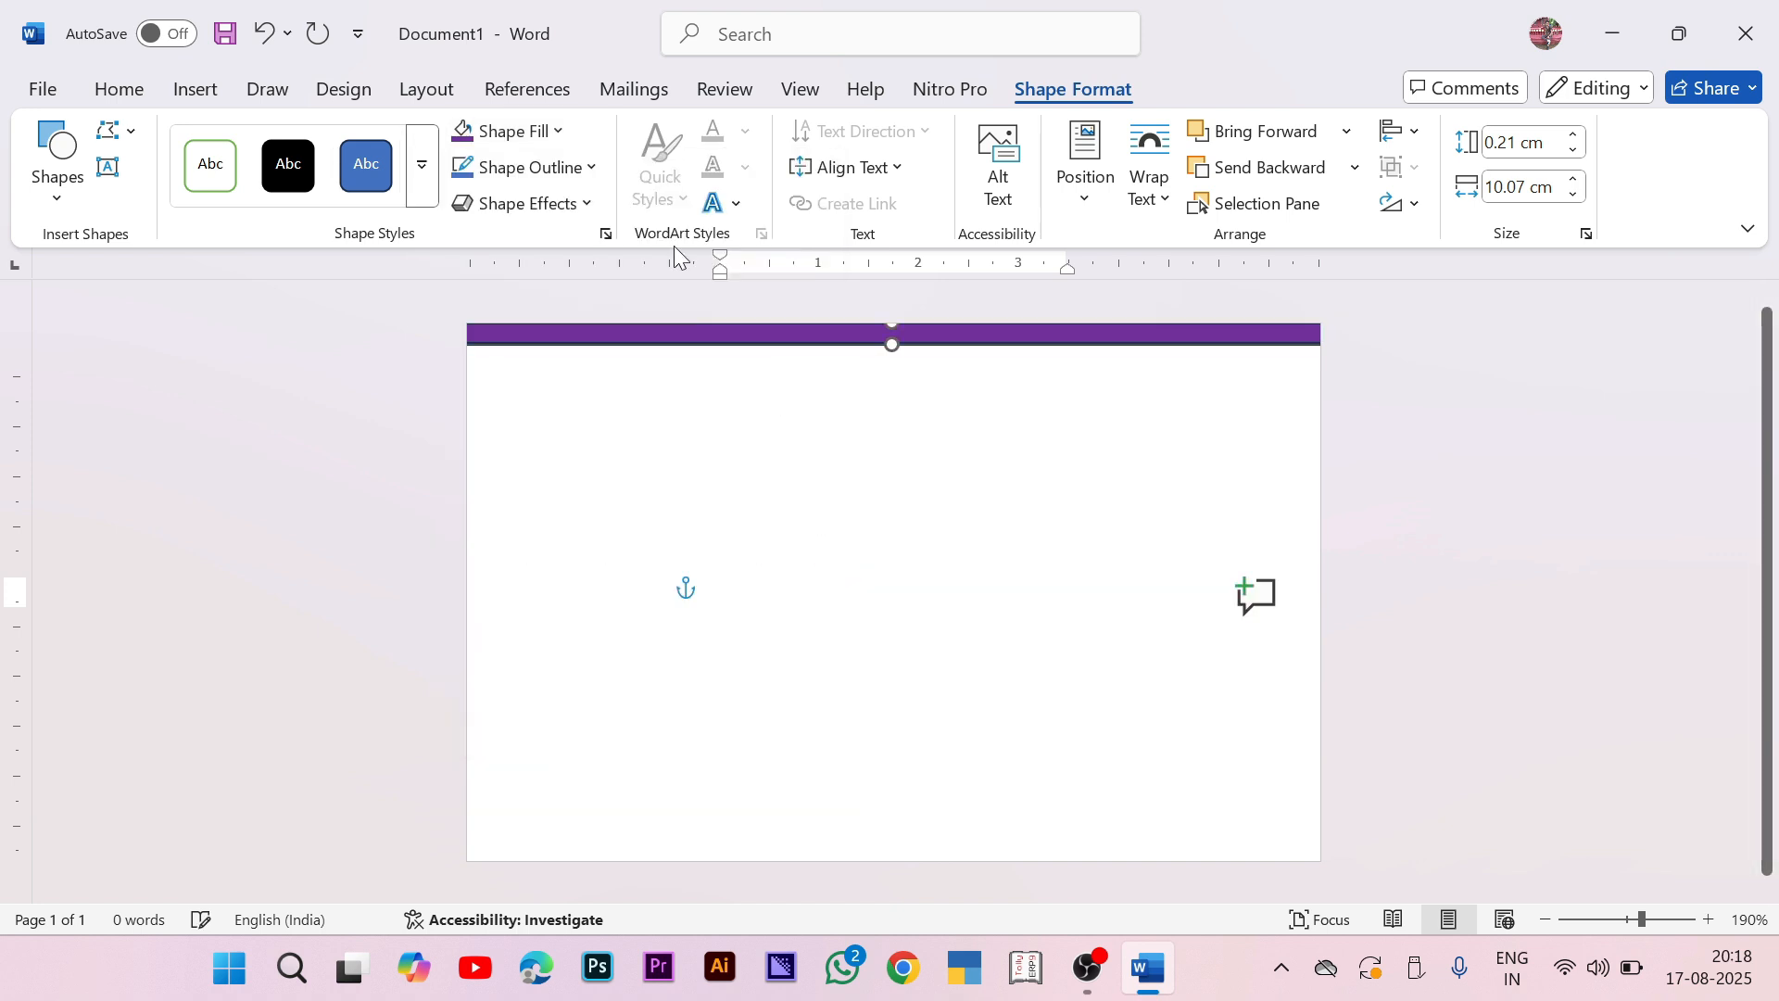
pyautogui.click(568, 168)
pyautogui.click(817, 583)
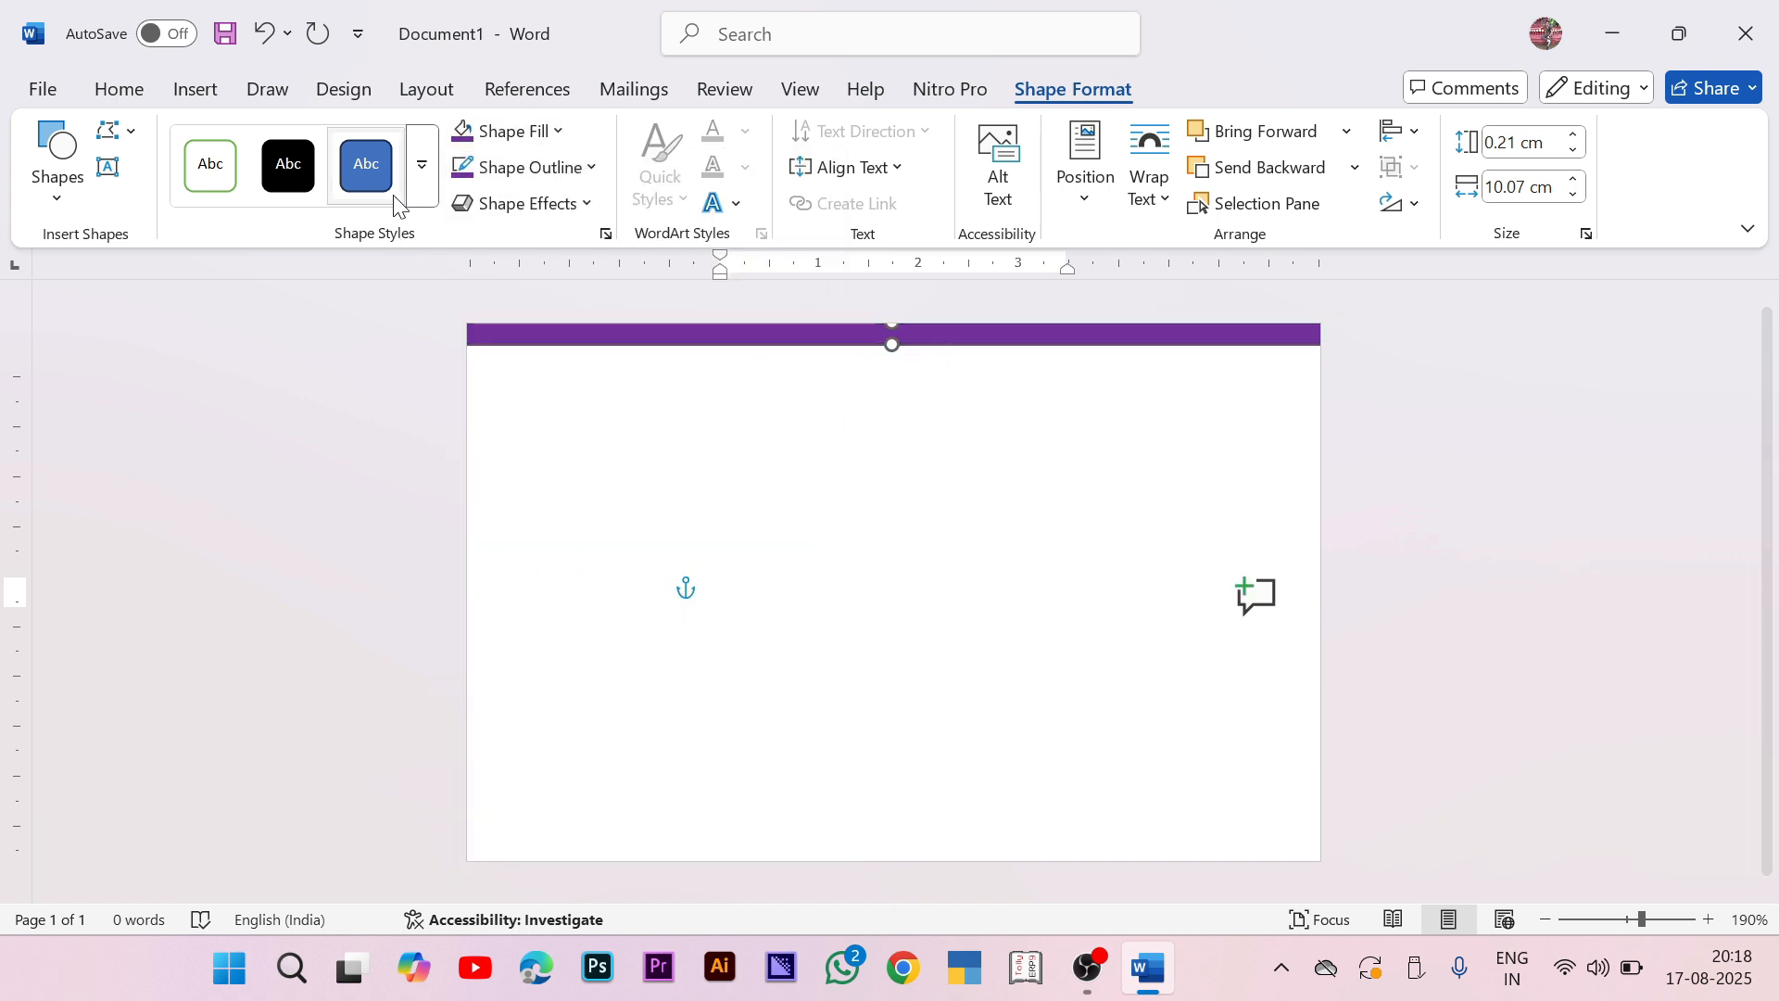
pyautogui.click(426, 186)
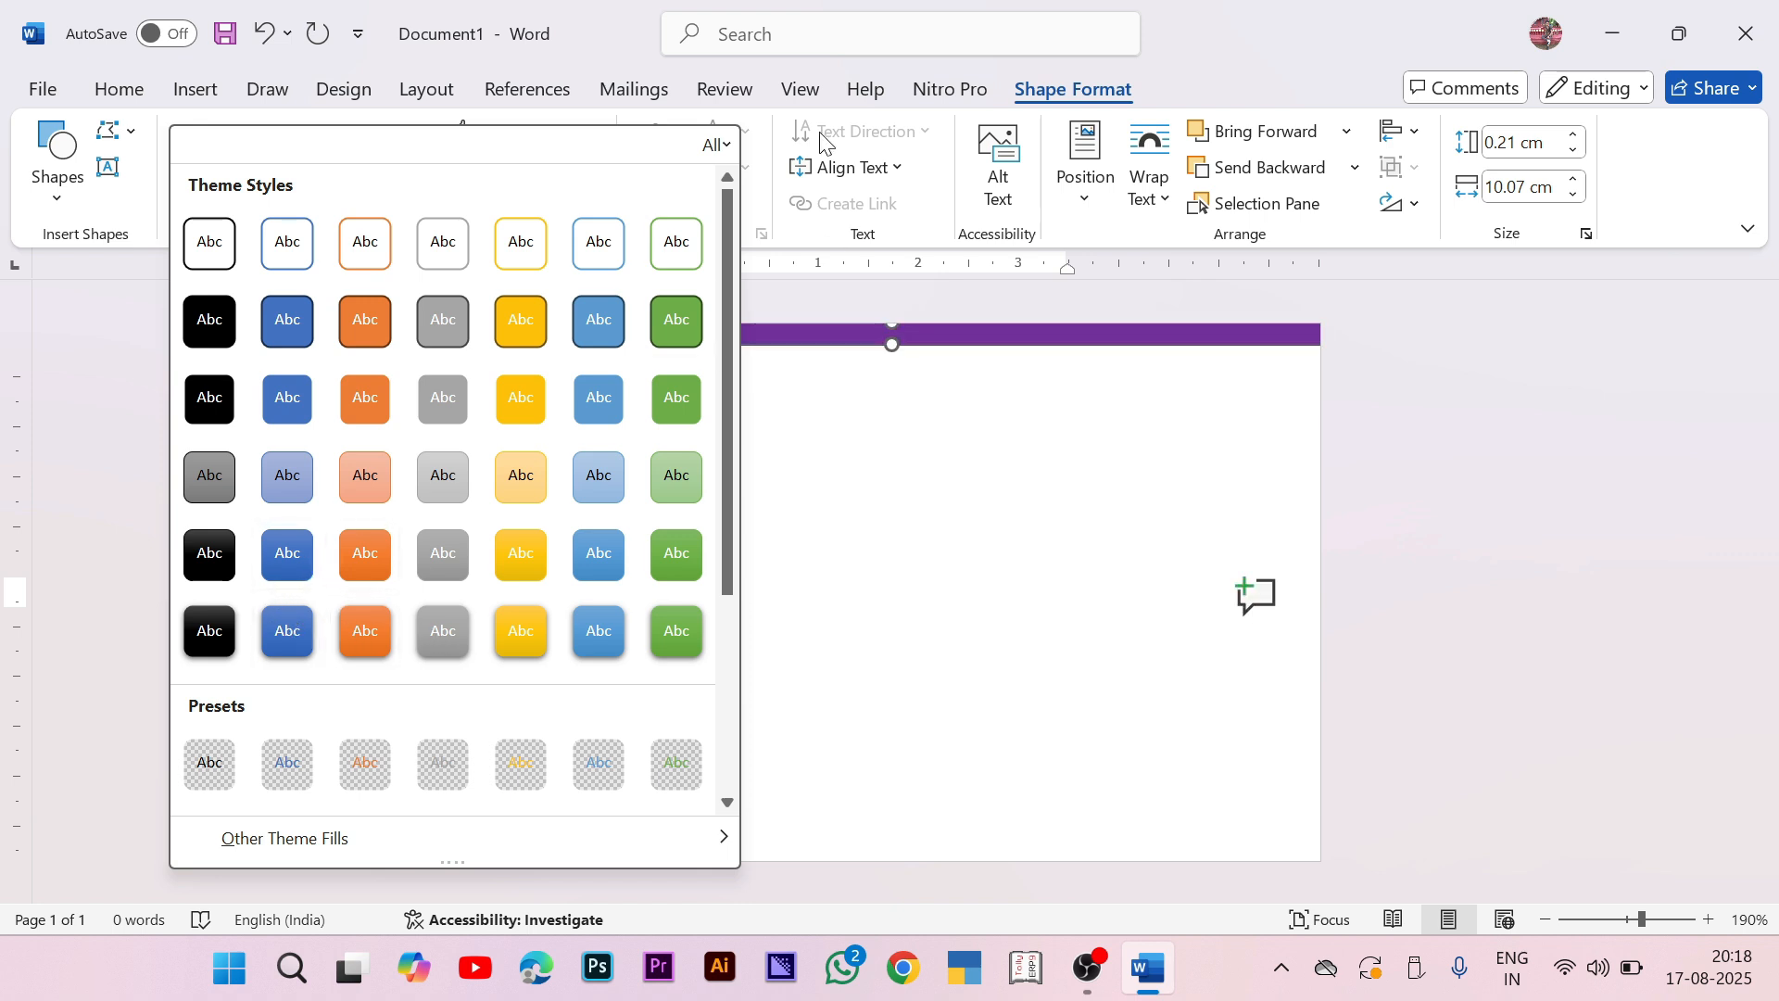
pyautogui.click(1506, 546)
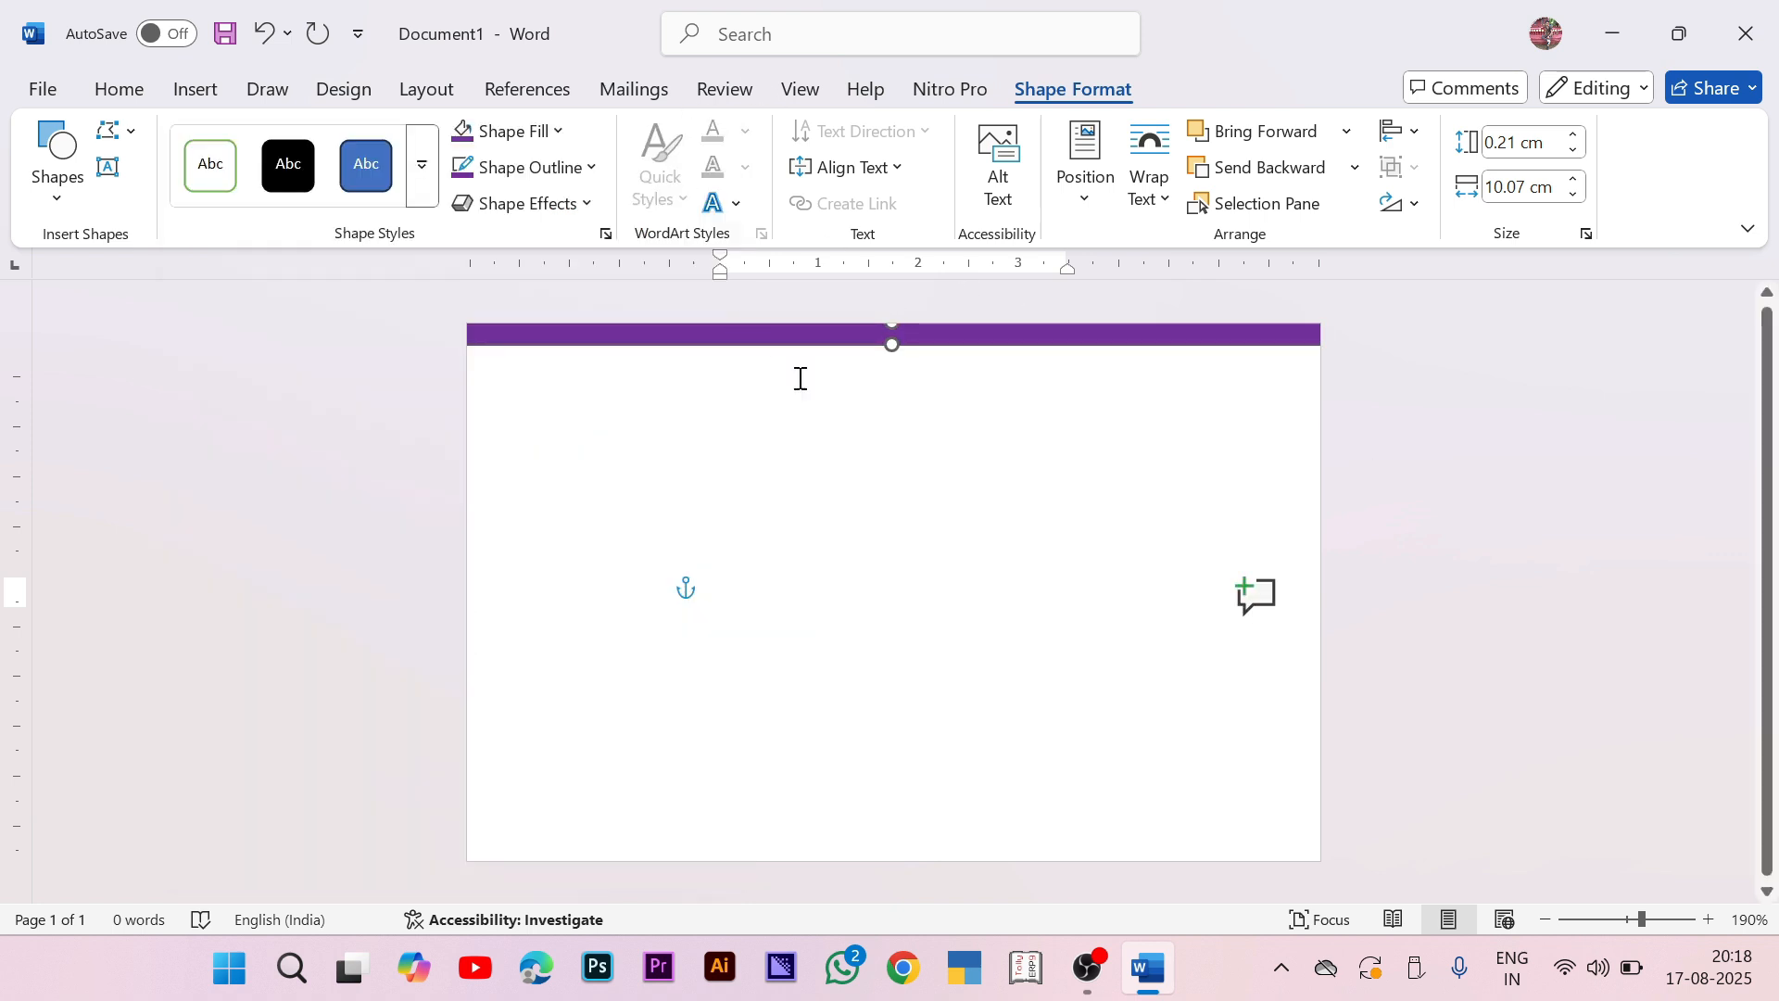
pyautogui.click(1397, 370)
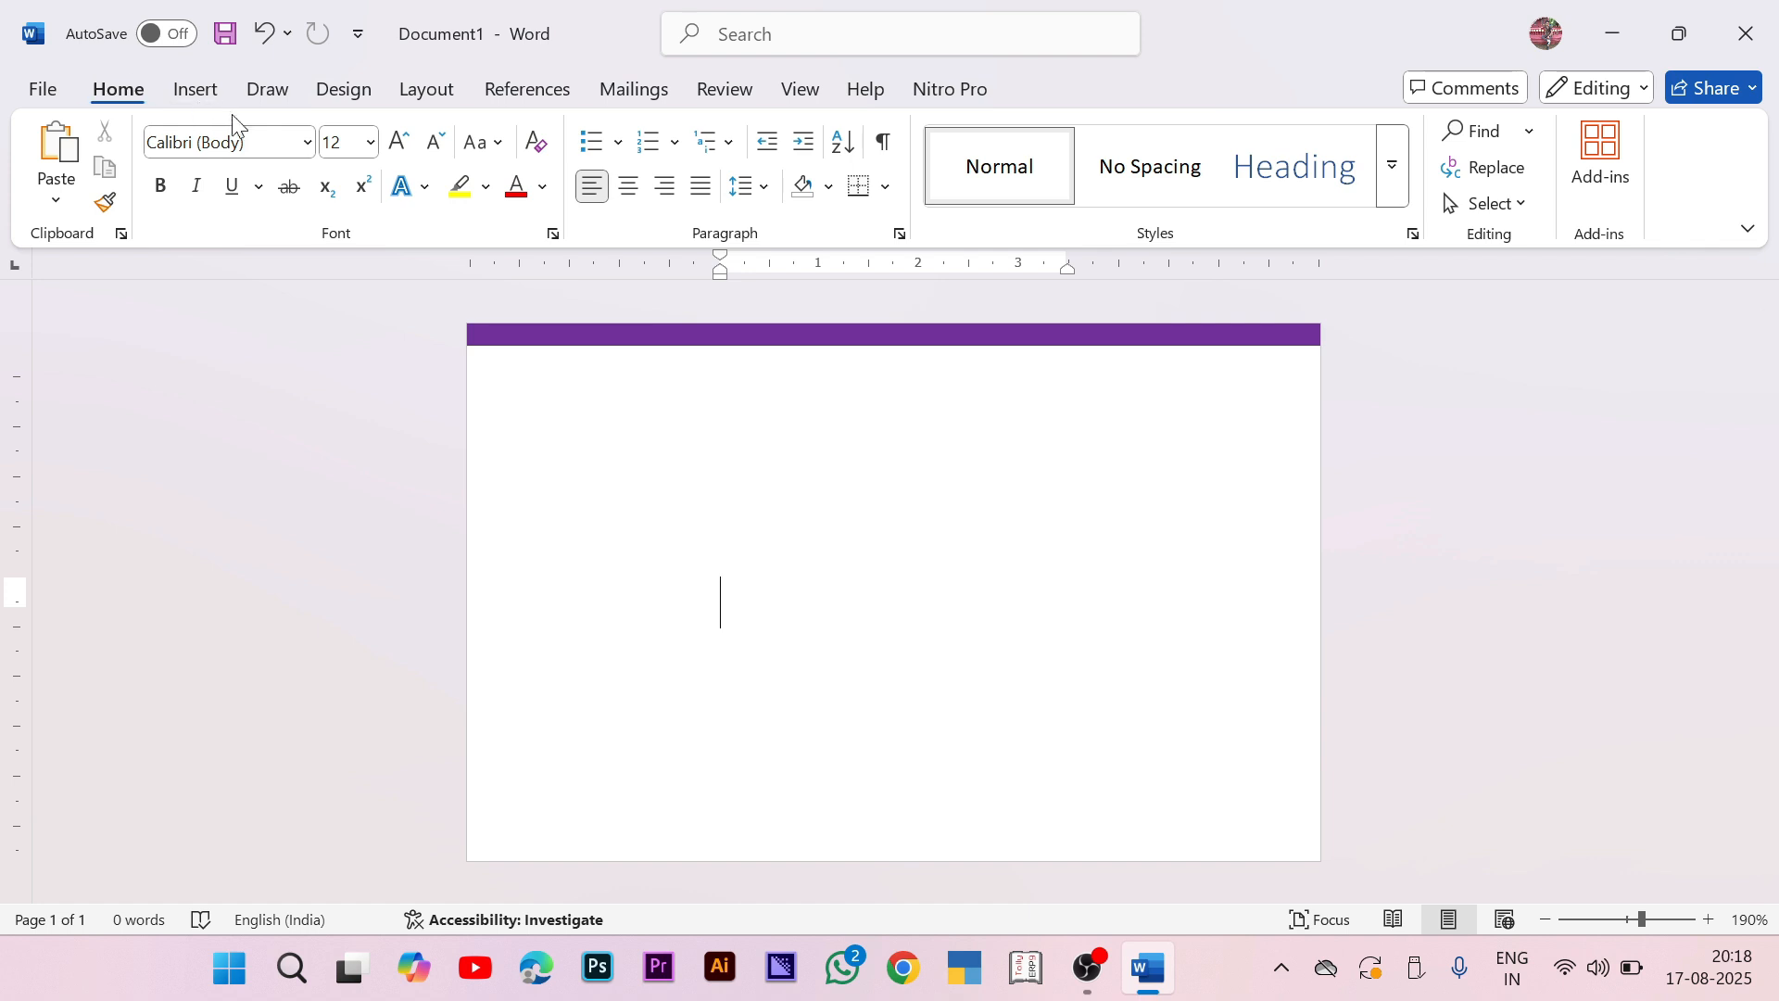
pyautogui.click(212, 98)
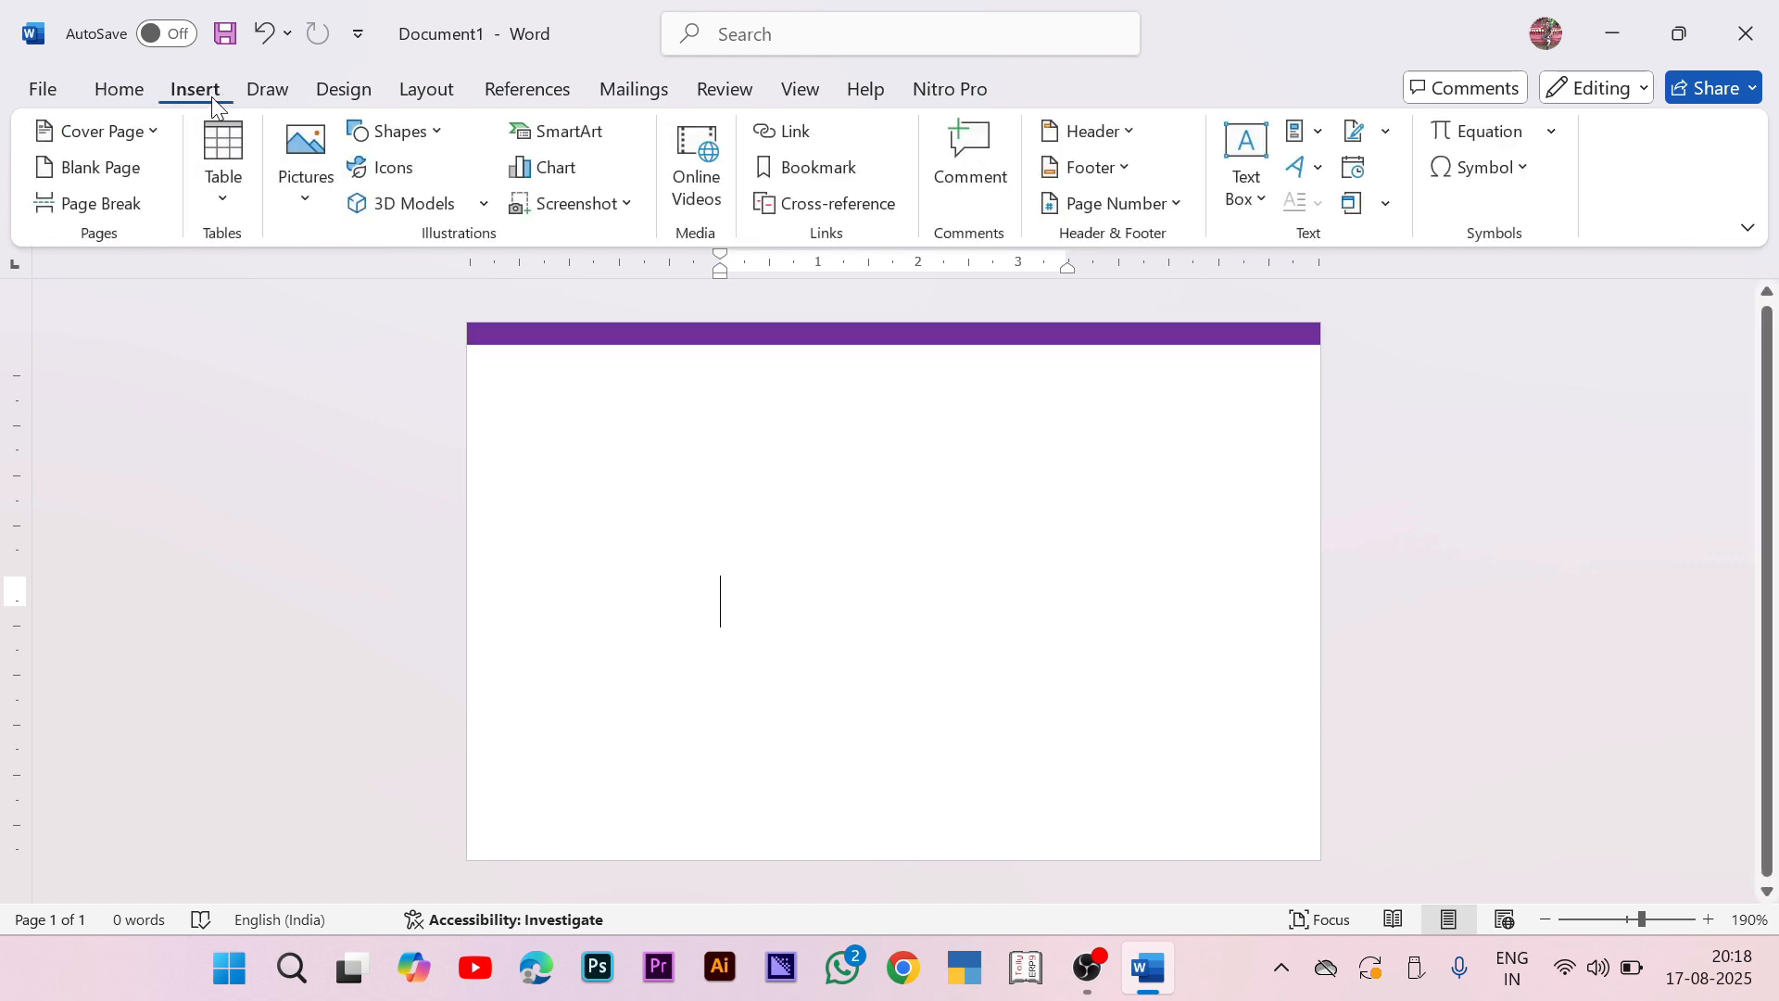
pyautogui.click(427, 134)
# Step: Draw a large rectangle directly beneath the purple bar
pyautogui.click(369, 206)
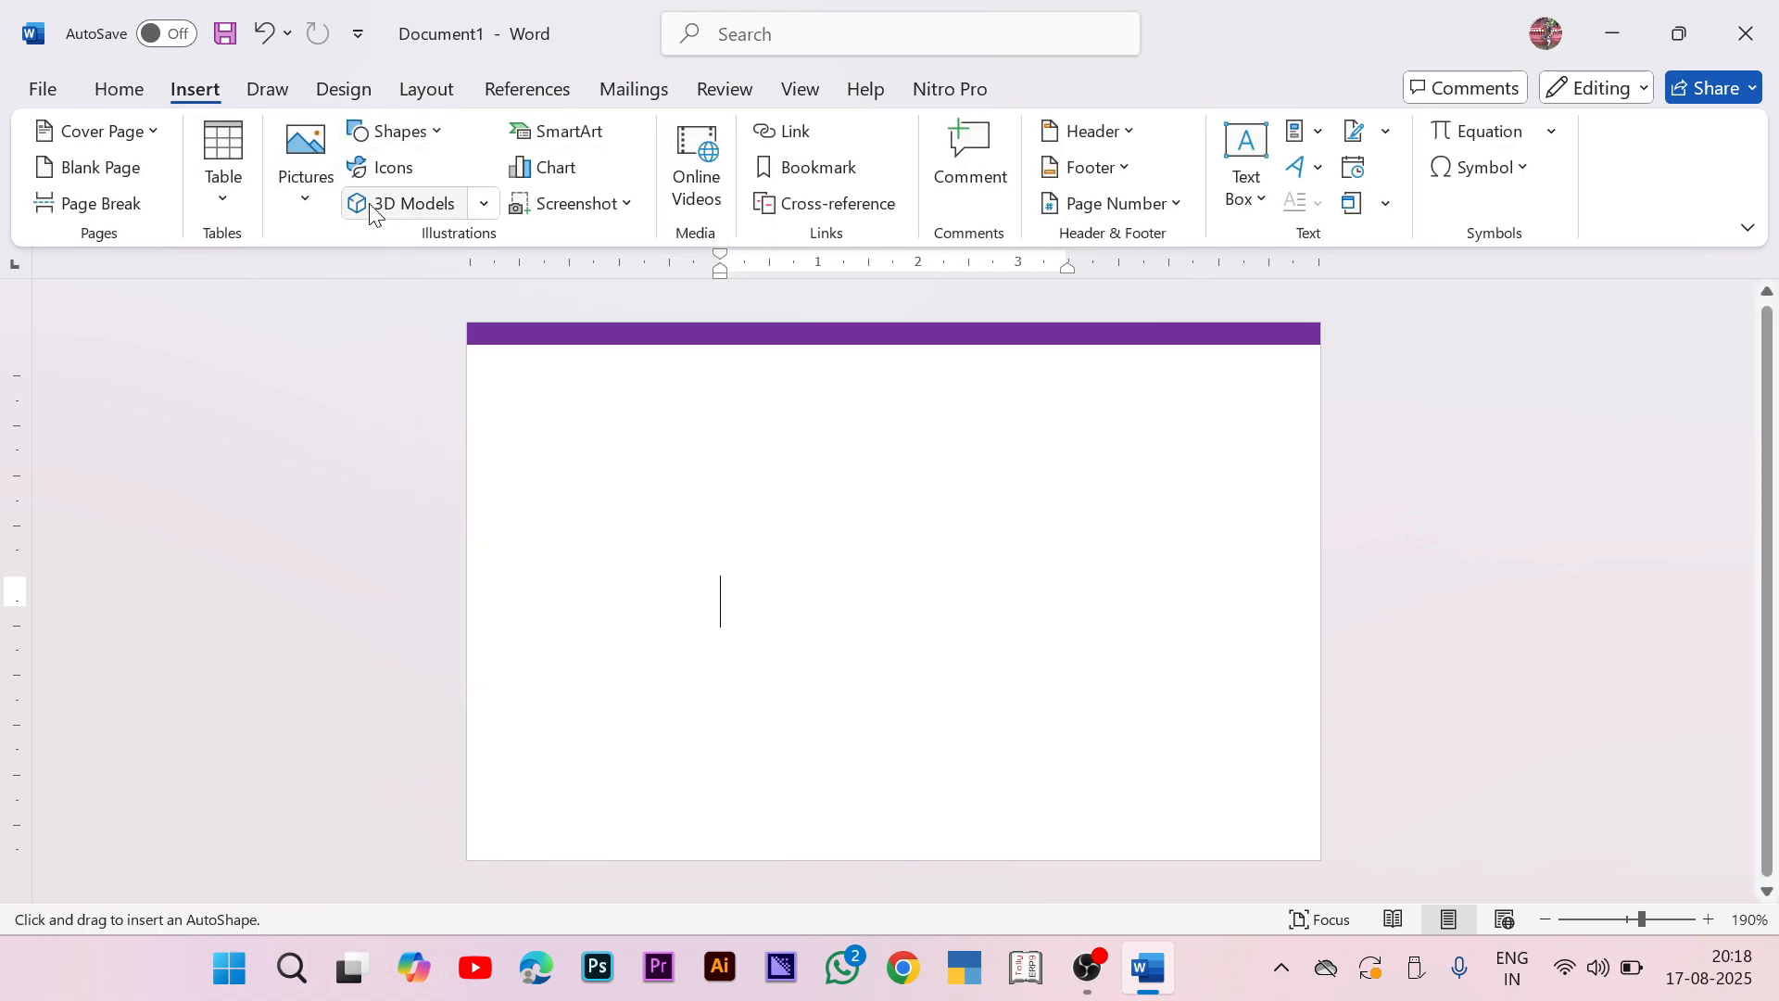
pyautogui.moveTo(538, 375); pyautogui.dragTo(1521, 596)
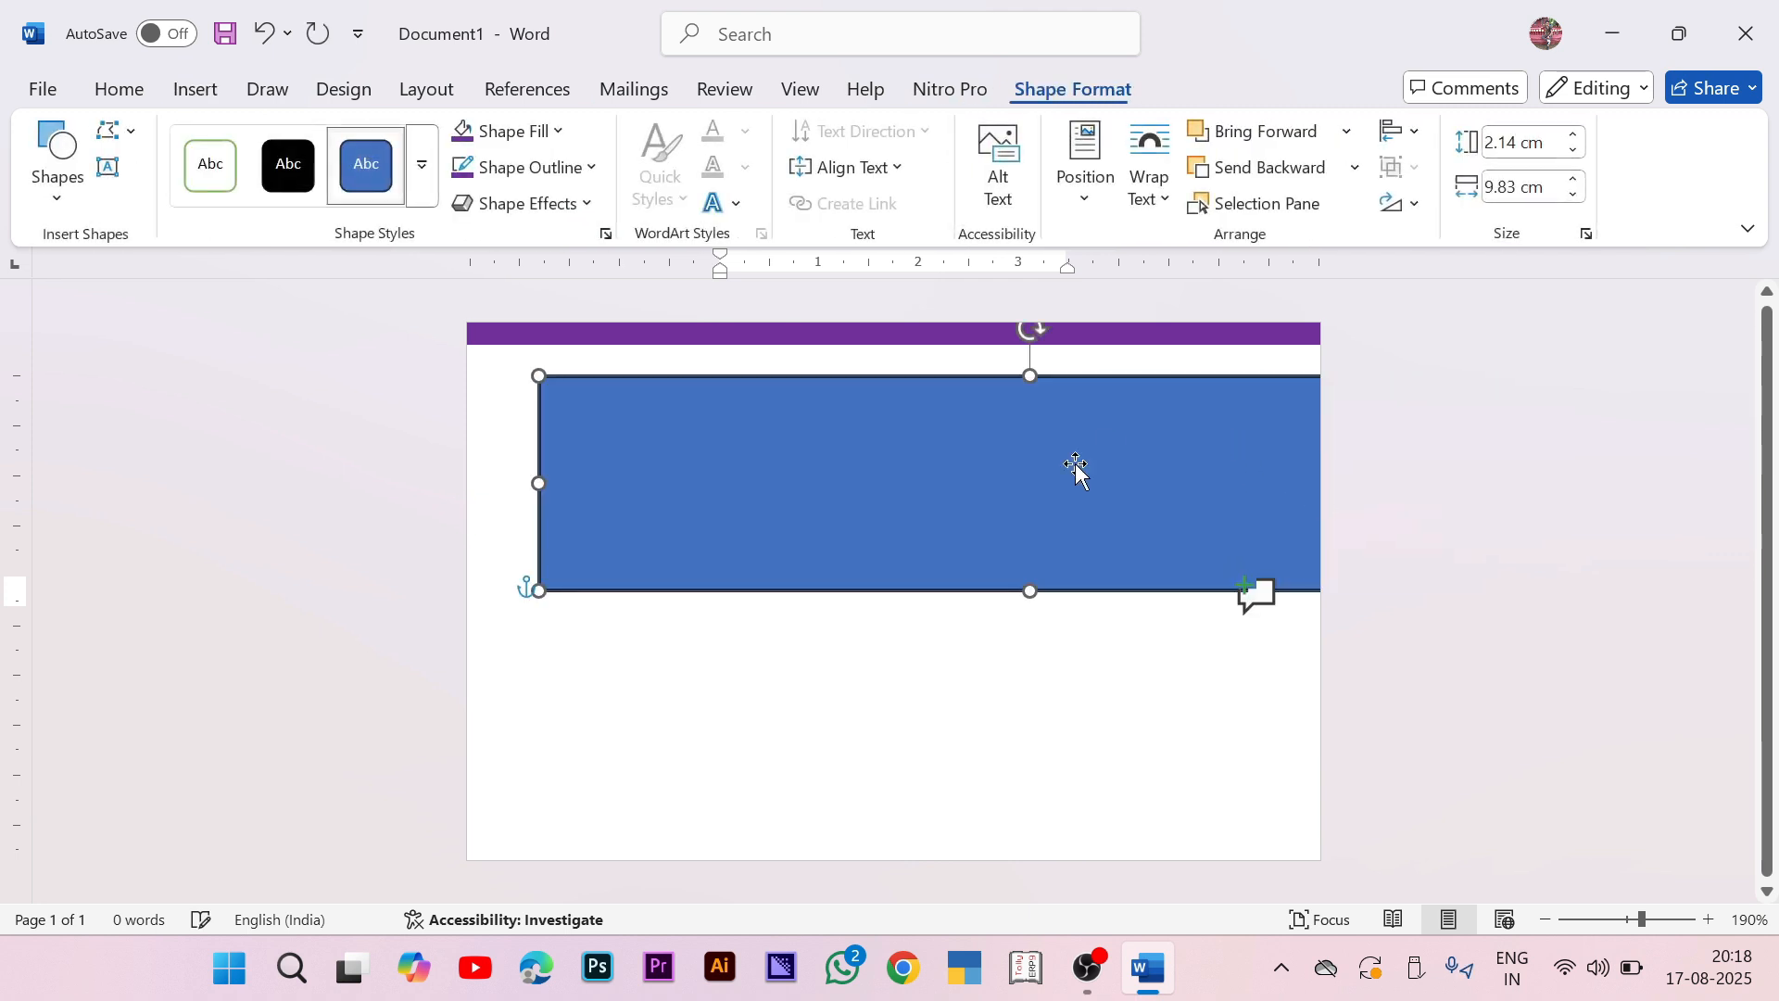
pyautogui.moveTo(1106, 448); pyautogui.dragTo(953, 418)
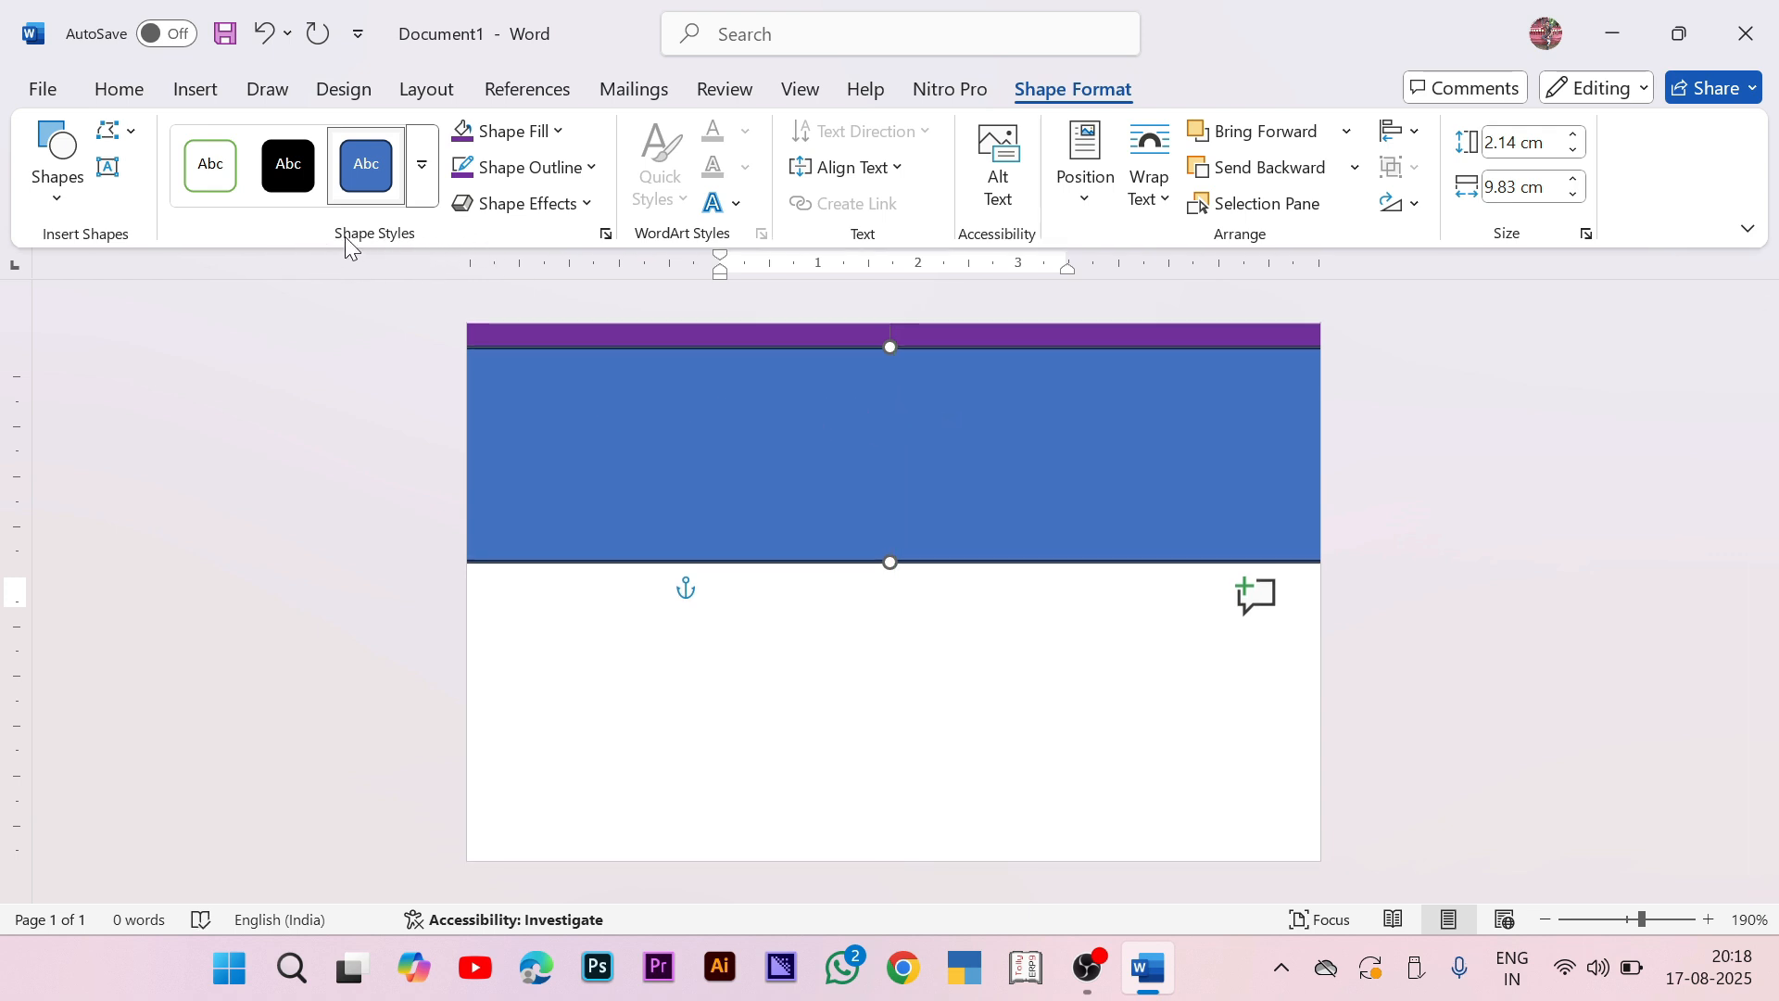
# Step: Apply the Moderate Effect - Blue, Accent 5 style and 2.5 Point soft edges to the rectangle
pyautogui.click(422, 165)
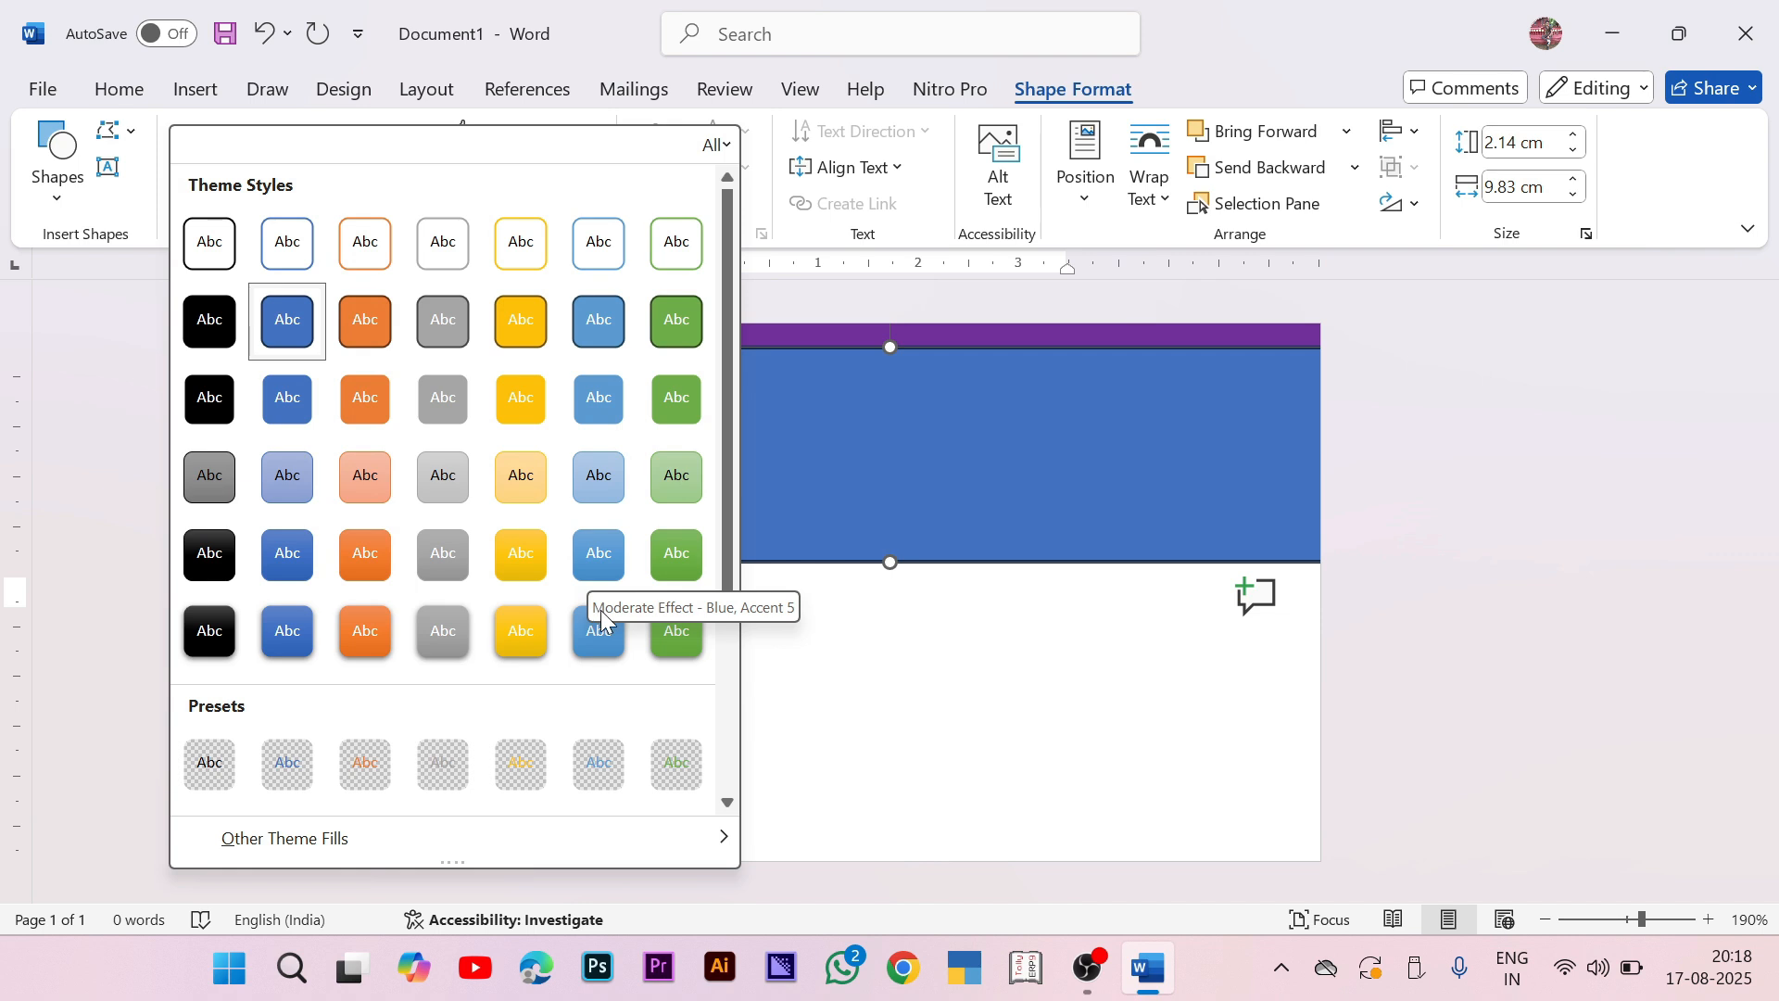
pyautogui.click(607, 567)
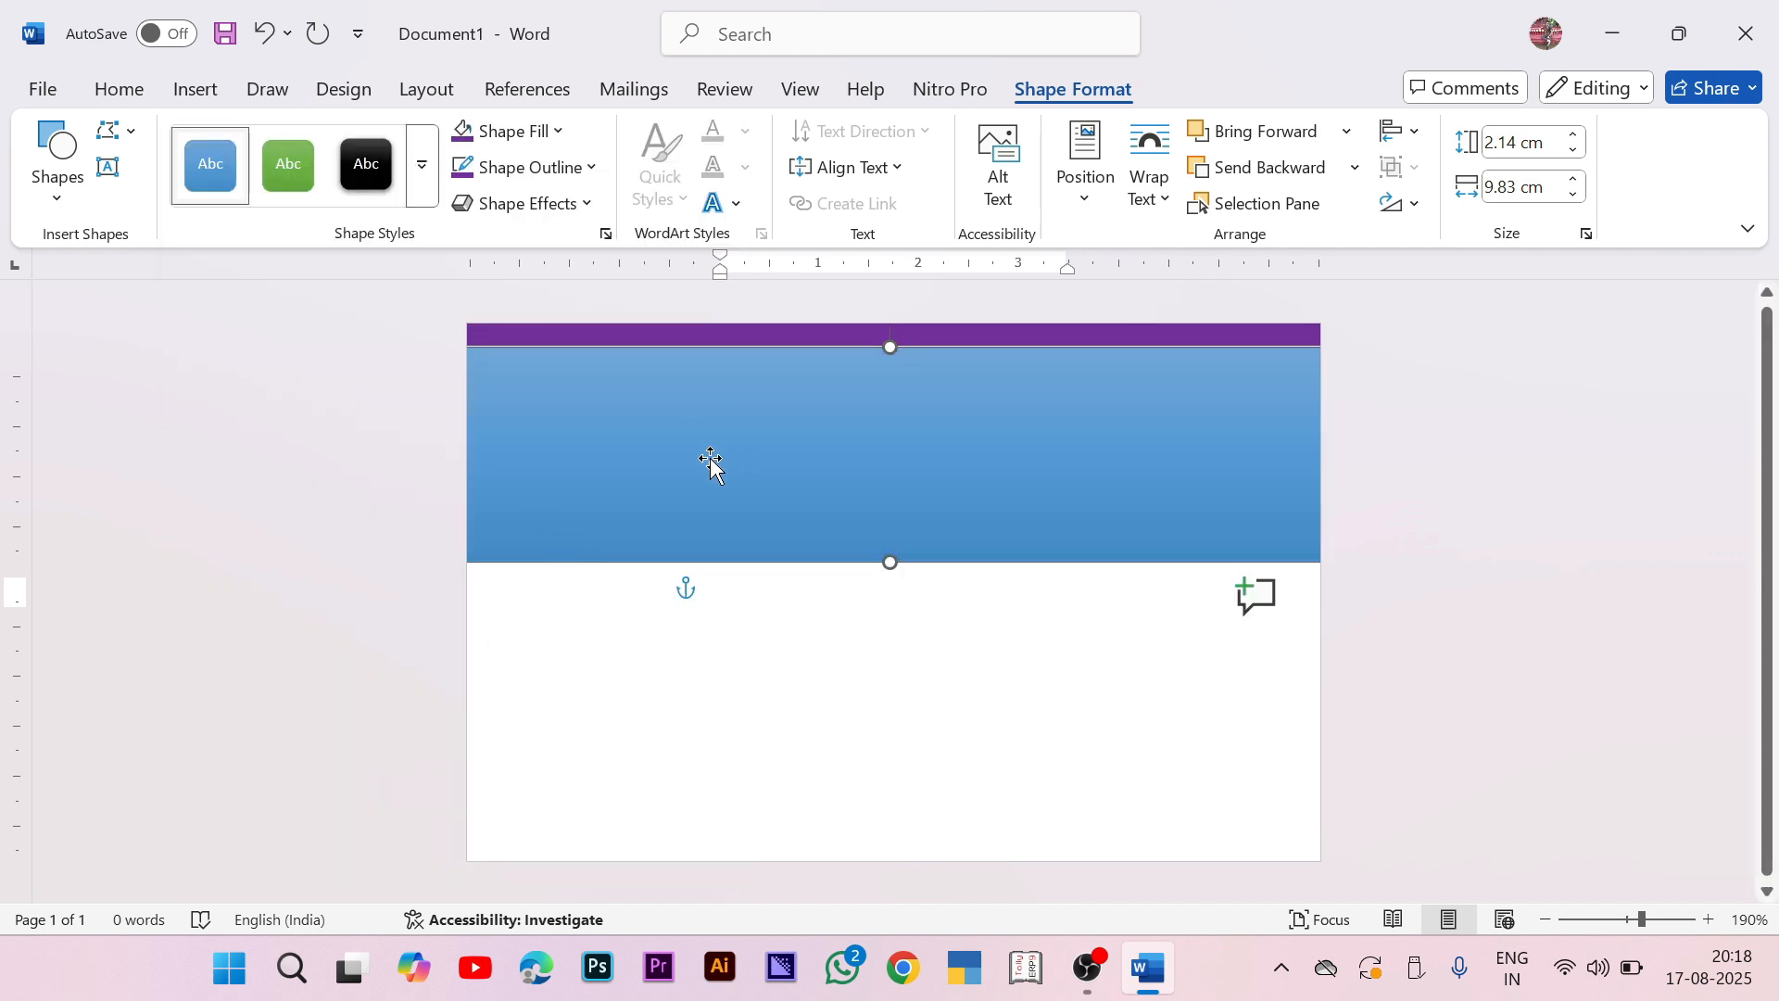
pyautogui.click(549, 206)
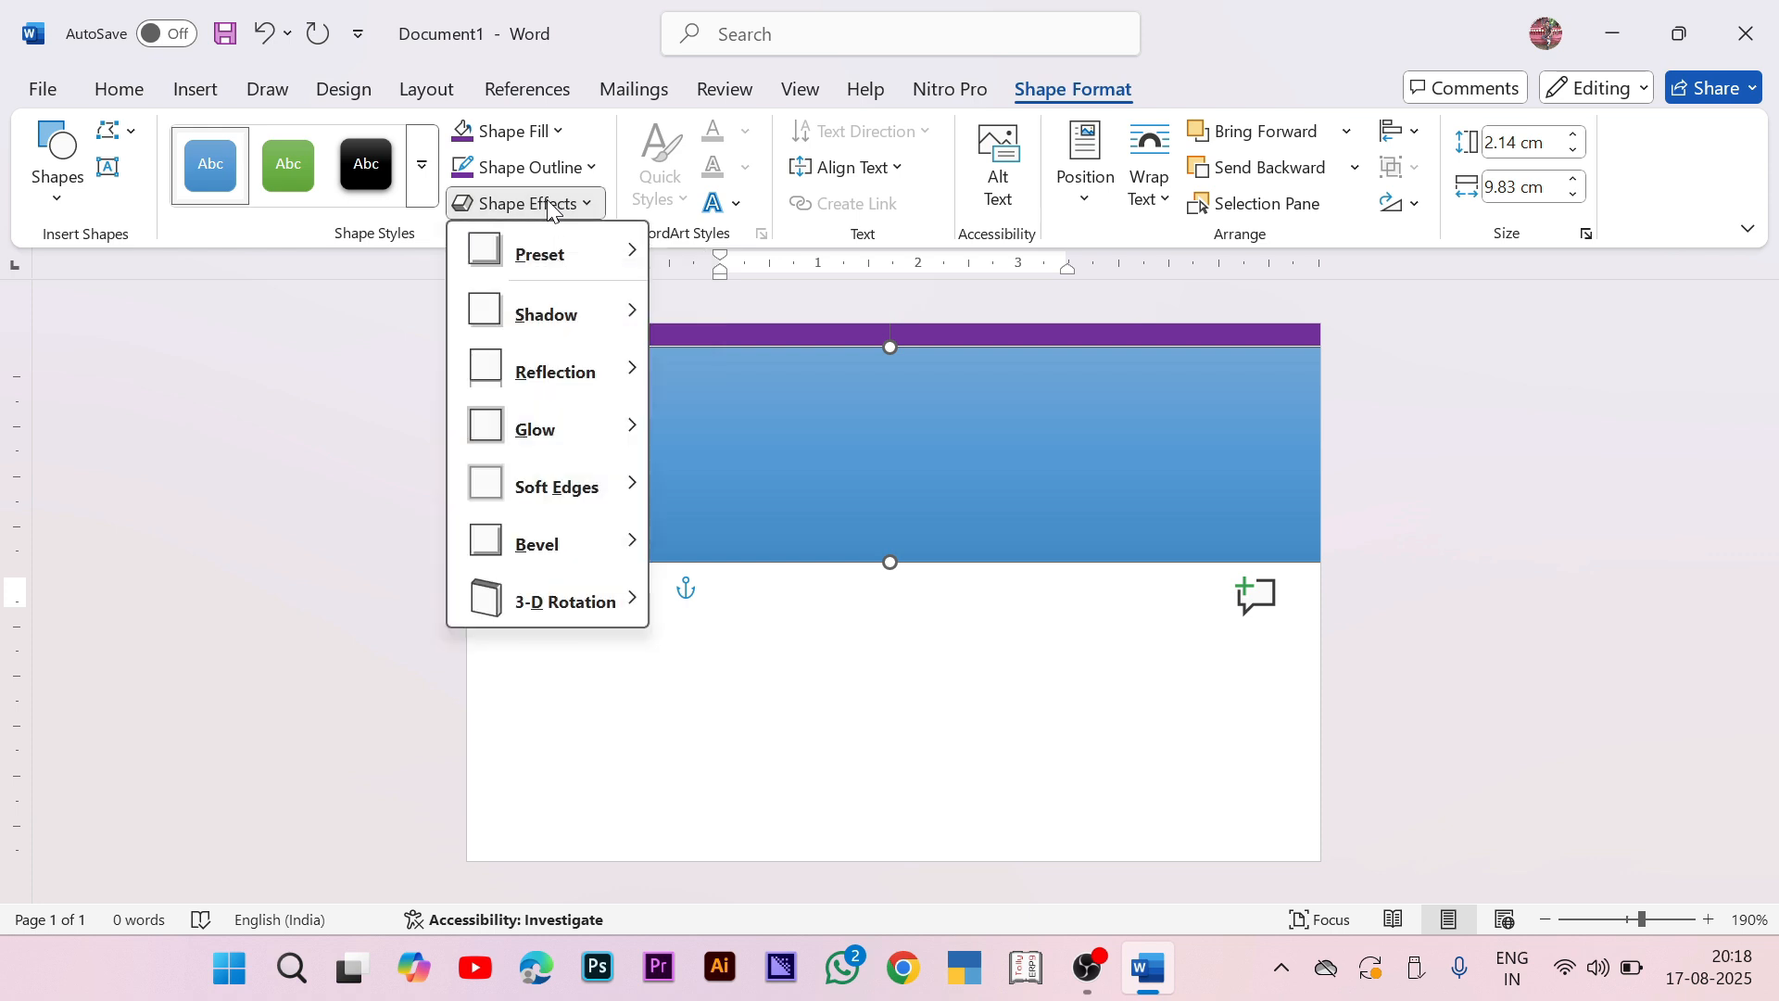
pyautogui.moveTo(561, 488)
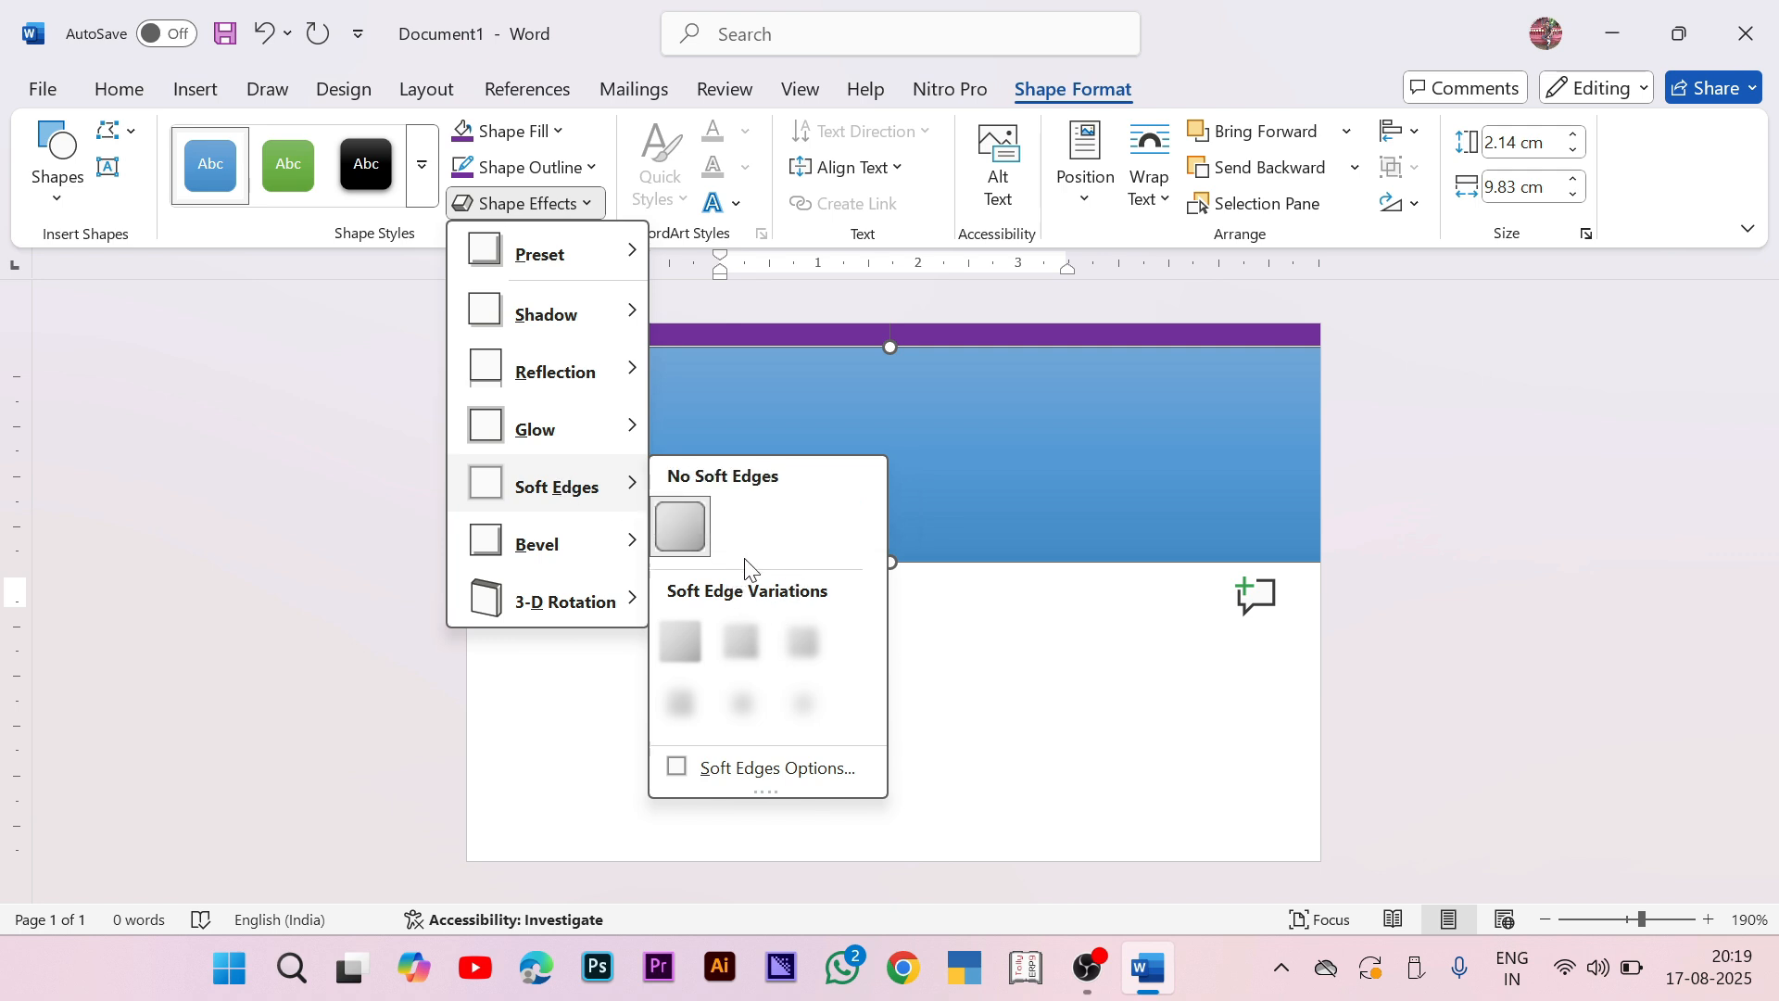
pyautogui.click(737, 641)
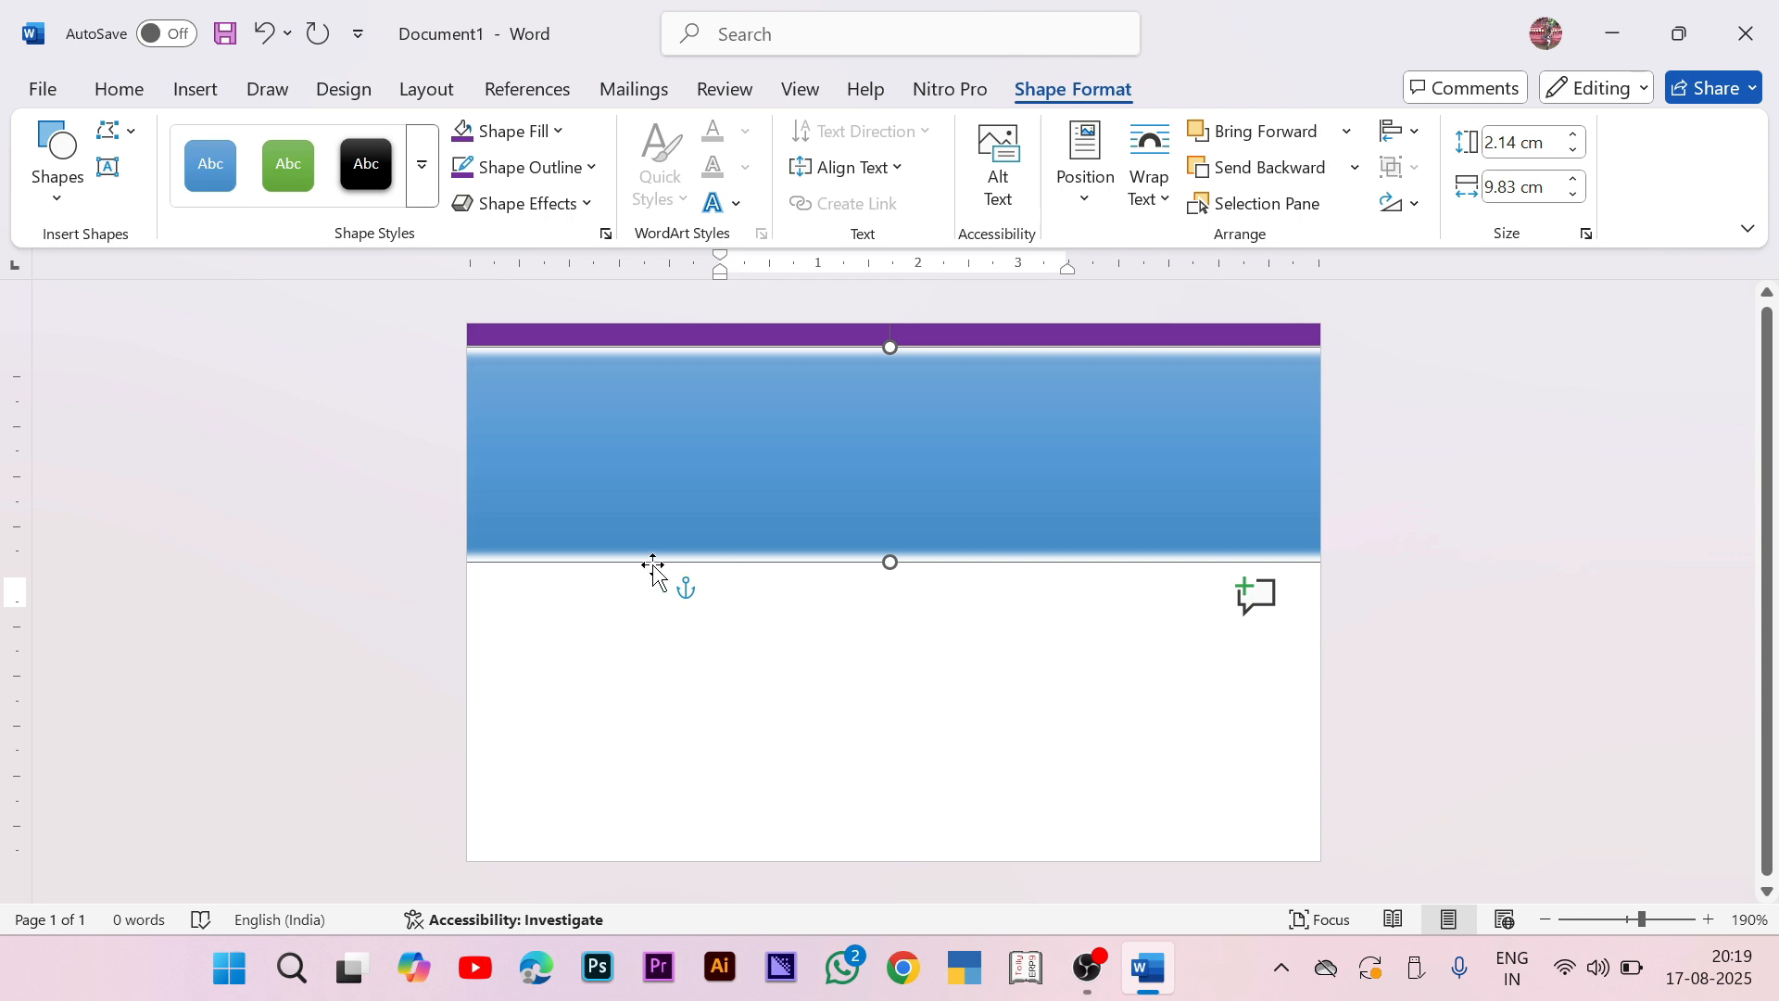
# Step: Add text to the blue banner, formatted as bold Cambria at size 11
pyautogui.moveTo(882, 496); pyautogui.dragTo(881, 492)
pyautogui.rightClick(730, 462)
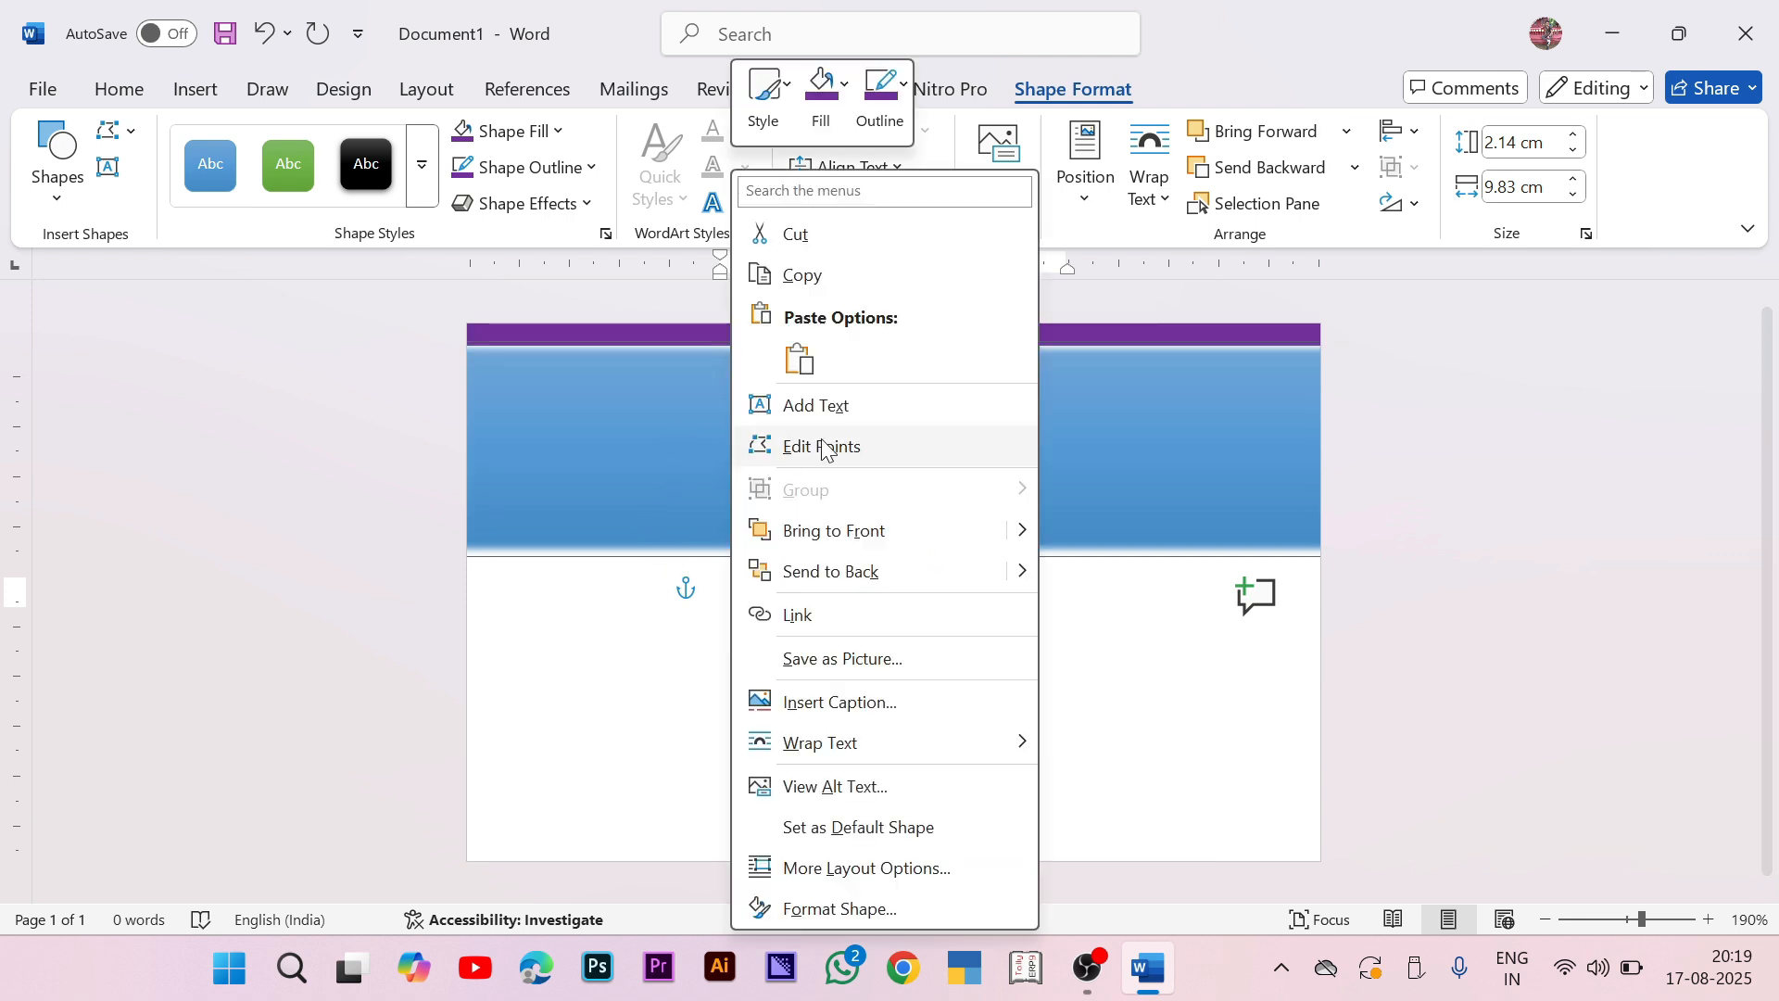
pyautogui.click(873, 414)
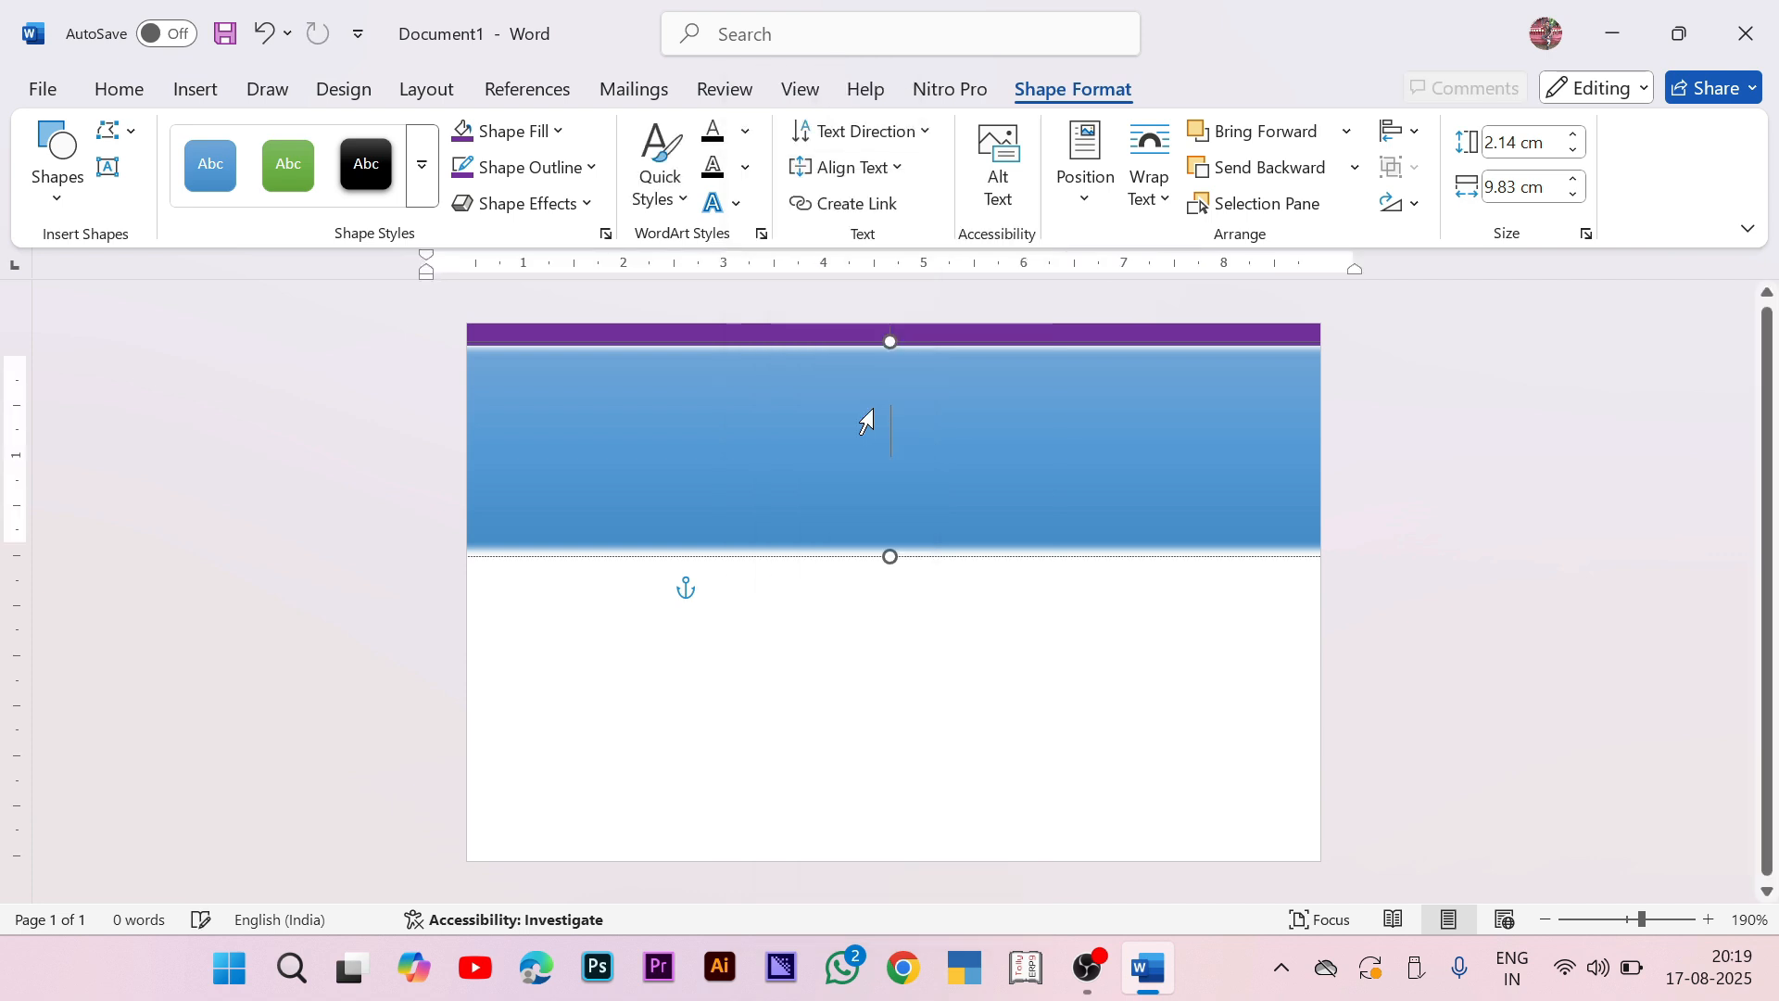
pyautogui.click(118, 91)
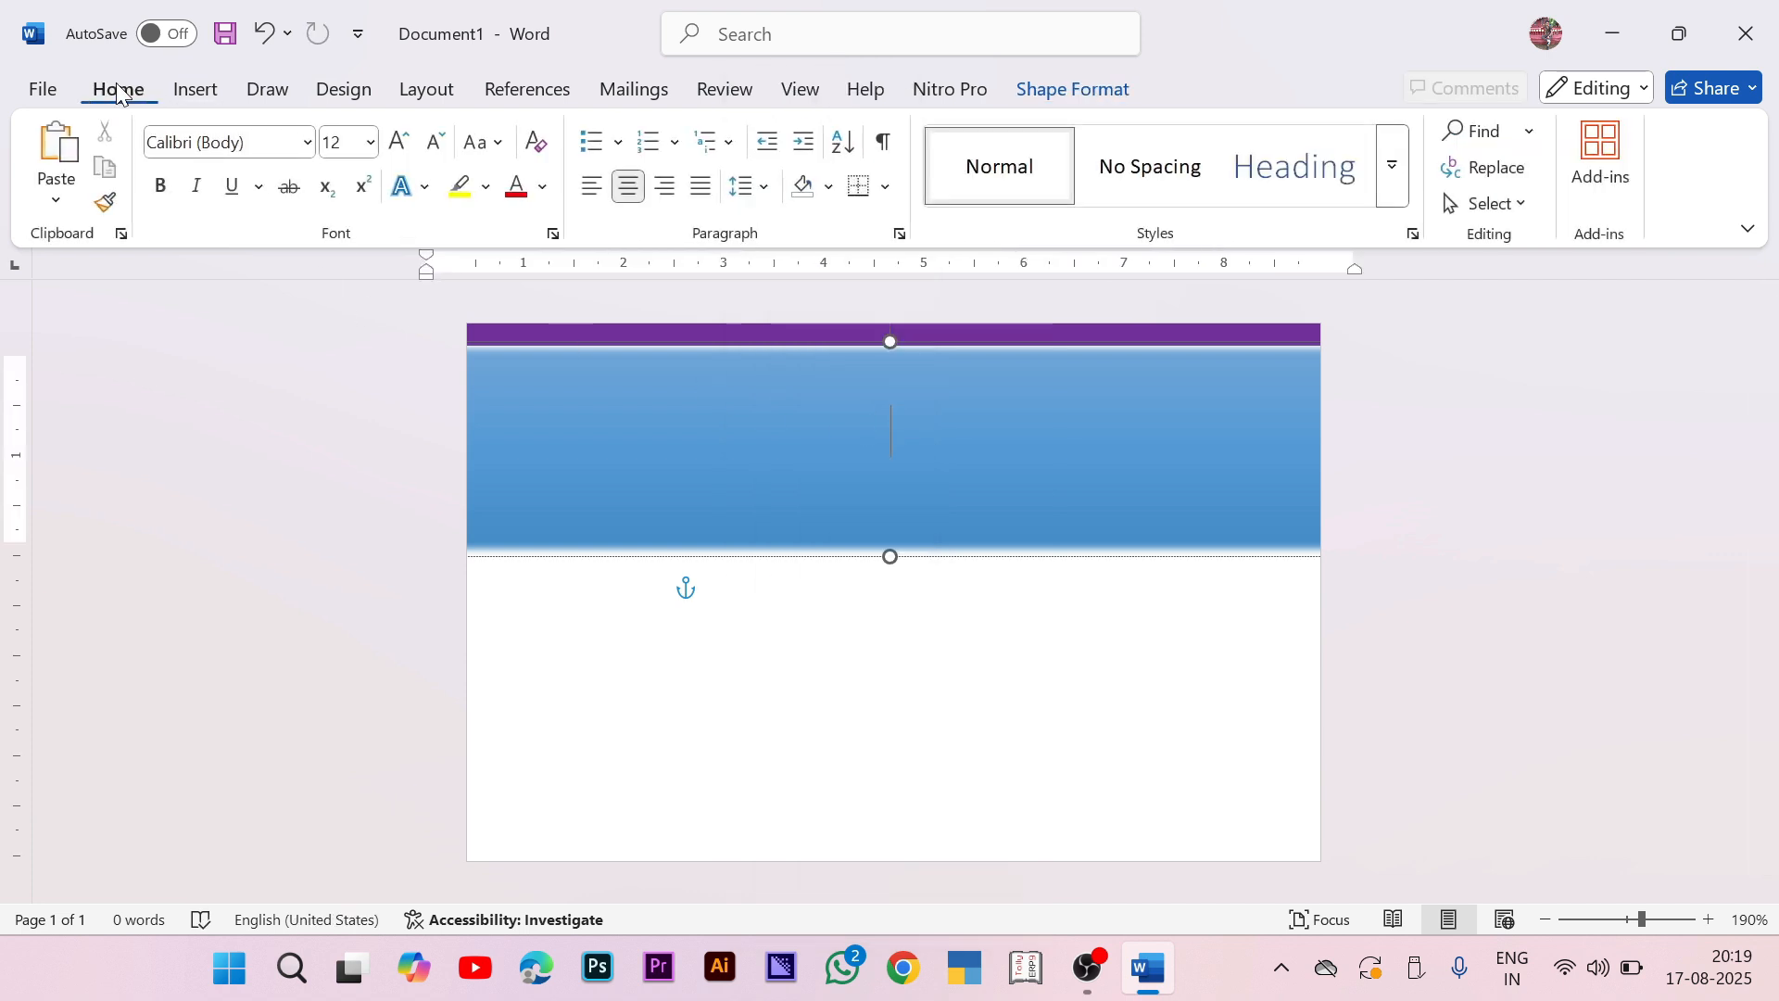
pyautogui.click(307, 142)
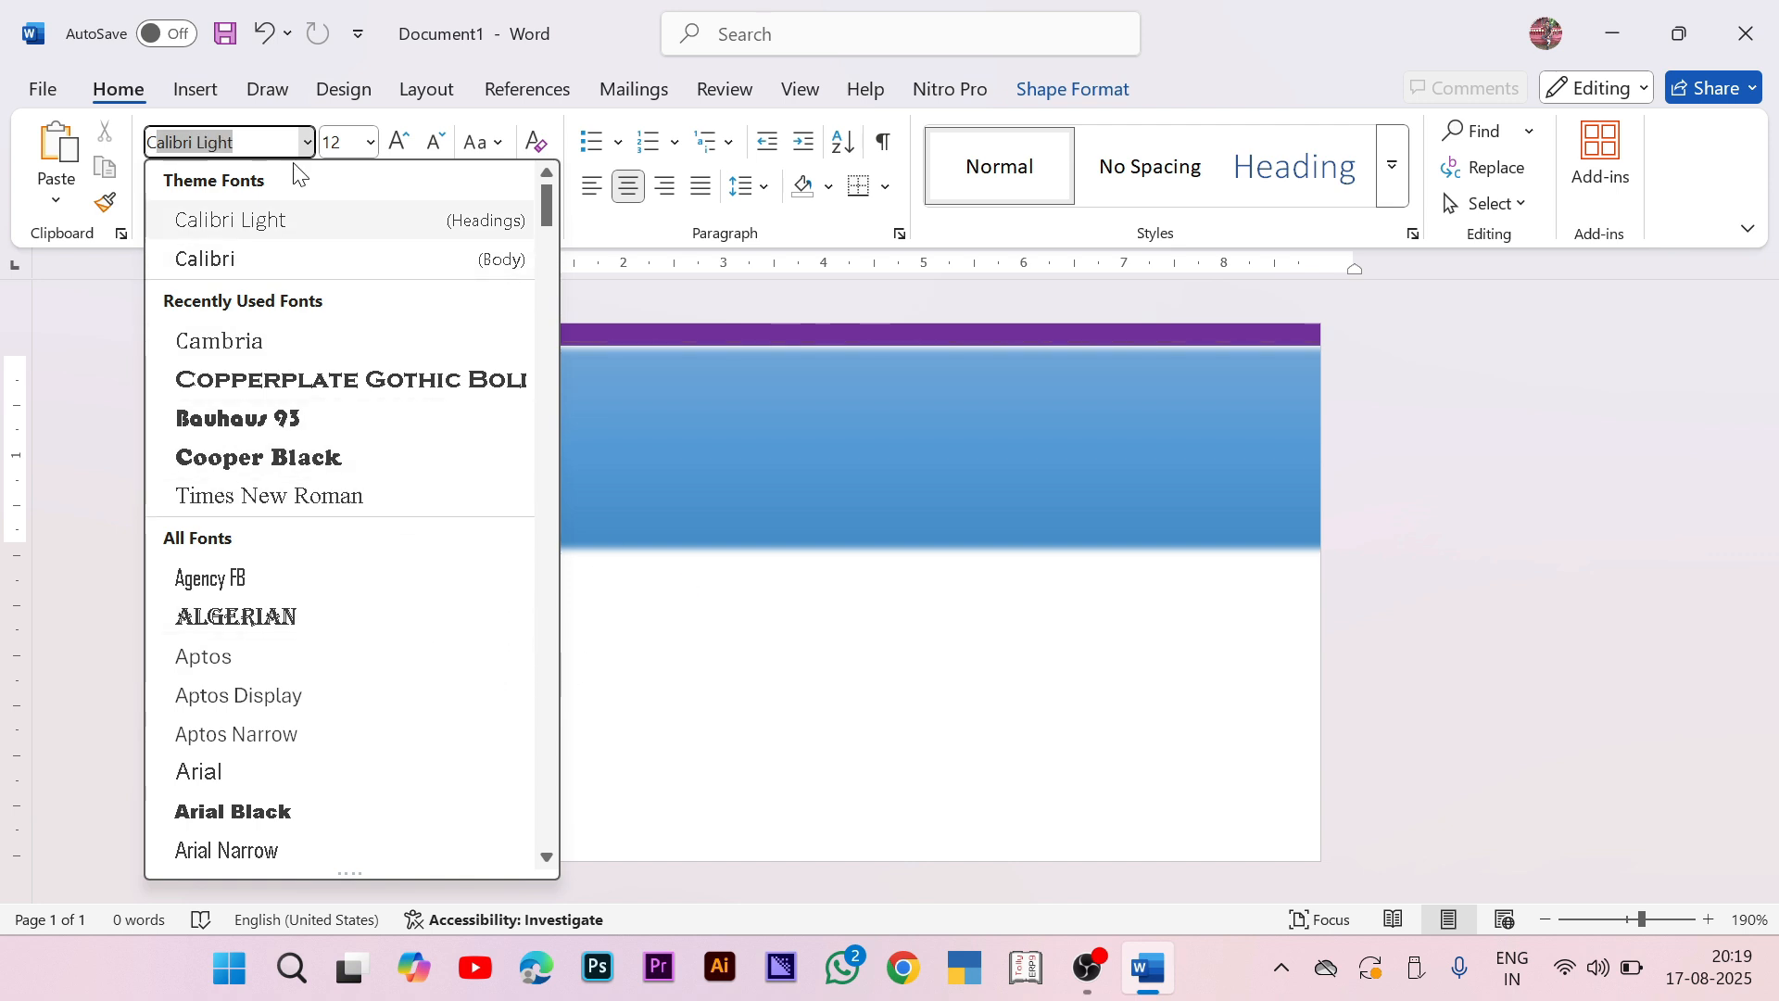
pyautogui.write('ComM')
pyautogui.press('BackSpace')
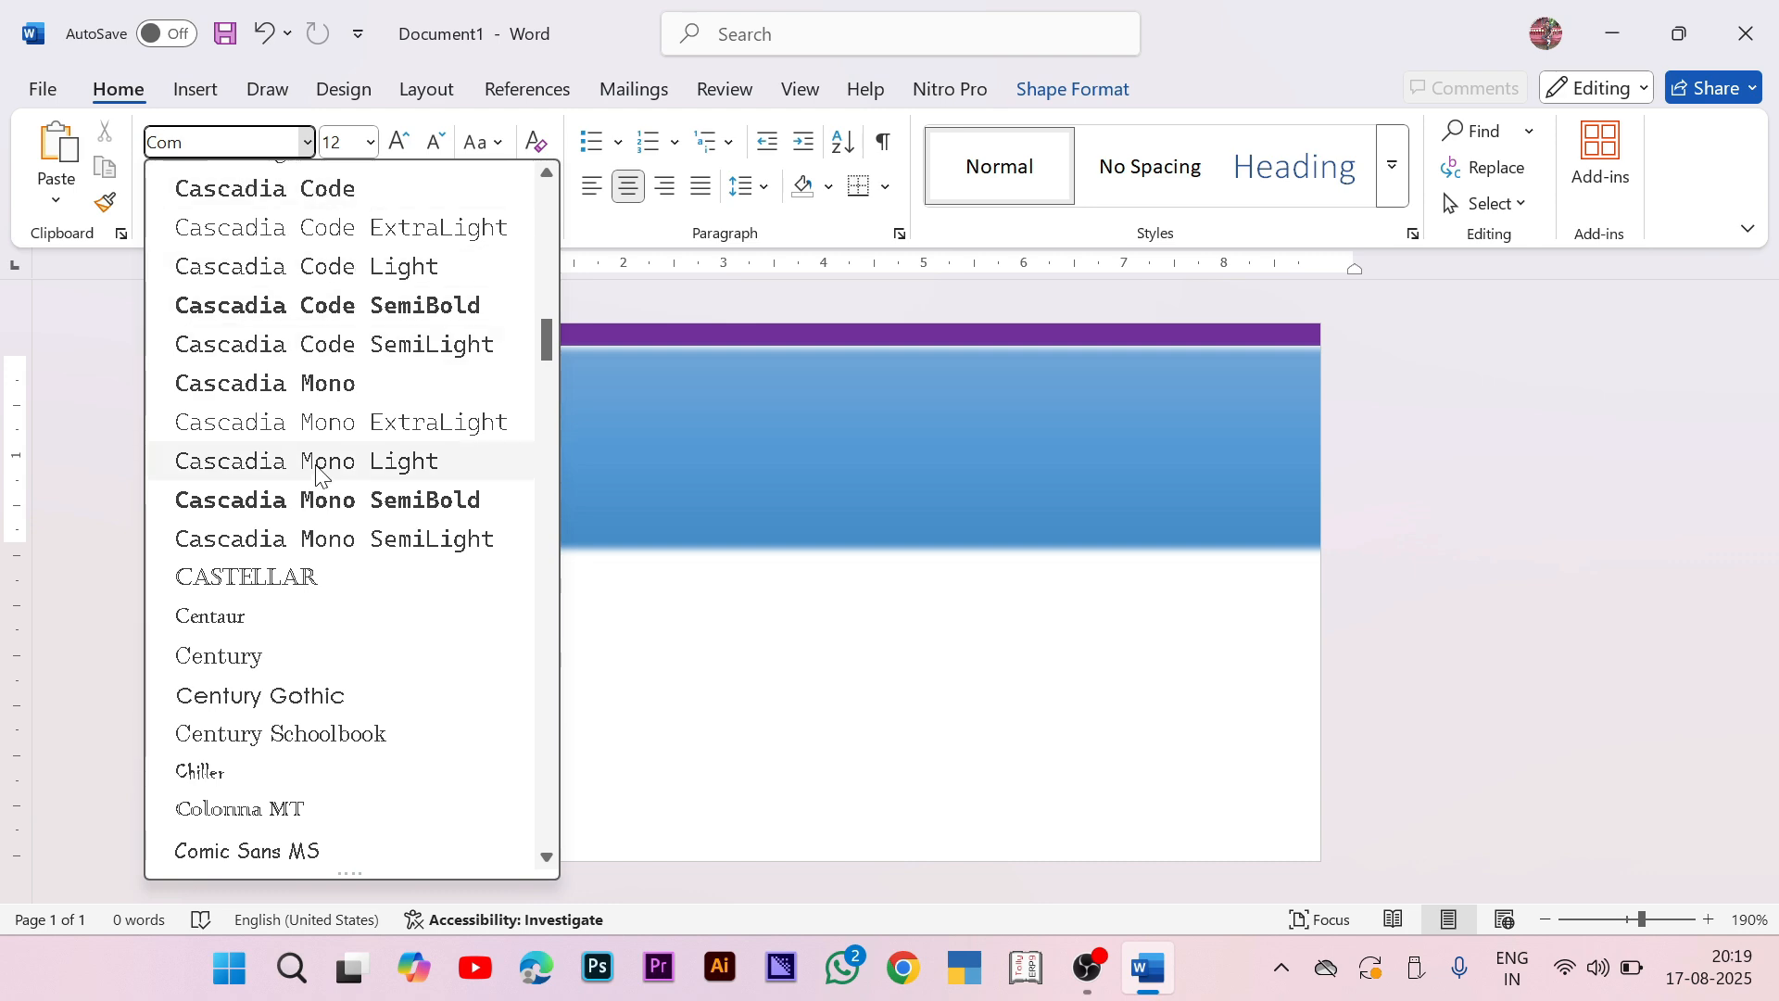
pyautogui.scroll(1, 302, 417)
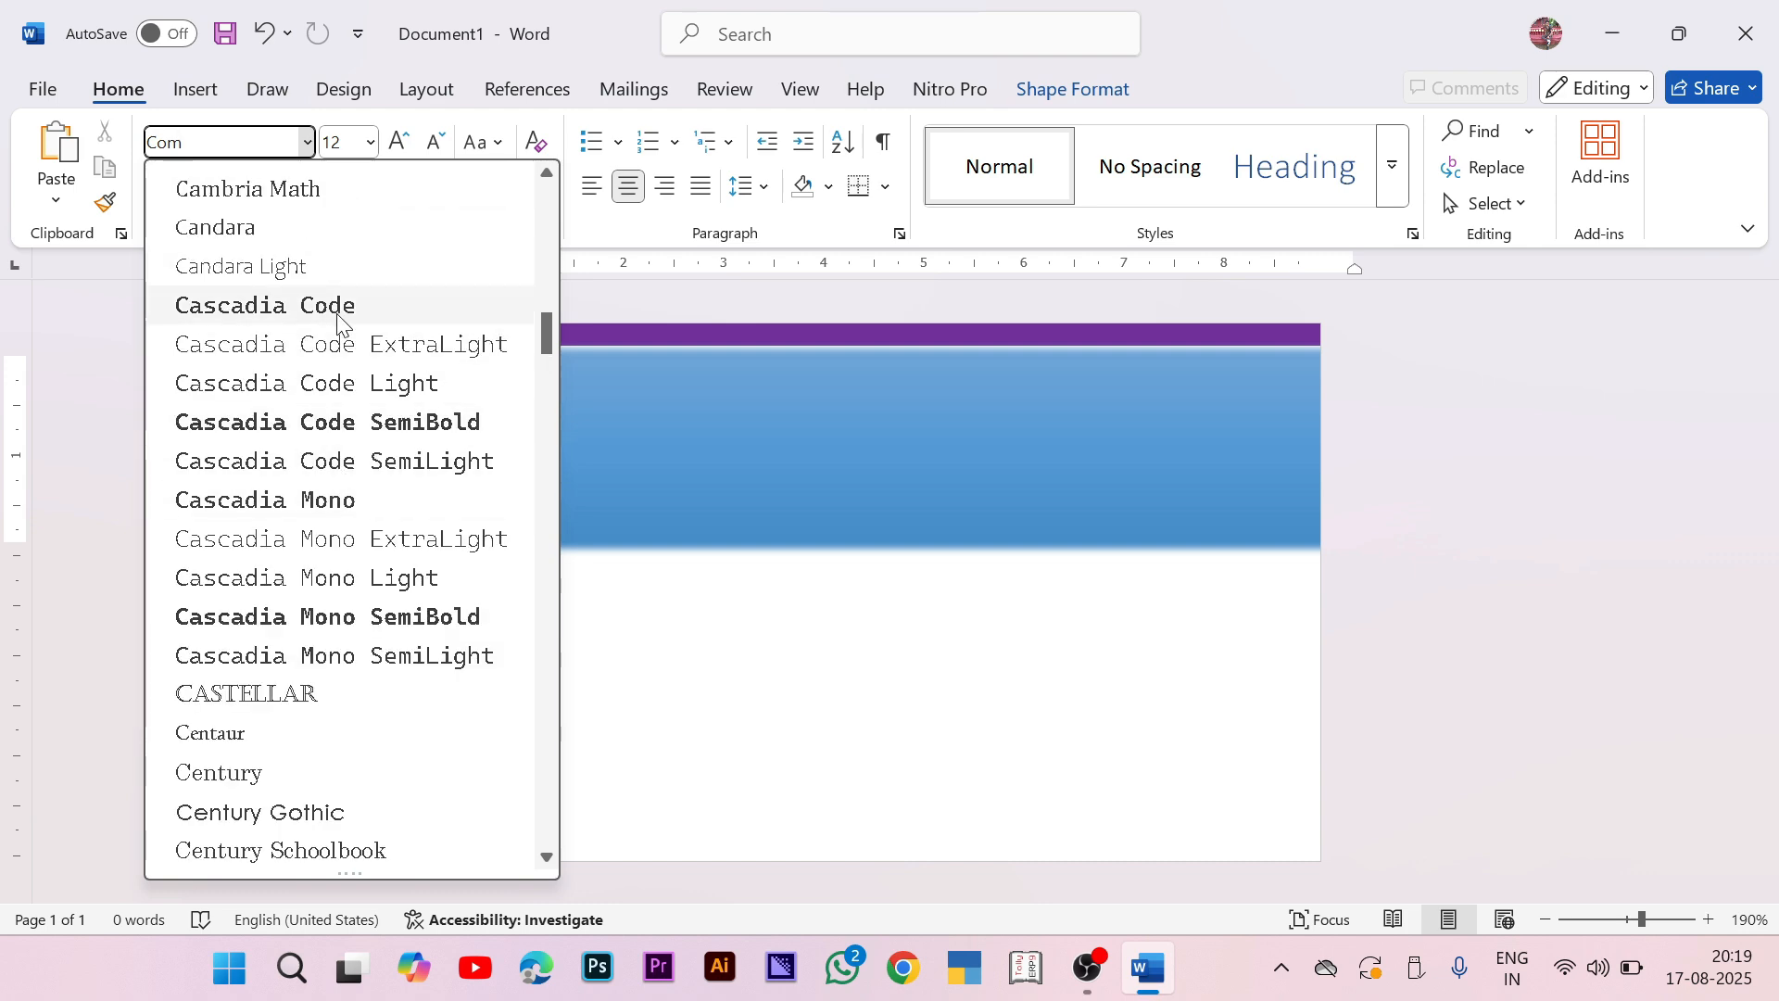
pyautogui.scroll(3, 239, 345)
pyautogui.scroll(10, 239, 345)
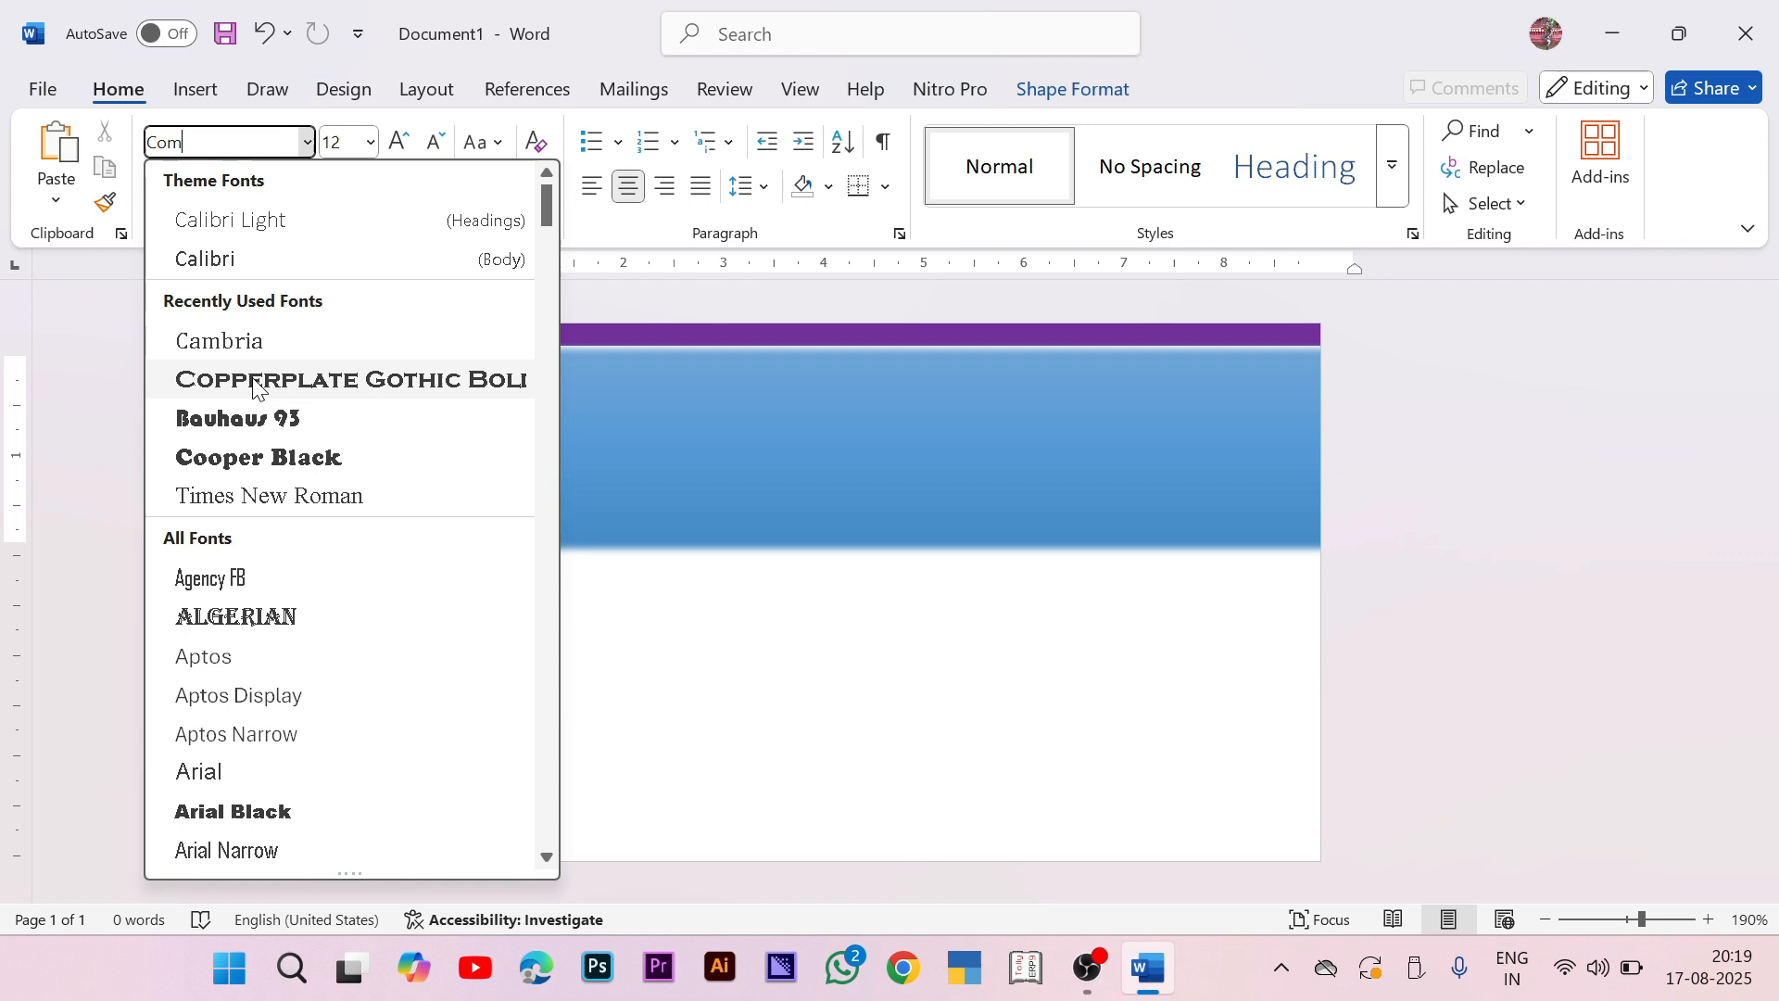
pyautogui.click(232, 338)
pyautogui.click(432, 142)
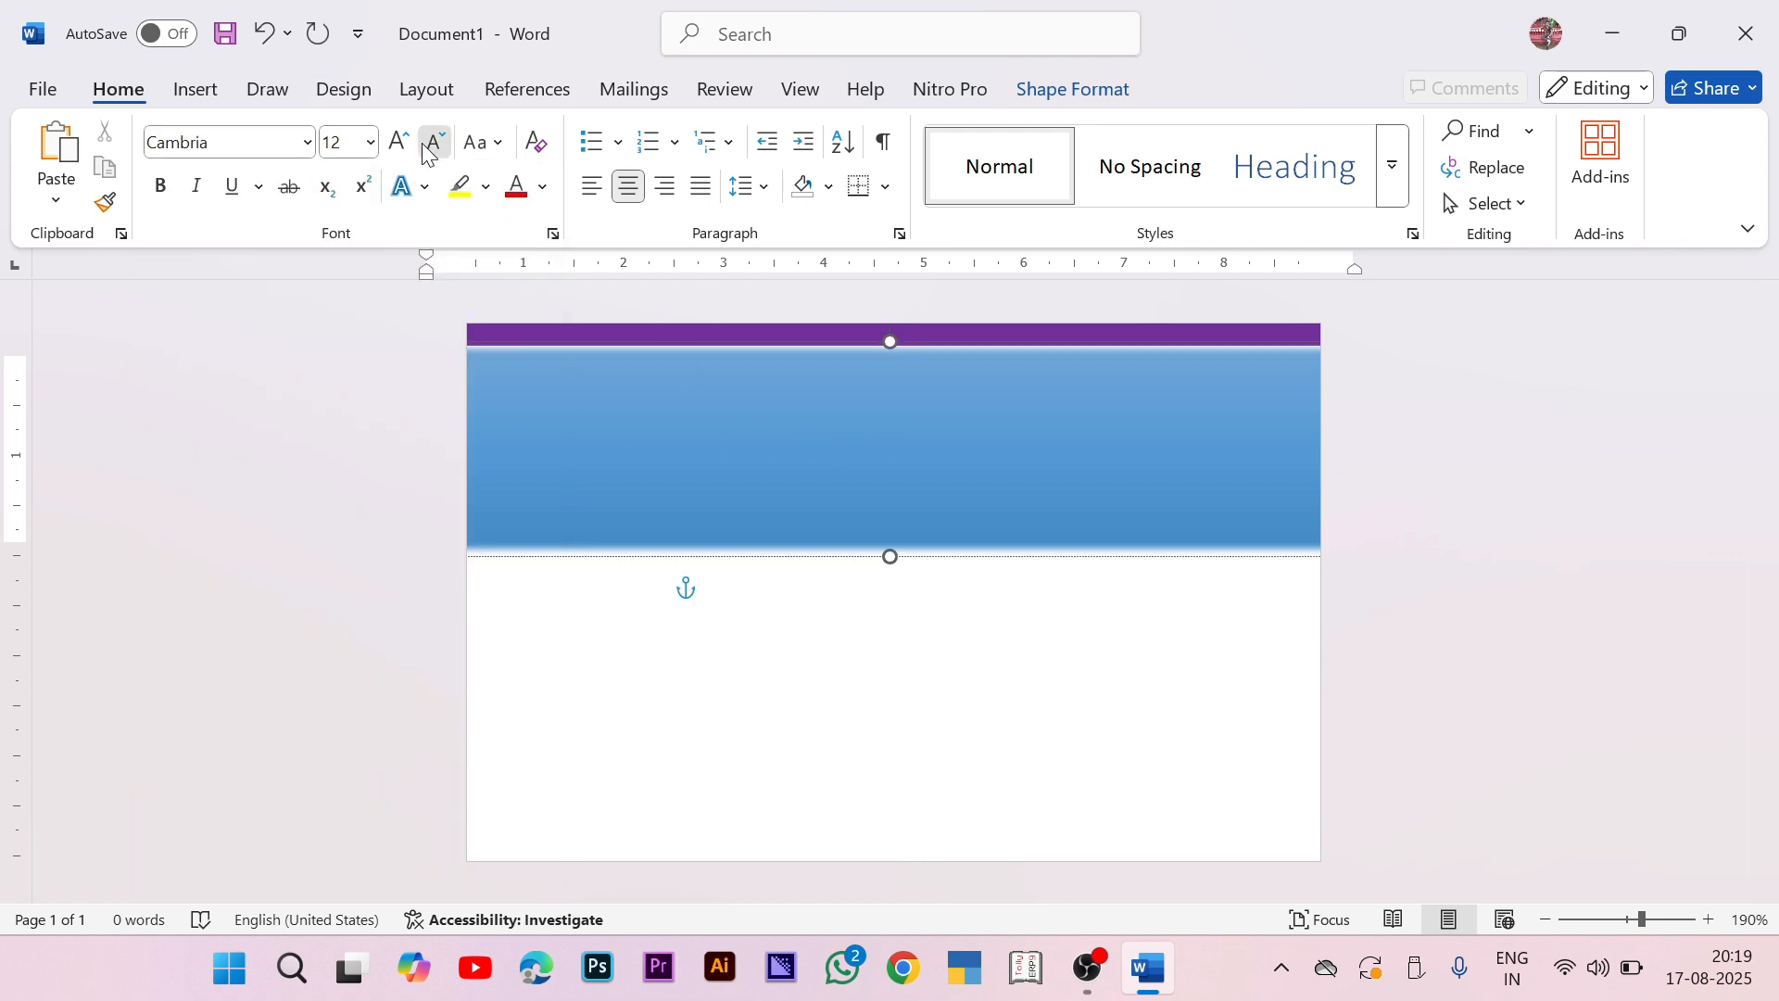
pyautogui.click(160, 185)
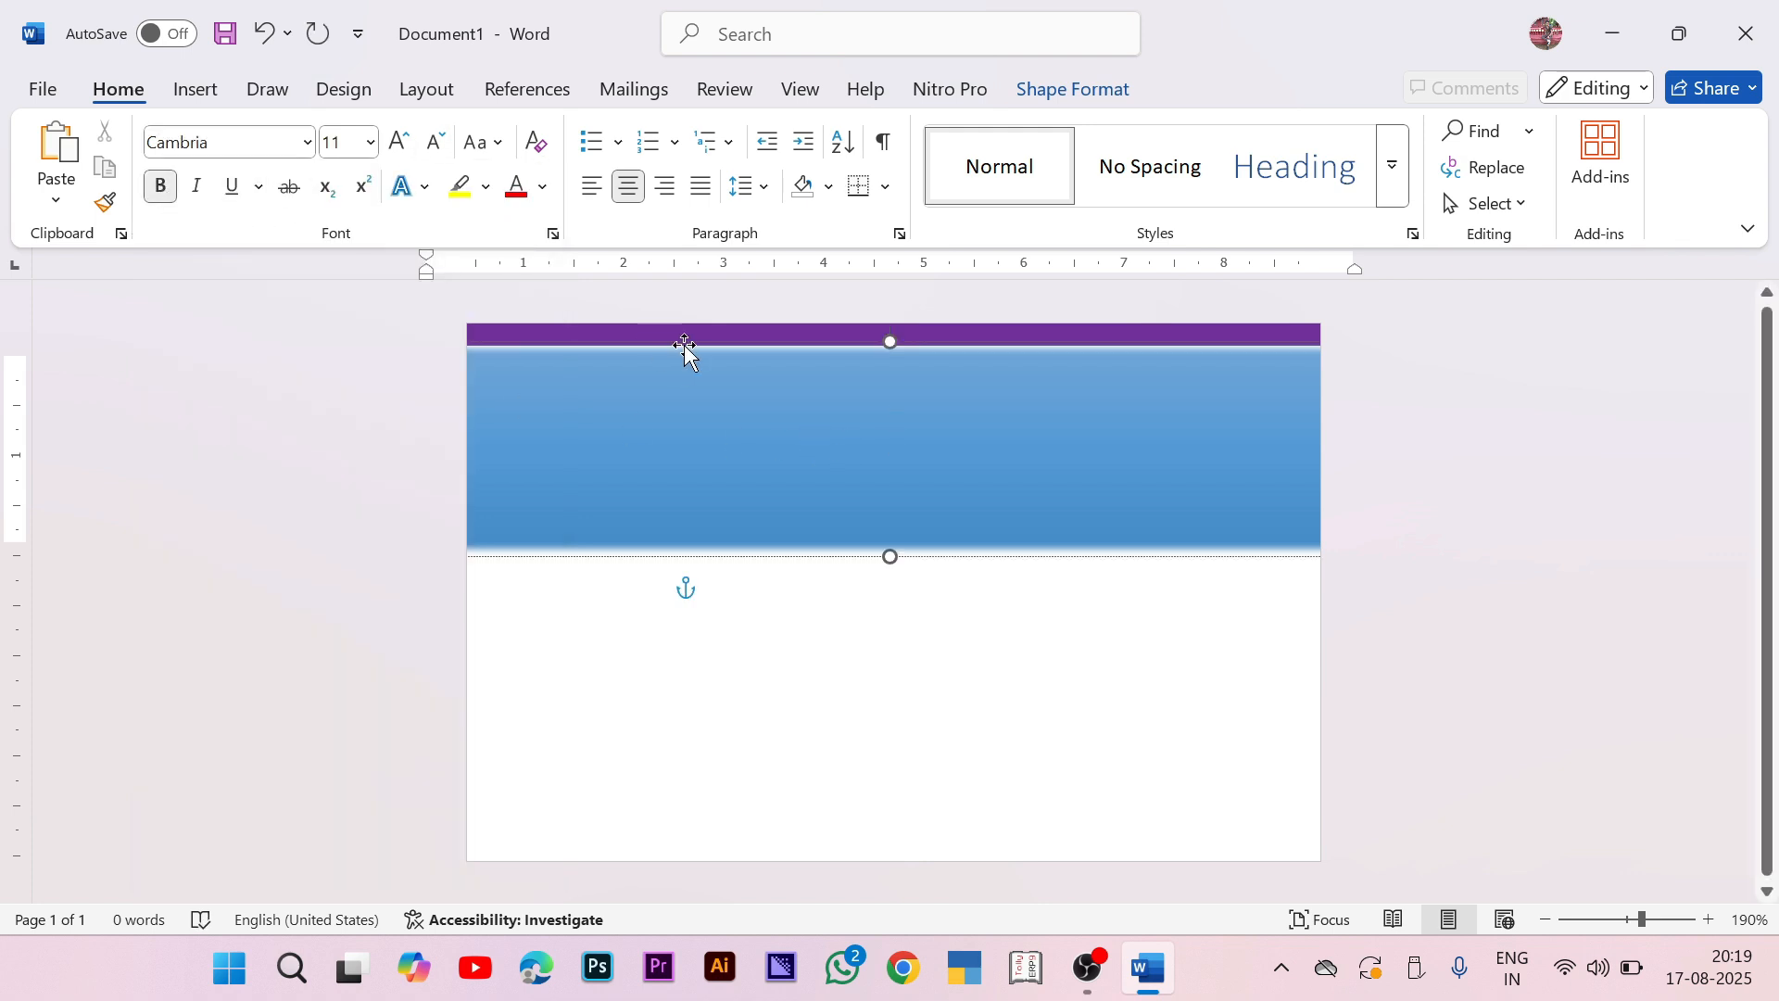
# Step: Type the heading TAGORE MODERN PUBLIC SCHOOL in the banner
pyautogui.write('TAGORE')
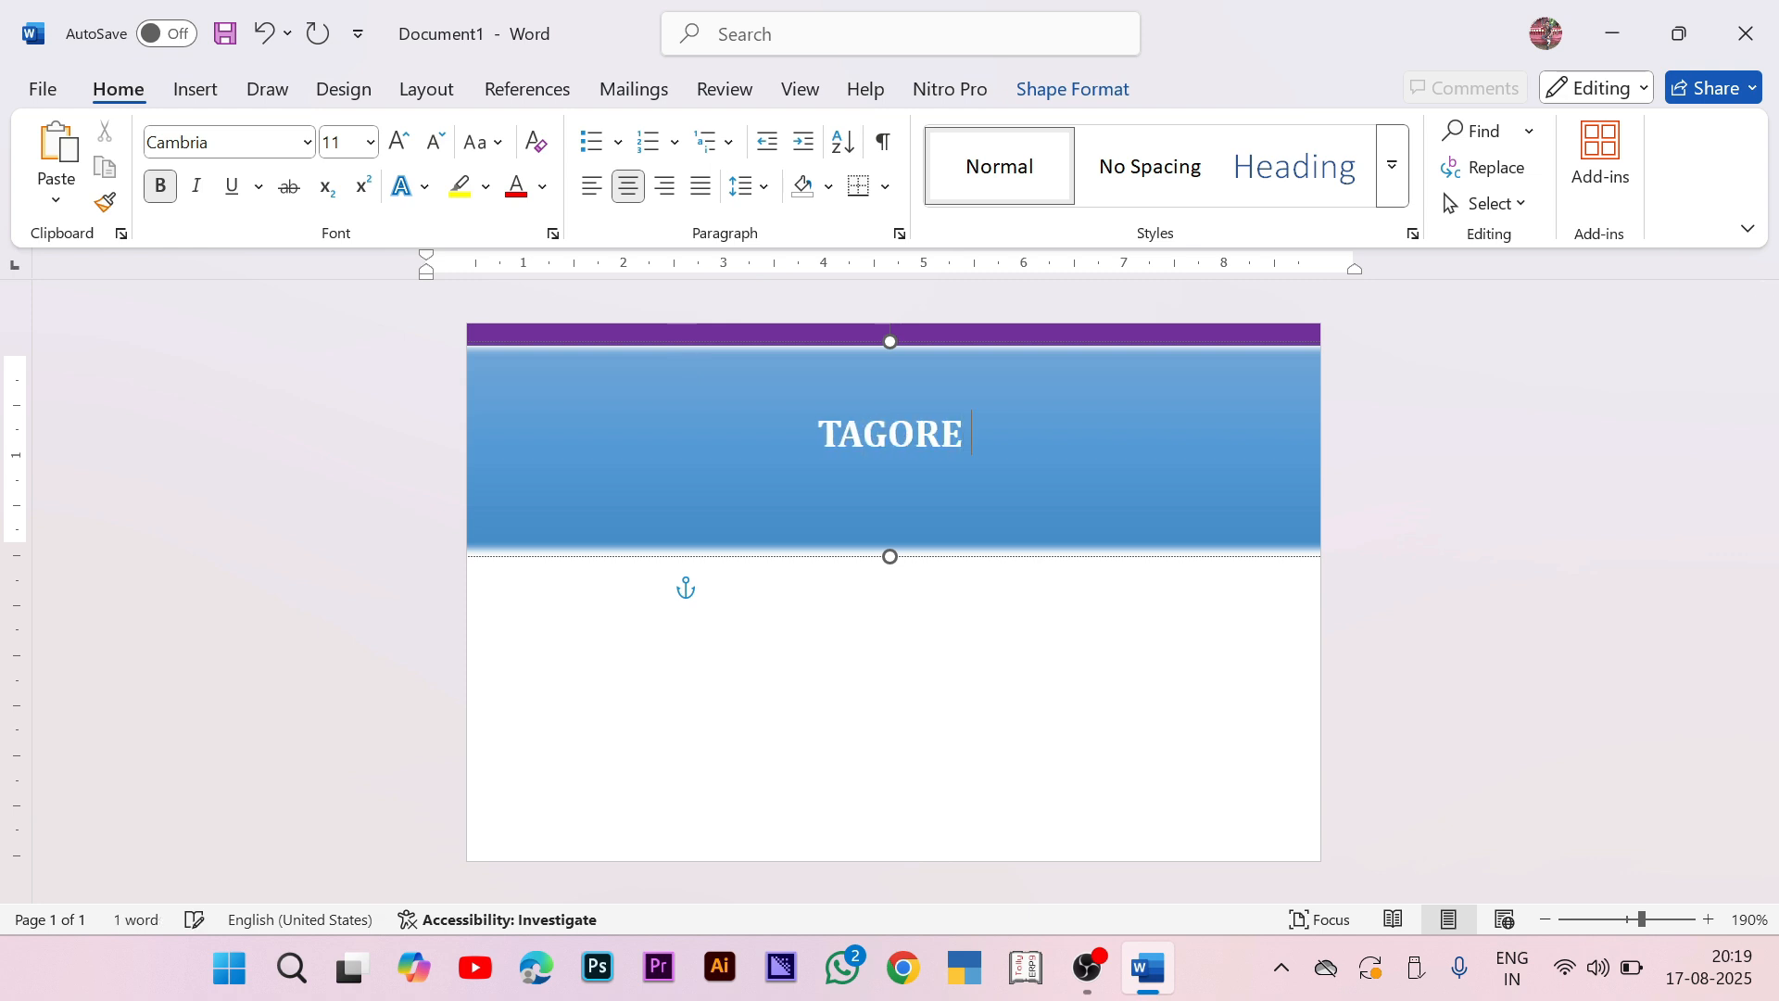
pyautogui.write(' MODEN ')
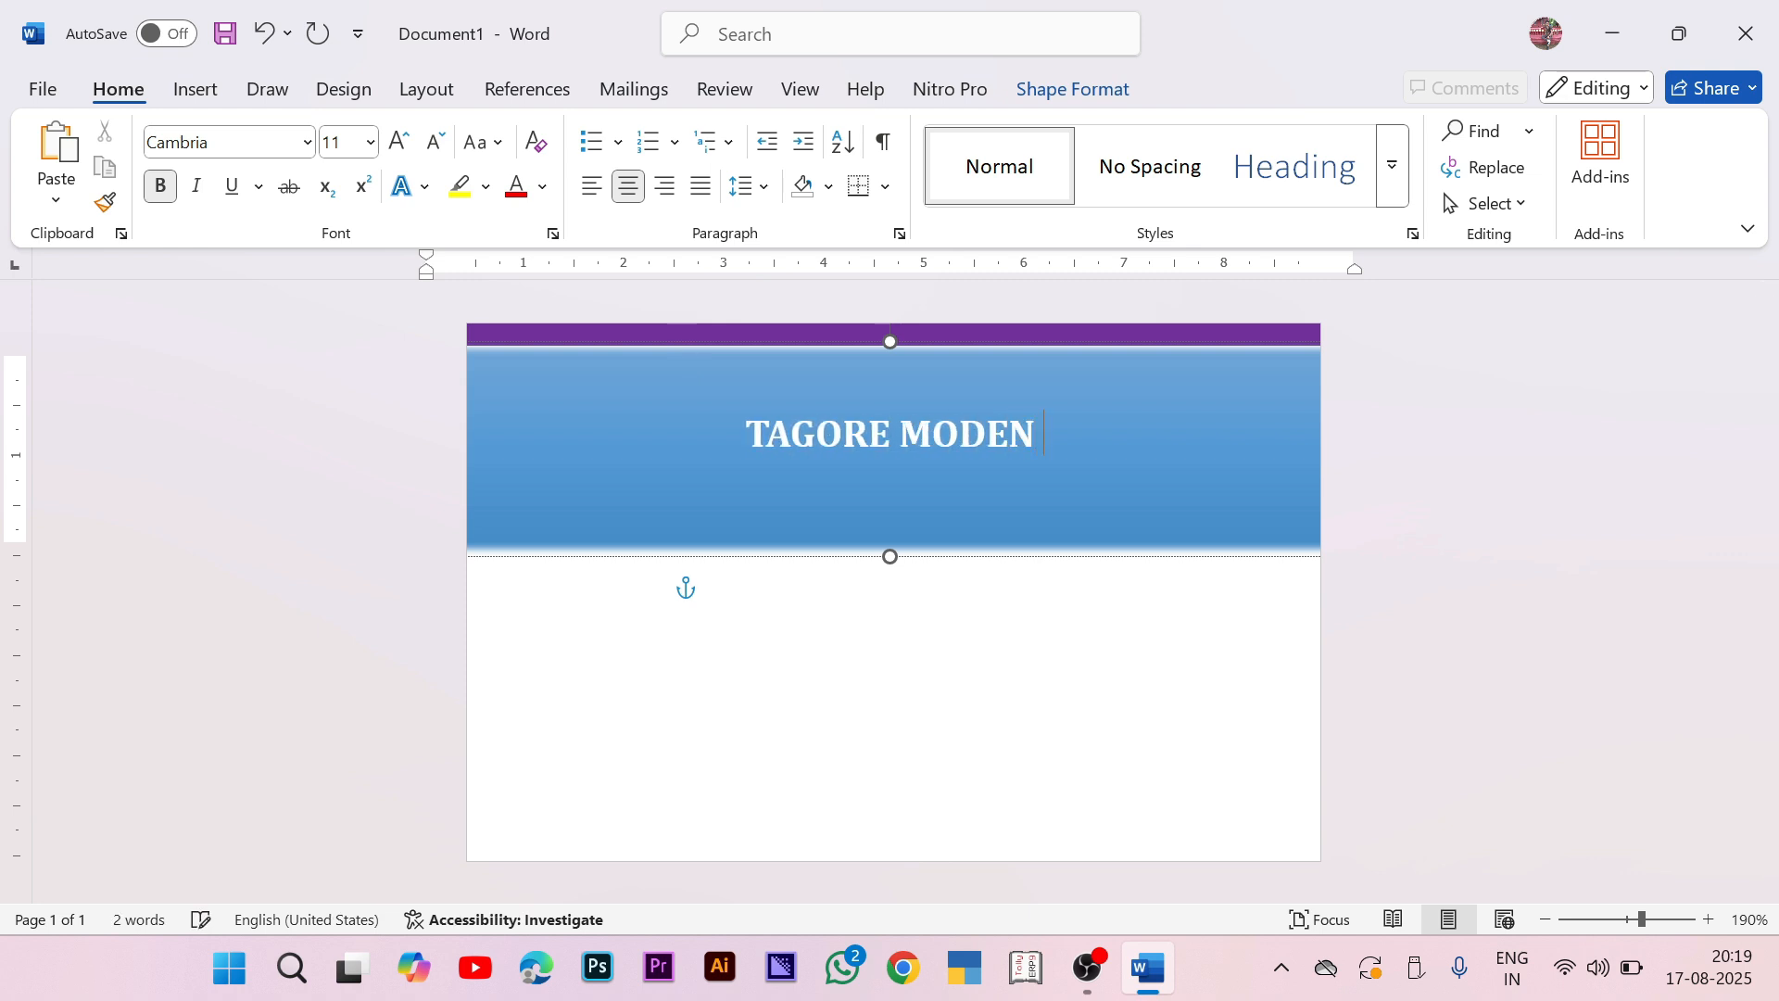
pyautogui.write('P')
pyautogui.press('BackSpace')
pyautogui.press('BackSpace')
pyautogui.press('BackSpace')
pyautogui.write('RN PUBLL')
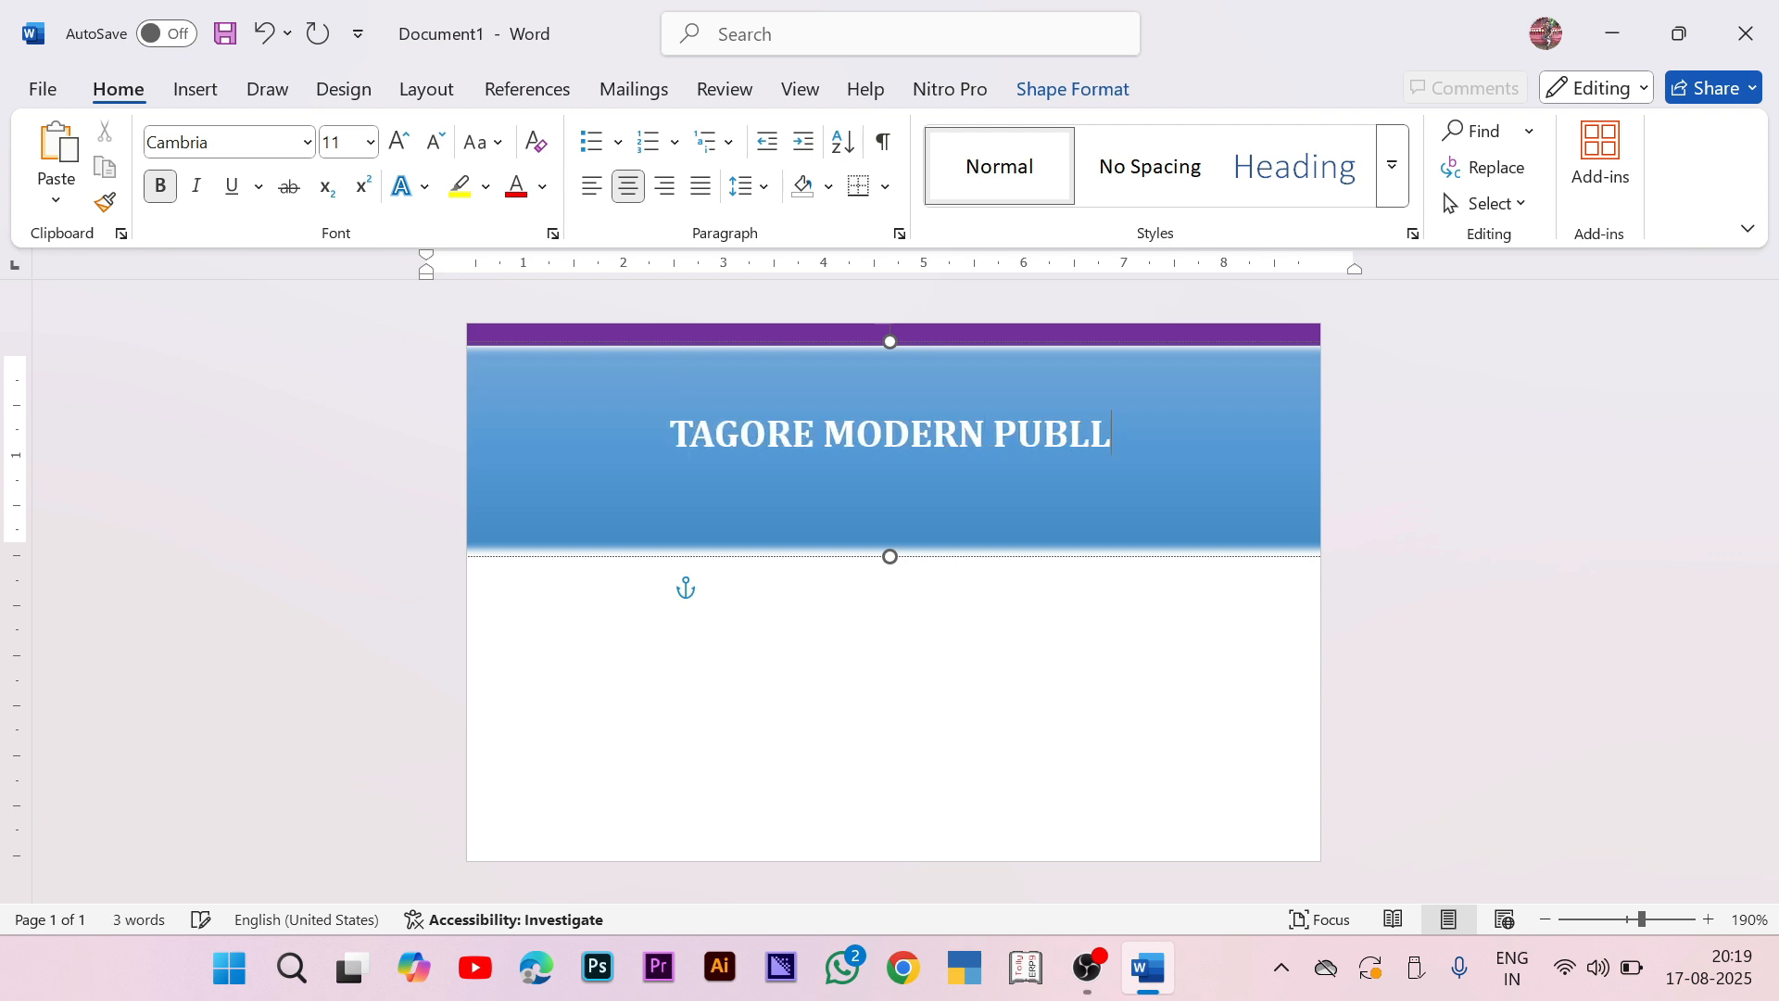
pyautogui.press('BackSpace')
pyautogui.write('IC SCHOOL')
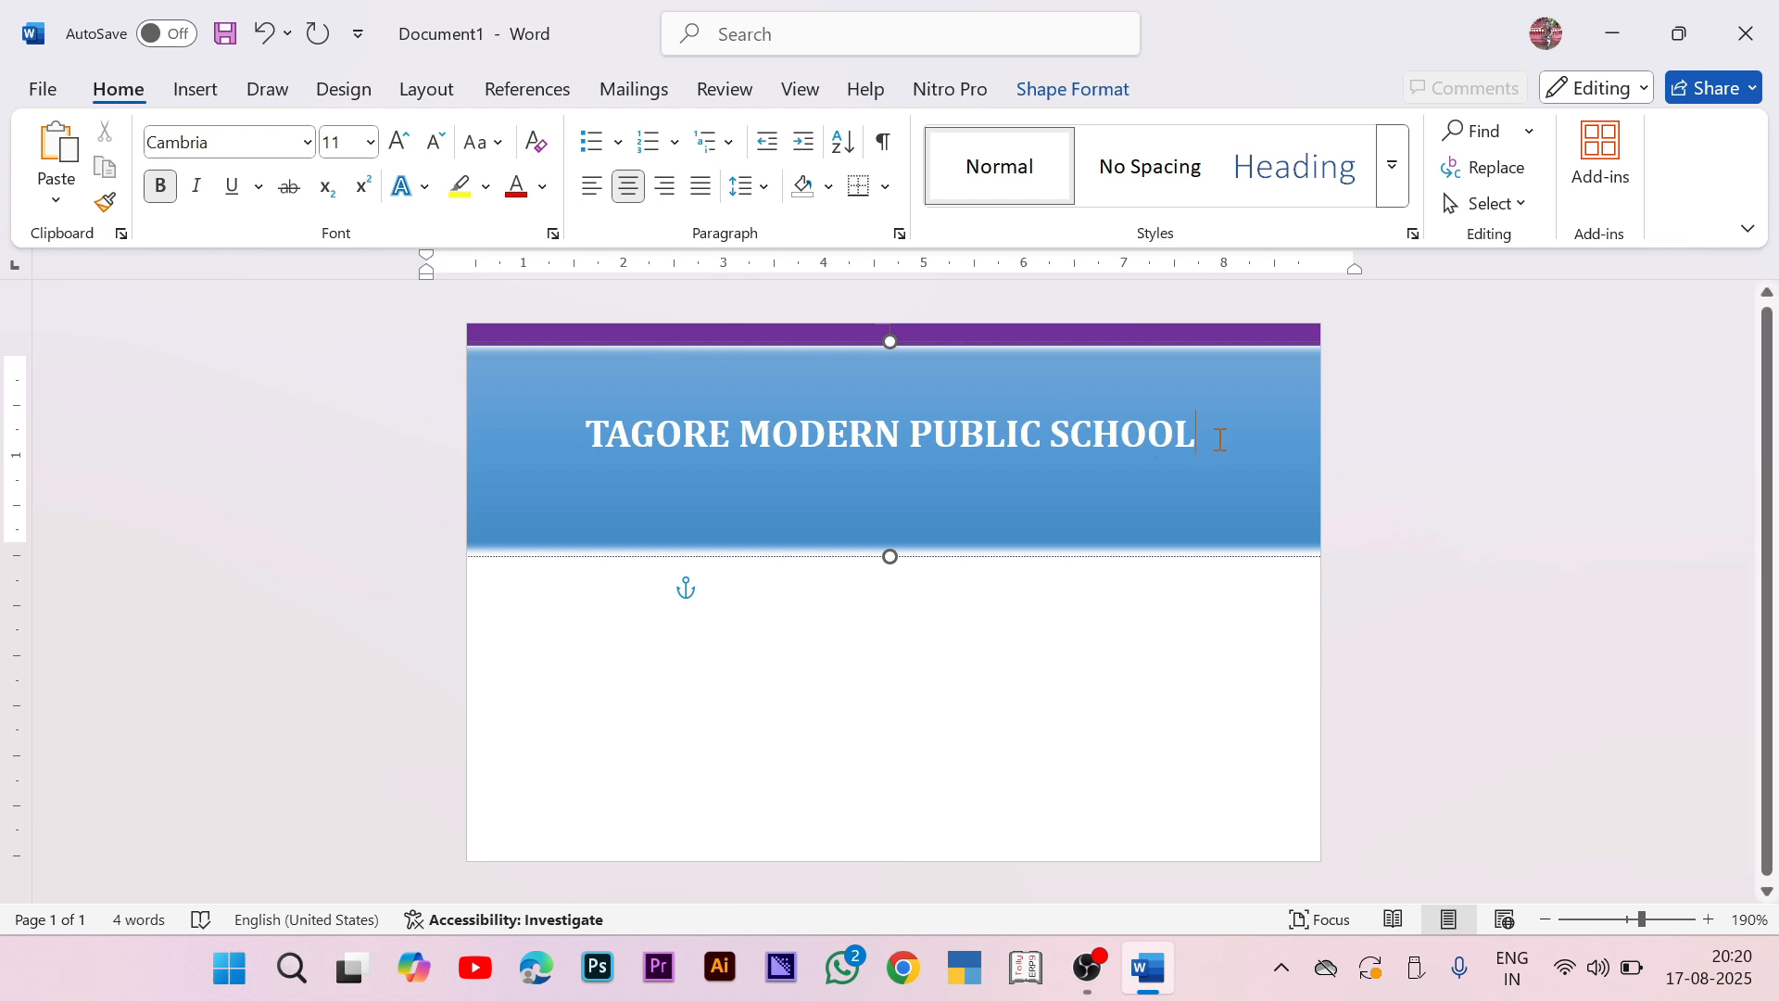
pyautogui.moveTo(1223, 435); pyautogui.dragTo(634, 419)
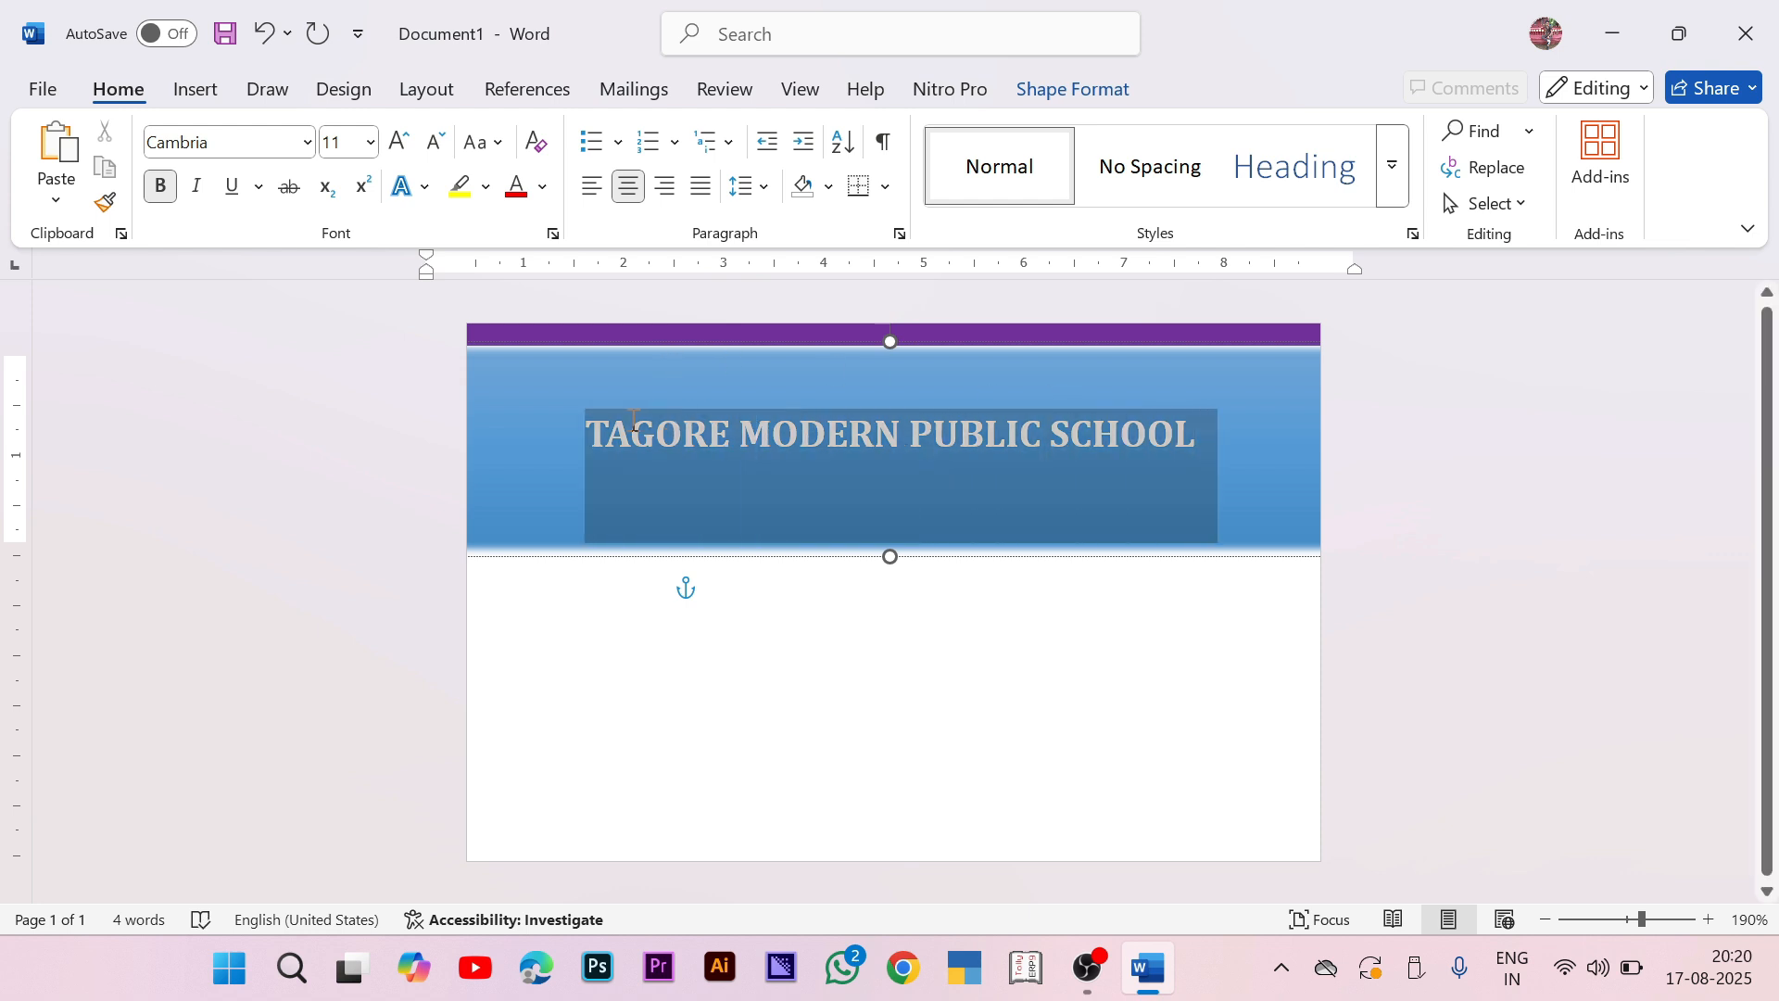
pyautogui.click(422, 198)
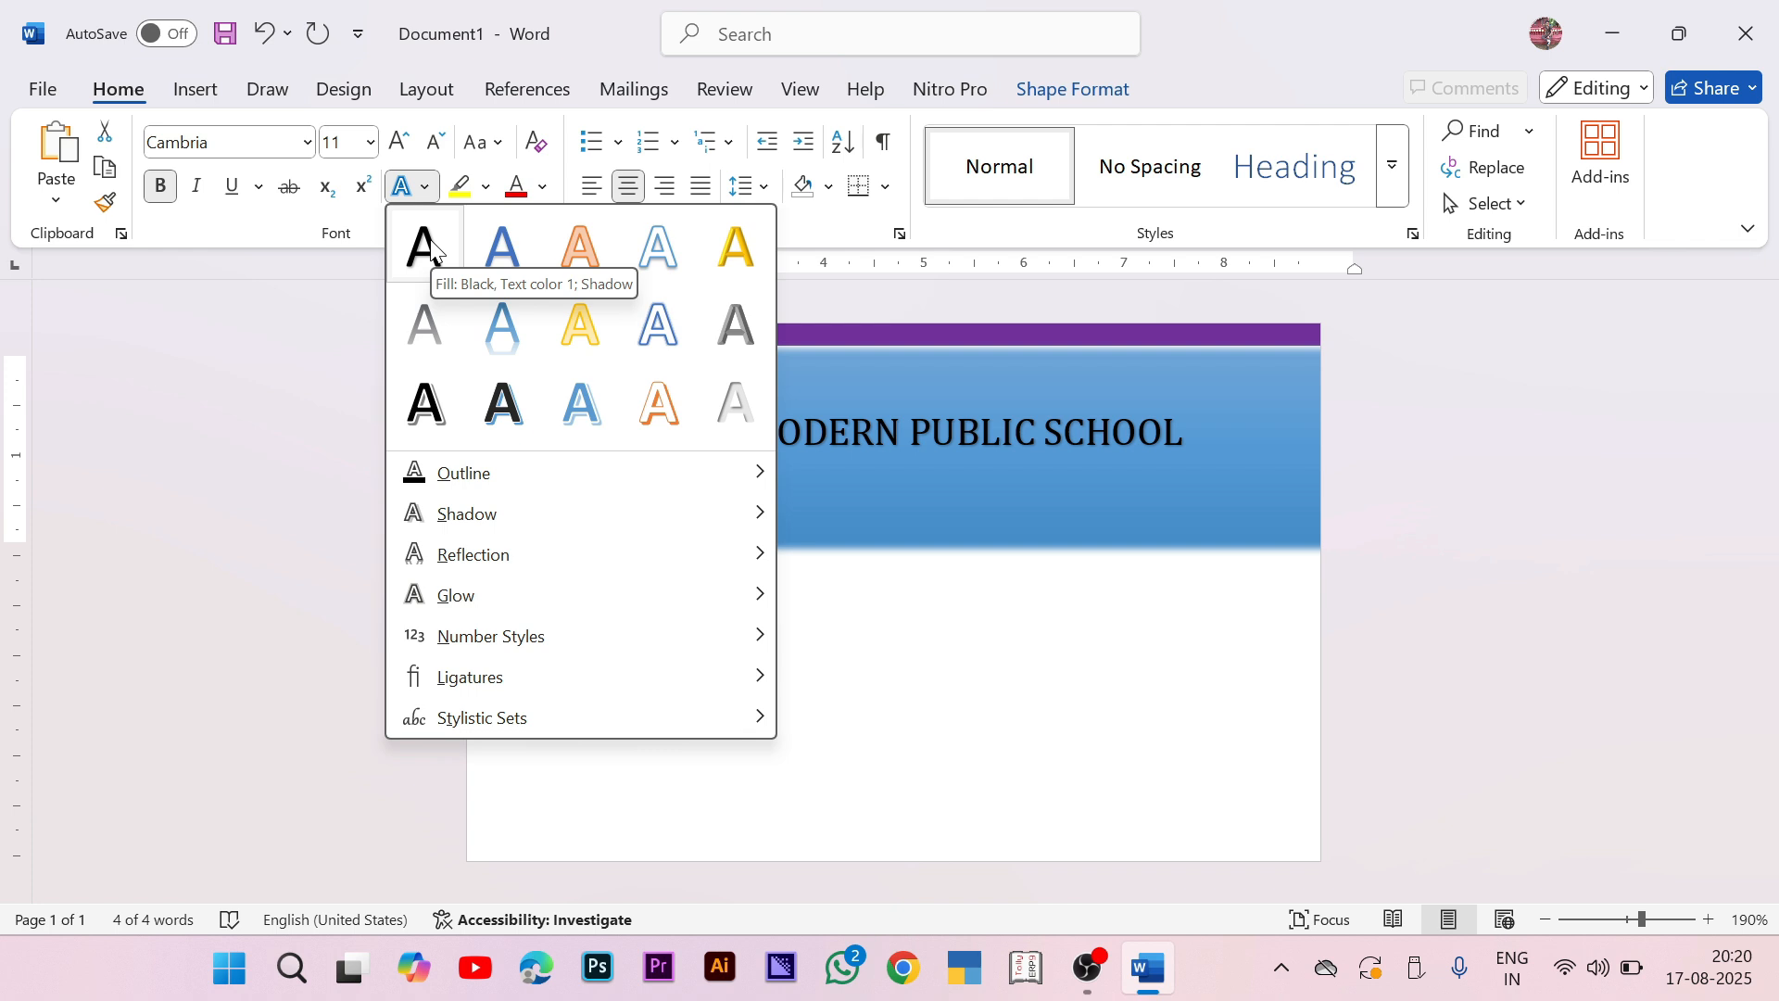
pyautogui.click(1261, 440)
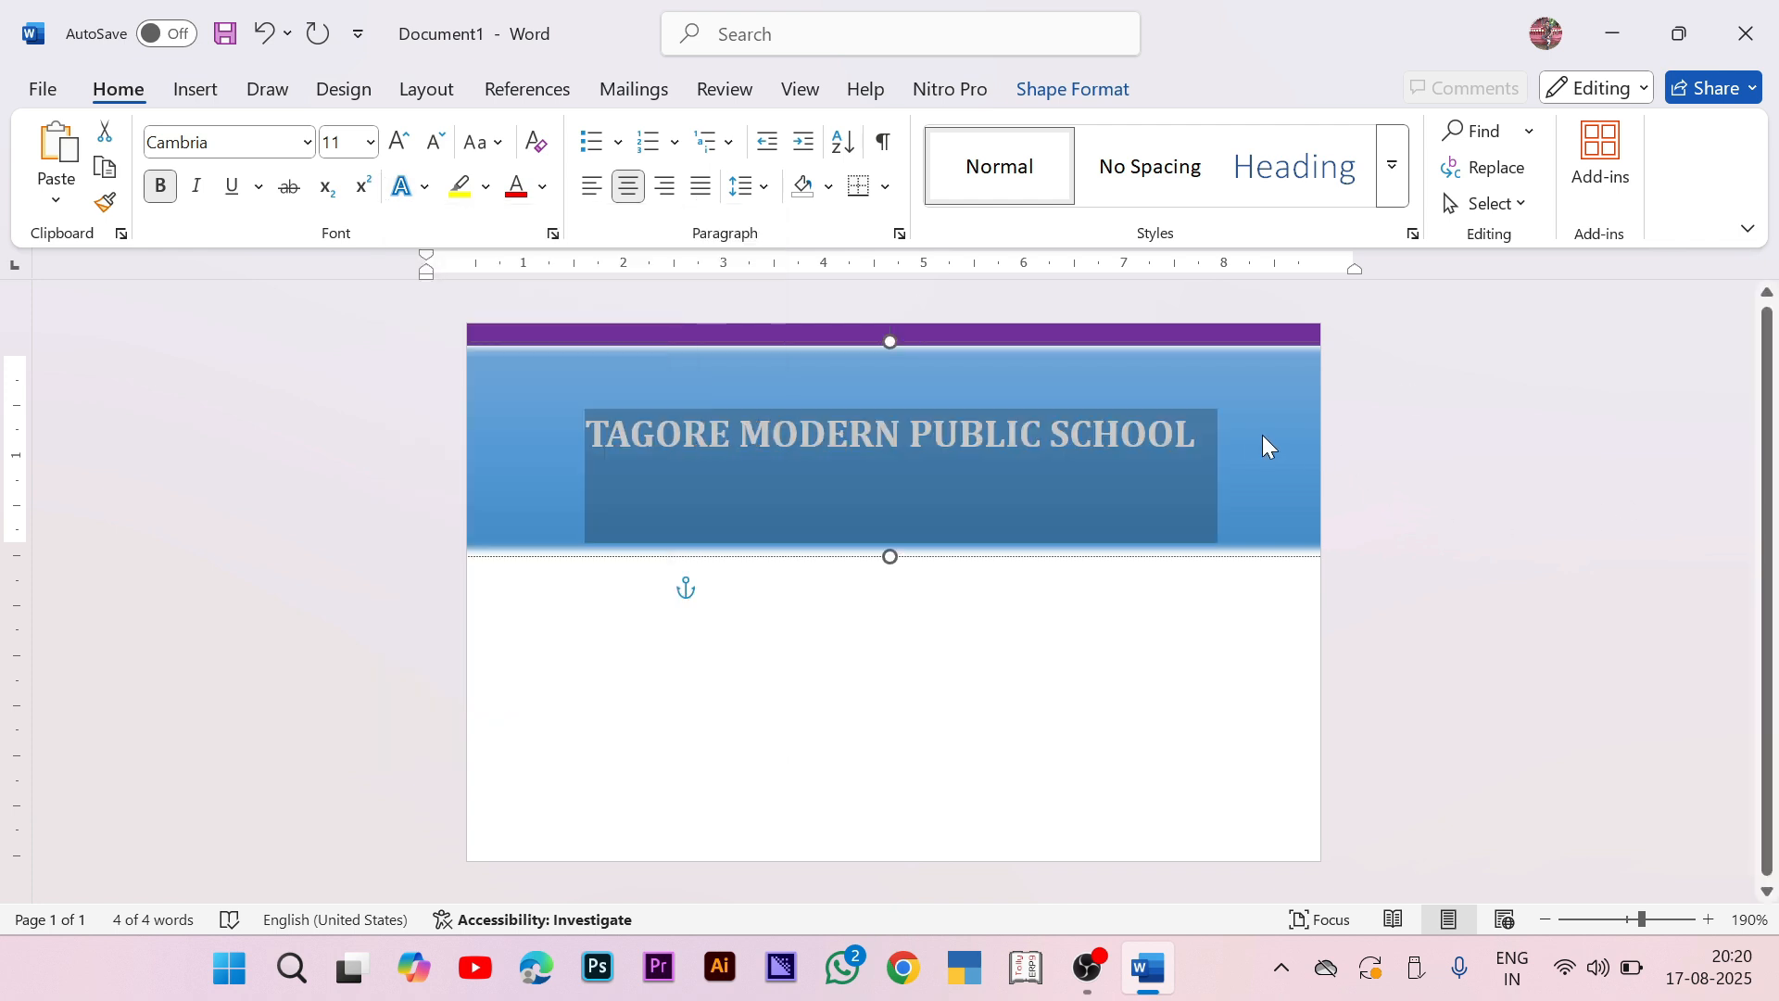
pyautogui.click(1200, 437)
# Step: Remove the space after the heading paragraph and start a new line below it
pyautogui.hotkey('ctrl', 'a')
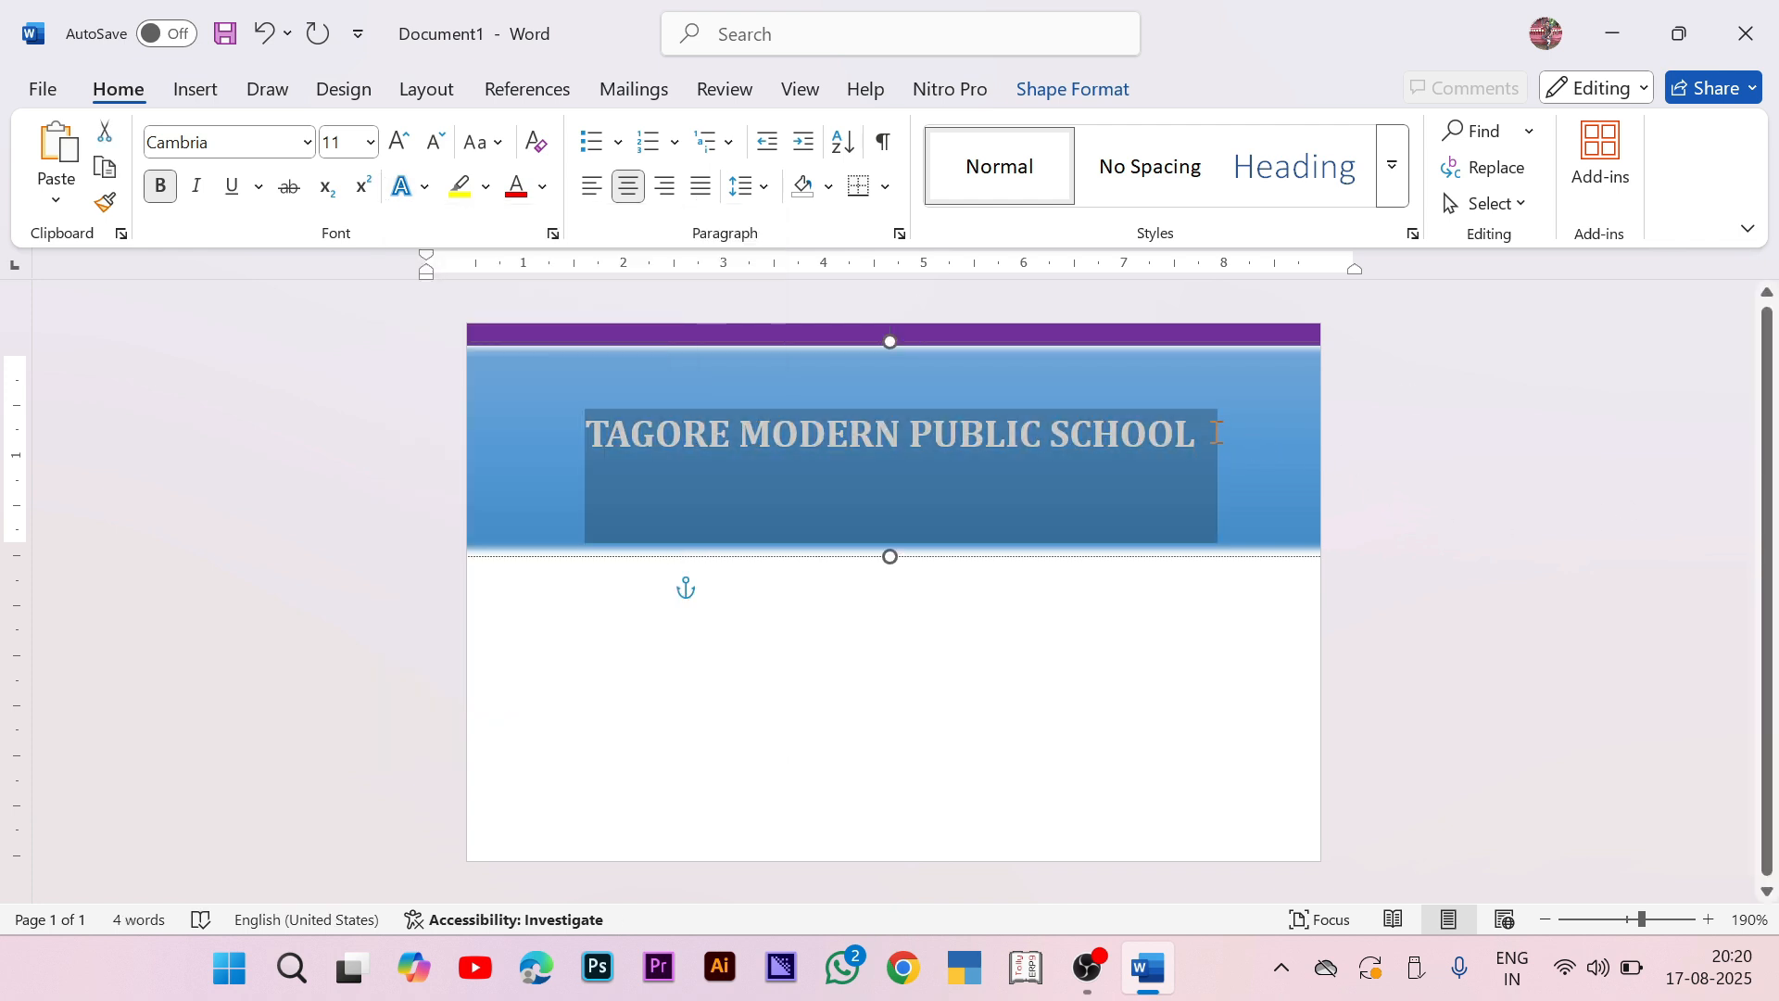
pyautogui.click(746, 188)
pyautogui.click(934, 543)
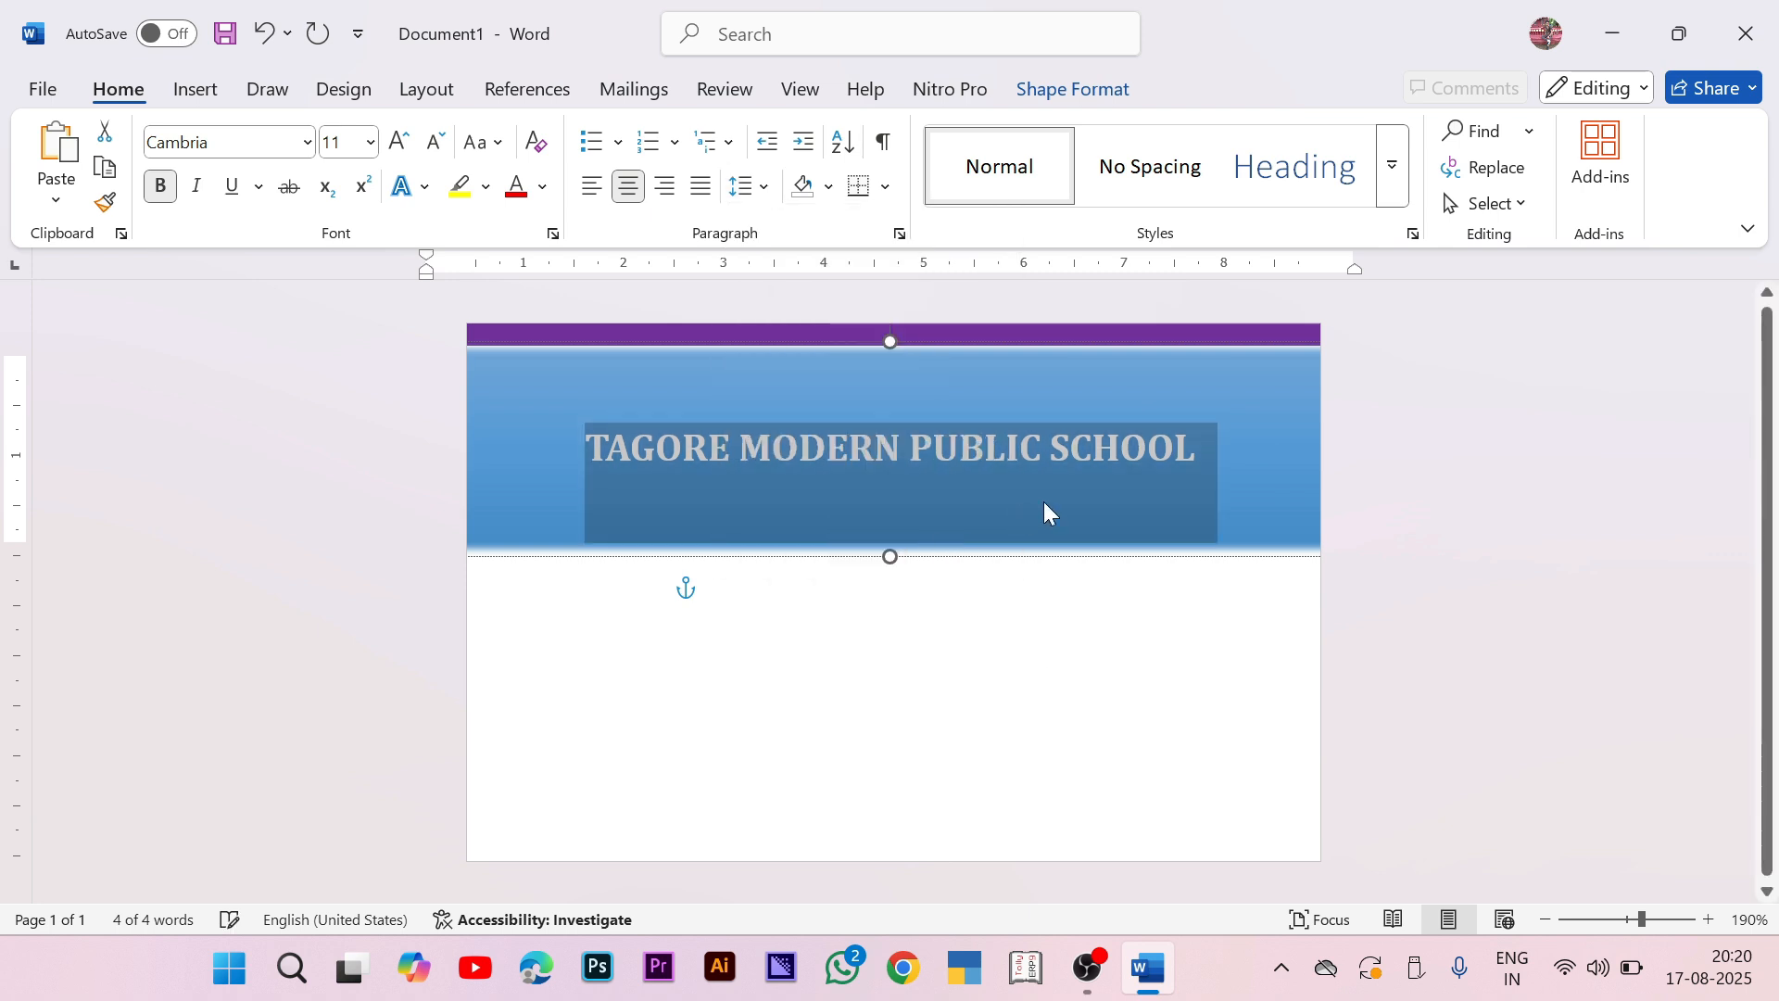
pyautogui.click(1193, 446)
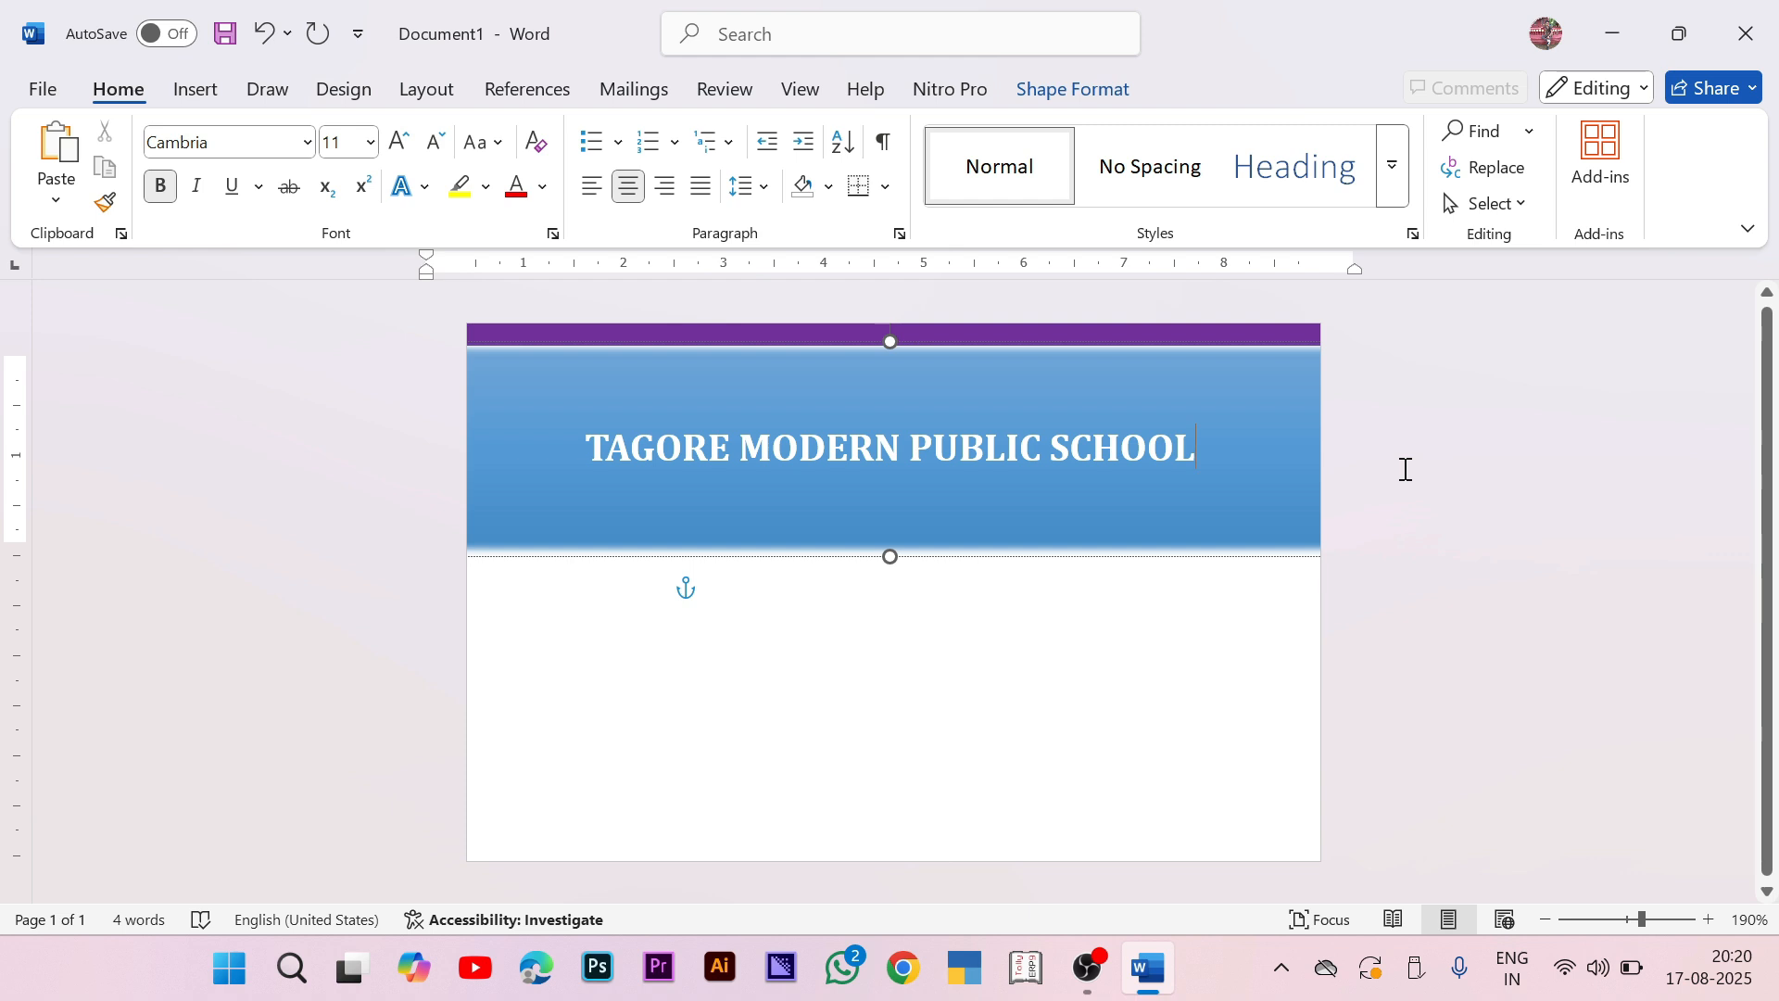
pyautogui.press('Return')
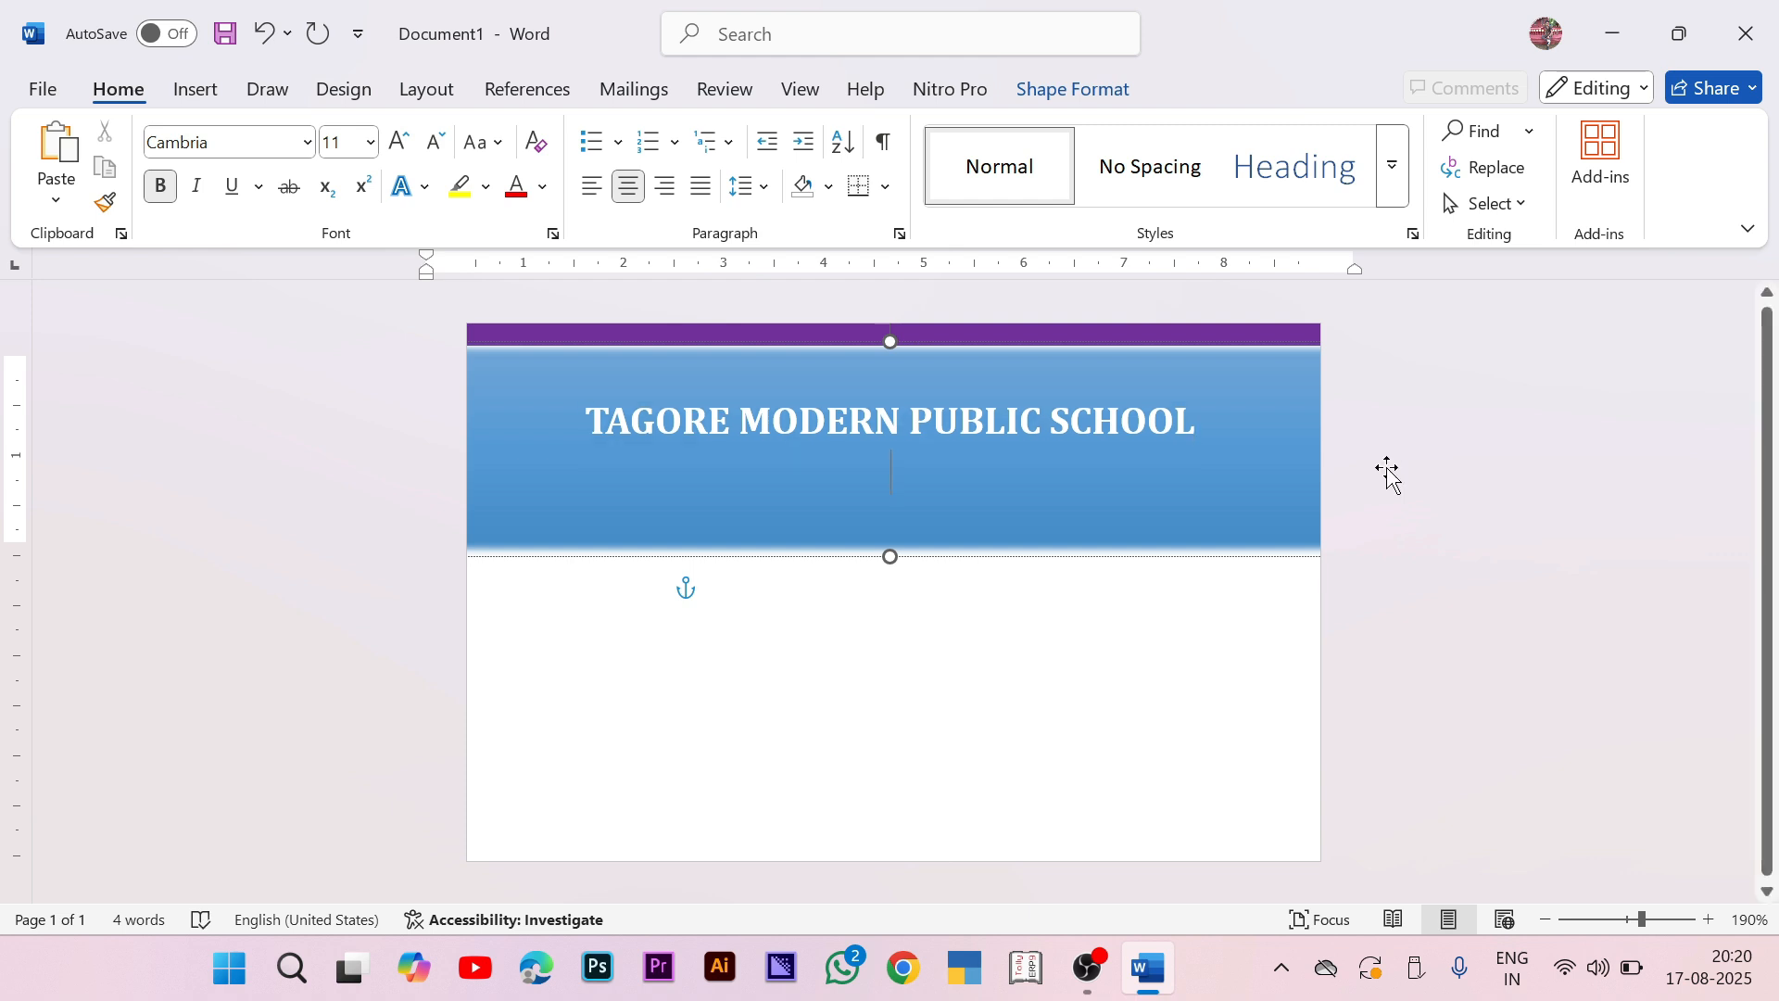
pyautogui.click(345, 141)
# Step: Type the school's address at font size 5 and shrink the banner to fit both lines
pyautogui.write('5')
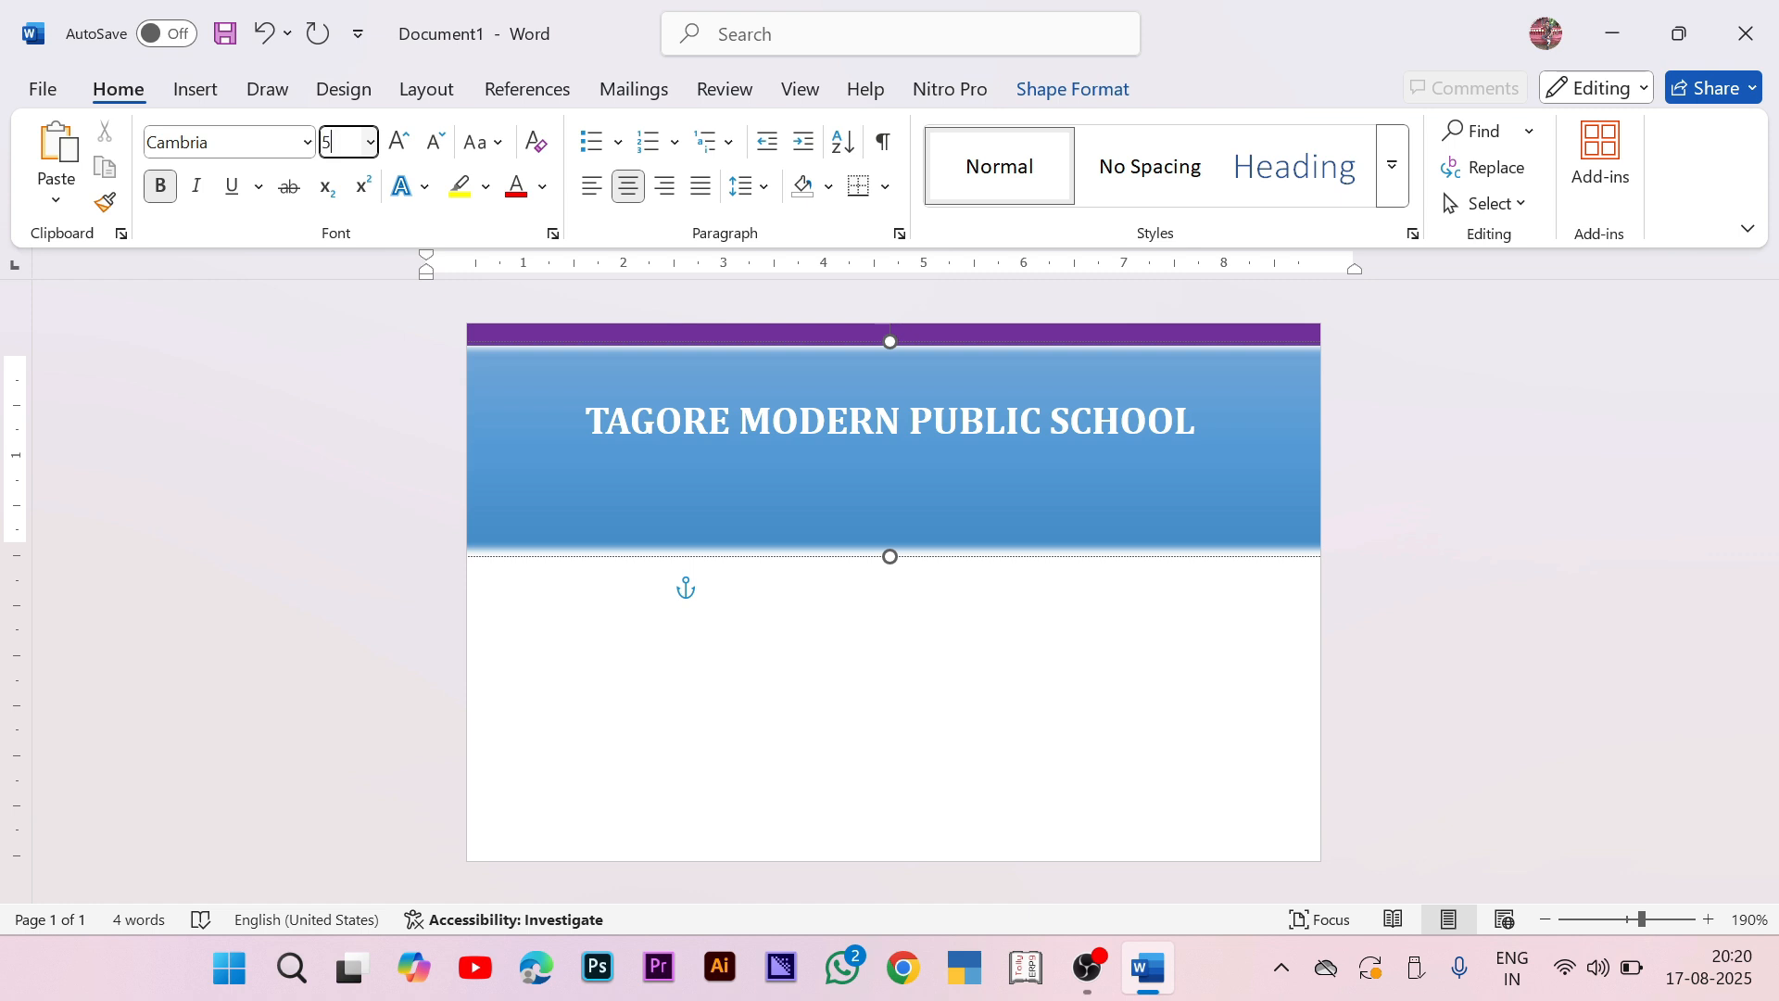
pyautogui.press('Return')
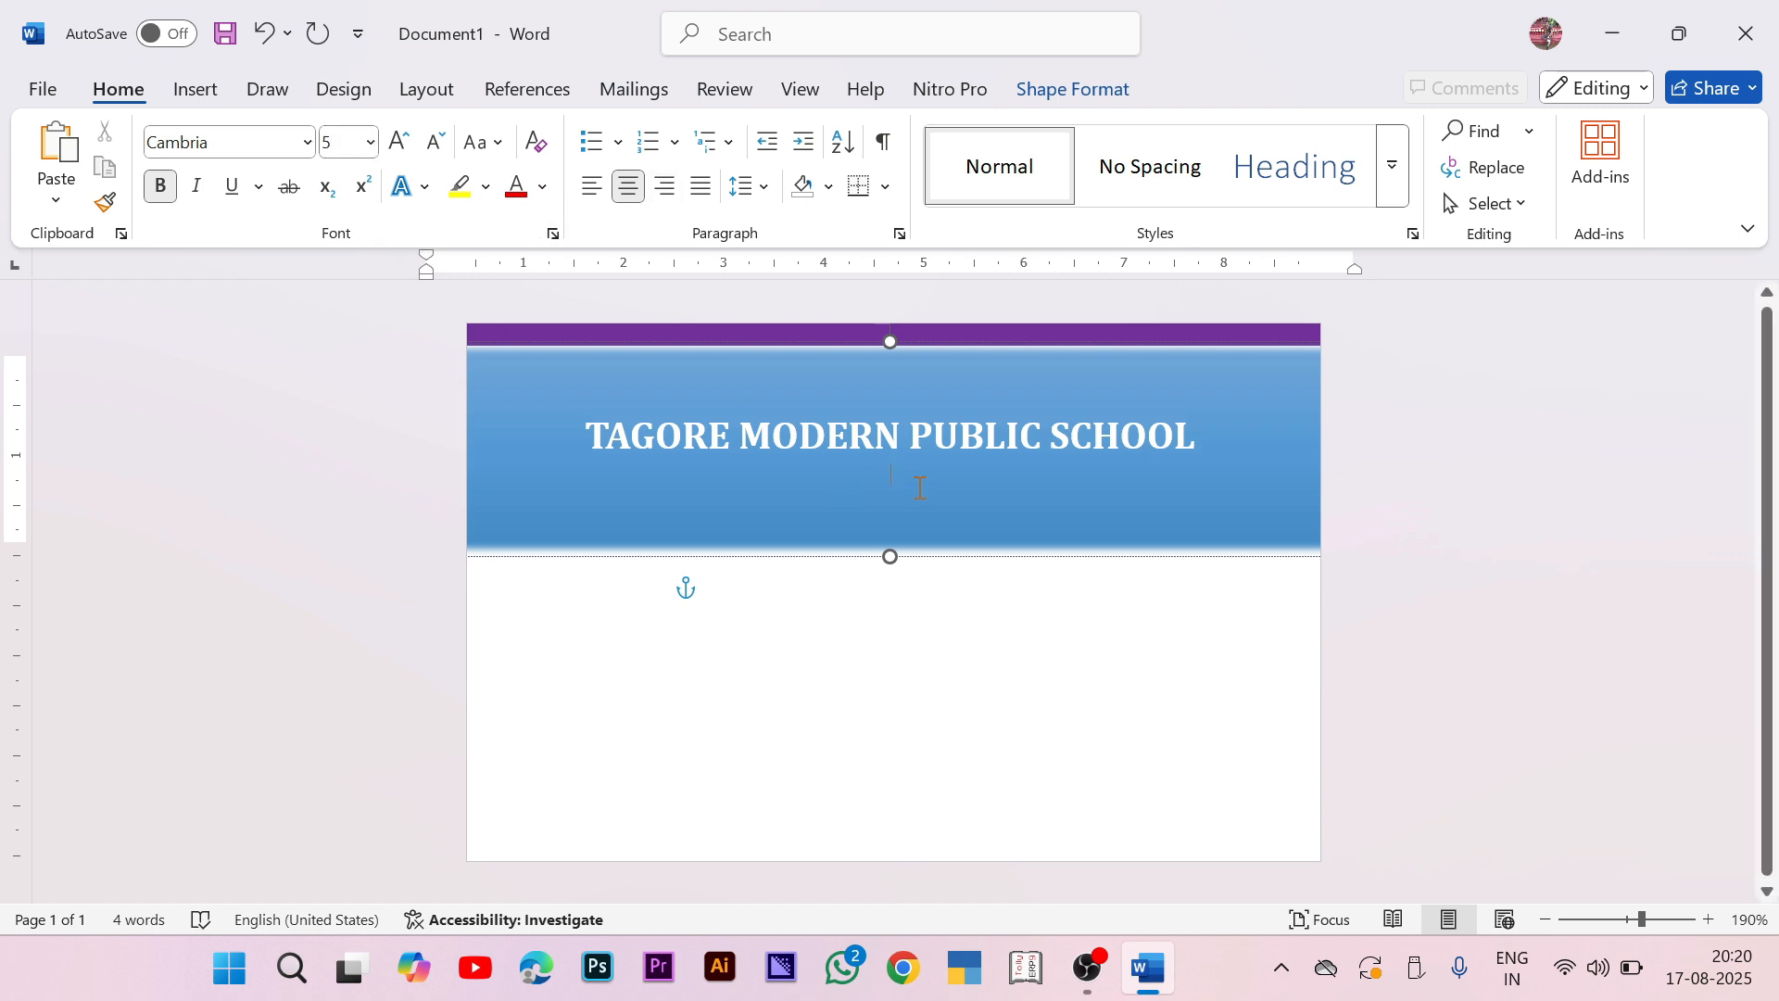
pyautogui.write('Address: New')
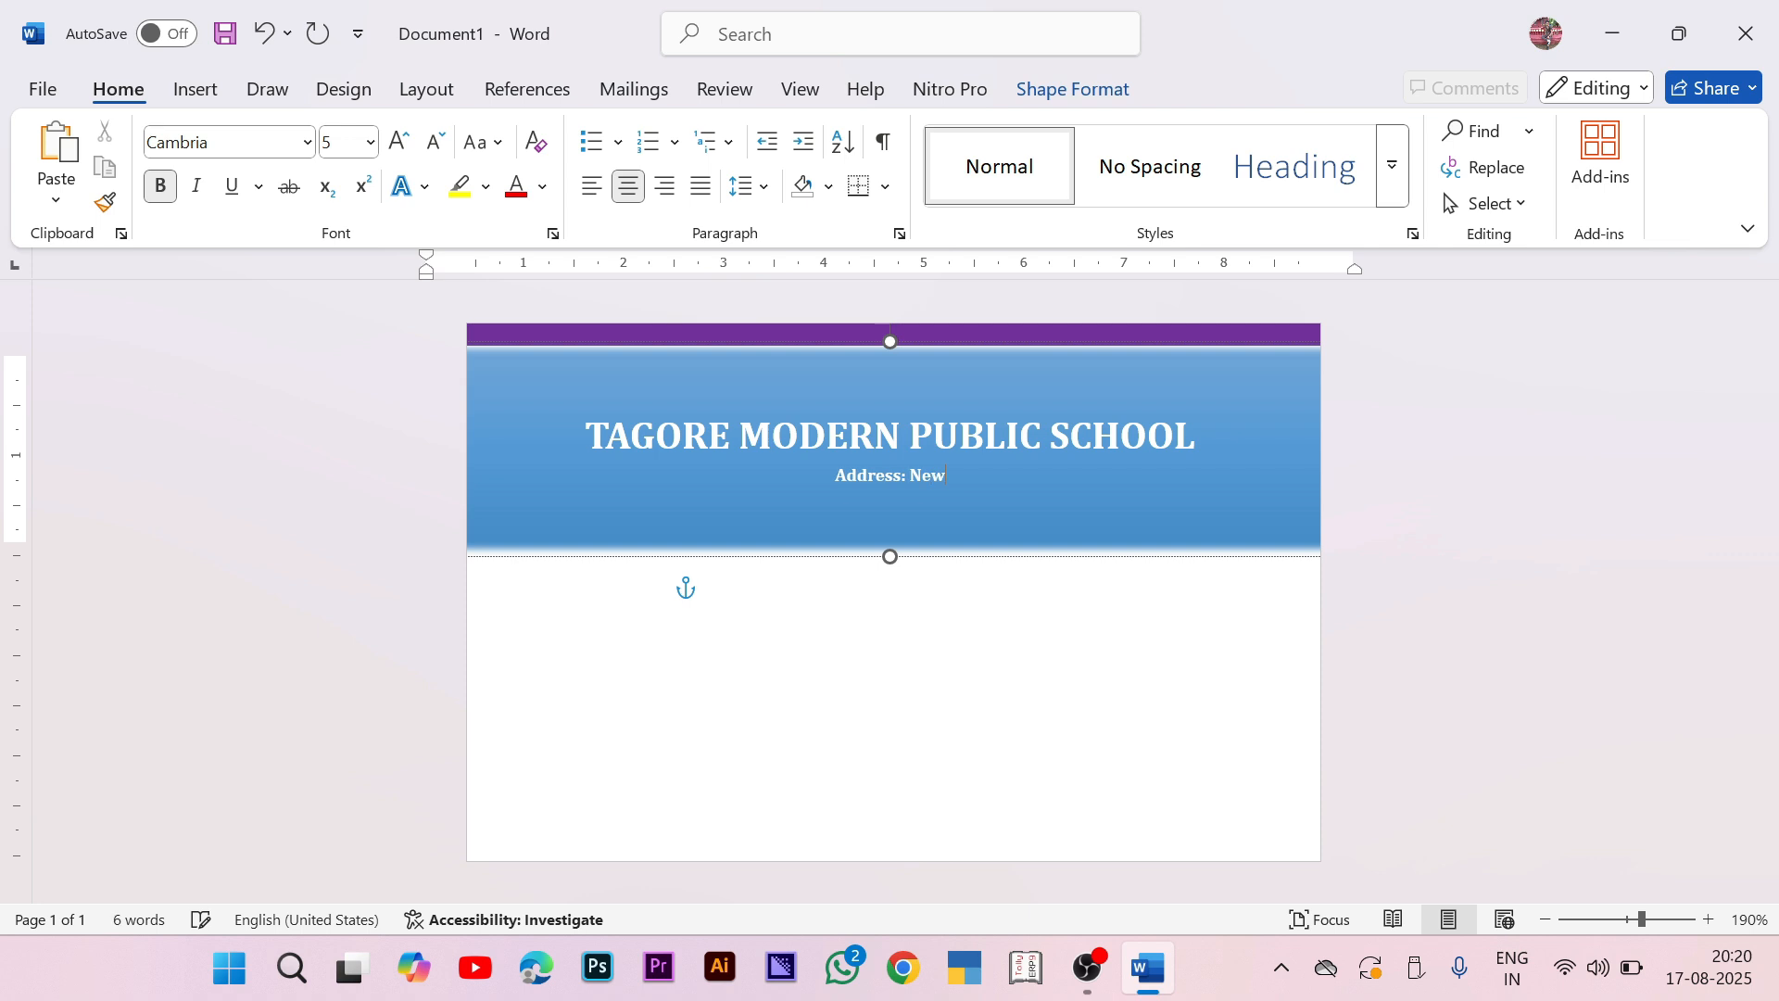
pyautogui.write(', Kolkata')
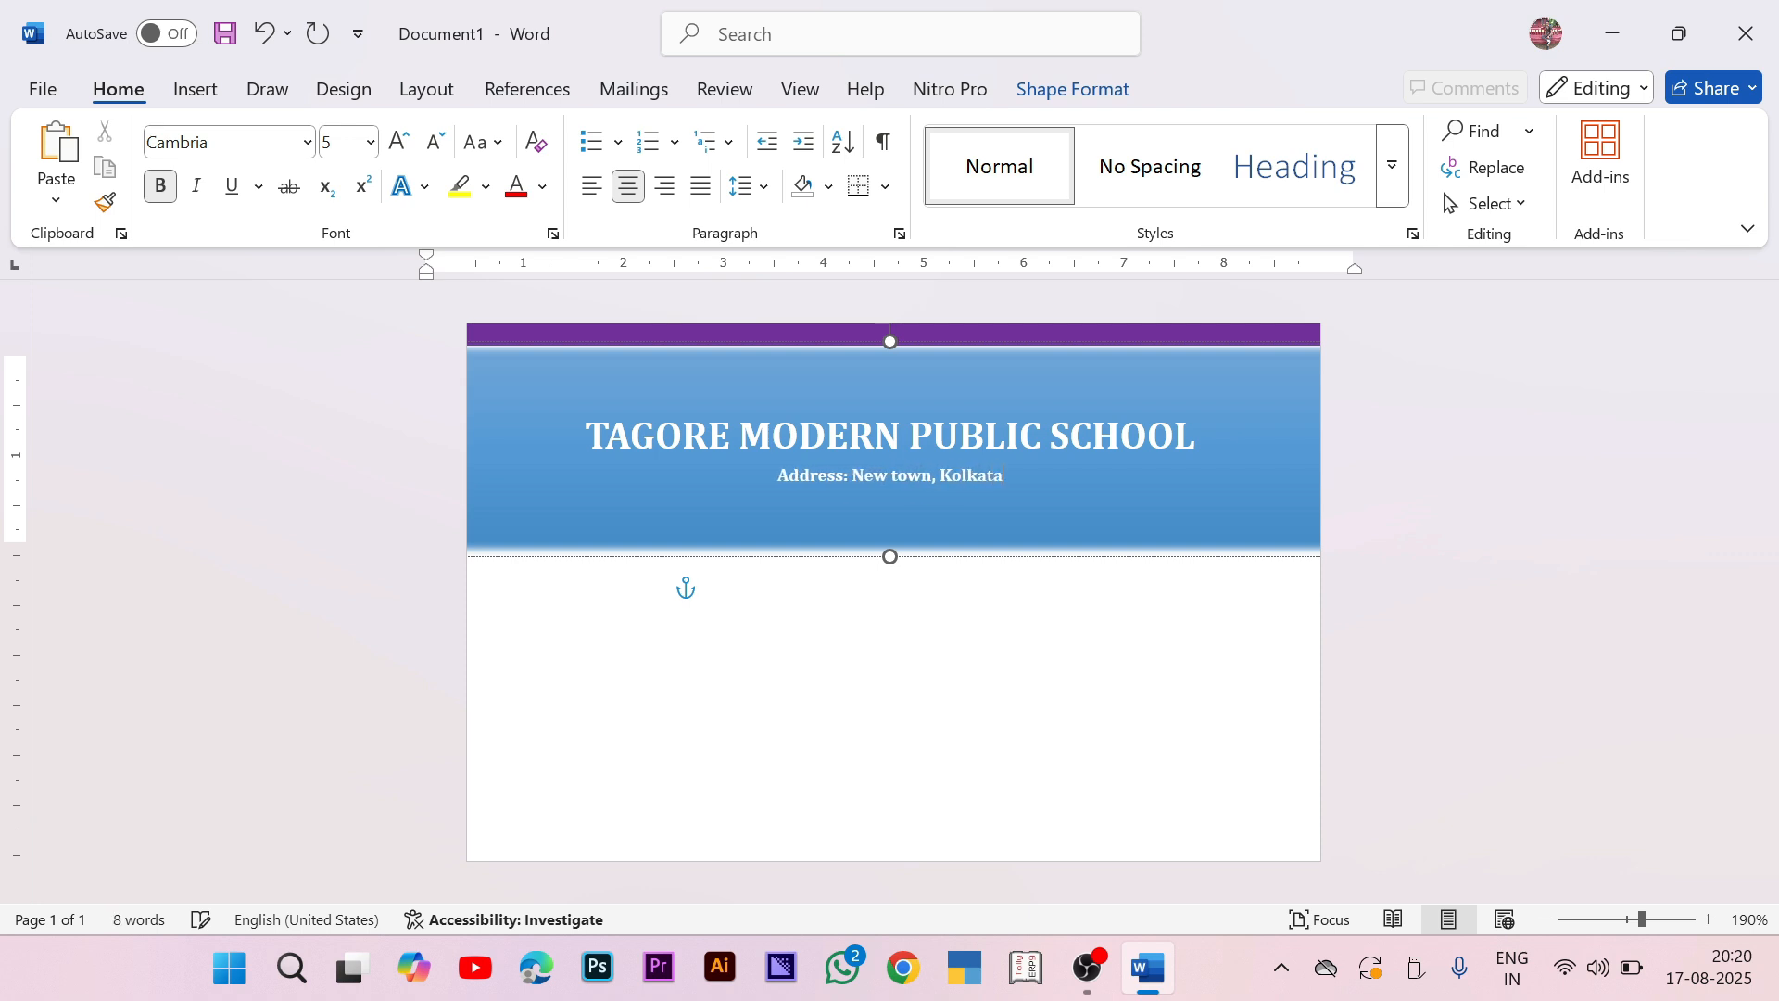
pyautogui.write(', West Be')
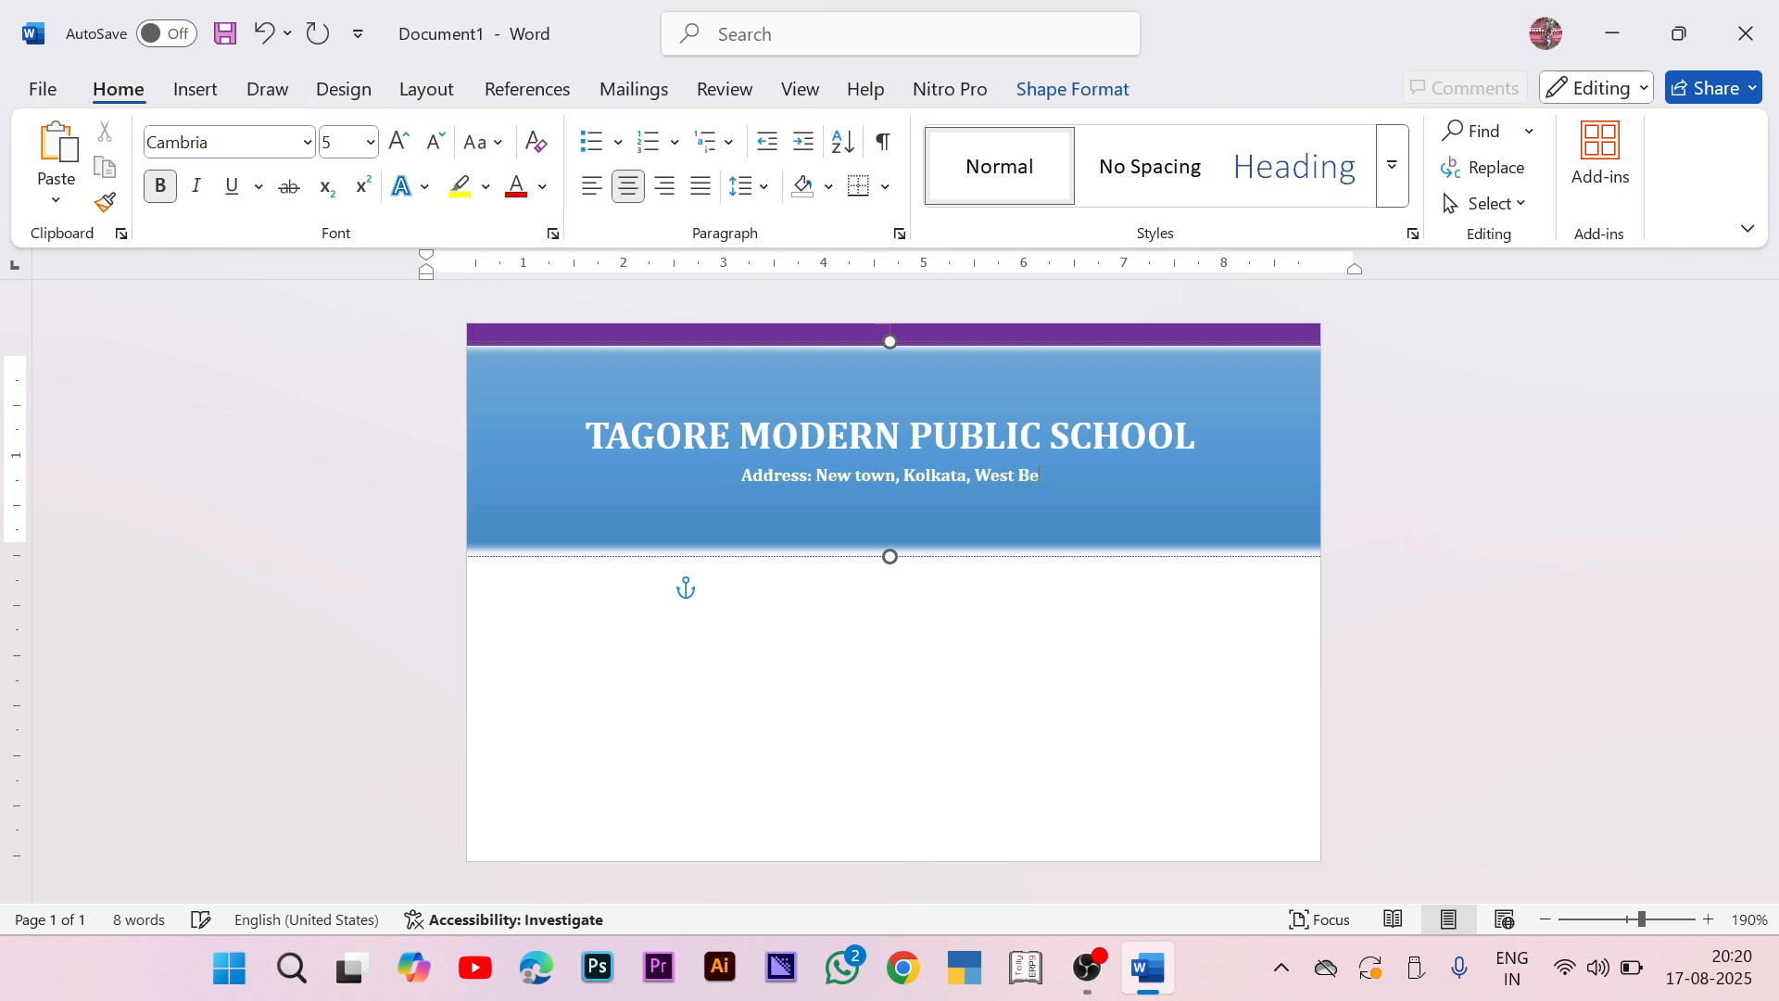
pyautogui.write('ngal, Pi')
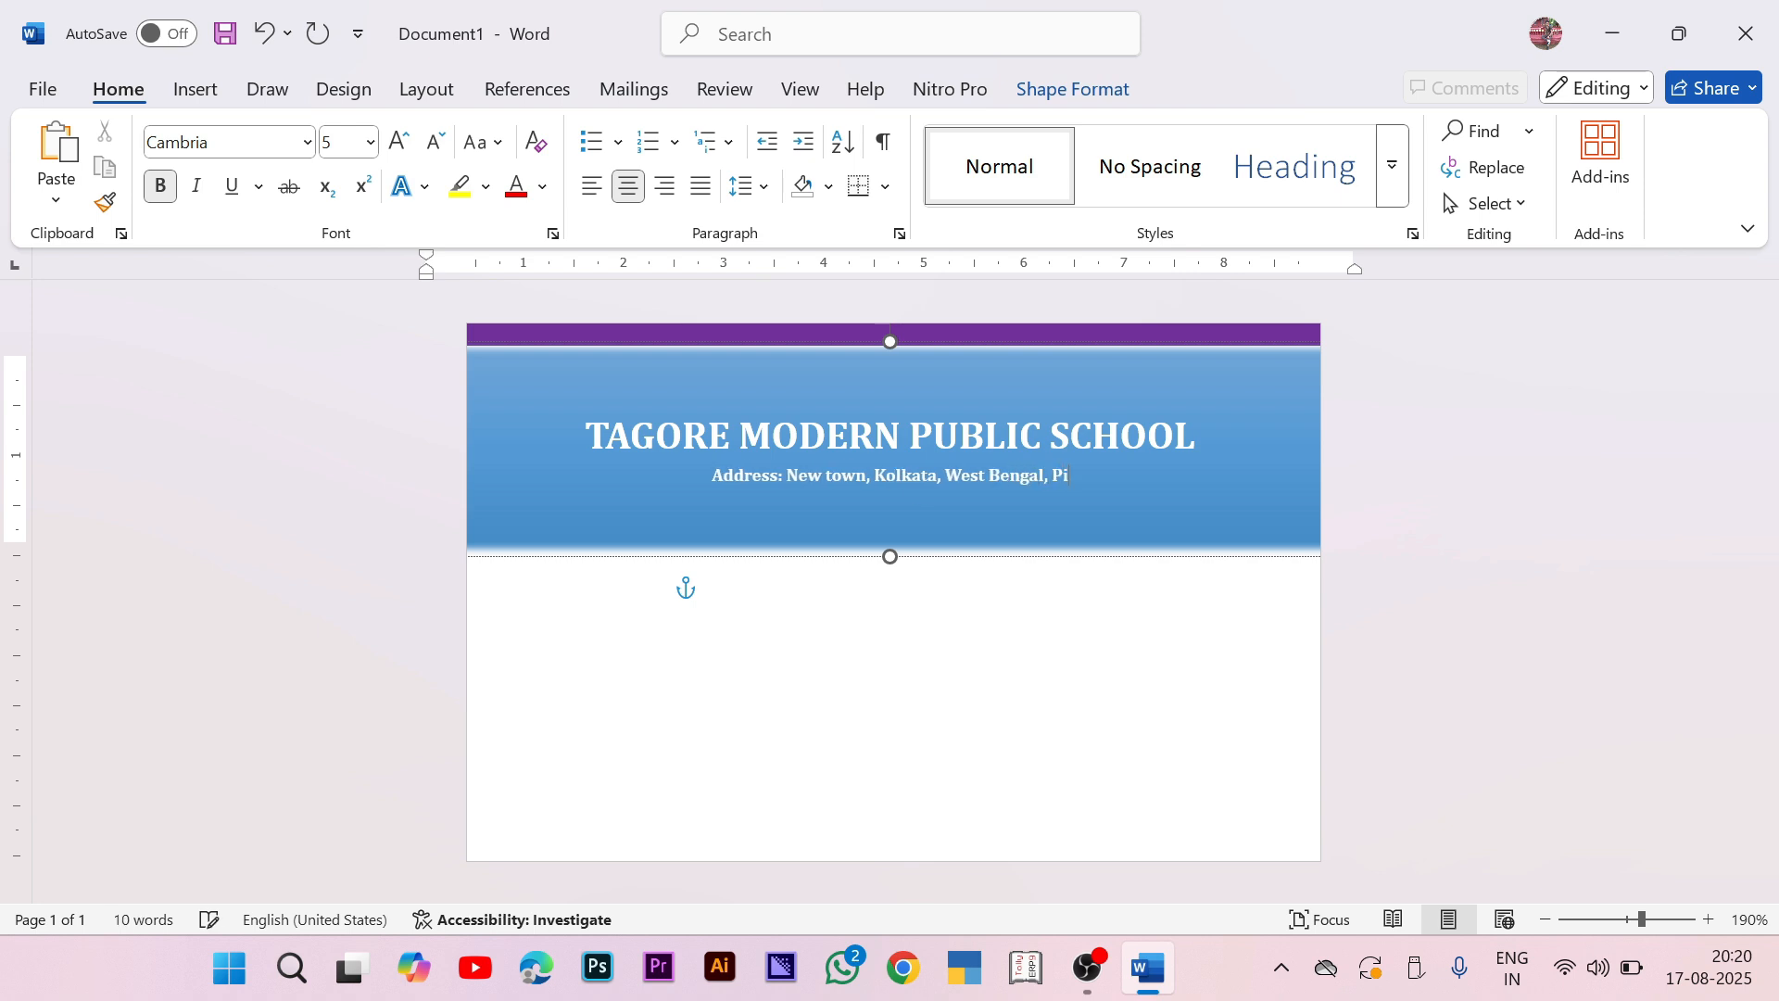
pyautogui.write('n-123456')
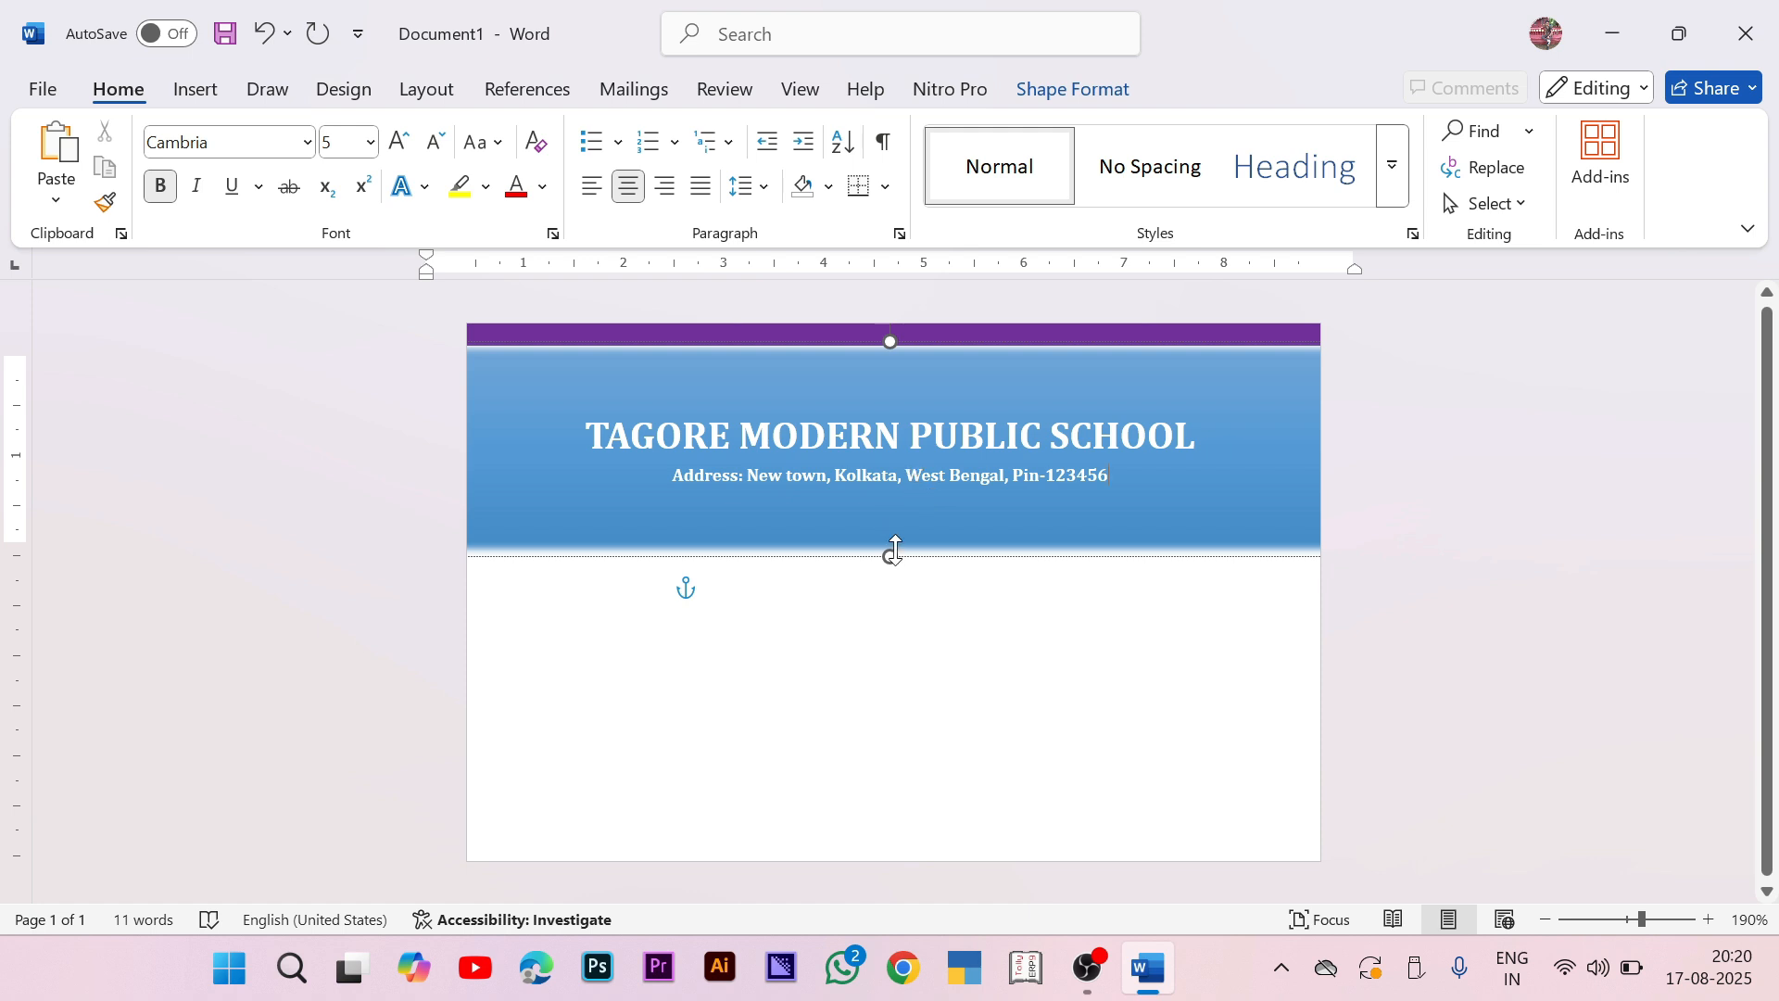
pyautogui.moveTo(893, 556); pyautogui.dragTo(870, 441)
# Step: Insert the school logo from Desktop > I CARD DSIGN 2 and enlarge it
pyautogui.click(1520, 504)
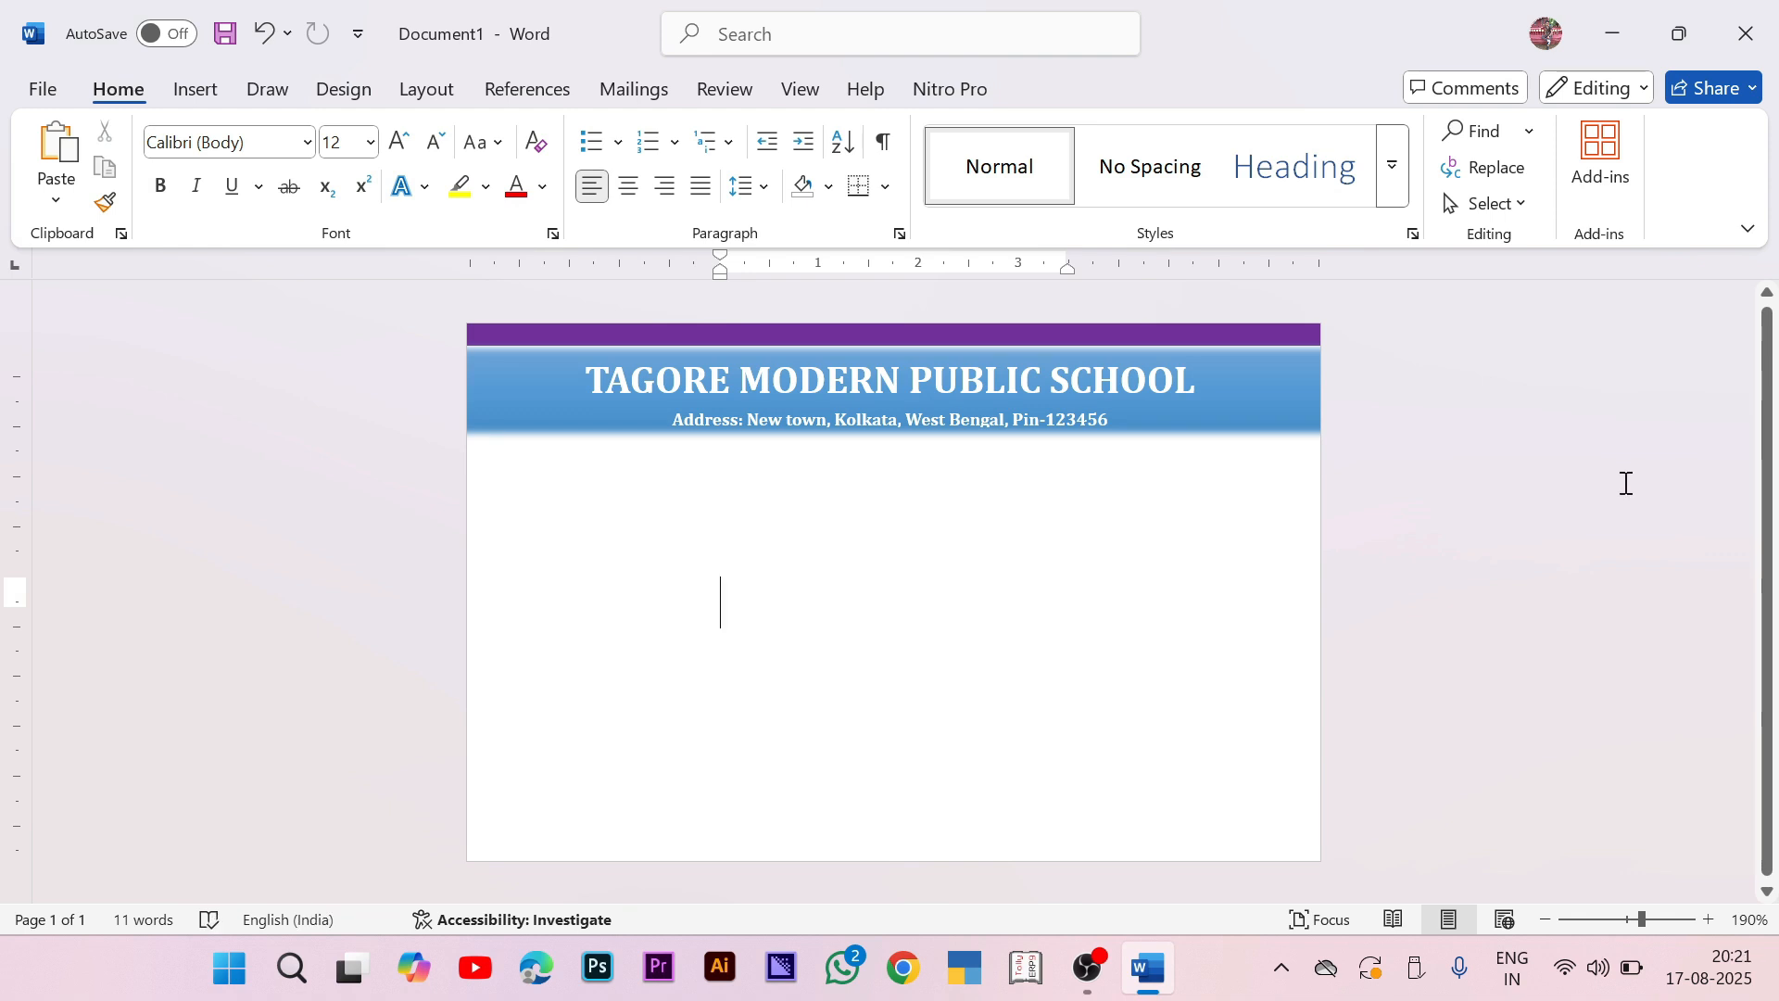
pyautogui.click(204, 76)
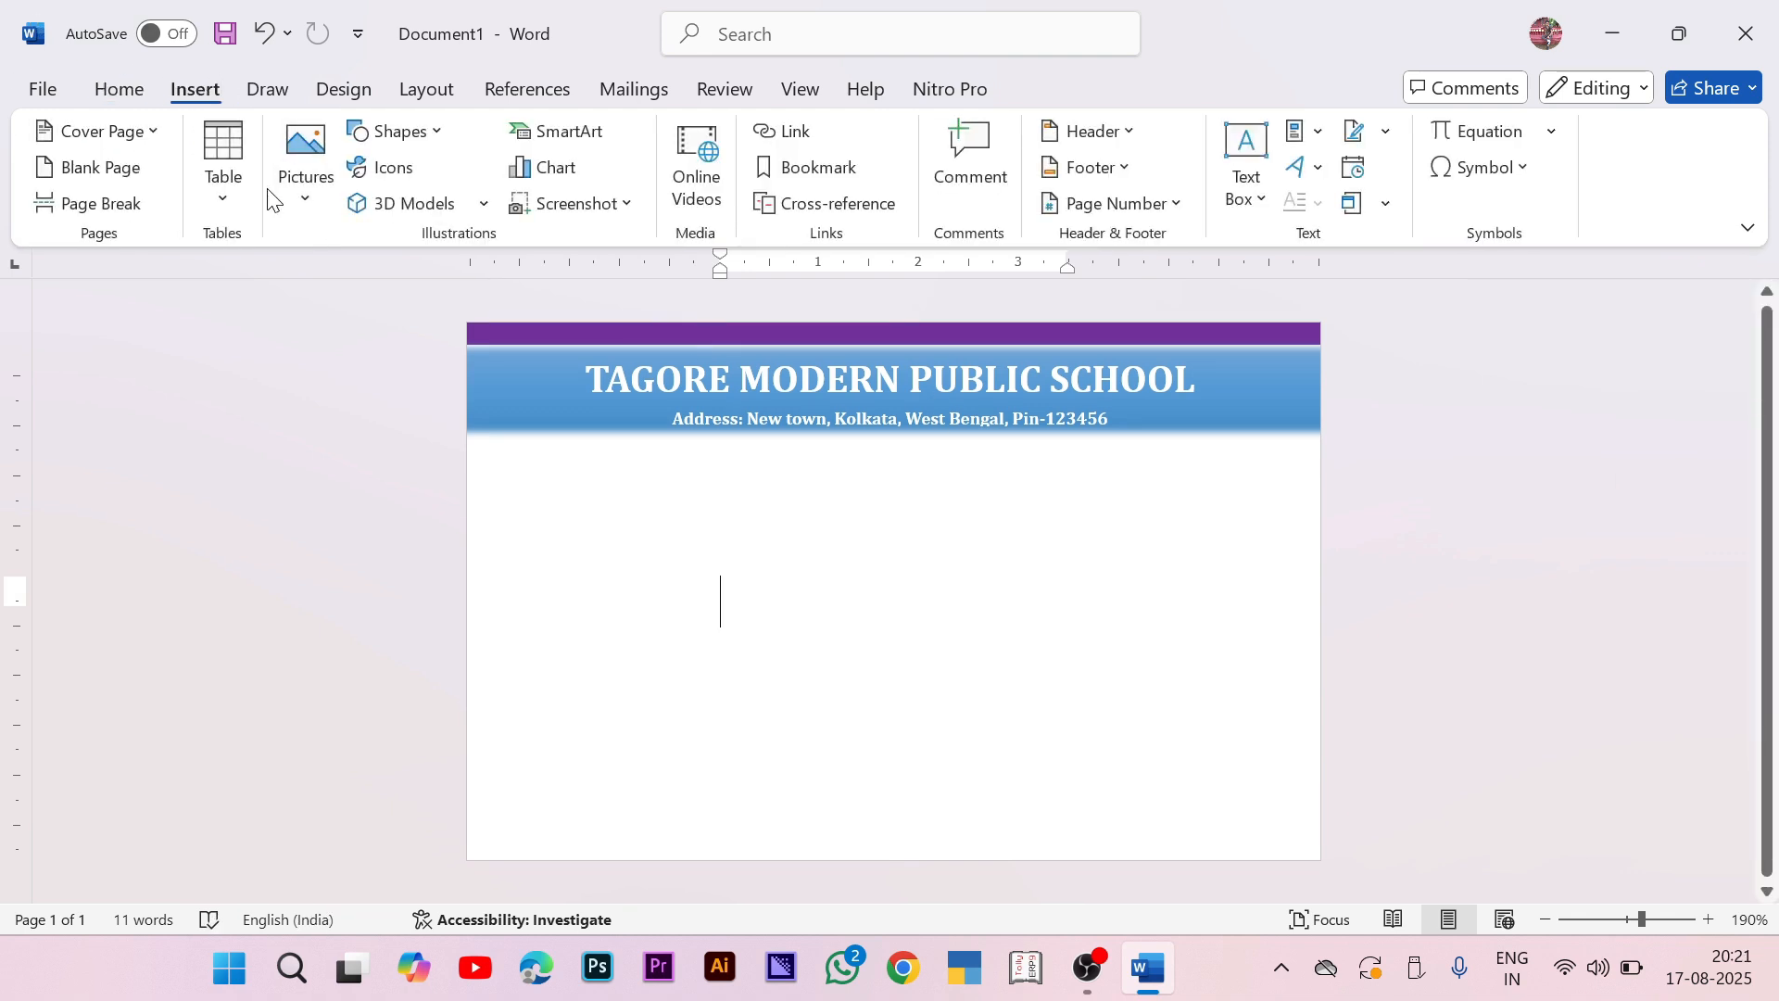
pyautogui.click(304, 176)
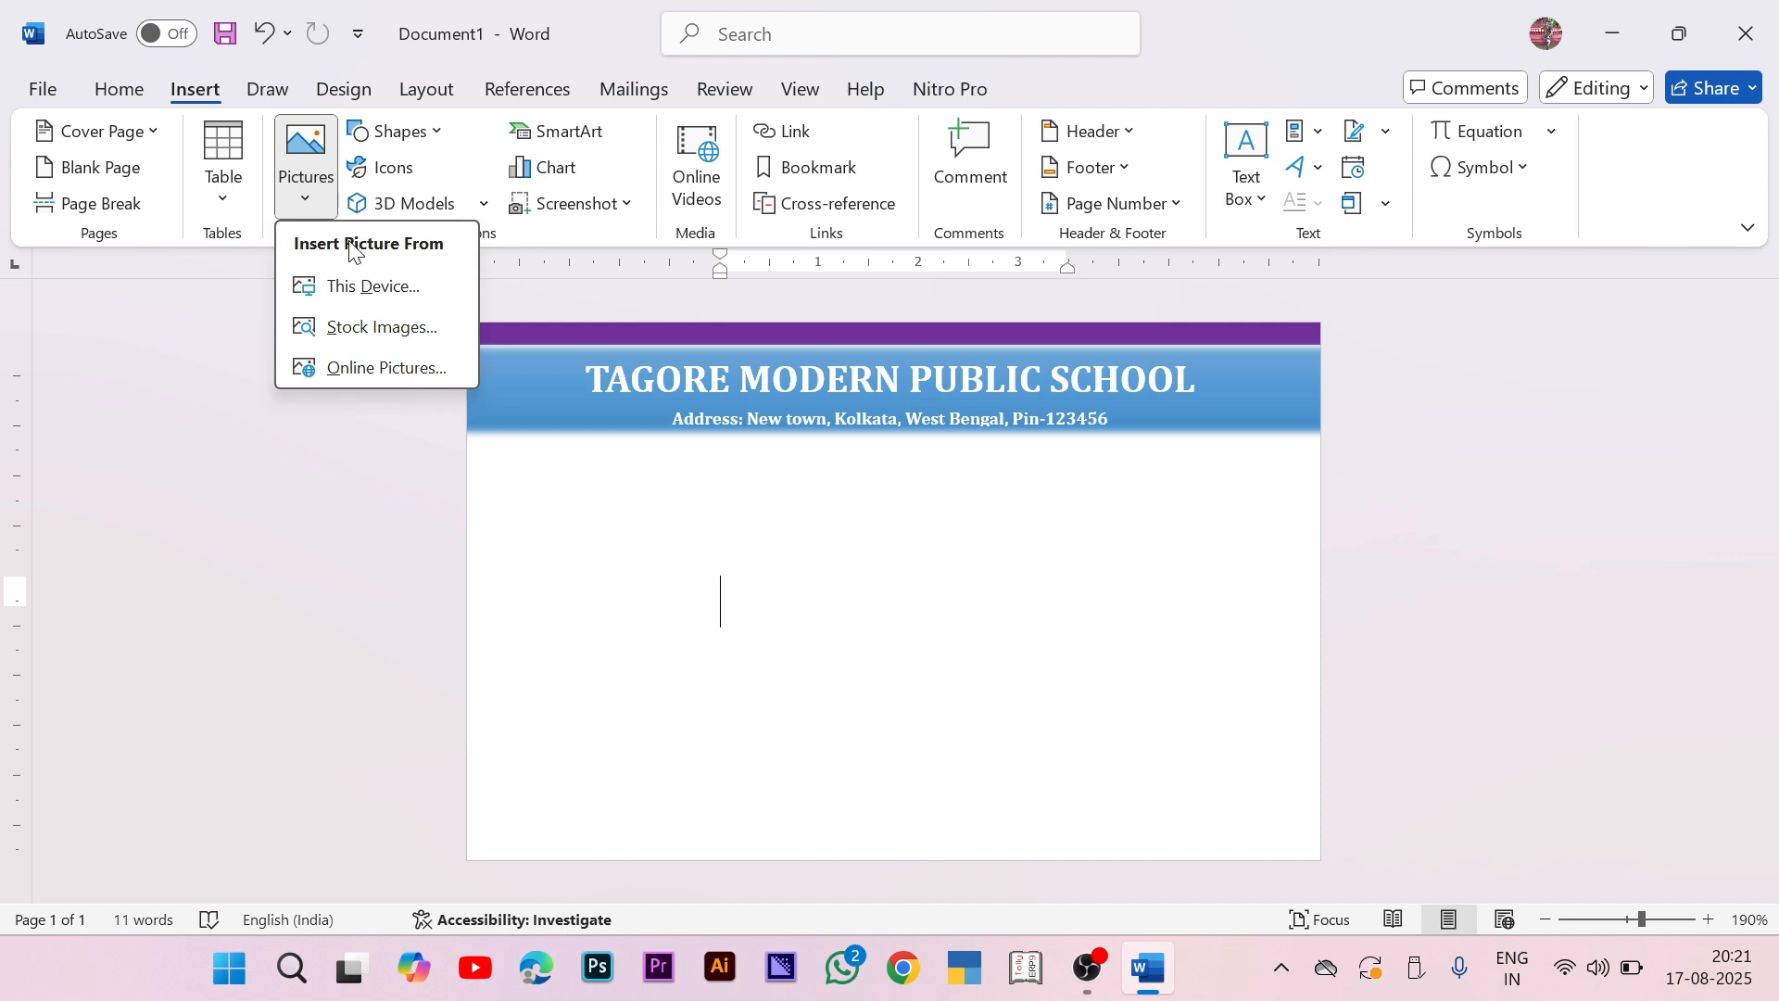
pyautogui.click(359, 288)
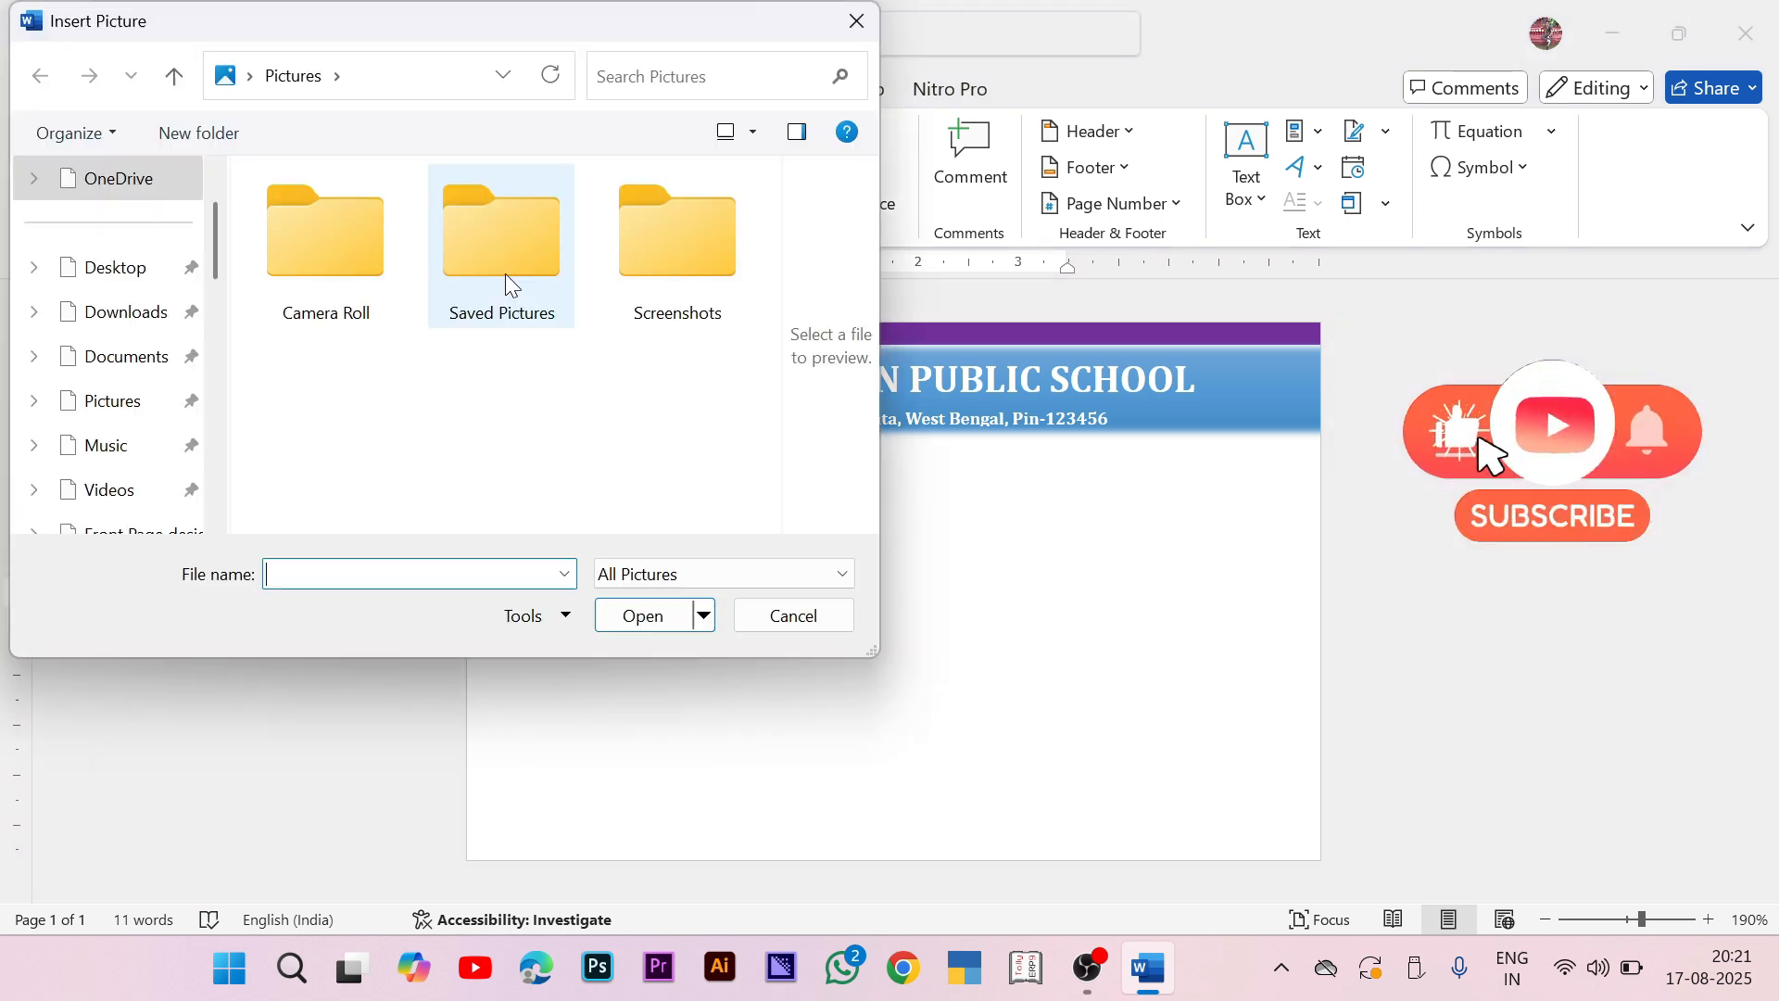
pyautogui.click(98, 267)
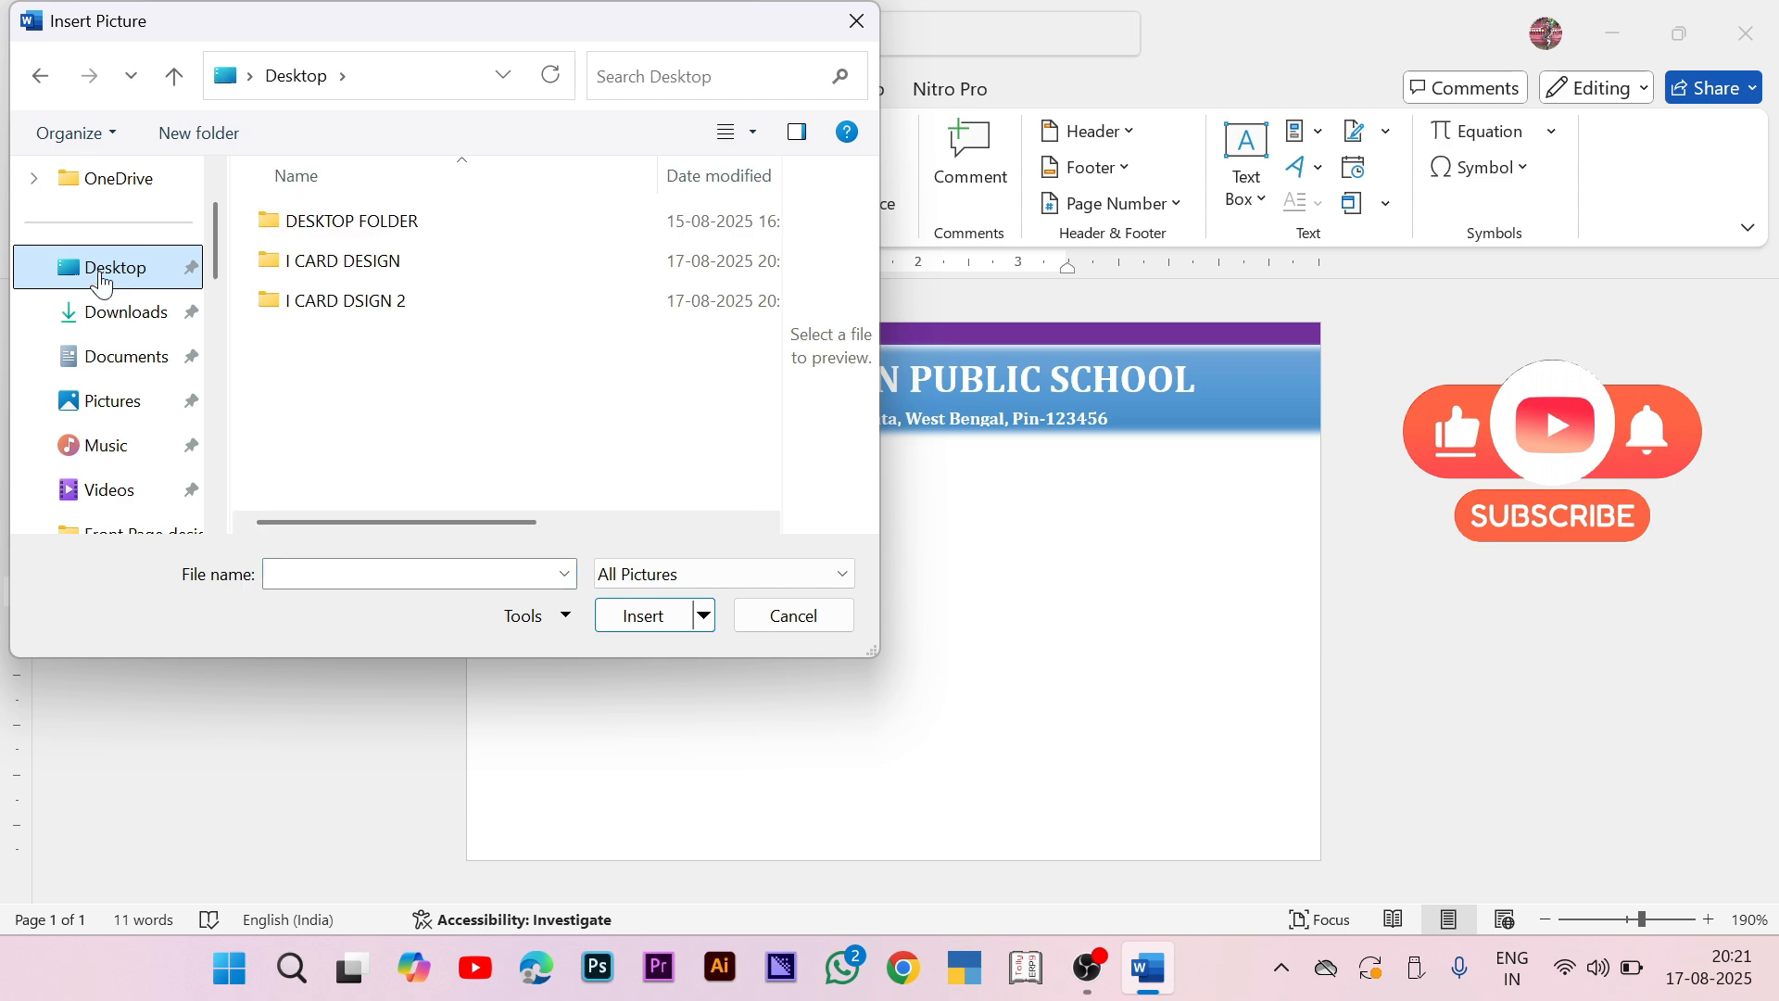
pyautogui.doubleClick(489, 309)
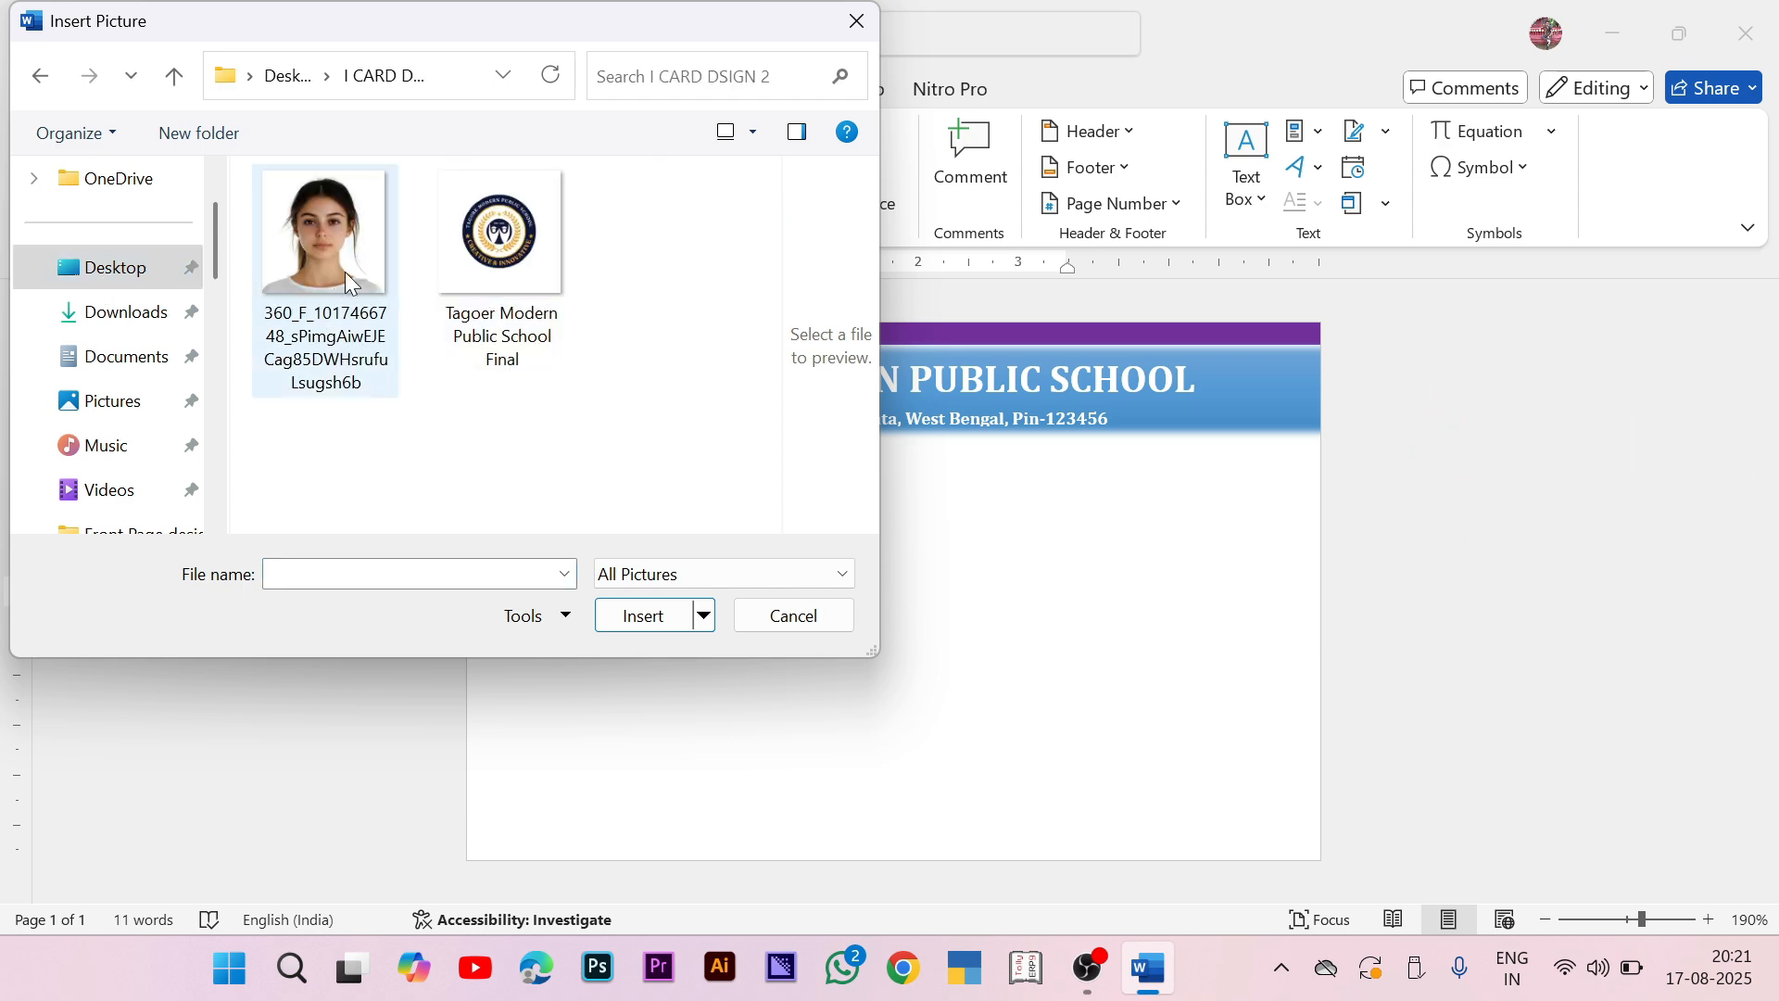
pyautogui.click(496, 269)
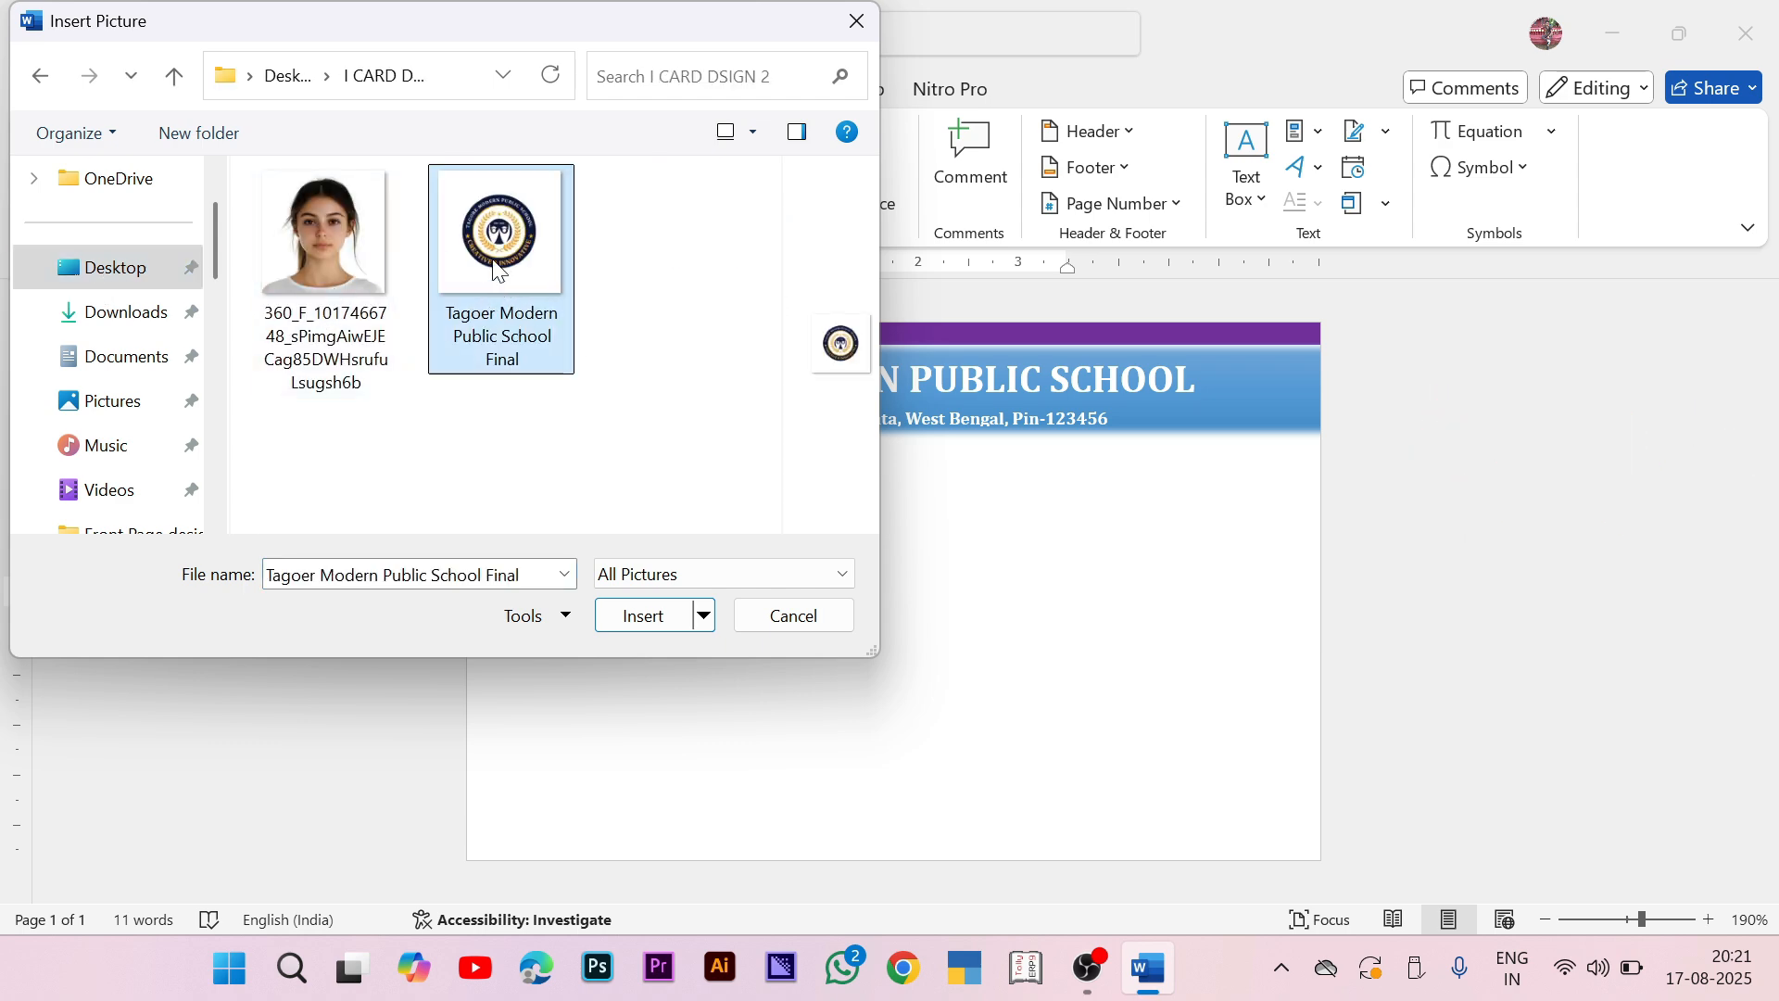
pyautogui.click(639, 616)
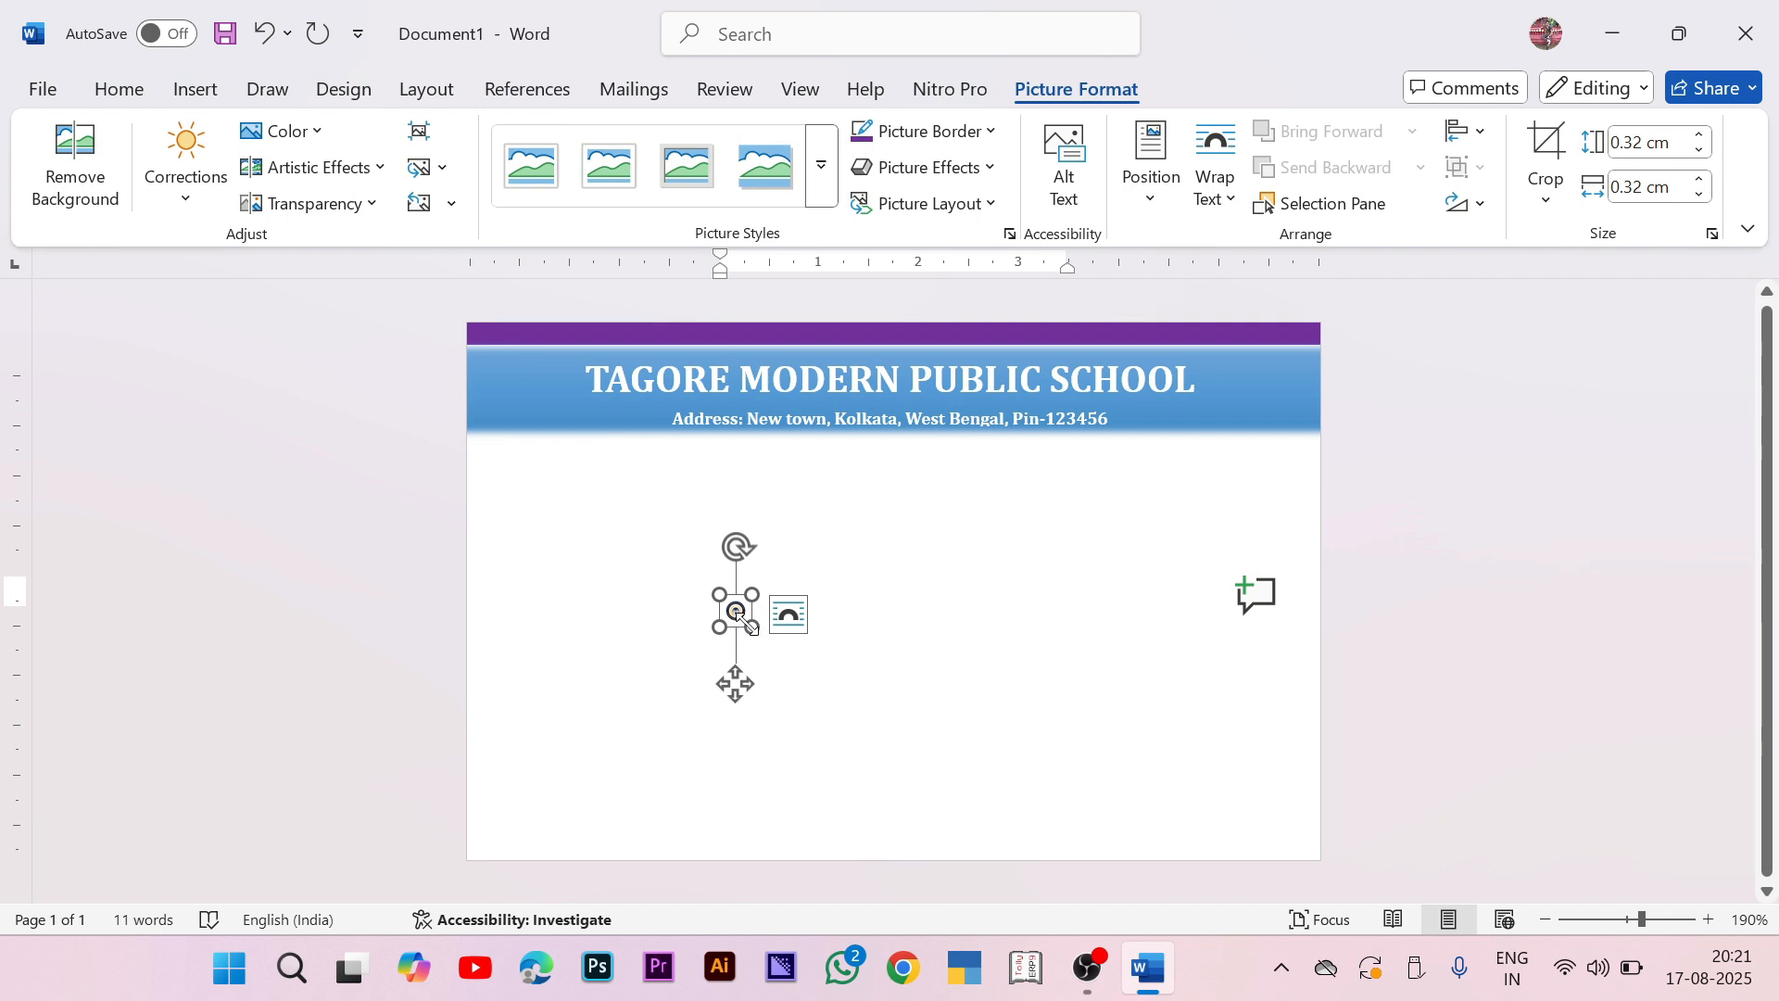
pyautogui.moveTo(749, 624); pyautogui.dragTo(950, 731)
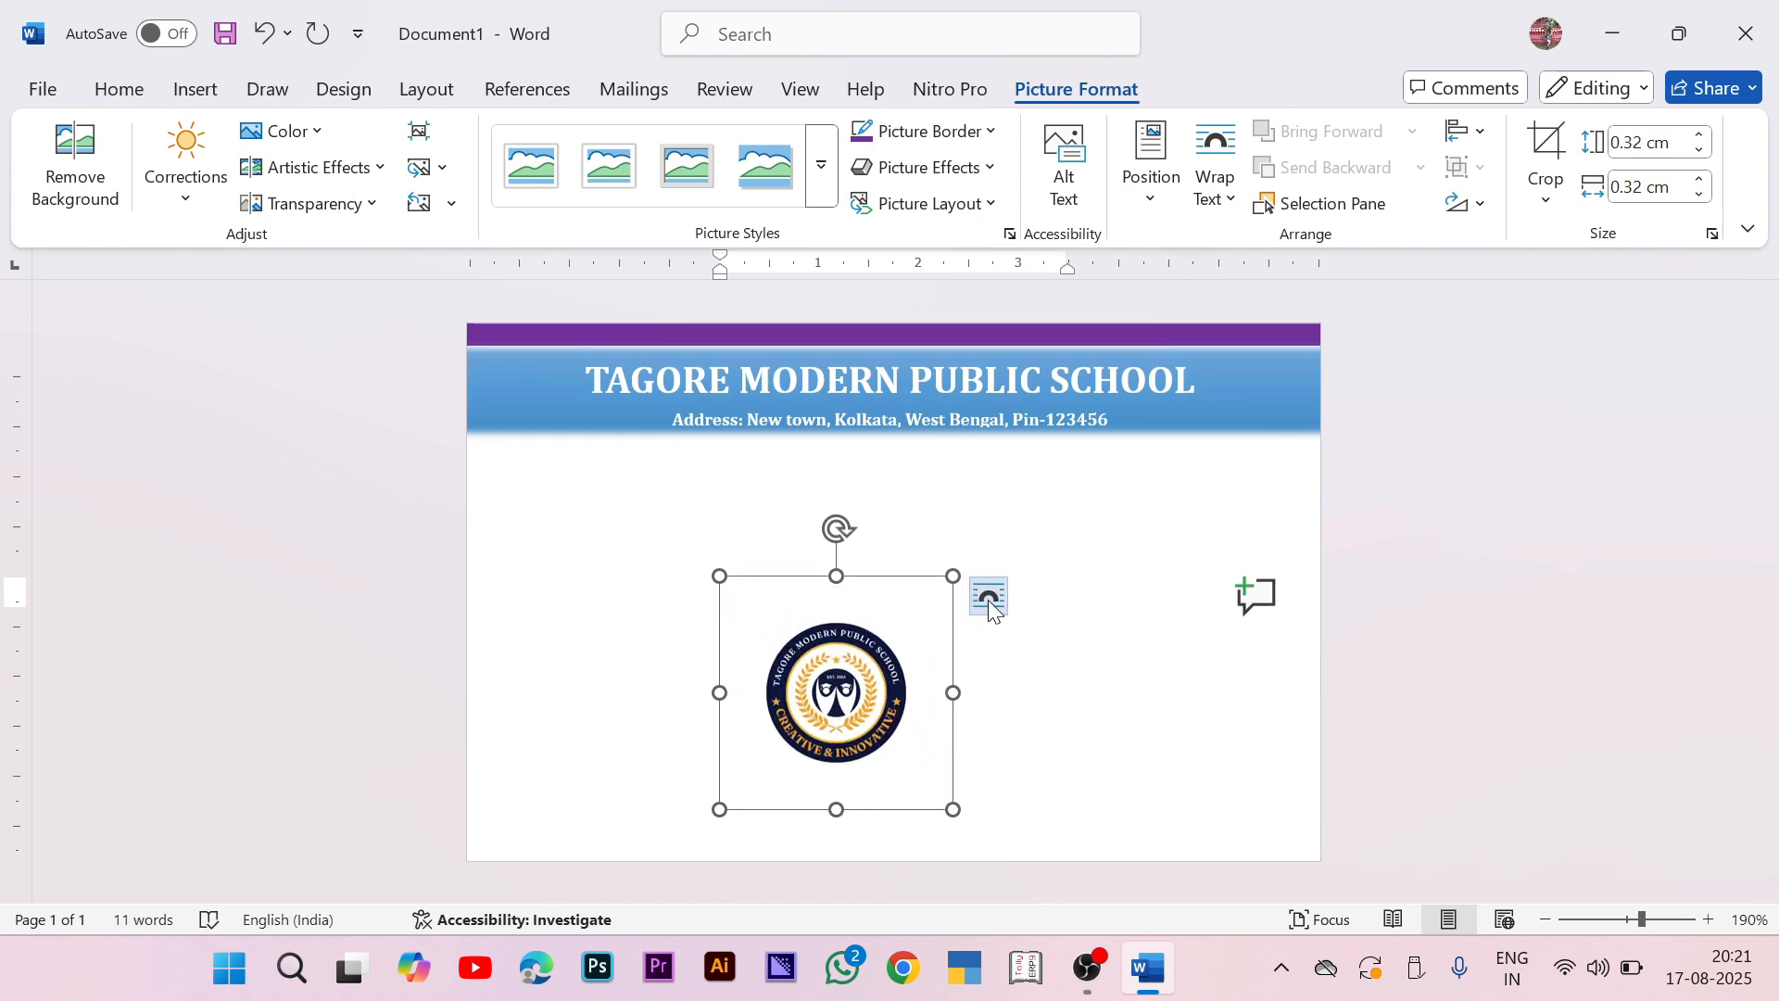
# Step: Float the logo in front of text, shrunk to 0.77 cm at the banner's left end
pyautogui.click(989, 595)
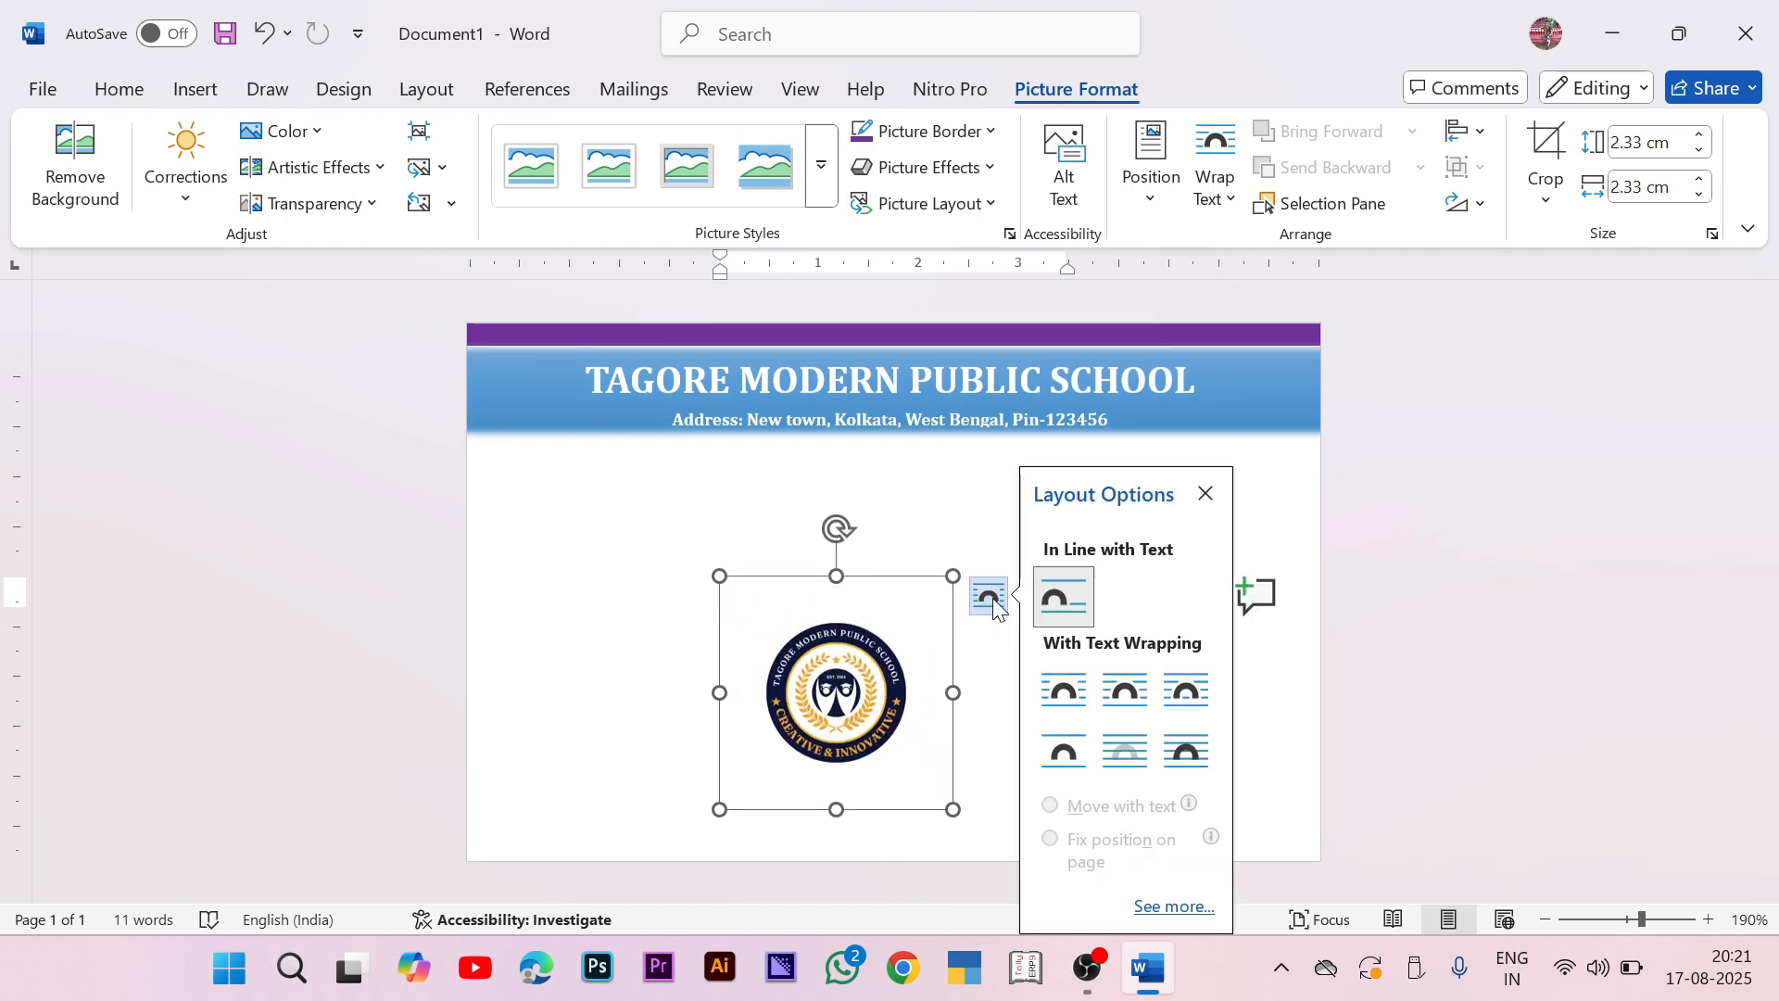
pyautogui.click(1191, 755)
pyautogui.moveTo(892, 593); pyautogui.dragTo(600, 318)
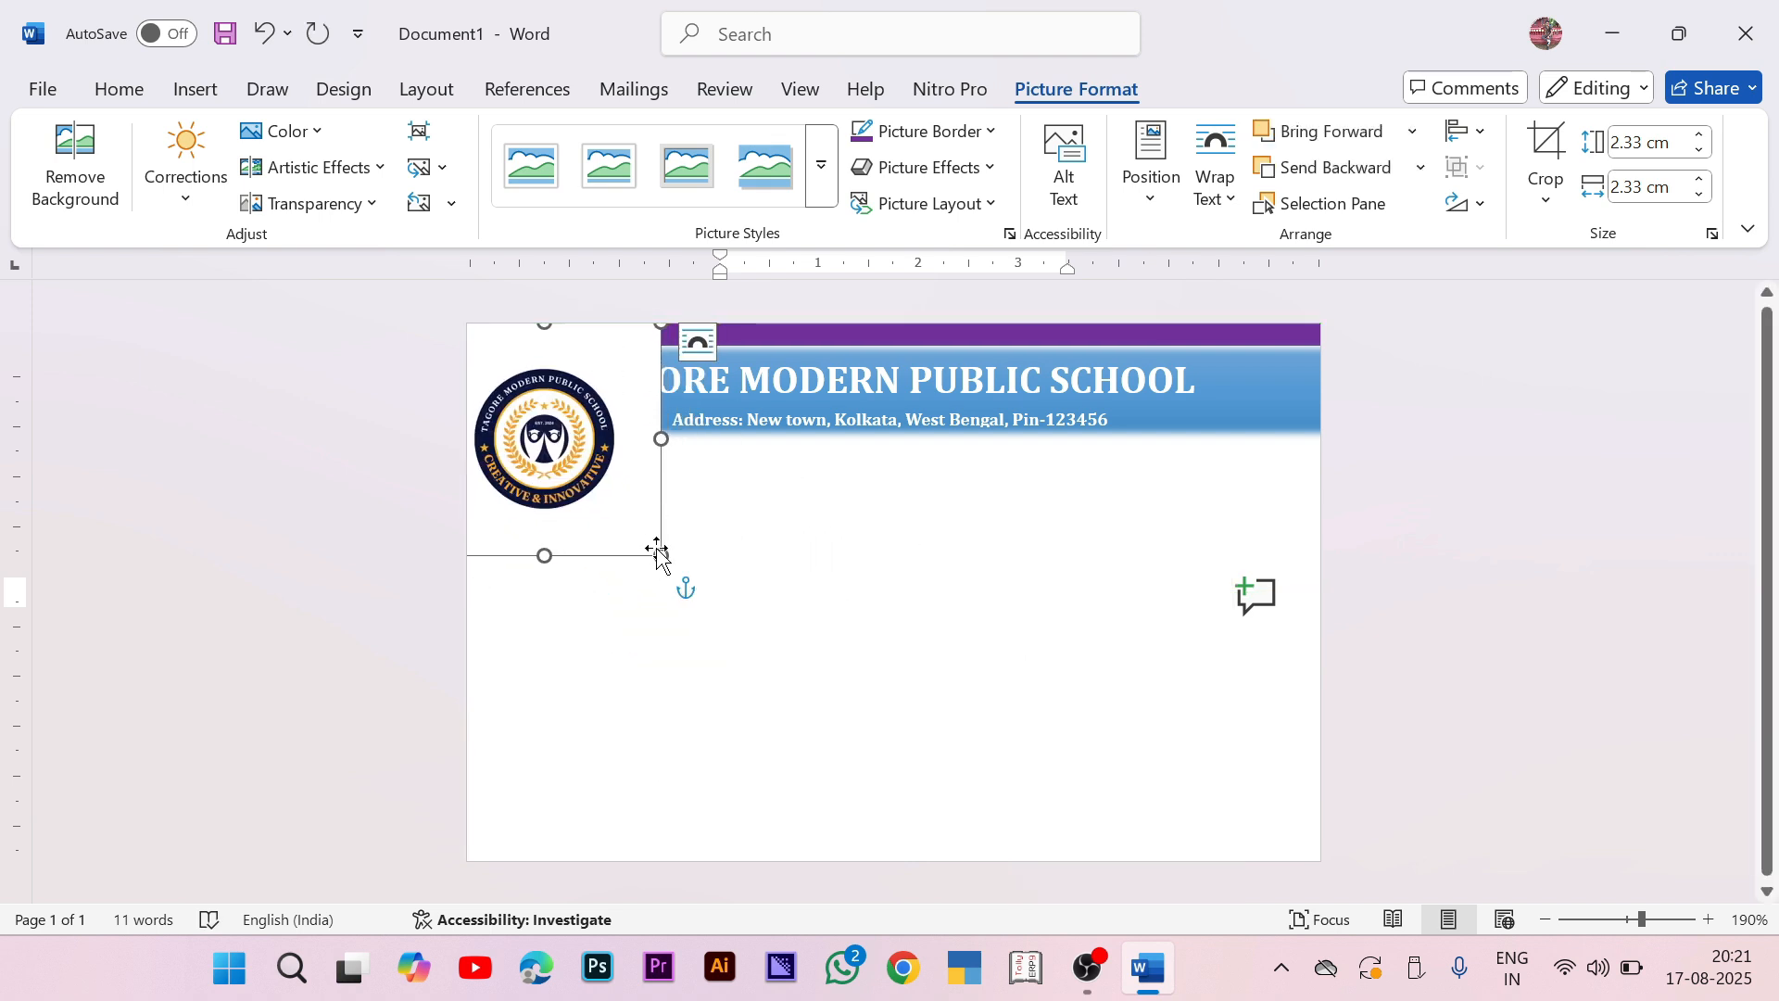
pyautogui.moveTo(657, 551); pyautogui.dragTo(550, 402)
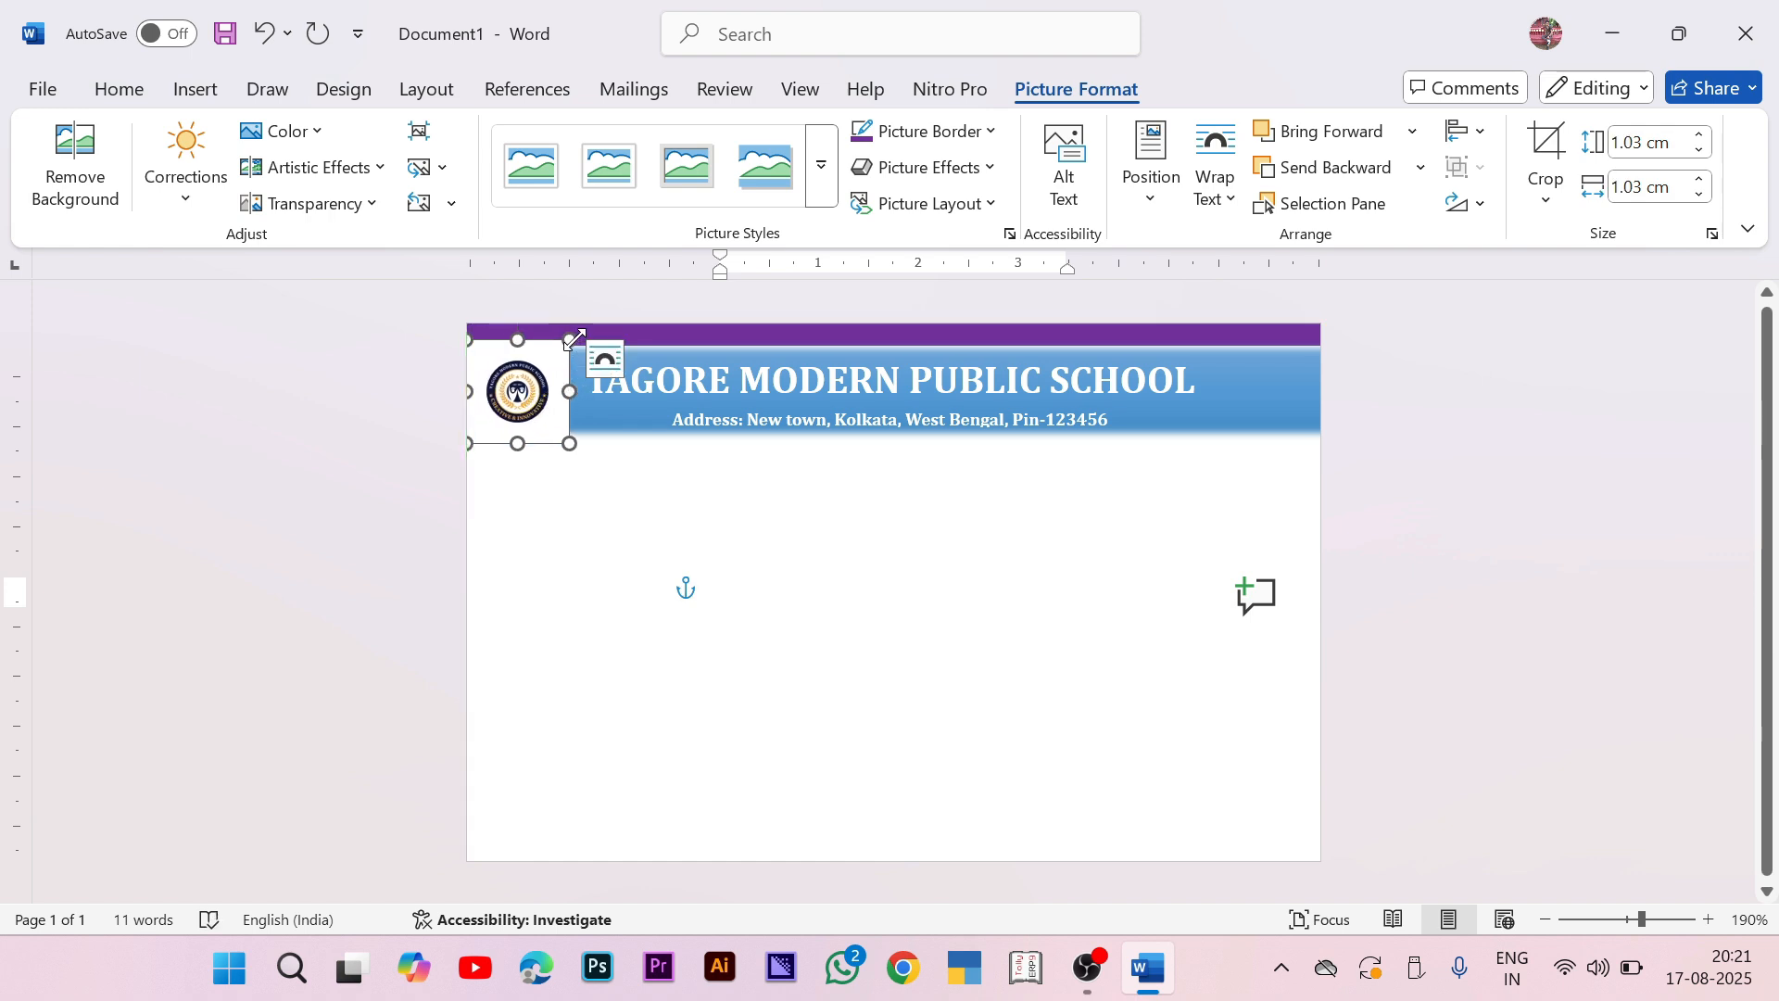
pyautogui.moveTo(568, 339); pyautogui.dragTo(555, 404)
# Step: Apply the Reflected Rounded Rectangle picture style to the logo
pyautogui.click(823, 165)
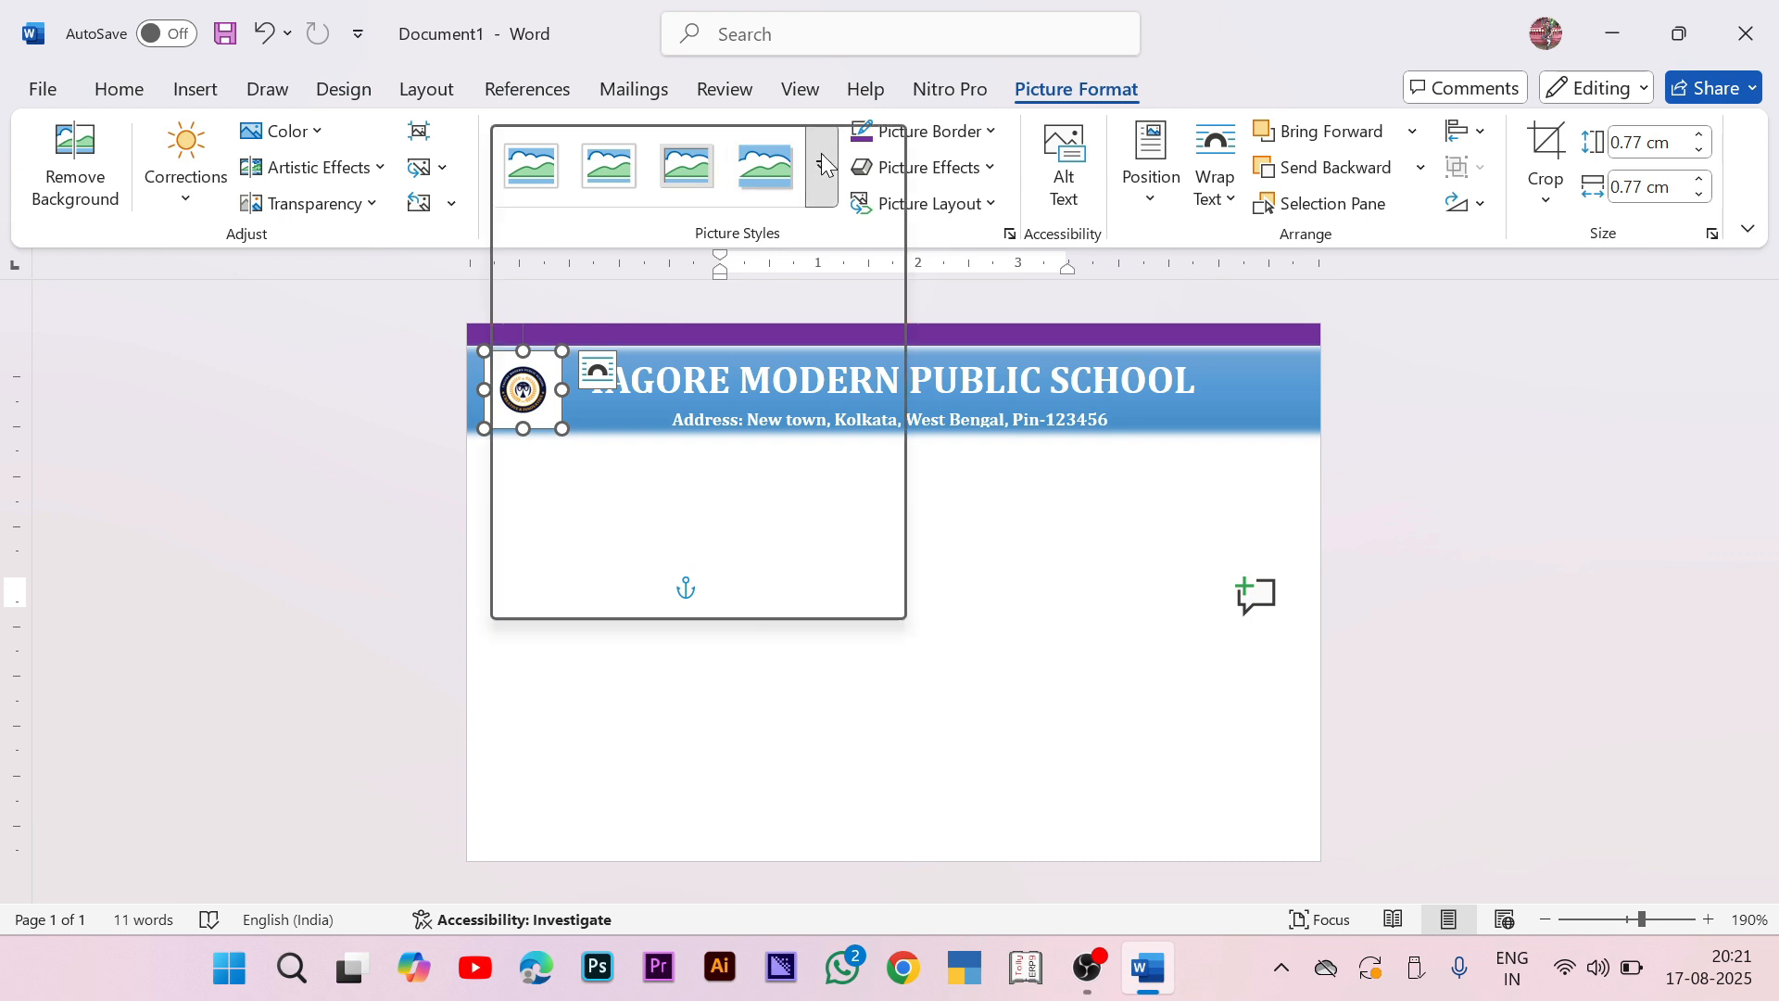
pyautogui.click(1369, 454)
pyautogui.scroll(3, 523, 399)
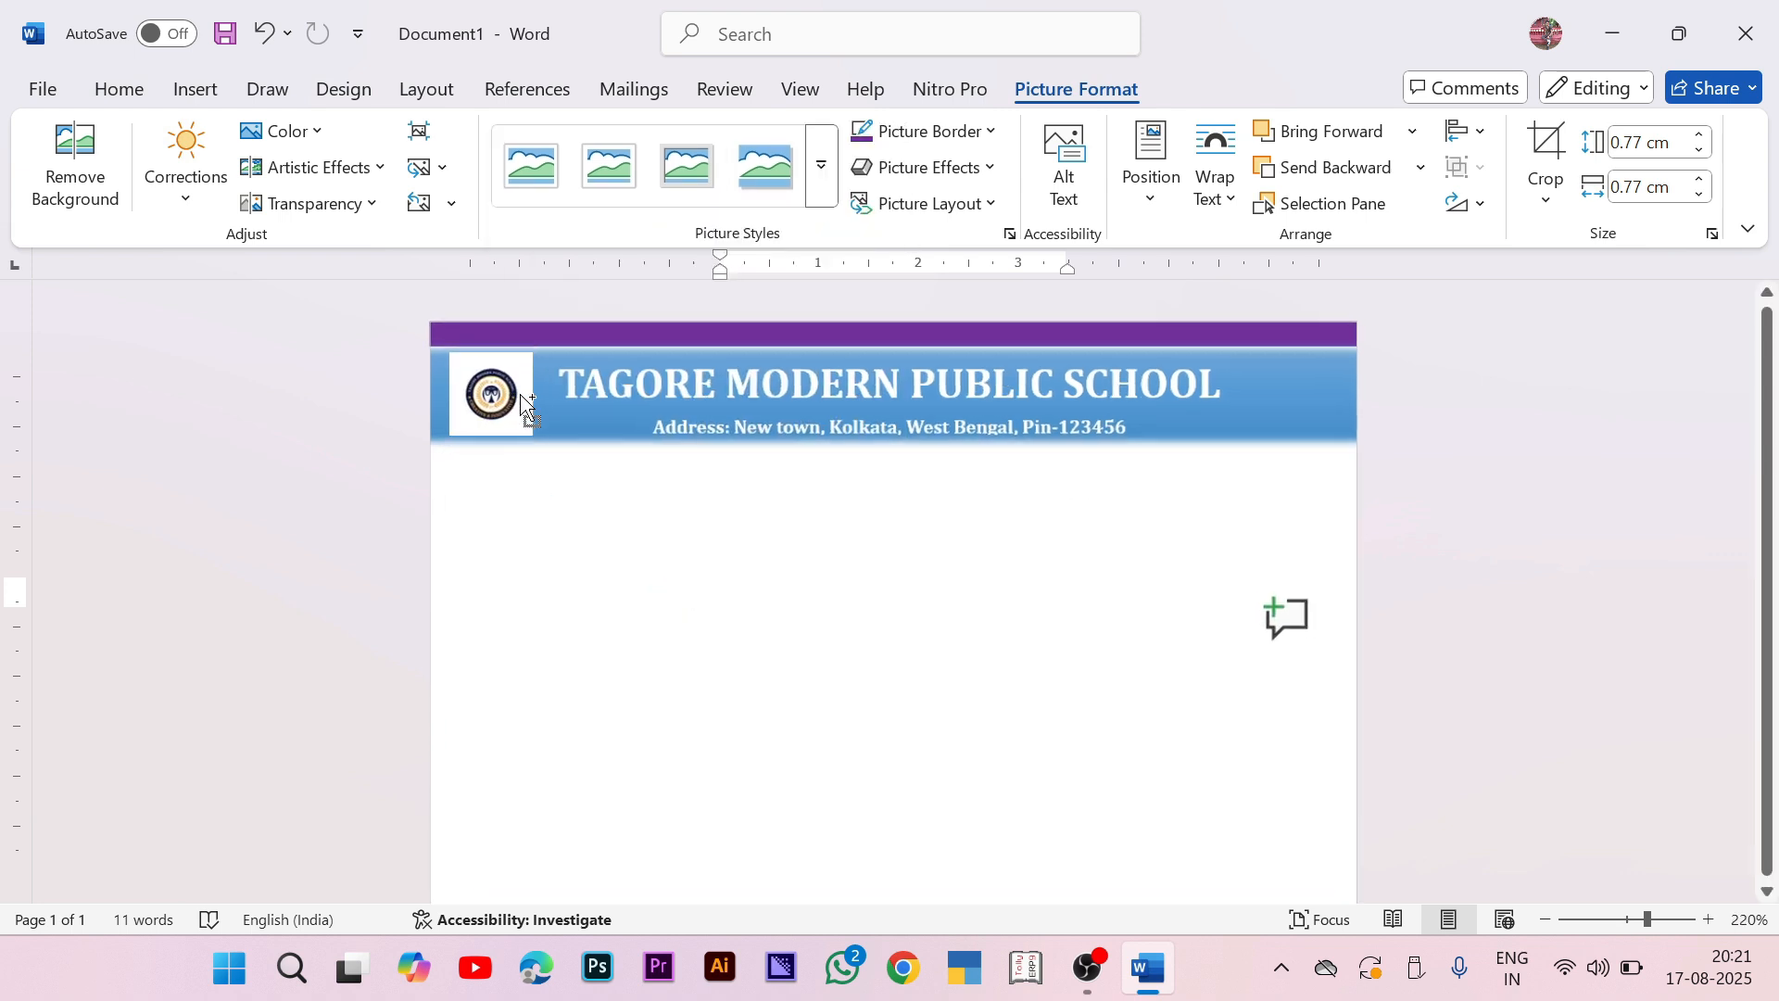
pyautogui.scroll(6, 523, 399)
pyautogui.click(347, 408)
pyautogui.click(821, 167)
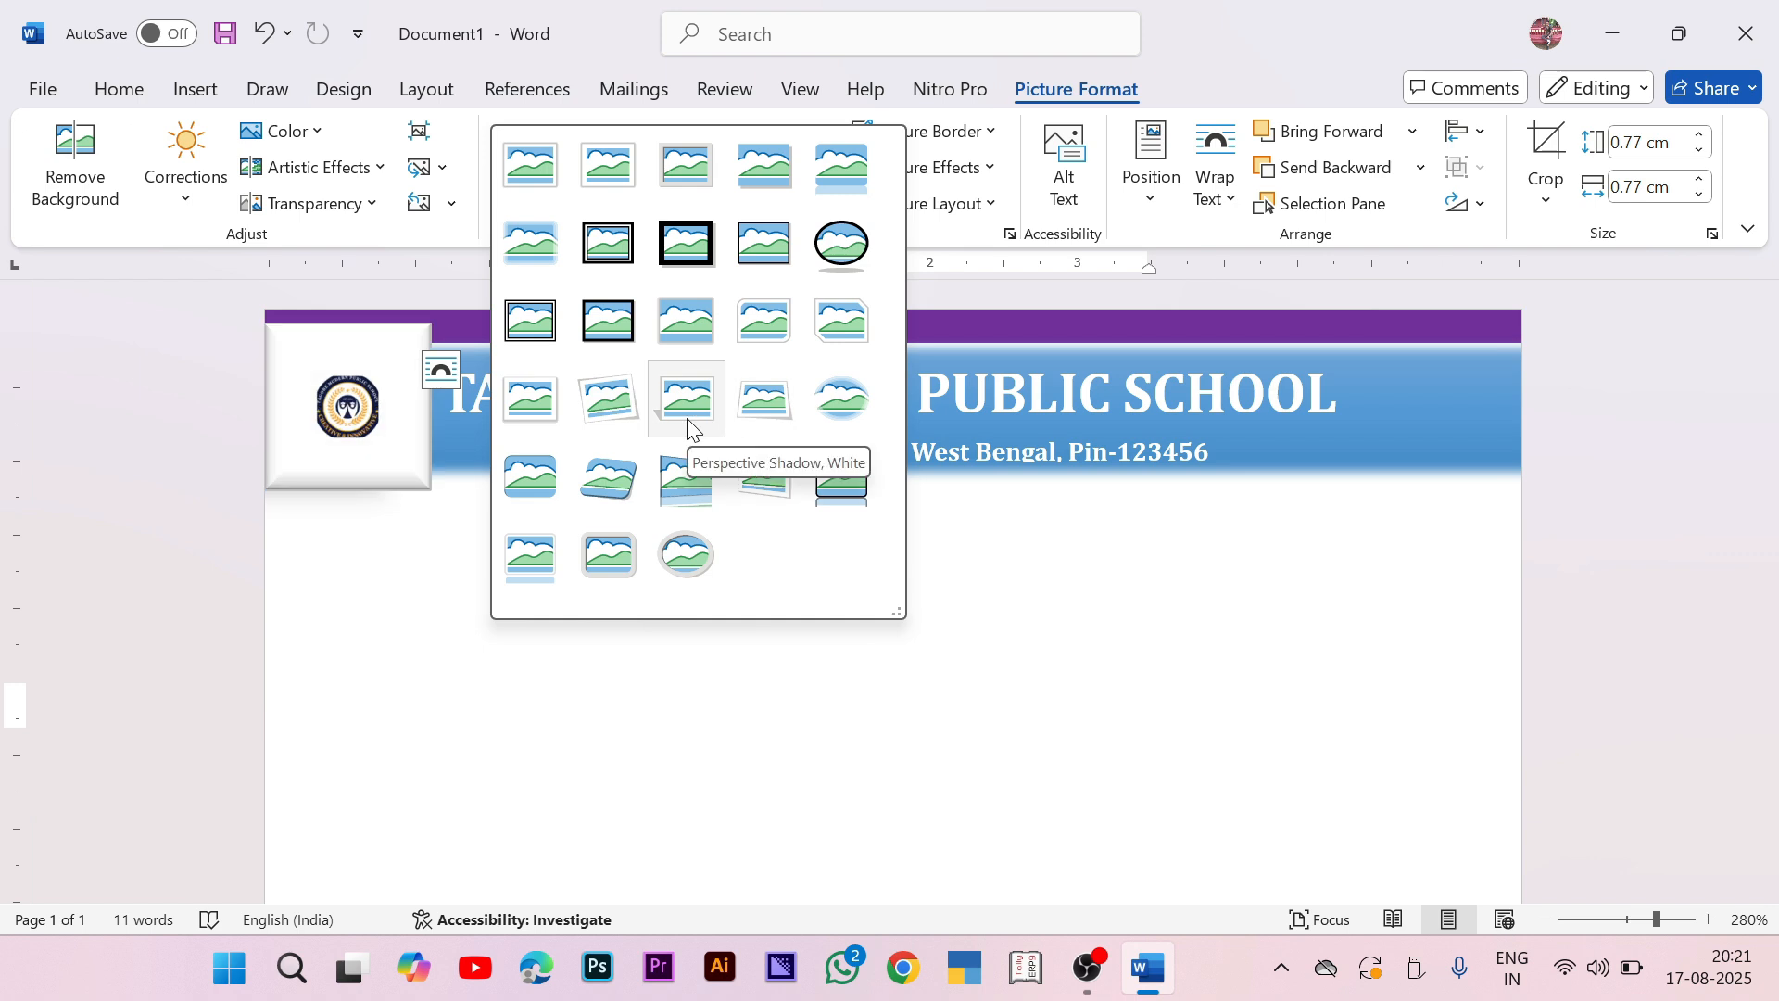
pyautogui.click(843, 176)
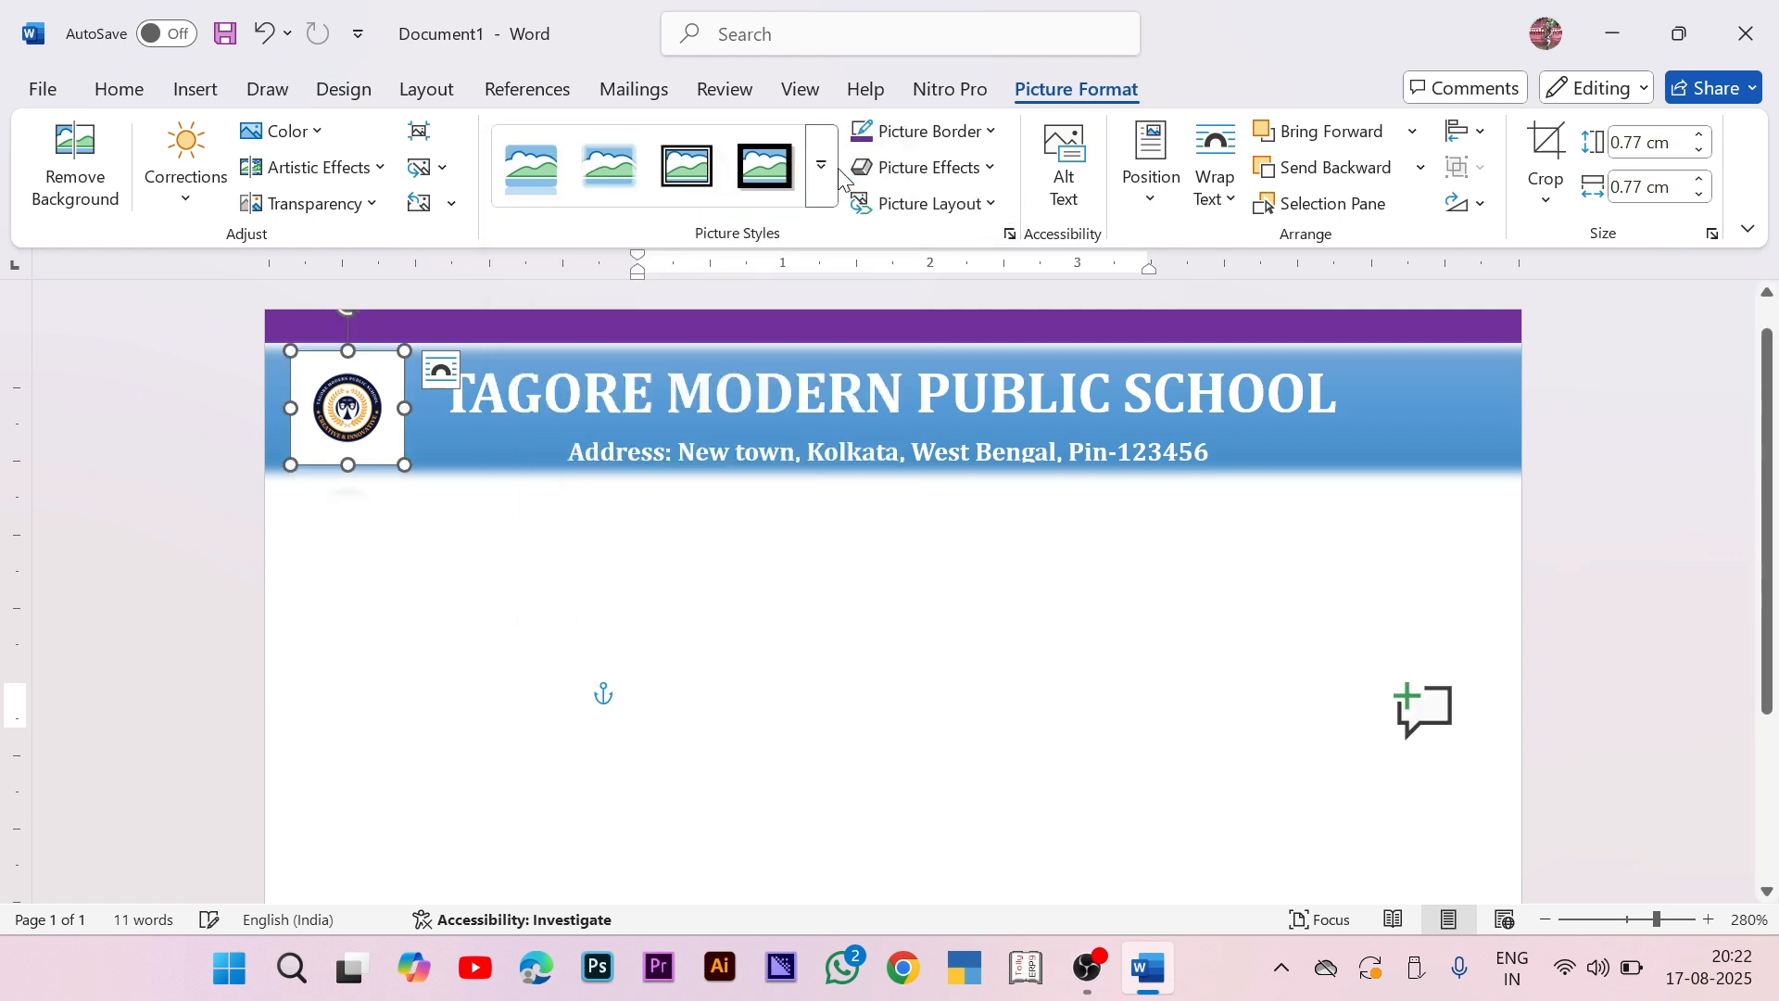
pyautogui.click(1492, 501)
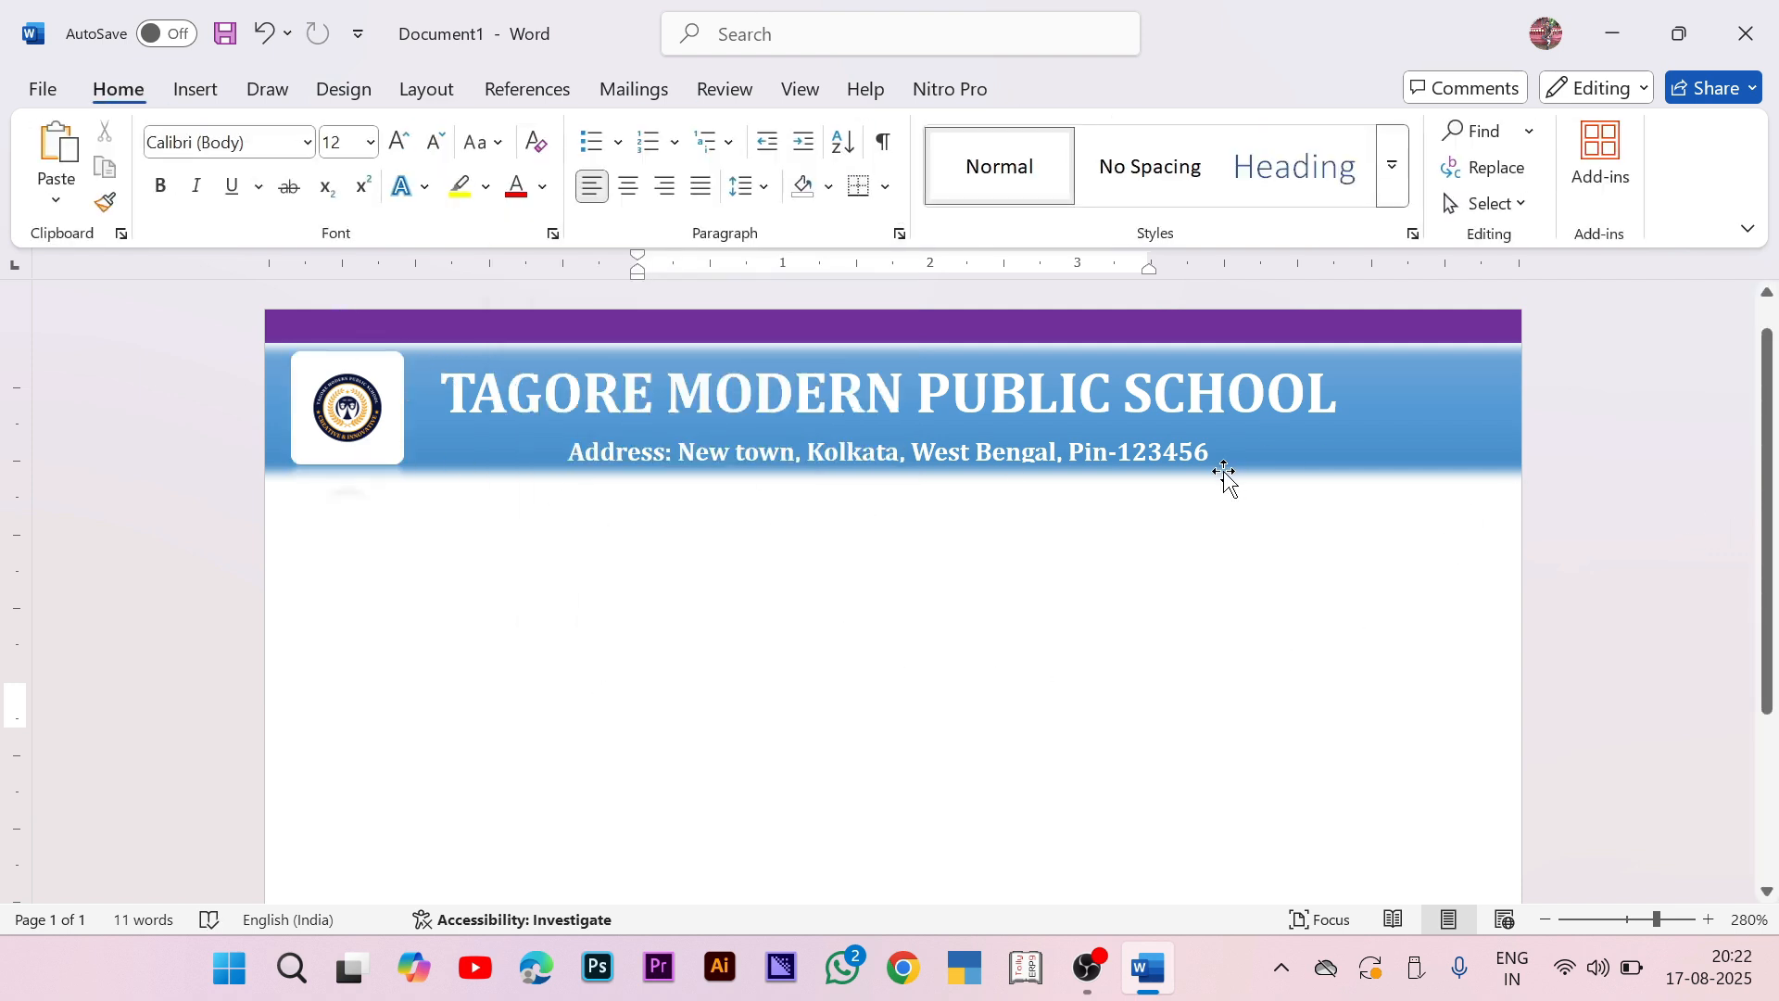
# Step: Draw a rectangle below the school header and set its text size to 6
pyautogui.click(194, 89)
pyautogui.click(392, 132)
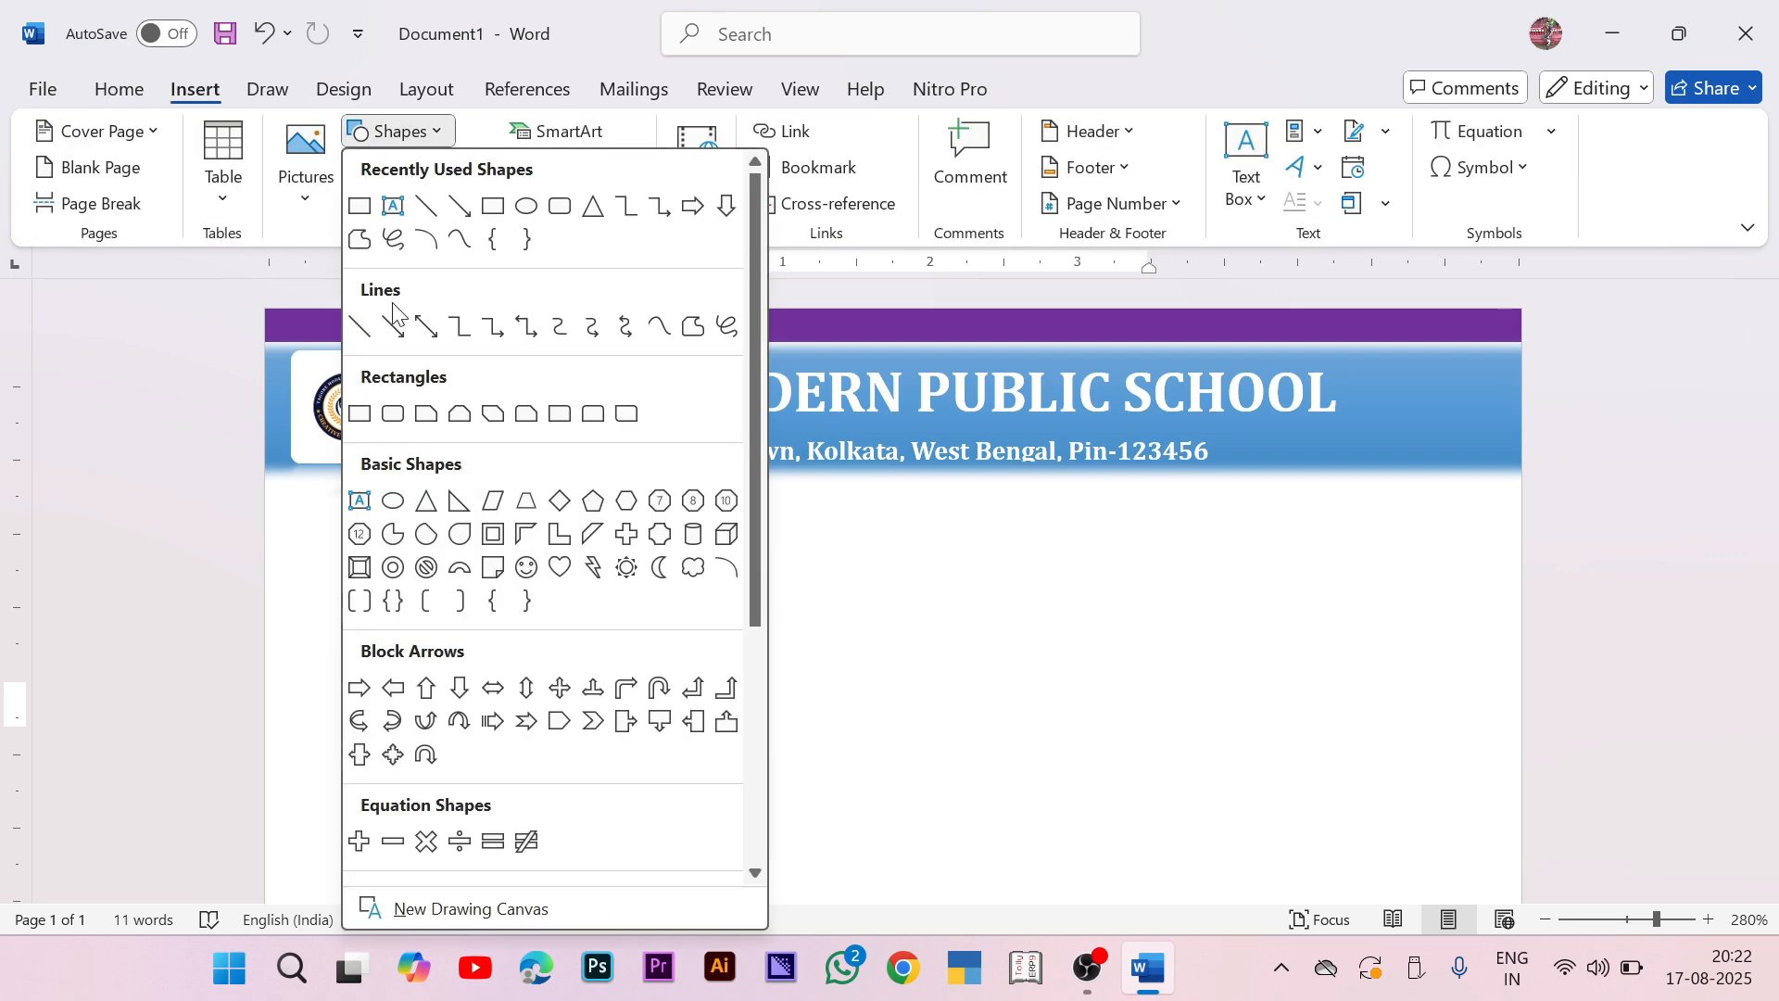
pyautogui.click(492, 205)
pyautogui.moveTo(721, 508); pyautogui.dragTo(1279, 606)
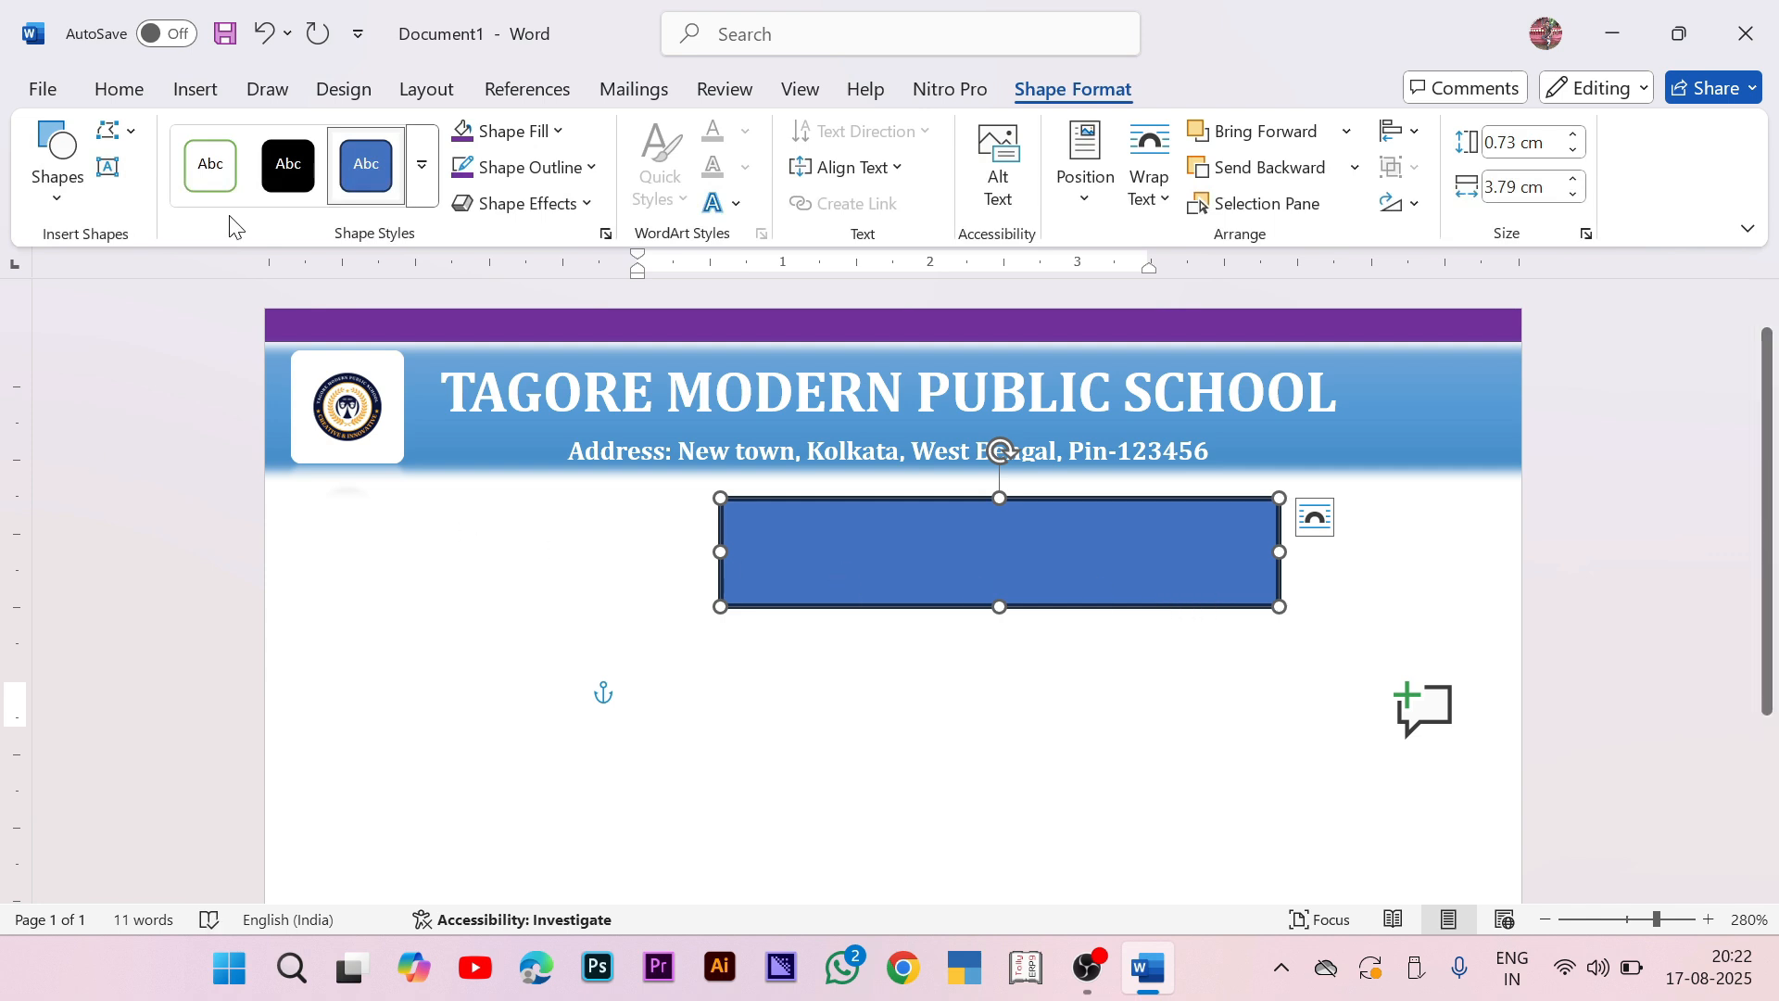
pyautogui.rightClick(915, 549)
pyautogui.click(1046, 411)
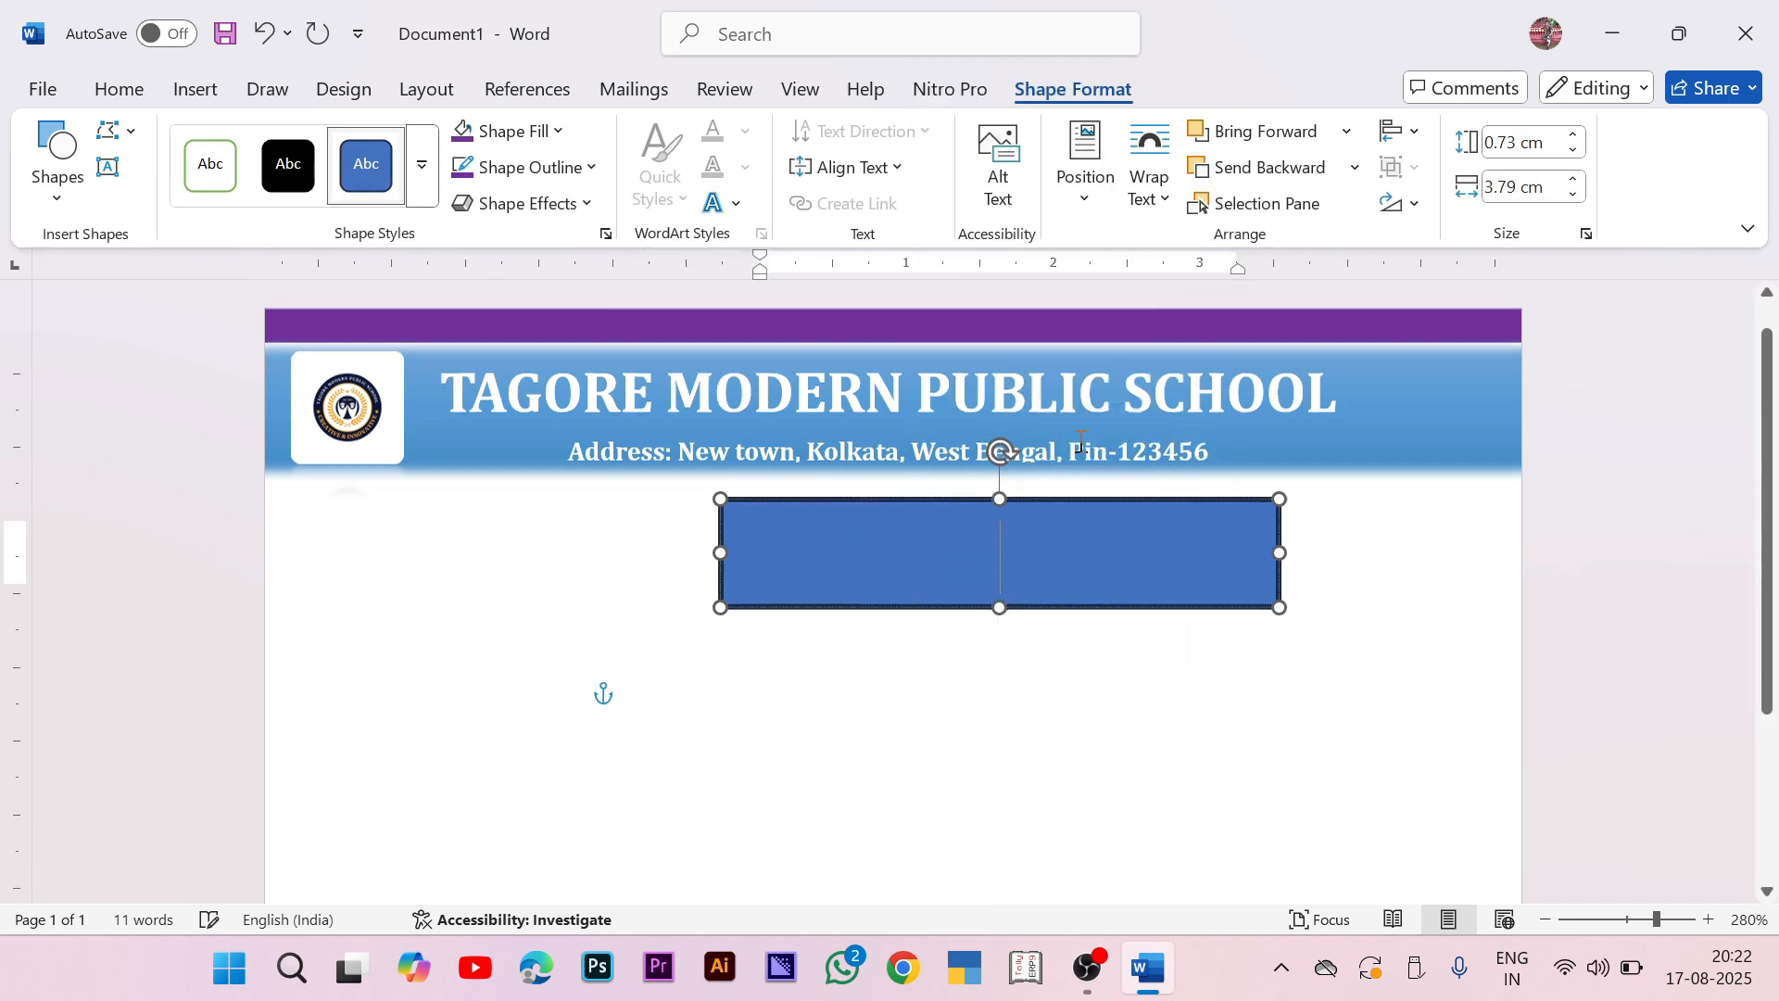
pyautogui.click(118, 89)
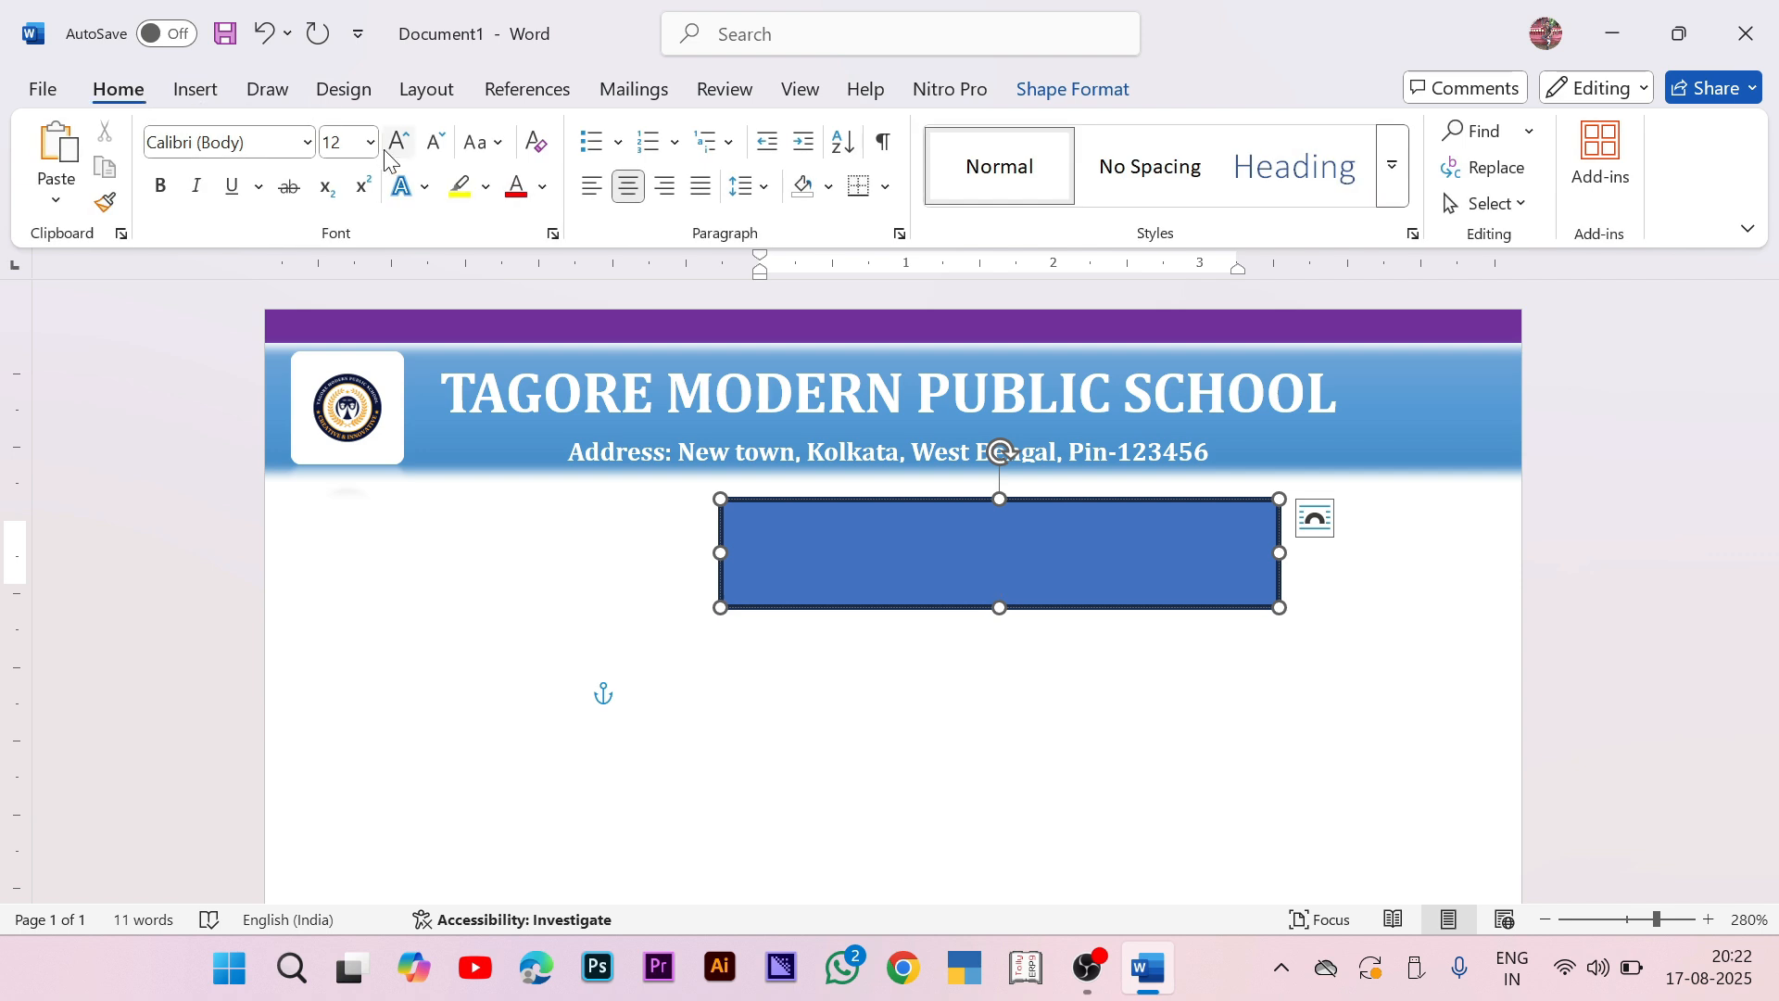
pyautogui.click(422, 189)
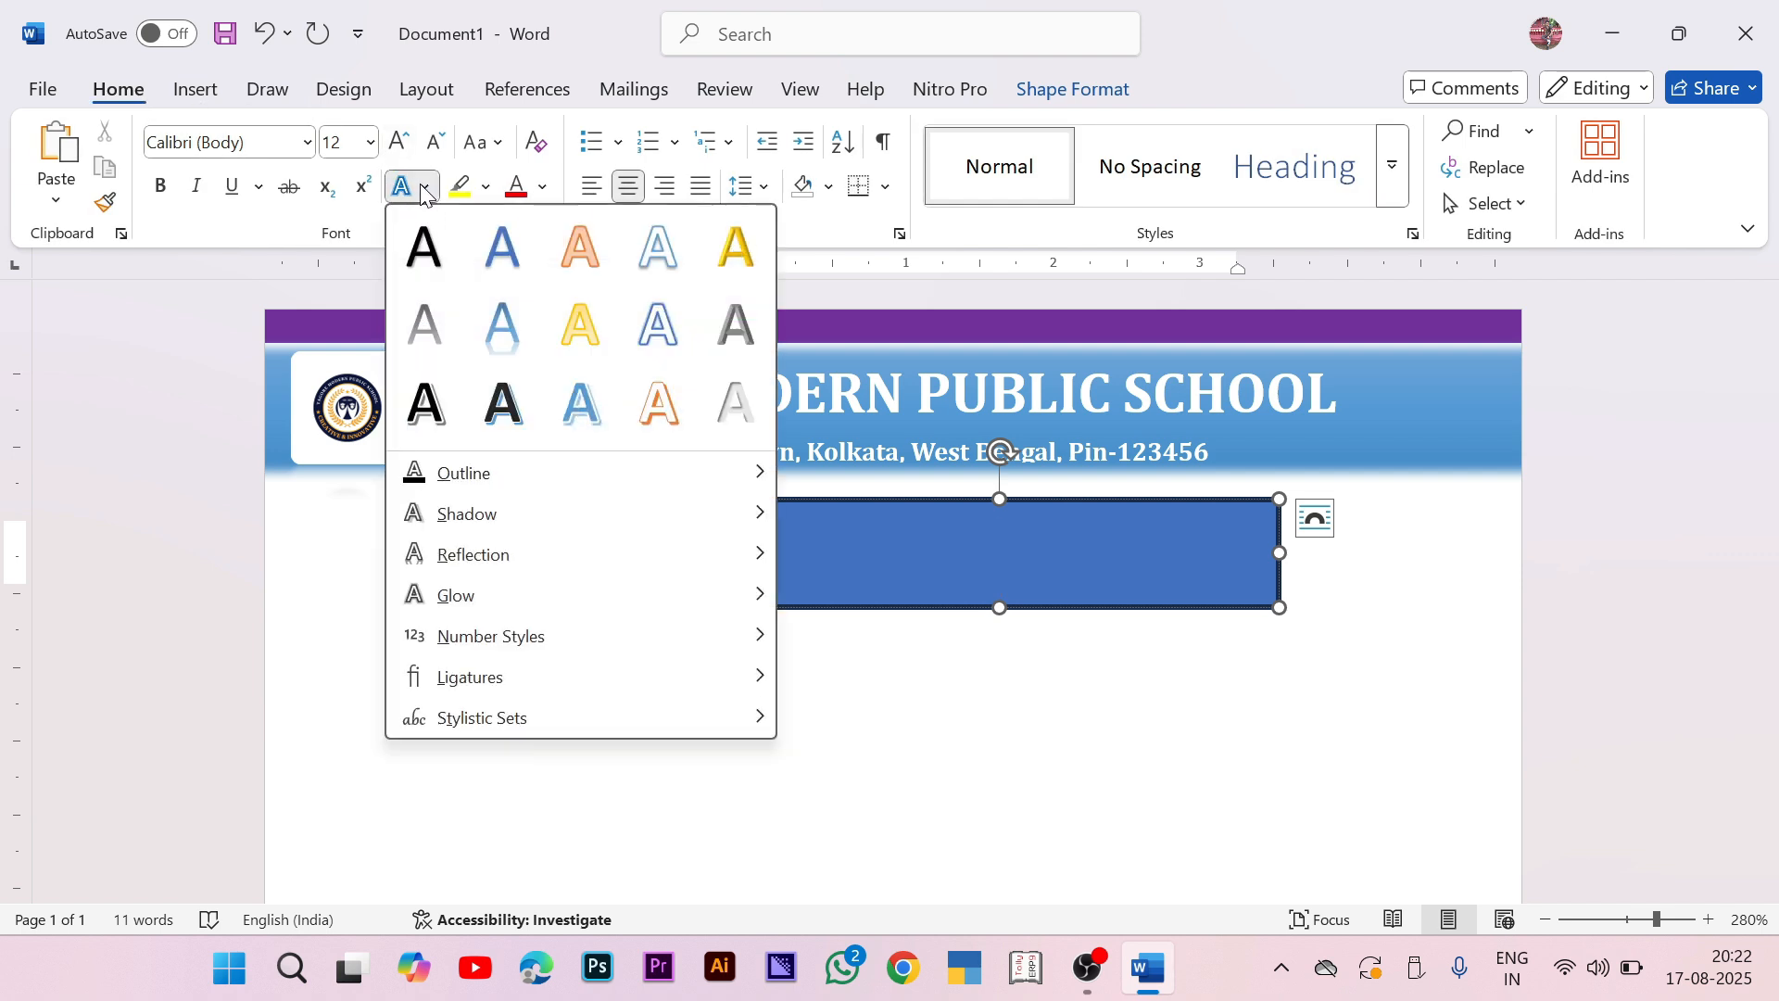
pyautogui.click(433, 239)
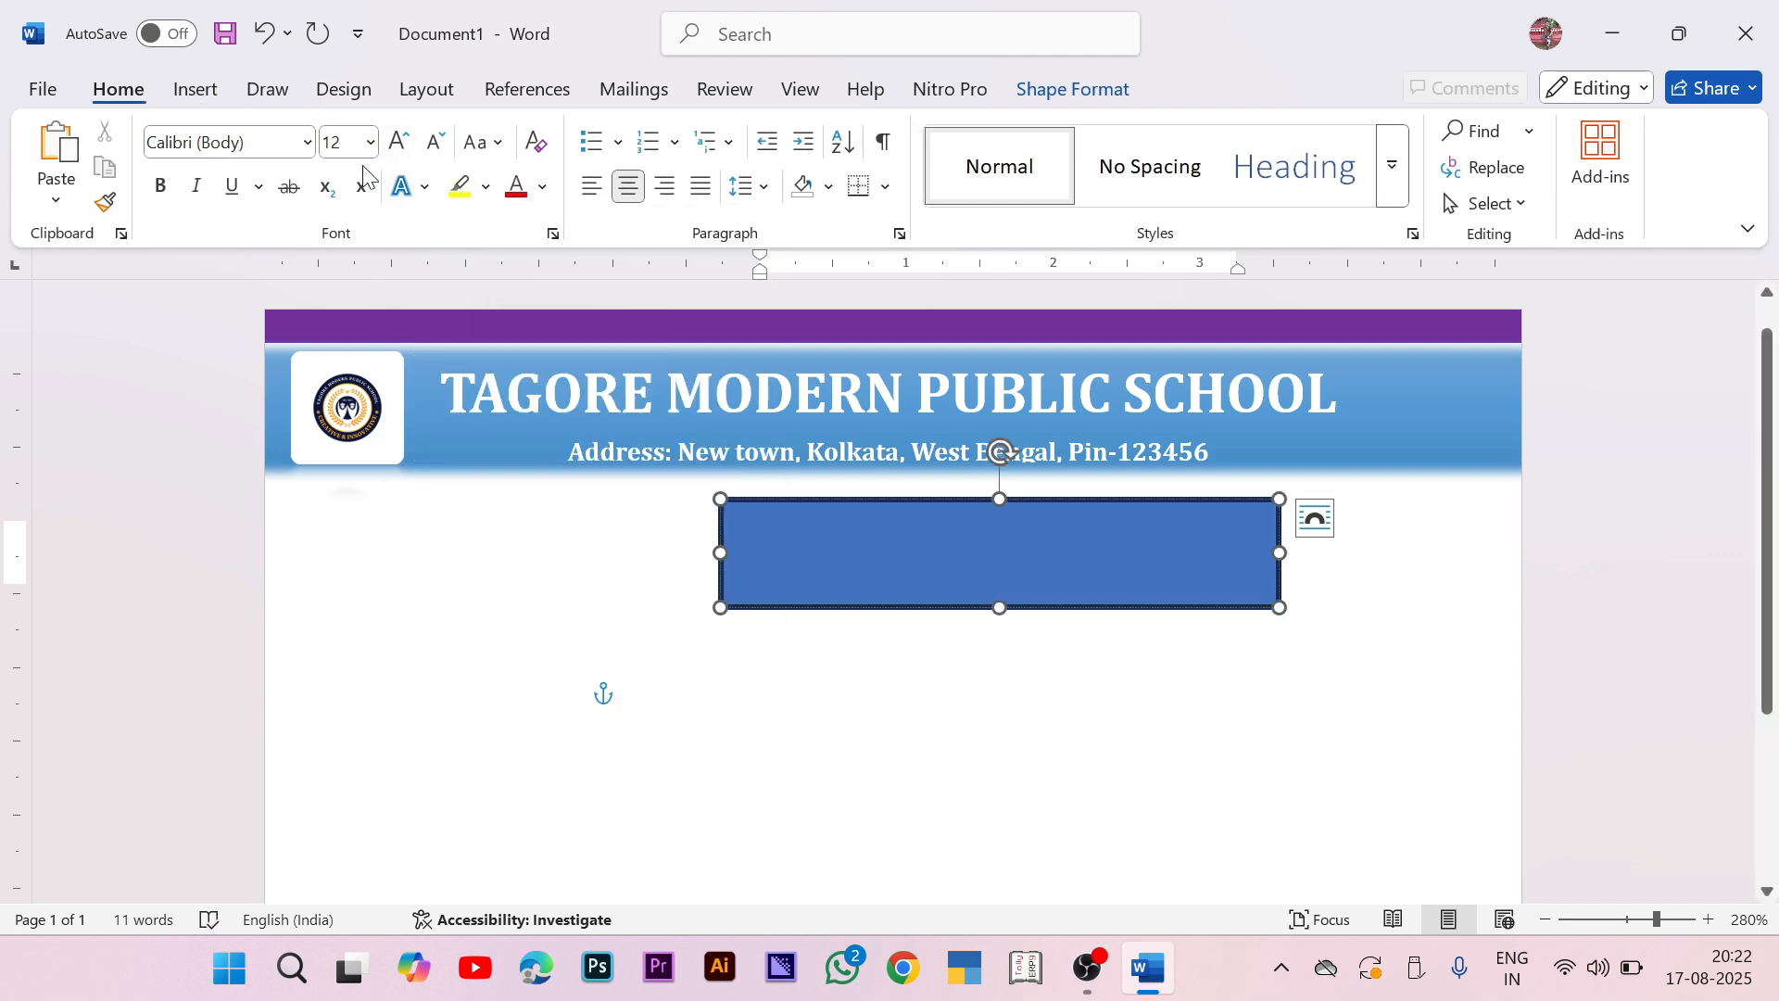
pyautogui.click(344, 142)
pyautogui.write('6')
pyautogui.press('Return')
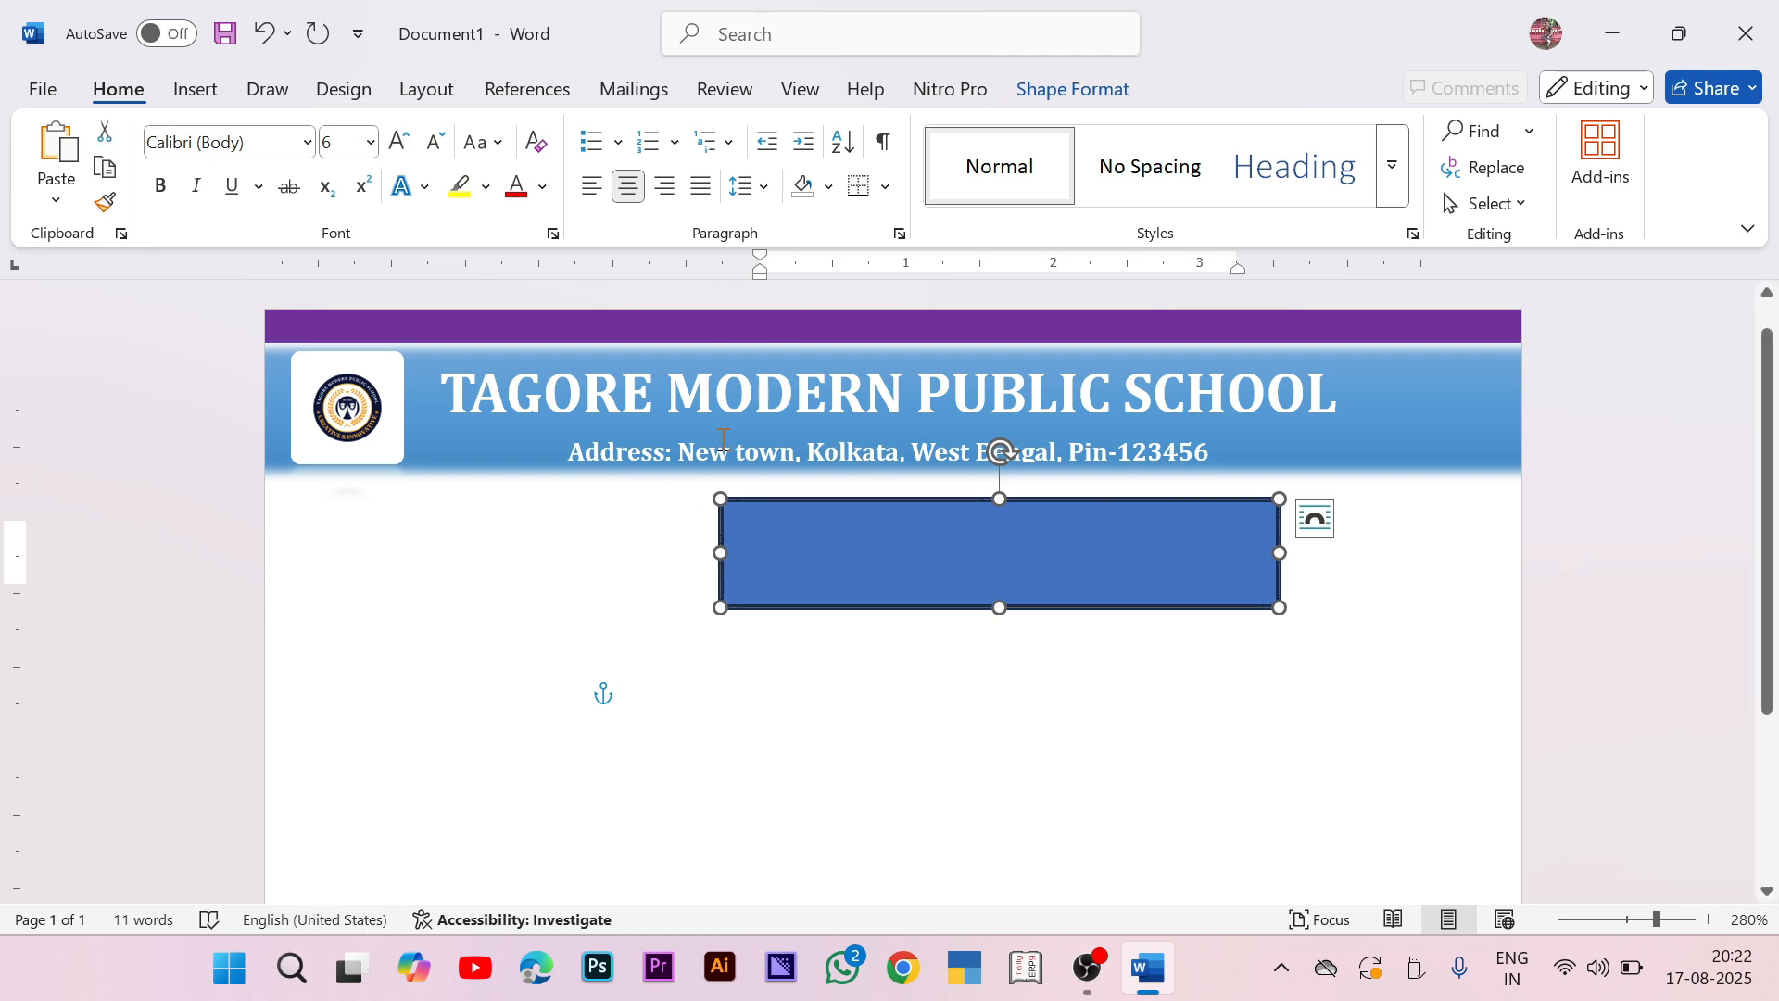
# Step: Type STUDENT IDENTITY CARD in the rectangle and make it bold
pyautogui.write('STUDENT')
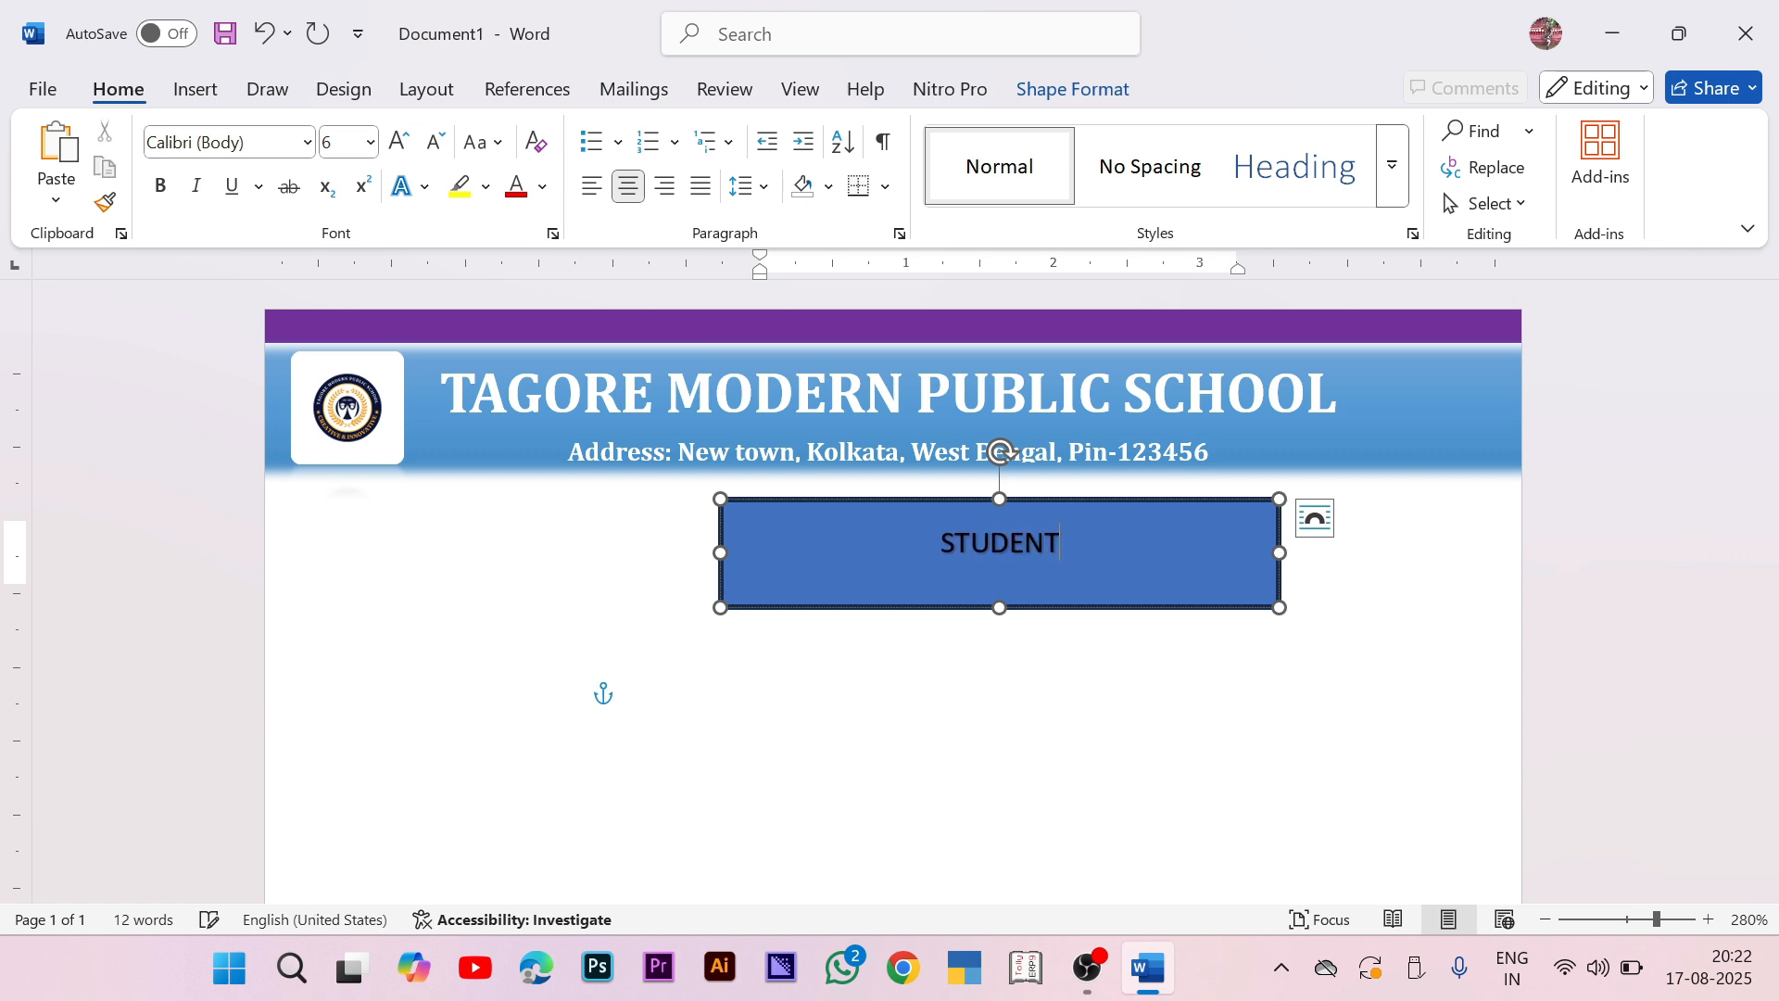
pyautogui.press('BackSpace')
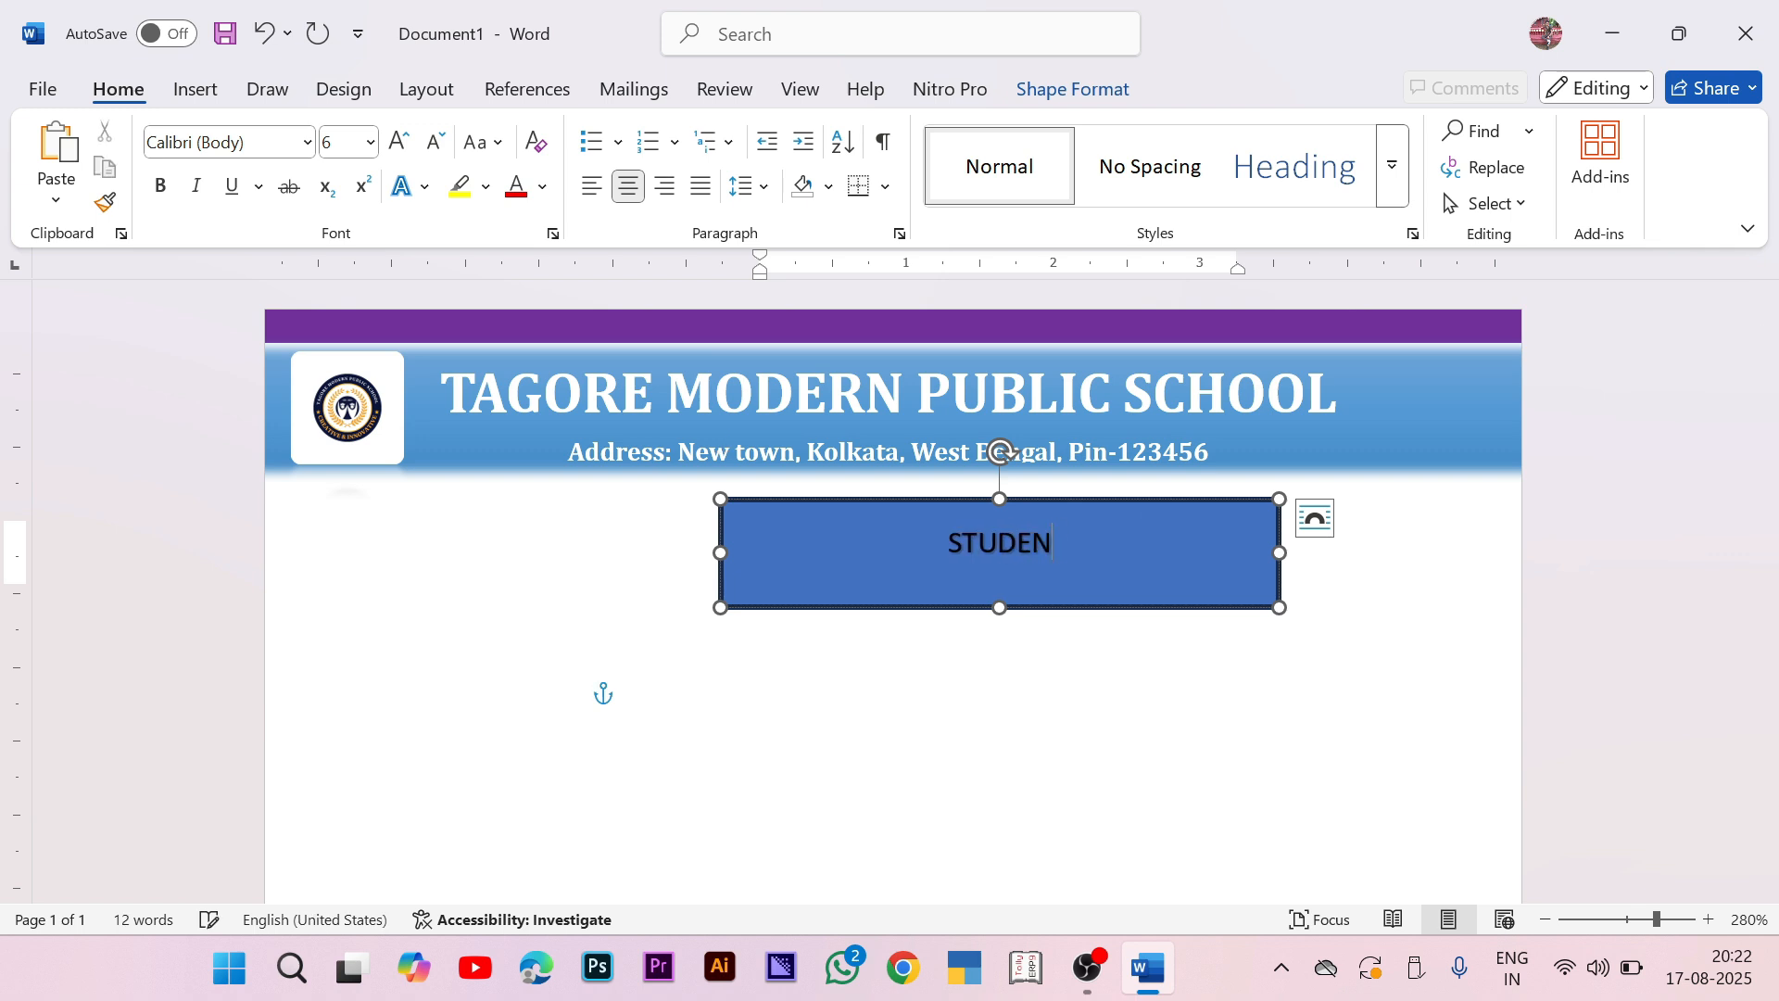
pyautogui.write('T ID')
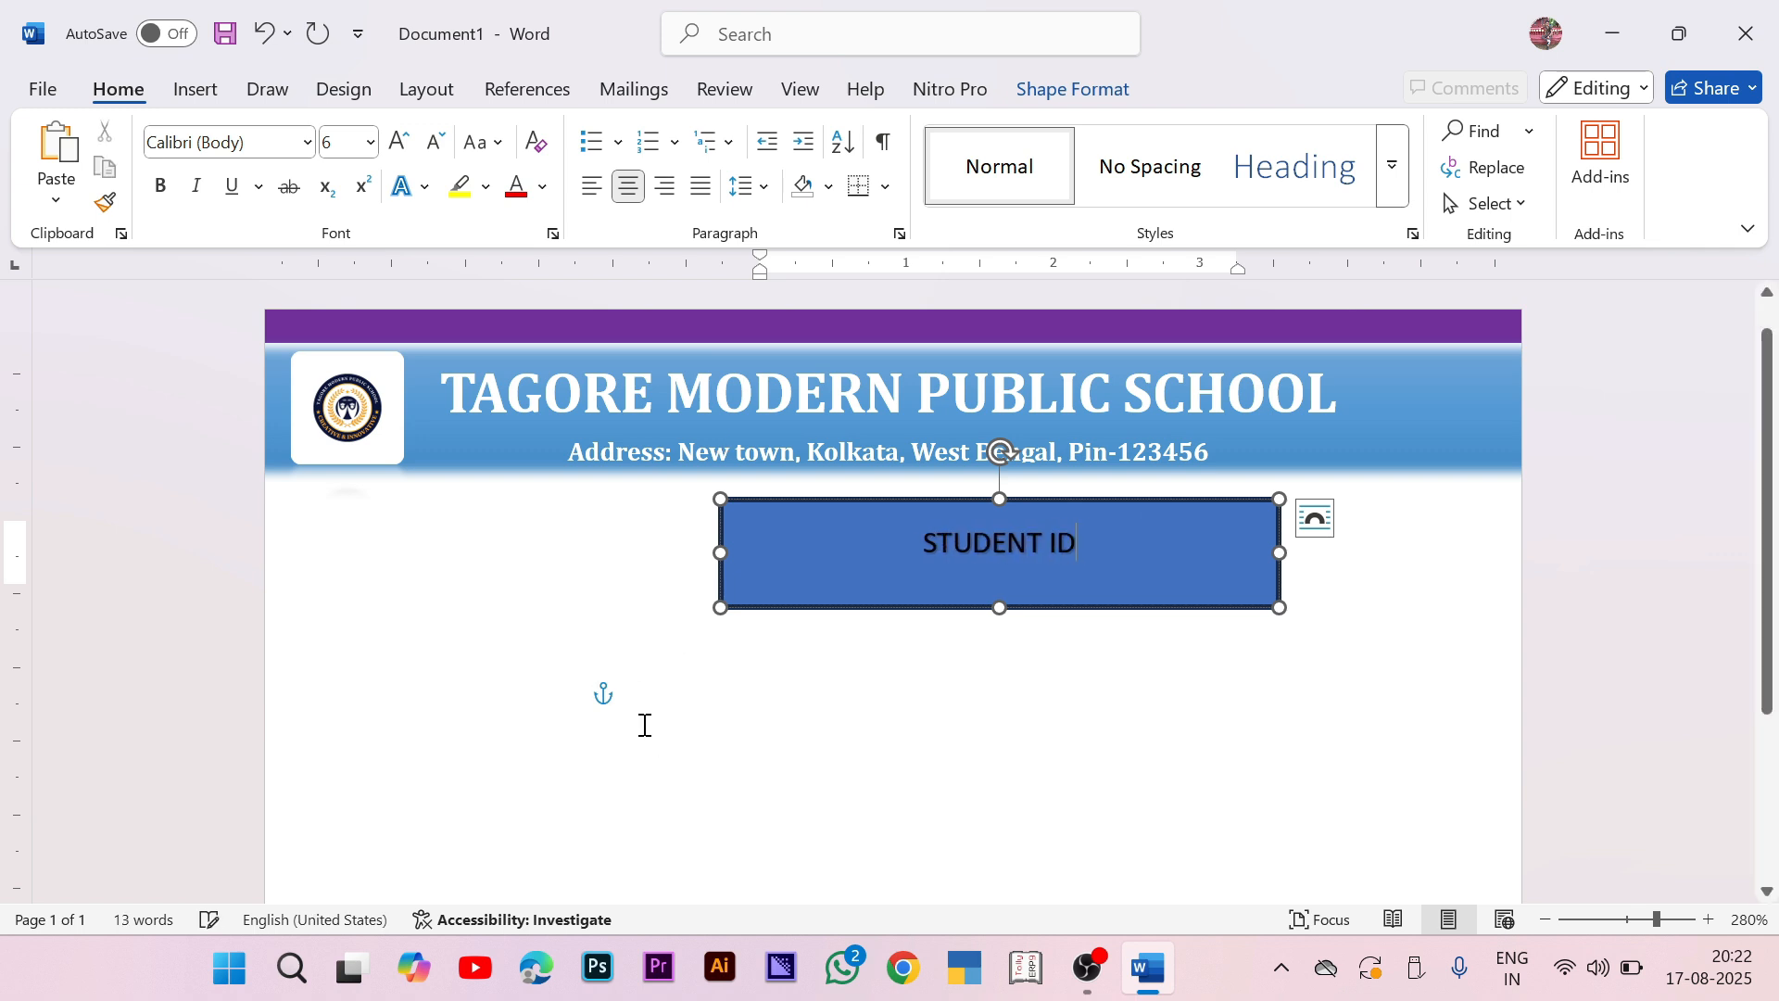
pyautogui.write('ENTITY CARD')
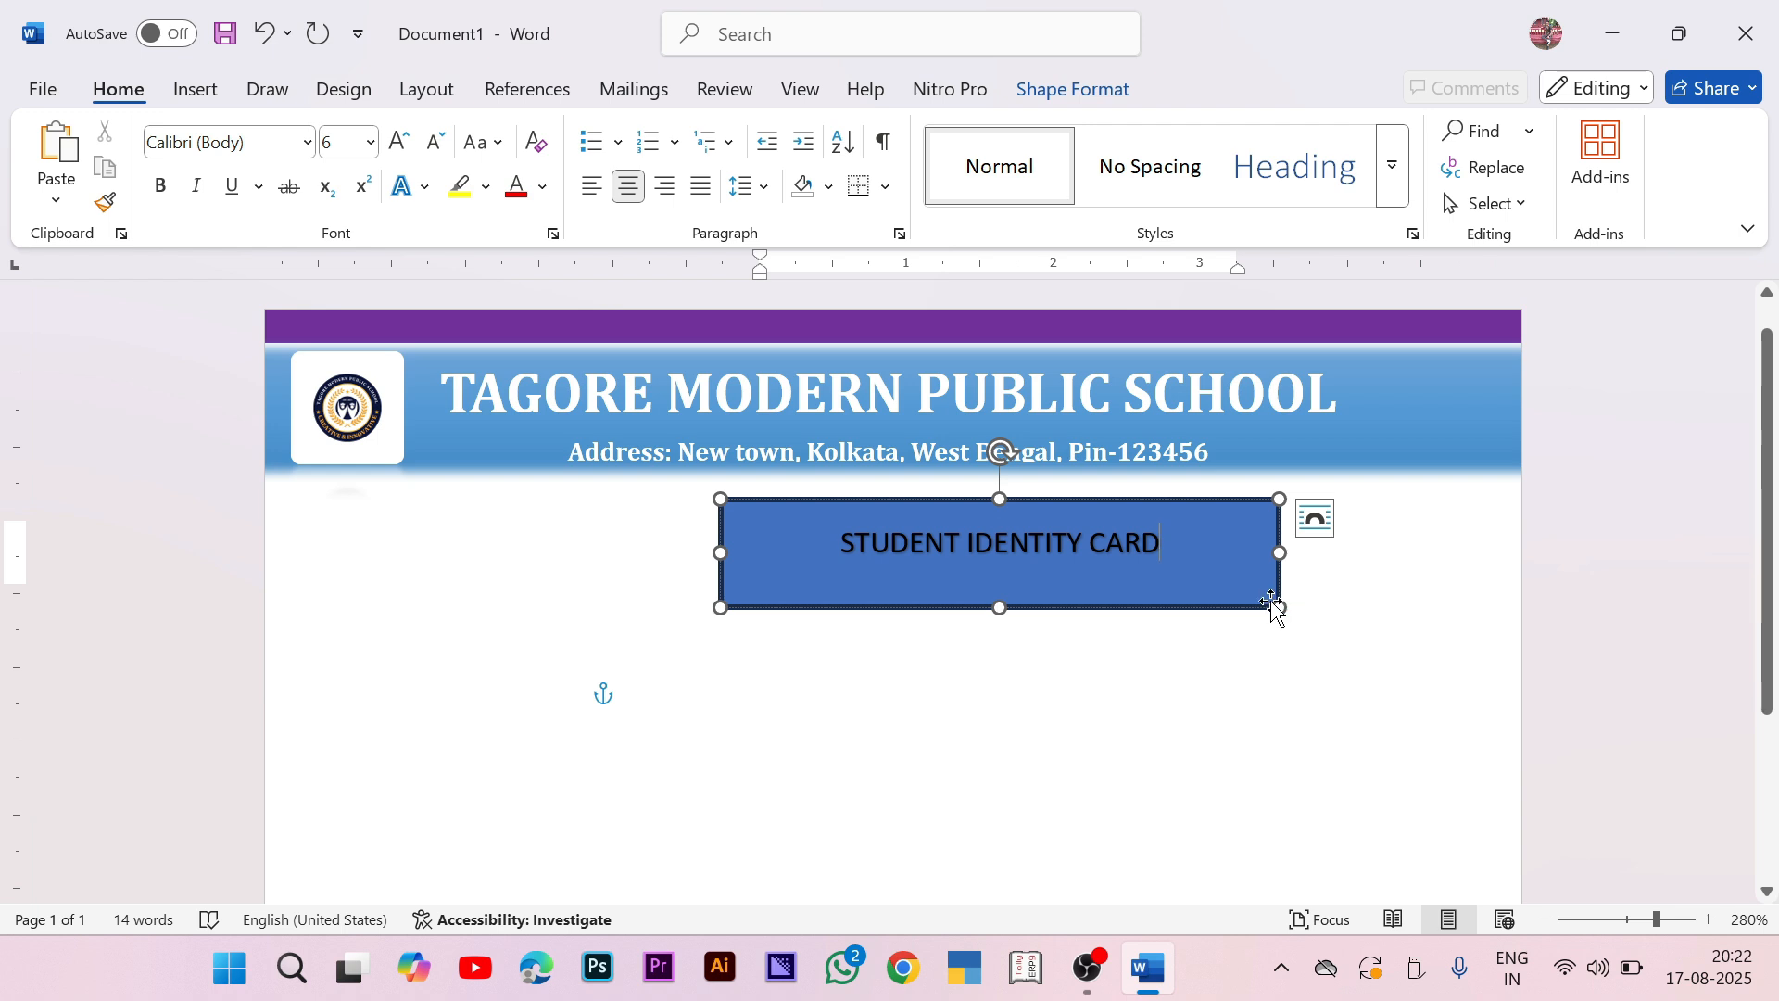
pyautogui.moveTo(1279, 603); pyautogui.dragTo(1153, 546)
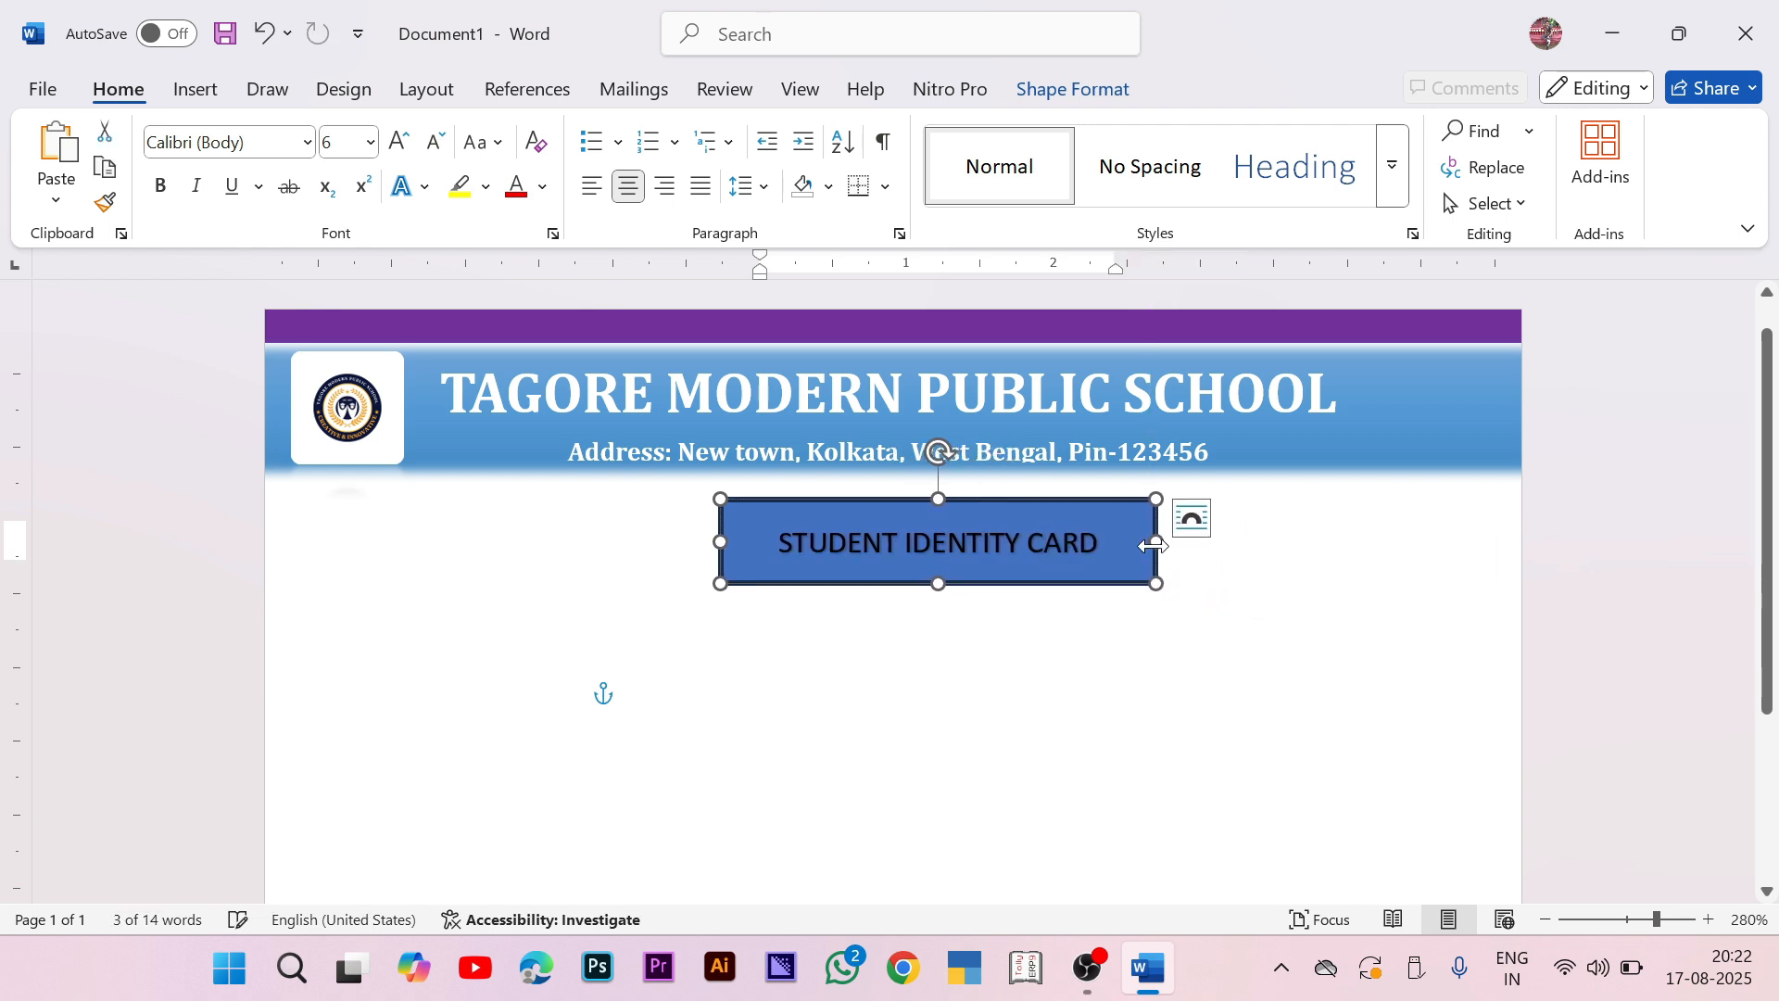
pyautogui.click(1087, 538)
pyautogui.tripleClick(1088, 537)
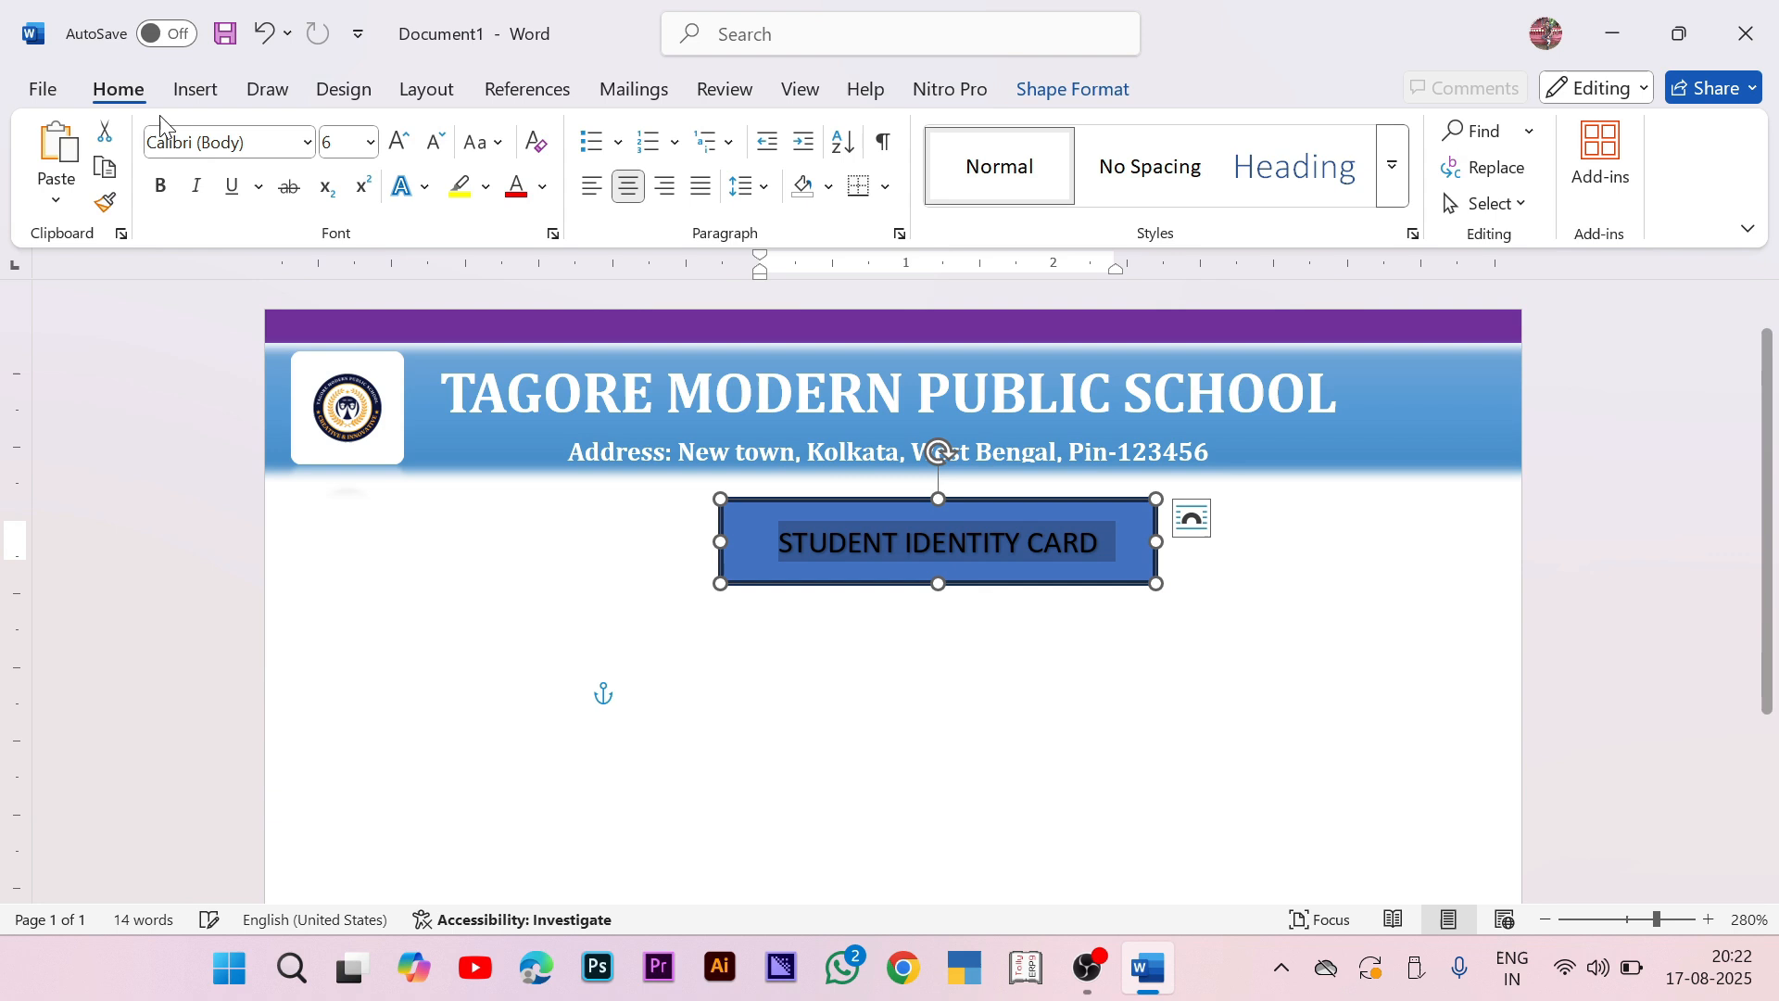
pyautogui.click(162, 187)
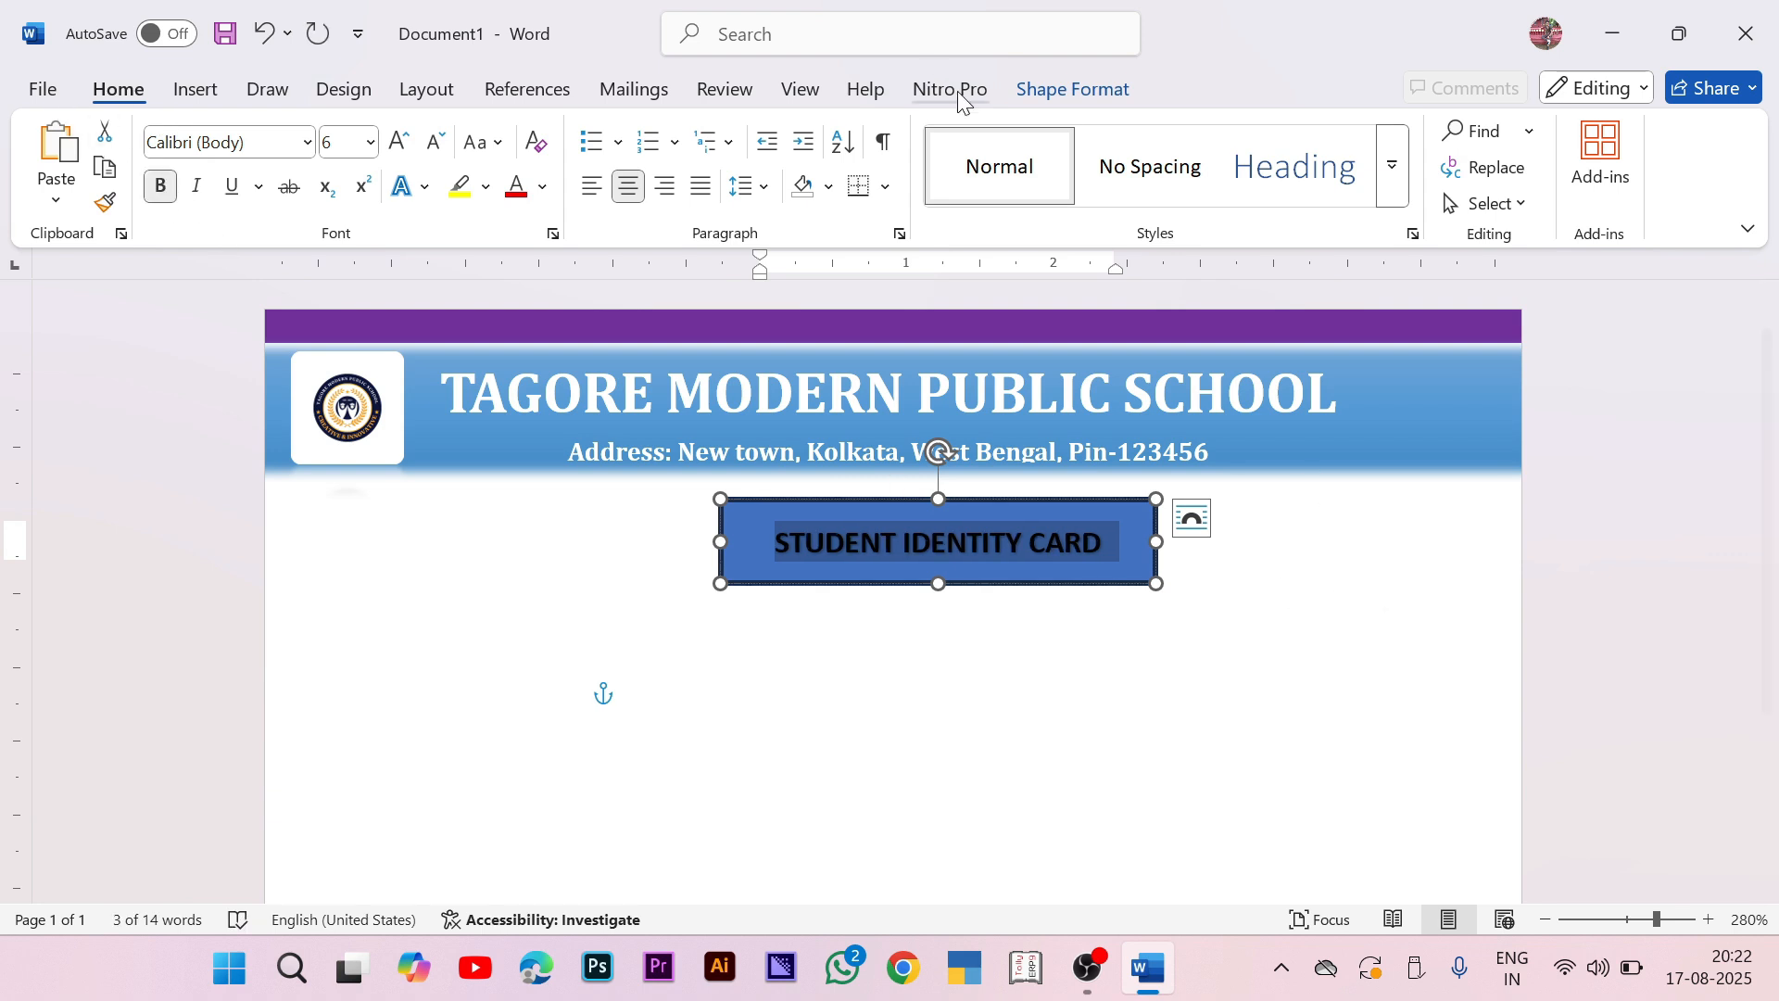
# Step: Give the label an intense gold shape style, then resize and centre it under the header
pyautogui.click(1073, 105)
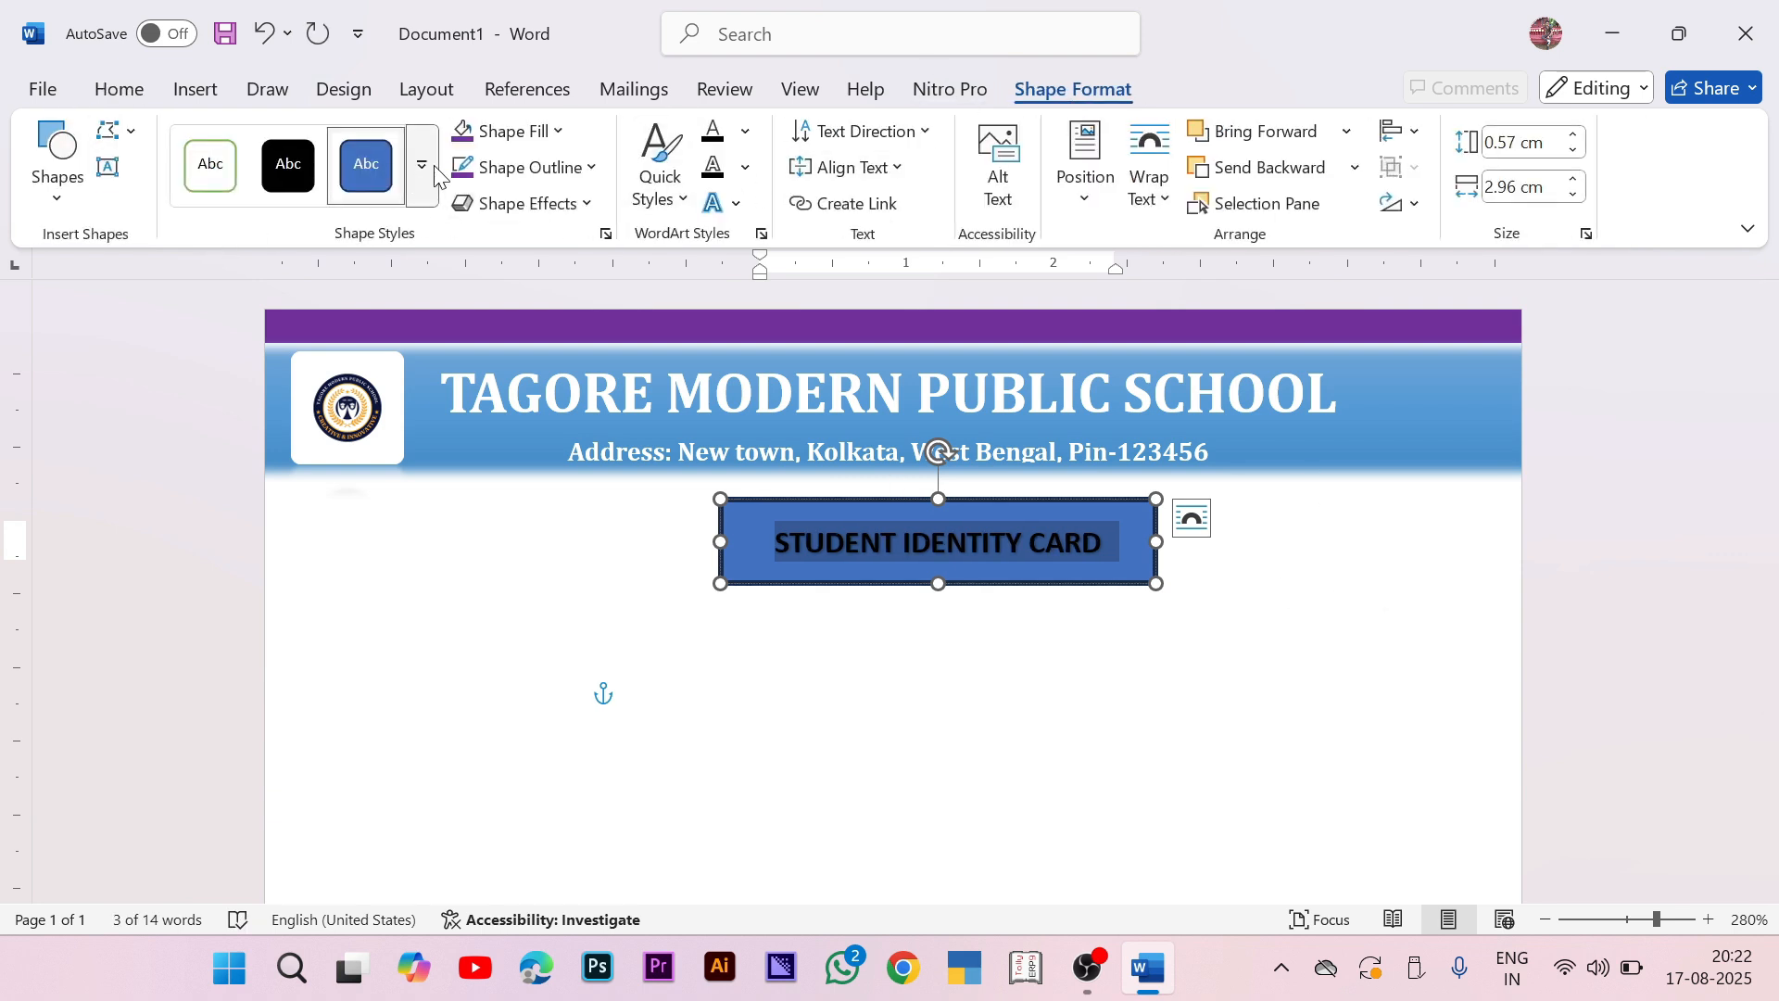
pyautogui.click(438, 185)
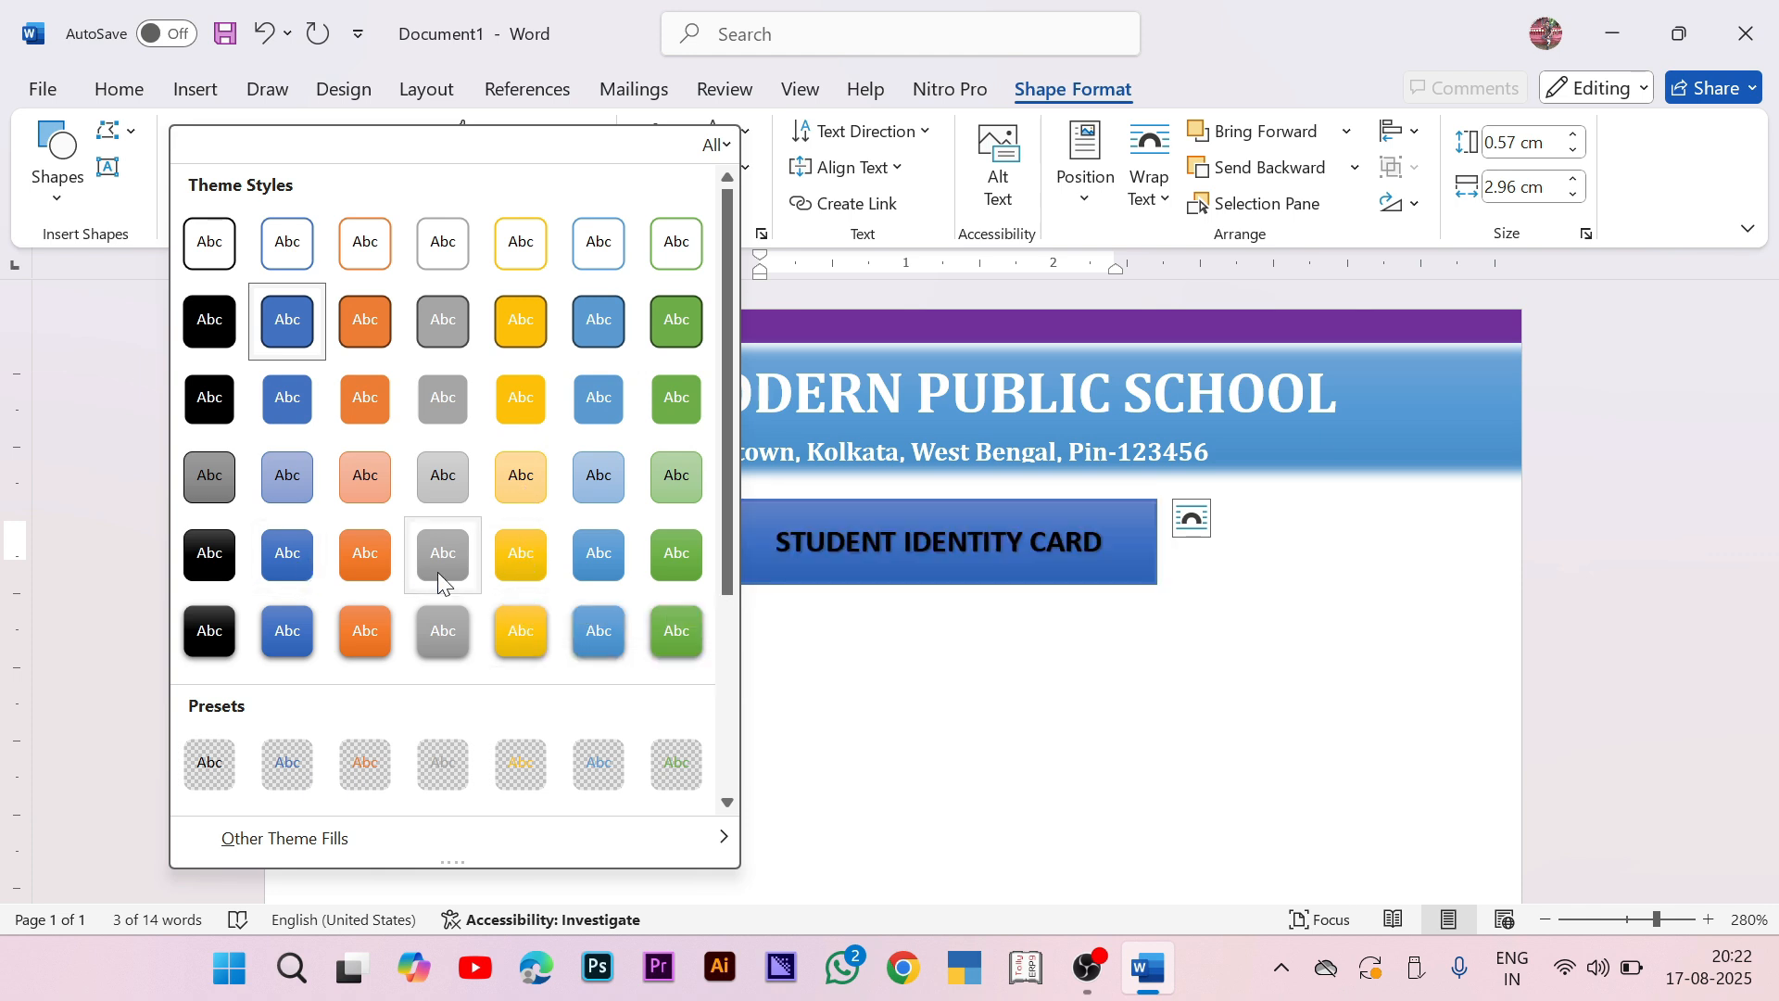
pyautogui.click(517, 628)
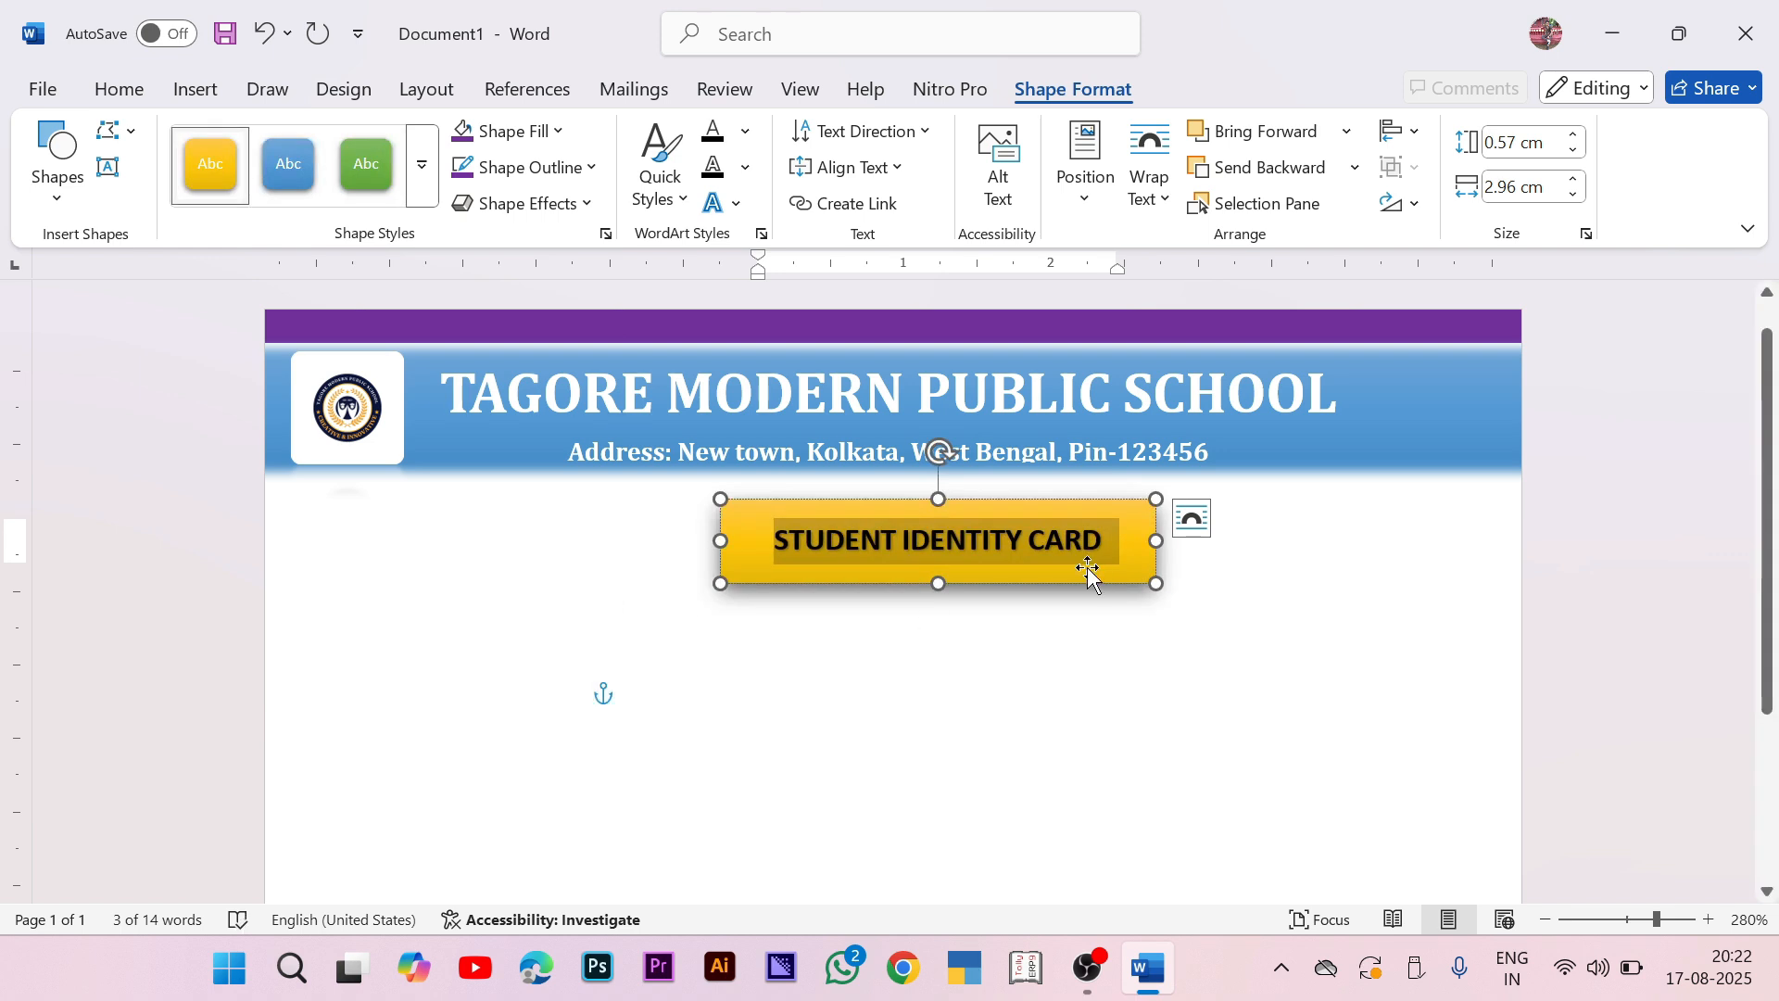
pyautogui.moveTo(1156, 587); pyautogui.dragTo(1157, 591)
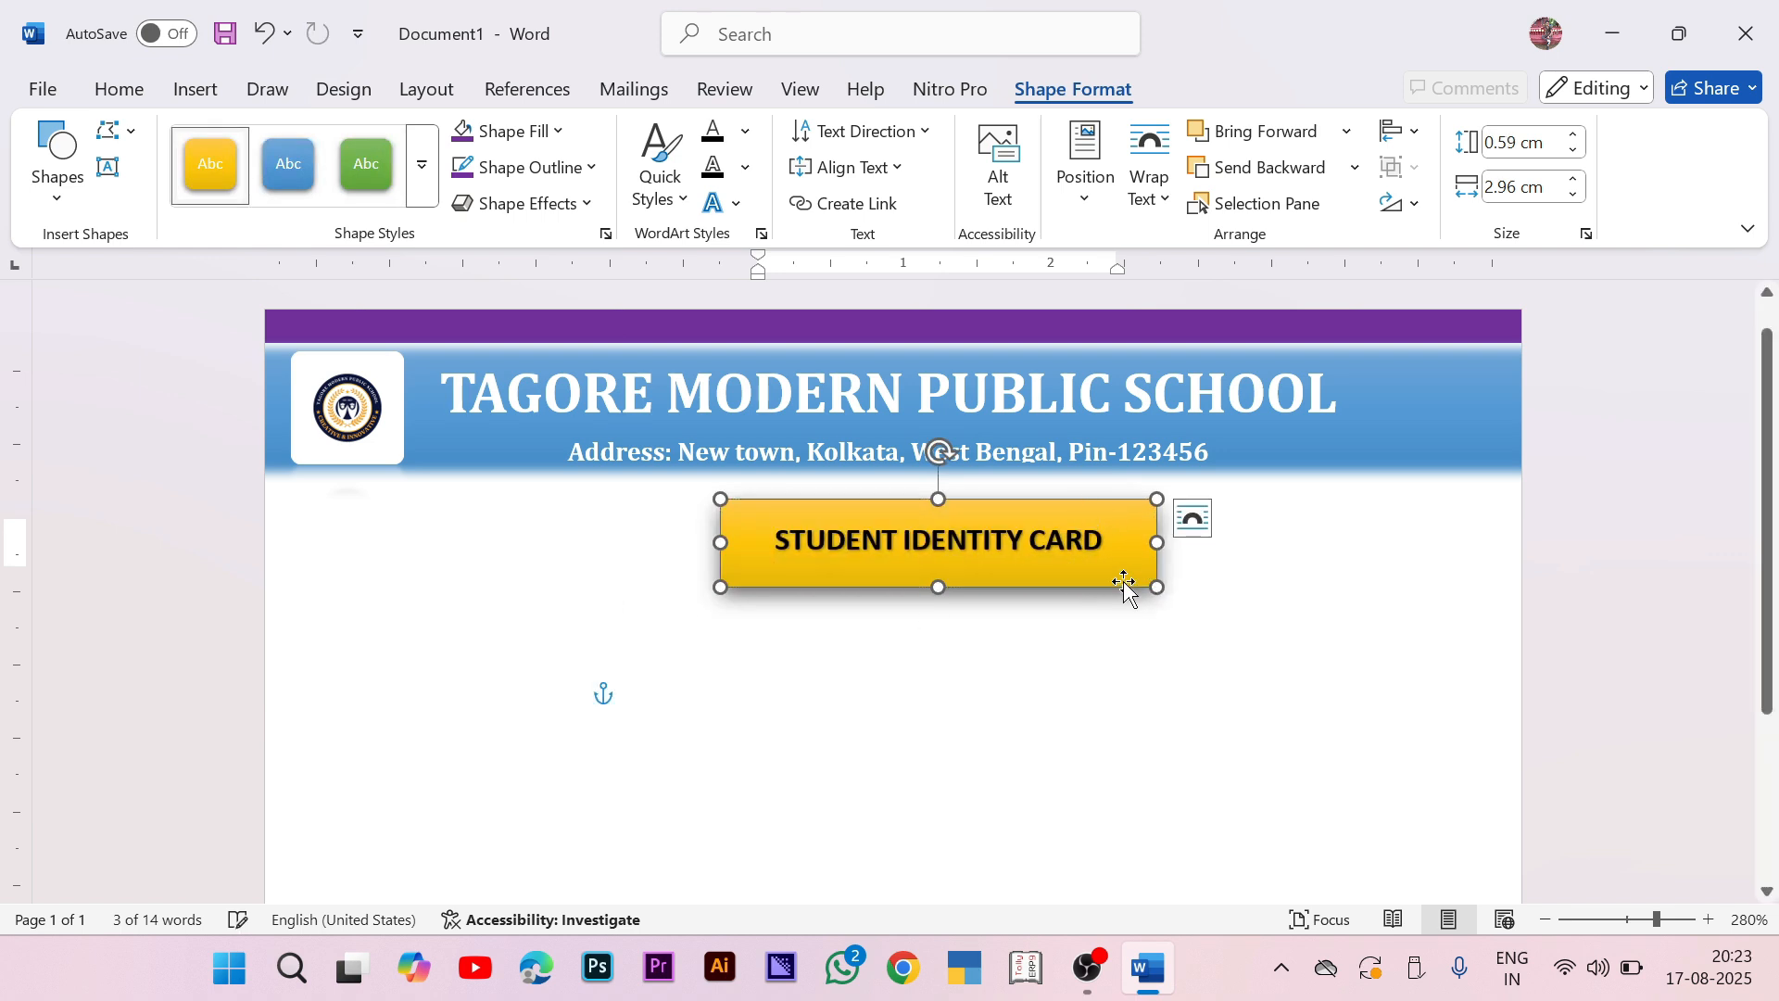
pyautogui.click(1219, 602)
pyautogui.click(1124, 579)
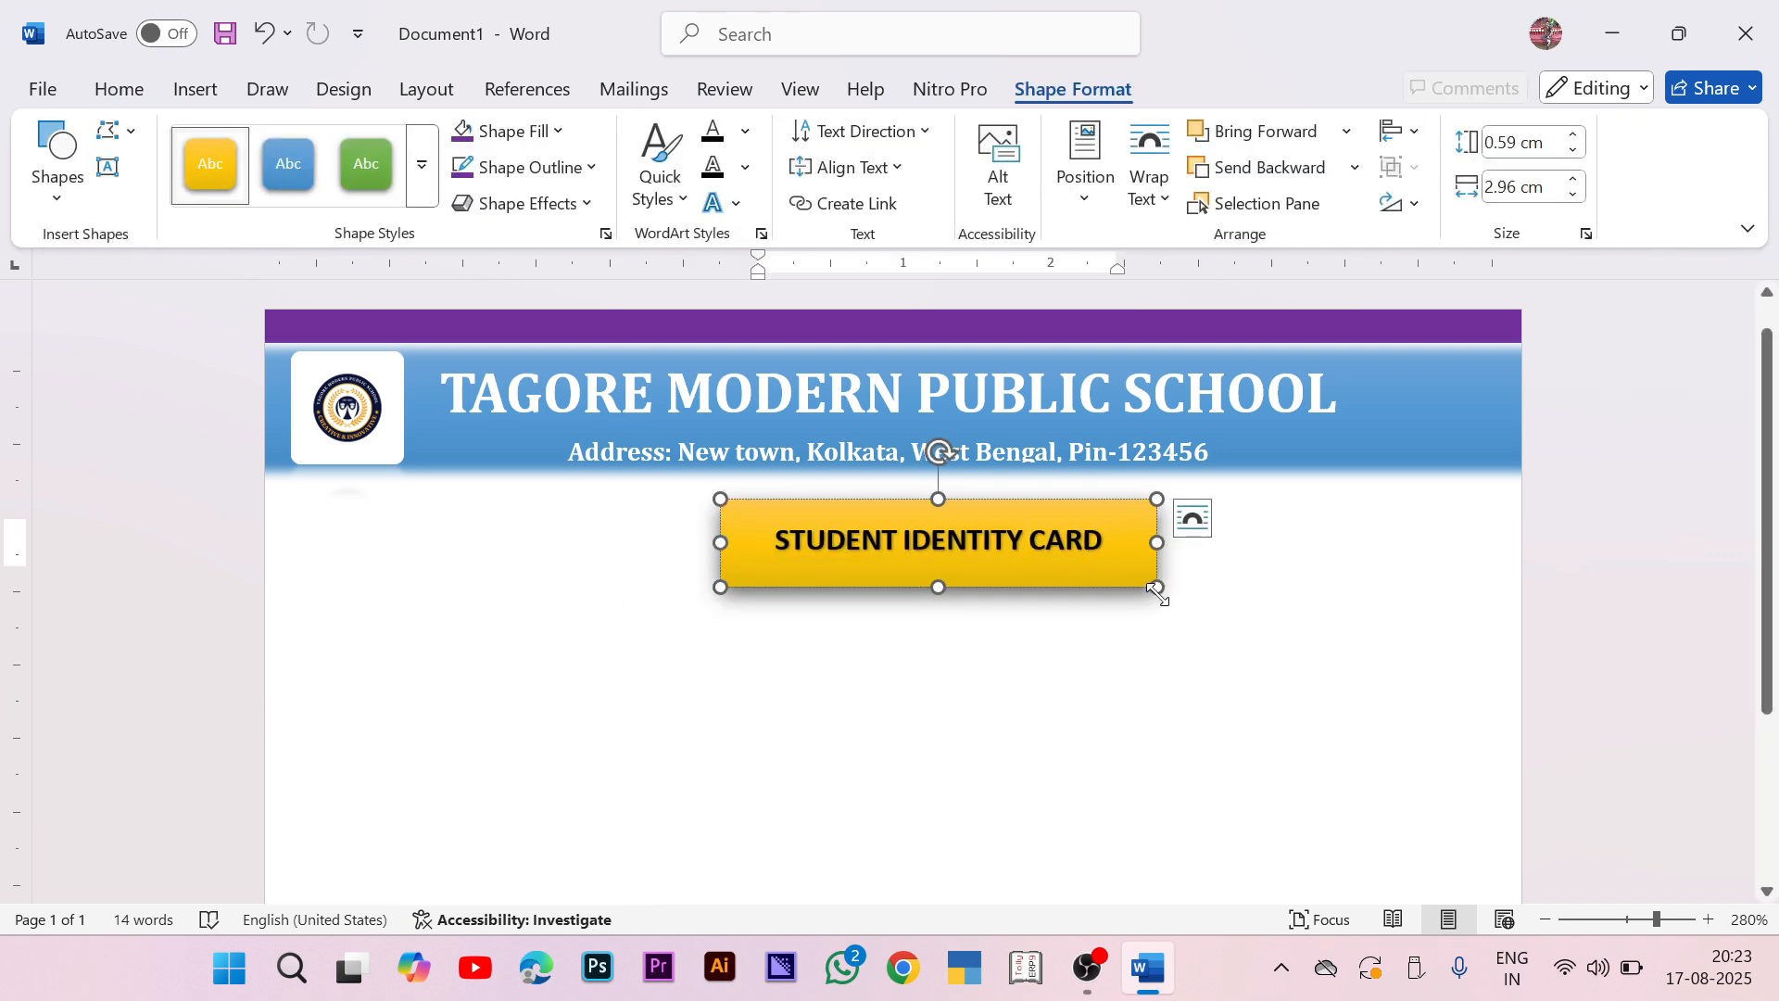
pyautogui.moveTo(1156, 587); pyautogui.dragTo(1119, 579)
pyautogui.moveTo(1016, 498); pyautogui.dragTo(984, 472)
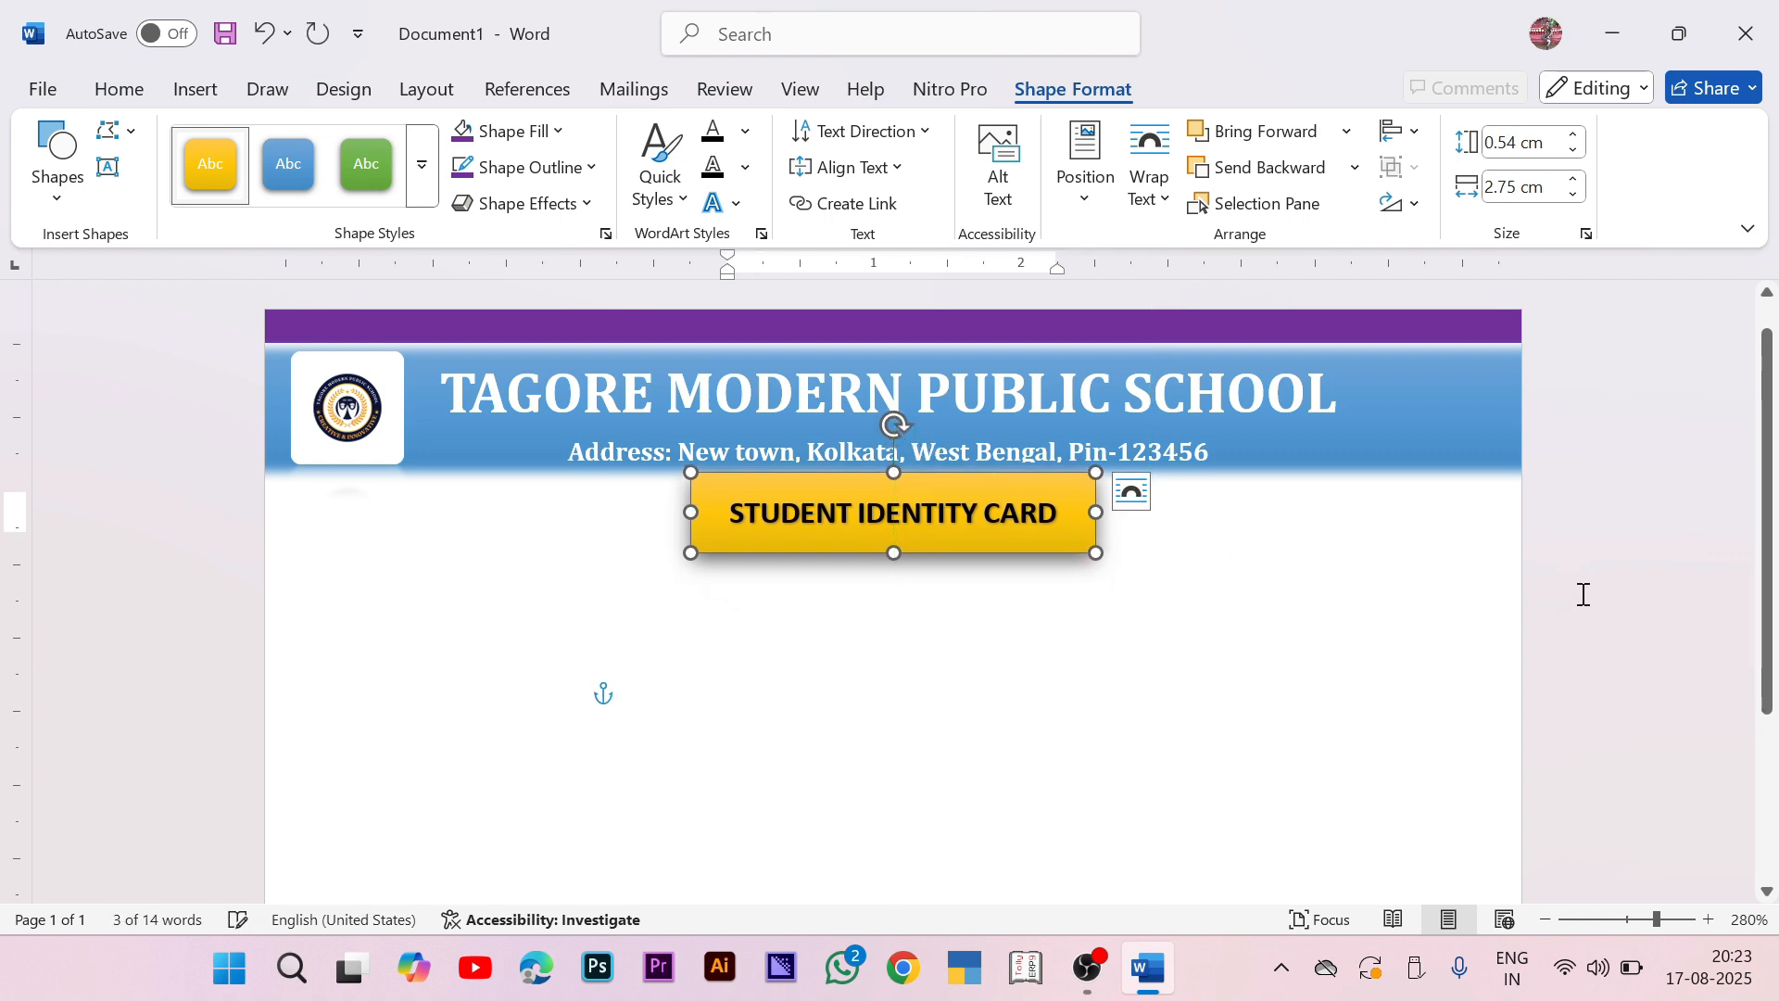
pyautogui.click(1582, 594)
pyautogui.scroll(-3, 608, 548)
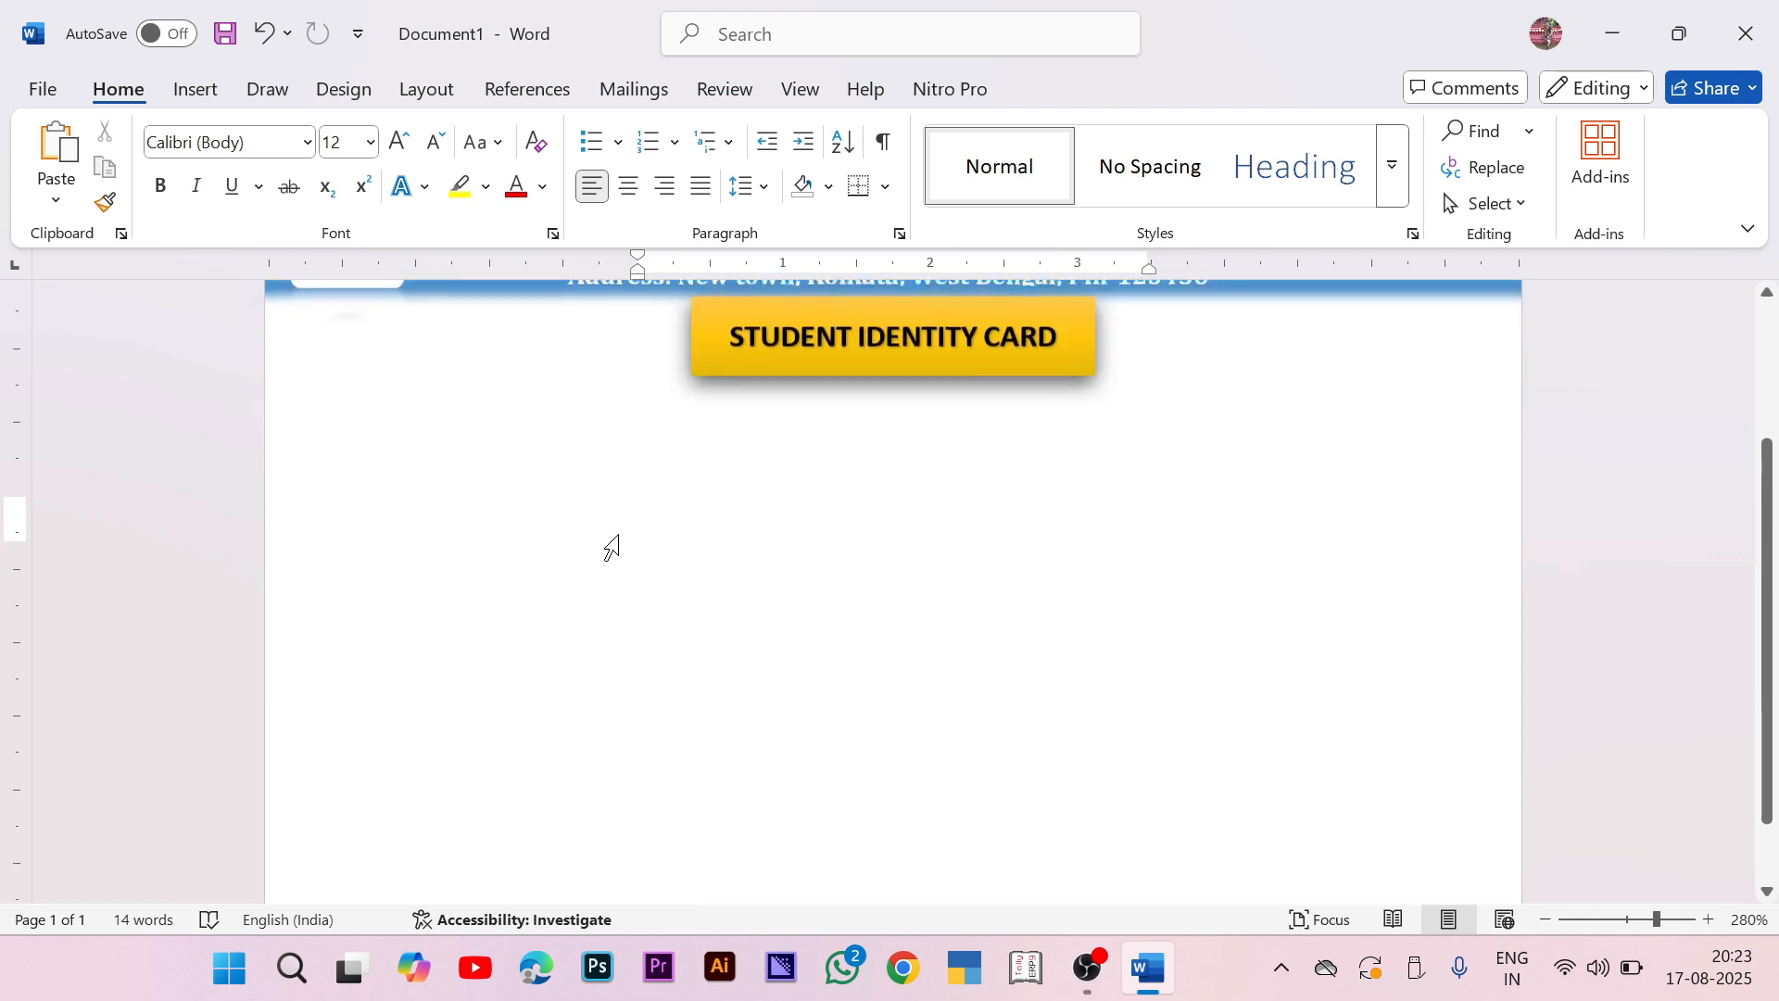
pyautogui.scroll(1, 605, 522)
pyautogui.scroll(3, 602, 509)
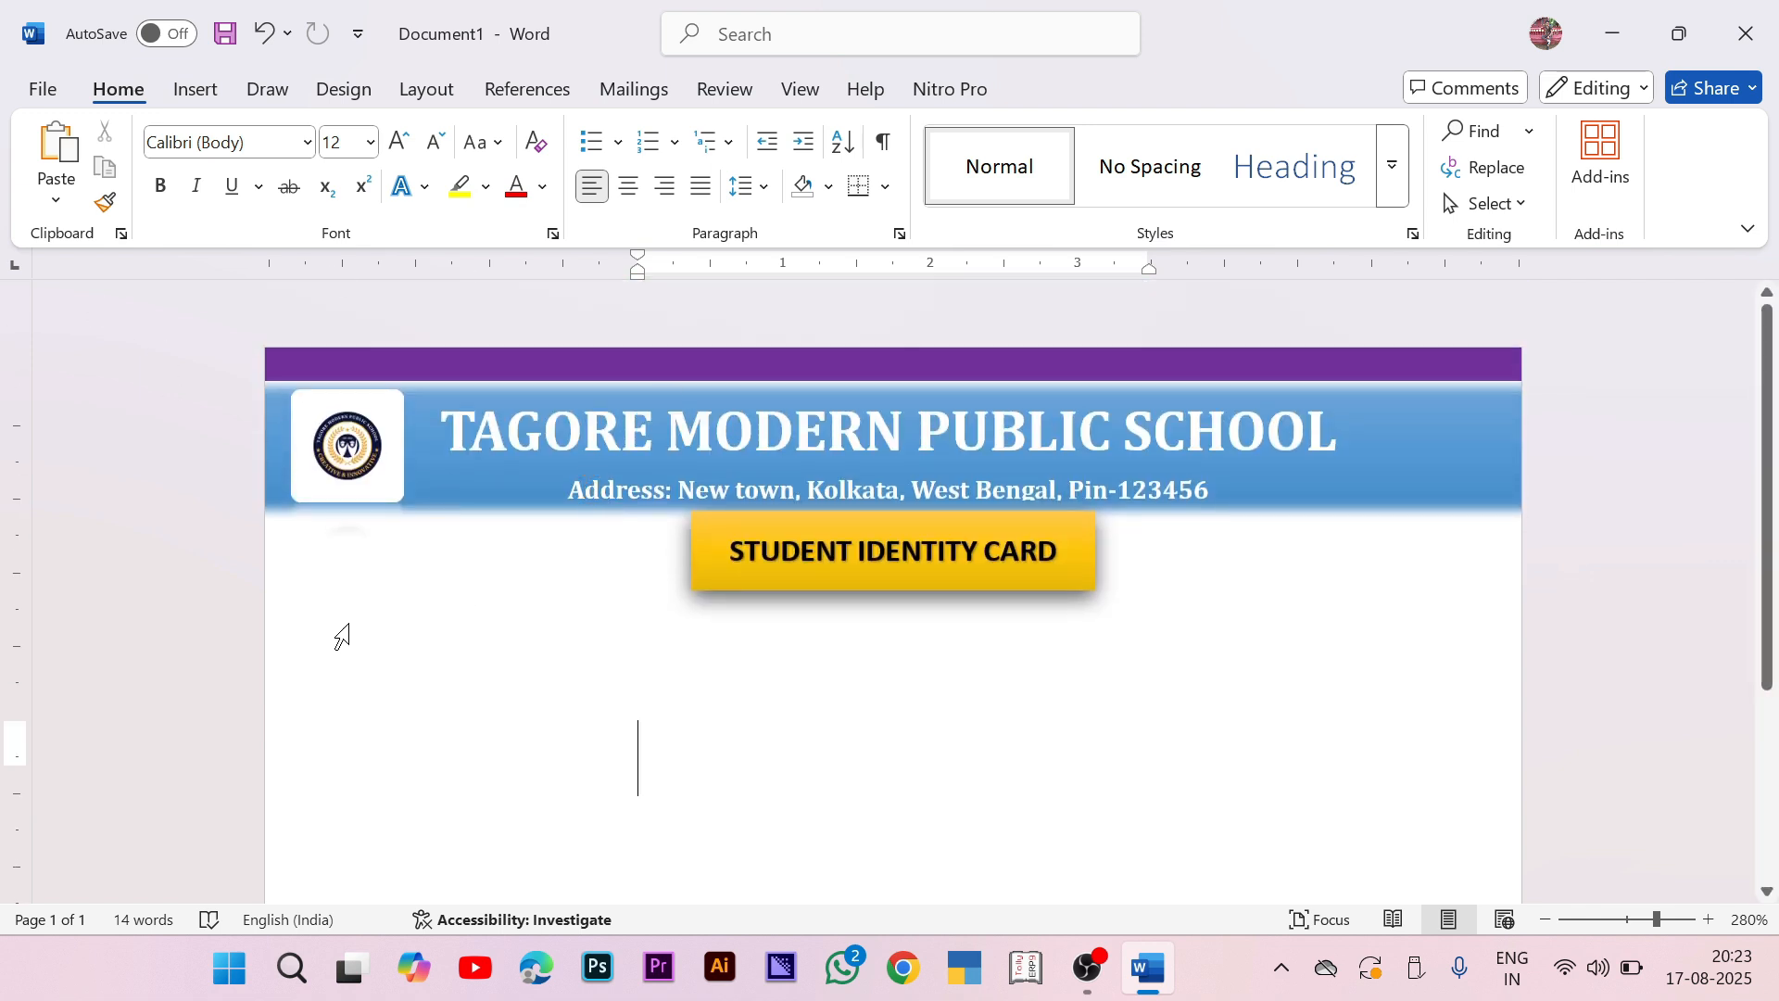
pyautogui.scroll(-3, 353, 485)
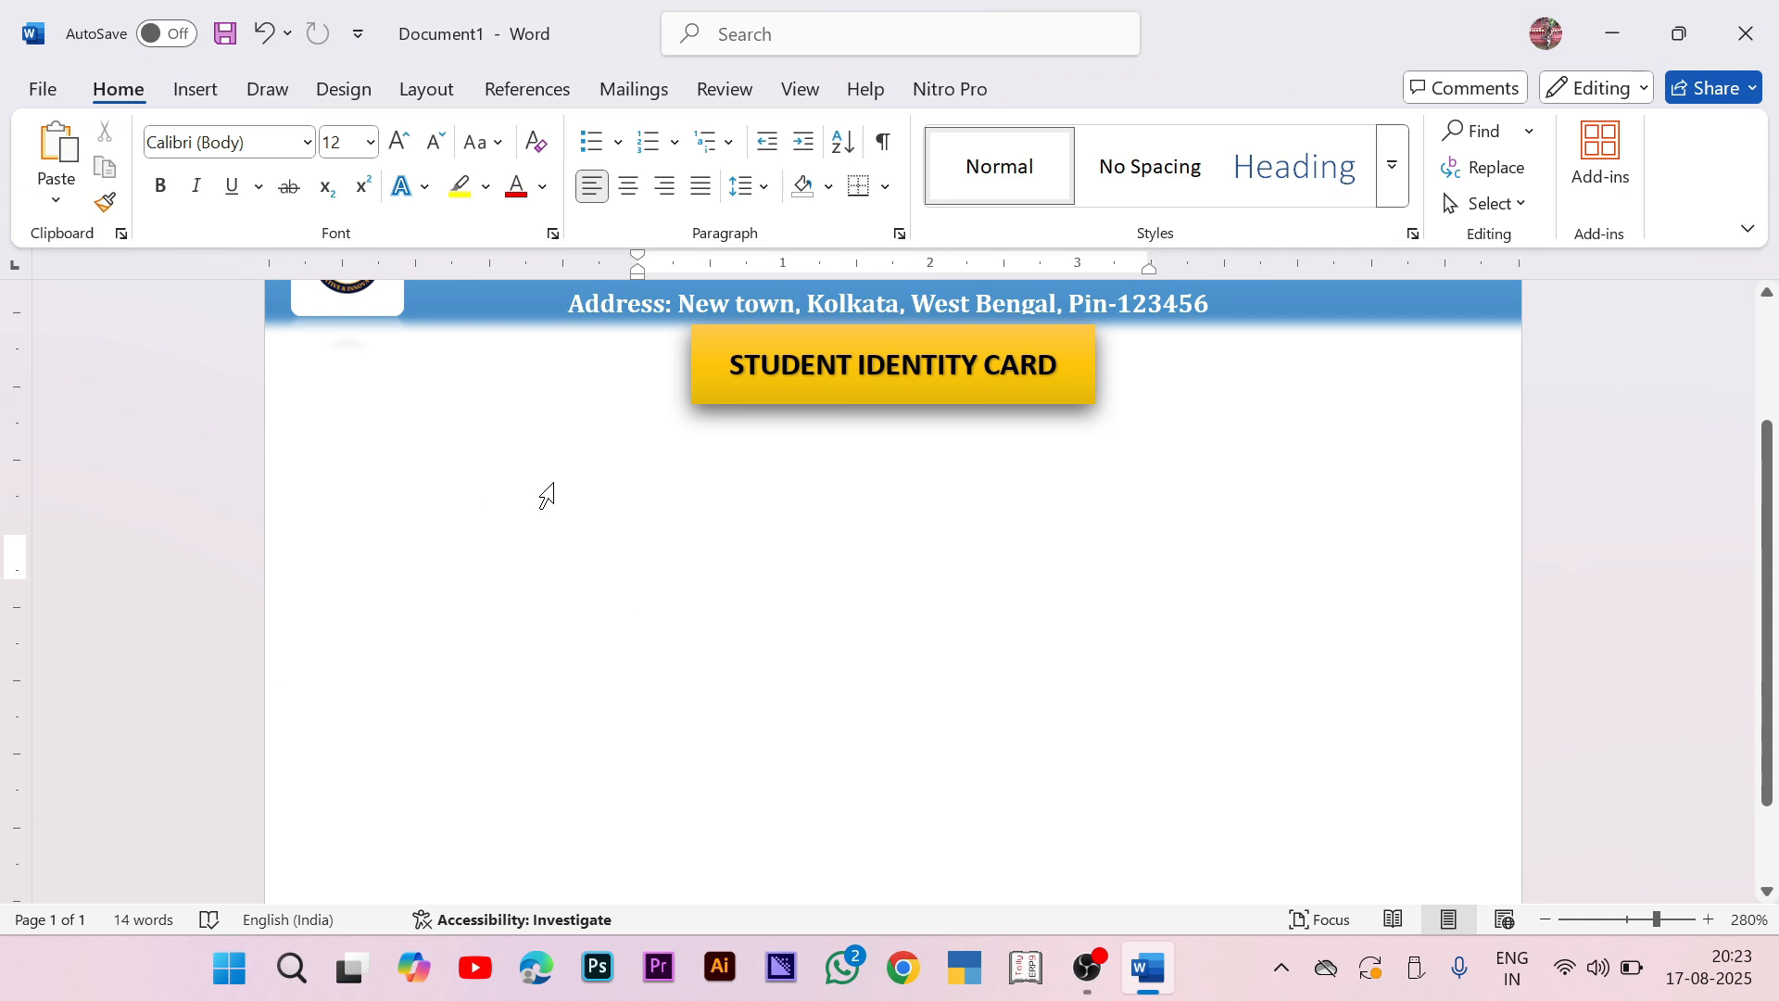
pyautogui.click(197, 92)
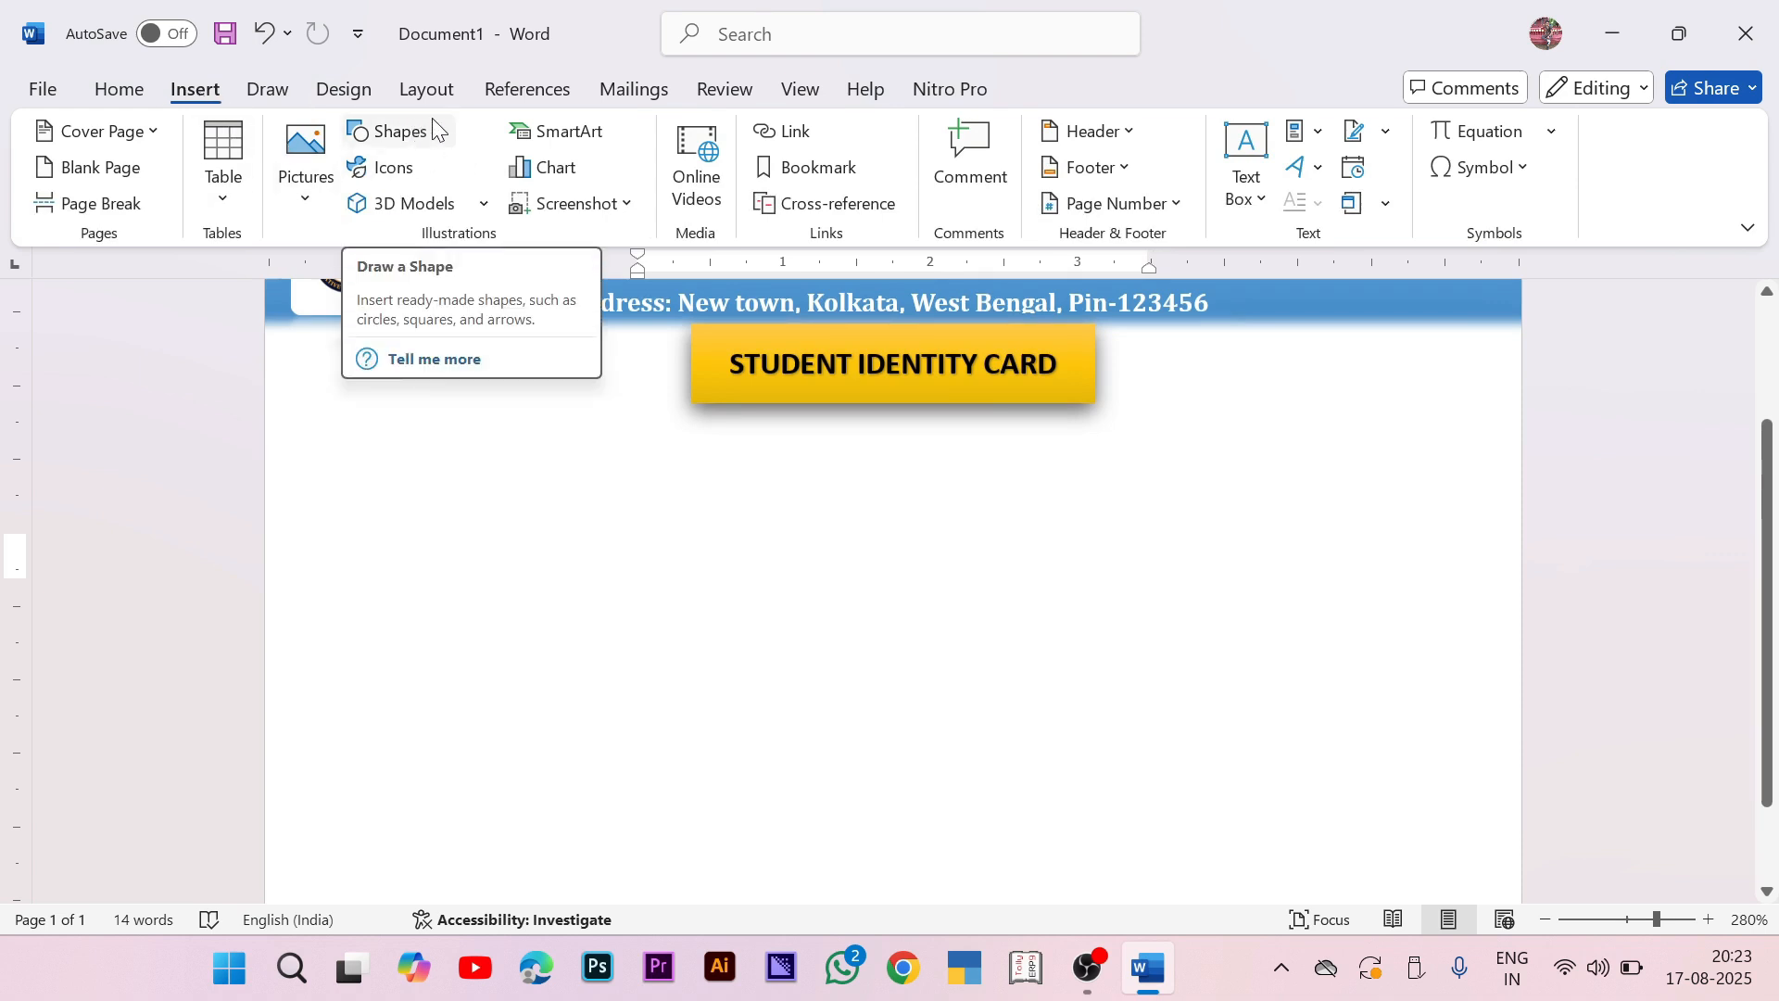
# Step: Insert the student photo from this computer and enlarge it
pyautogui.click(294, 174)
pyautogui.click(389, 284)
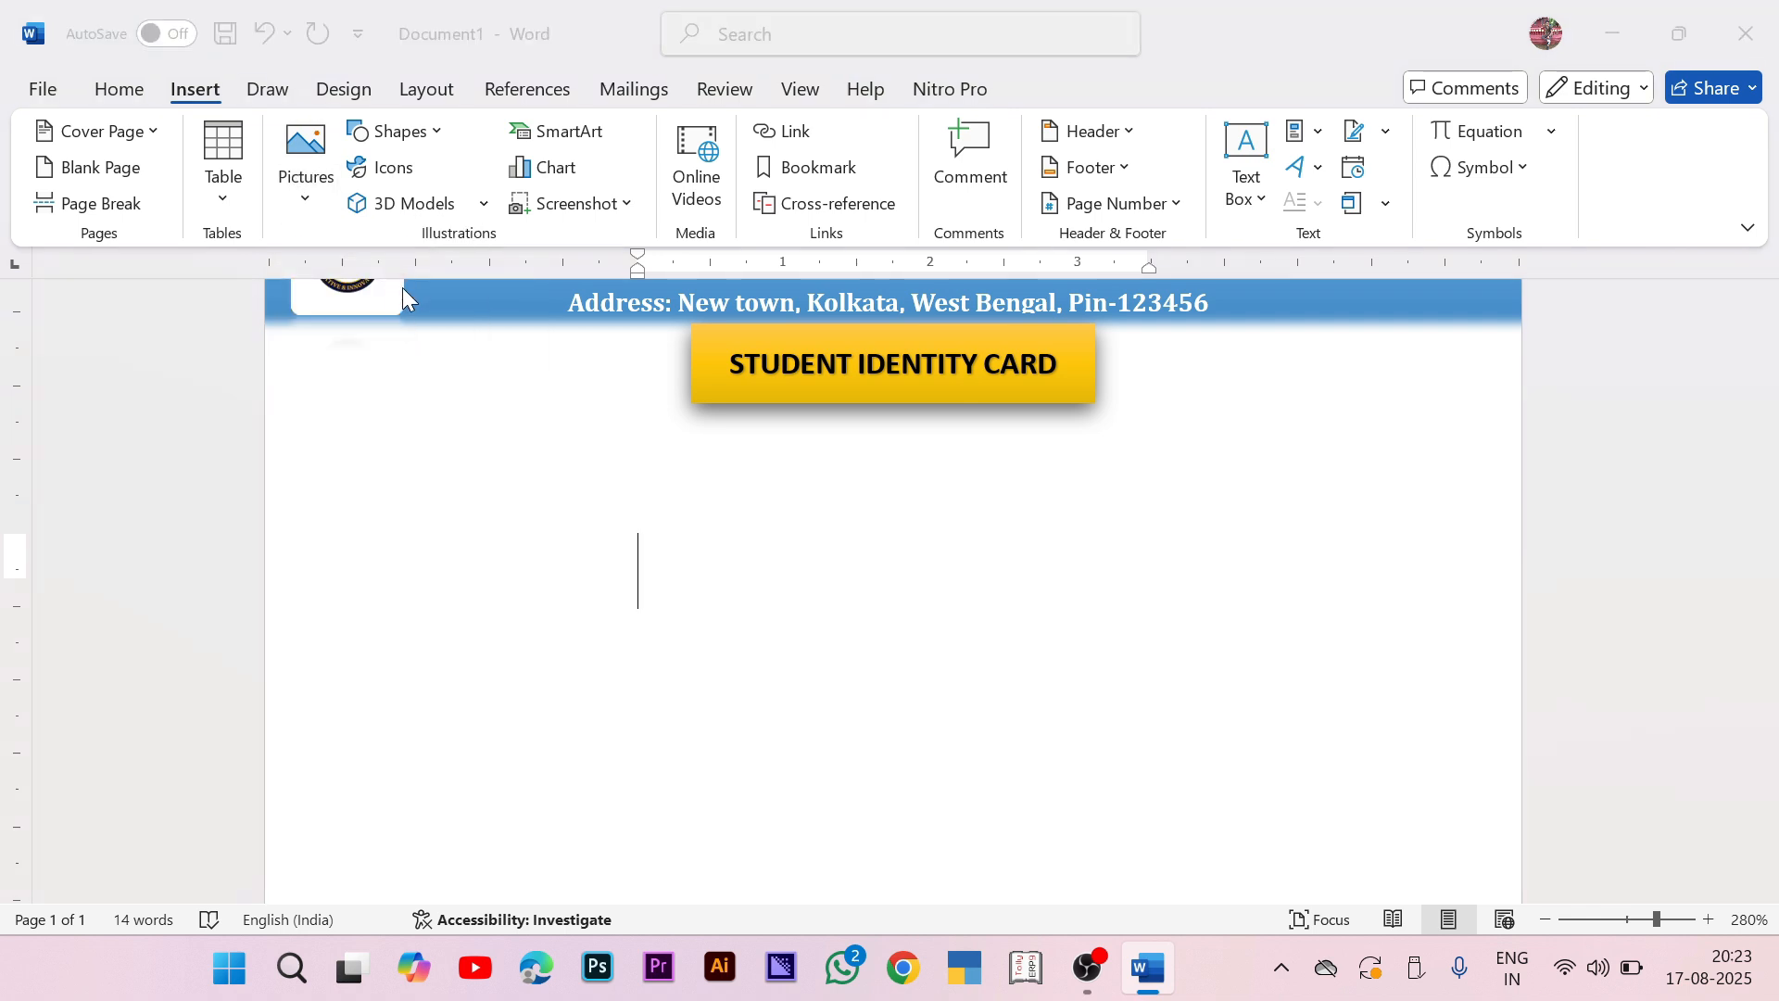
pyautogui.click(380, 306)
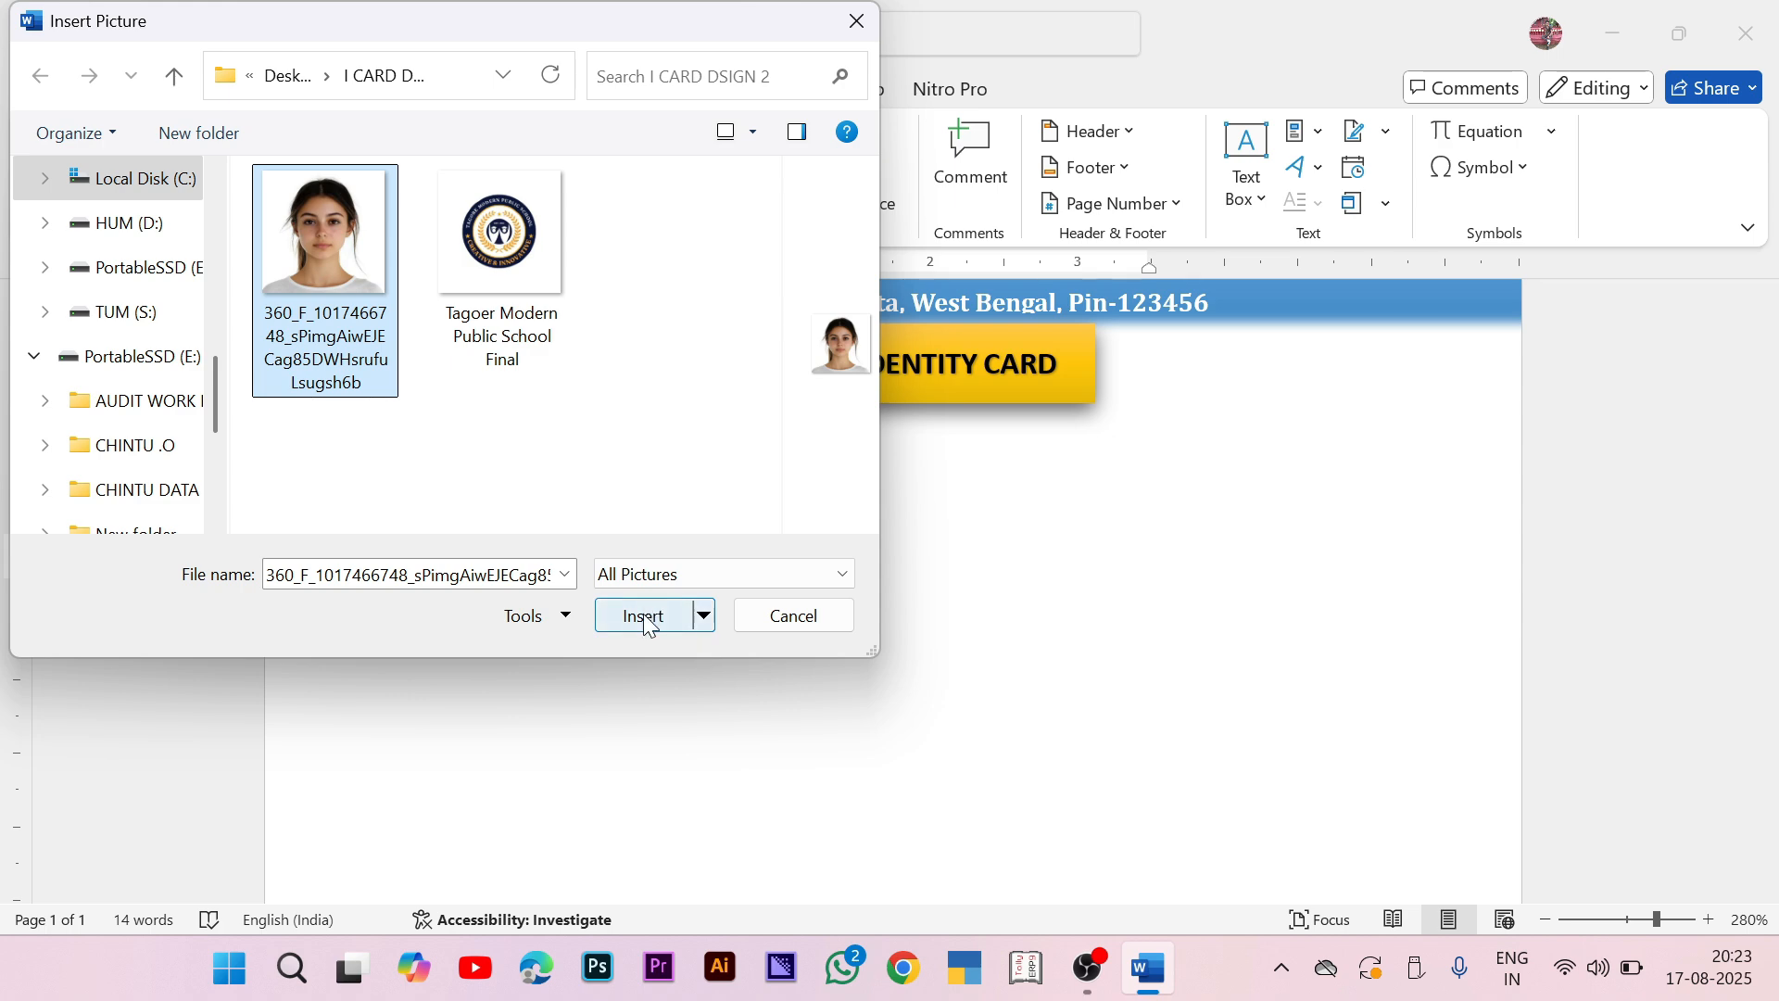
pyautogui.click(645, 616)
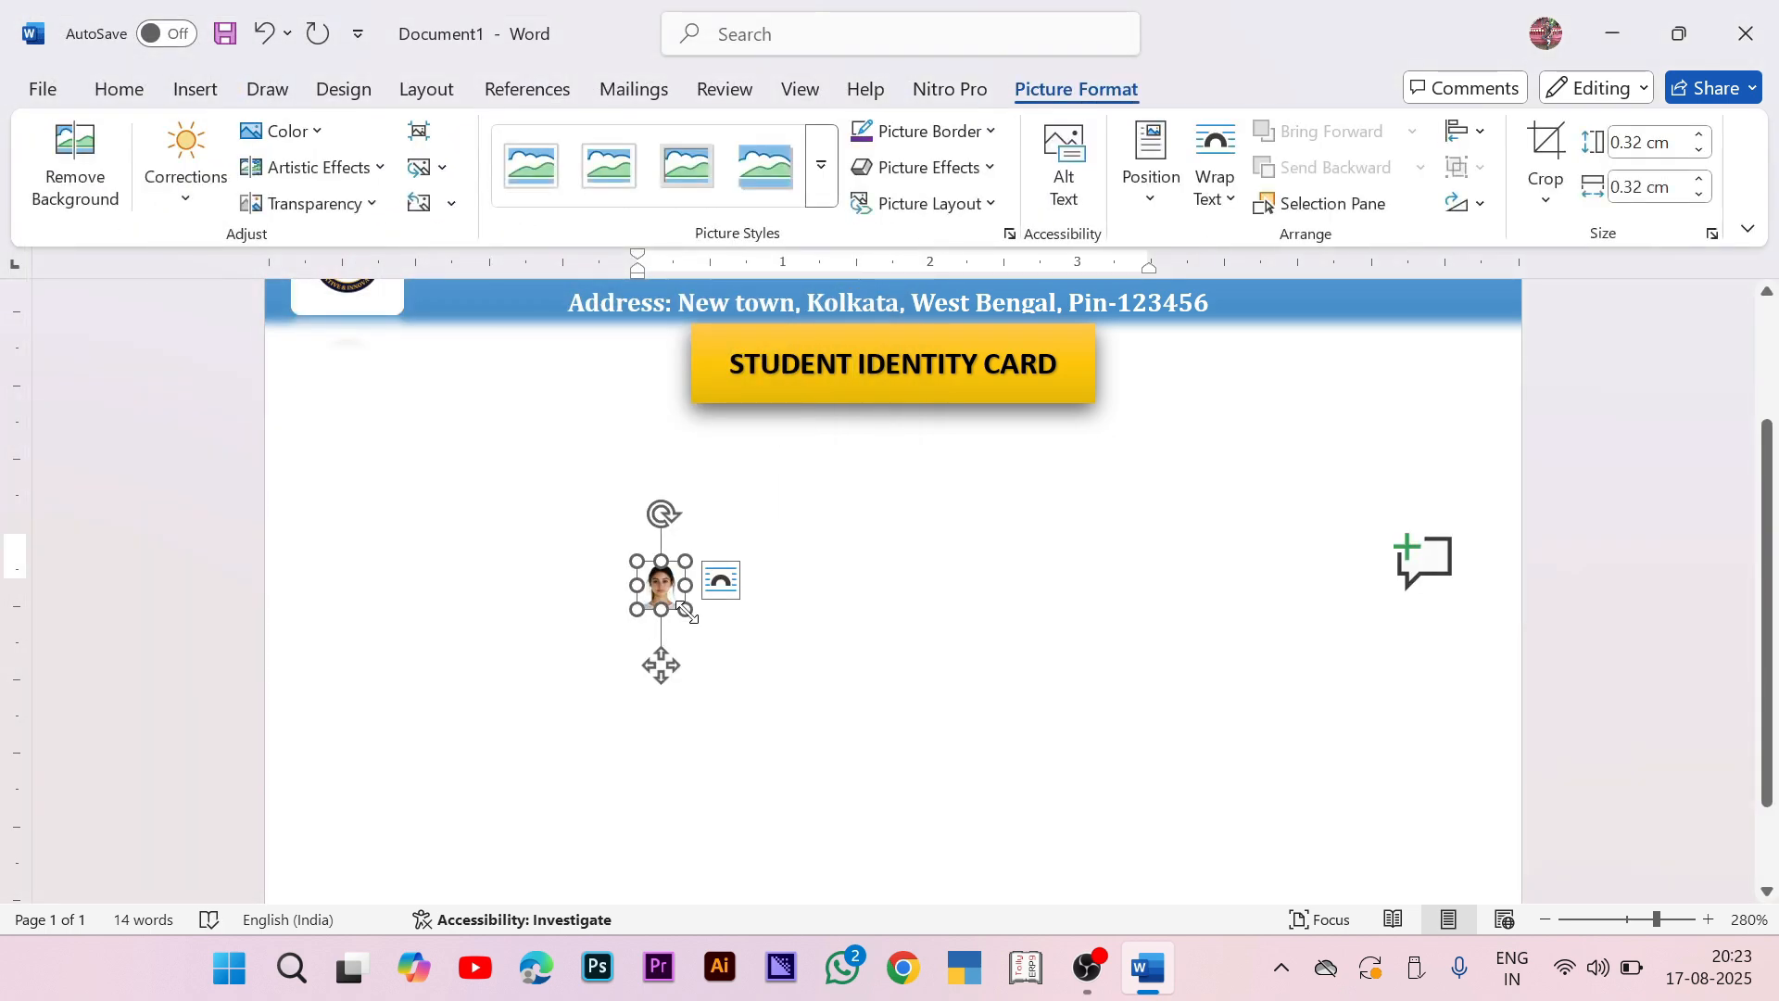
pyautogui.moveTo(685, 608); pyautogui.dragTo(834, 735)
pyautogui.moveTo(739, 653); pyautogui.dragTo(481, 540)
# Step: Float the photo in front of text and apply a reflection picture style
pyautogui.click(867, 556)
pyautogui.click(1088, 752)
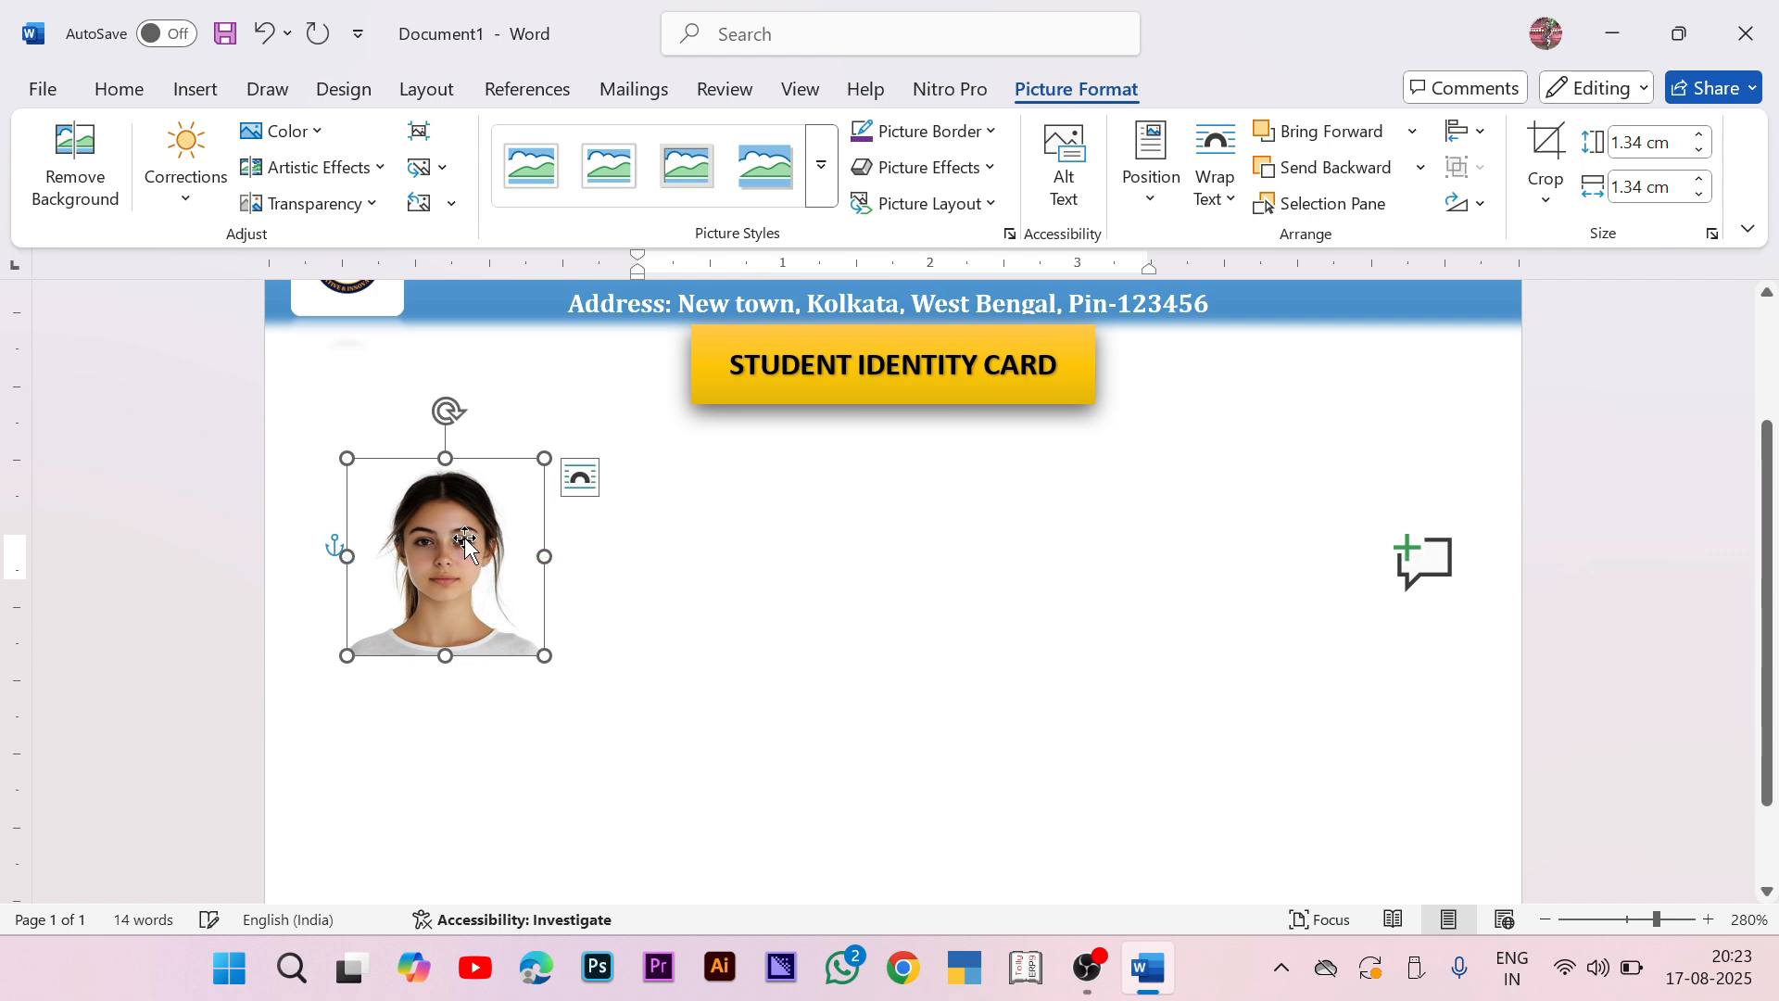
pyautogui.click(830, 175)
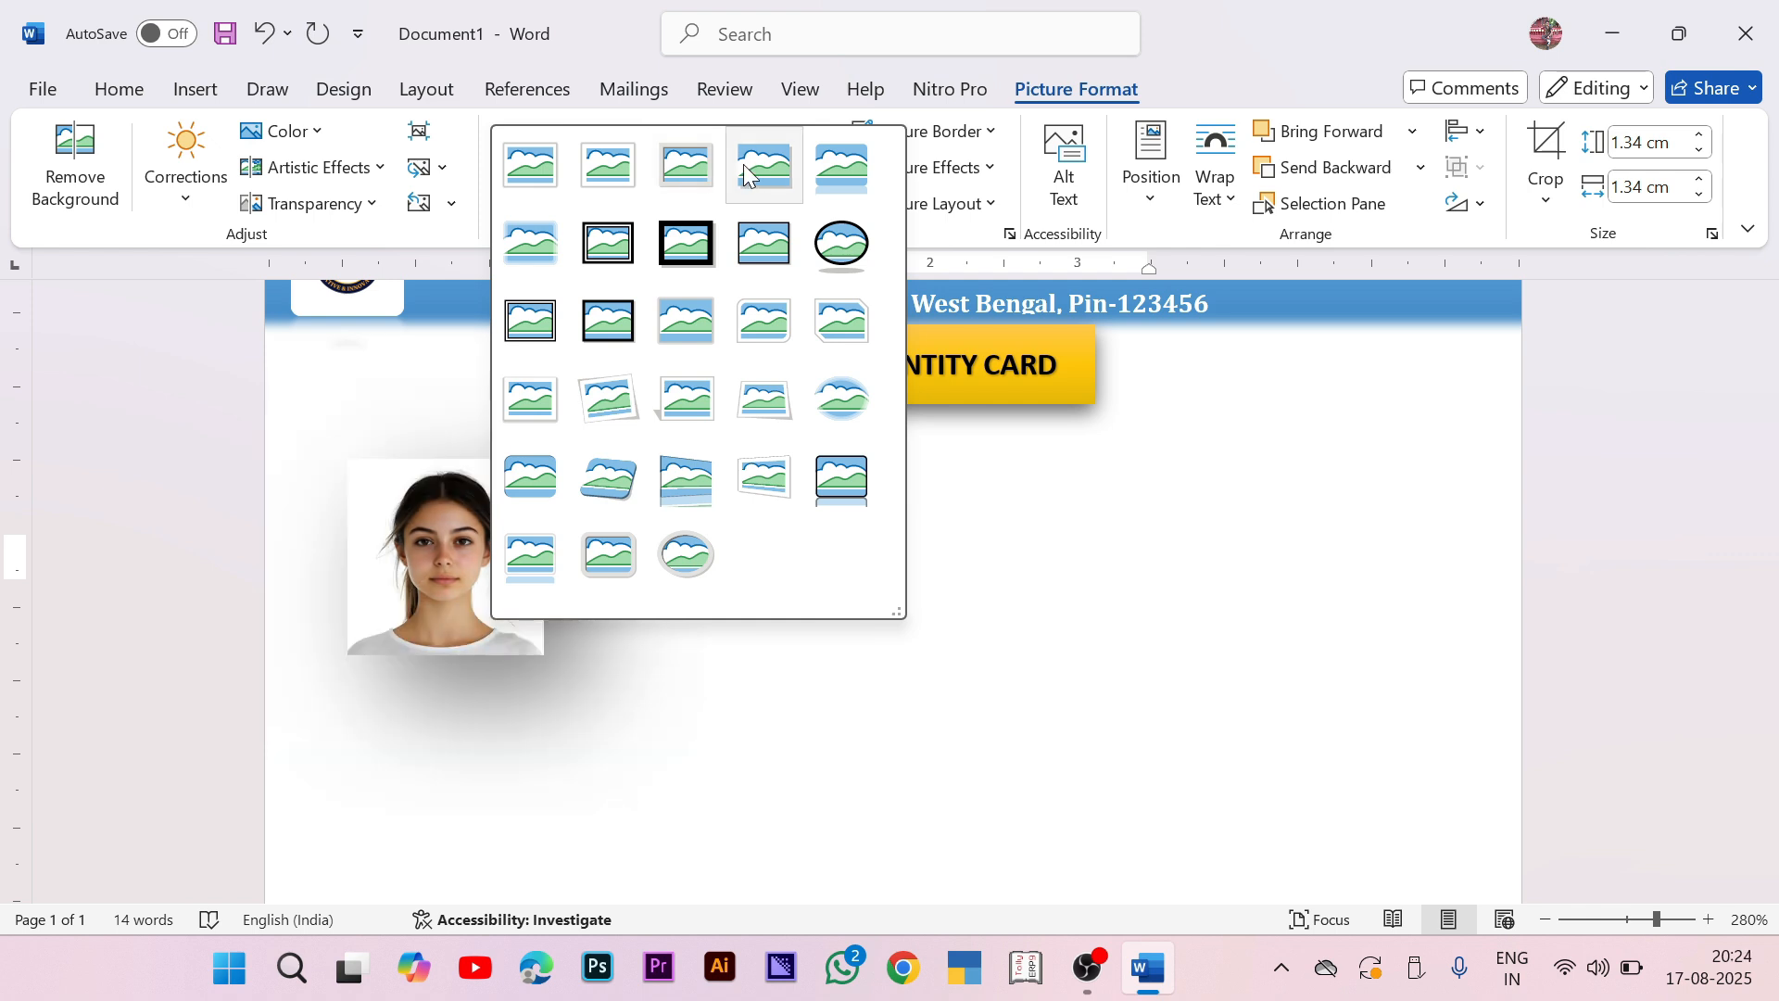
pyautogui.click(842, 176)
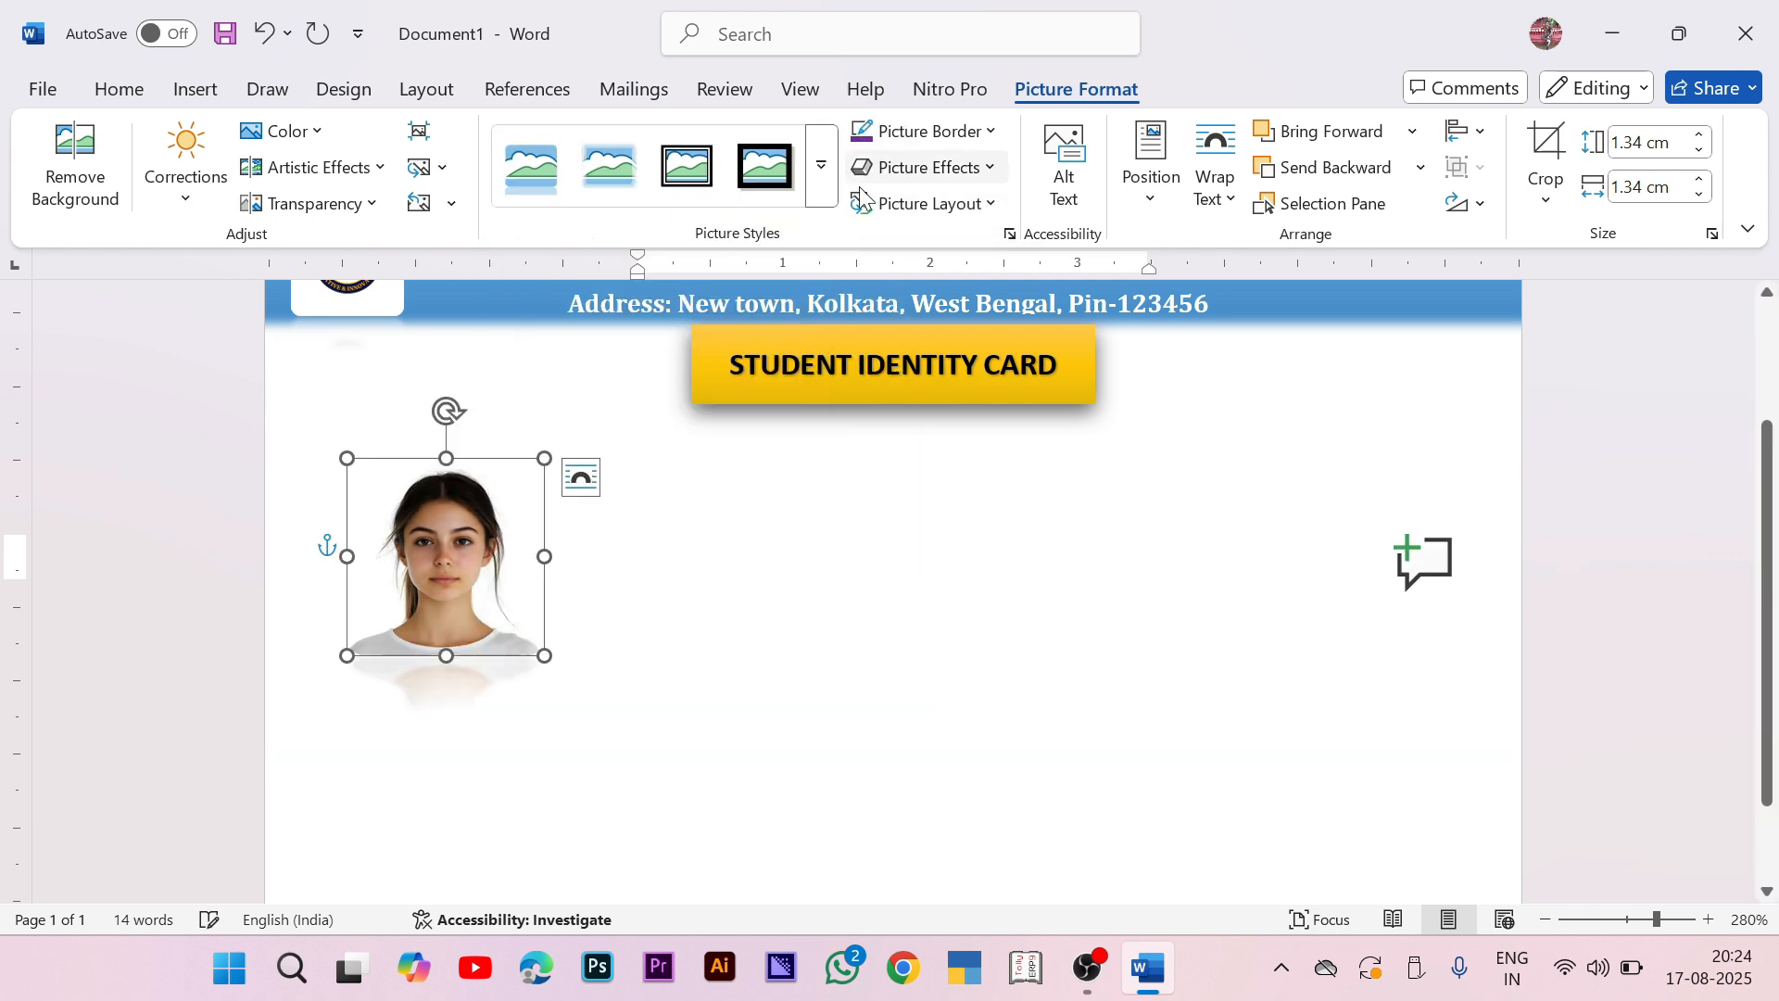
pyautogui.click(862, 542)
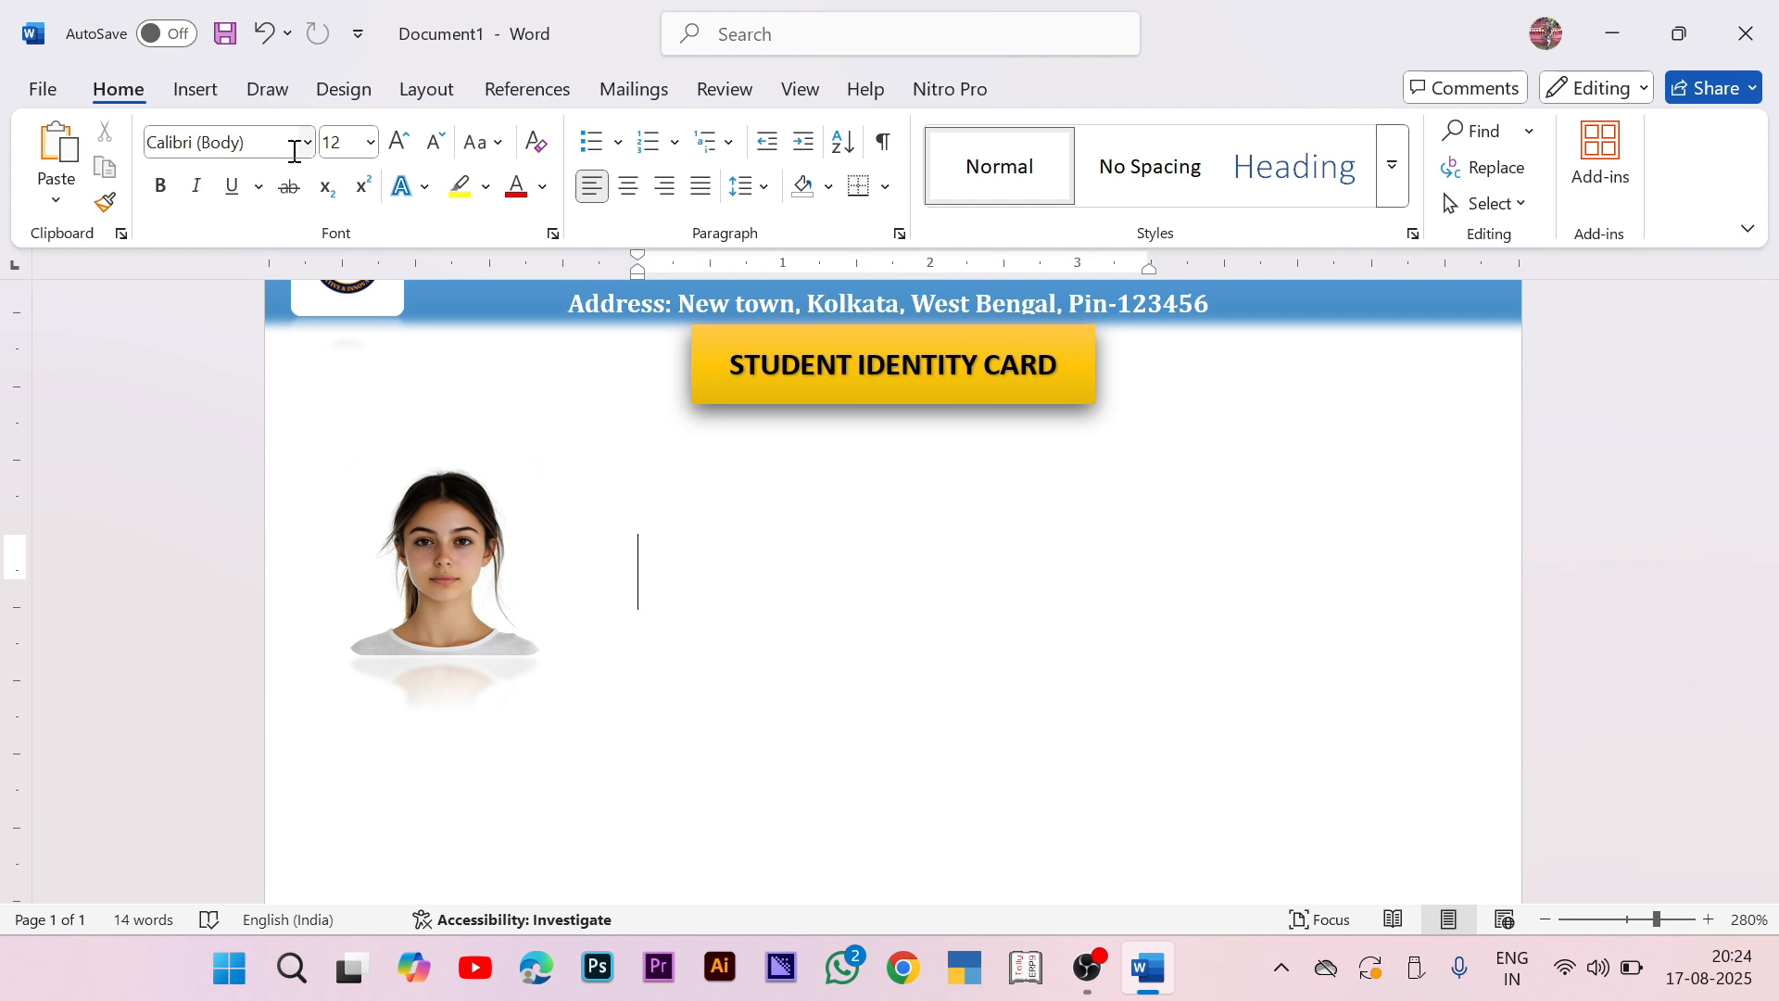
# Step: Draw a rectangle to the right of the photo and make it accept text
pyautogui.click(189, 92)
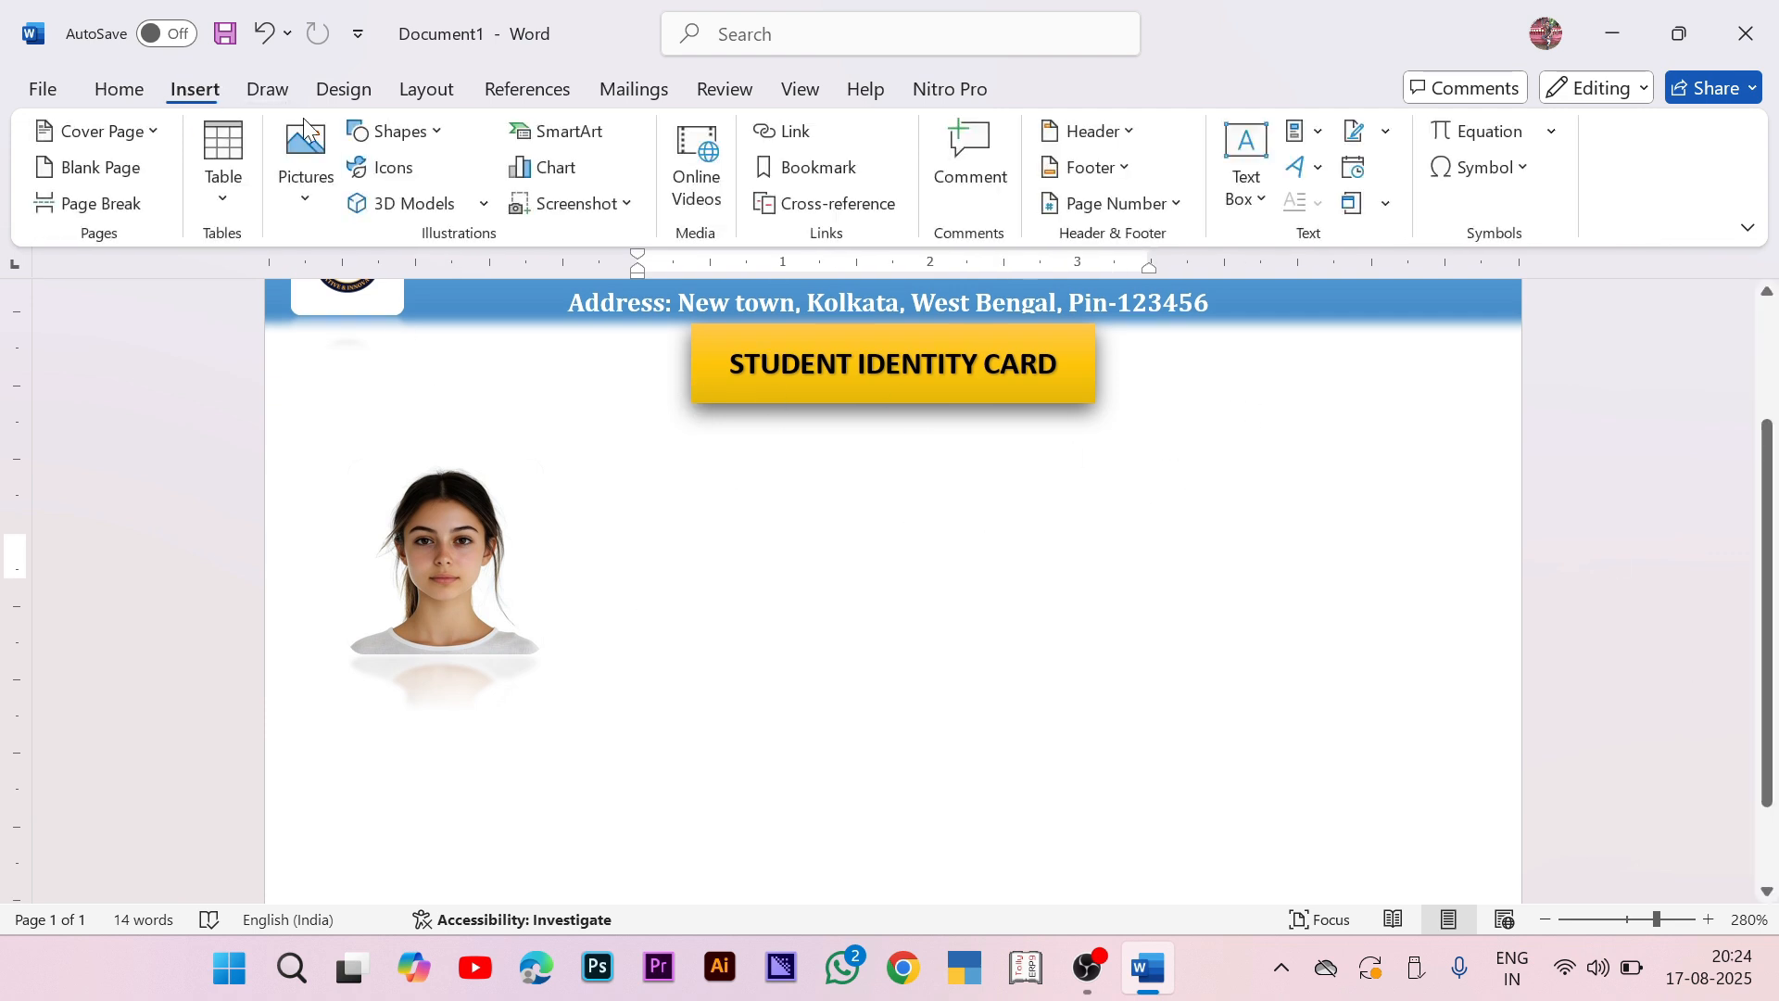
pyautogui.click(416, 139)
pyautogui.click(498, 198)
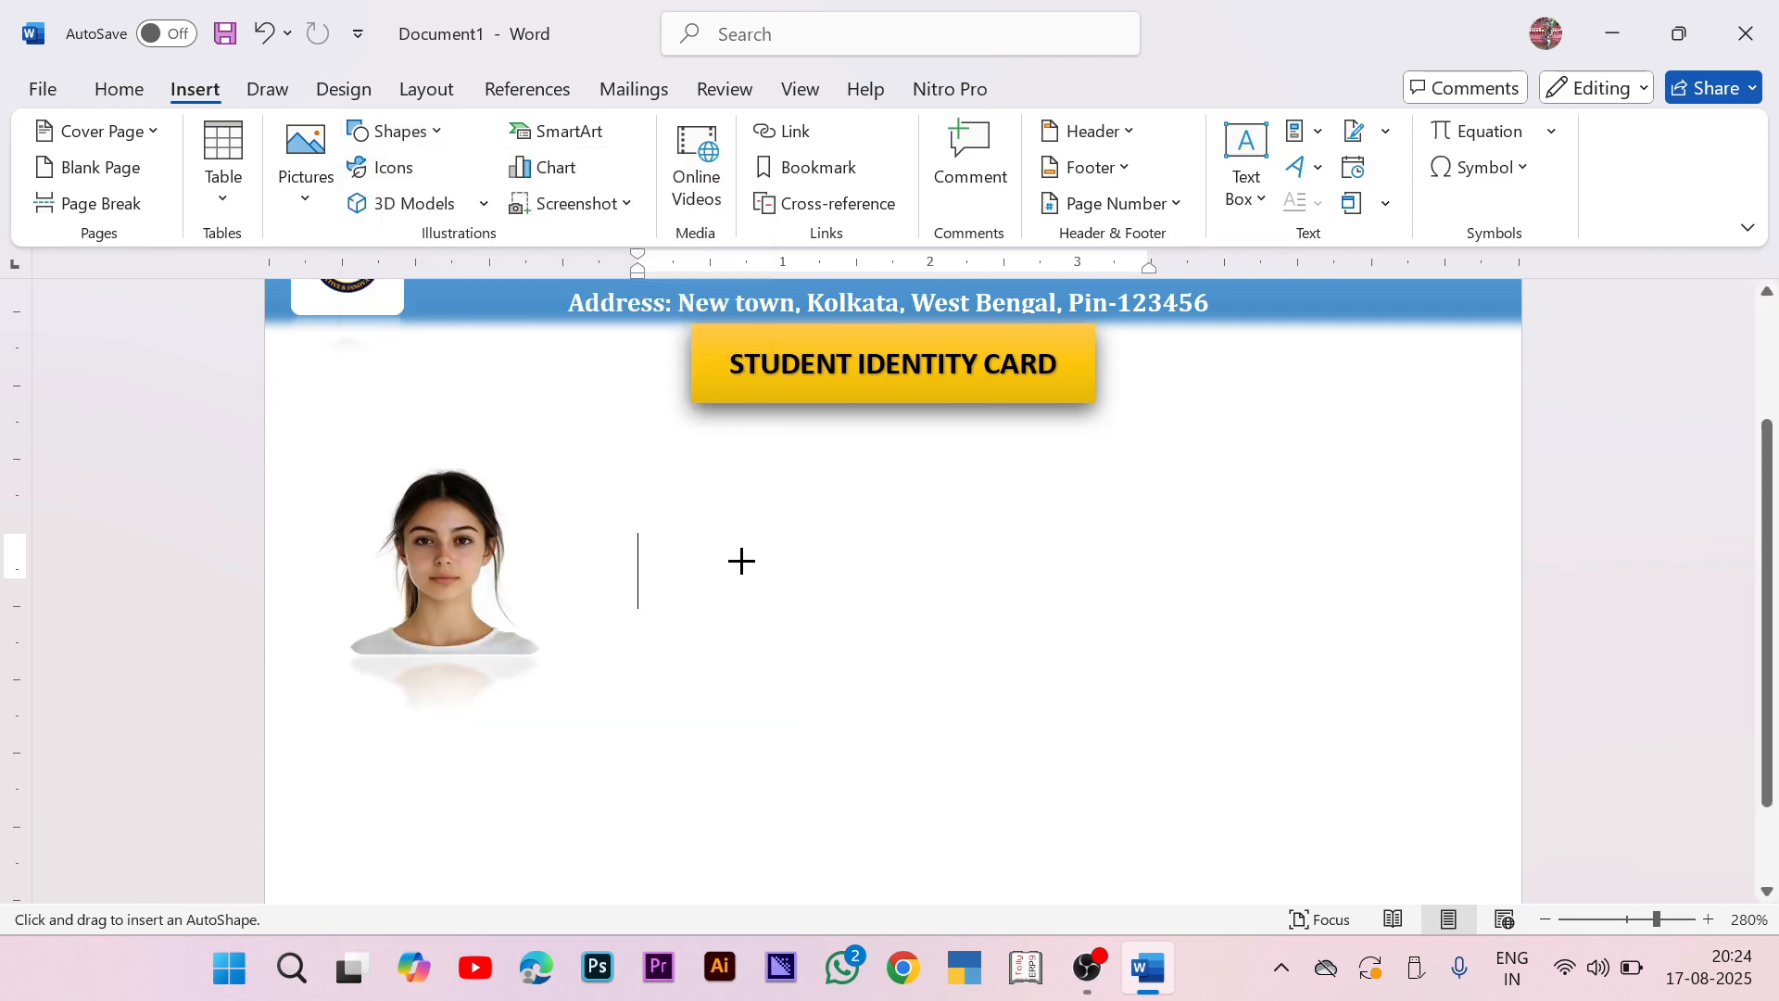
pyautogui.moveTo(658, 436)
pyautogui.mouseDown()
pyautogui.moveTo(1116, 794)
pyautogui.moveTo(1638, 855)
pyautogui.mouseUp()
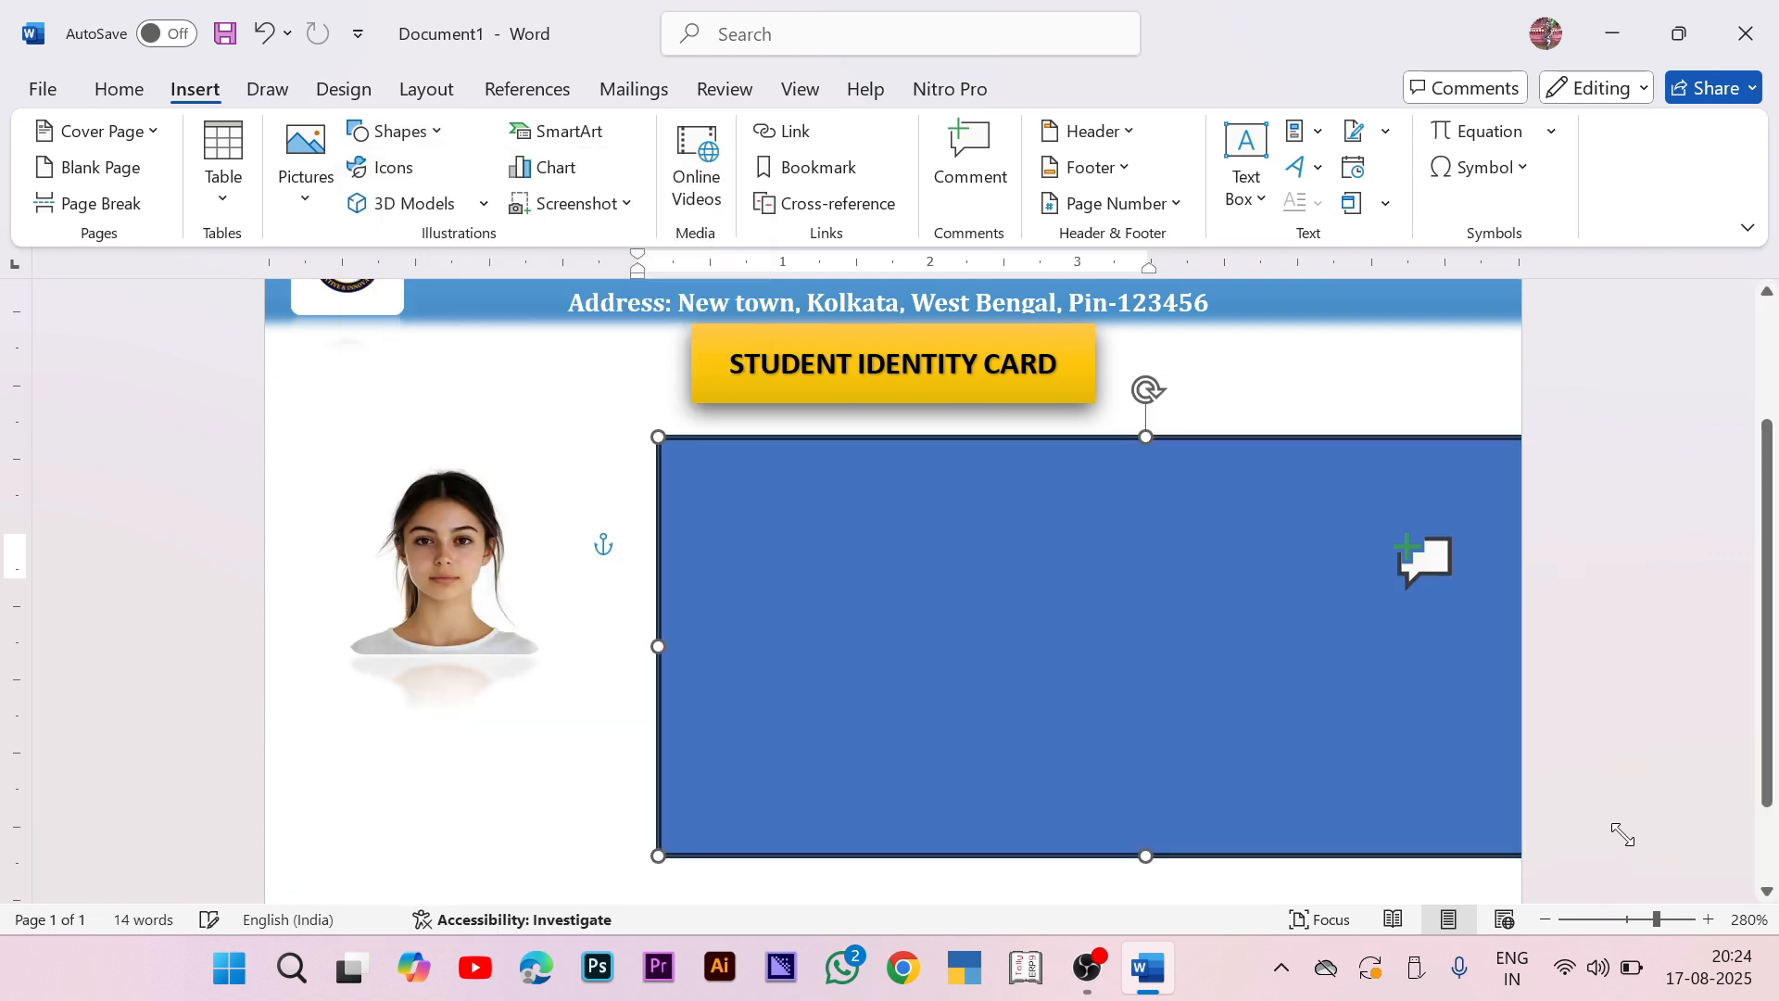
pyautogui.rightClick(976, 552)
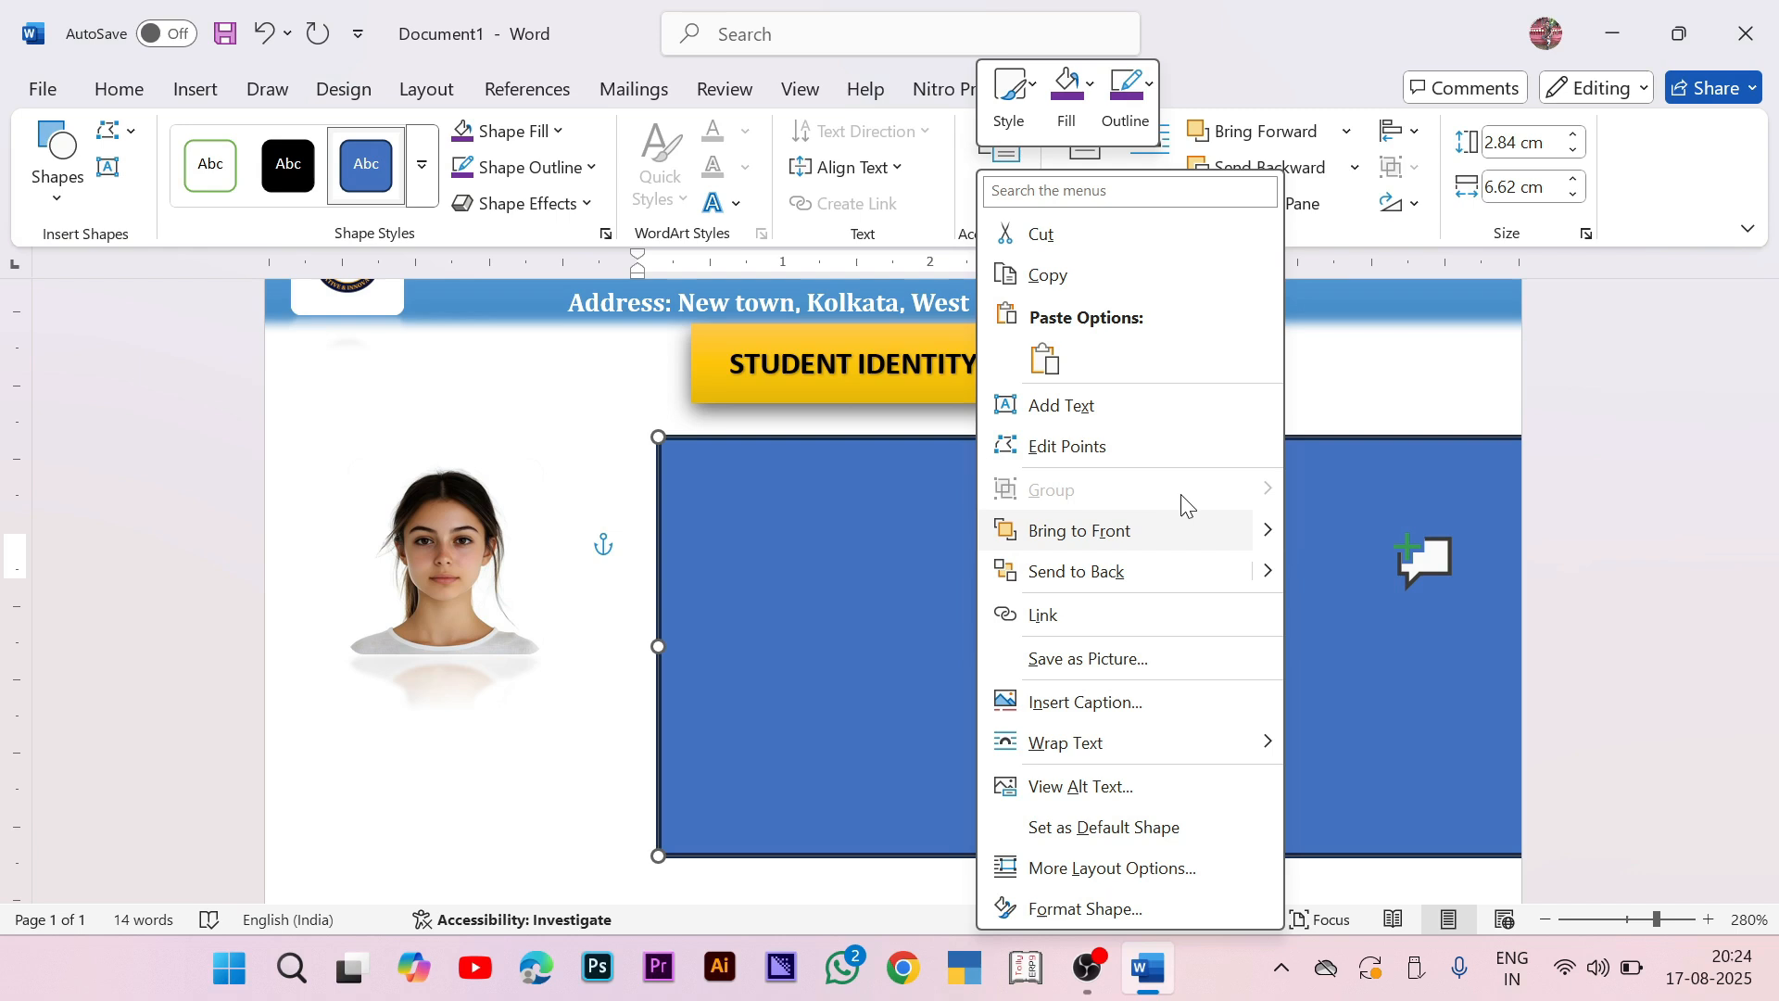
pyautogui.click(1112, 421)
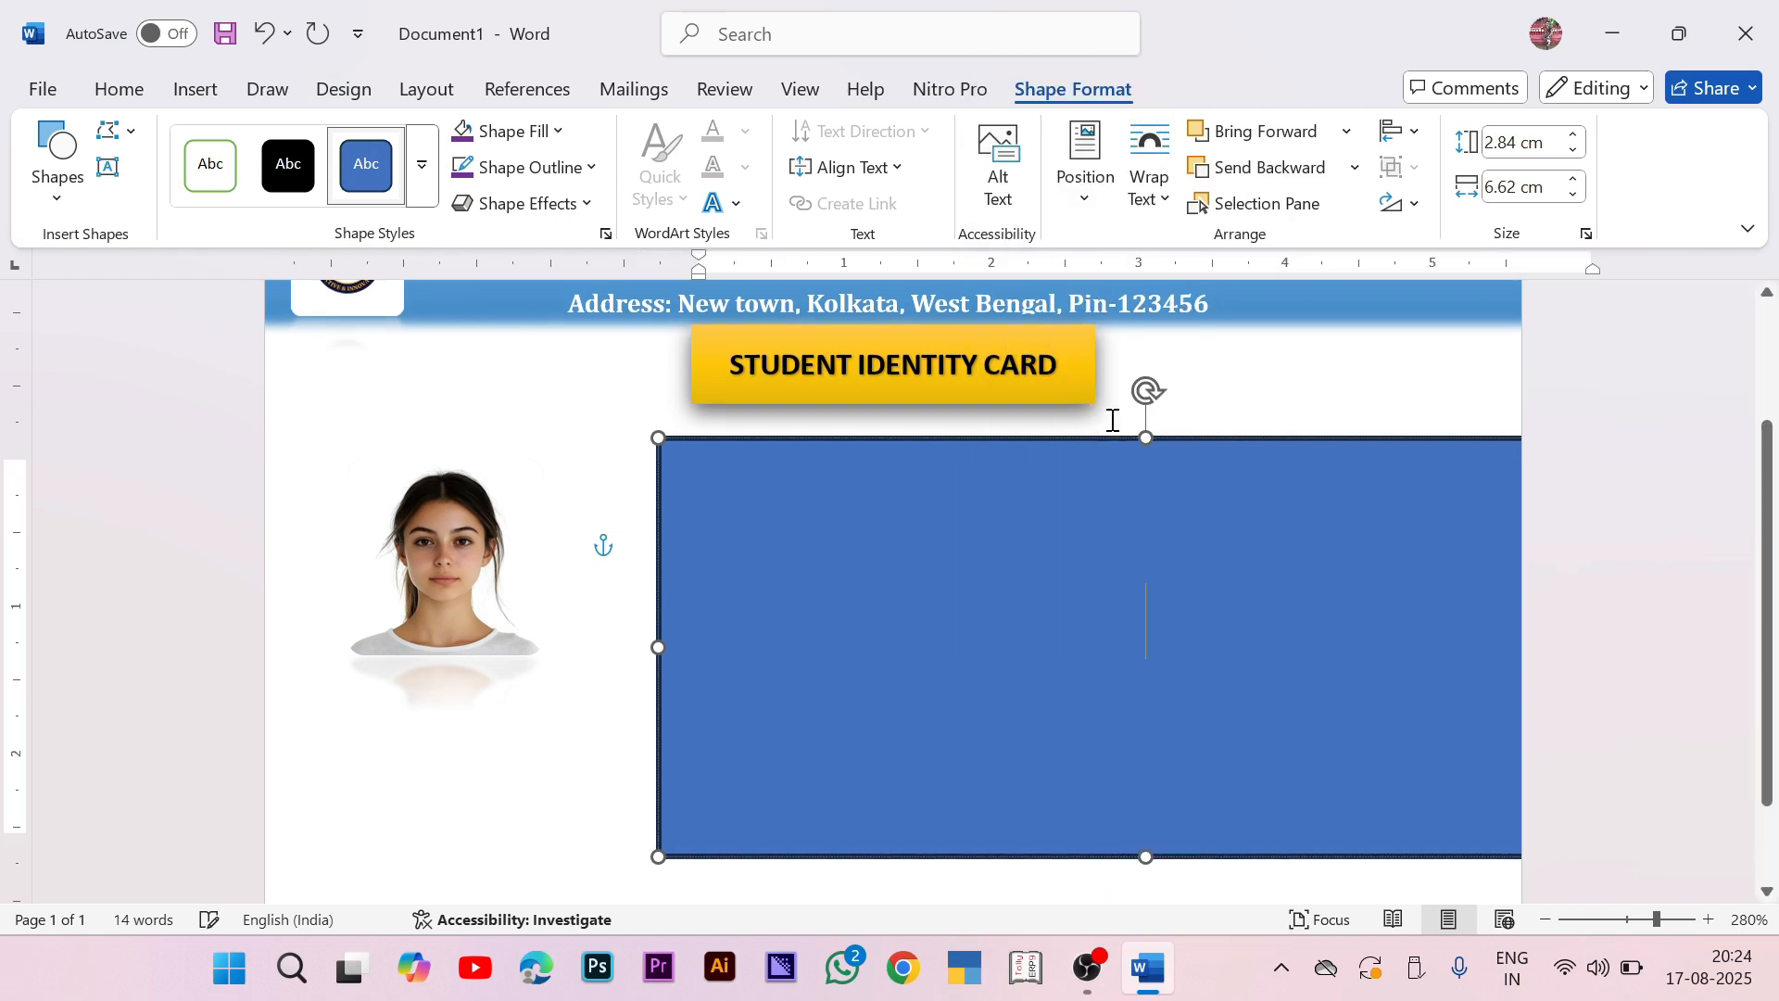
# Step: Set the rectangle's text font size to 5
pyautogui.click(109, 90)
pyautogui.click(402, 187)
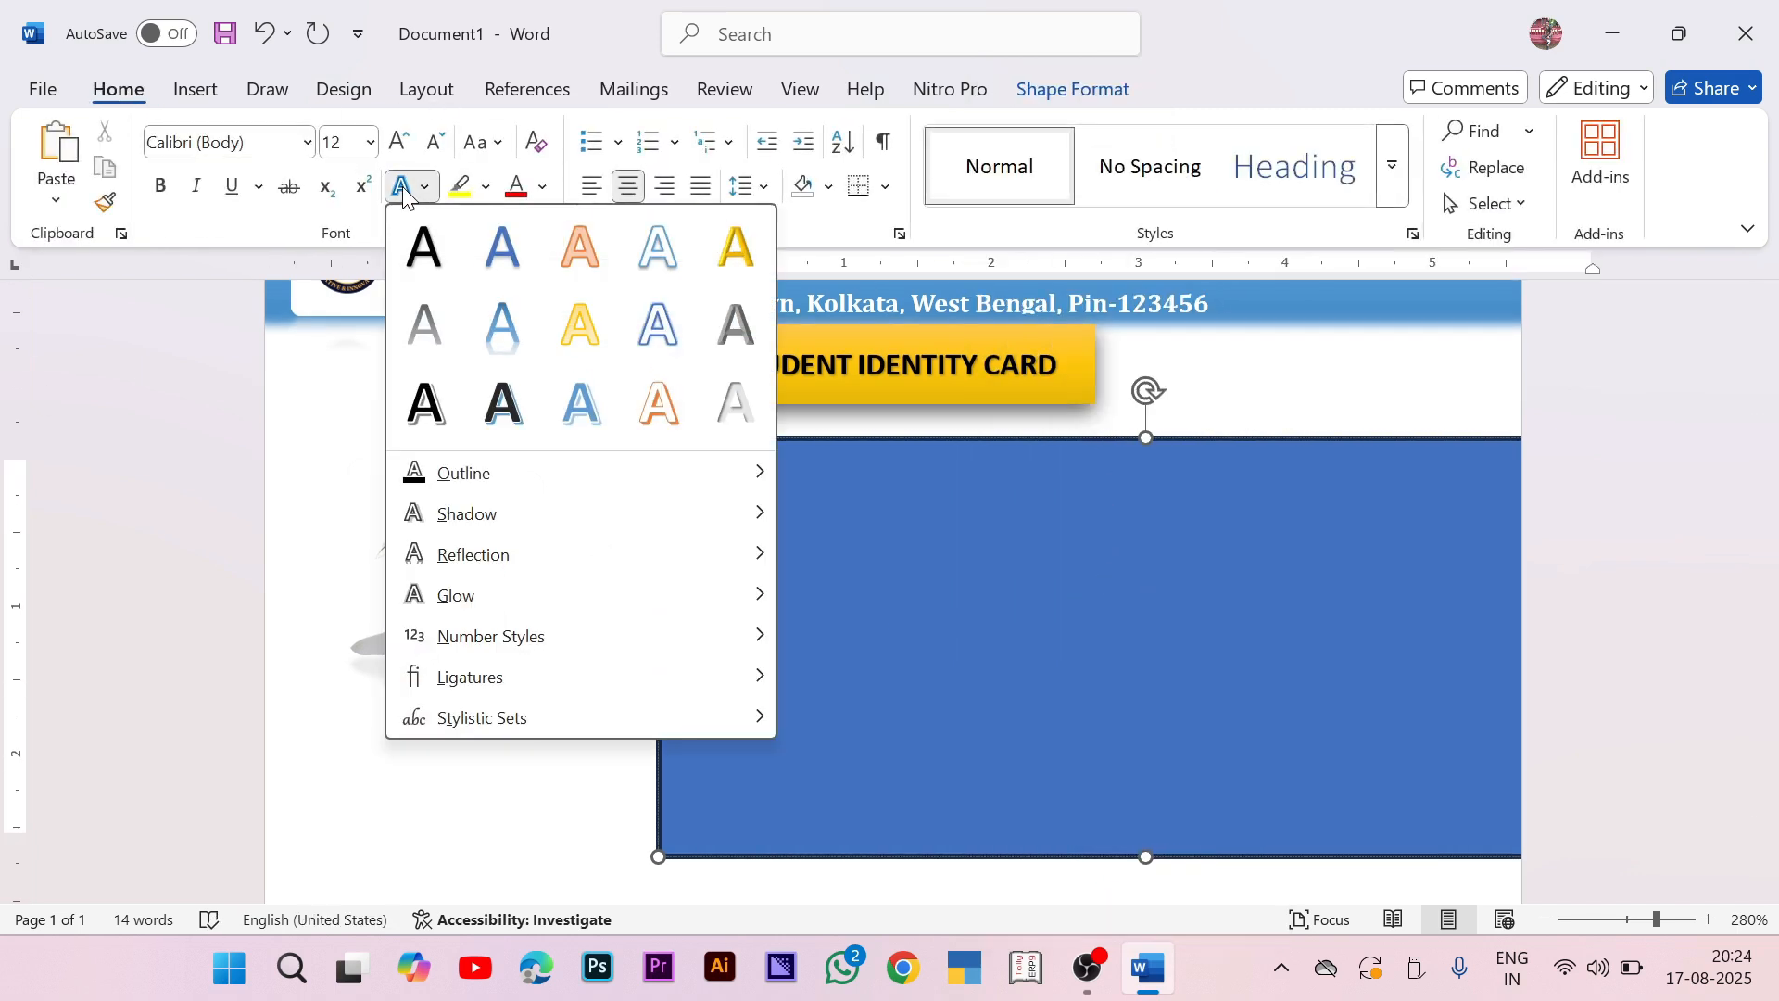
pyautogui.click(504, 254)
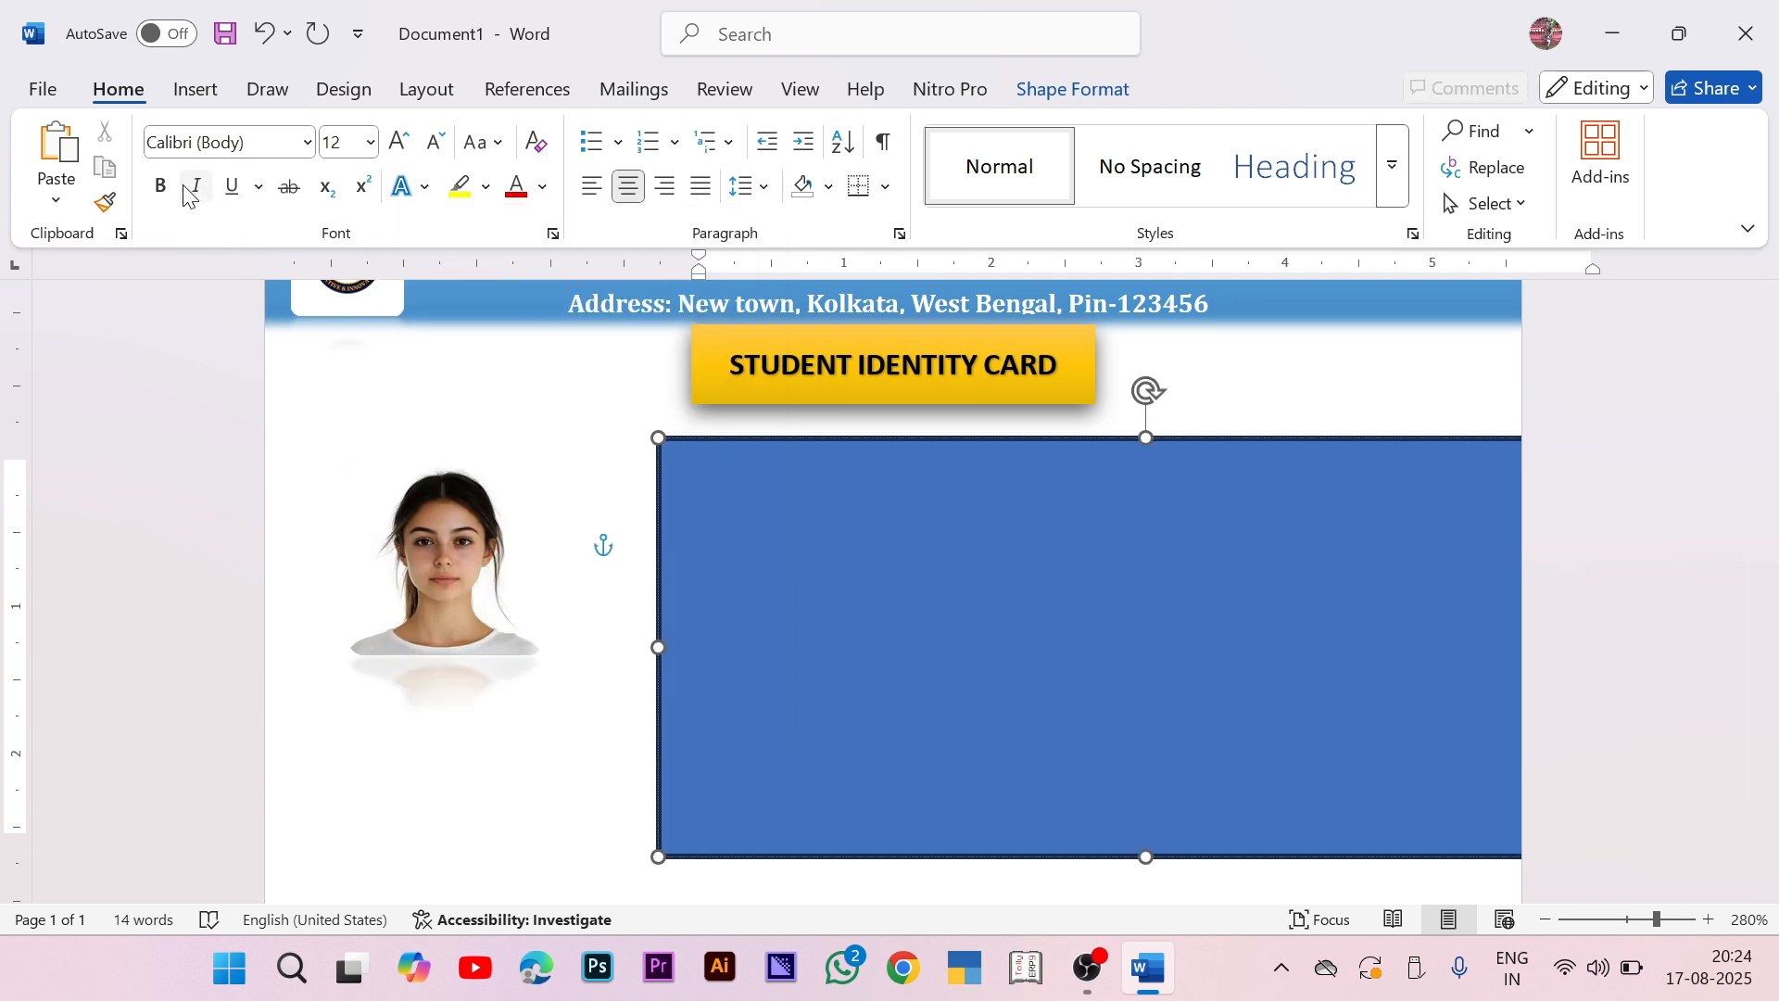
pyautogui.click(347, 138)
pyautogui.write('5')
pyautogui.press('Return')
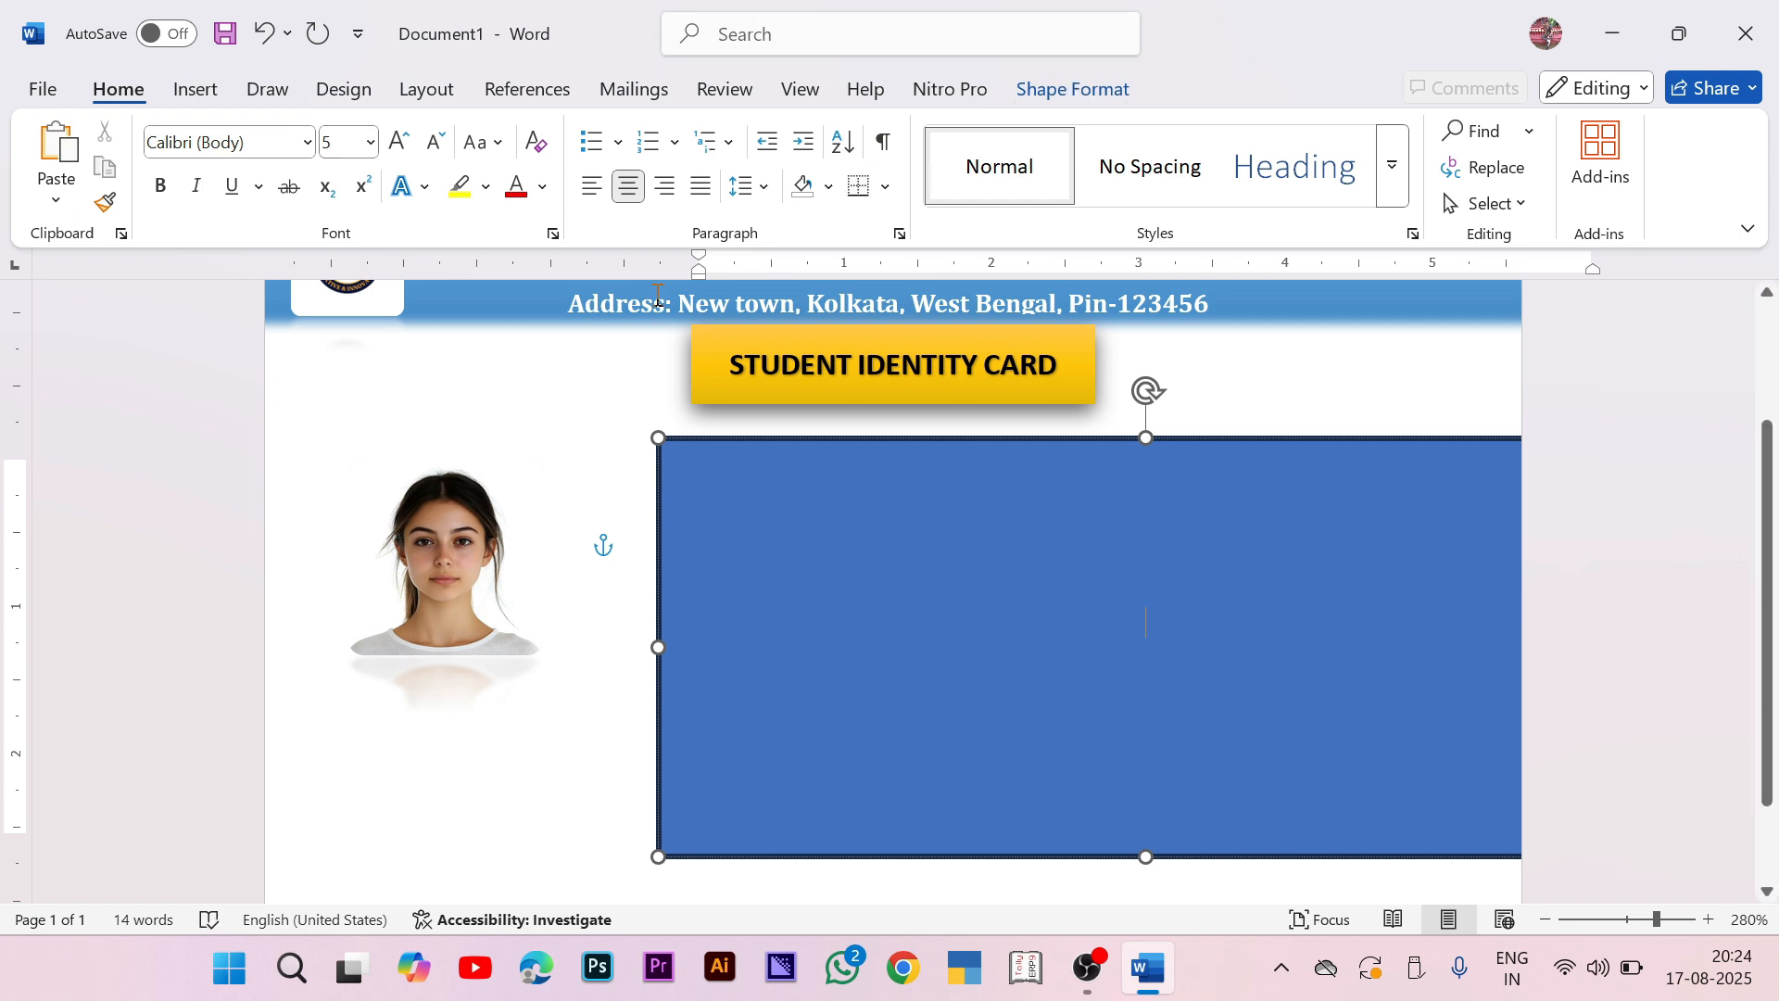
# Step: Set the rectangle's Shape Fill to No Fill
pyautogui.click(1095, 88)
pyautogui.click(500, 130)
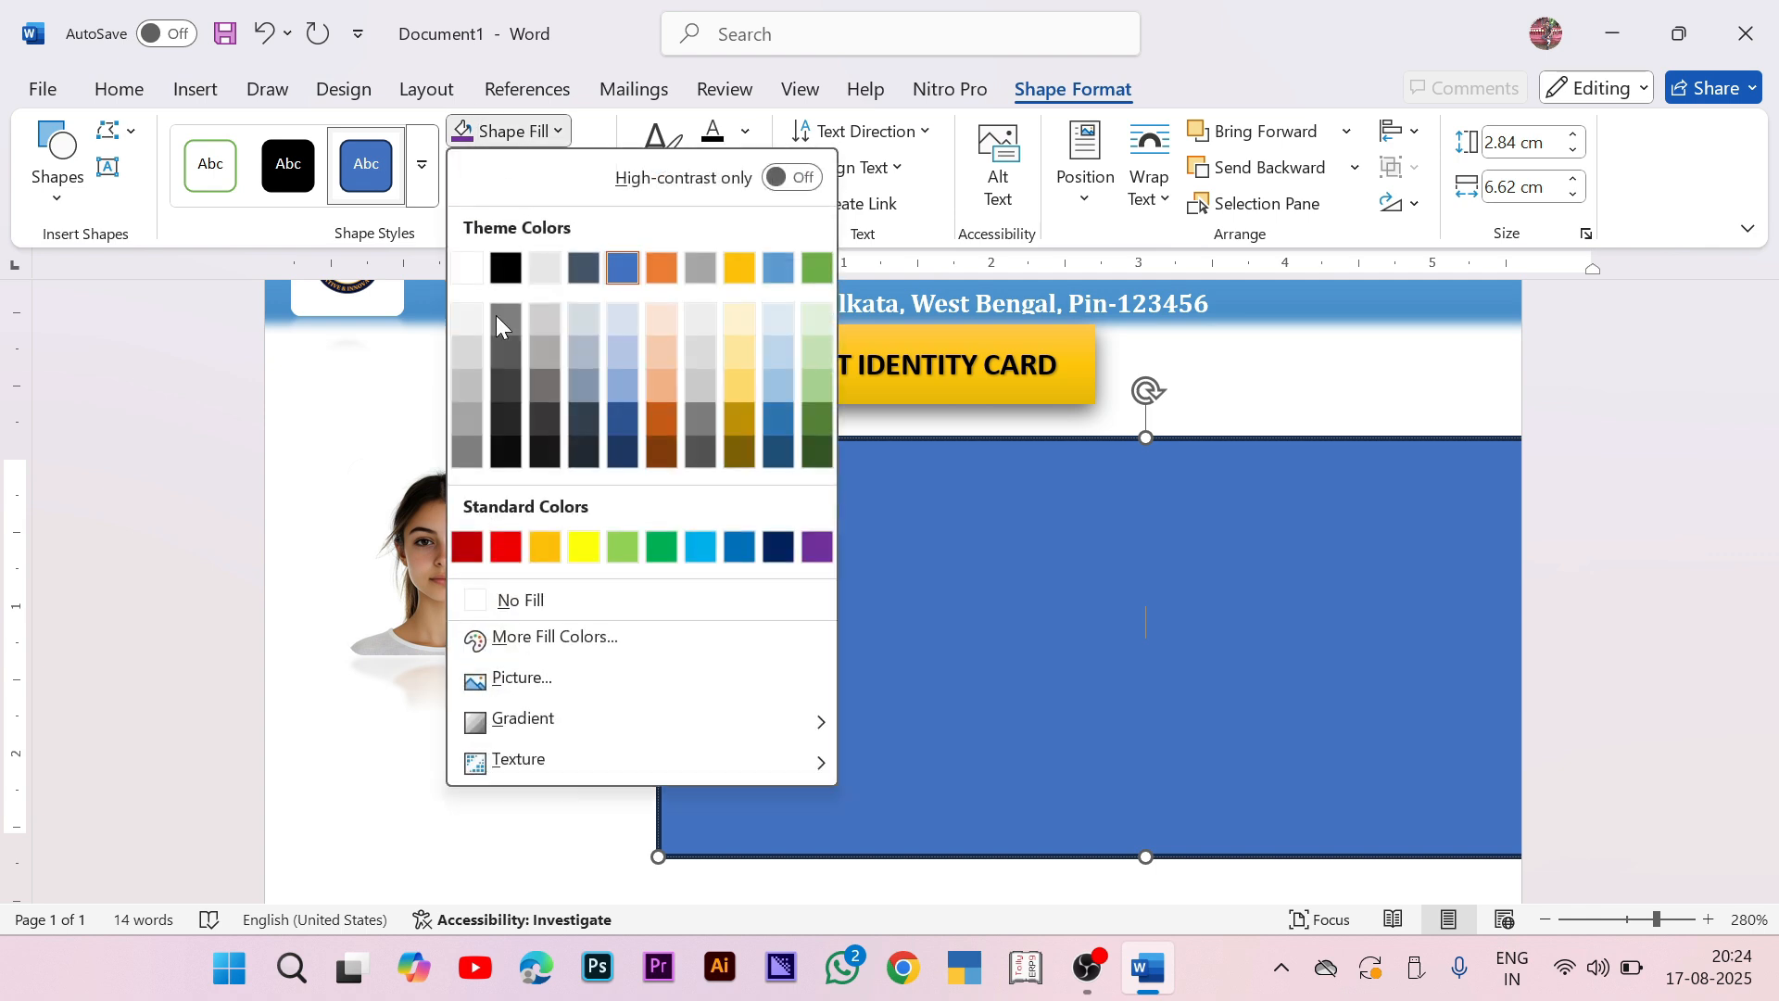
pyautogui.click(556, 598)
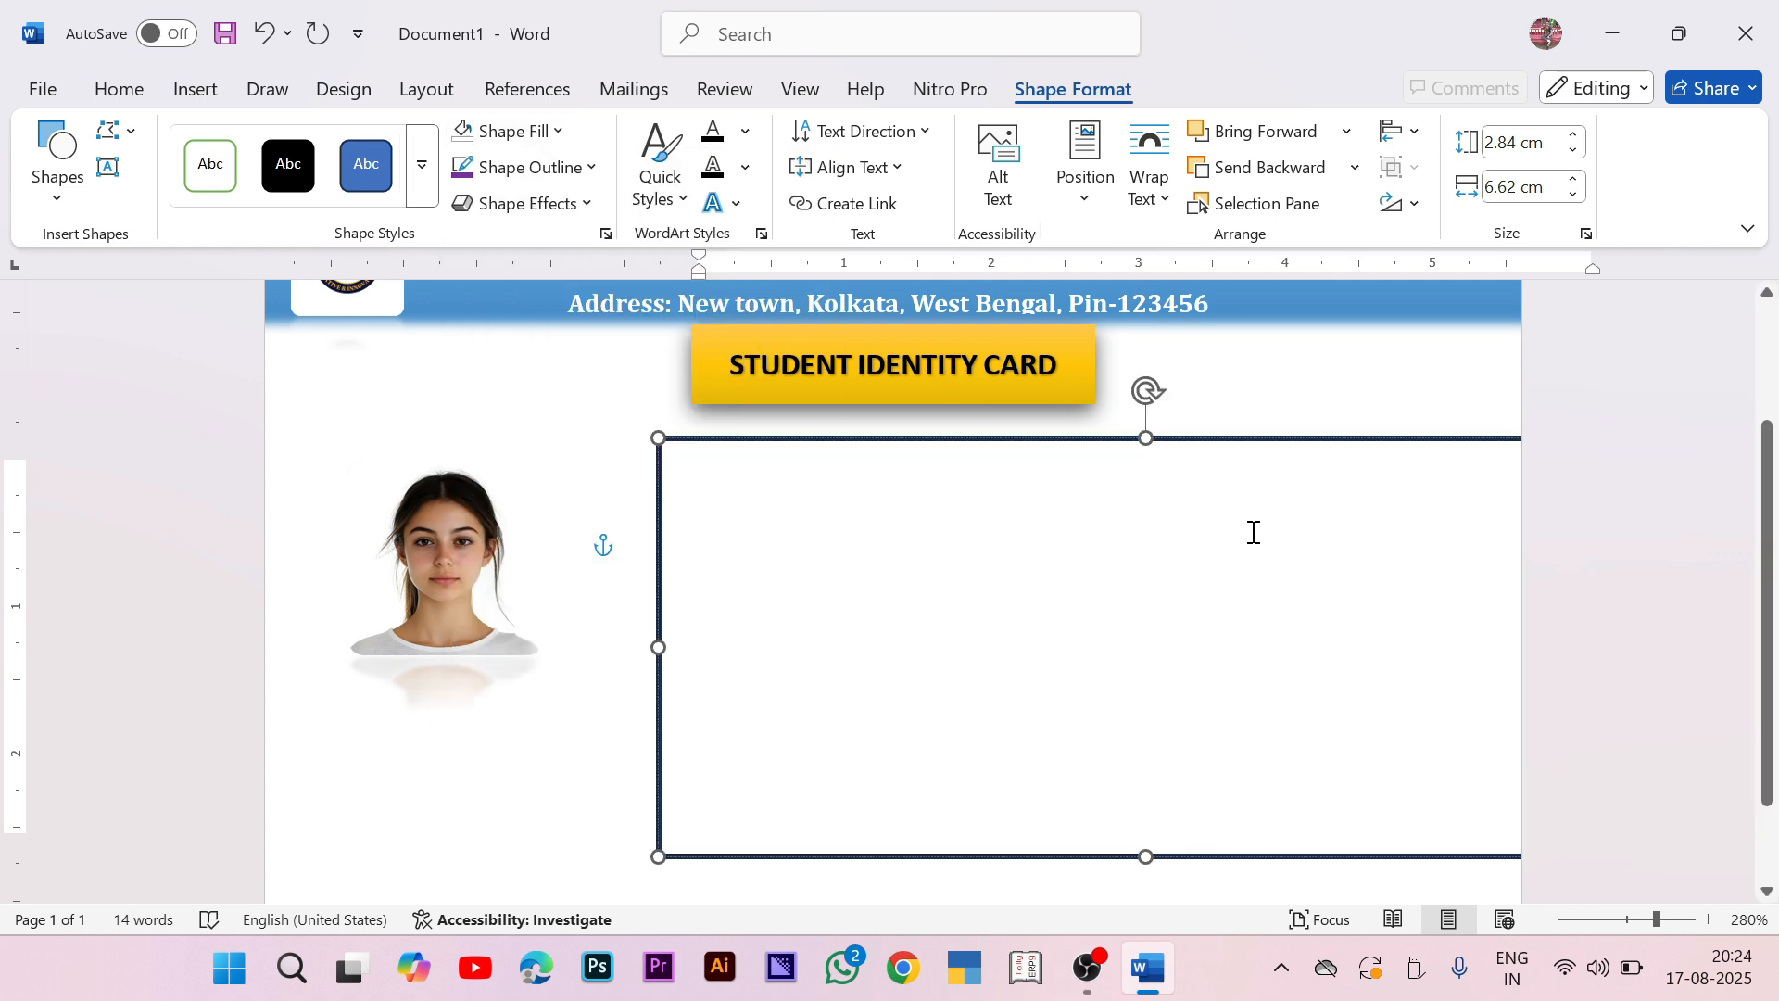
# Step: Clear the box, left-align it, and enter a Student Name line with the student's name after a tab
pyautogui.write('St')
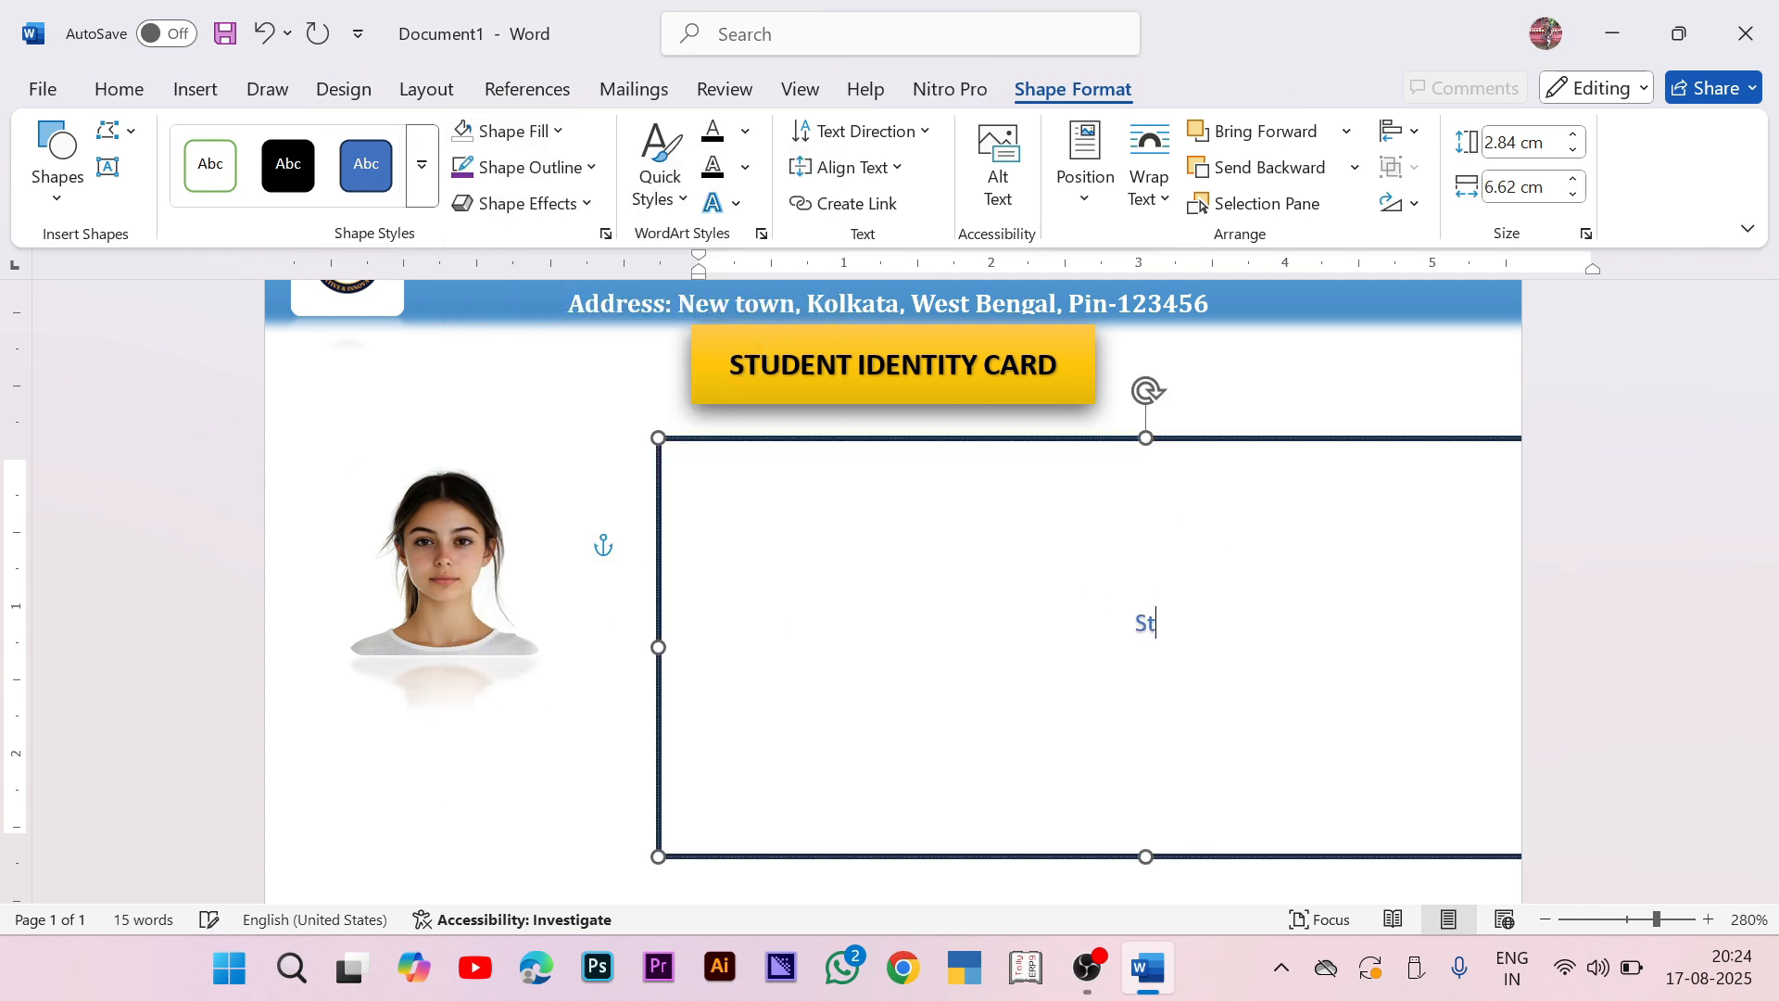
pyautogui.write('udent Name-')
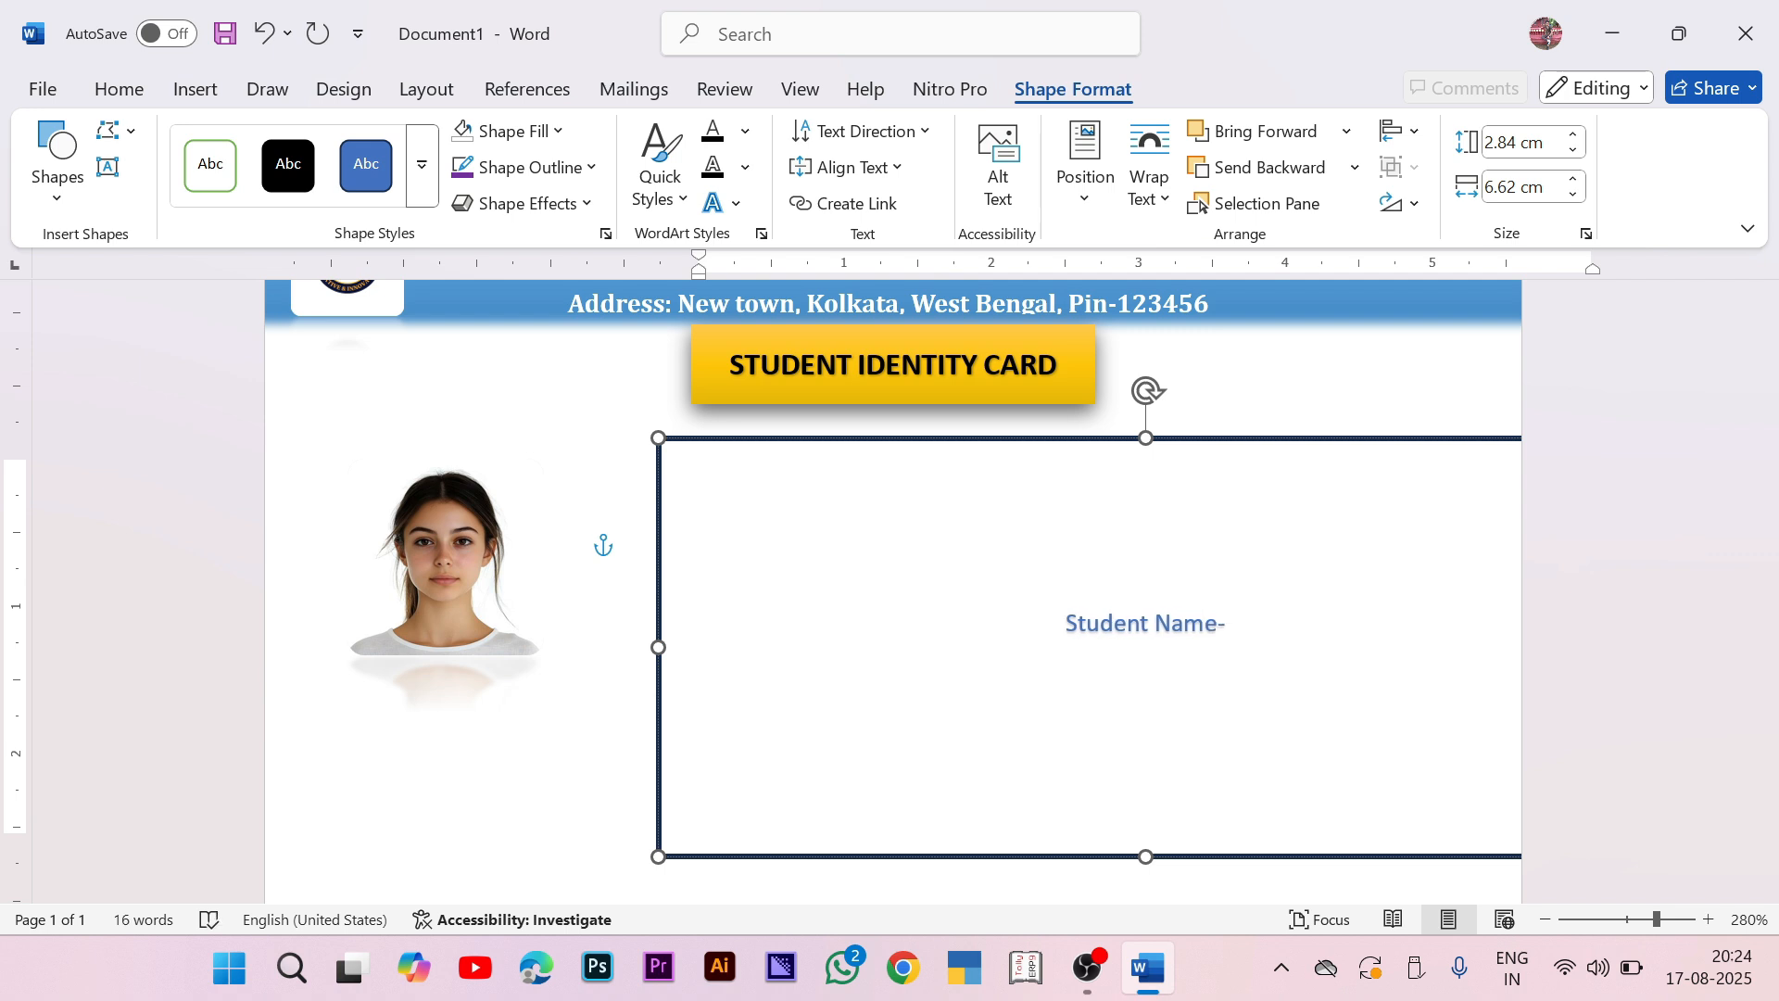
pyautogui.write(' A')
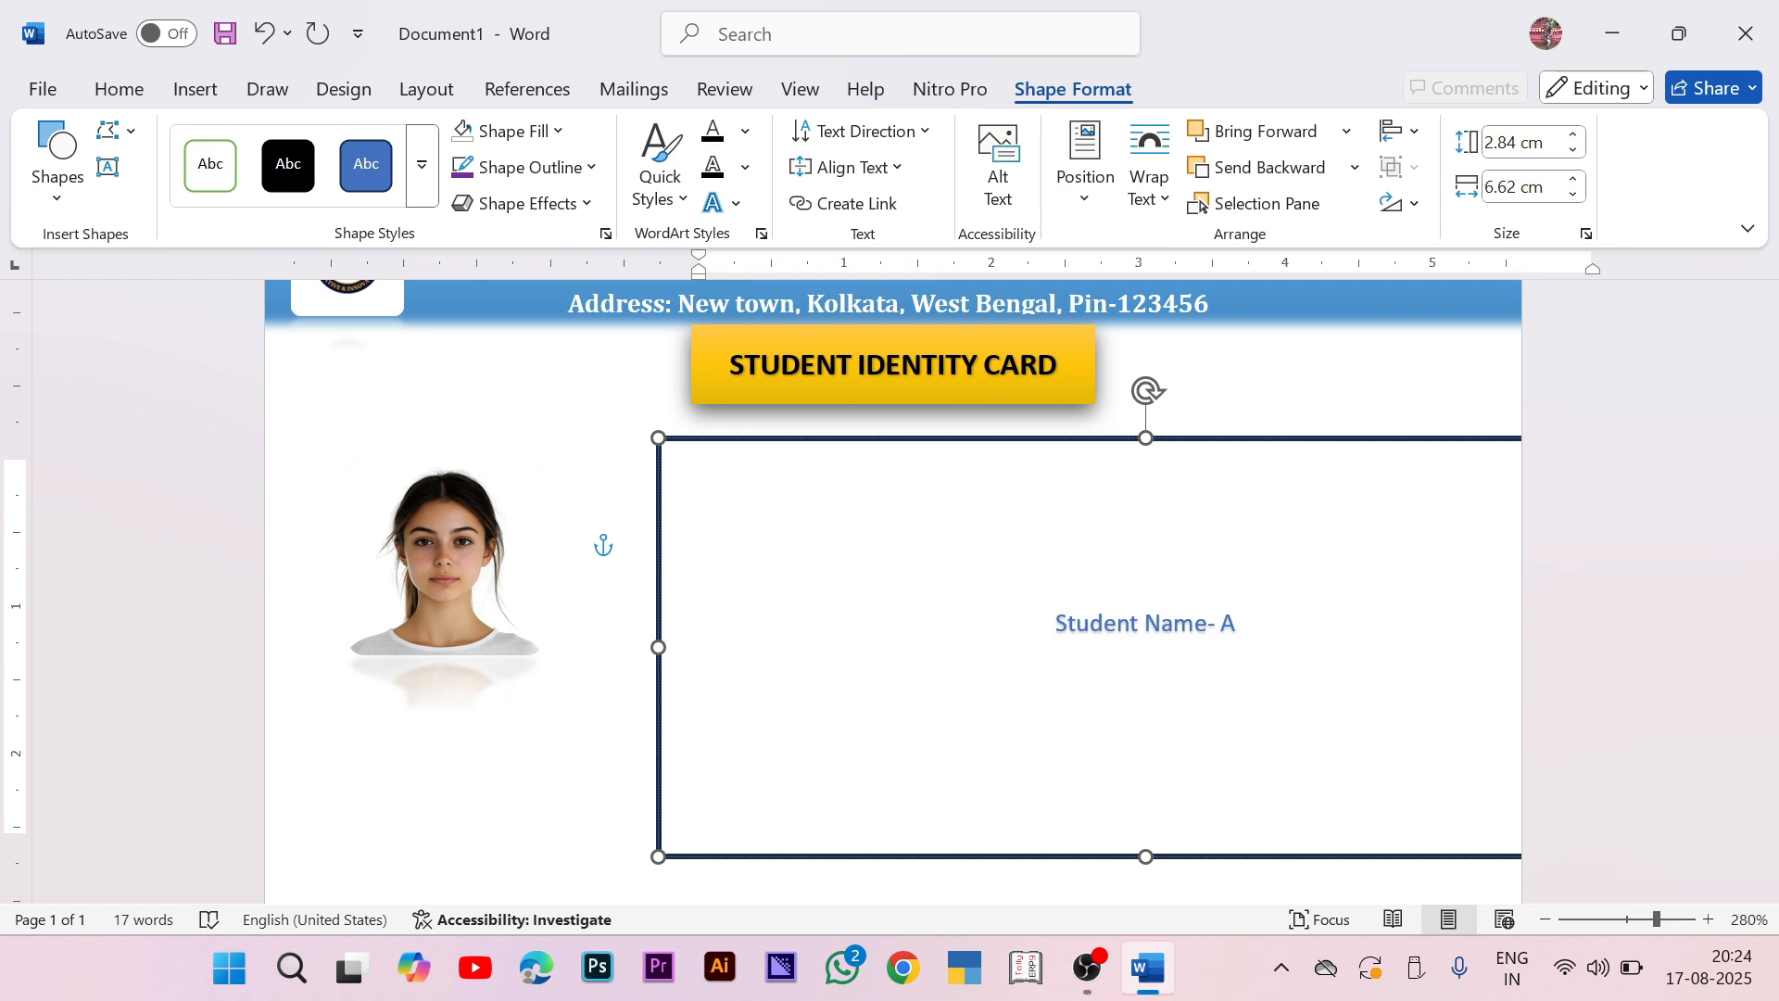
pyautogui.press('BackSpace')
pyautogui.press('BackSpace')
pyautogui.press('BackSpace')
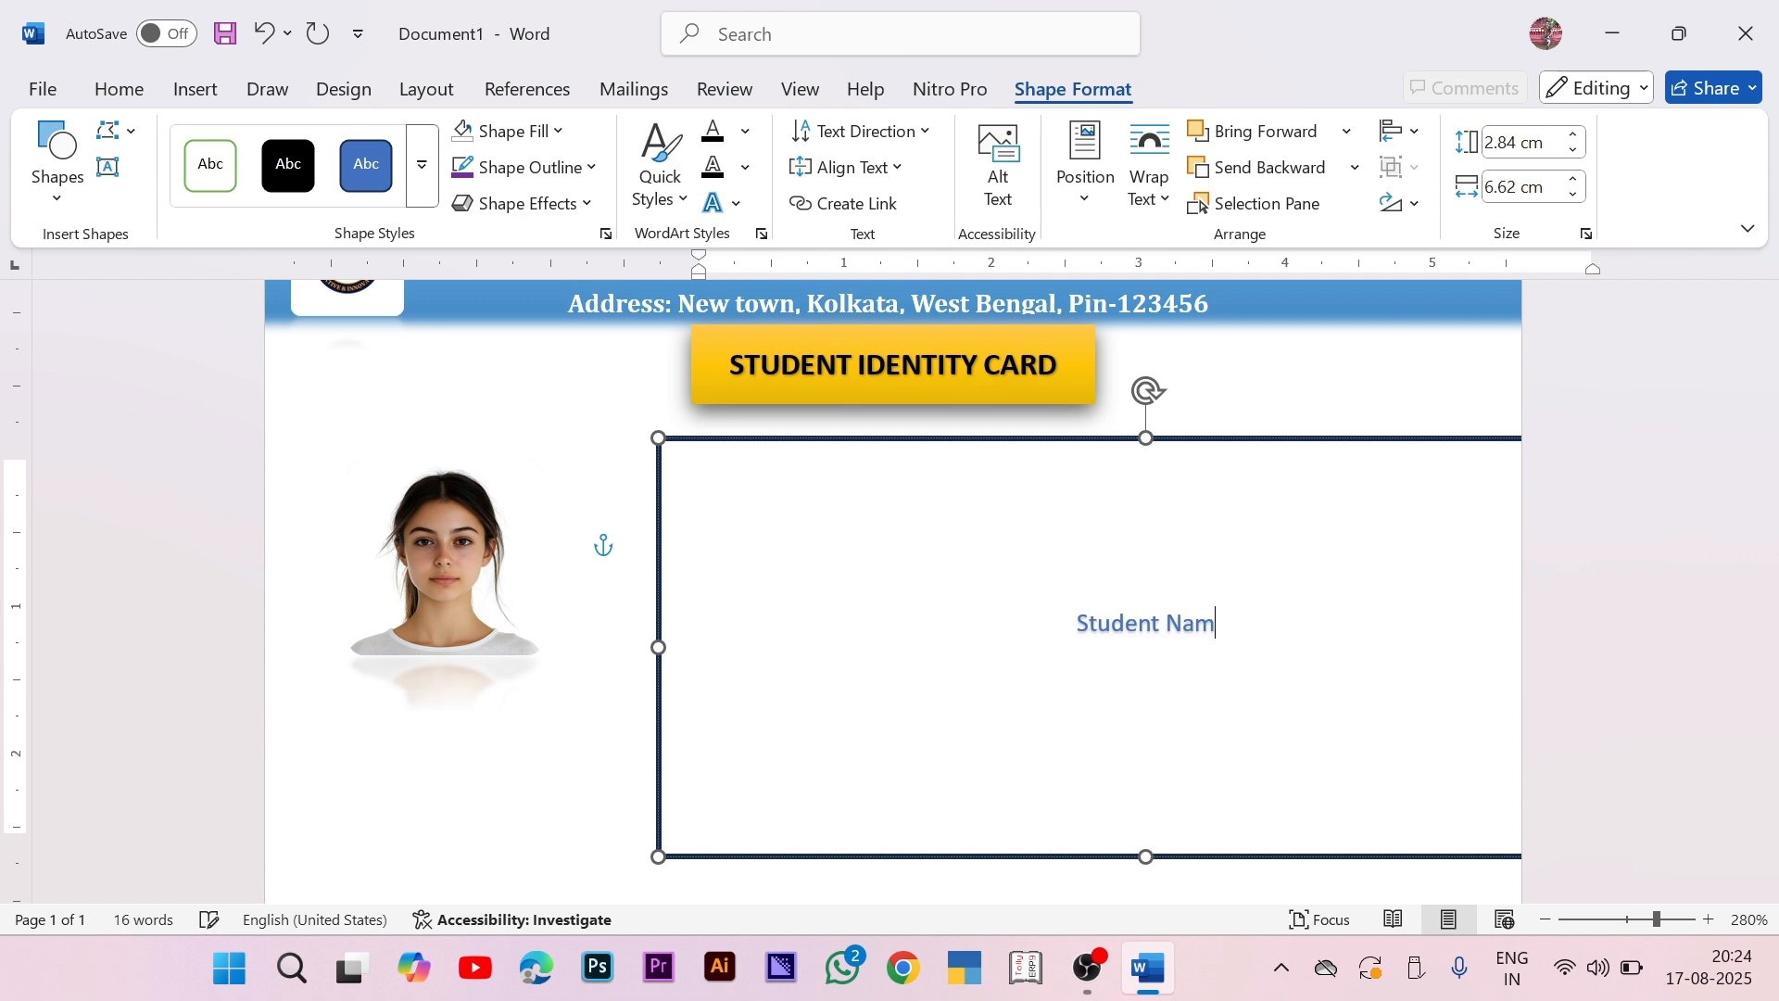
pyautogui.hotkey('ctrl', 'a')
pyautogui.press('BackSpace')
pyautogui.hotkey('ctrl', 'l')
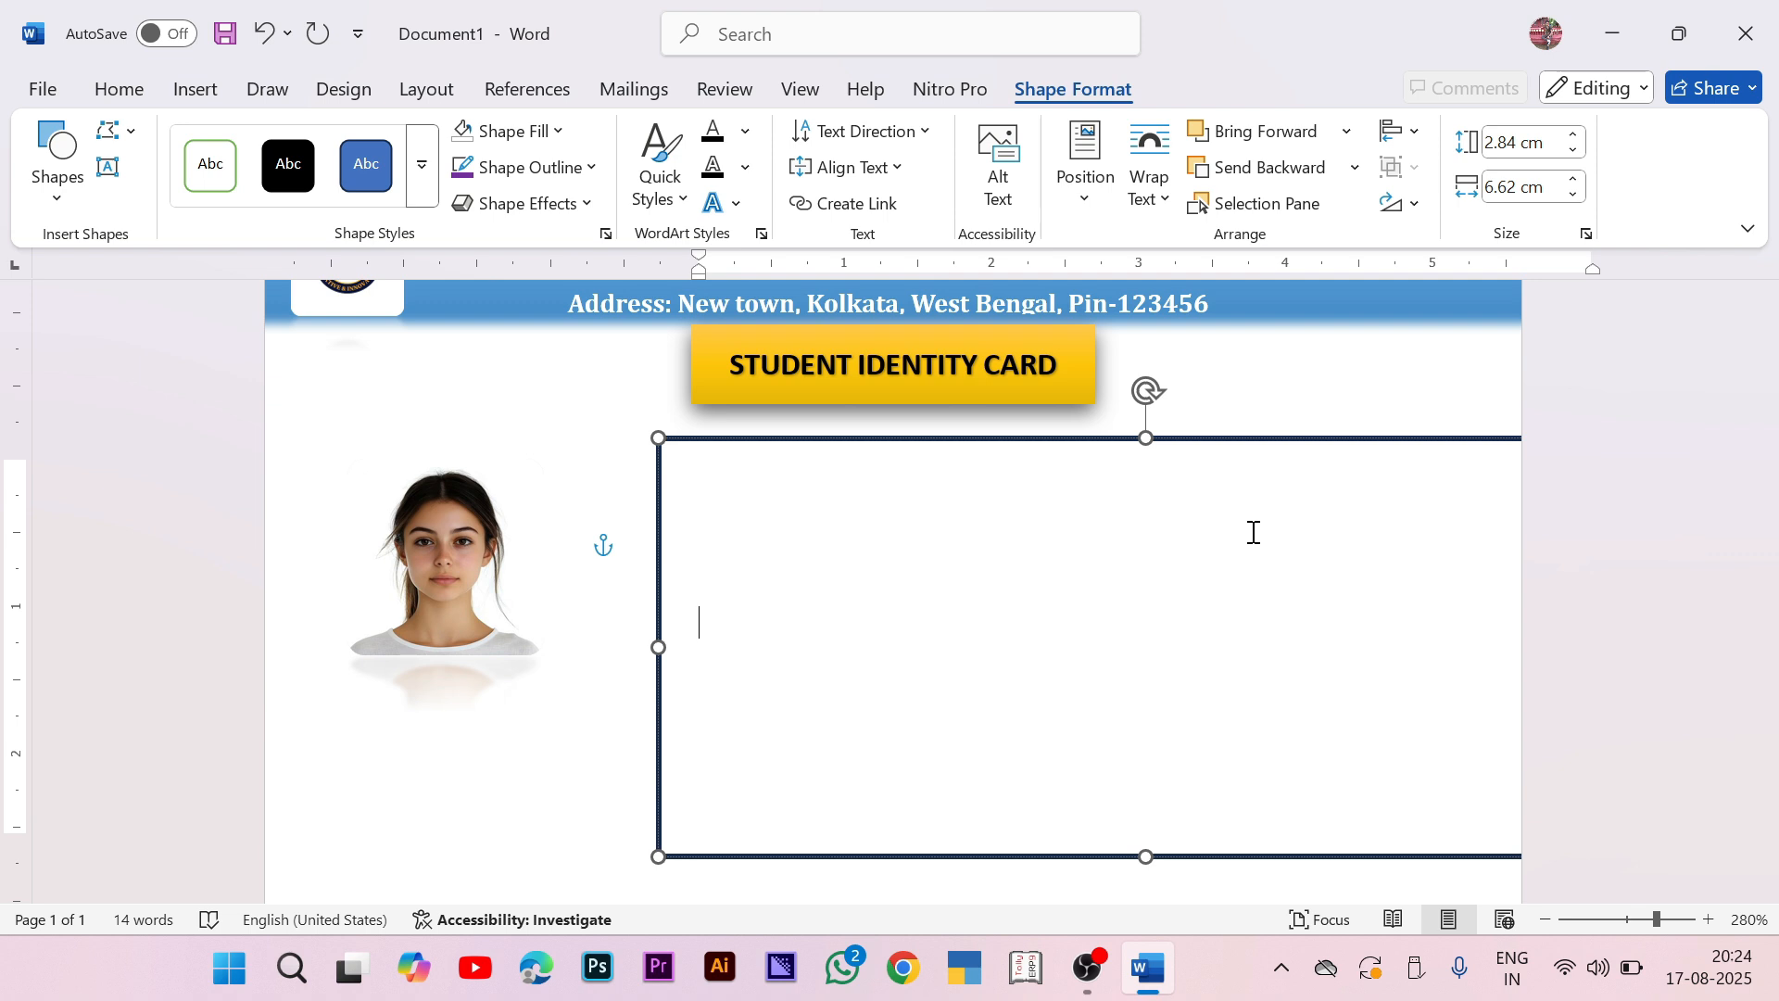
pyautogui.write('Student Na')
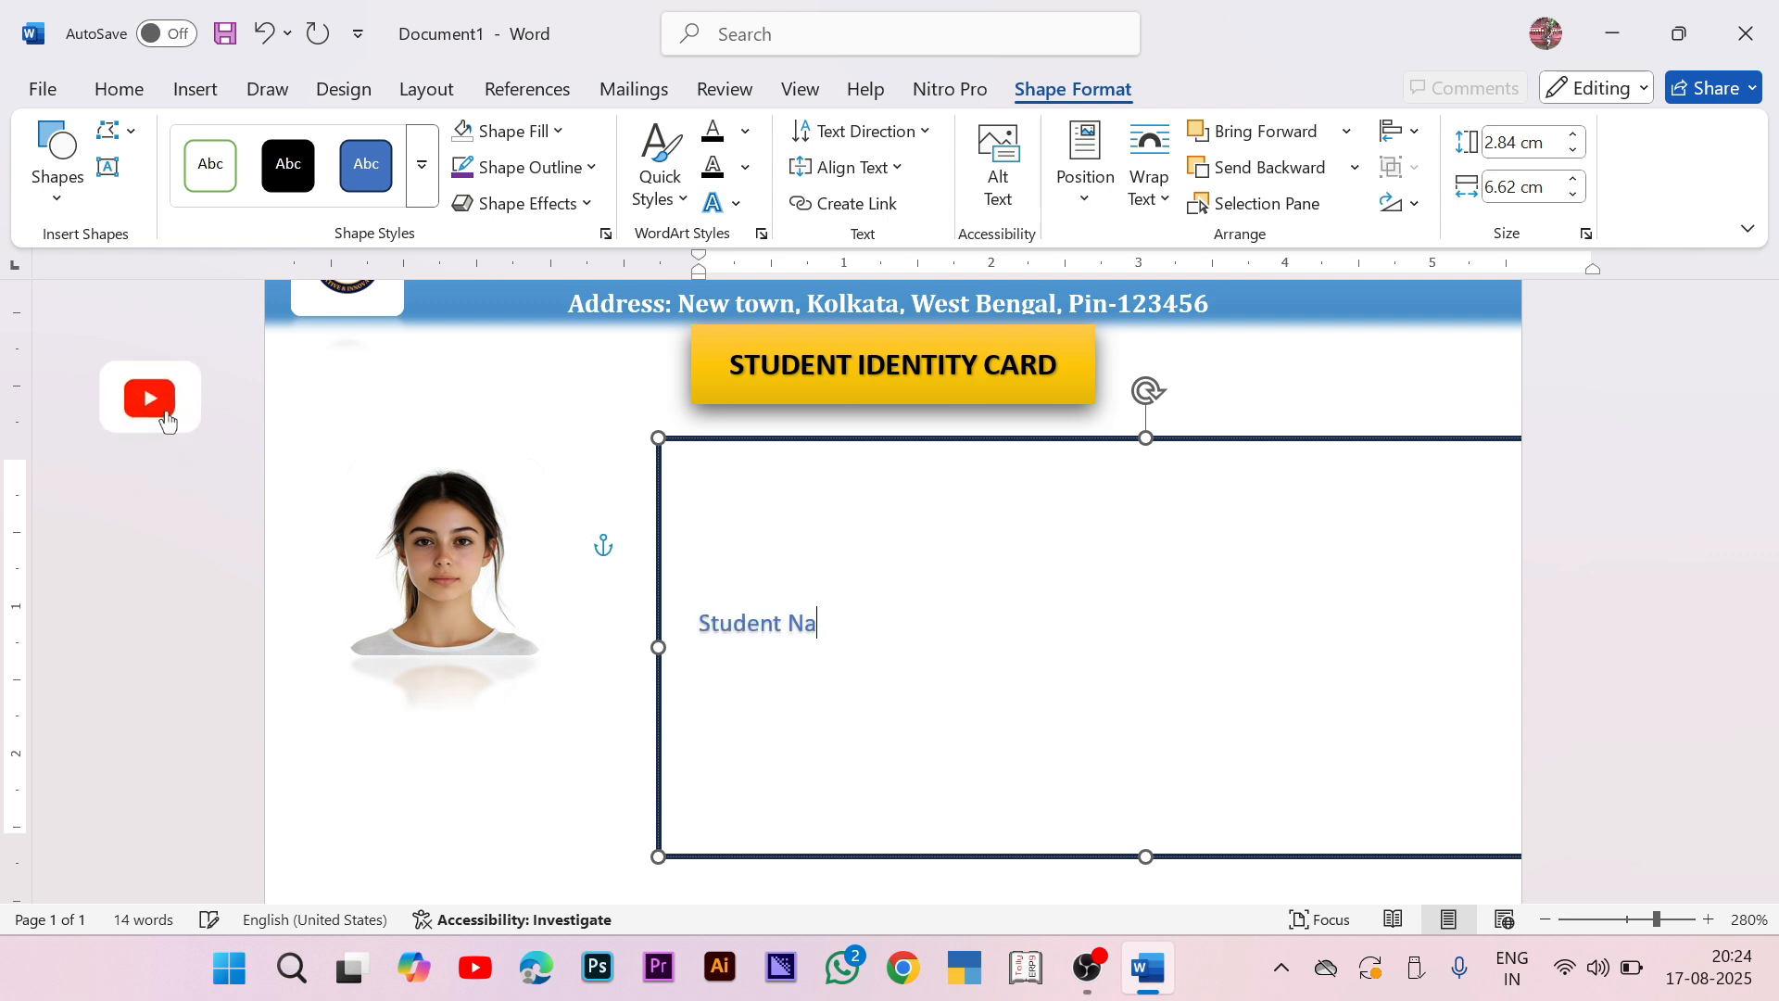
pyautogui.write('me')
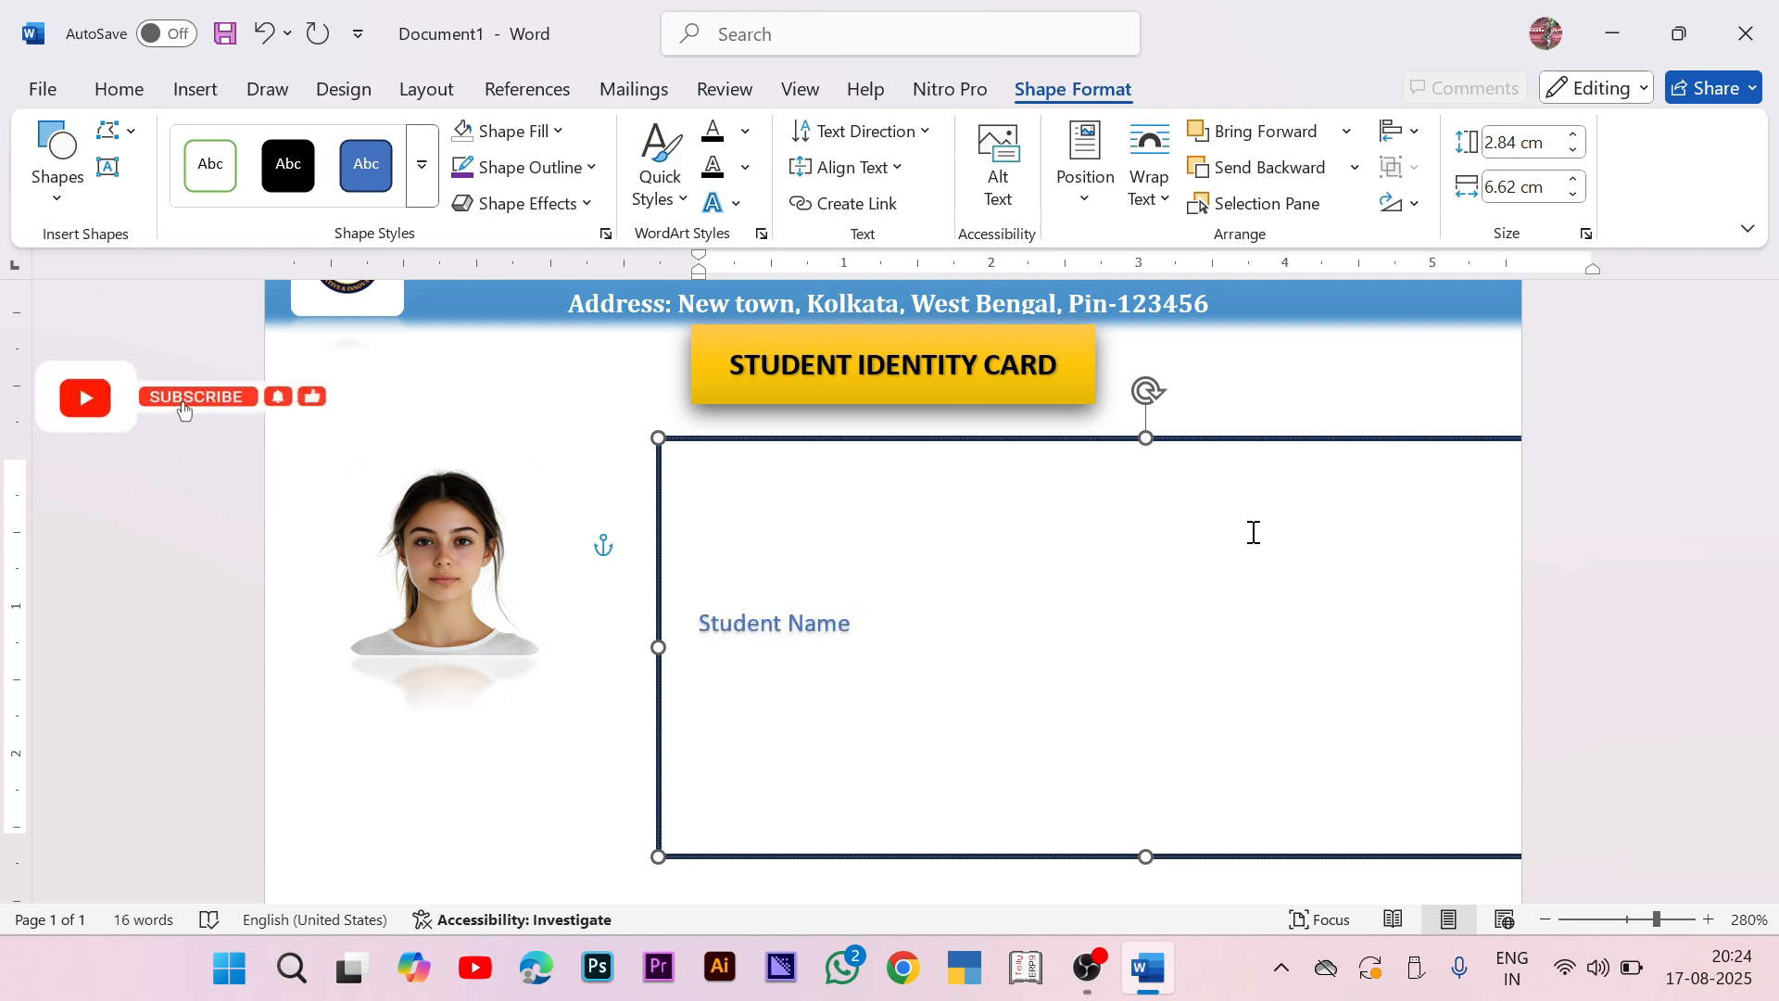
pyautogui.press('Tab')
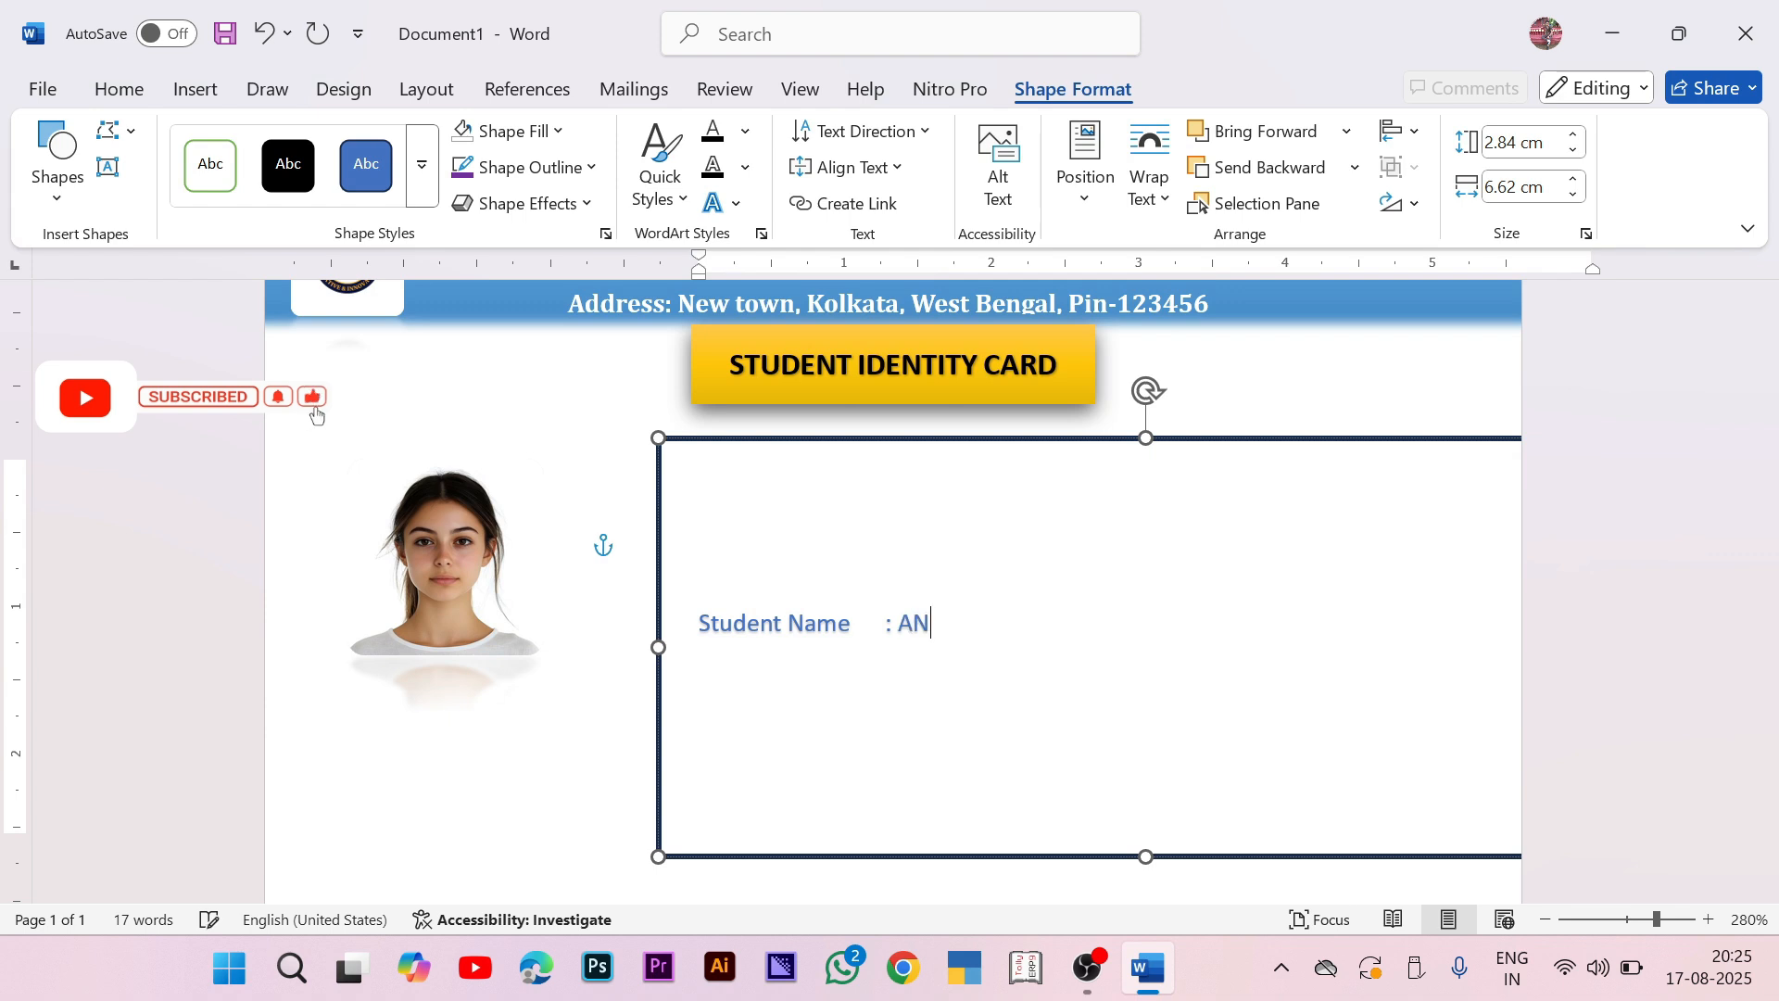
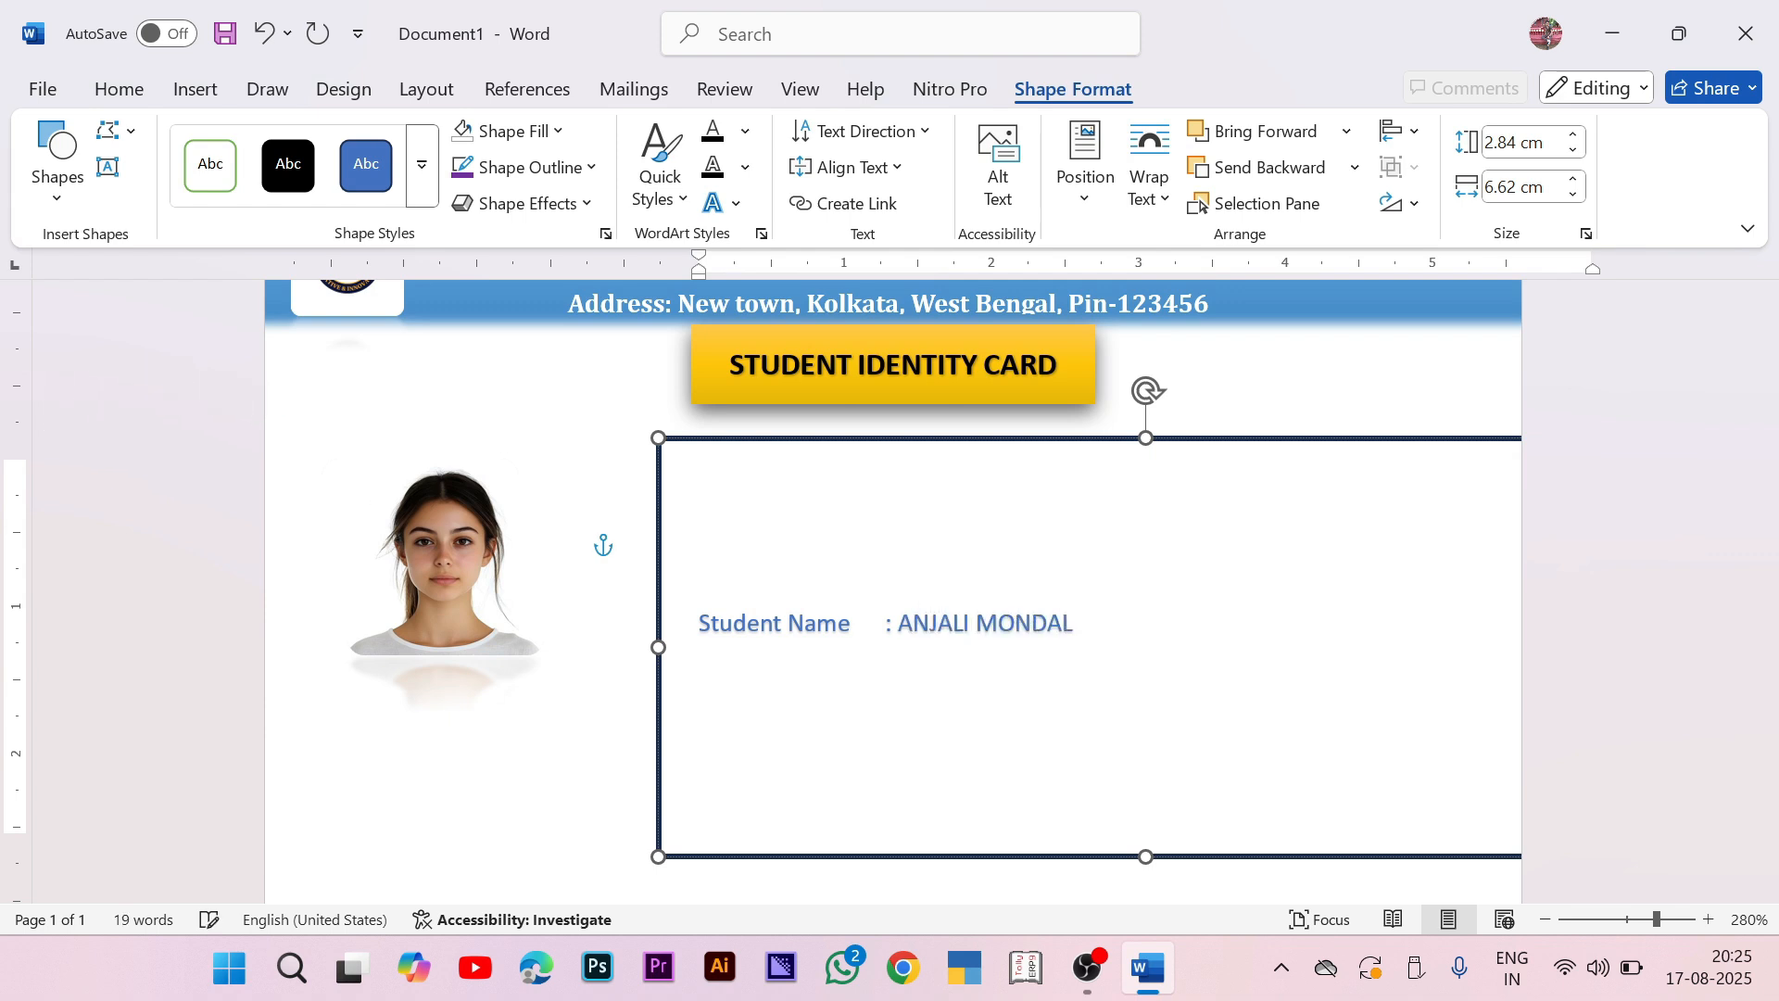
pyautogui.press('Return')
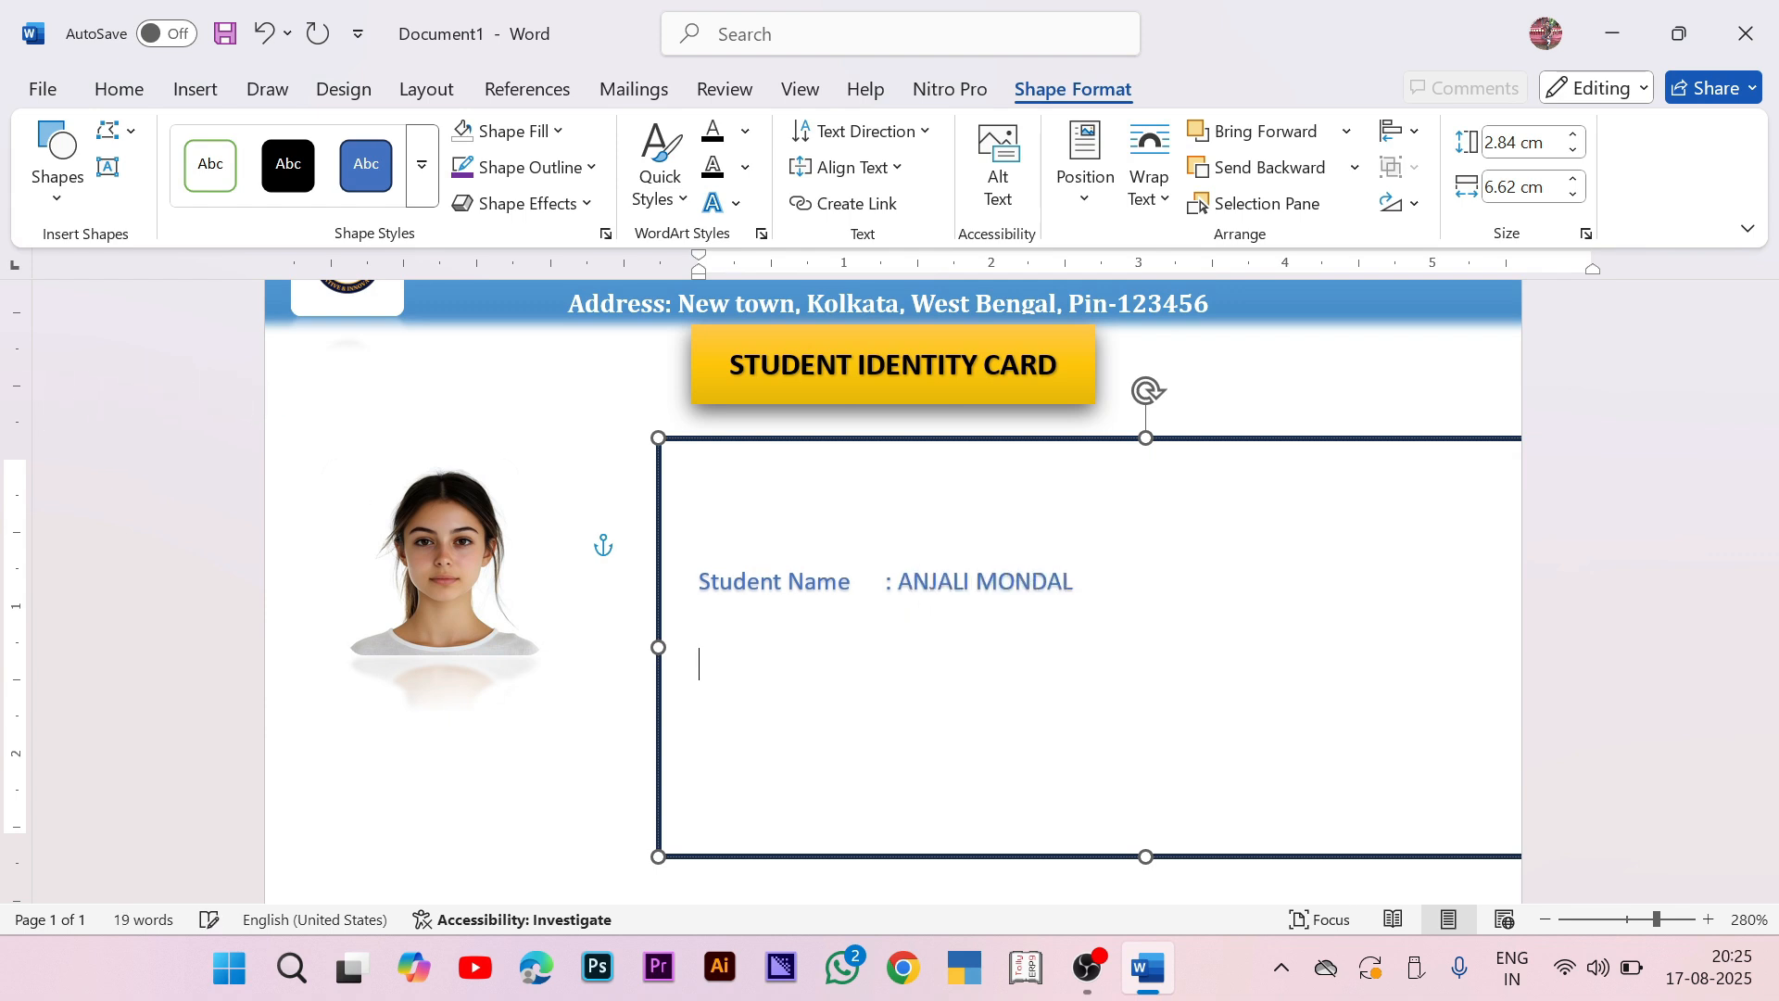
pyautogui.press('BackSpace')
pyautogui.press('Return')
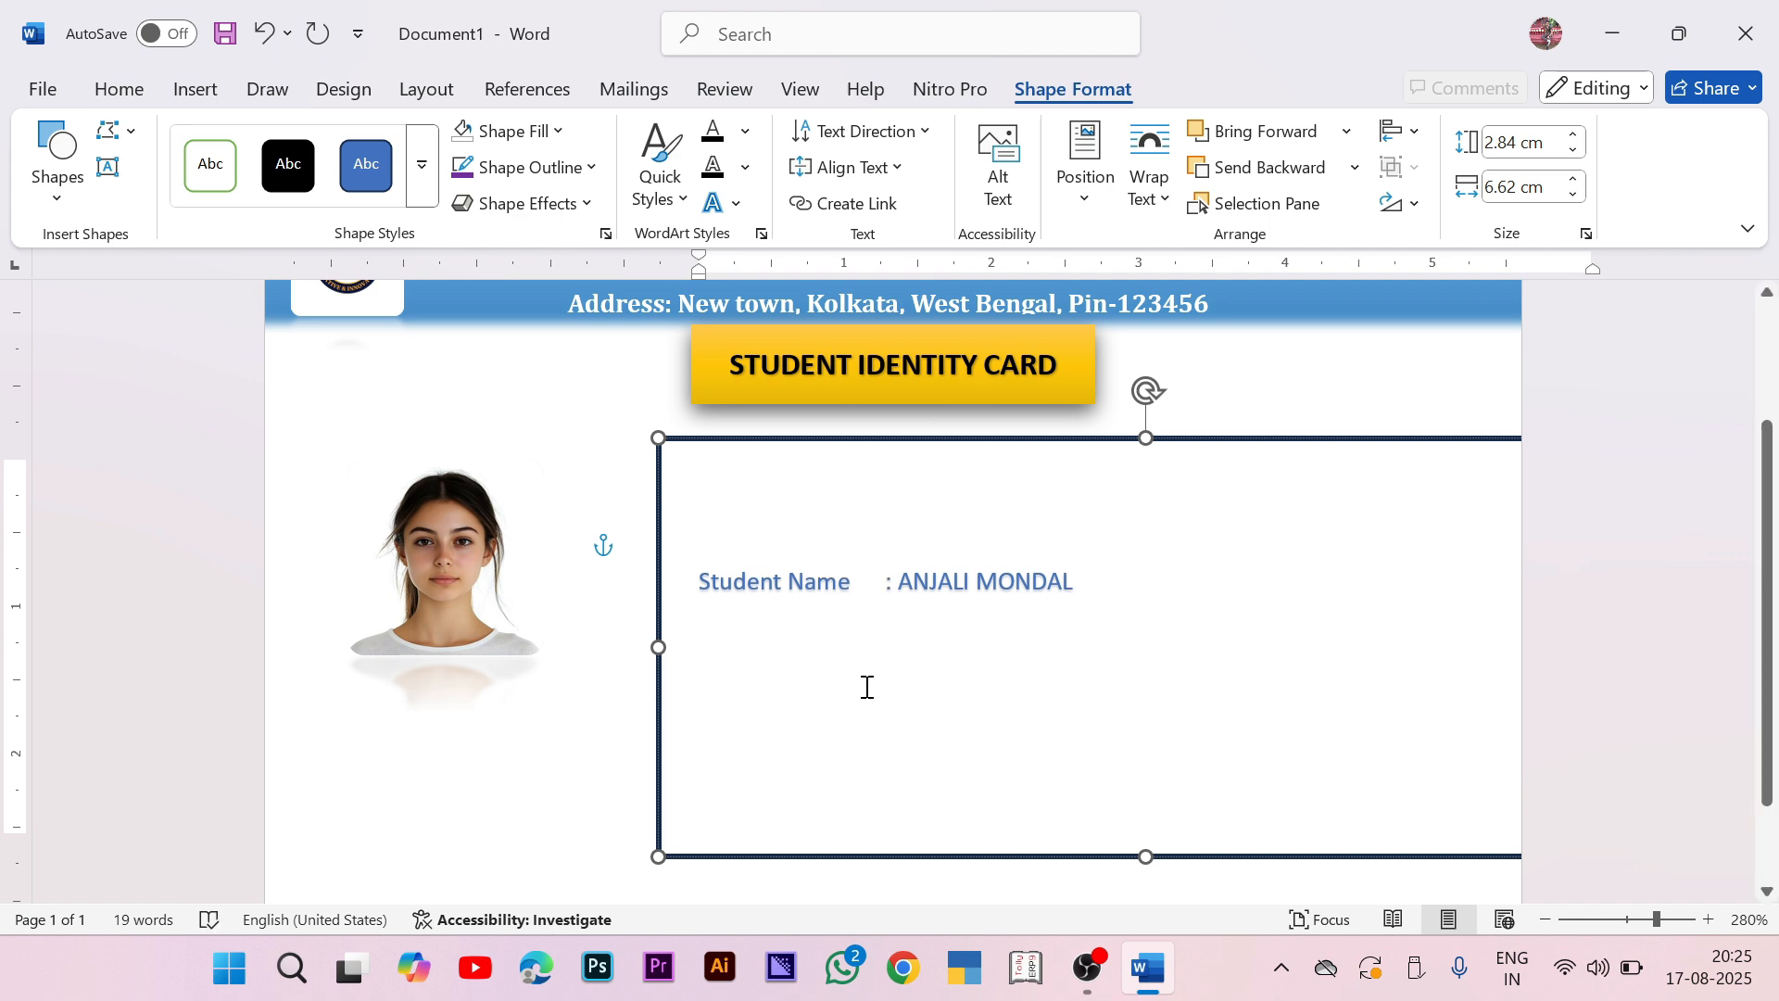
# Step: Remove the space after paragraphs for all text in the box
pyautogui.hotkey('ctrl', 'a')
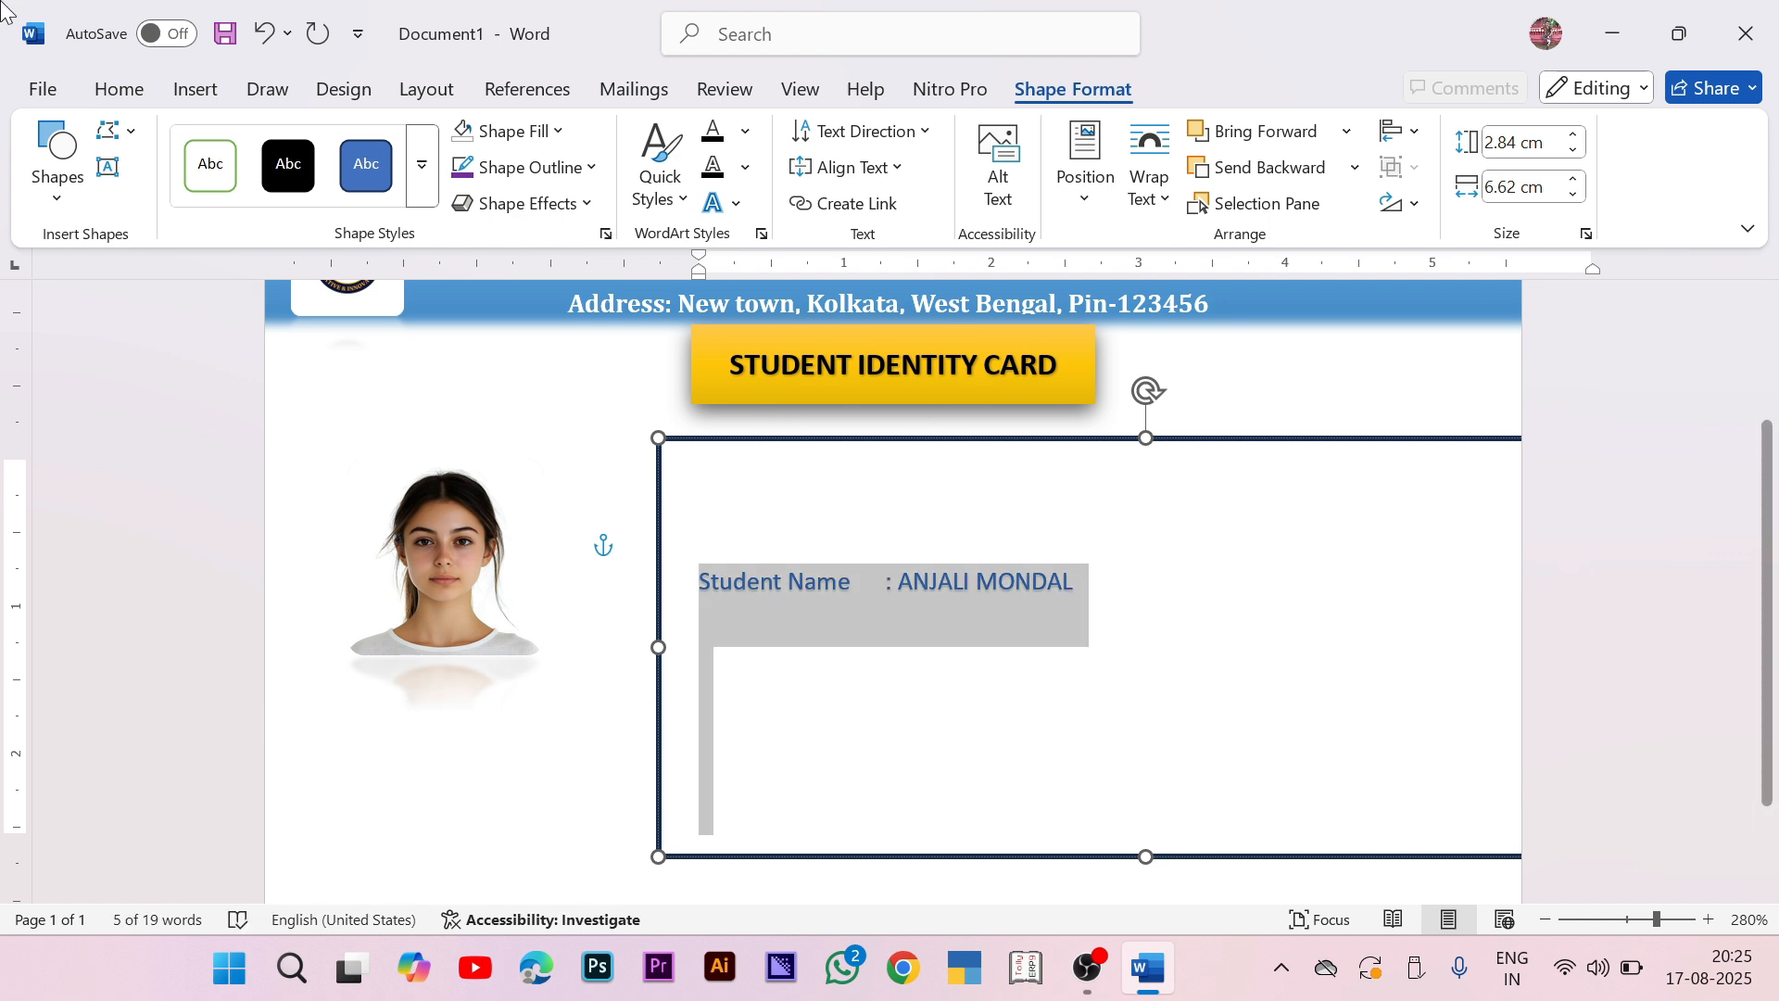
pyautogui.click(119, 89)
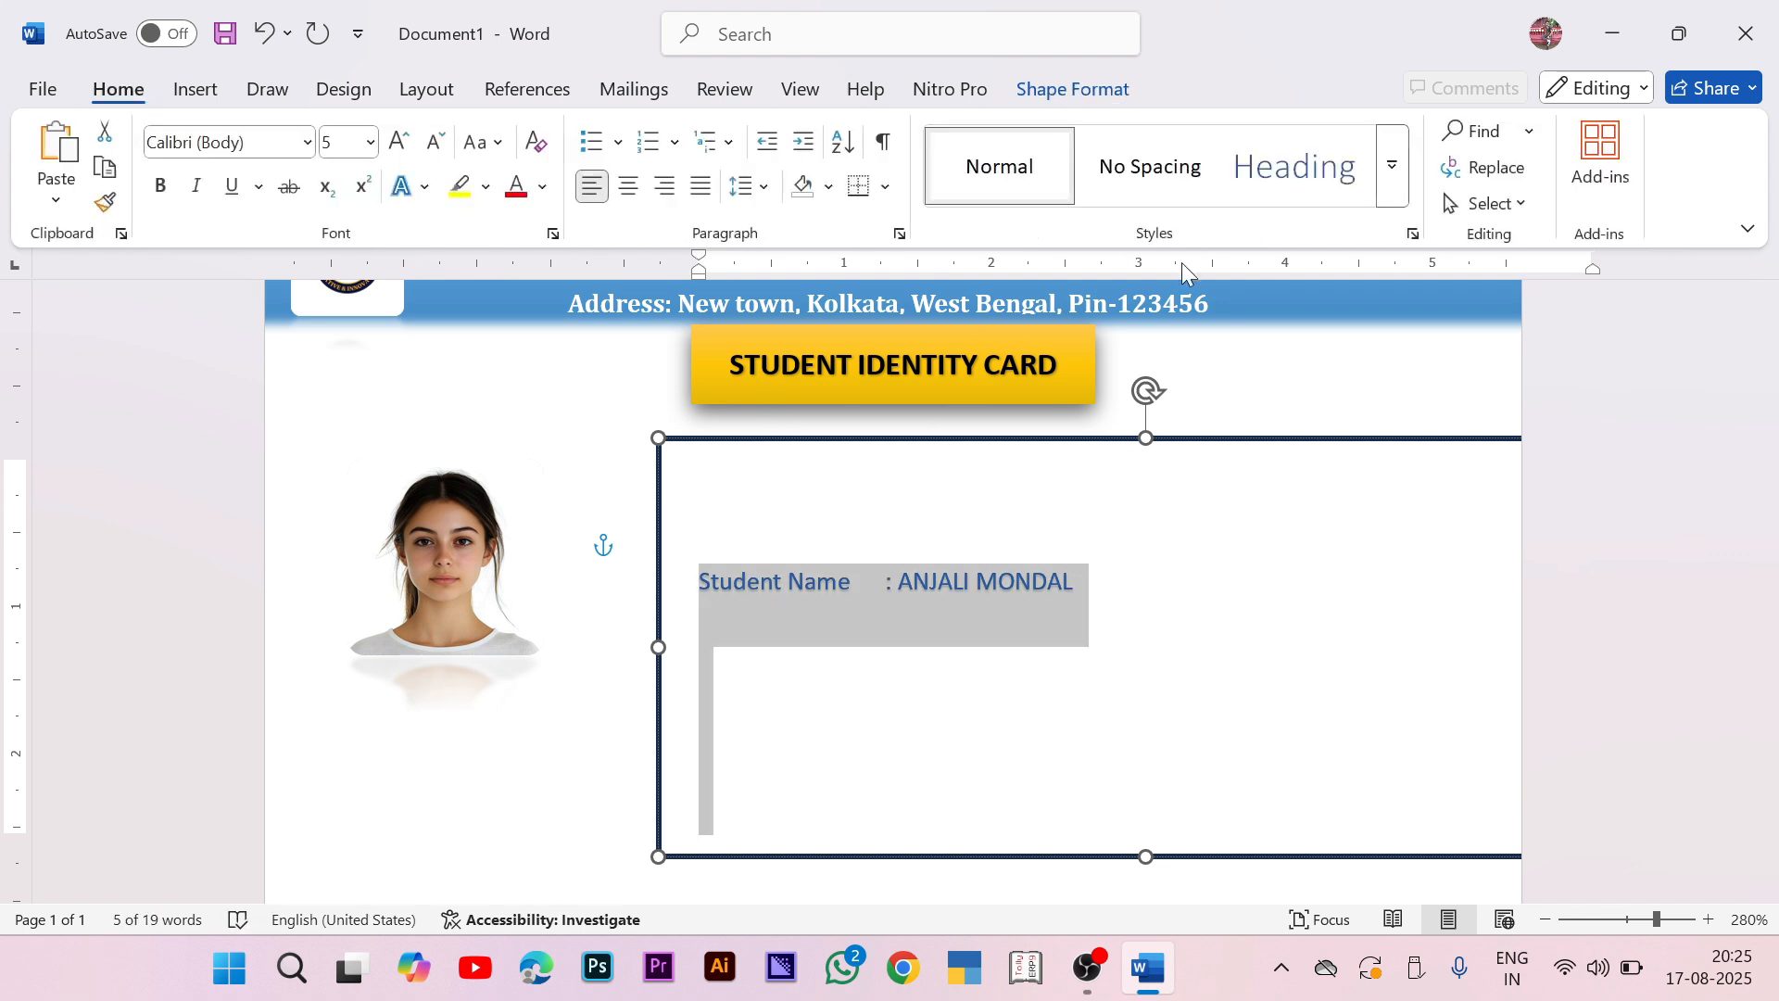
pyautogui.click(752, 186)
pyautogui.click(875, 541)
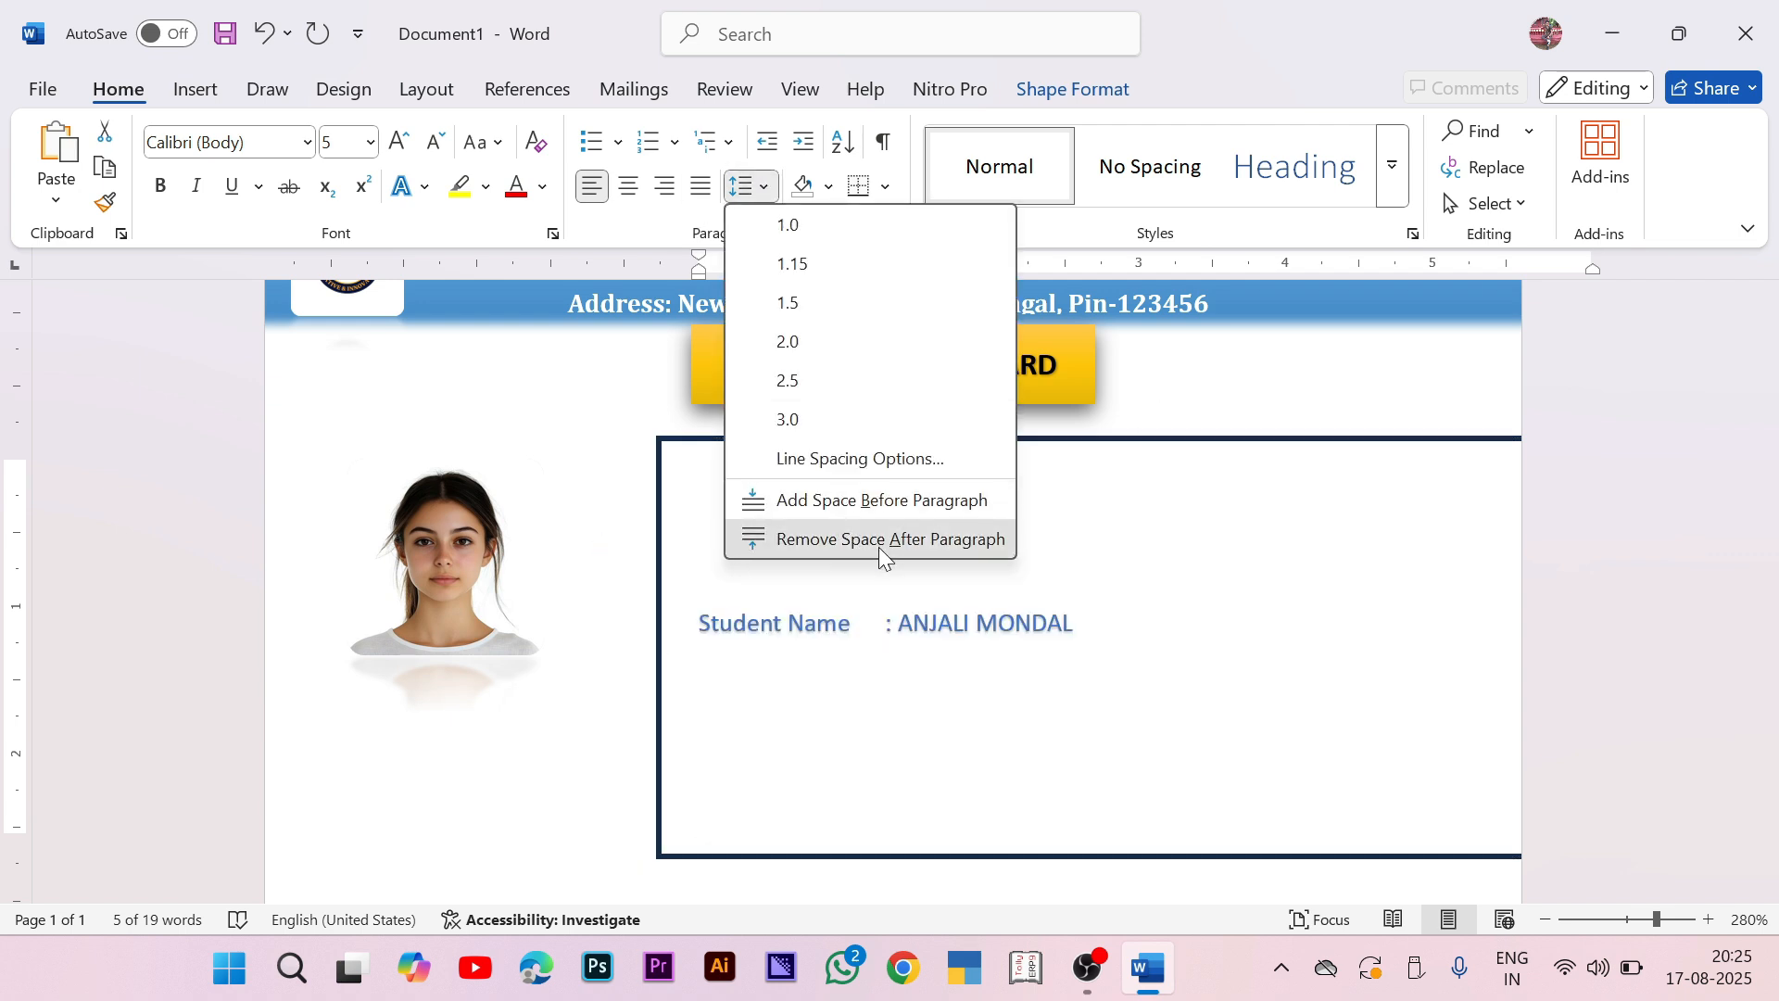
pyautogui.click(1116, 628)
# Step: Add Father Name and Mother Name lines with the parents' names after tabs
pyautogui.press('Return')
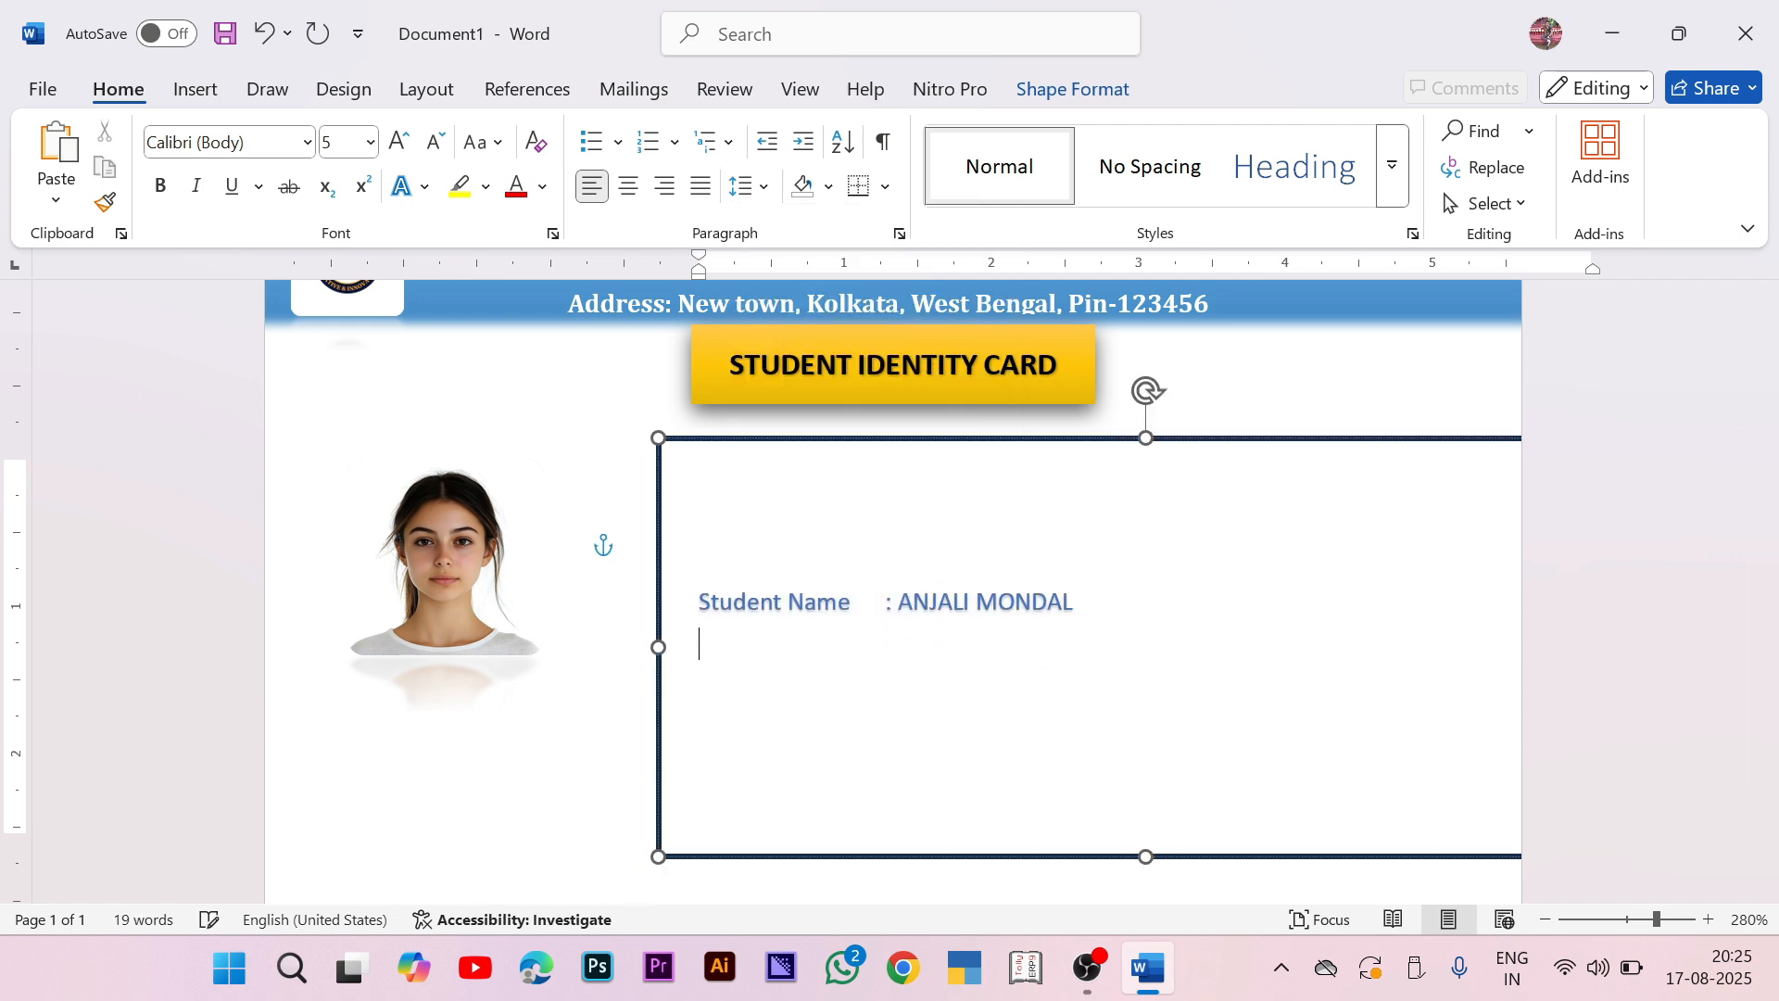
pyautogui.write('Fathe Name')
pyautogui.press('Tab')
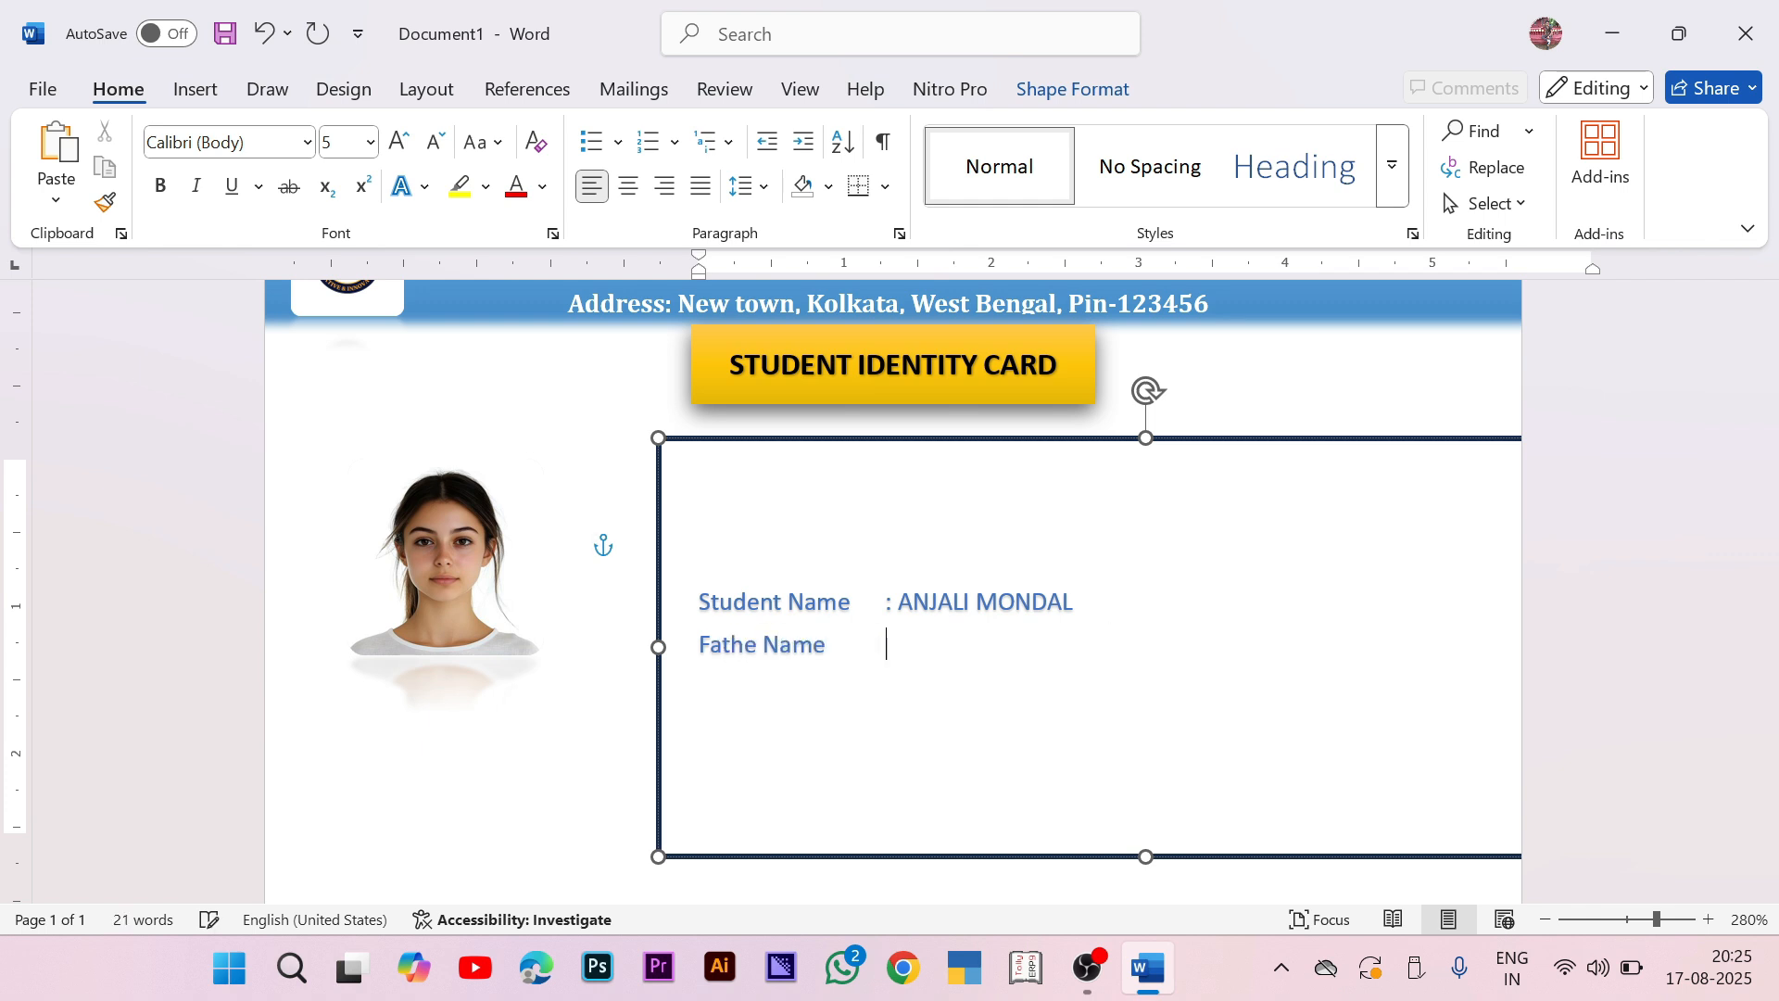
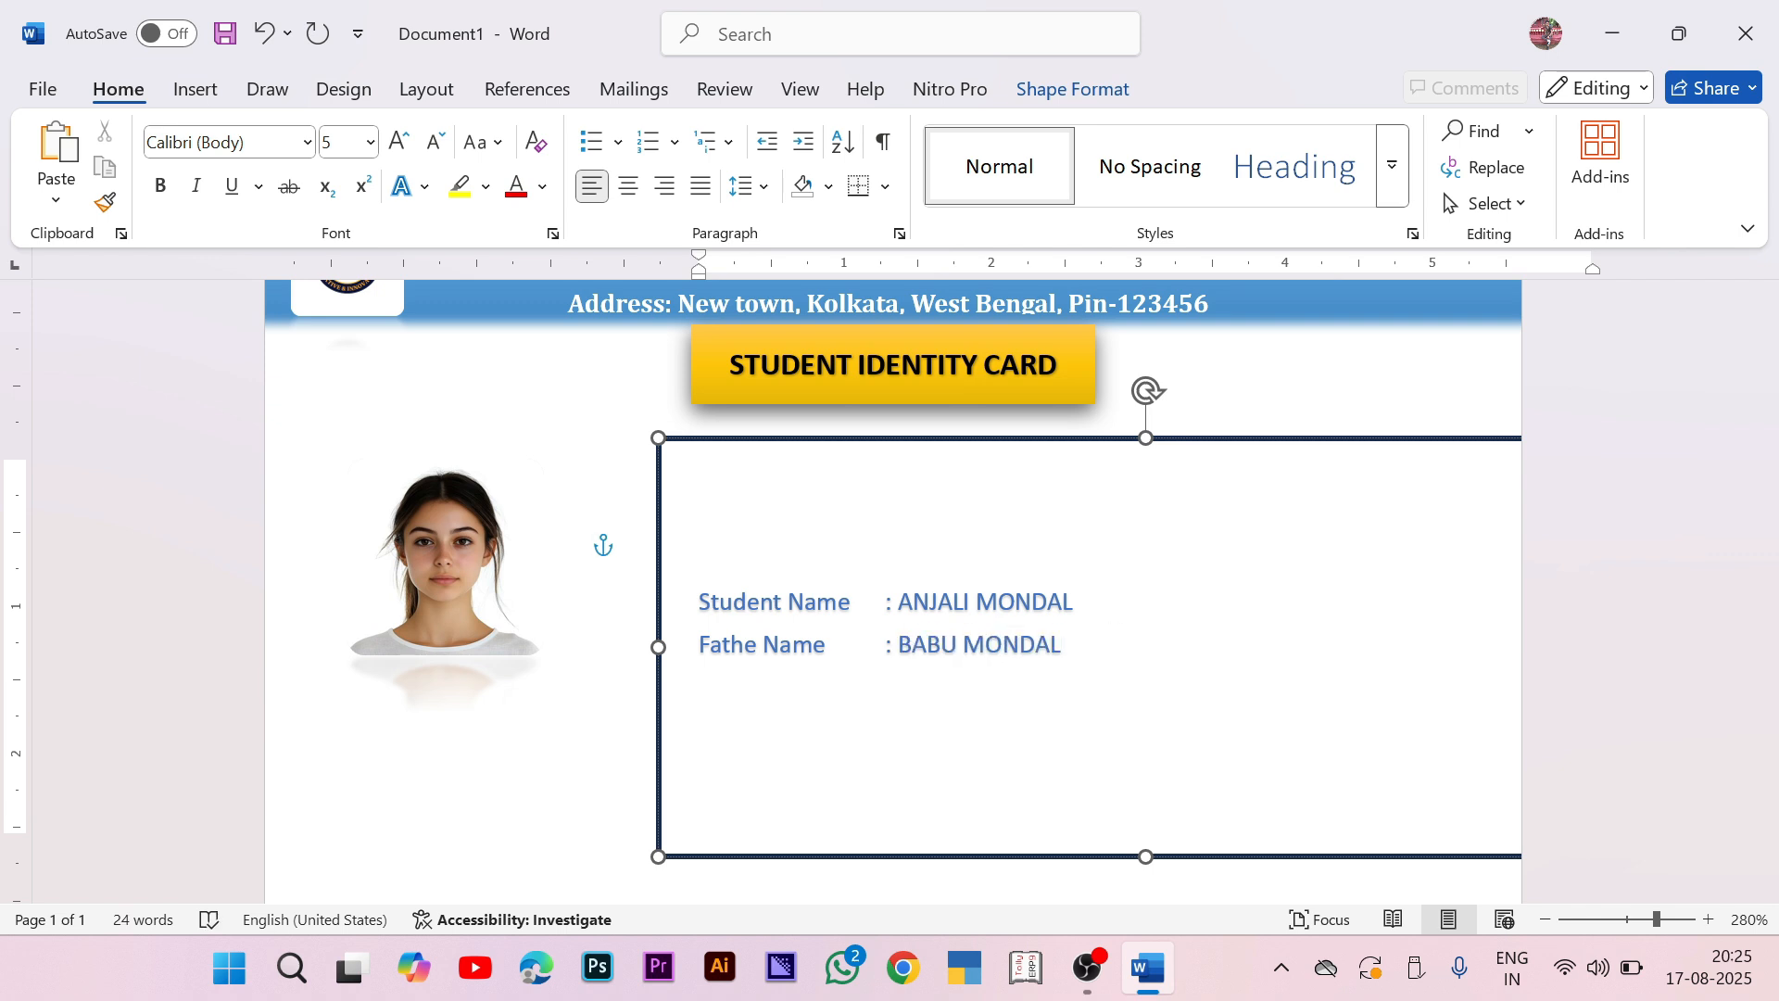
pyautogui.press('Return')
pyautogui.write('M')
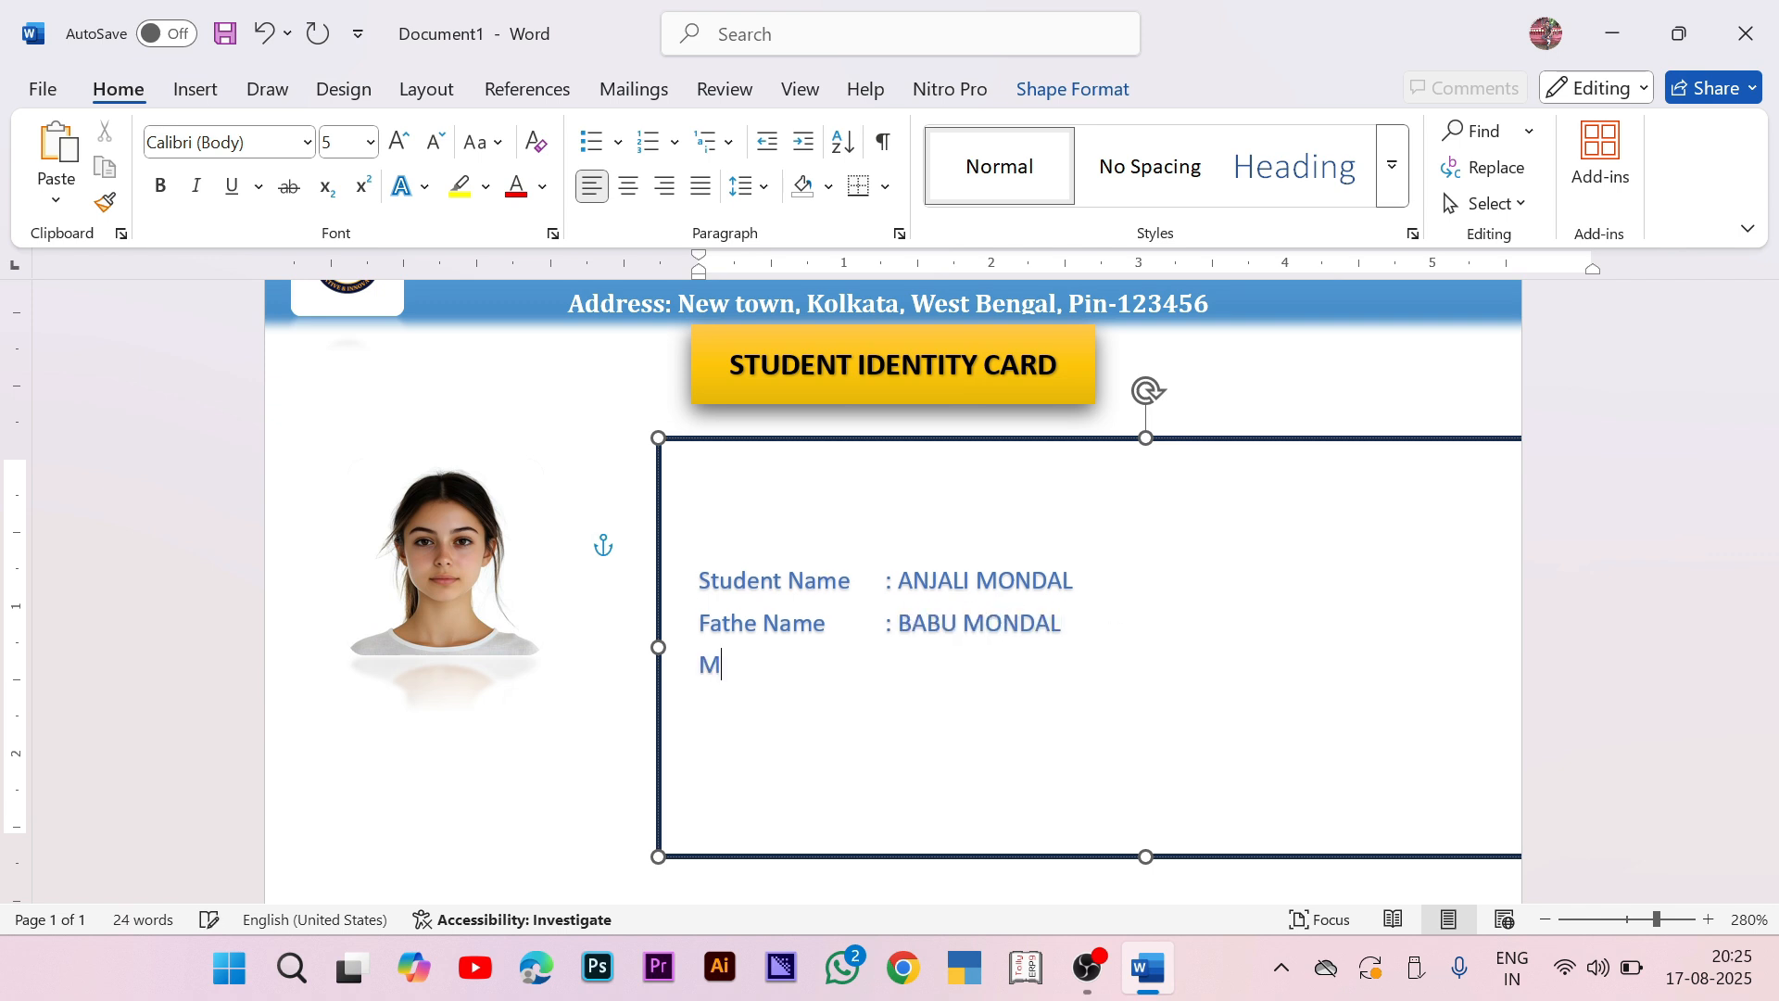
pyautogui.write('other Name')
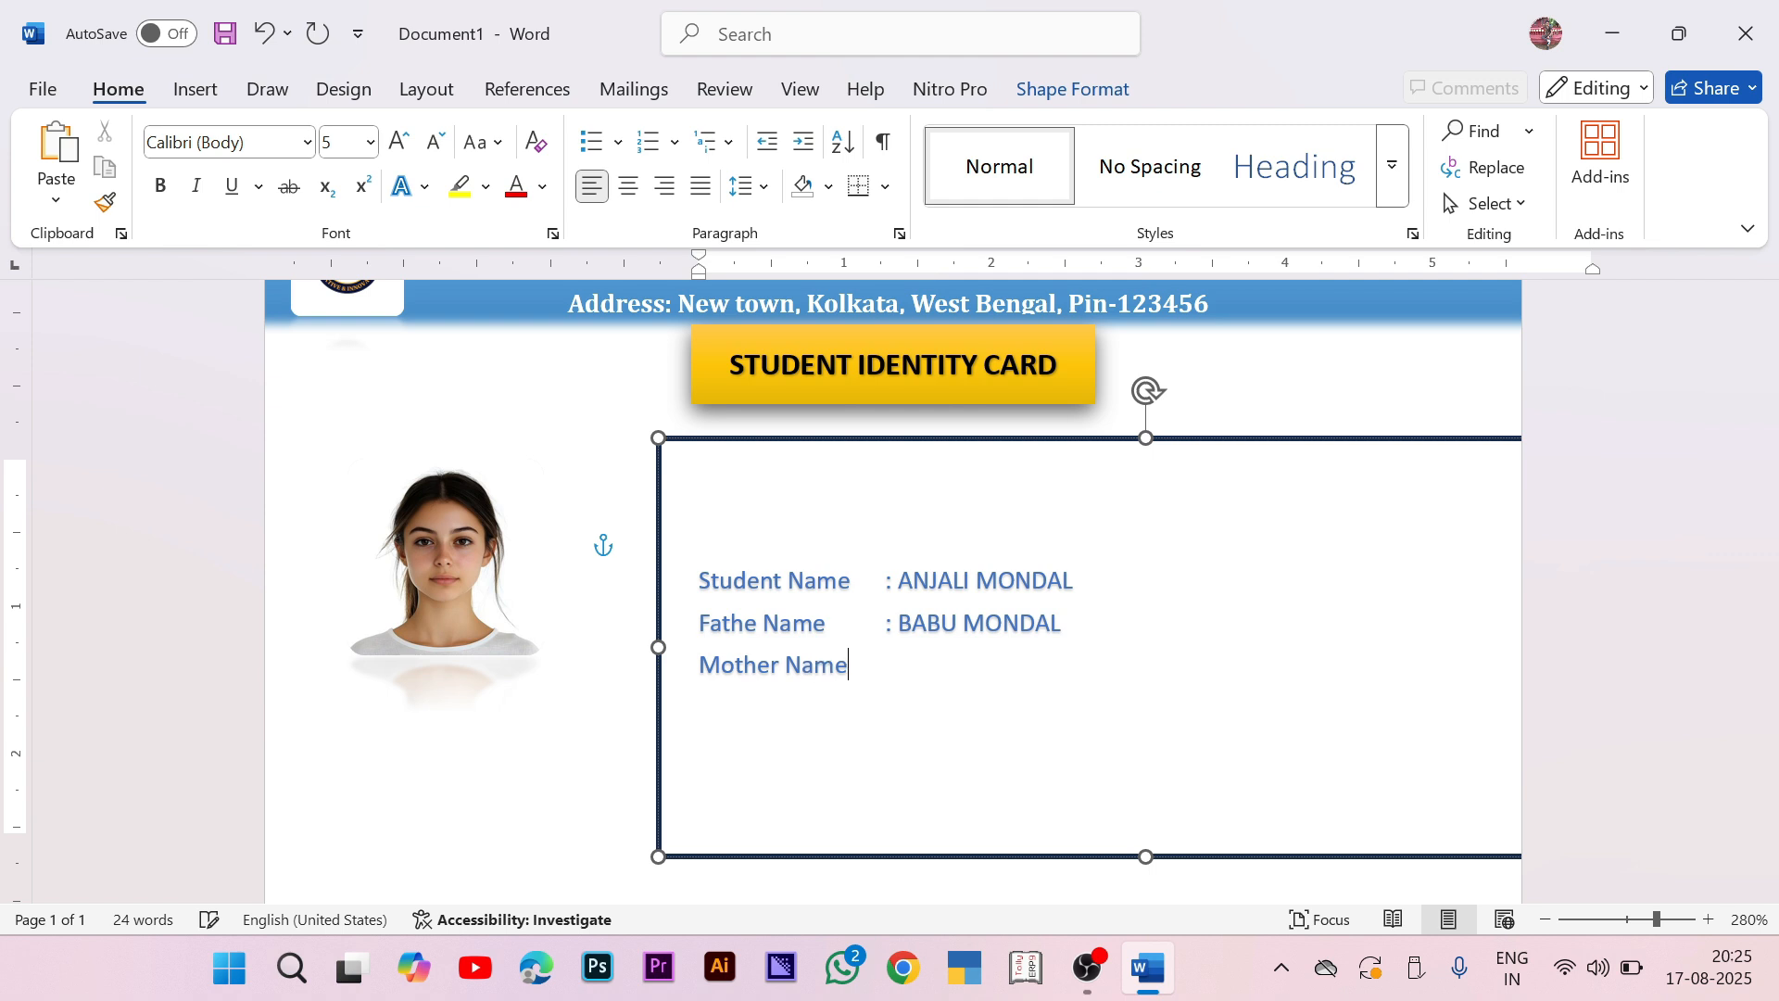
pyautogui.press('Tab')
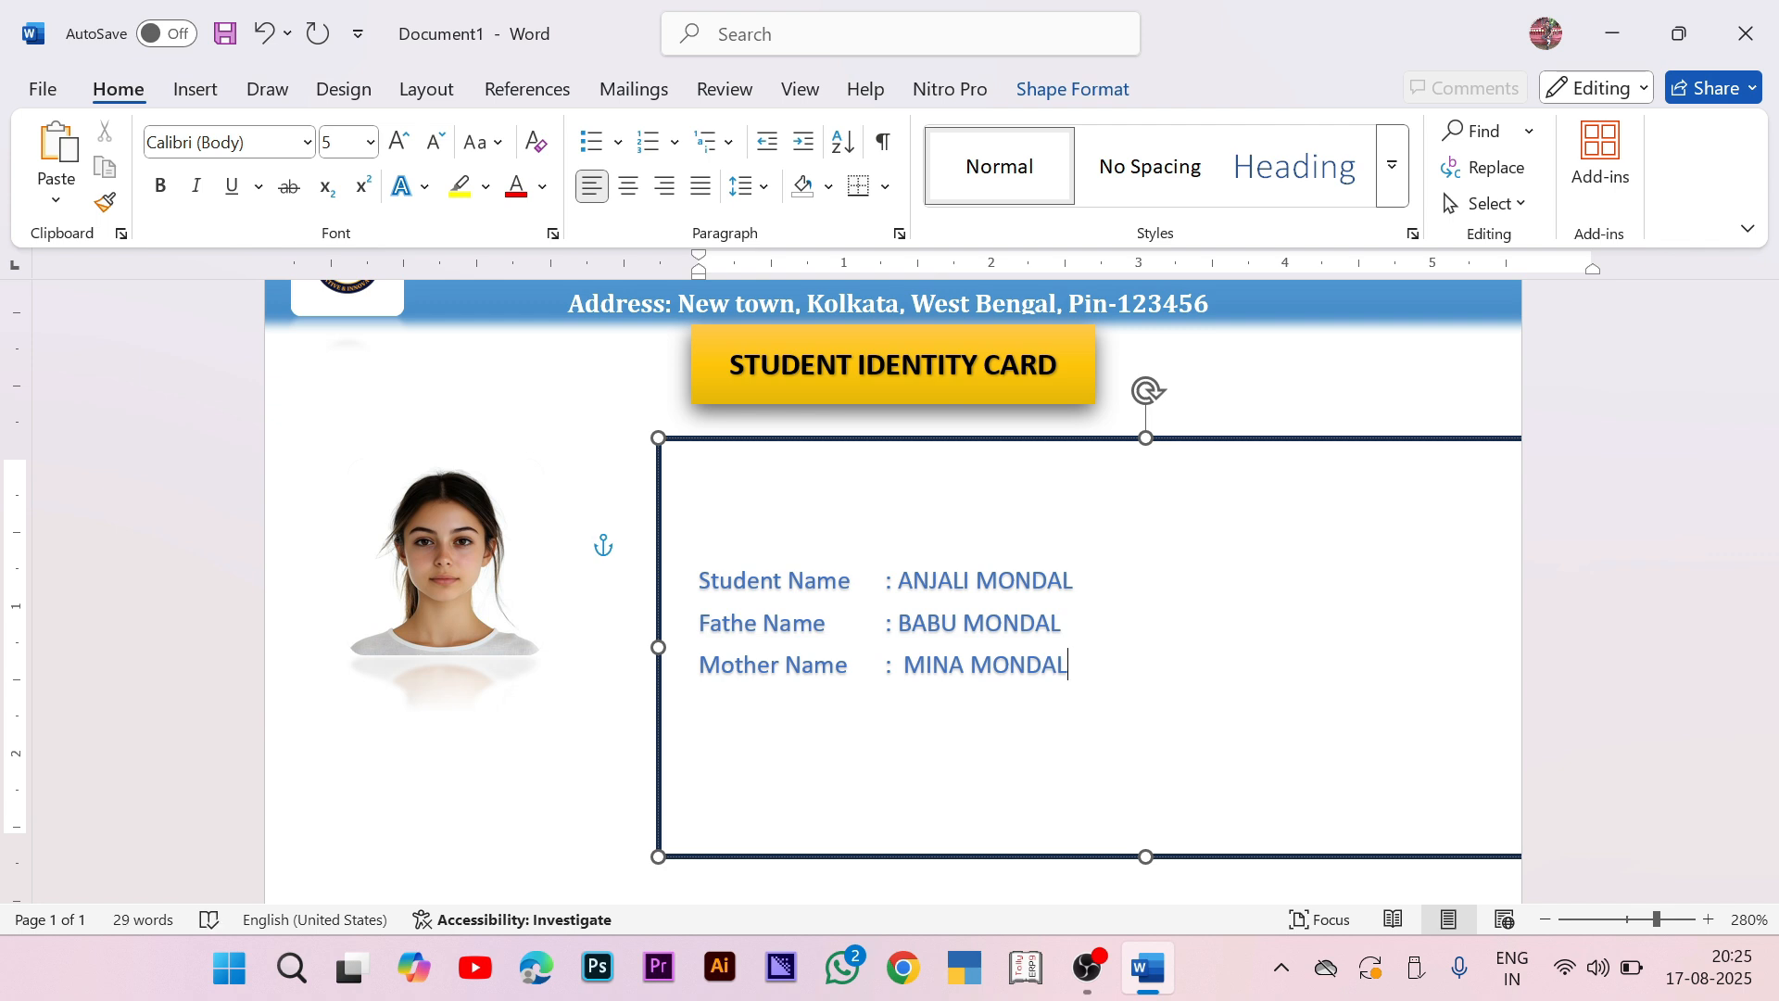
pyautogui.press('Return')
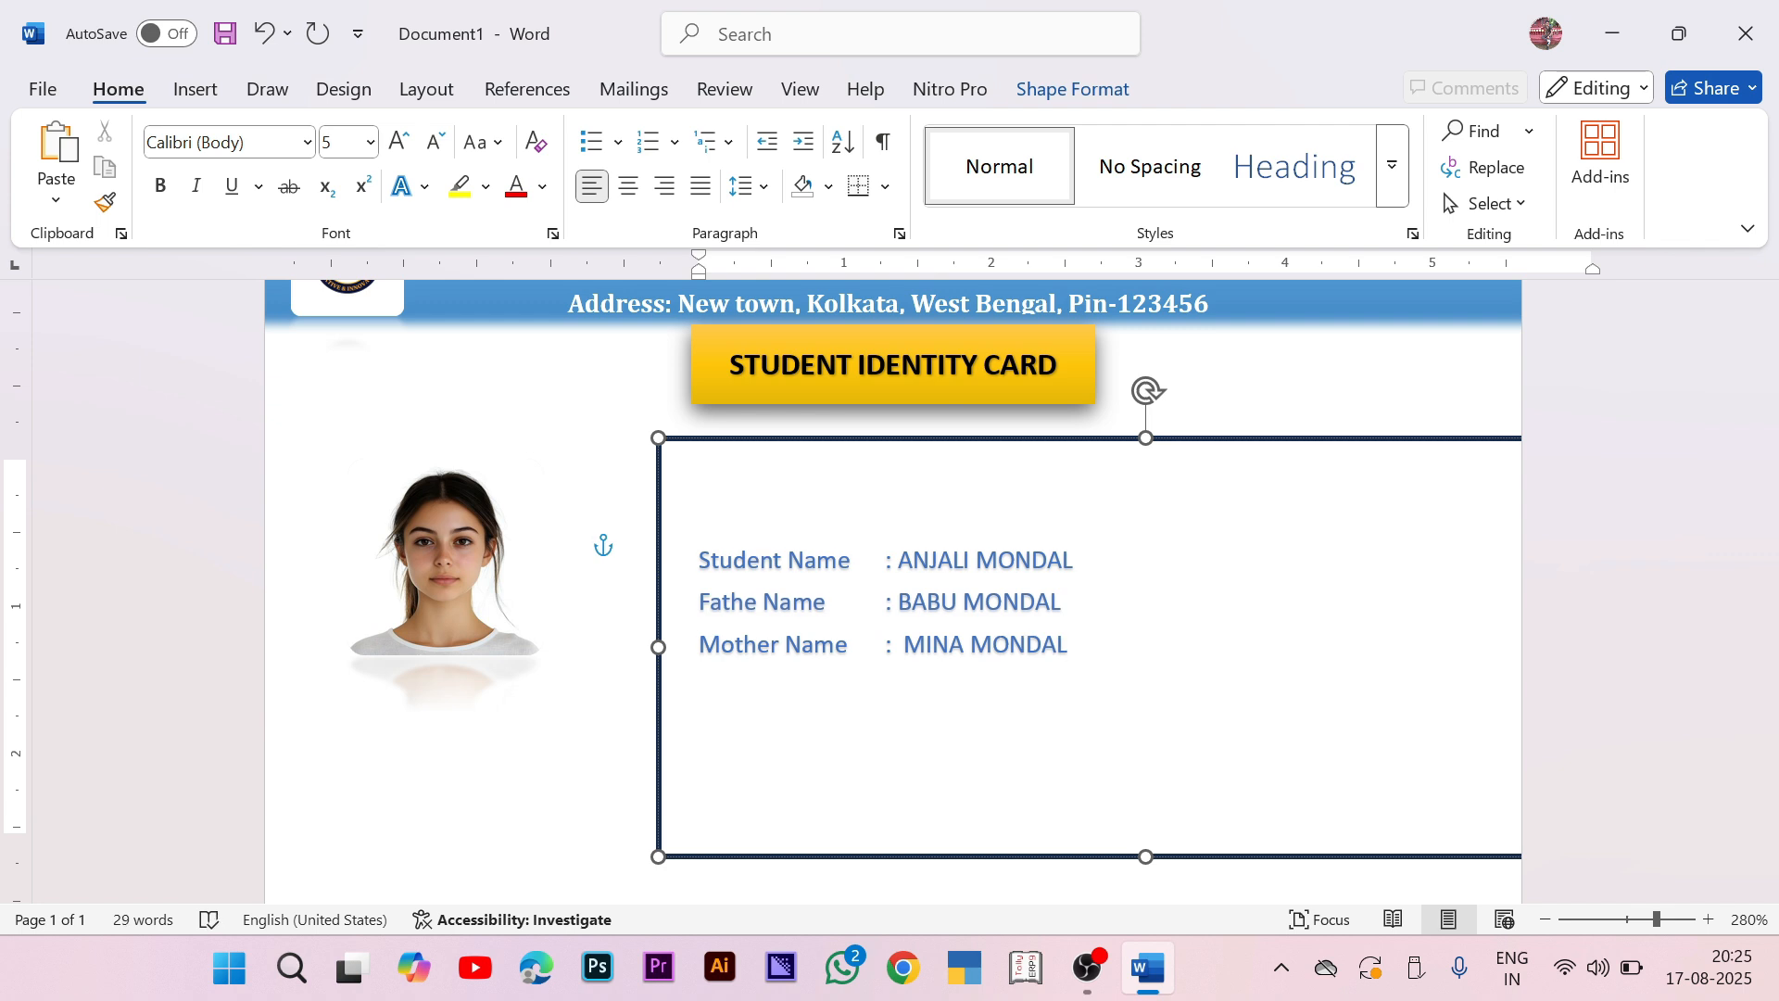
# Step: Add 'Class : V' and 'Section : B' lines, fixing the Secction typo
pyautogui.write('Class')
pyautogui.press('Tab')
pyautogui.write(': v')
pyautogui.press('BackSpace')
pyautogui.write('v')
pyautogui.press('BackSpace')
pyautogui.write('V')
pyautogui.press('Return')
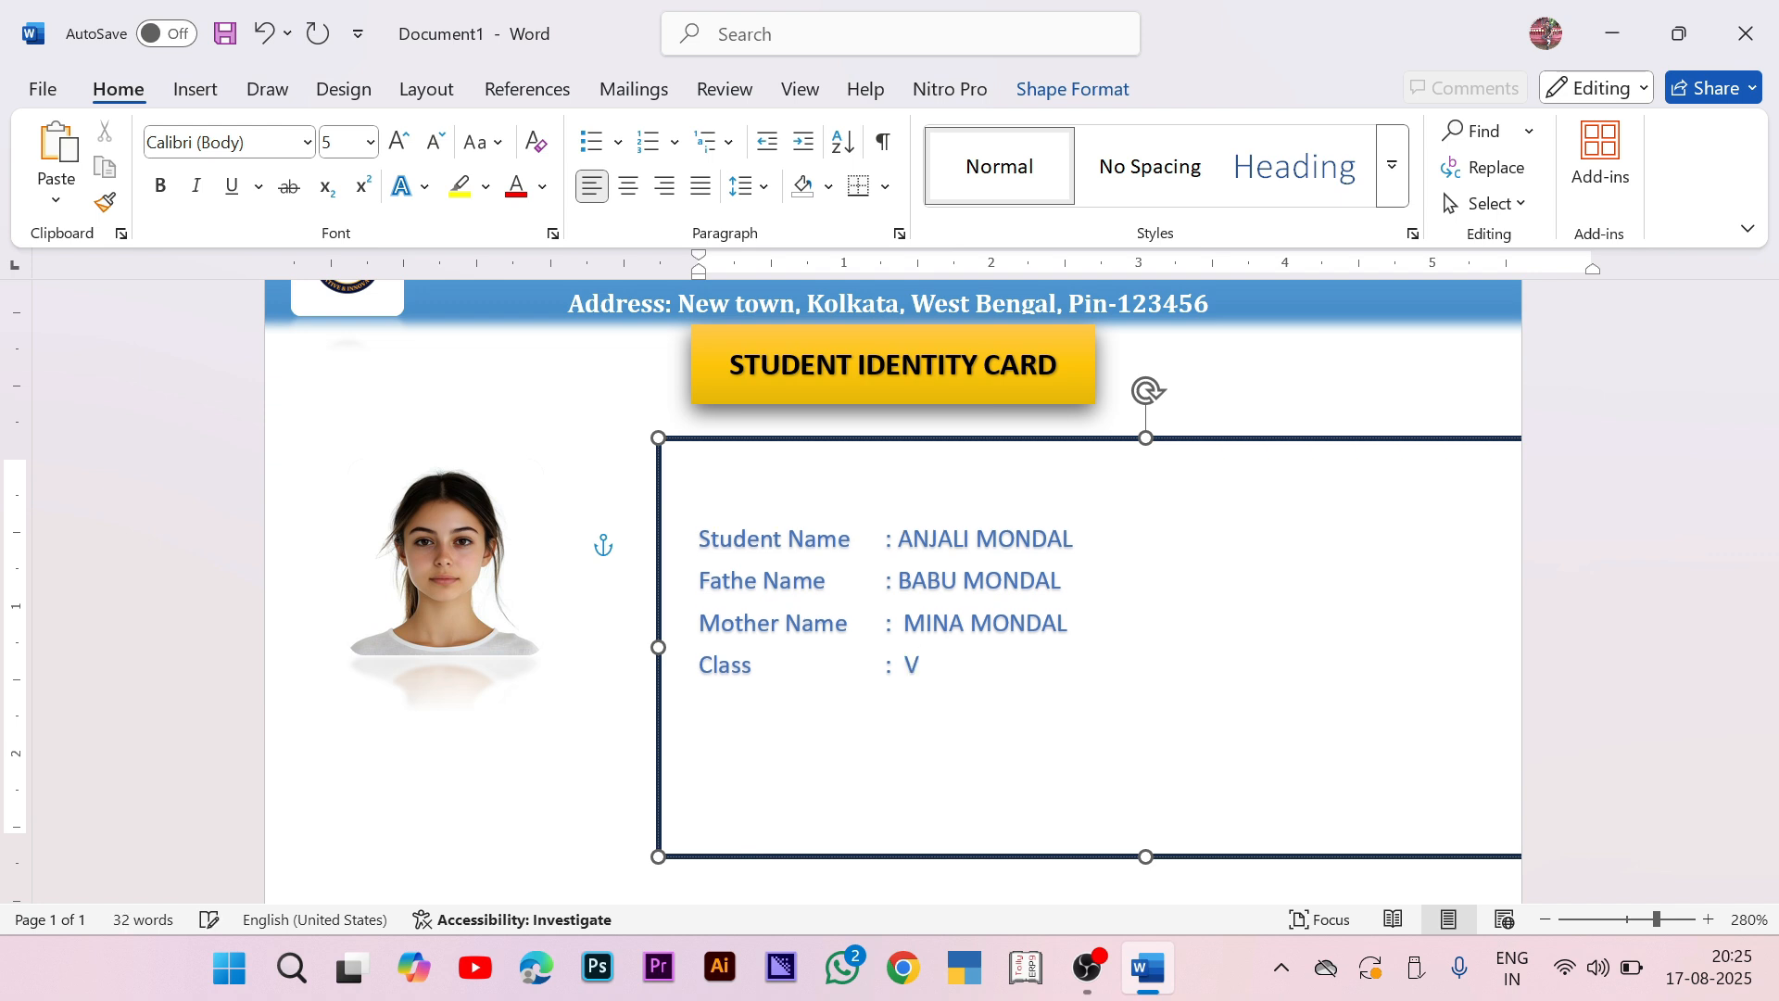
pyautogui.write('Secction')
pyautogui.press('Tab')
pyautogui.write(': B')
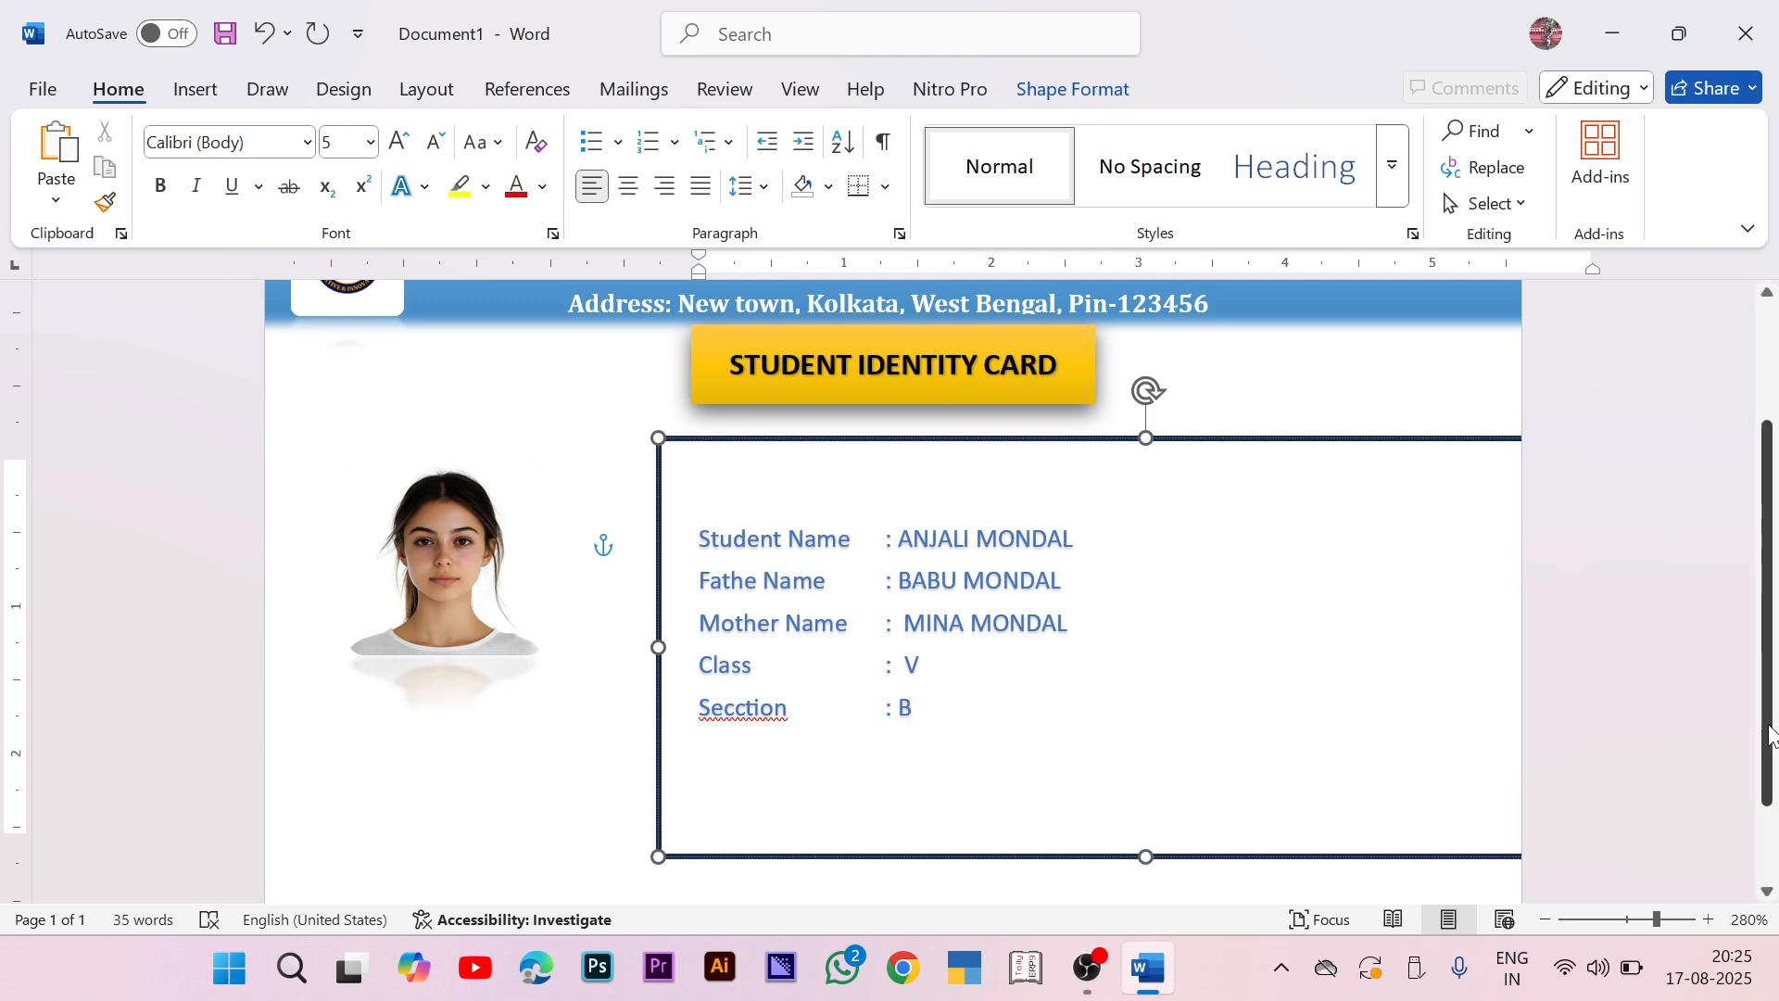
pyautogui.press('BackSpace')
pyautogui.press('Return')
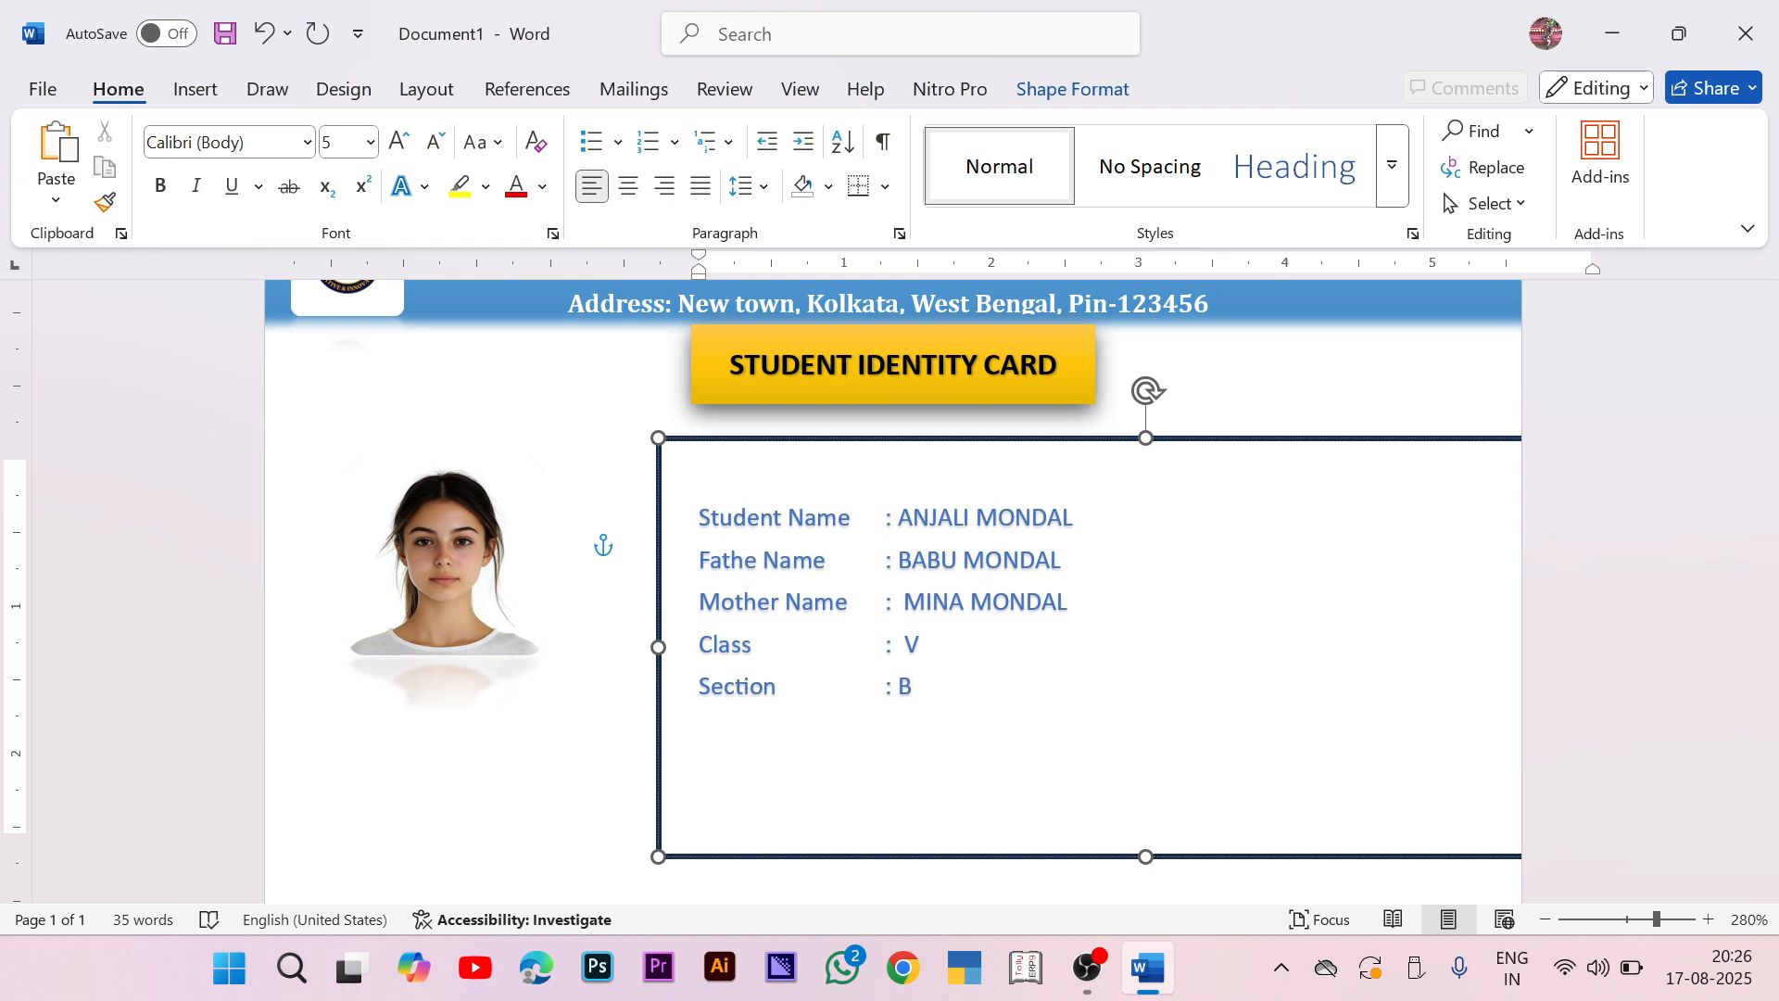
pyautogui.write('D. O. B')
pyautogui.press('Tab')
pyautogui.write(': 12-May-2')
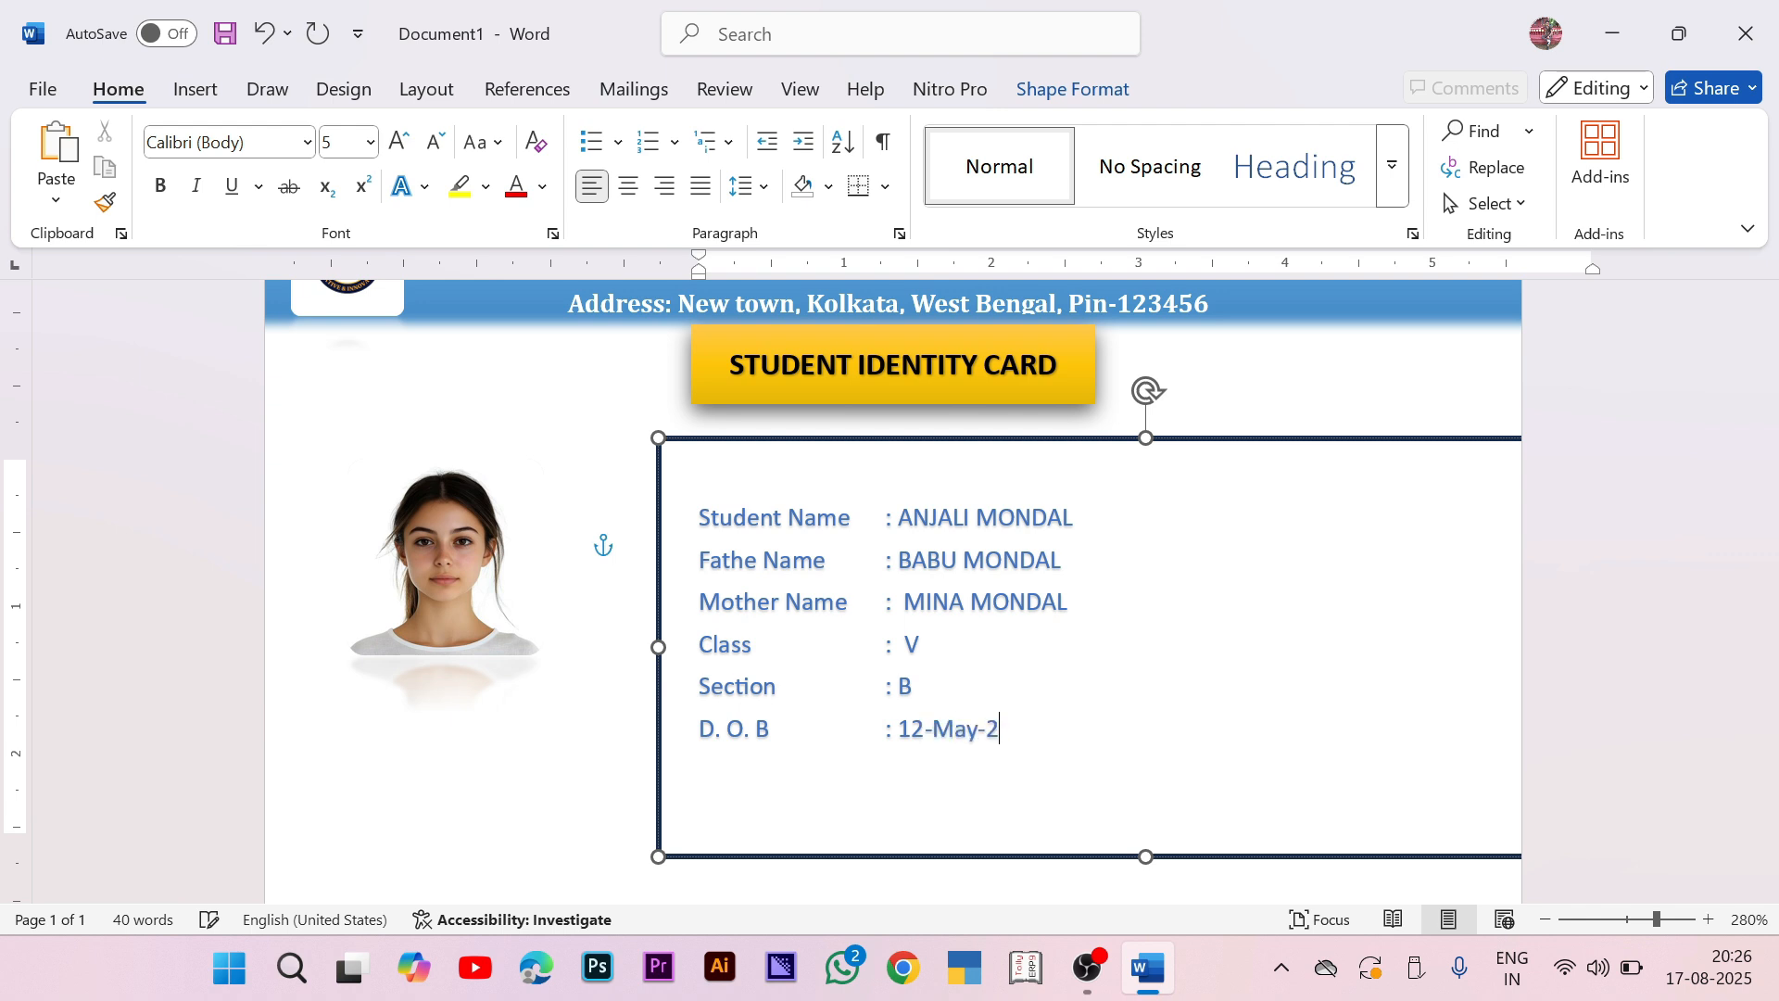
pyautogui.write('014')
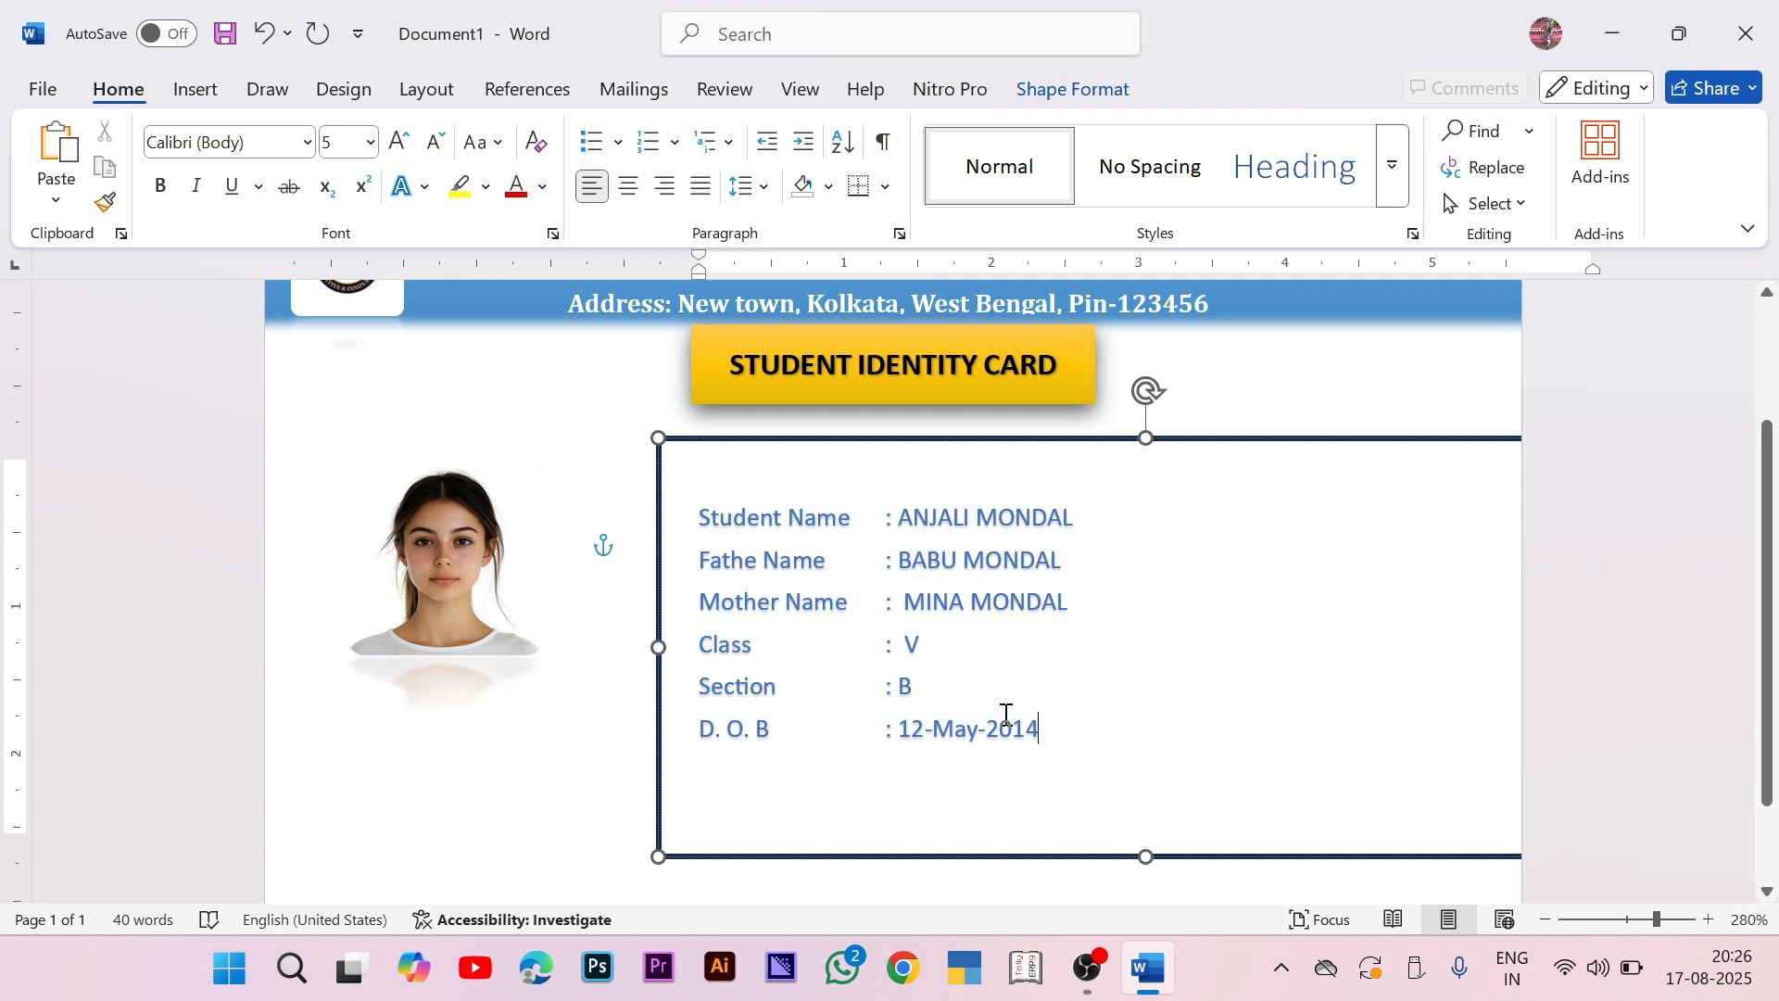
pyautogui.press('Return')
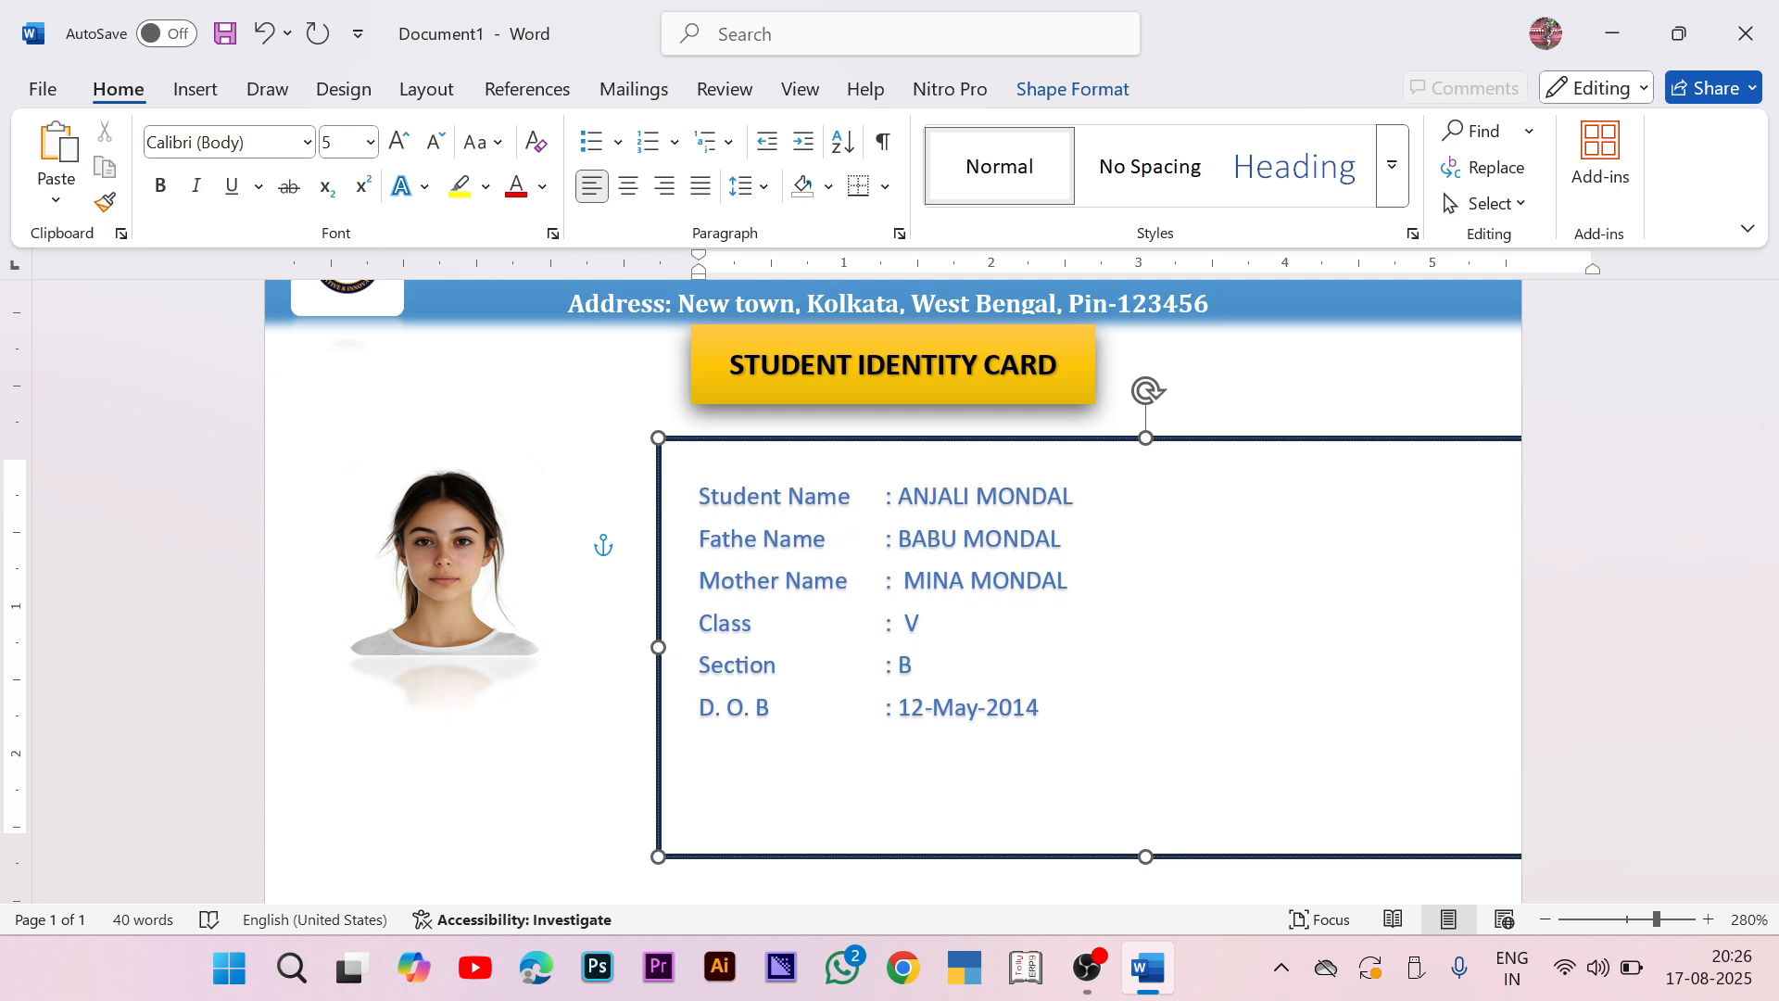
pyautogui.write('Blood Grou')
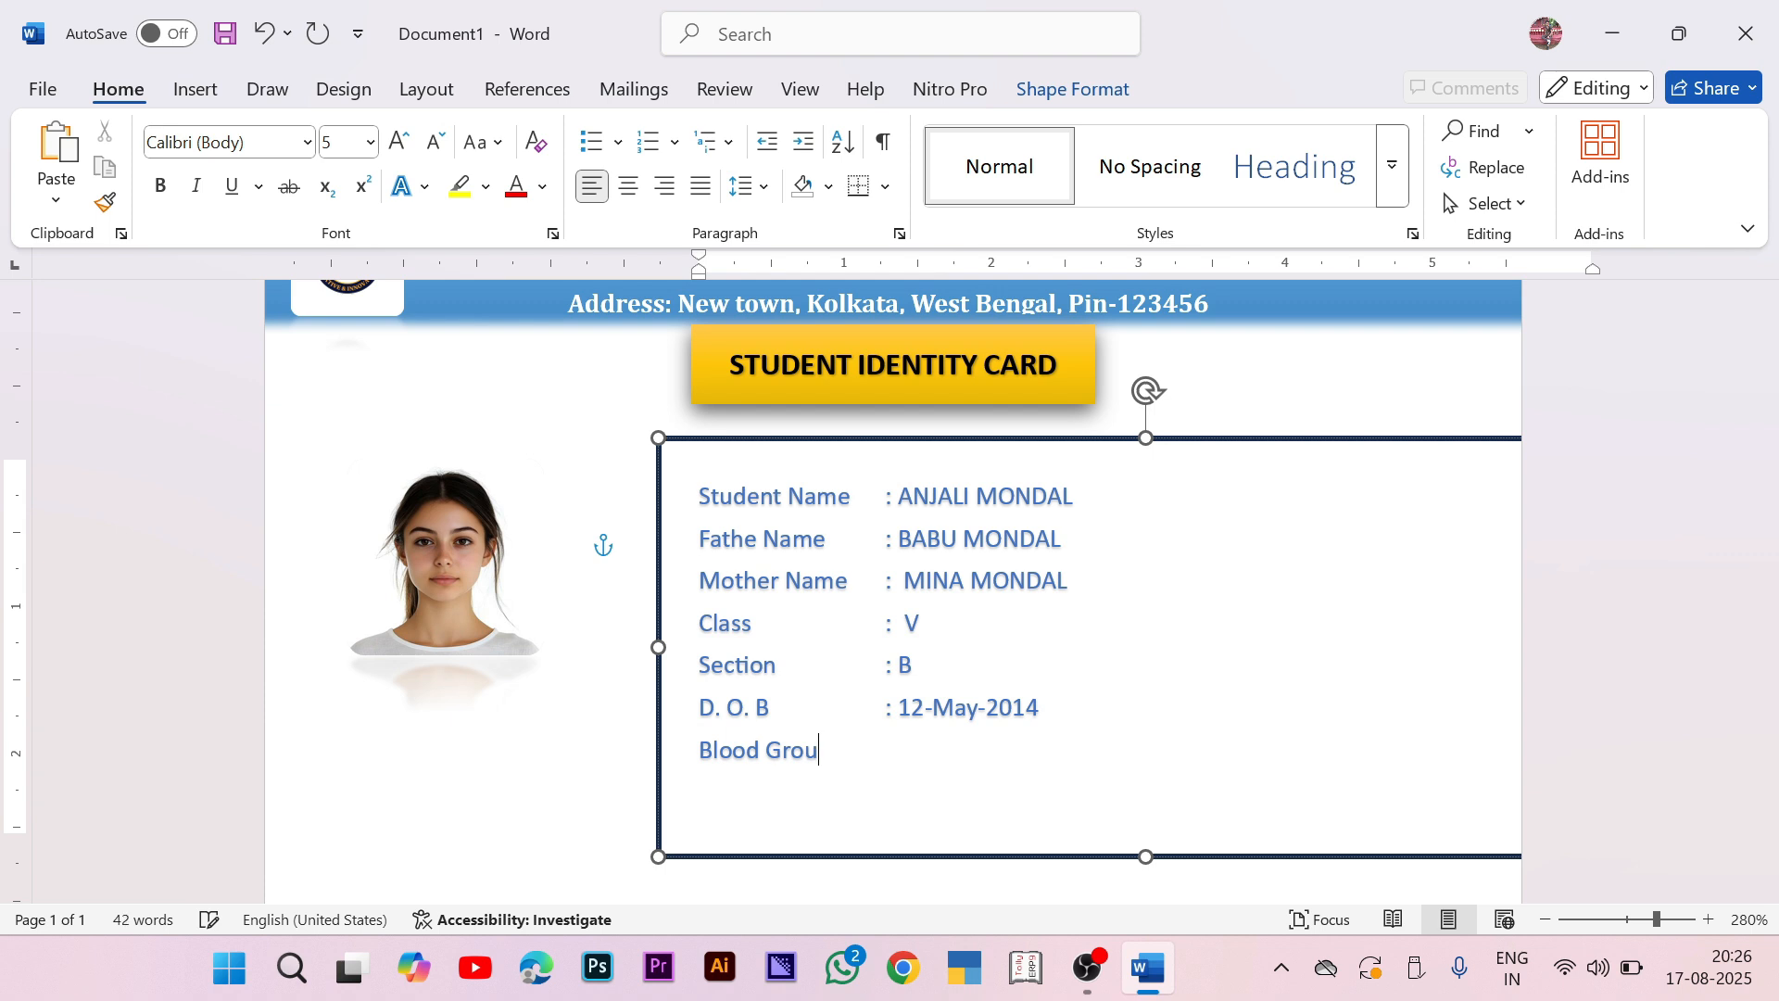
pyautogui.write('p')
# Step: Complete the Blood Group line with ': O + Ve'
pyautogui.press('Tab')
pyautogui.write(': o')
pyautogui.press('BackSpace')
pyautogui.write('O + Ve')
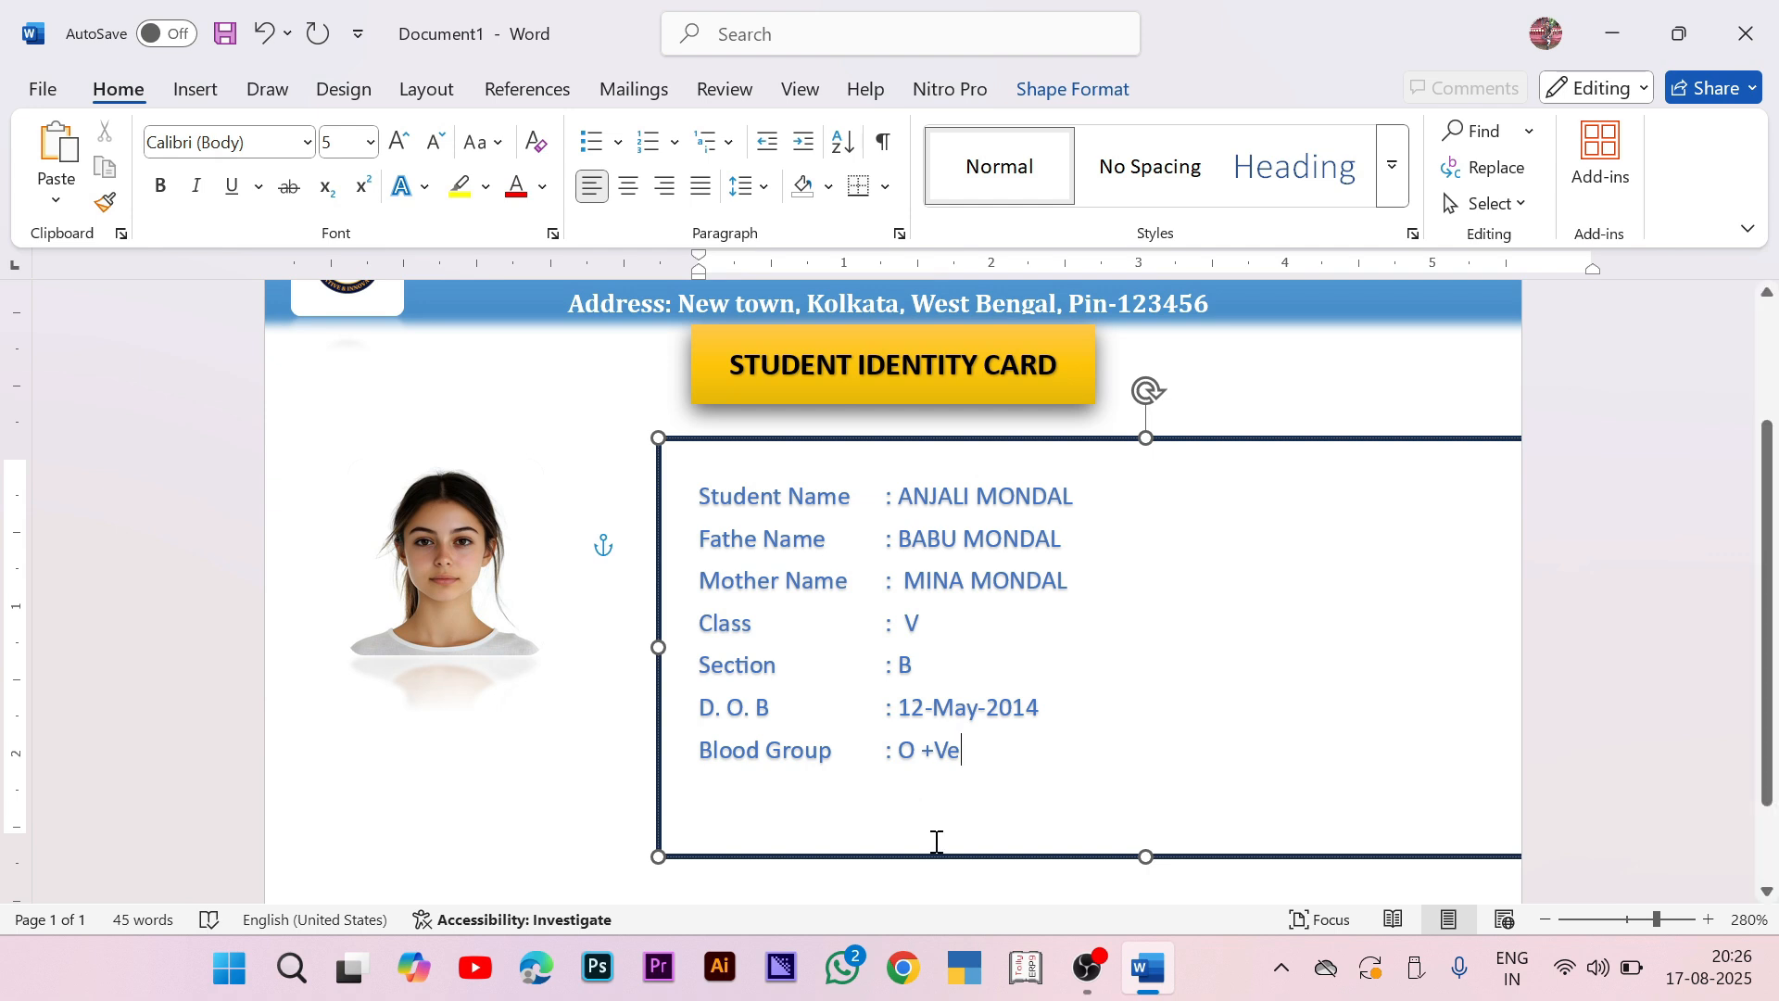
pyautogui.press('Return')
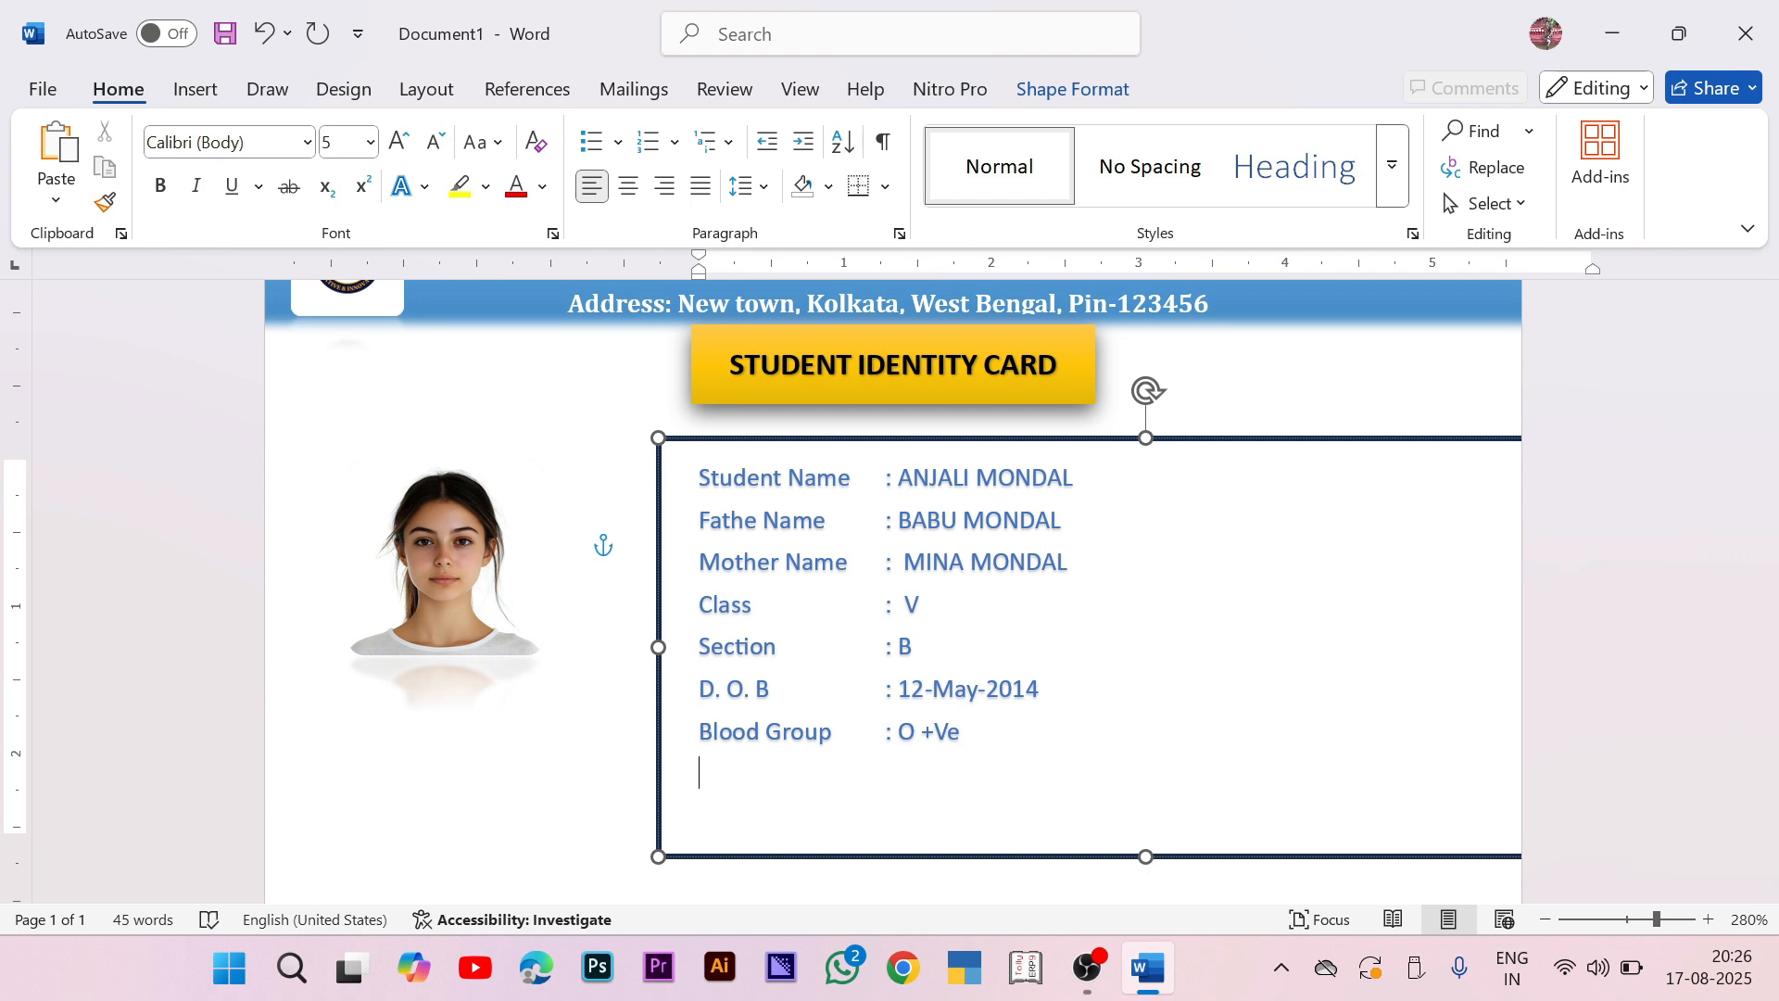
# Step: Add an Address line with the student's postal address after a tab
pyautogui.write('Address')
pyautogui.press('Tab')
pyautogui.write(':')
pyautogui.write('Sector')
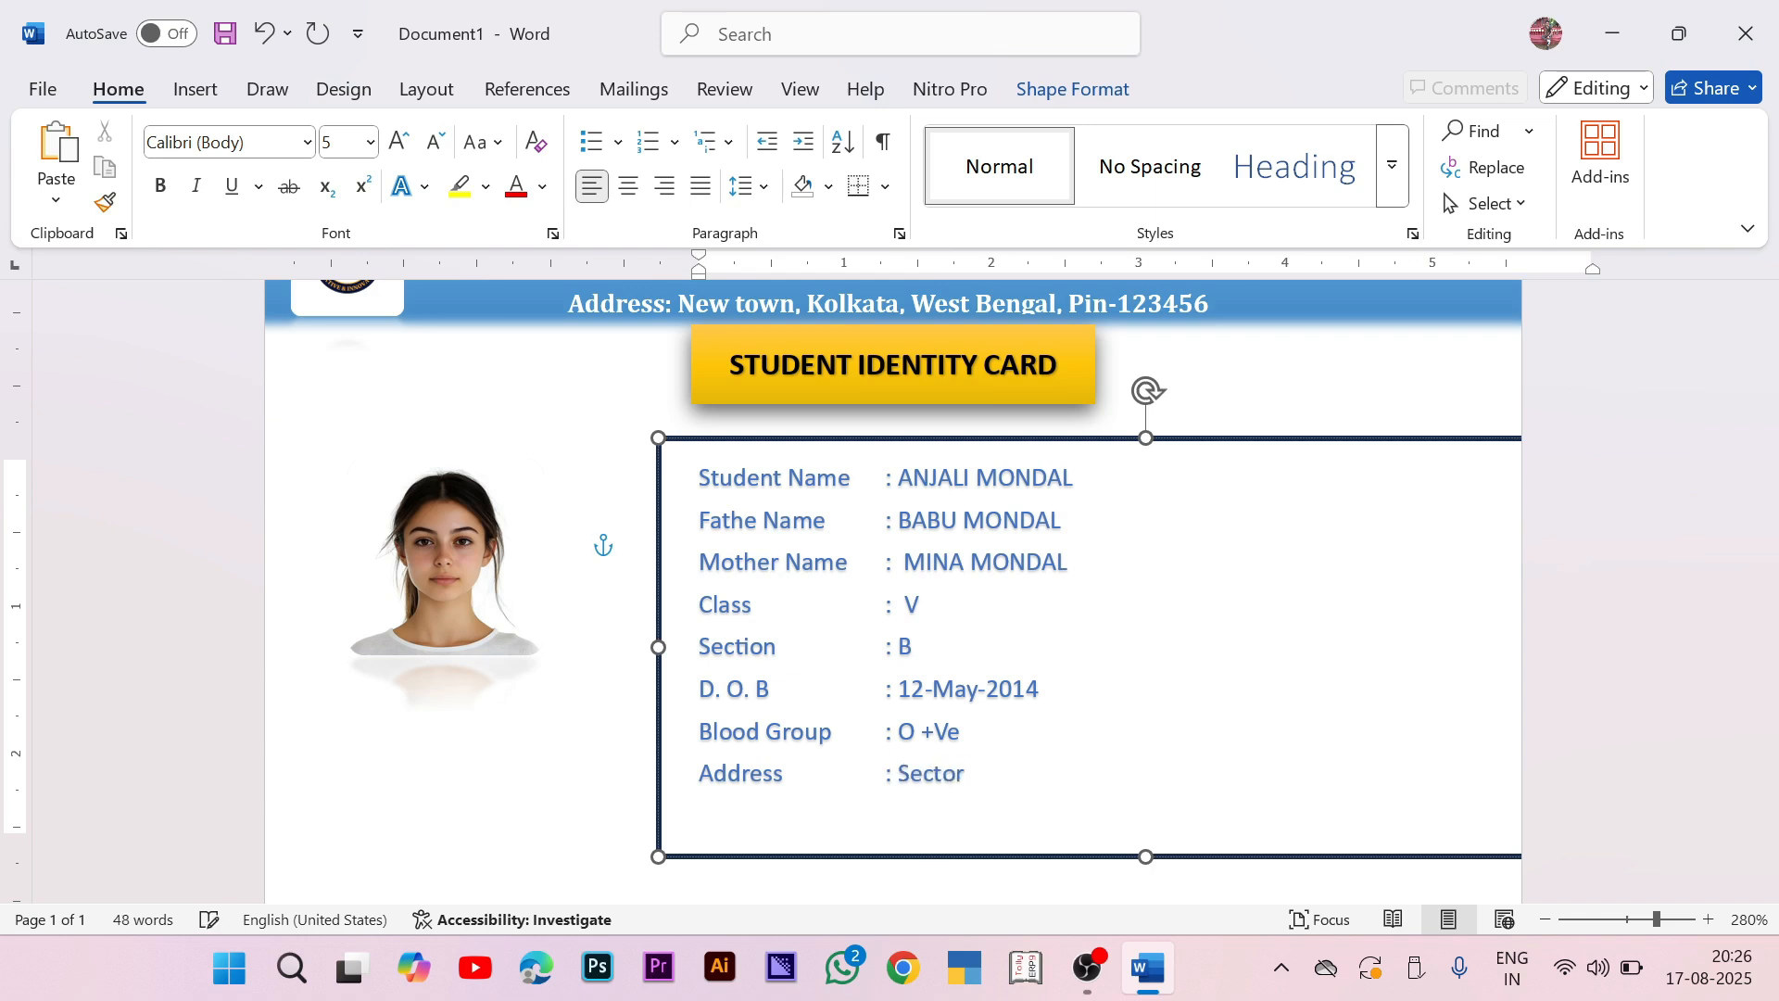
pyautogui.write('-5, New town, wl')
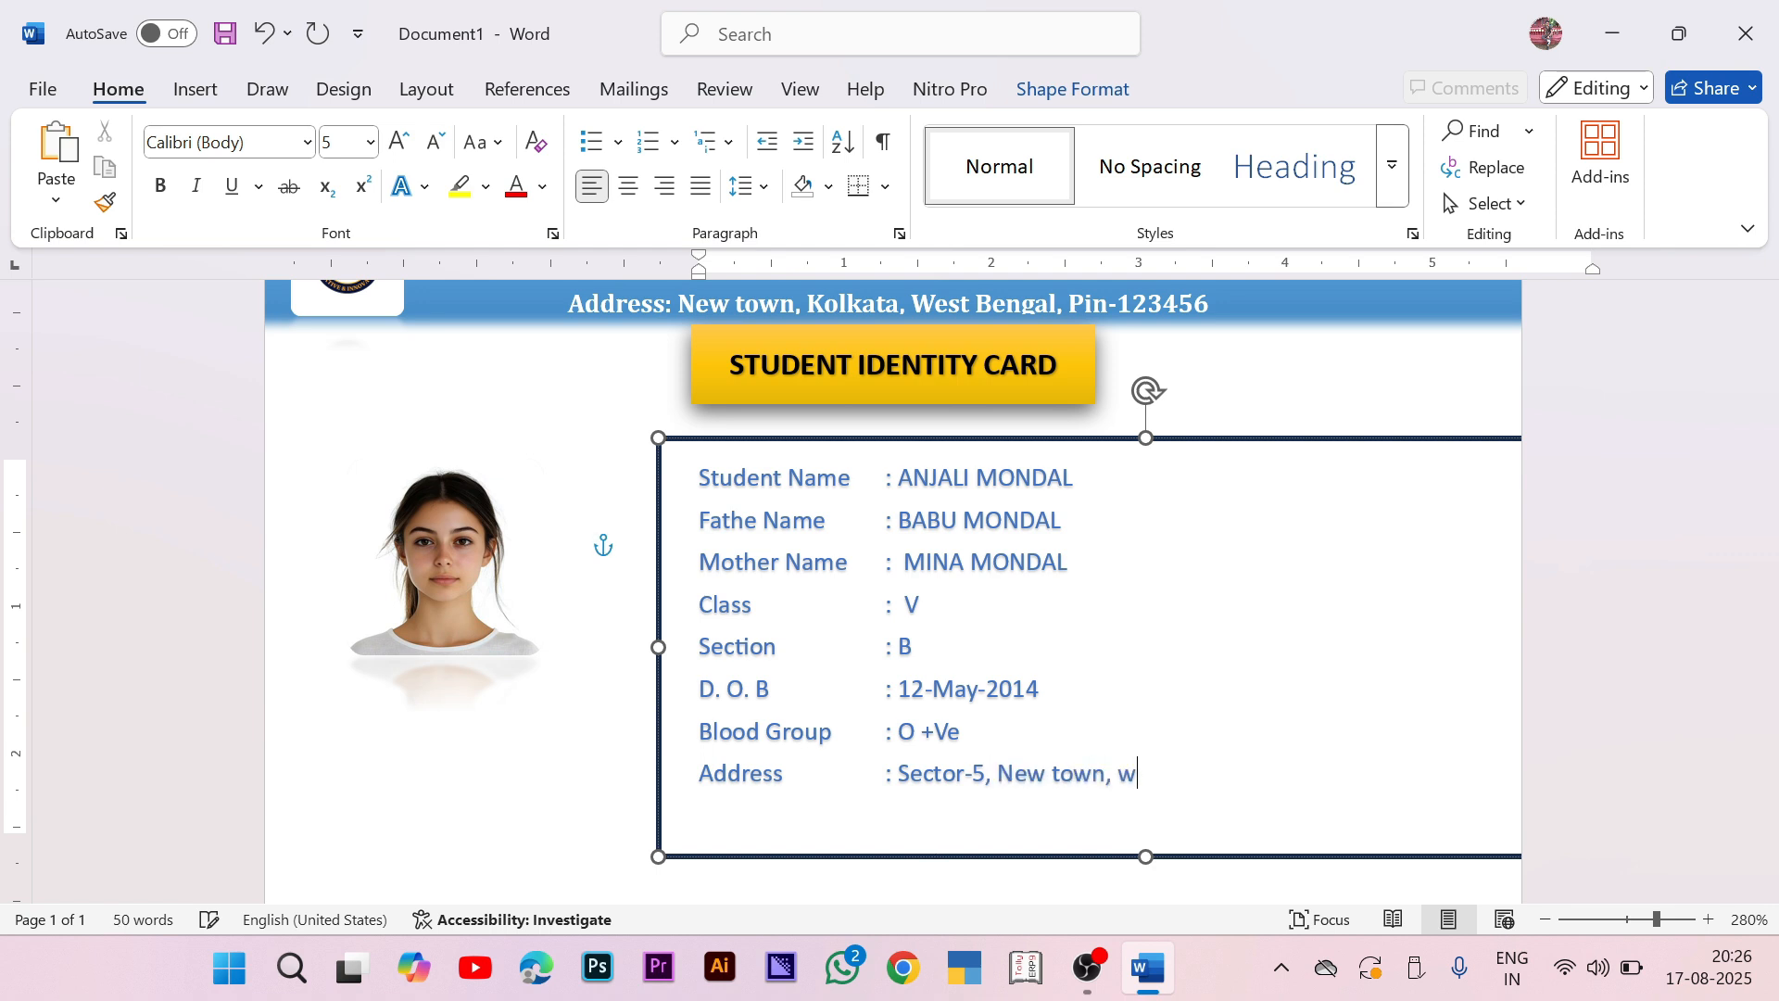
pyautogui.press('BackSpace')
pyautogui.press('BackSpace')
pyautogui.write('West Bengal')
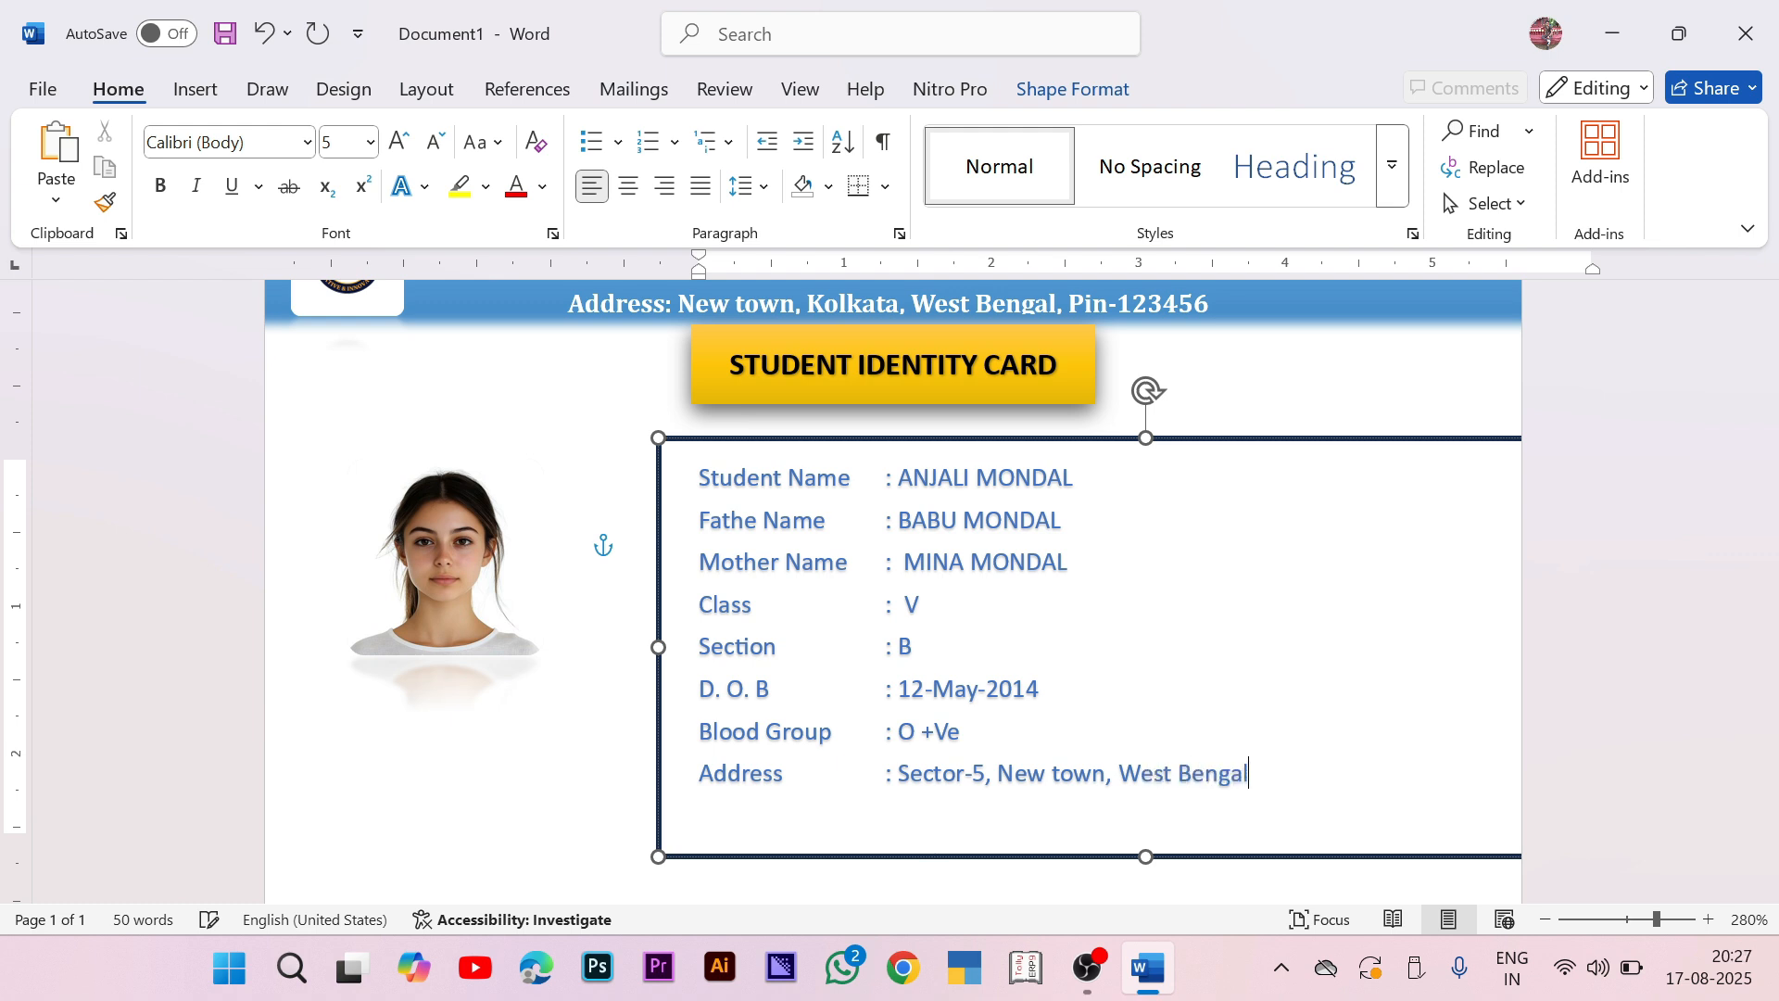
pyautogui.write('-123456')
pyautogui.press('Return')
# Step: Add a Phone Number line with the student's phone number
pyautogui.write('P')
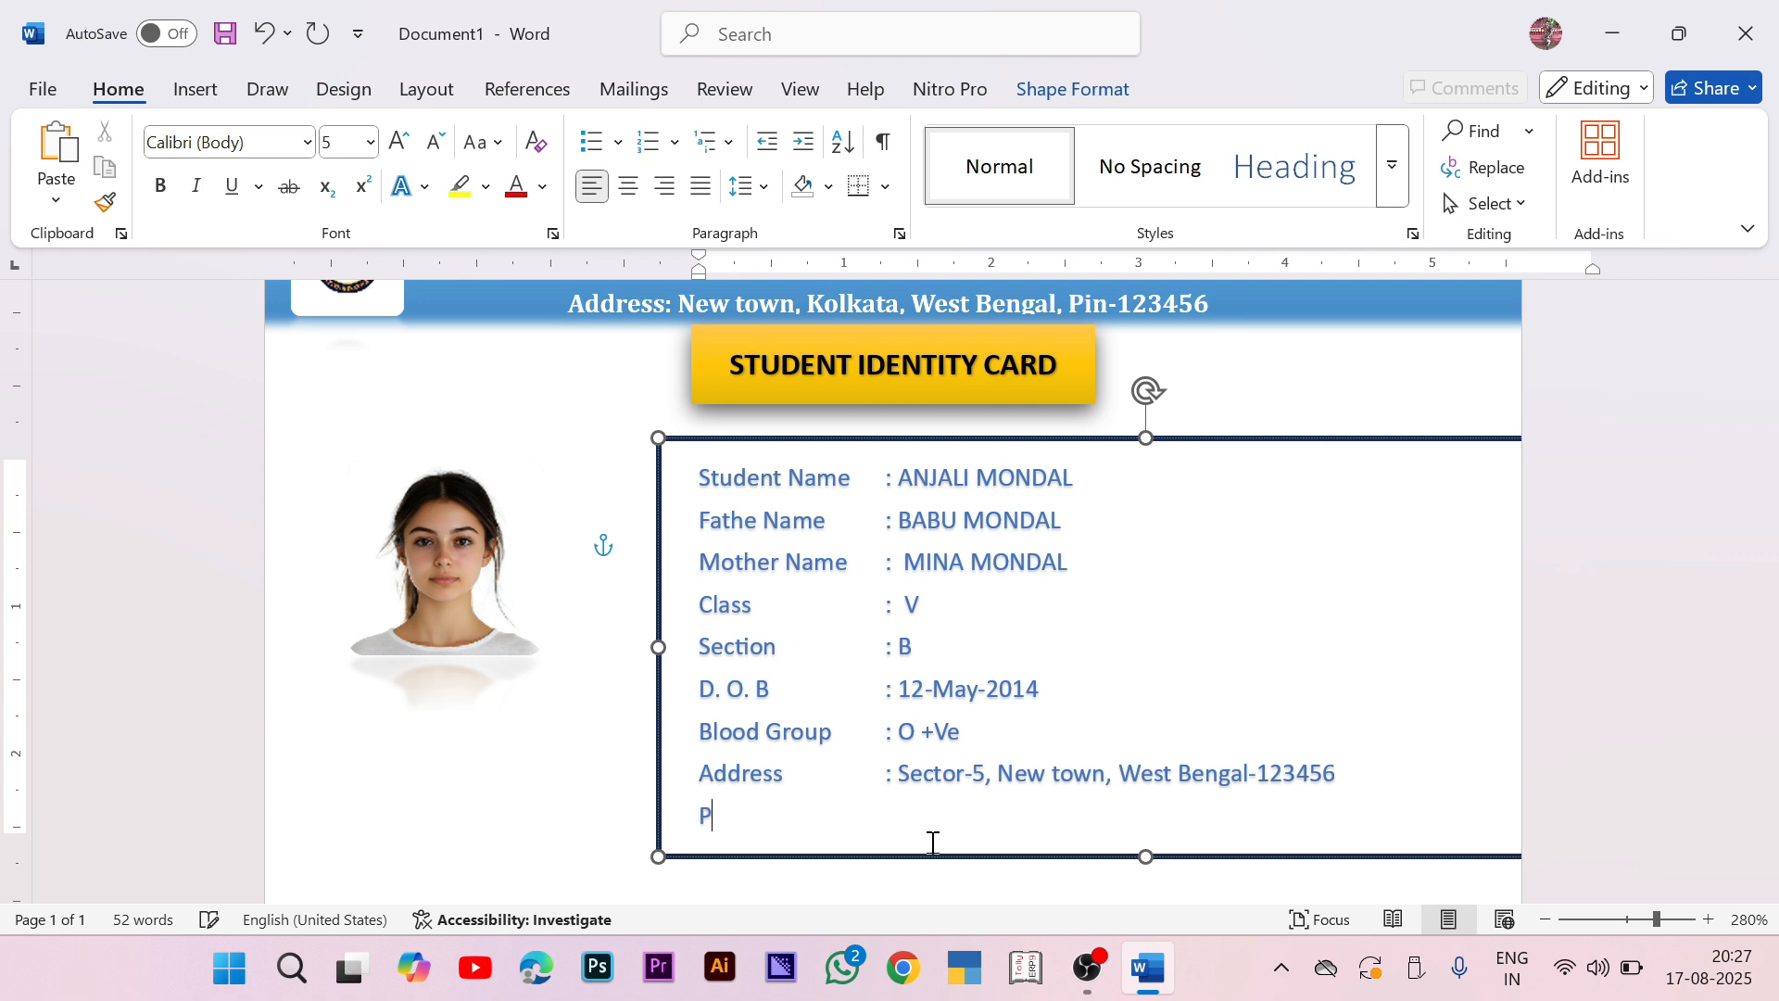
pyautogui.write('hone Number')
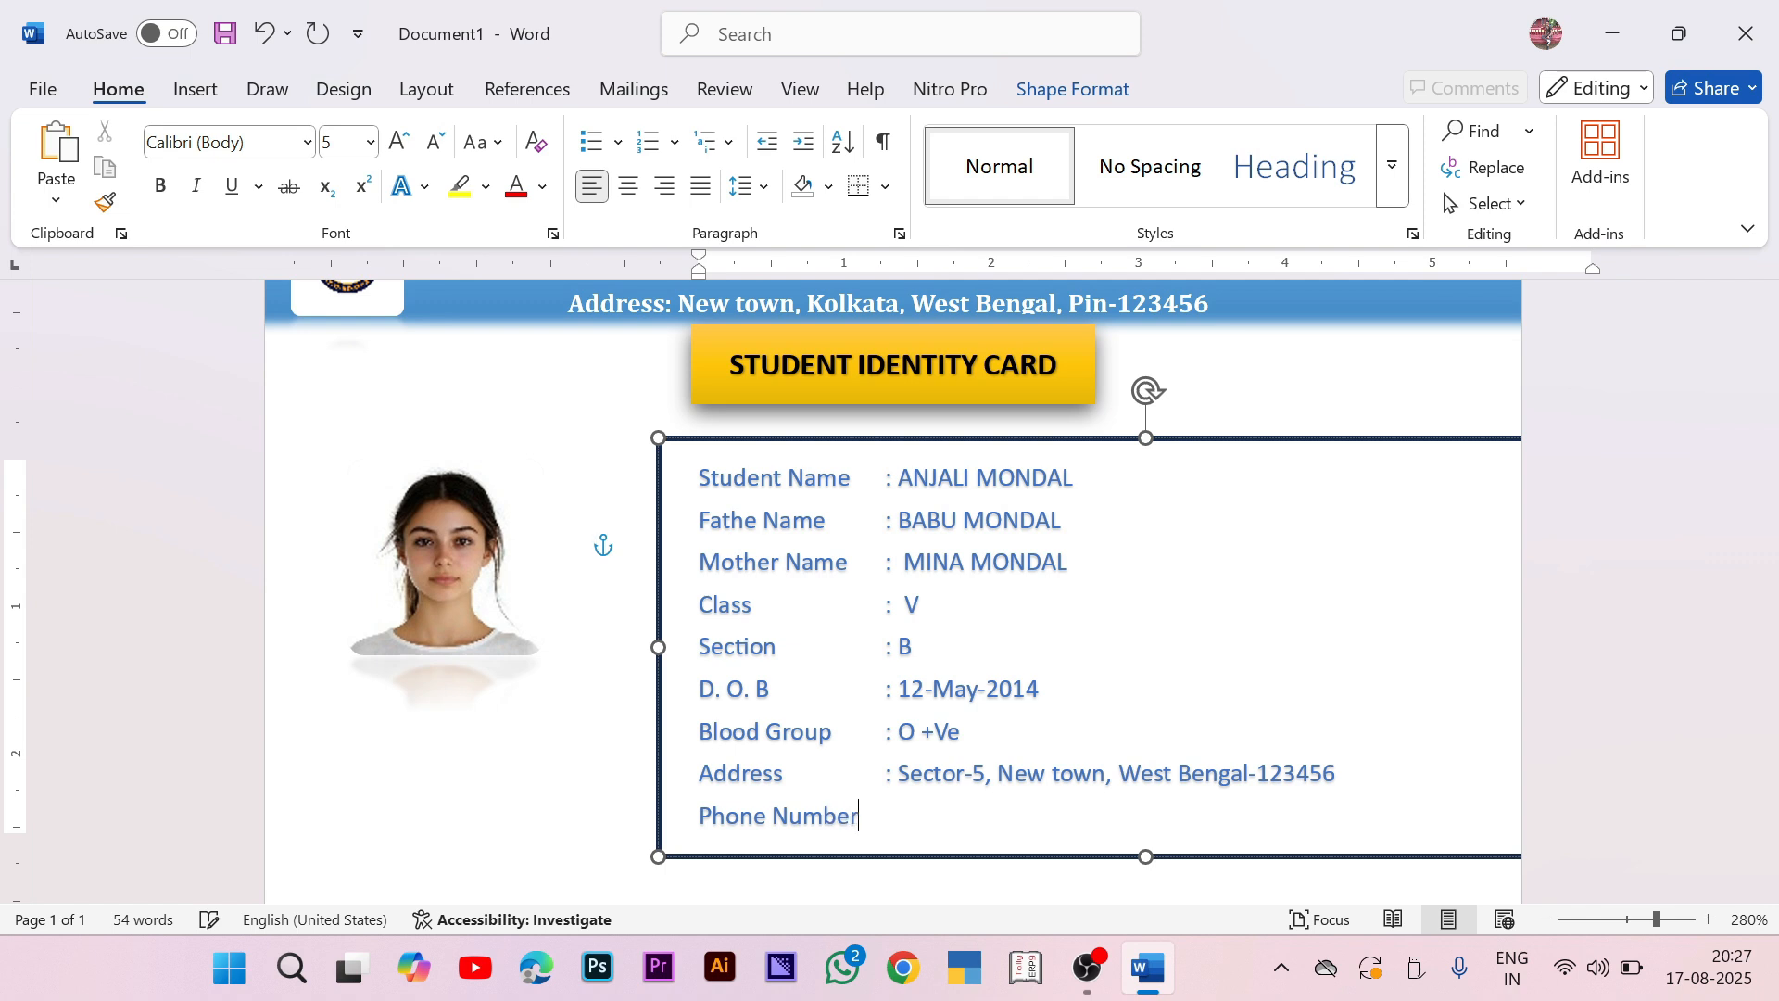
pyautogui.press('Tab')
pyautogui.write(': +91-1234567890')
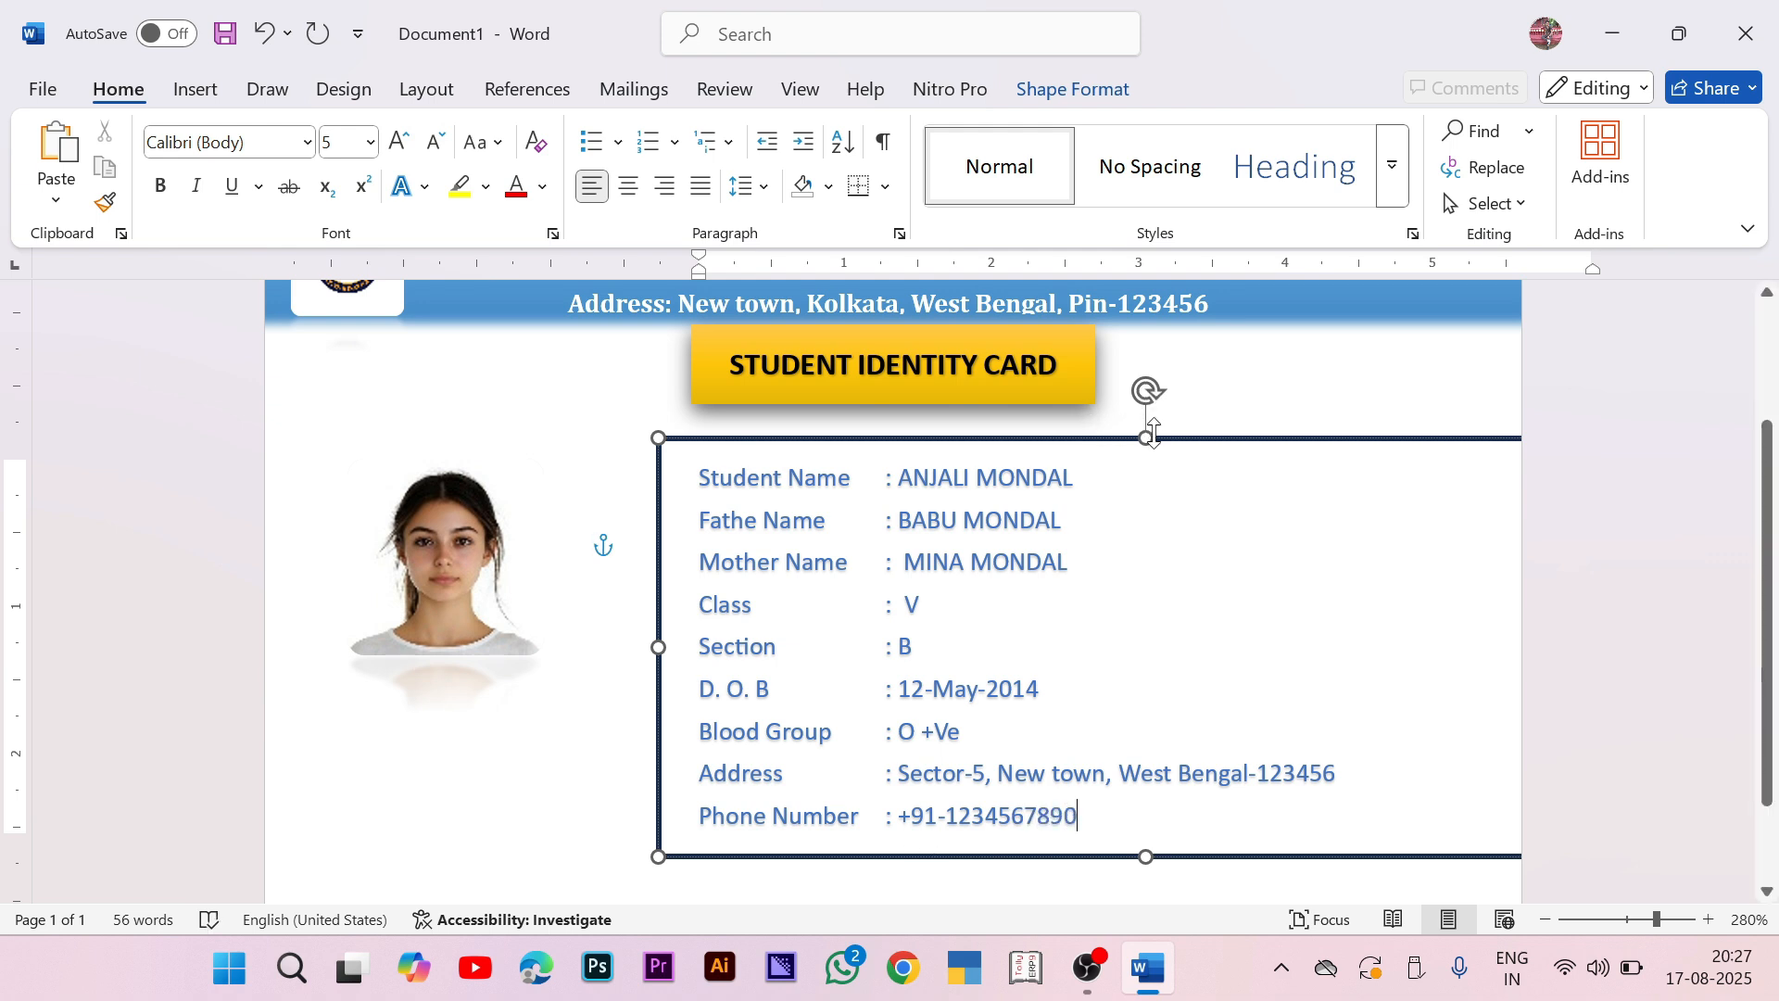
# Step: Move the details box up beneath the title and set Shape Outline to No Outline
pyautogui.moveTo(1268, 439); pyautogui.dragTo(1248, 389)
pyautogui.click(1075, 89)
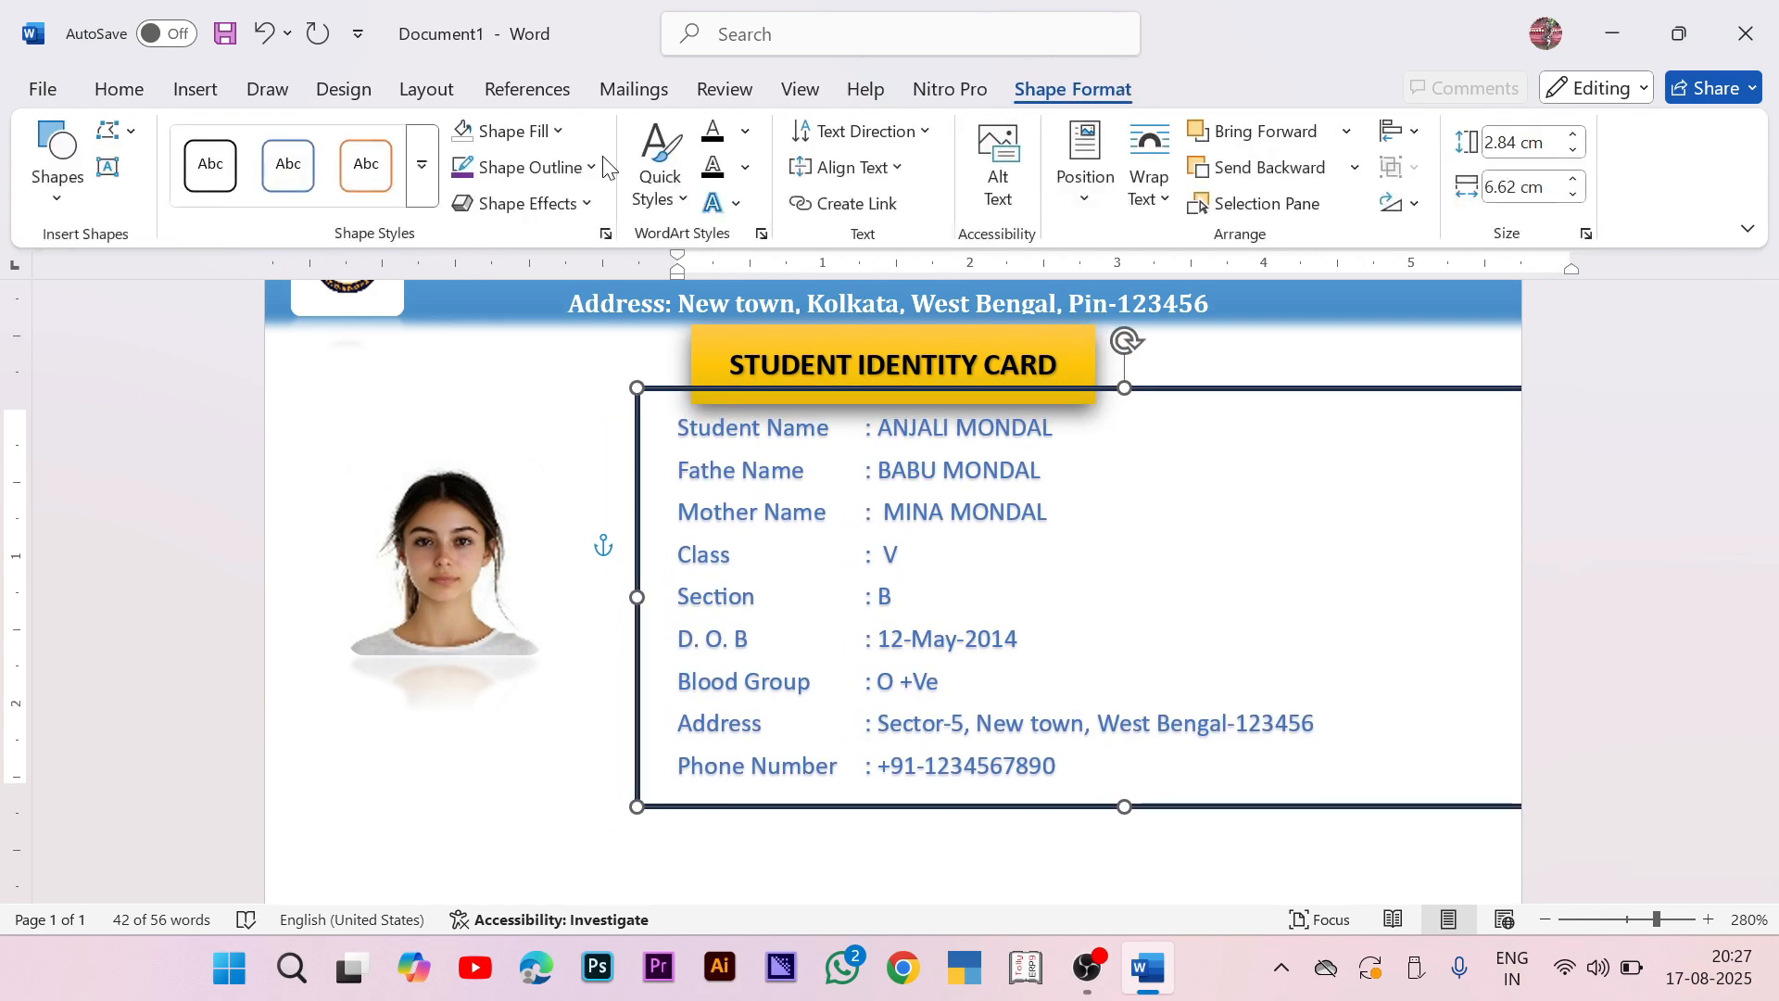
pyautogui.click(519, 169)
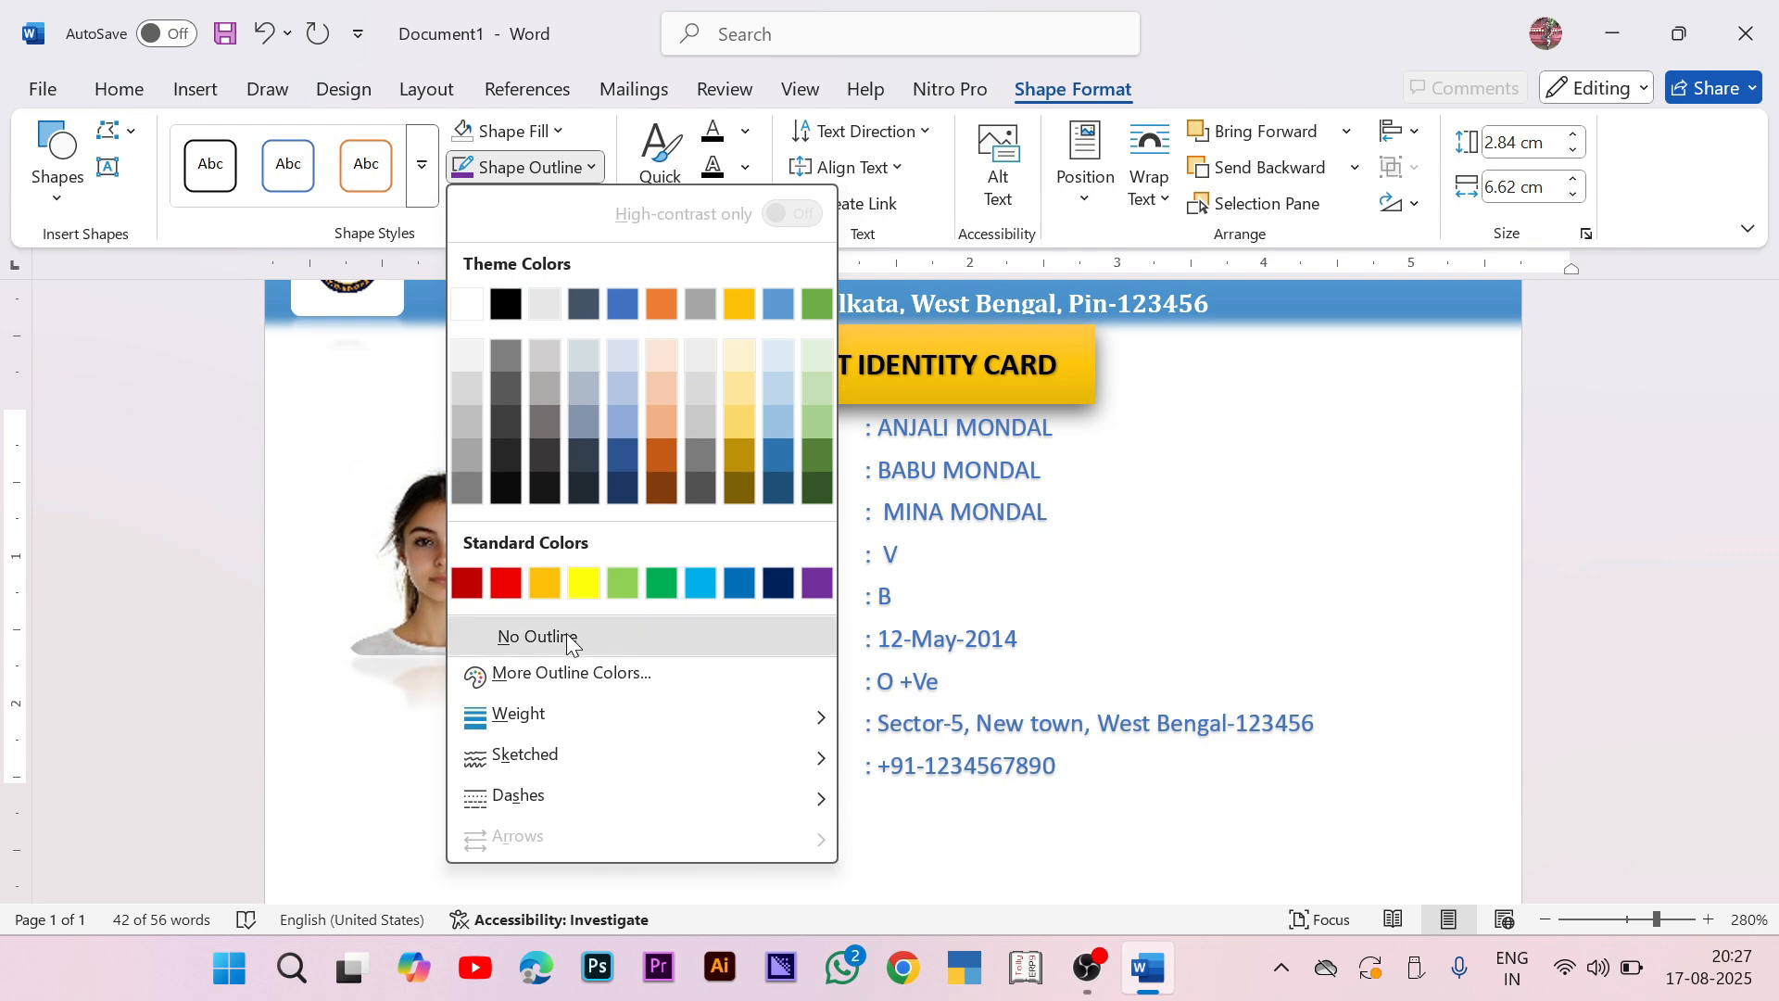
pyautogui.click(555, 636)
# Step: Nudge the details box slightly lower, deselect it and review the card
pyautogui.moveTo(1291, 389); pyautogui.dragTo(1290, 398)
pyautogui.click(1710, 604)
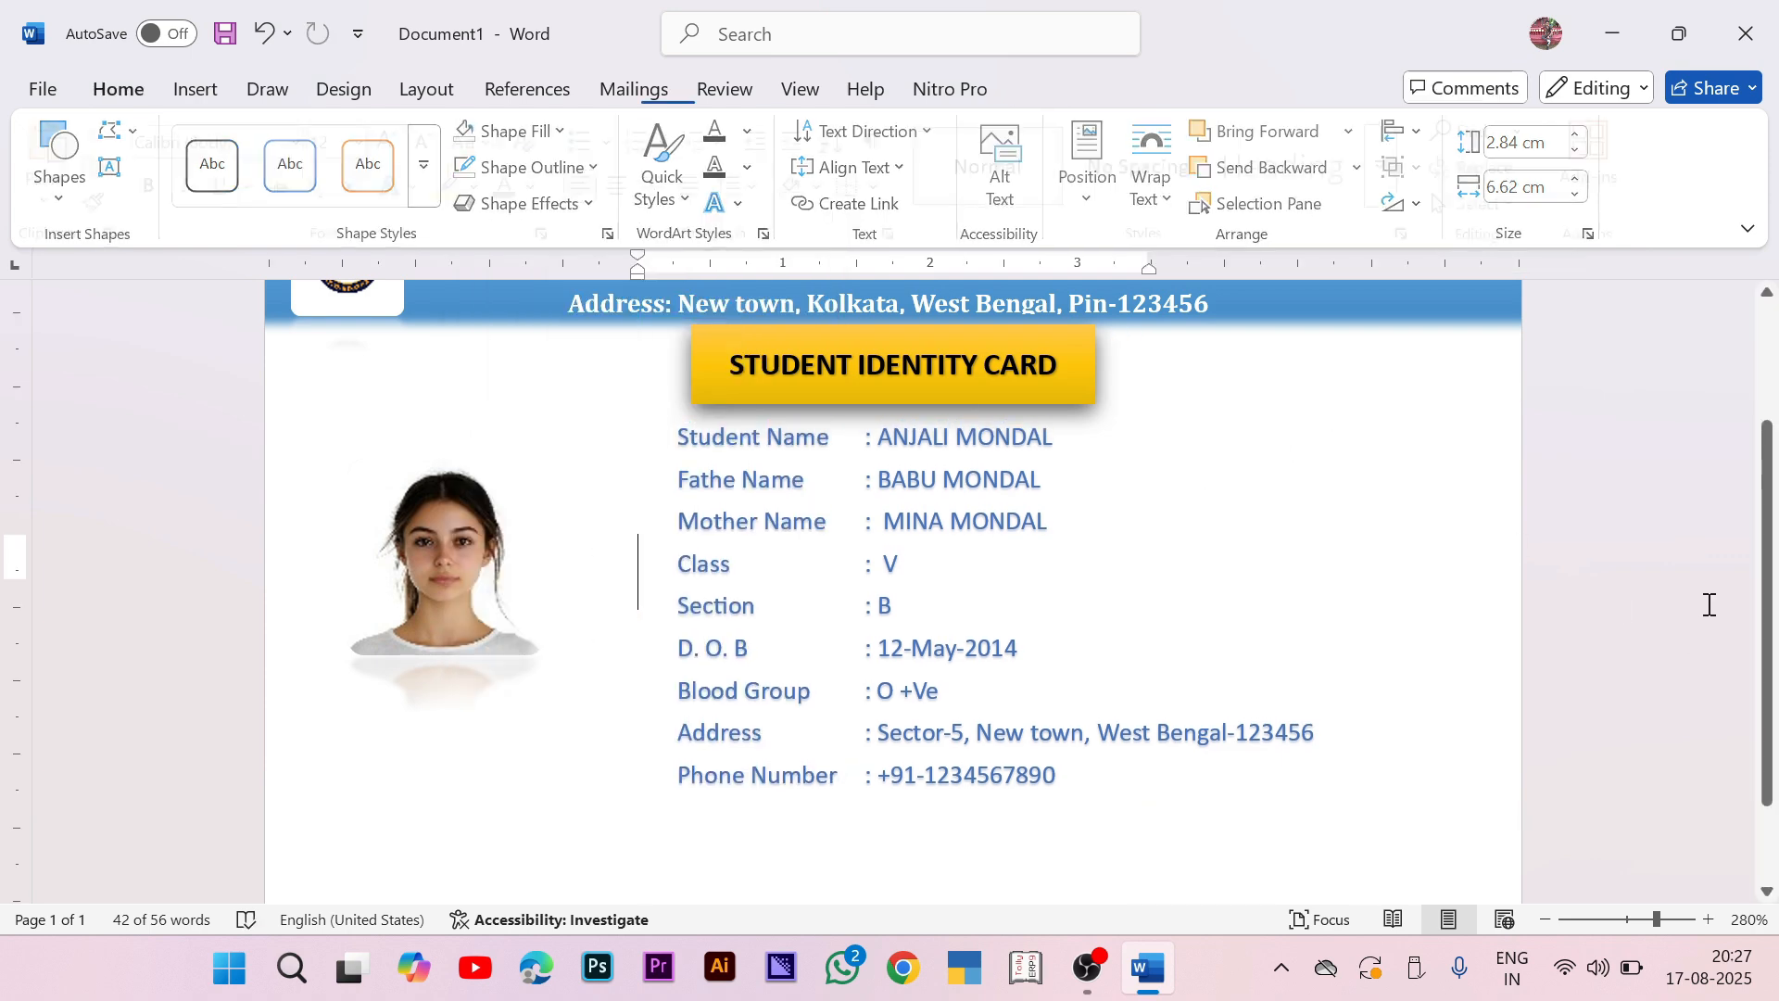
pyautogui.scroll(2, 1676, 596)
pyautogui.scroll(-3, 1070, 477)
pyautogui.scroll(-1, 1056, 467)
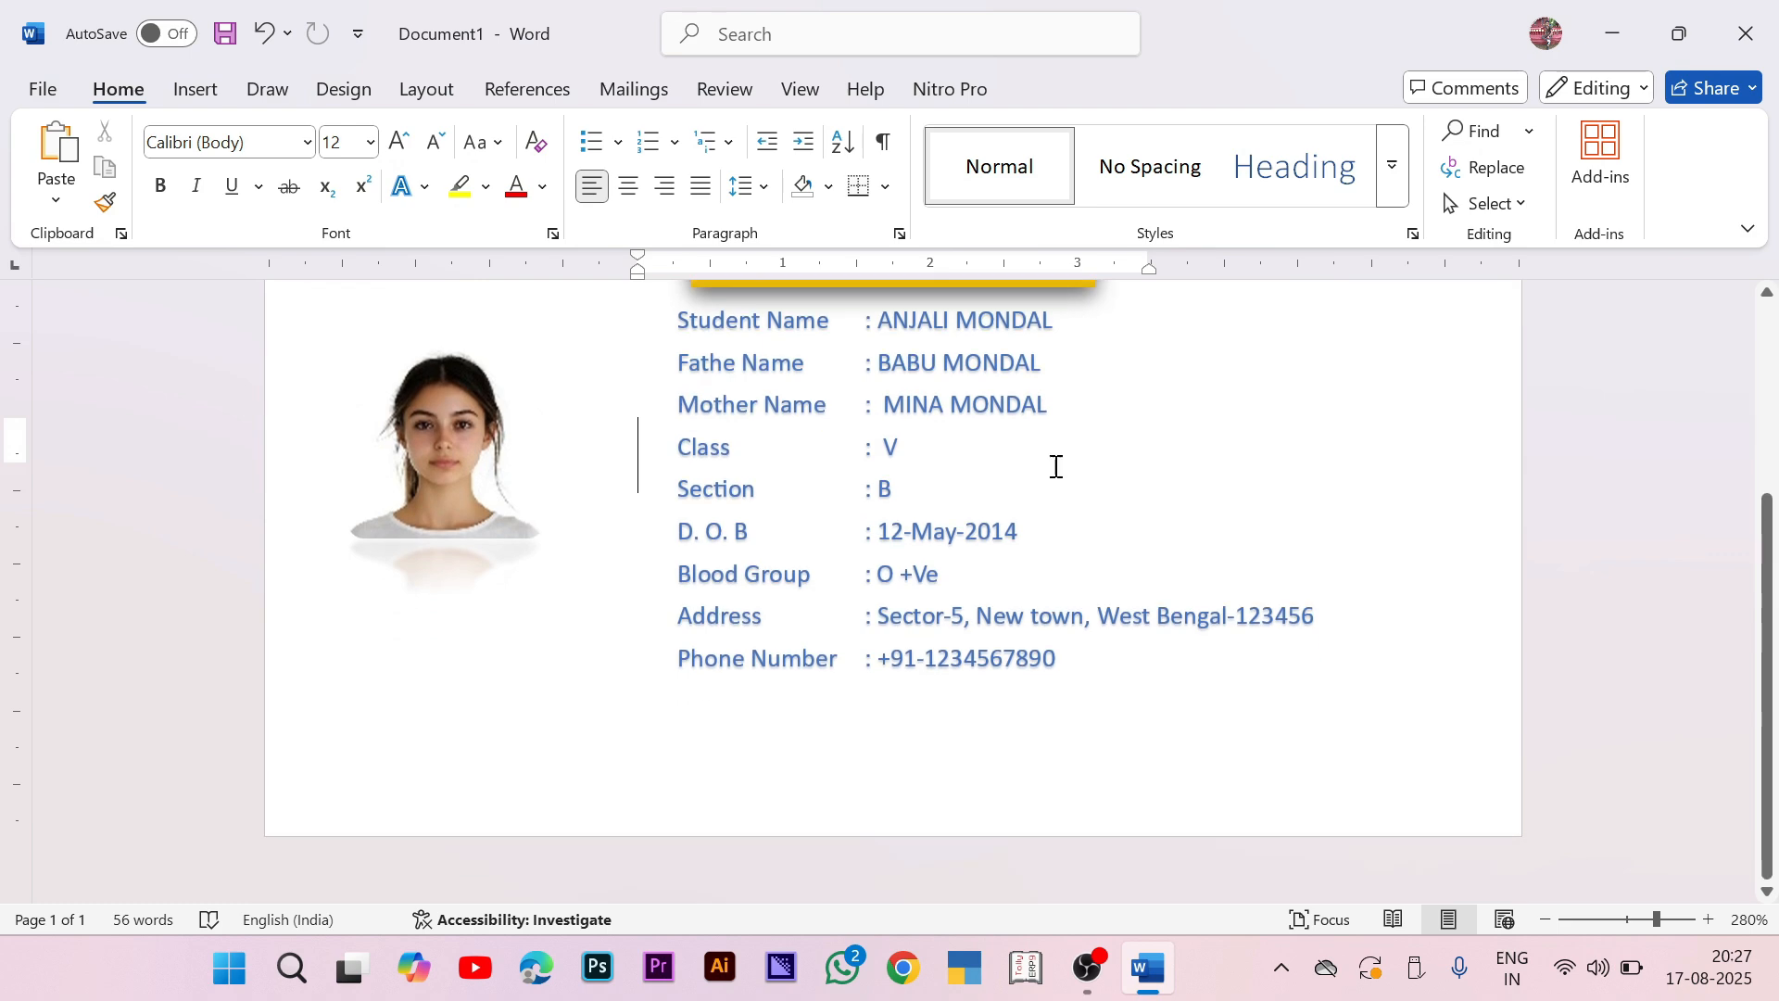
pyautogui.scroll(4, 111, 429)
pyautogui.scroll(-4, 116, 463)
pyautogui.scroll(1, 370, 518)
pyautogui.scroll(1, 634, 549)
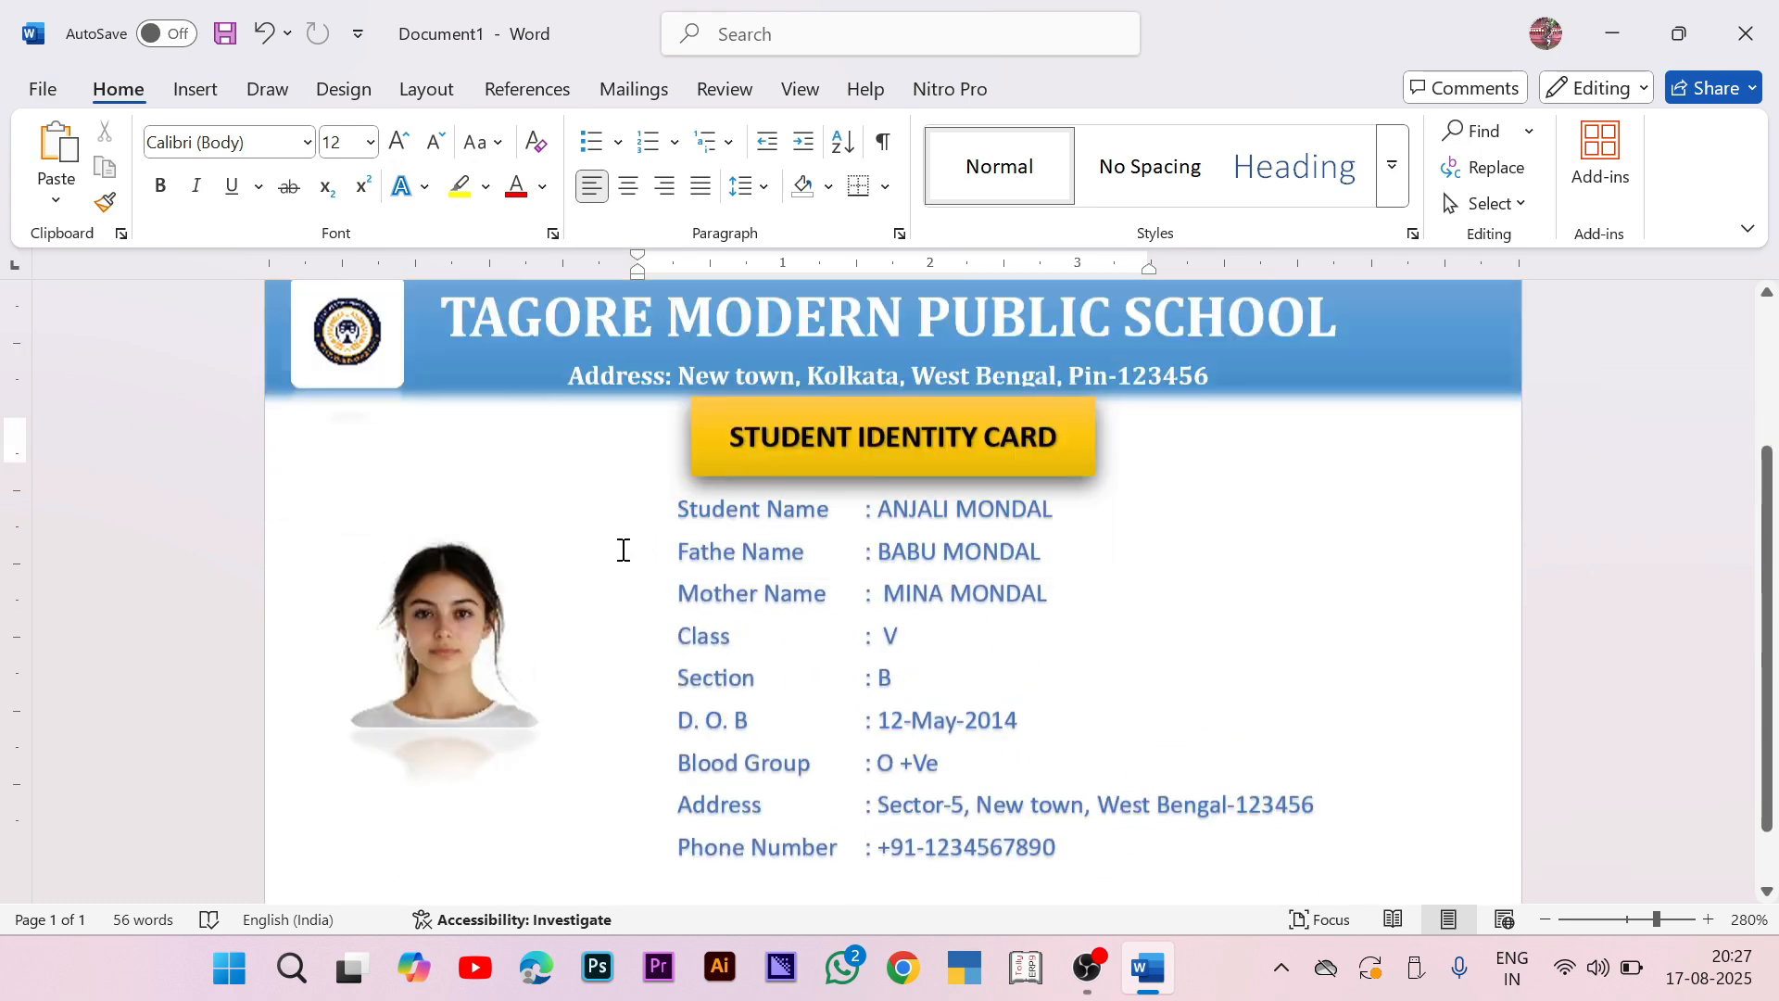
pyautogui.scroll(-2, 131, 520)
pyautogui.scroll(3, 397, 536)
pyautogui.scroll(-1, 419, 524)
pyautogui.scroll(-2, 418, 522)
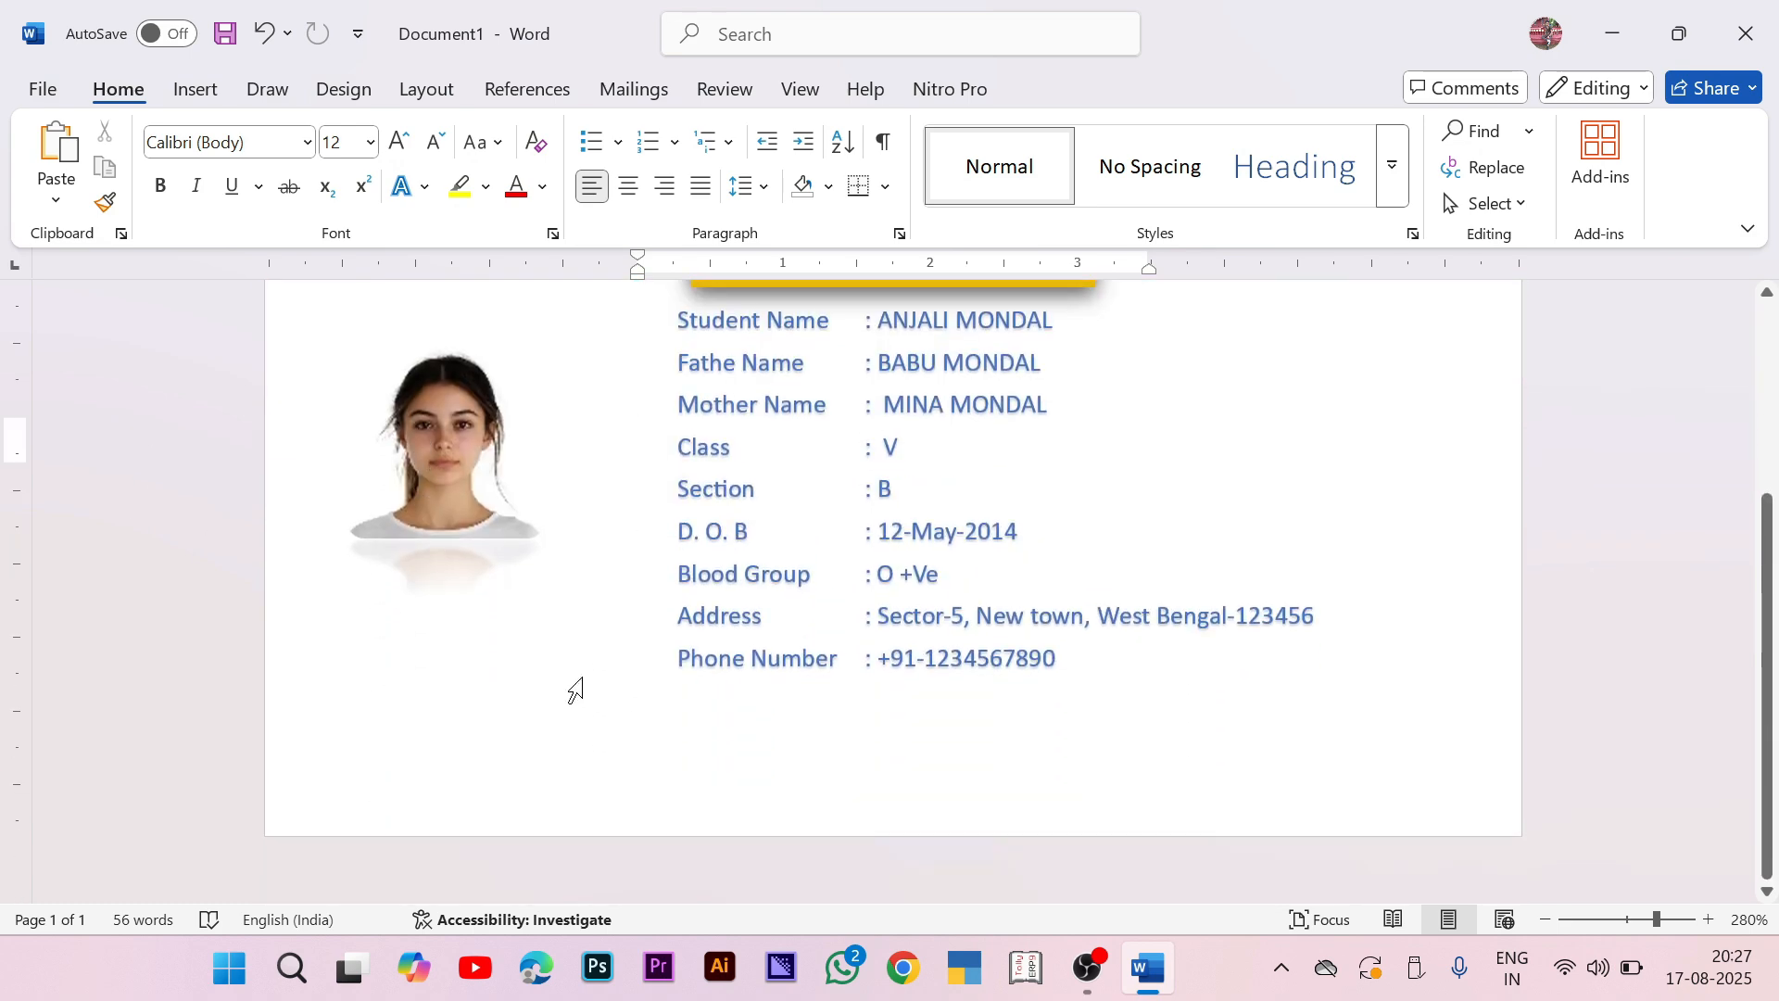
# Step: Draw a text-holding rectangle below the photo with a white fill, blue outline style
pyautogui.click(197, 90)
pyautogui.click(400, 131)
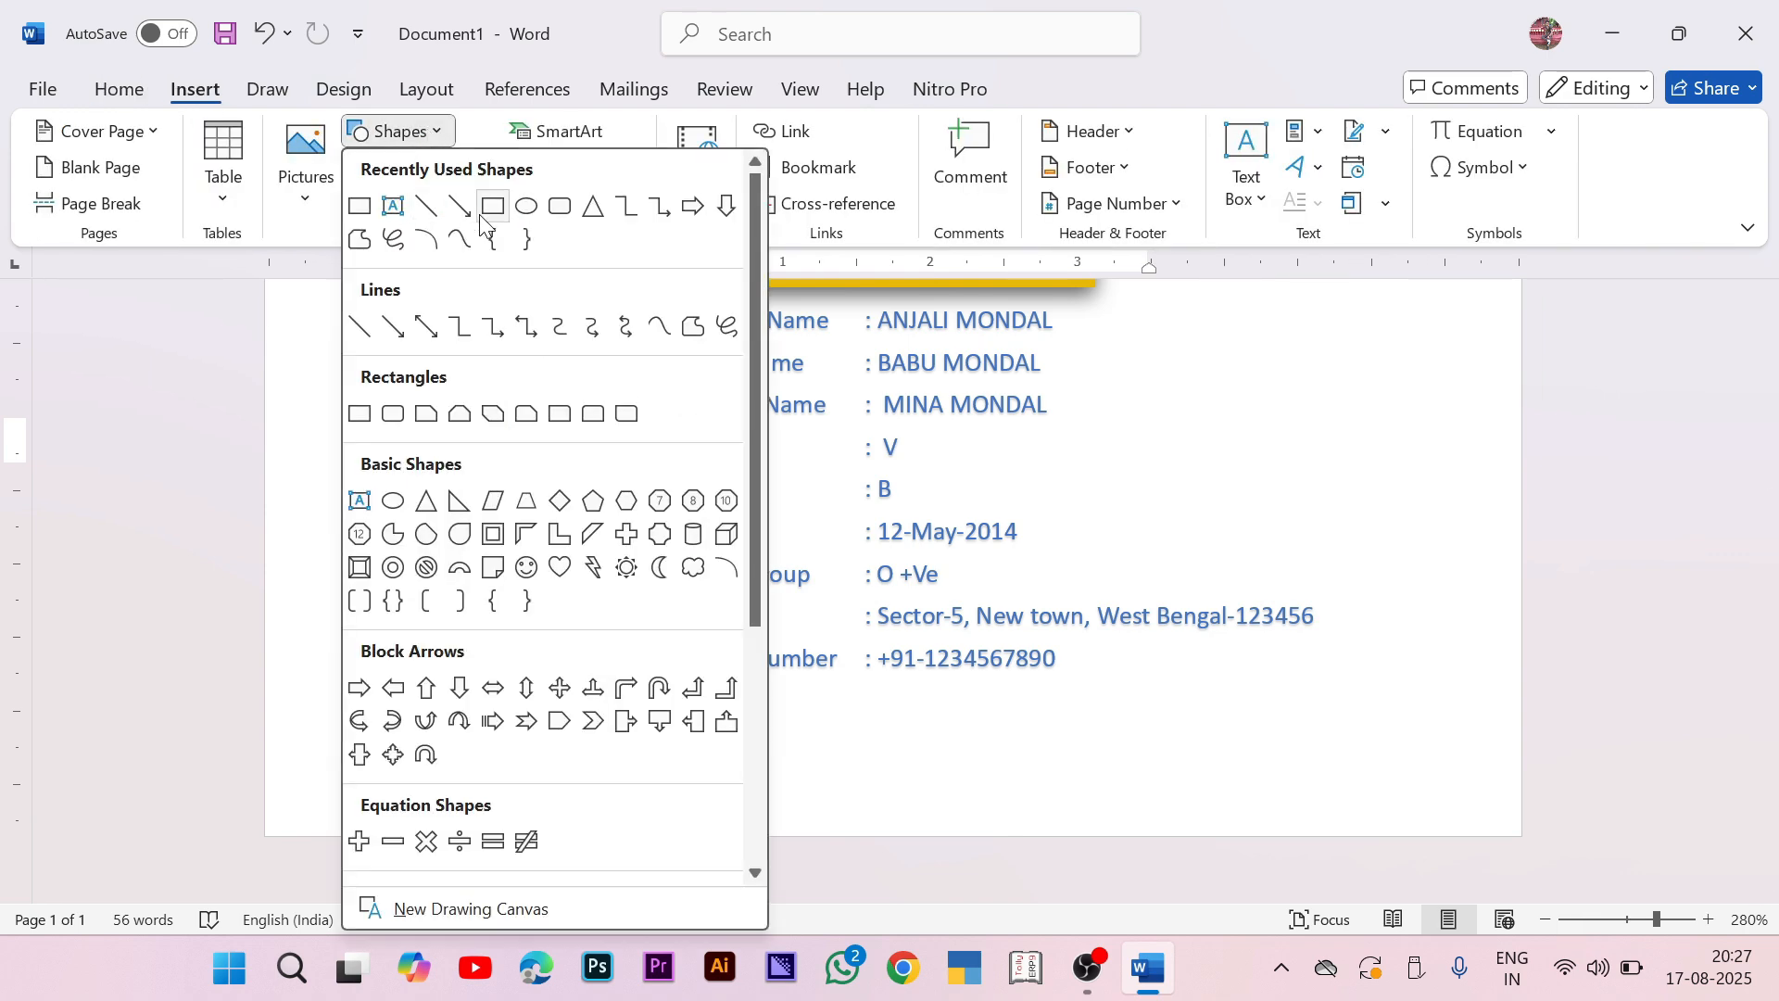
pyautogui.click(489, 208)
pyautogui.moveTo(333, 548)
pyautogui.mouseDown()
pyautogui.moveTo(398, 596)
pyautogui.moveTo(653, 639)
pyautogui.mouseUp()
pyautogui.rightClick(494, 603)
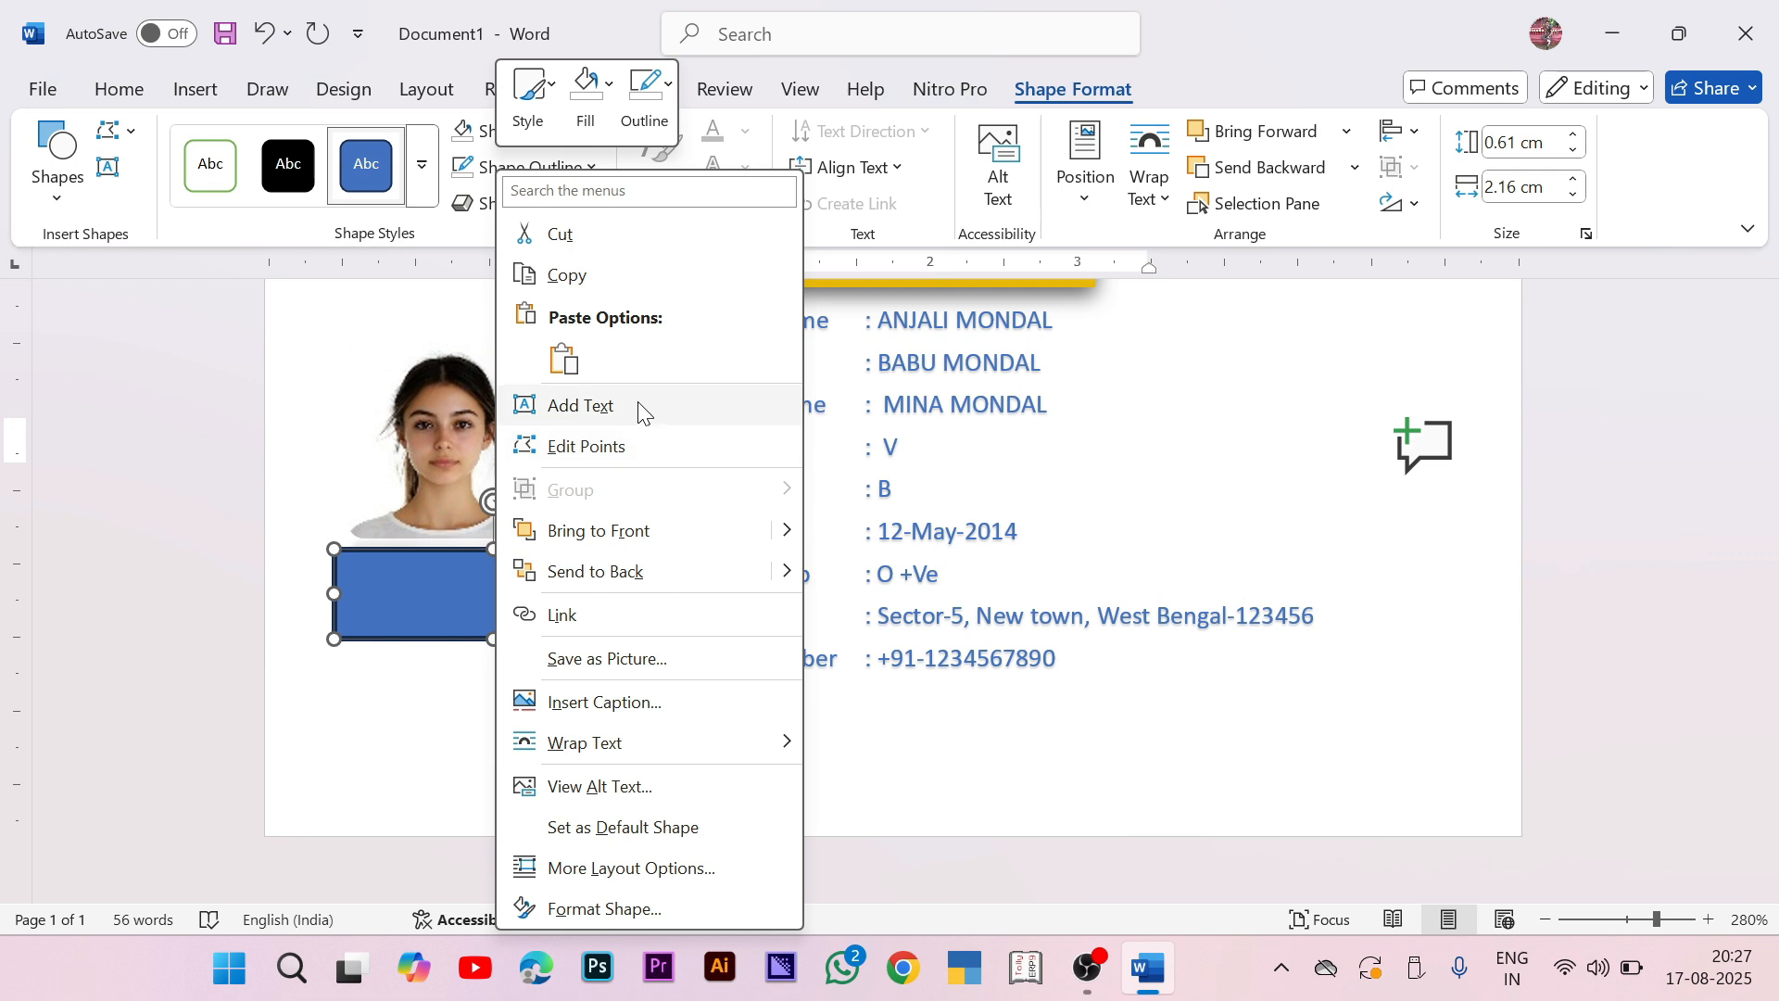
pyautogui.click(600, 378)
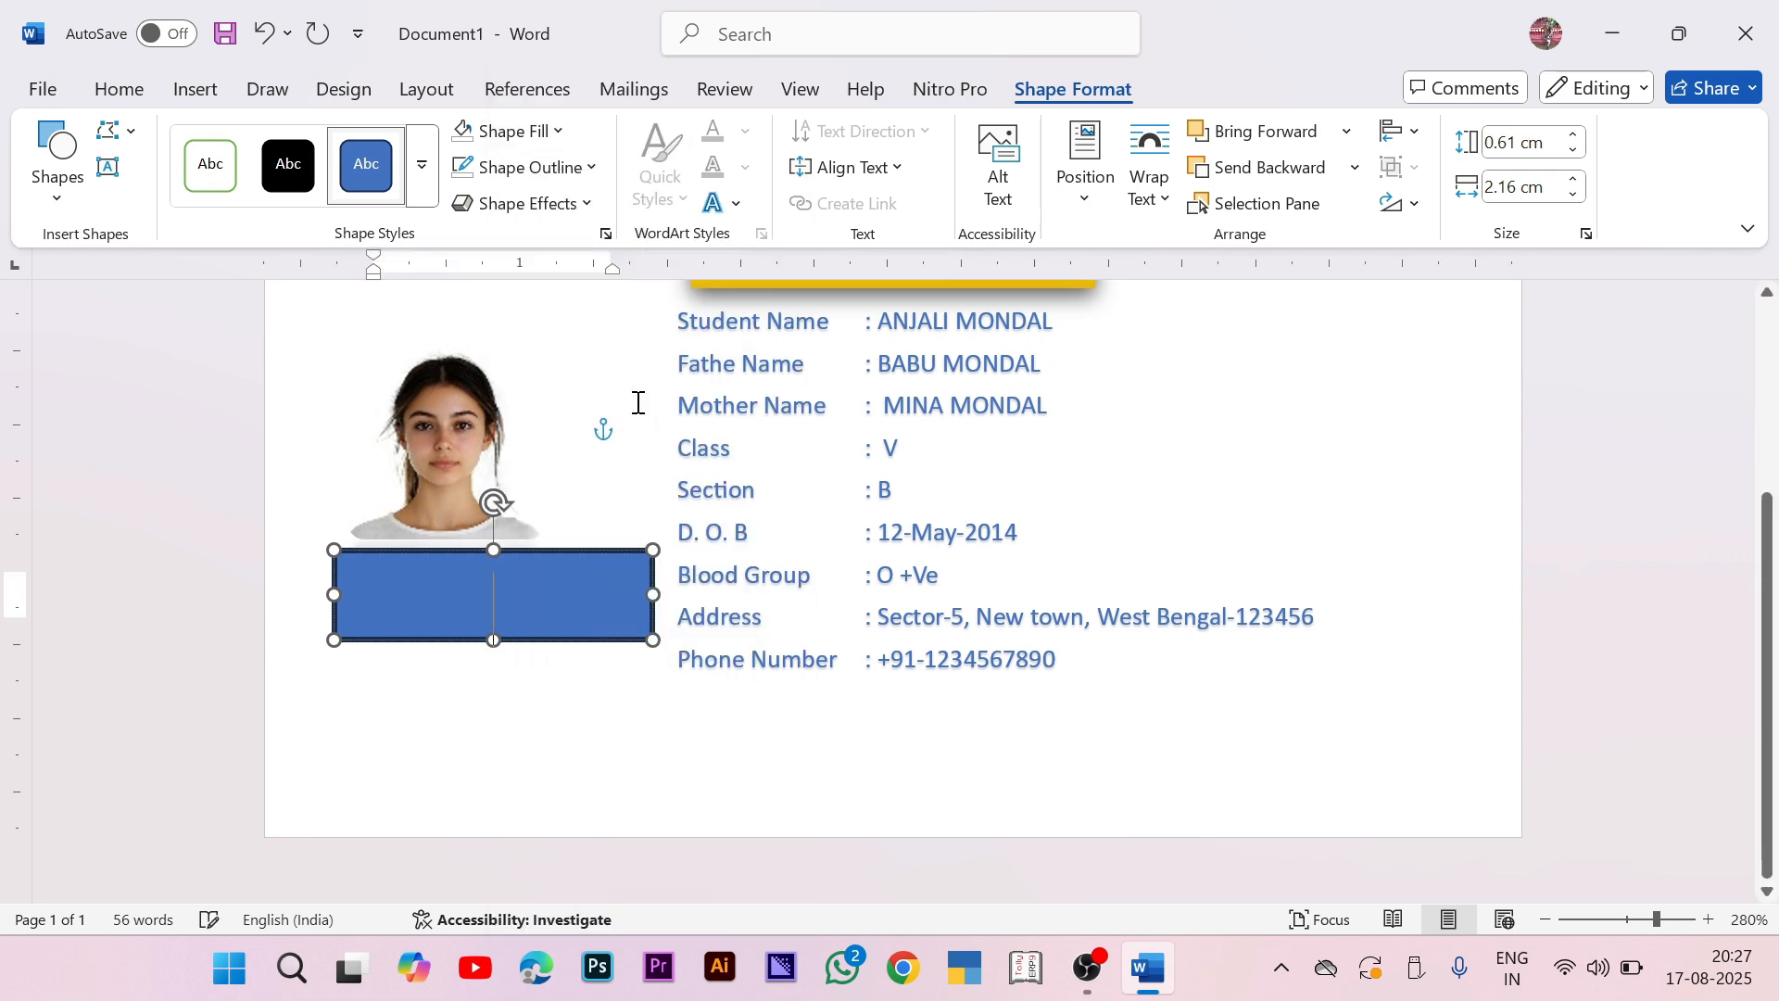
pyautogui.click(421, 164)
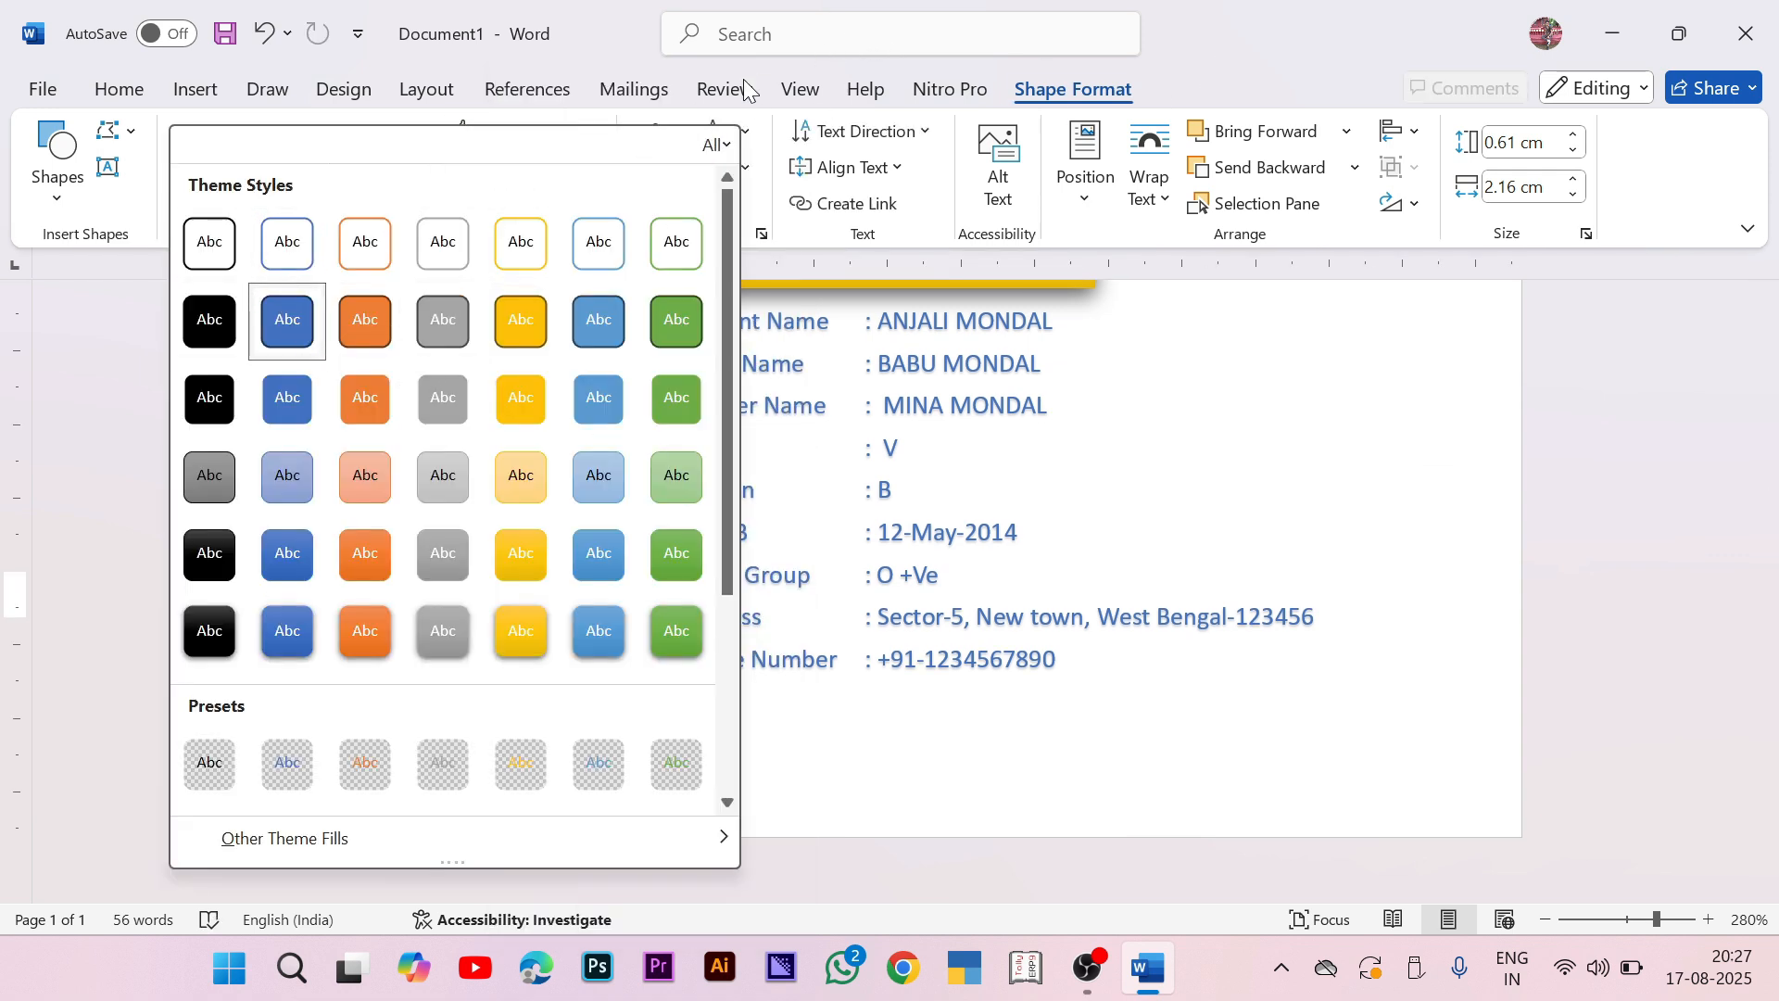
pyautogui.click(287, 243)
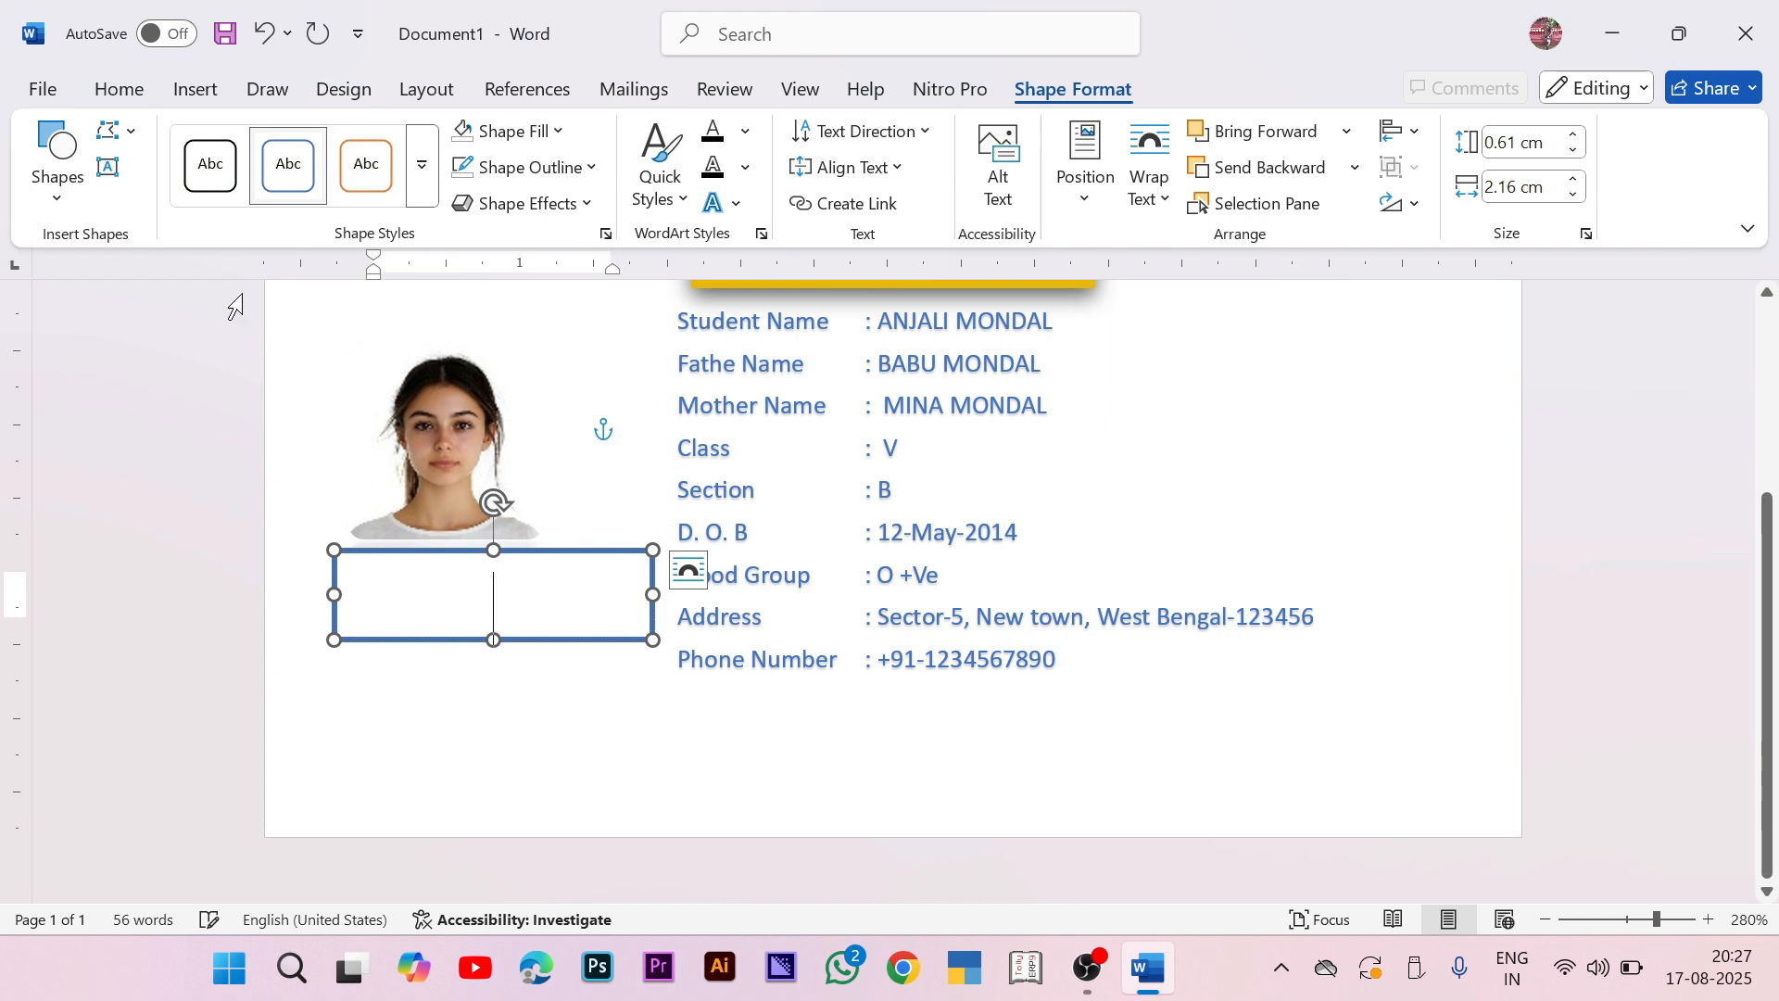
# Step: Type 'Student ID' into the box under the photo
pyautogui.click(141, 93)
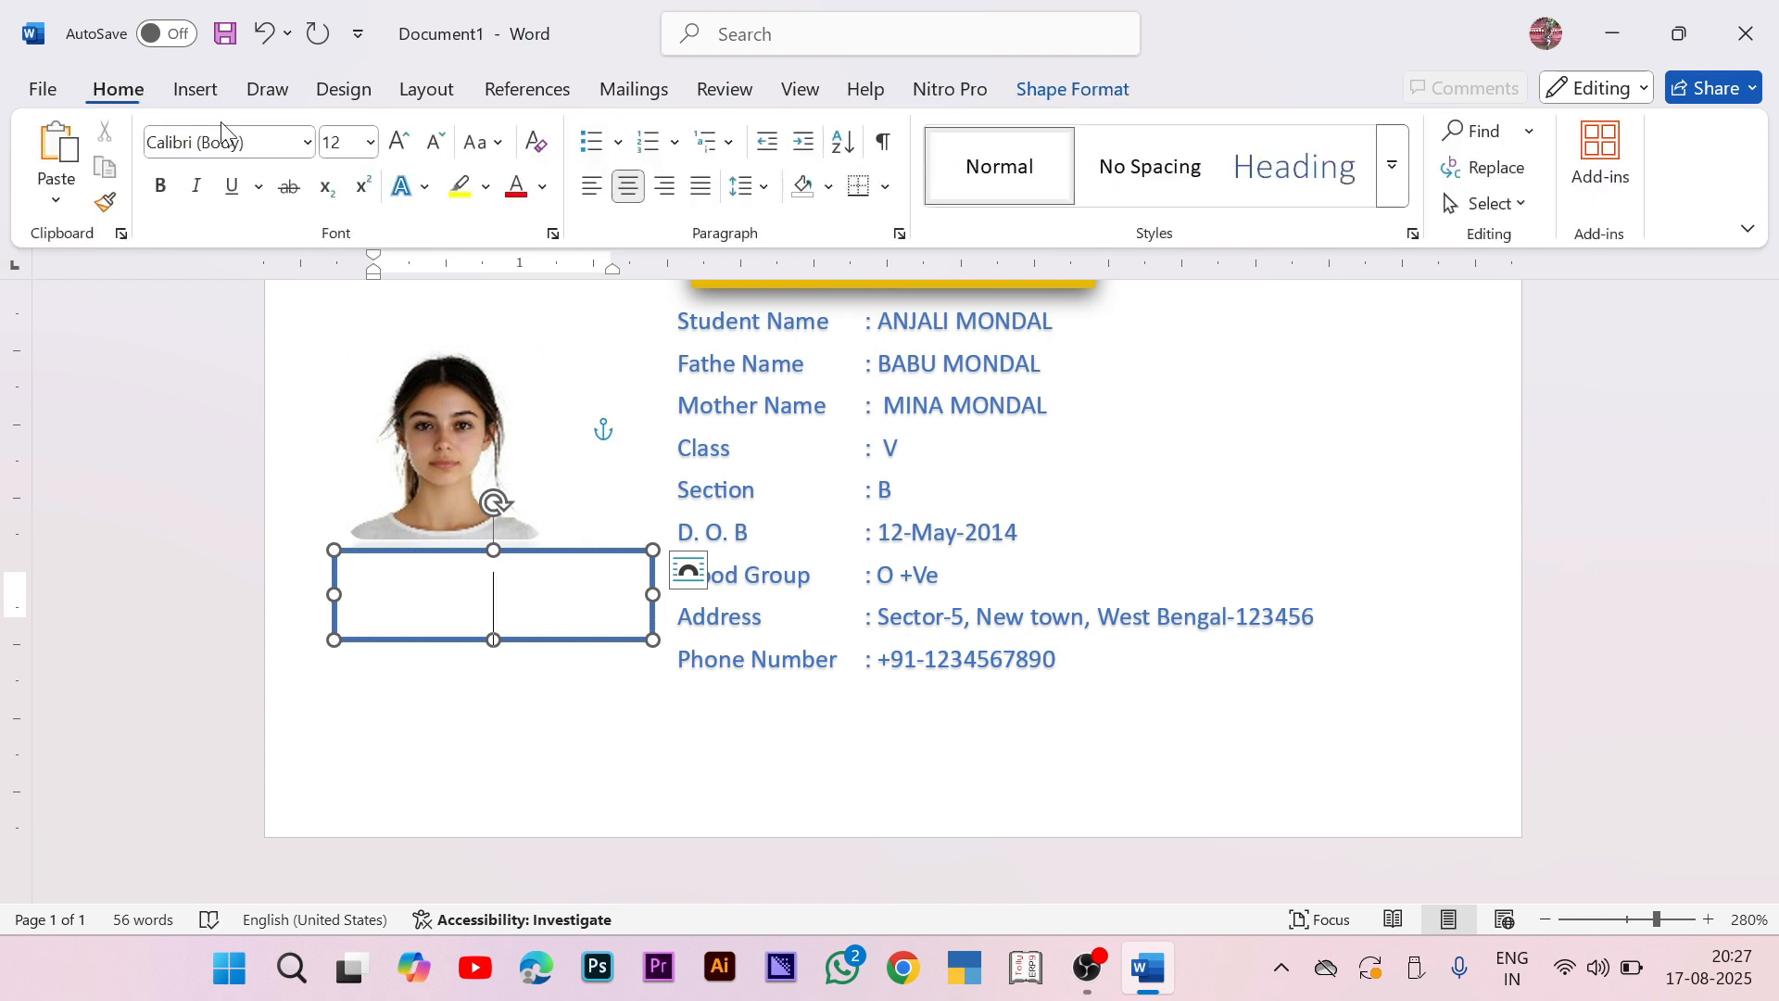
pyautogui.click(416, 190)
pyautogui.click(505, 268)
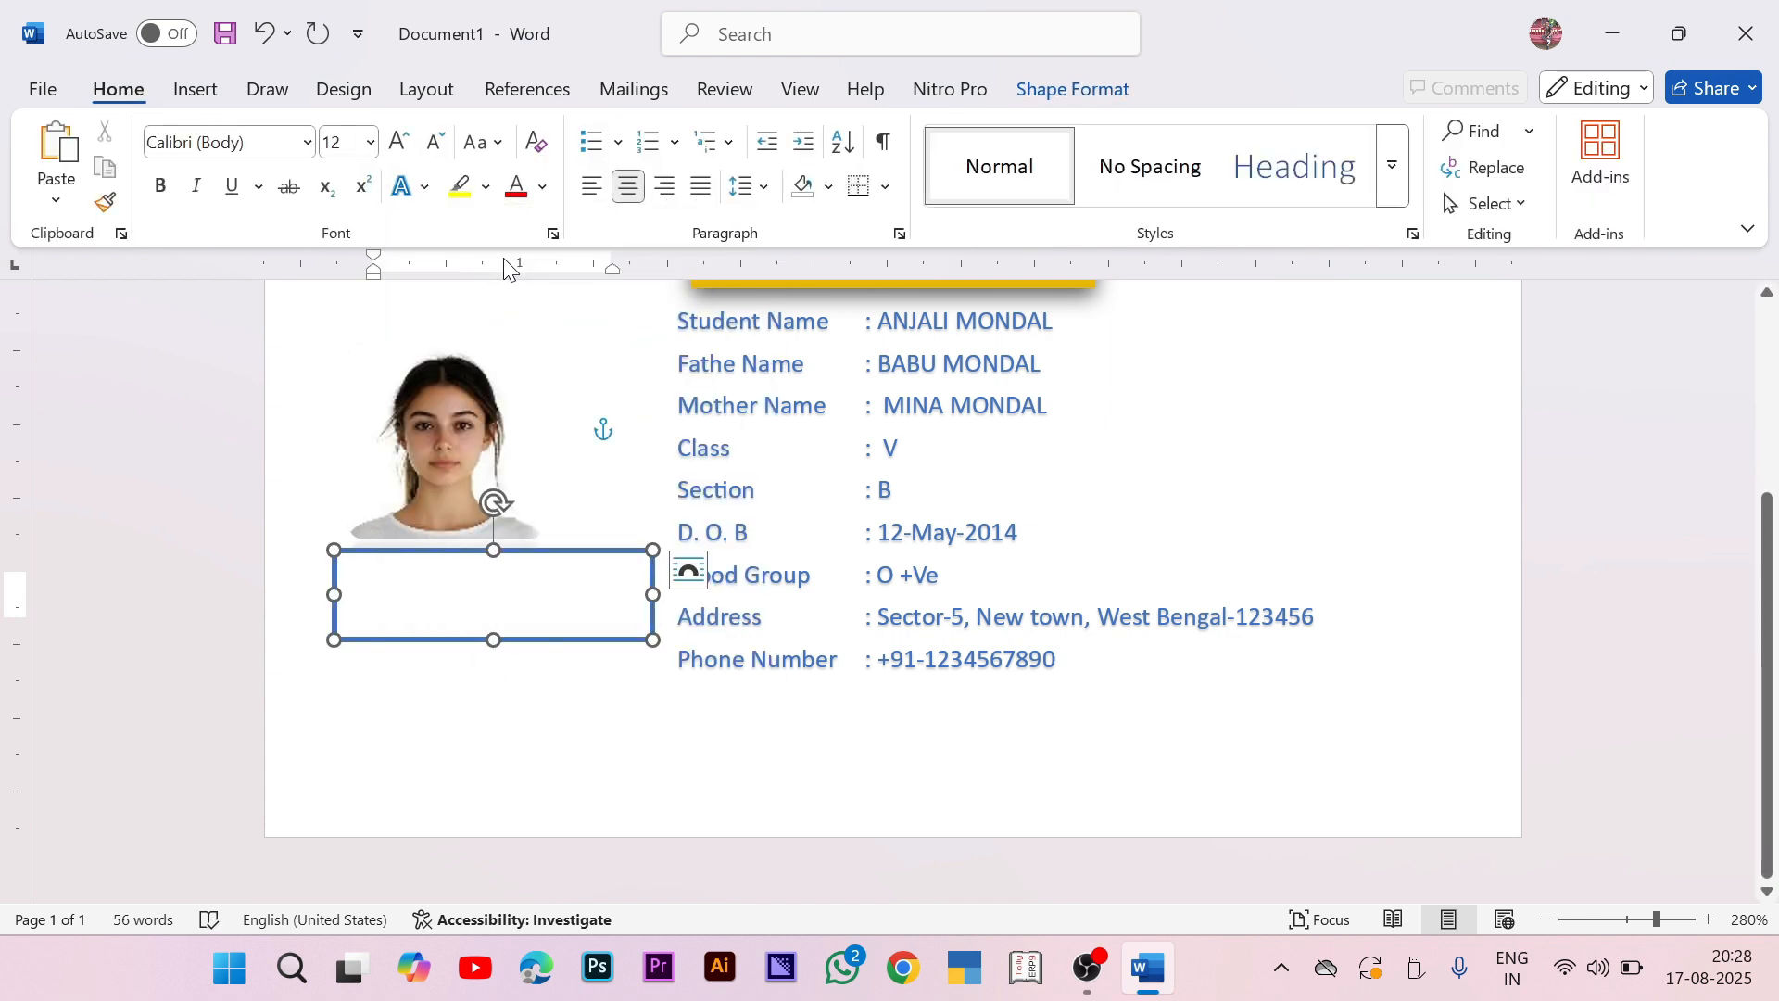
pyautogui.write('Sru')
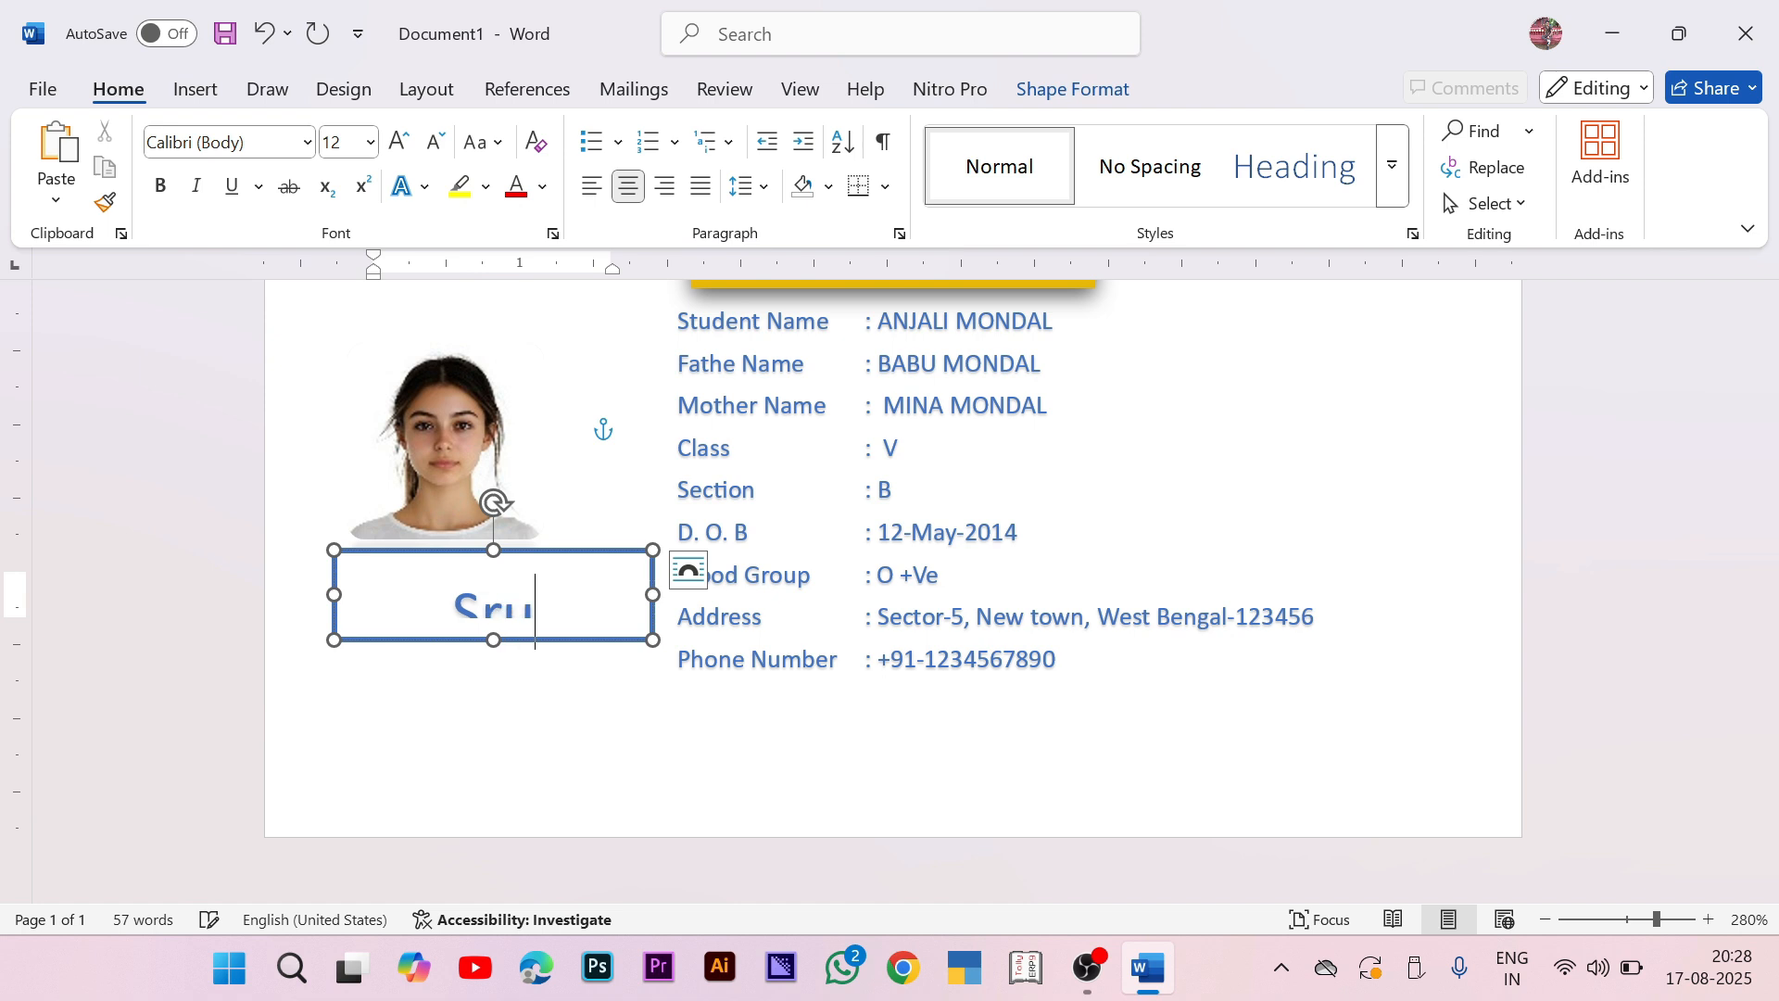
pyautogui.press('BackSpace')
pyautogui.press('BackSpace')
pyautogui.write('tudent')
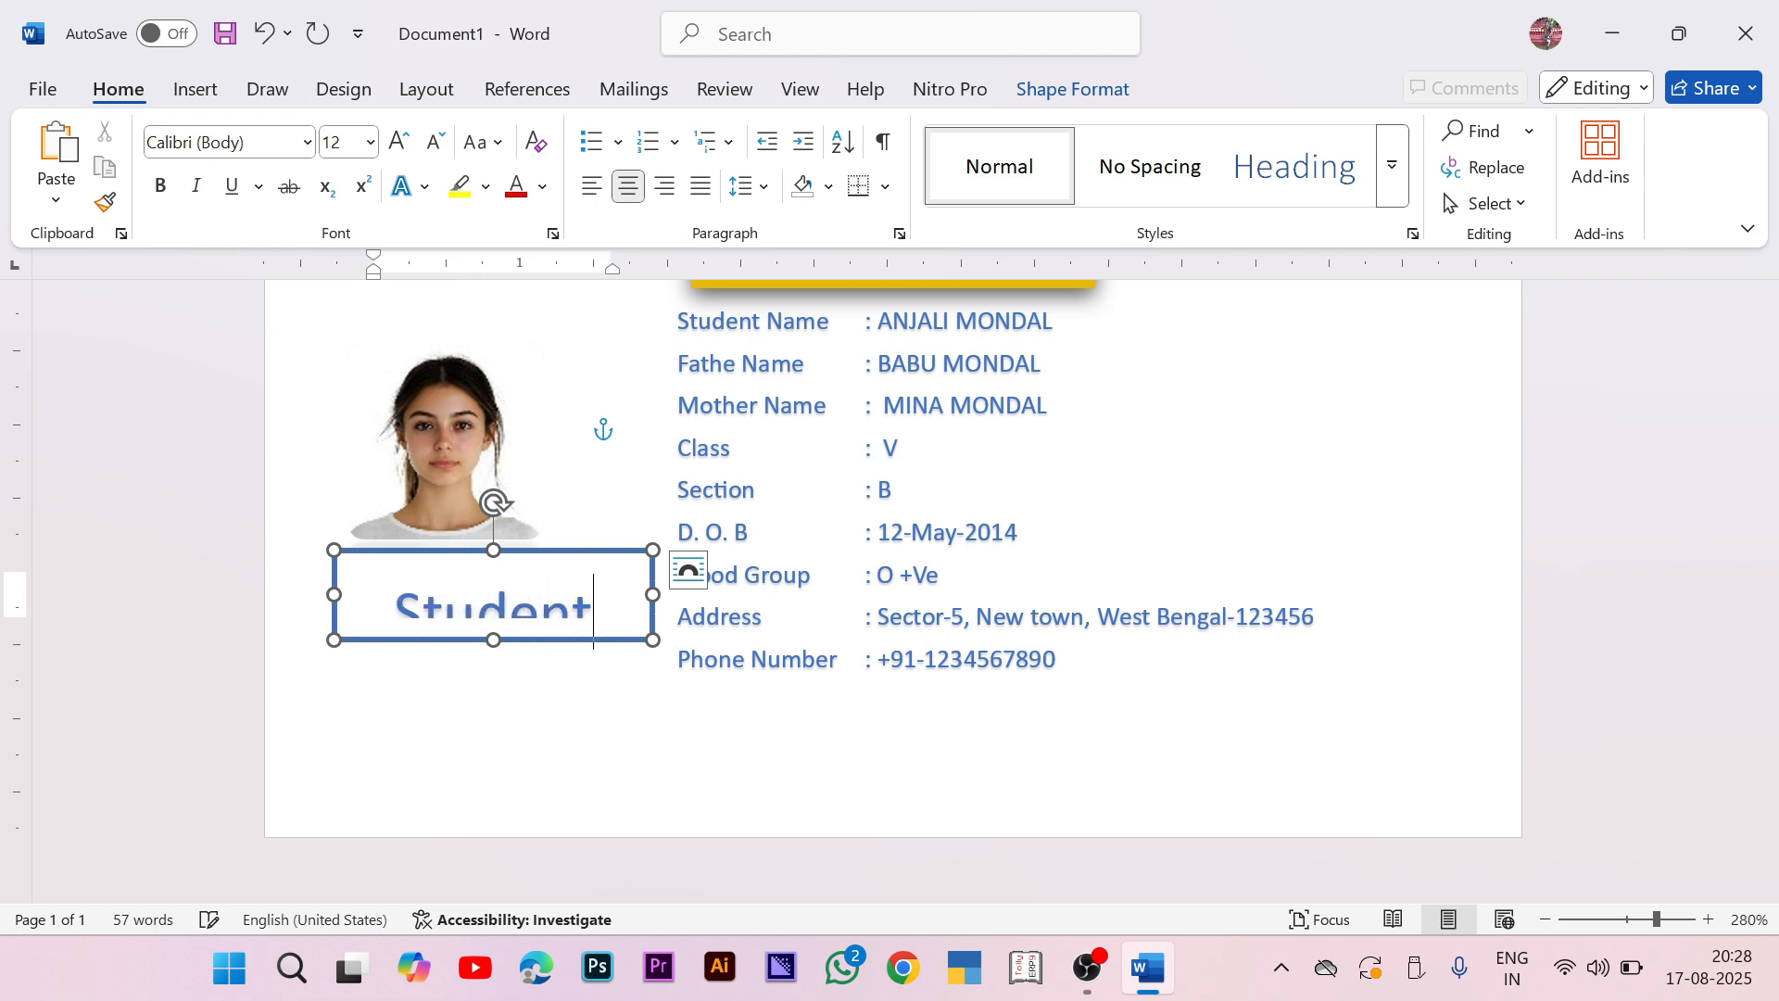
pyautogui.write(' ID')
# Step: Set the label to font size 5, append ': 001', and nudge the box up-left
pyautogui.hotkey('ctrl', 'a')
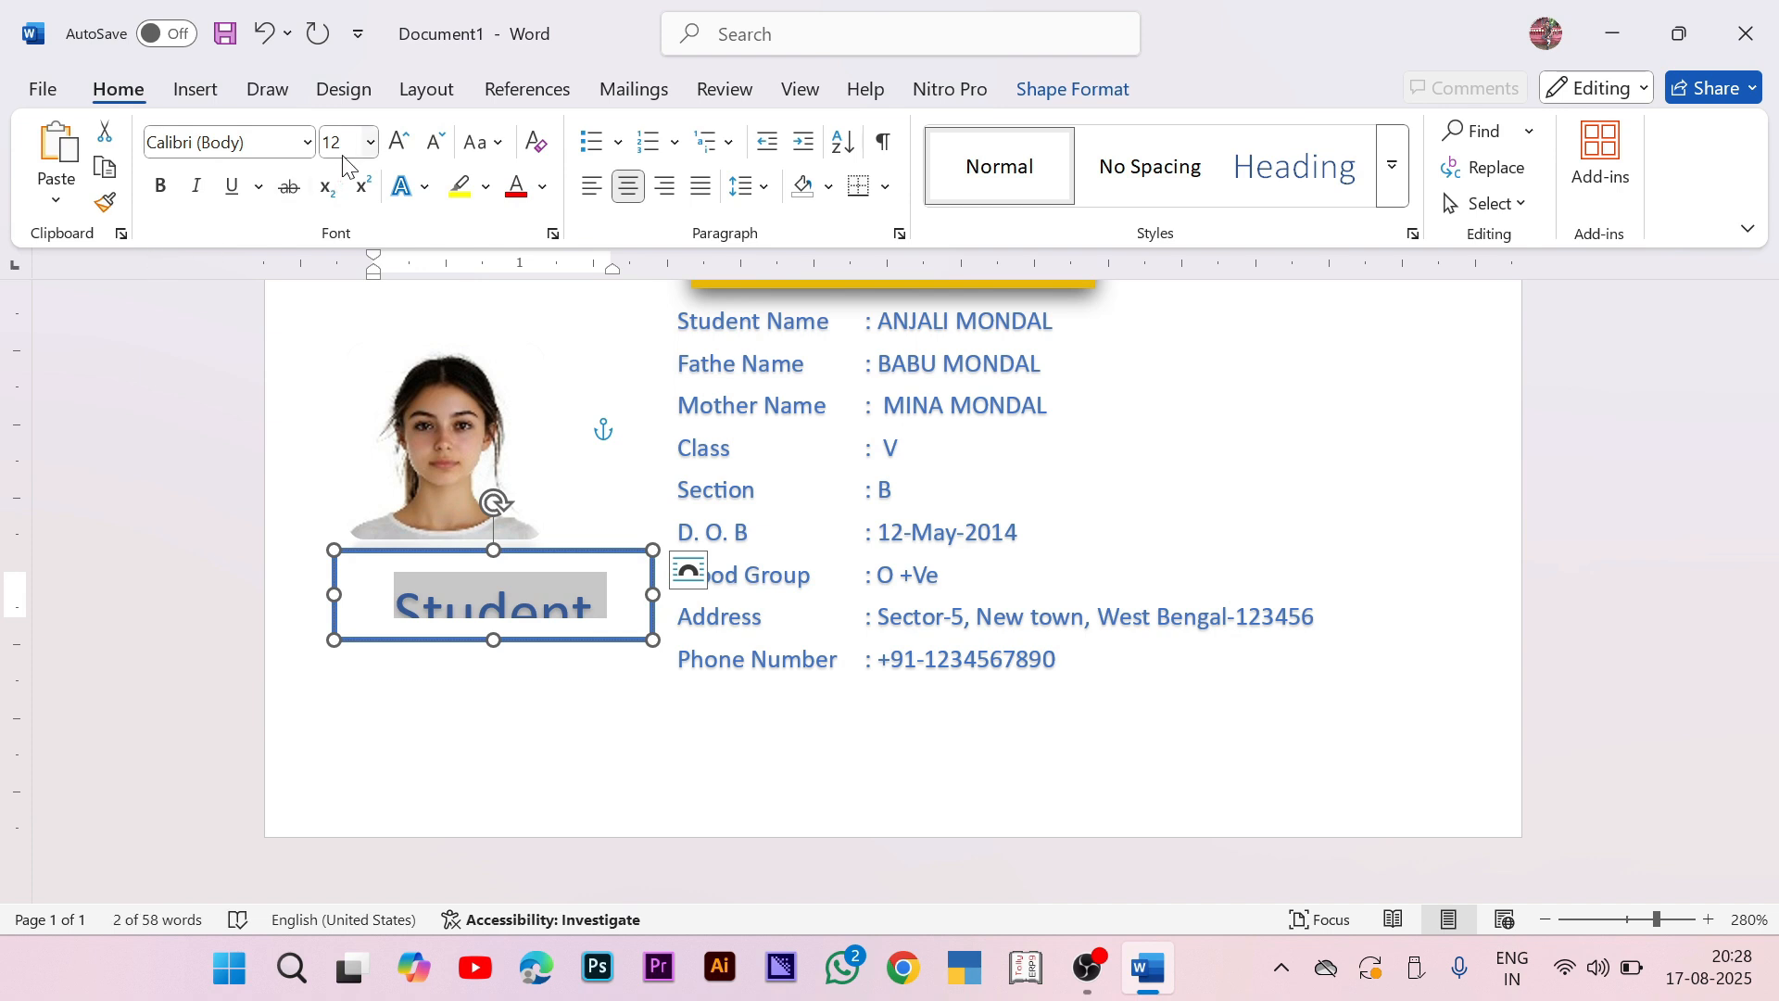
pyautogui.click(343, 141)
pyautogui.write('5')
pyautogui.press('Return')
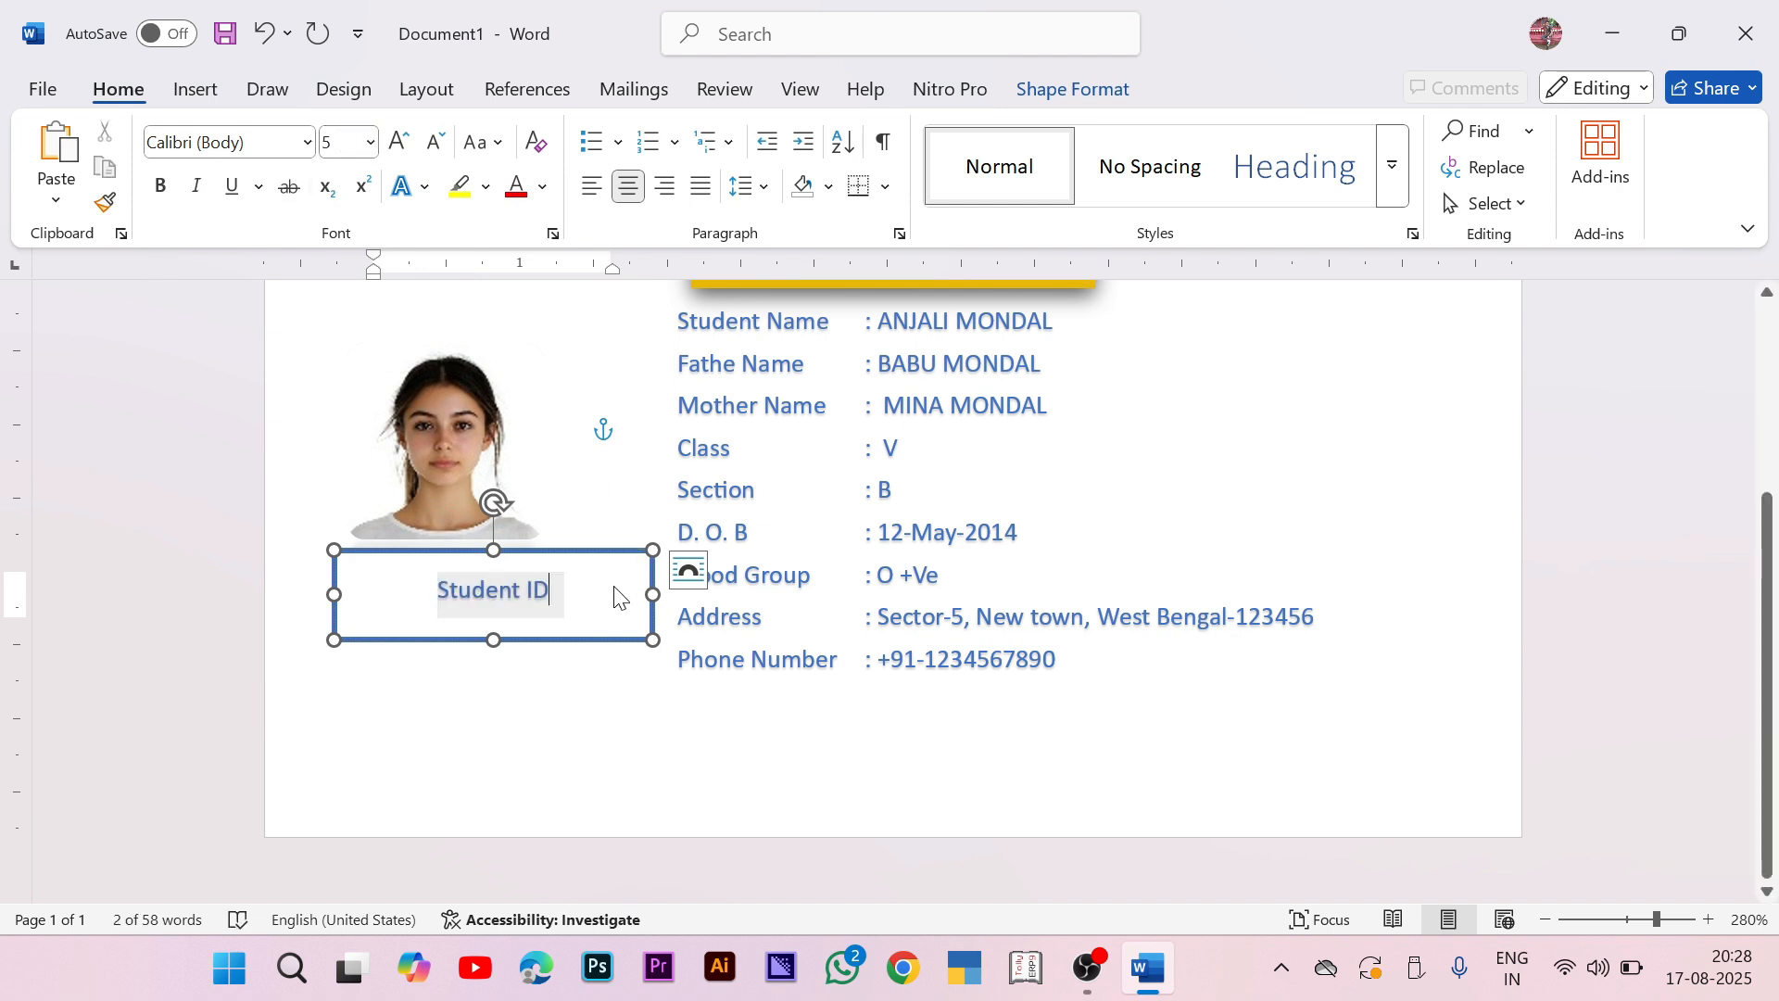
pyautogui.click(604, 584)
pyautogui.write(': ')
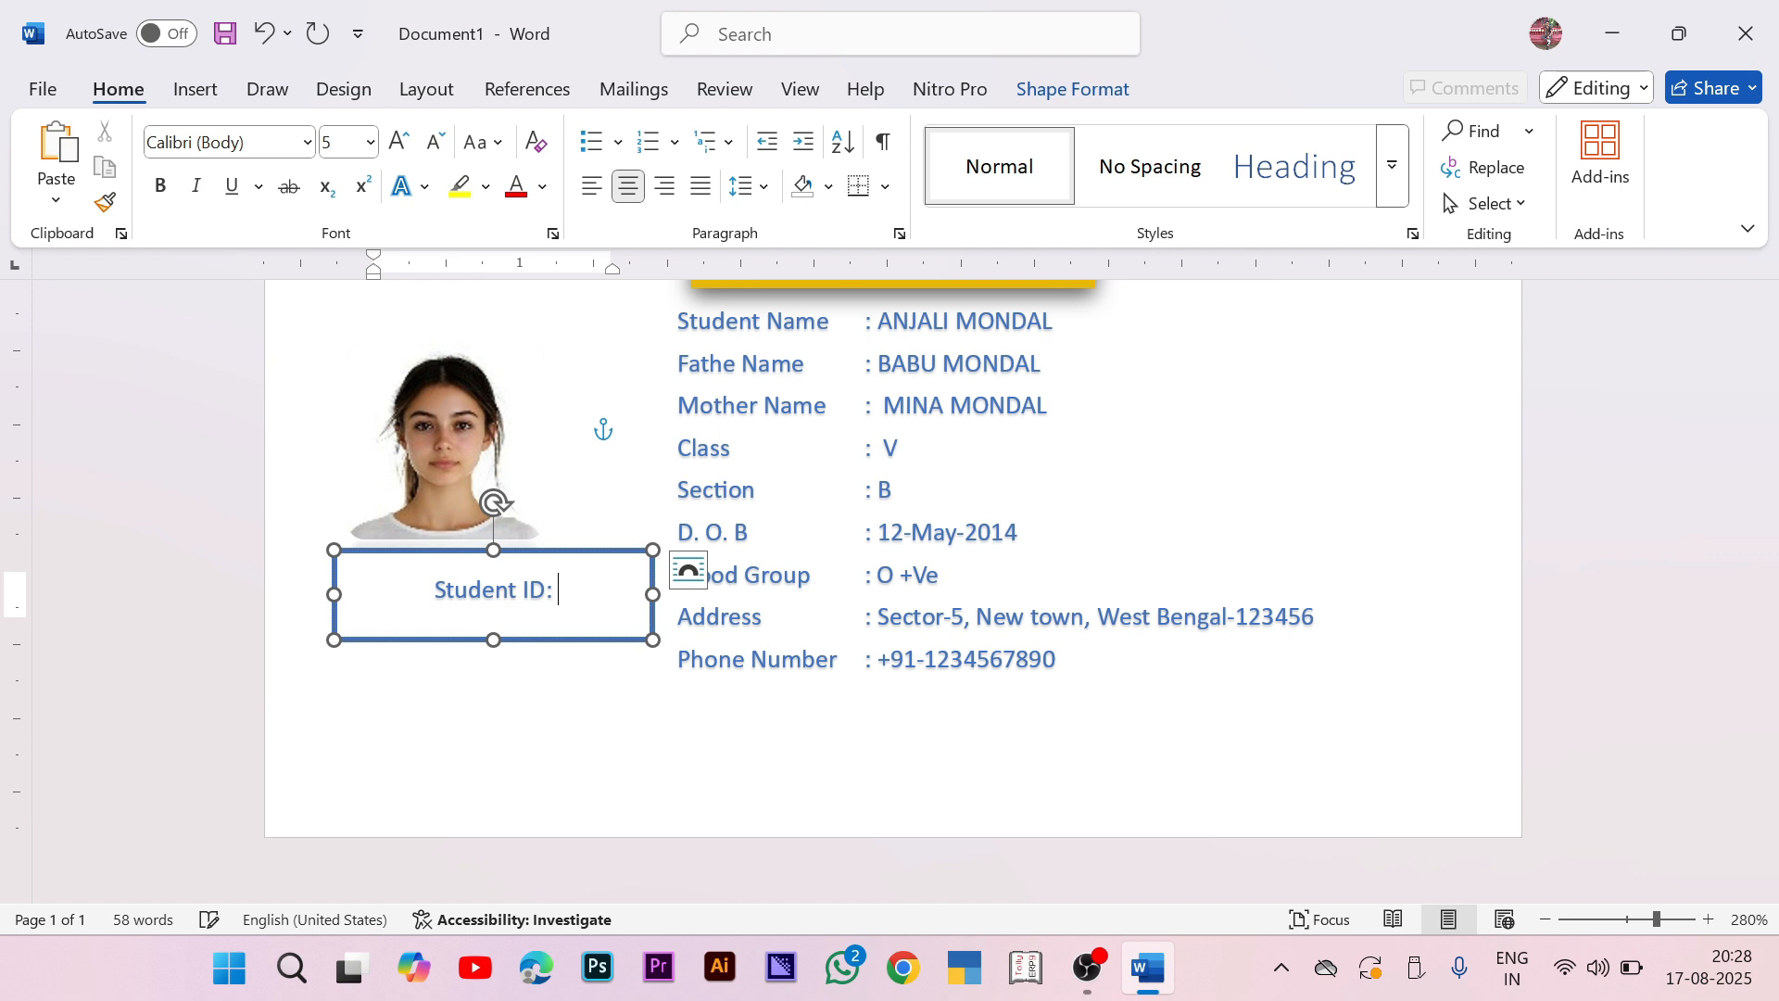
pyautogui.write('-')
pyautogui.press('BackSpace')
pyautogui.write('0')
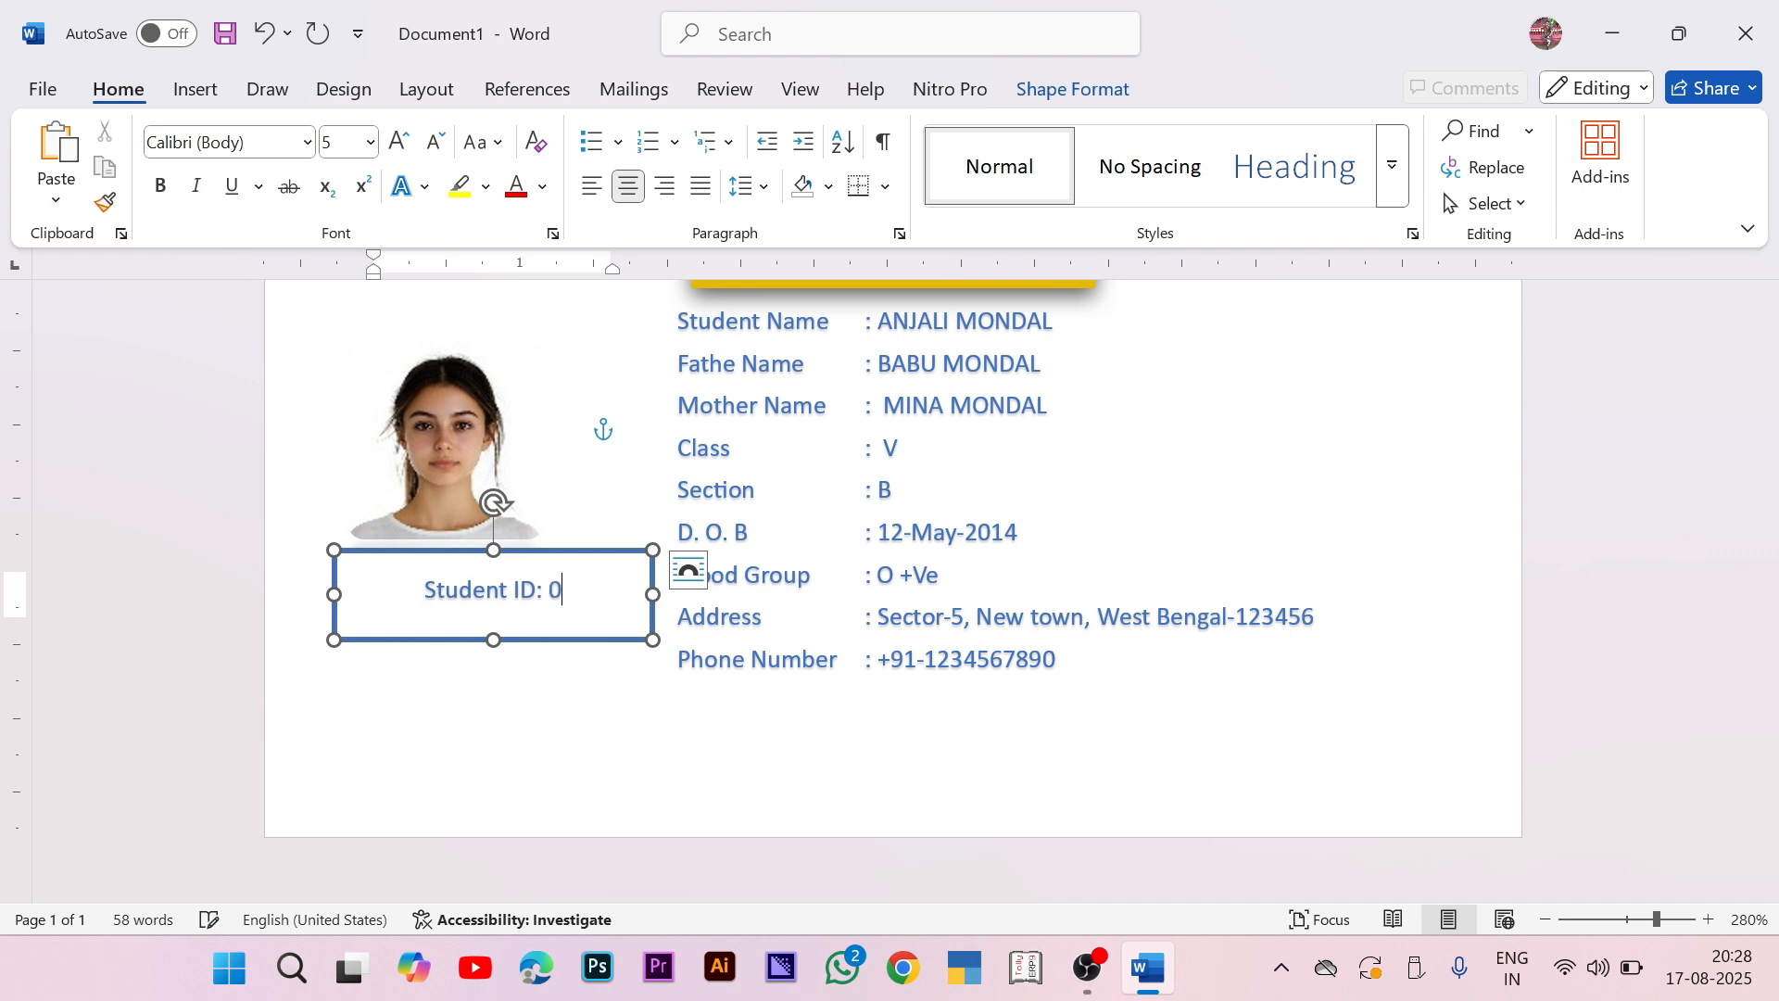
pyautogui.write('01')
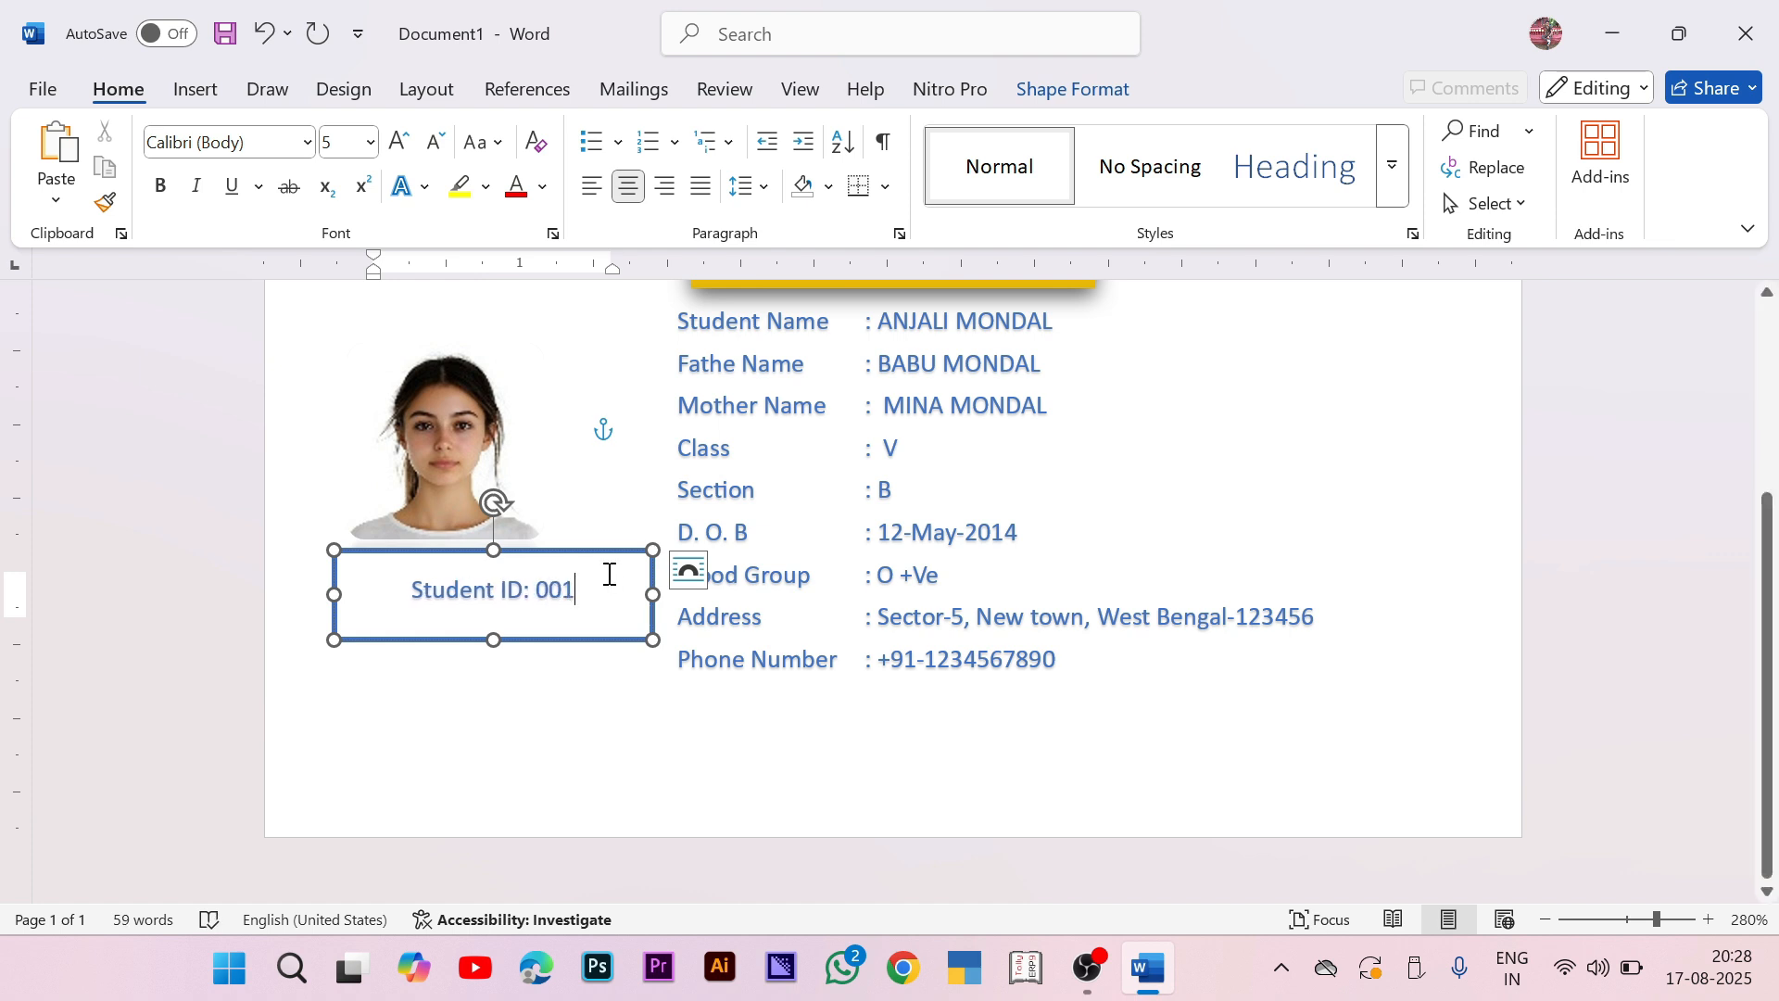
pyautogui.moveTo(605, 559); pyautogui.dragTo(535, 529)
# Step: Set the Student ID box to No Fill and No Outline
pyautogui.click(1073, 89)
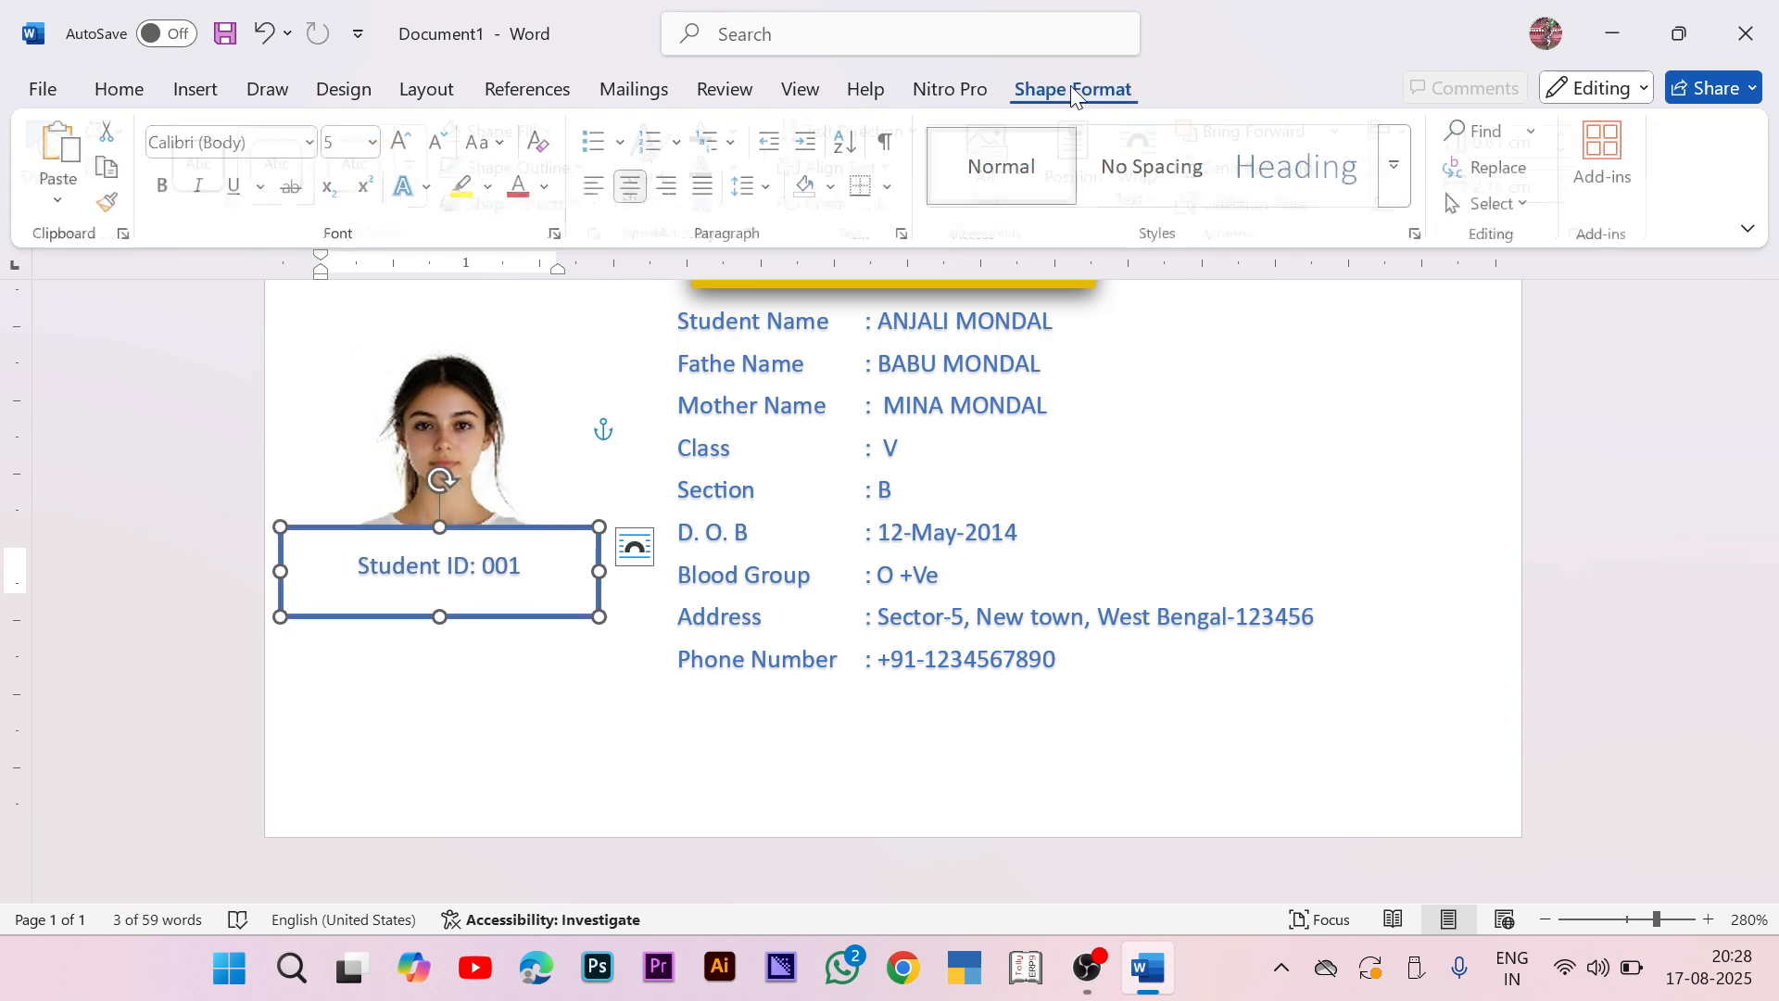
pyautogui.click(500, 130)
pyautogui.click(519, 597)
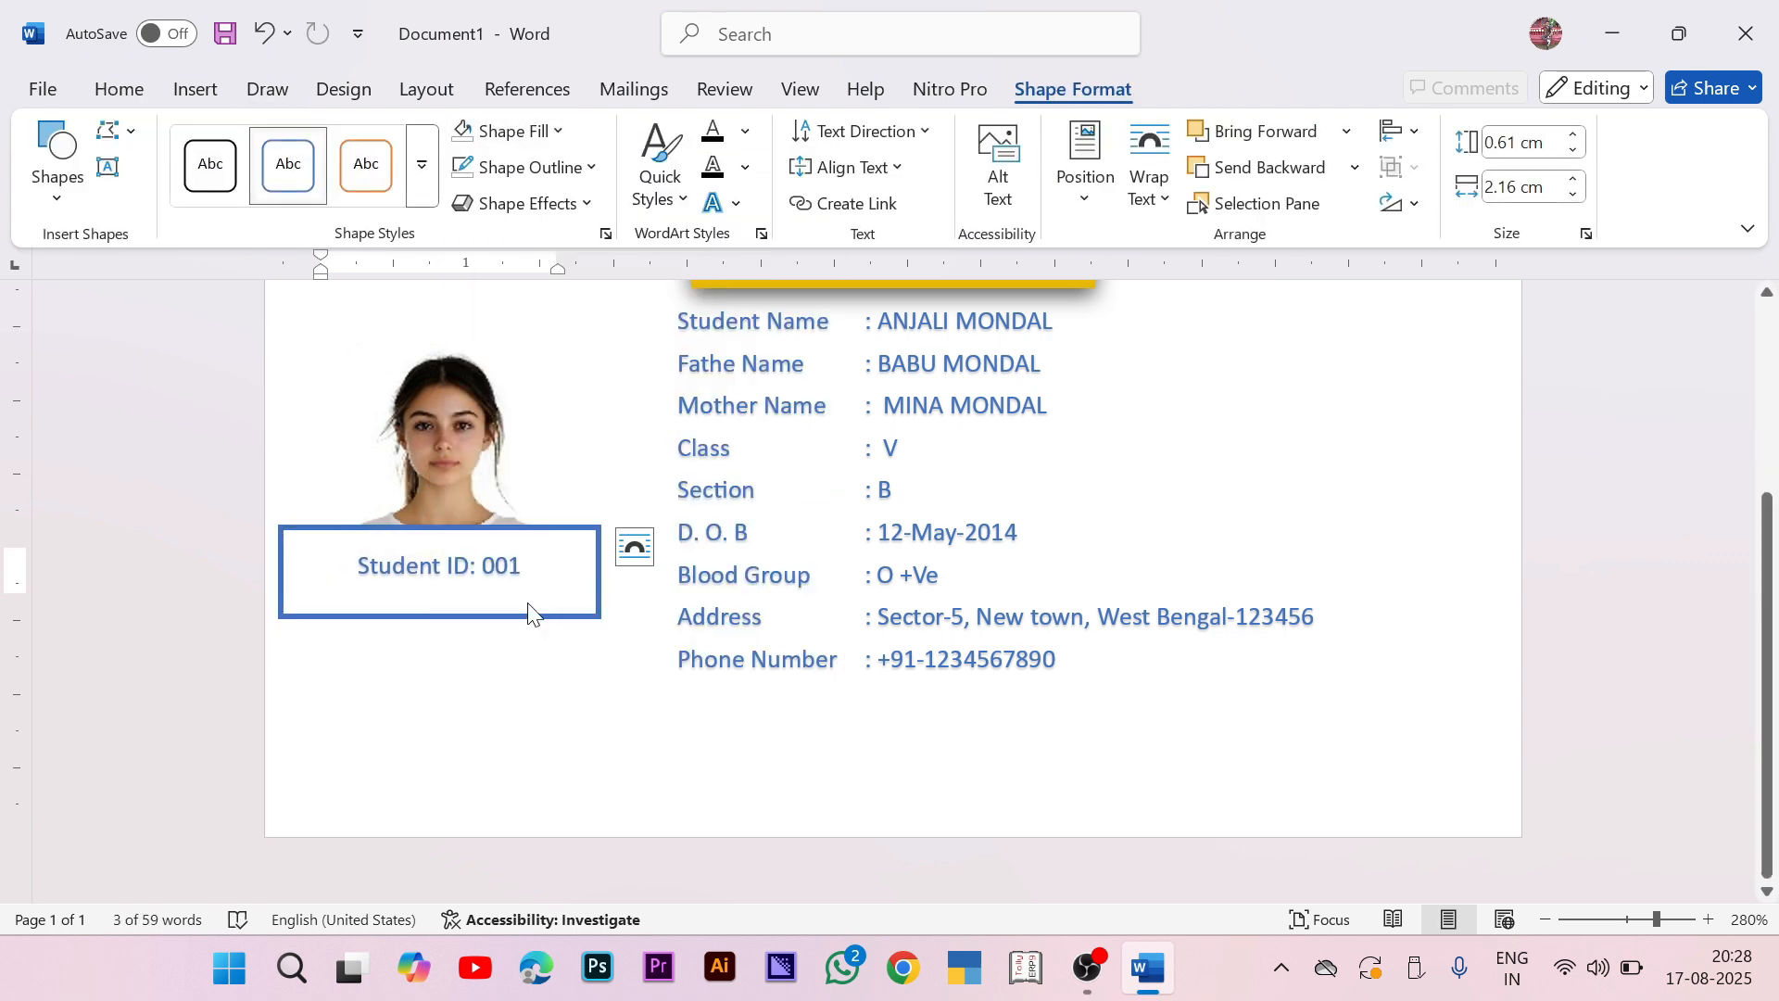
pyautogui.click(556, 167)
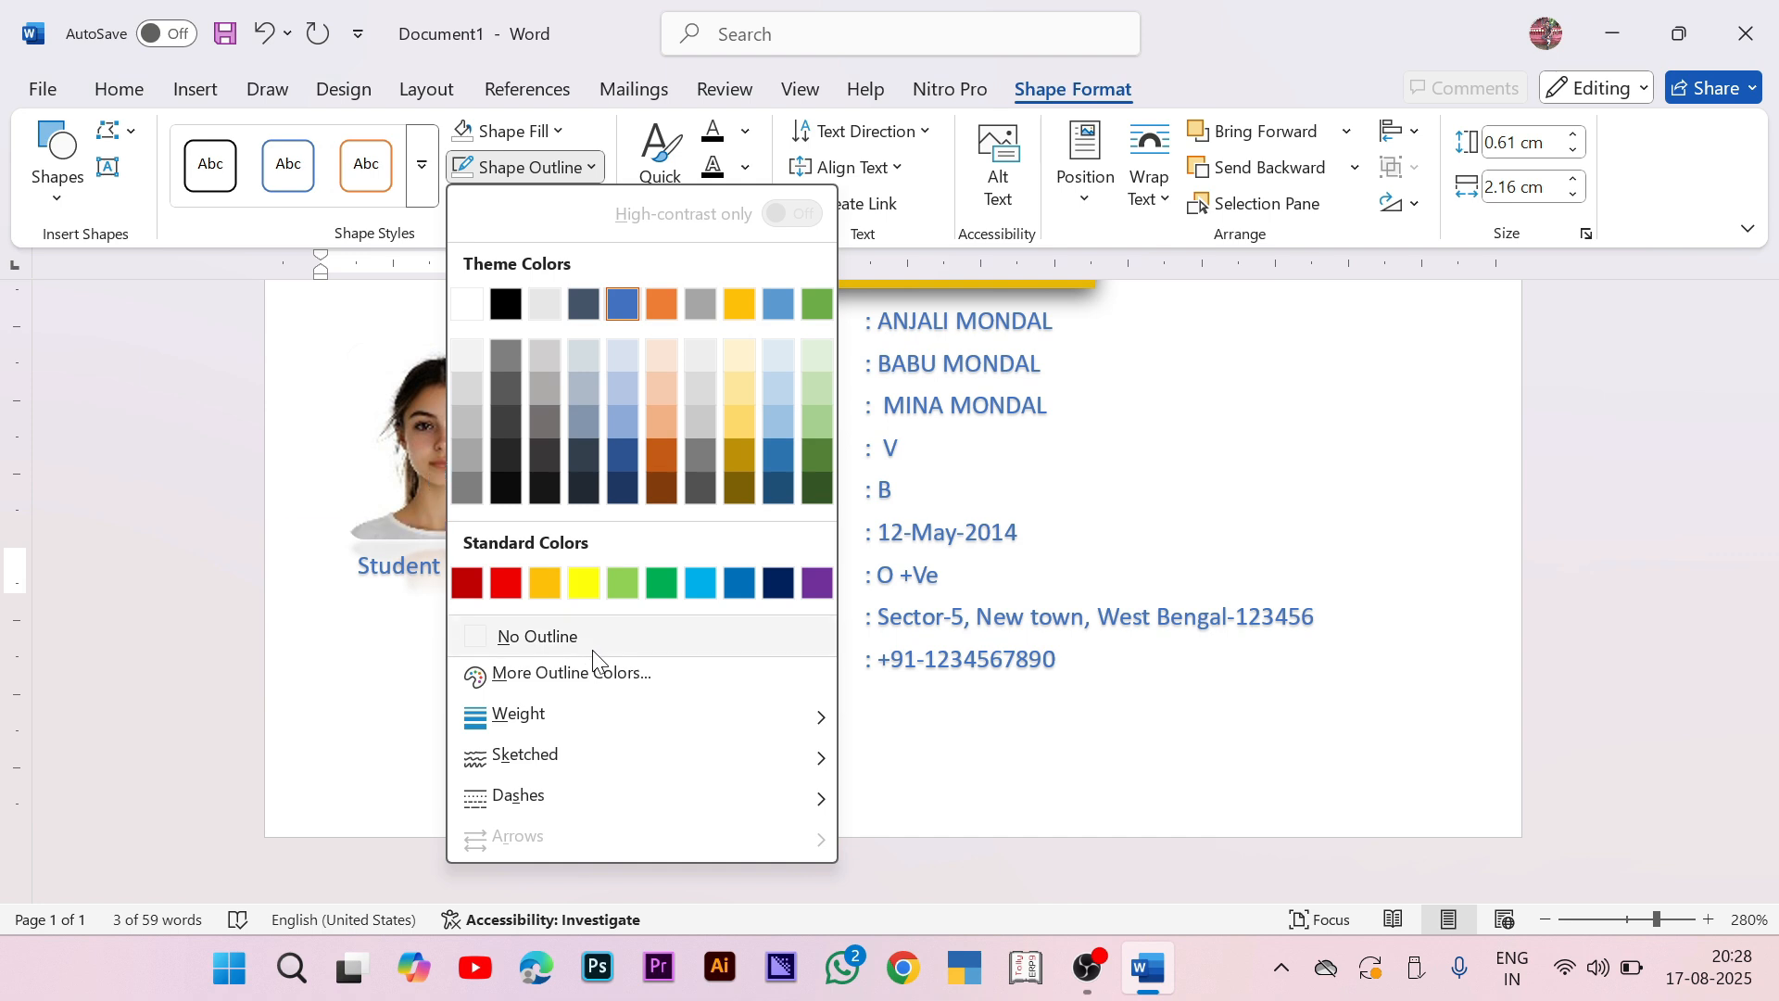
pyautogui.click(584, 639)
# Step: Move the Student ID label up closer to the photo and deselect it
pyautogui.click(525, 528)
pyautogui.moveTo(530, 535); pyautogui.dragTo(533, 528)
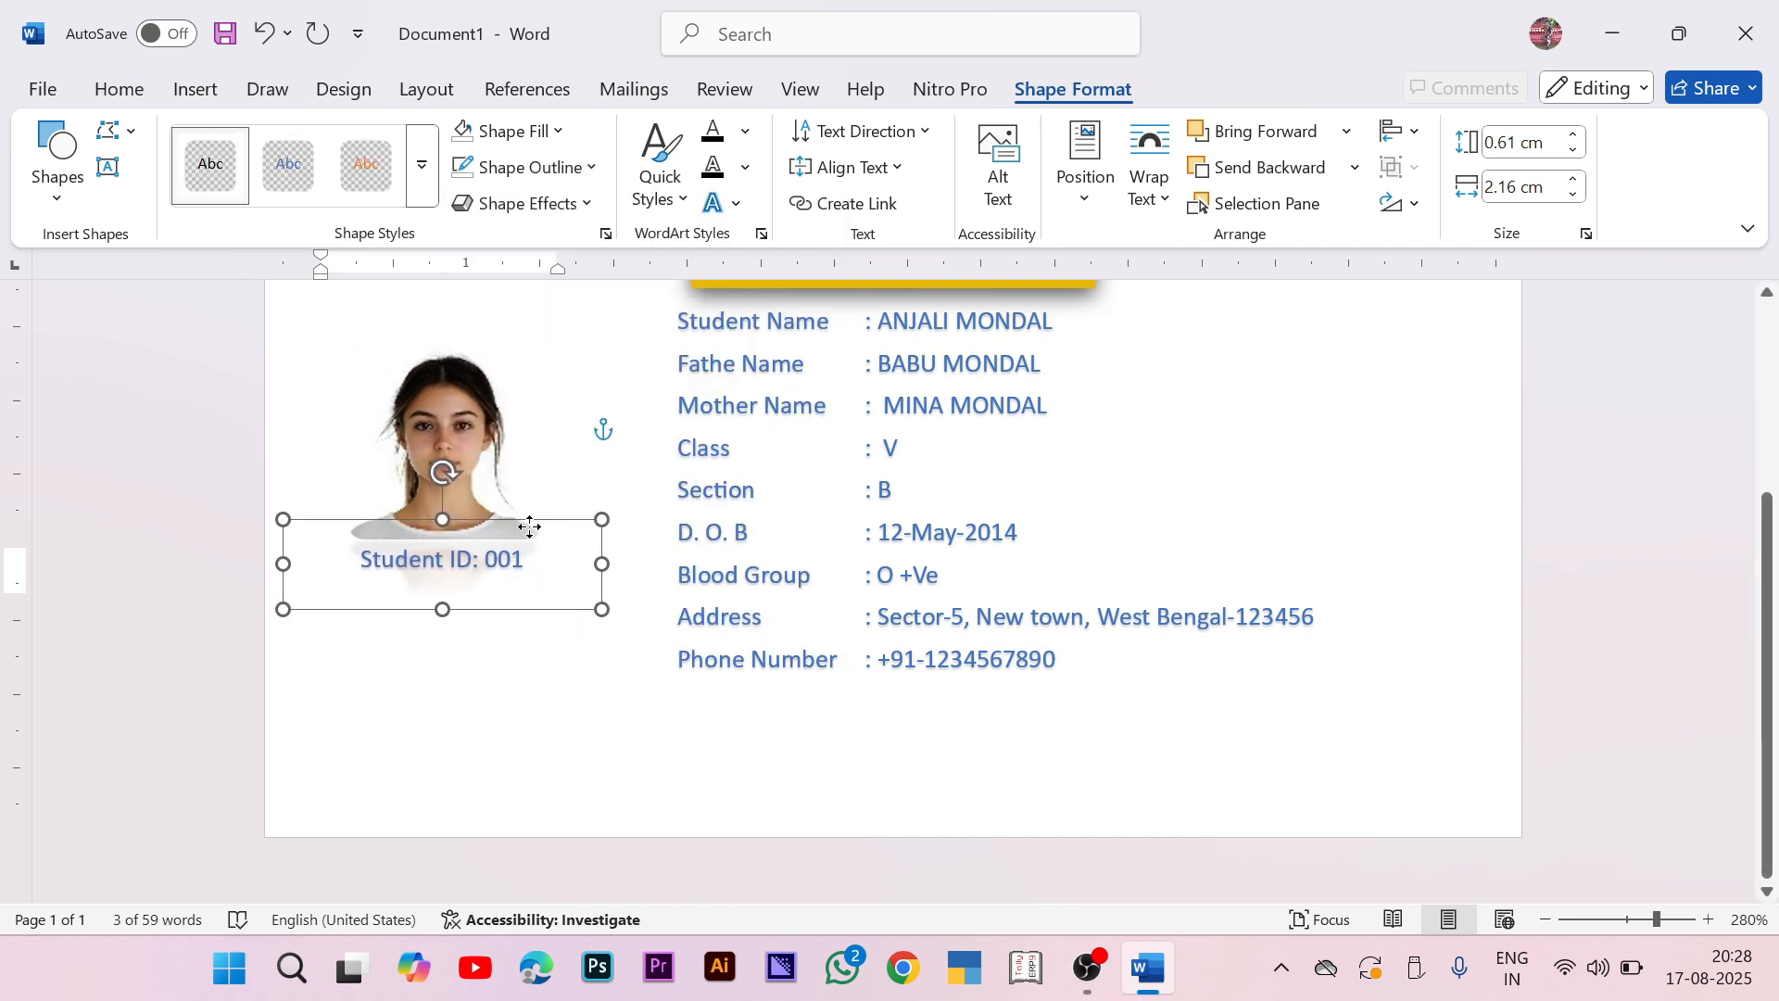
pyautogui.click(1568, 608)
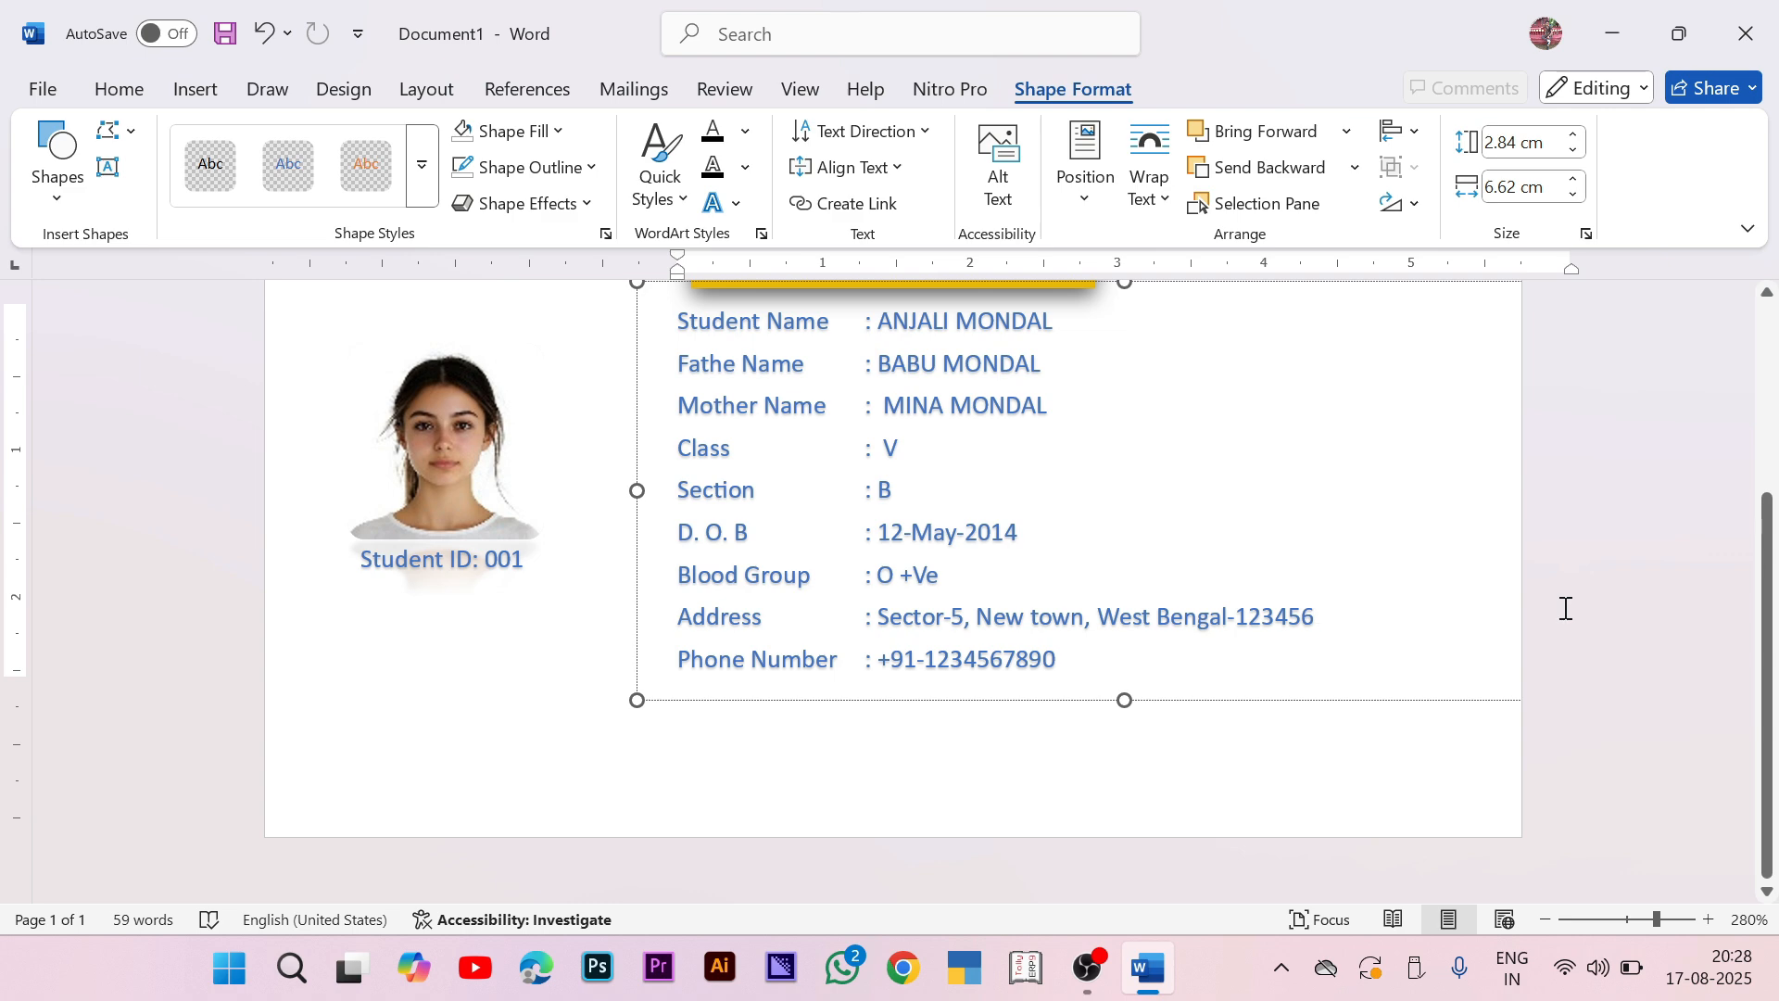
pyautogui.click(1648, 655)
pyautogui.scroll(3, 1645, 655)
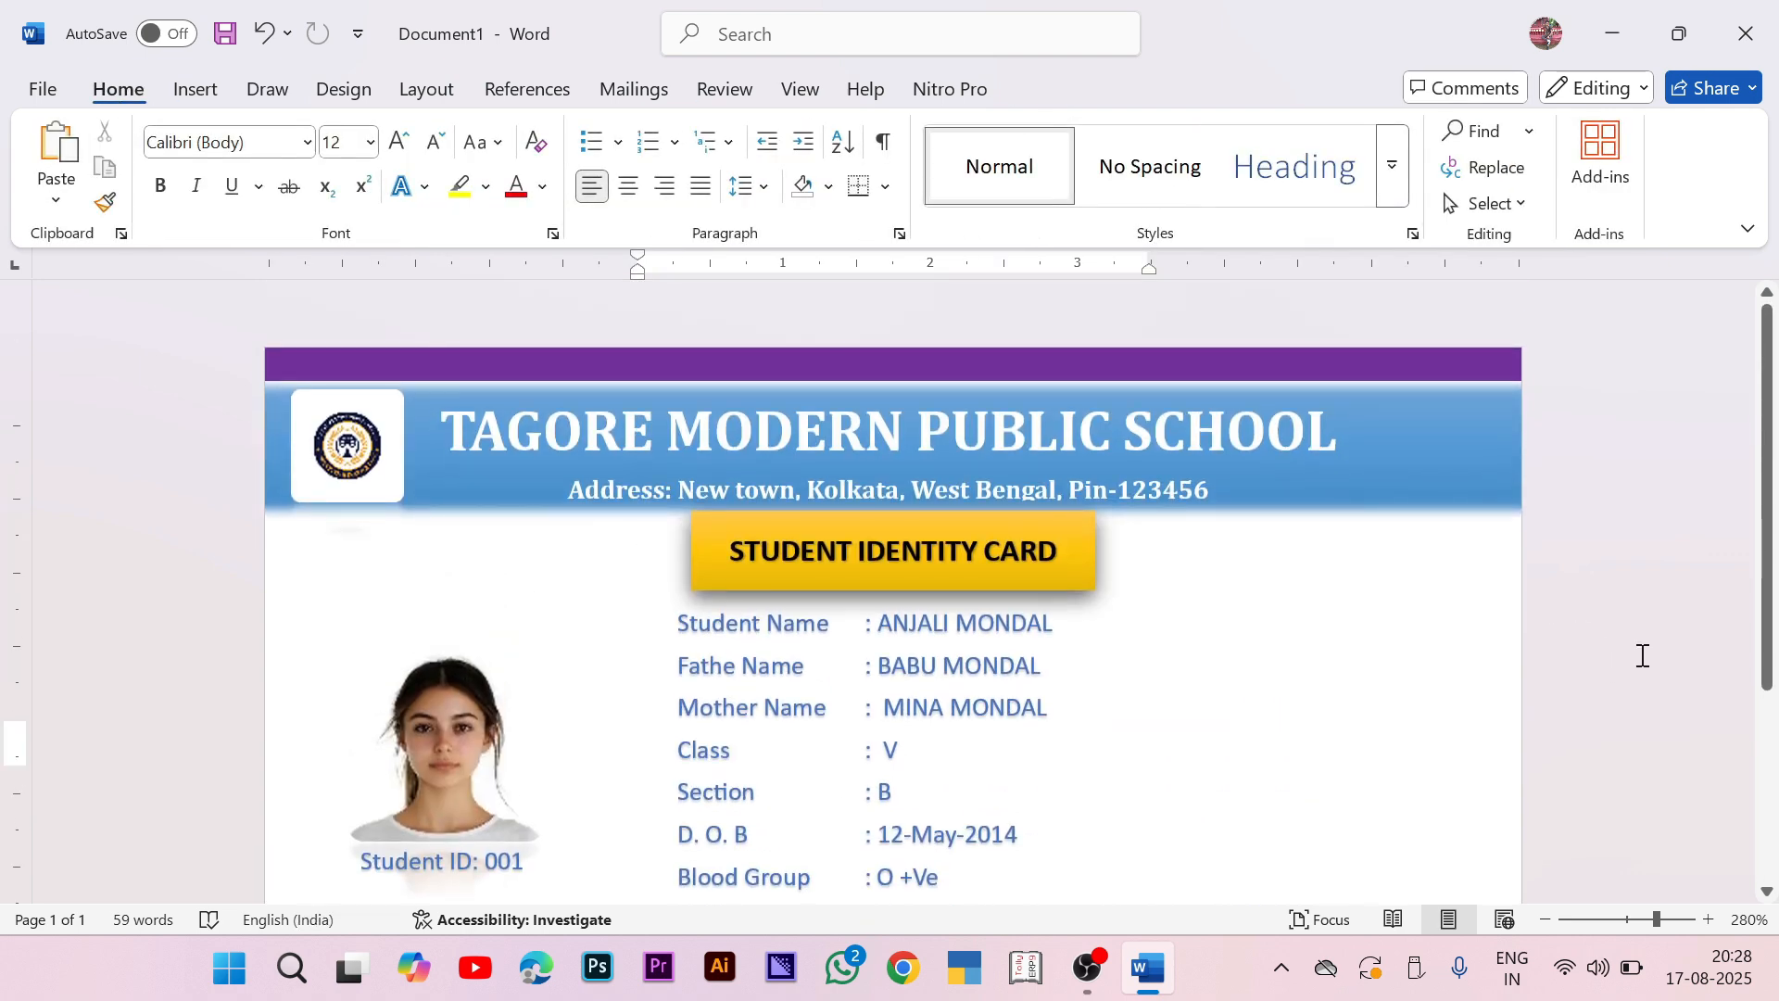
pyautogui.scroll(-8, 1642, 655)
pyautogui.click(195, 89)
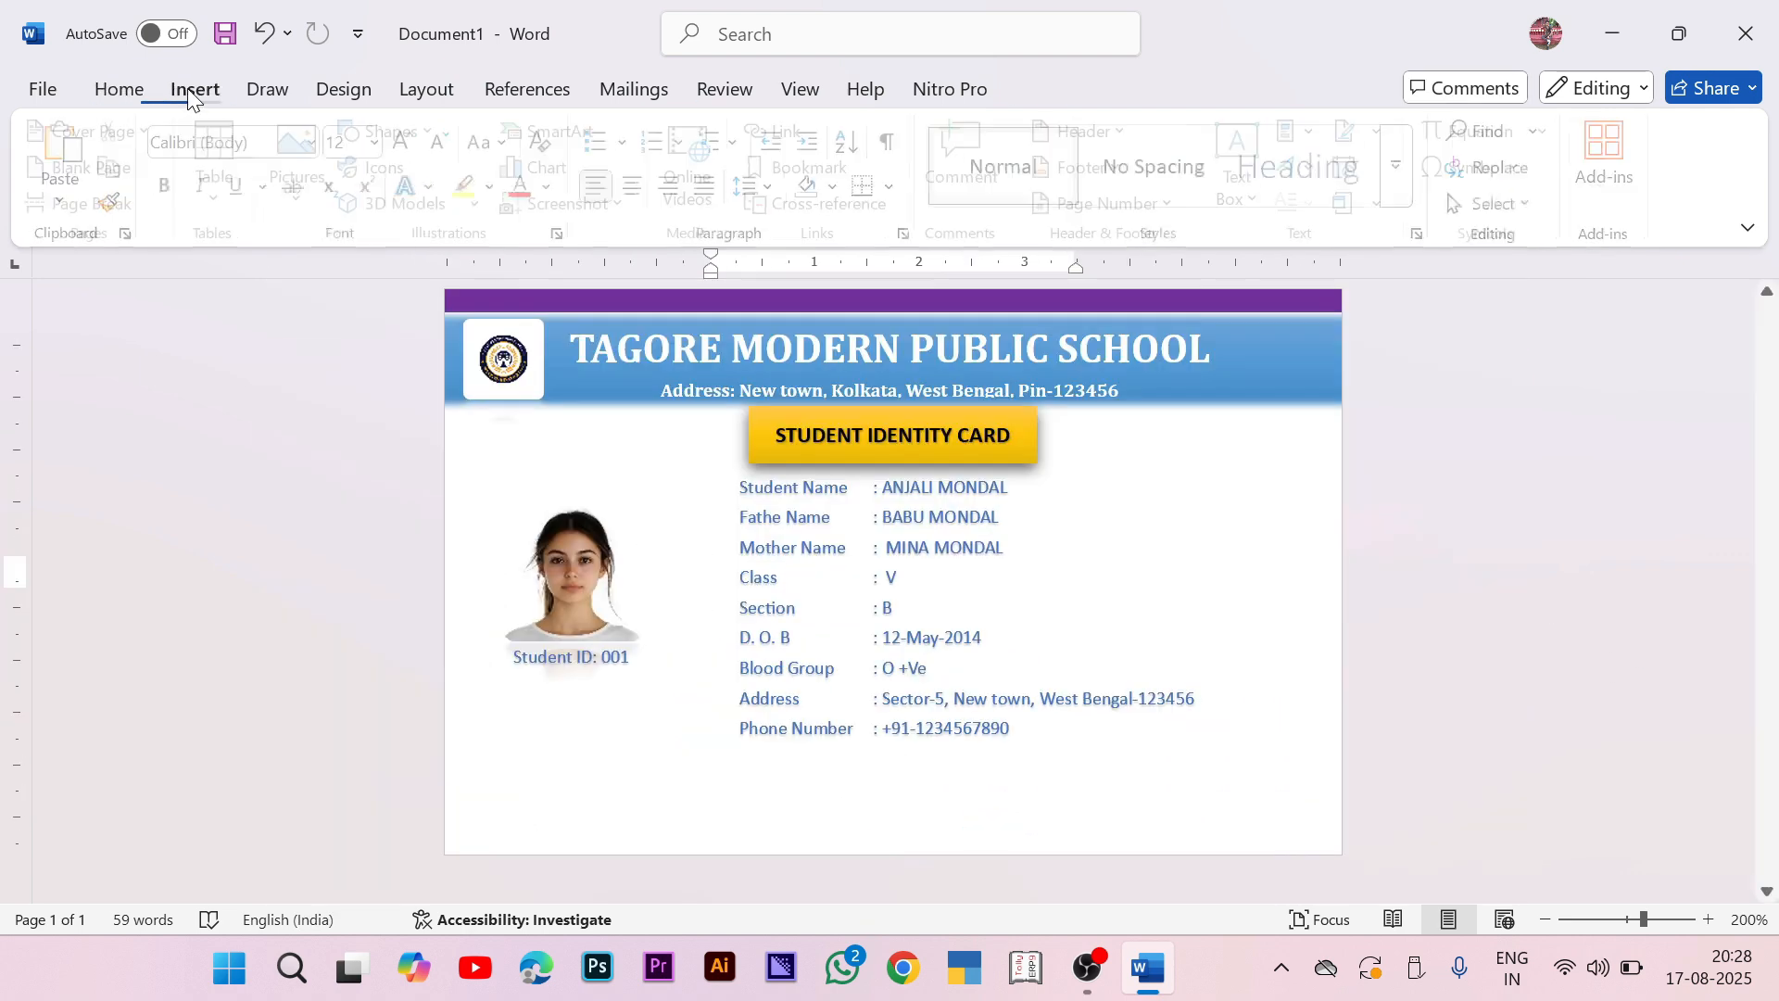
# Step: Draw a rectangle bar along the card's bottom edge and apply a blue gradient shape style
pyautogui.click(399, 131)
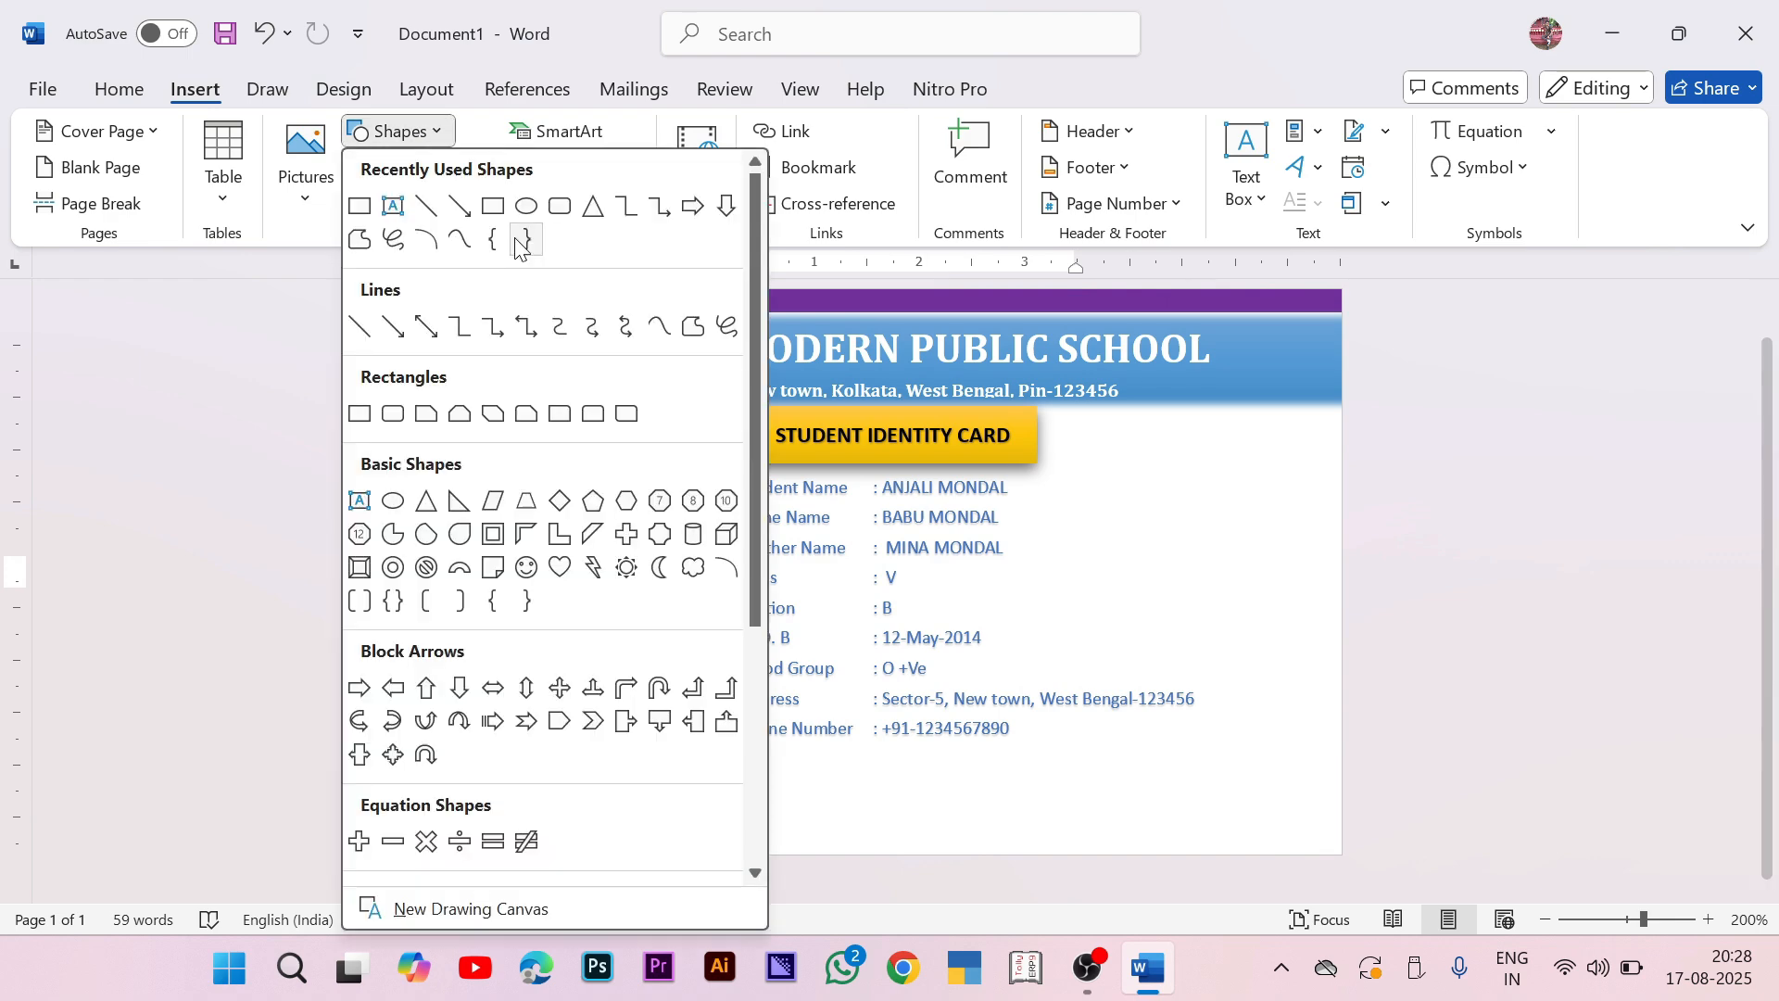
pyautogui.click(495, 220)
pyautogui.moveTo(507, 778)
pyautogui.mouseDown()
pyautogui.moveTo(1092, 846)
pyautogui.moveTo(1632, 825)
pyautogui.moveTo(1445, 825)
pyautogui.mouseUp()
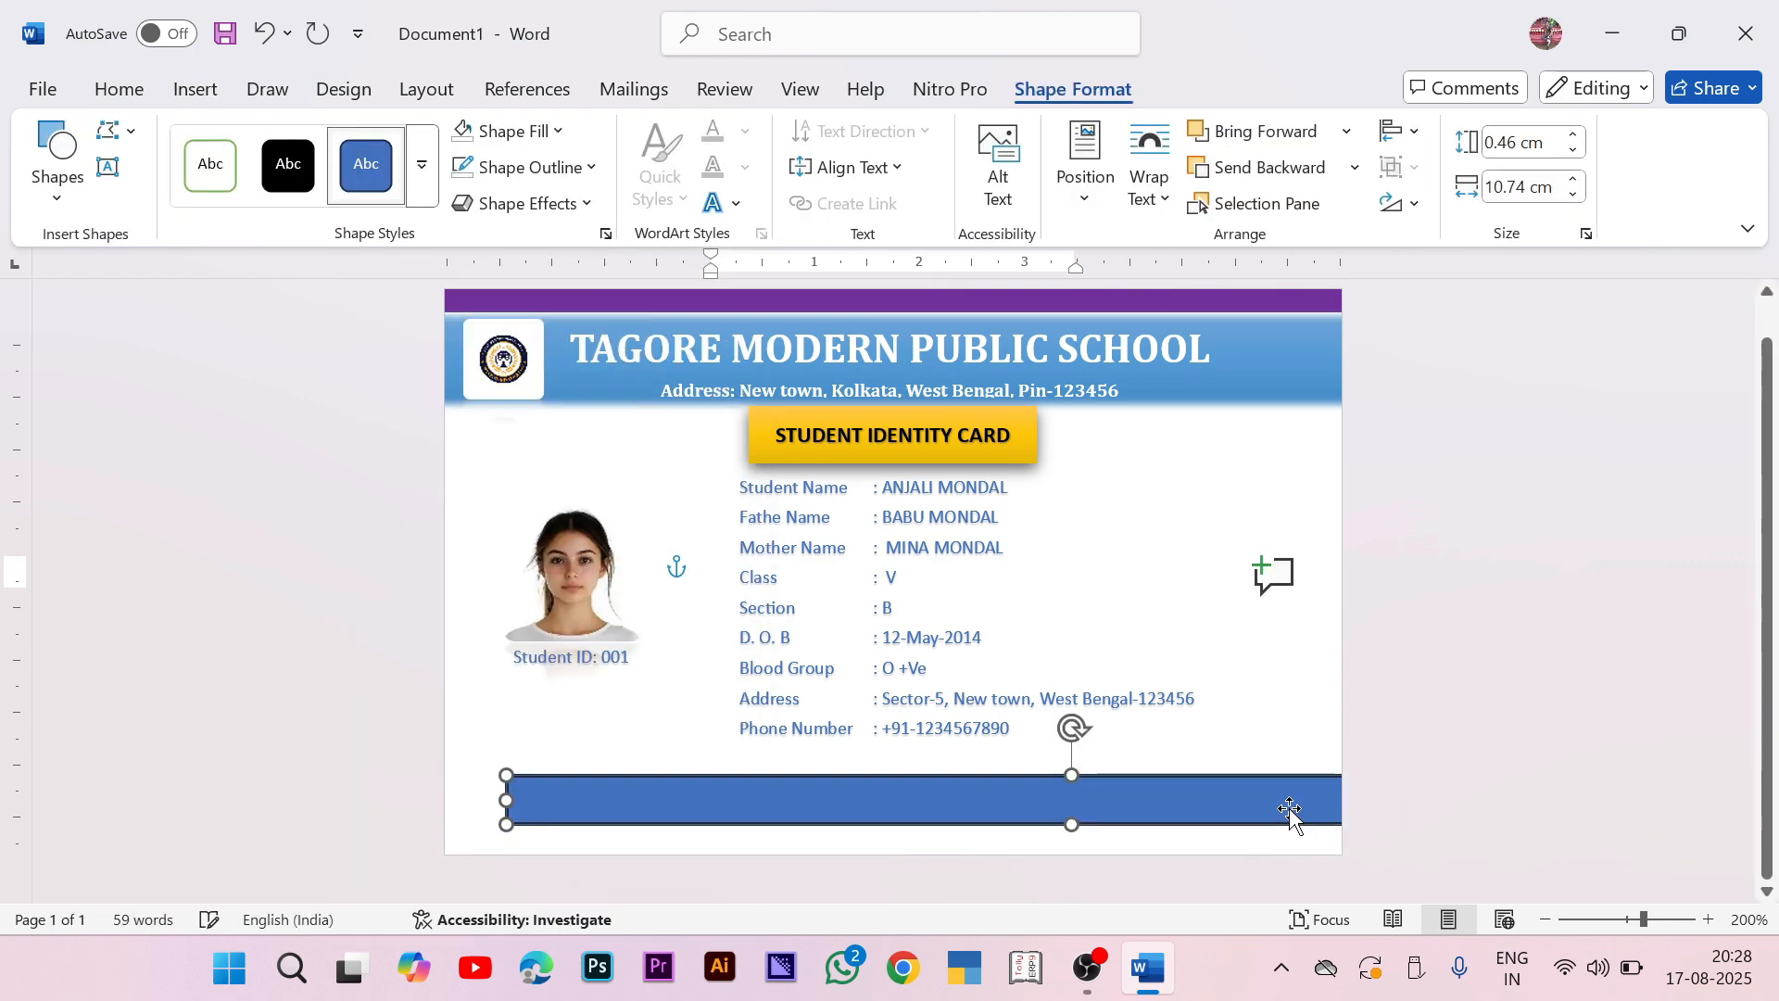
pyautogui.moveTo(1292, 815); pyautogui.dragTo(1155, 851)
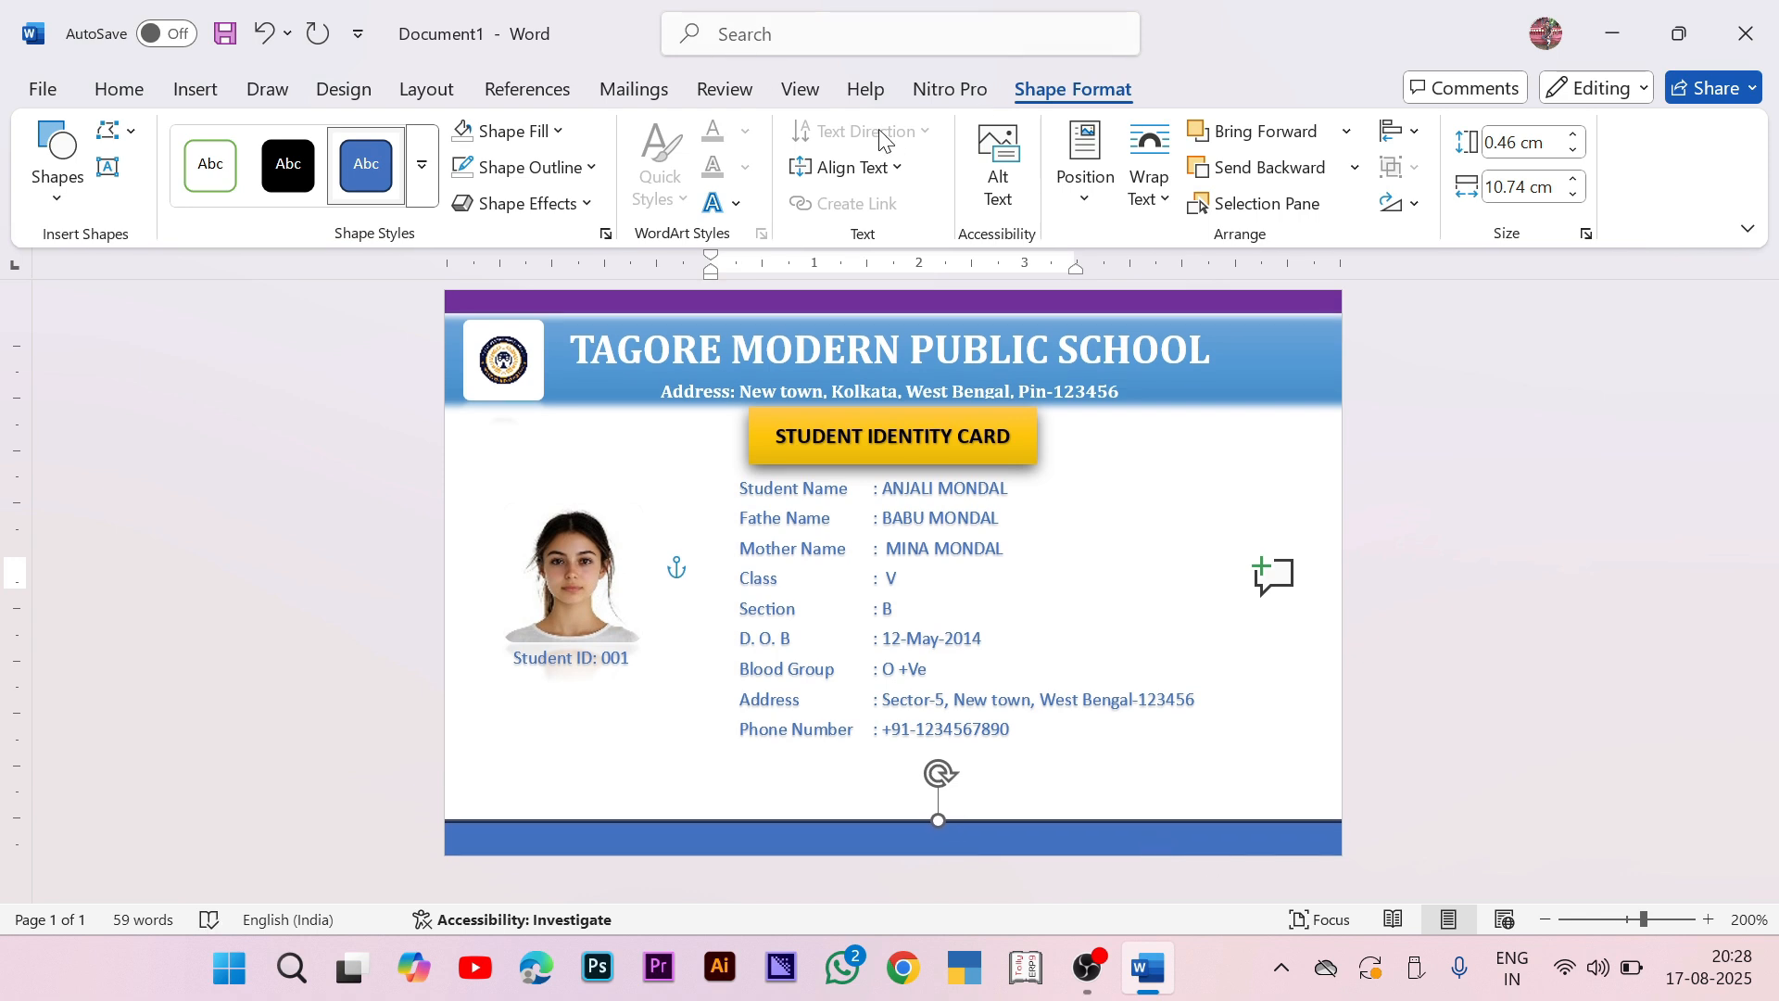
pyautogui.click(422, 165)
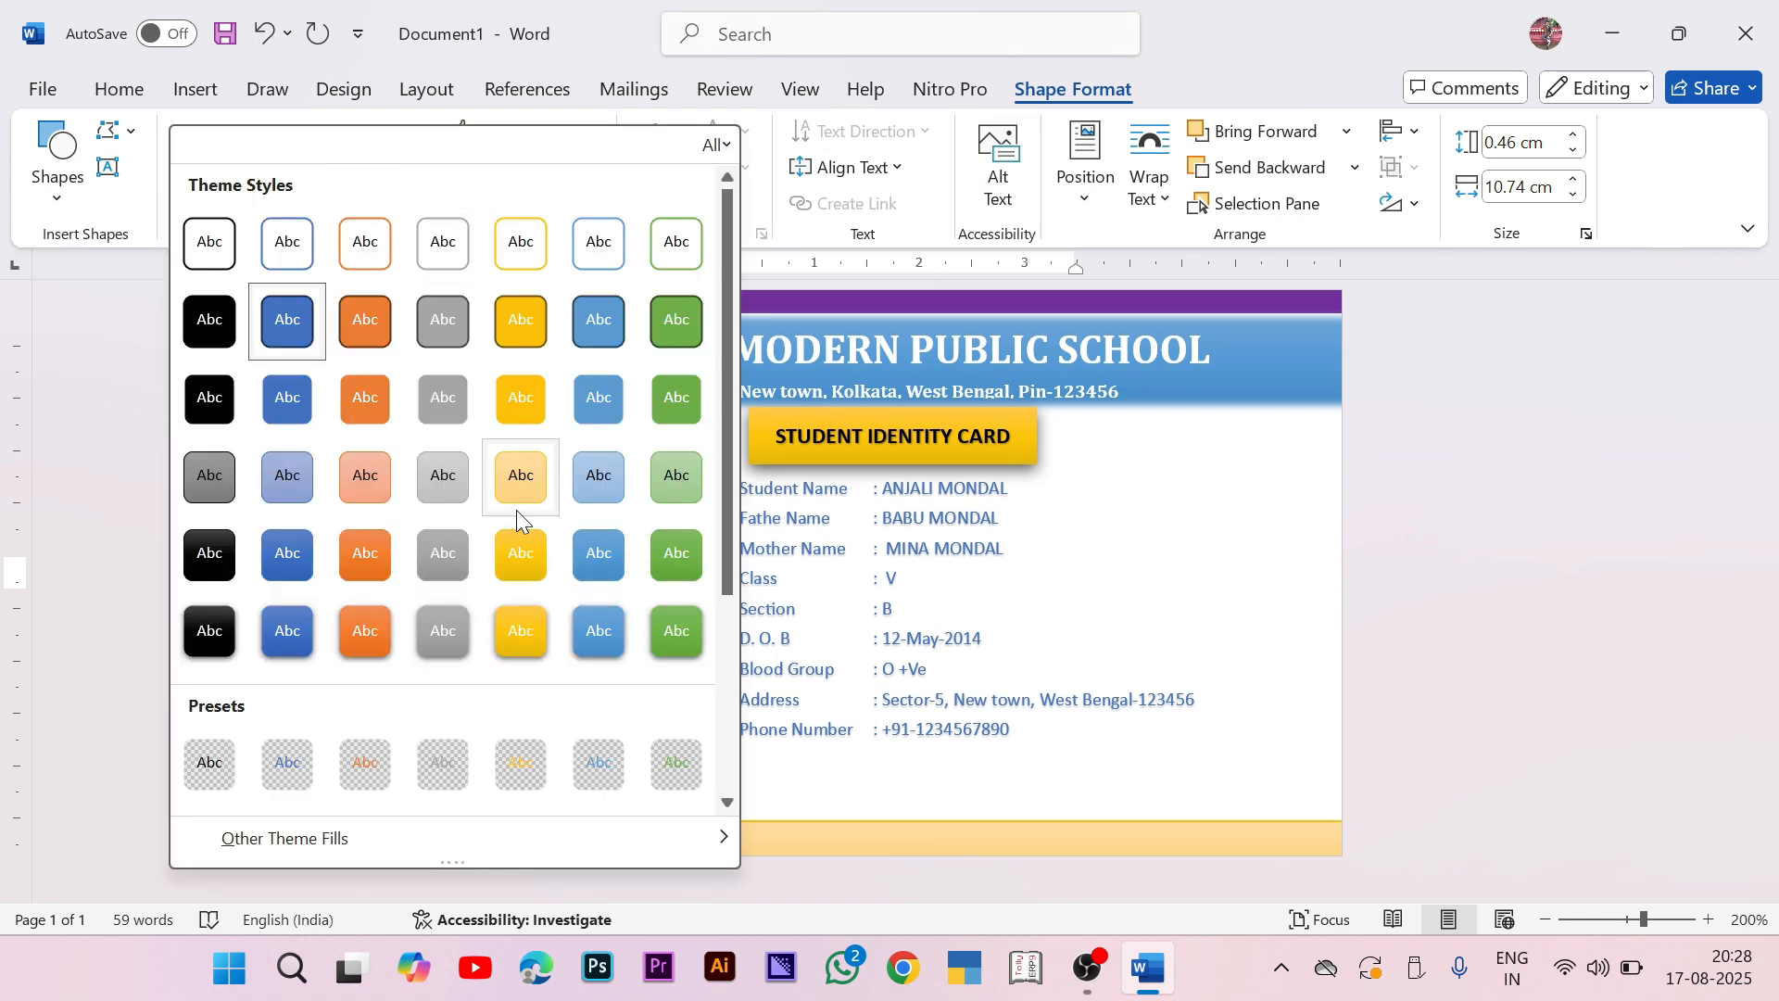
pyautogui.click(603, 558)
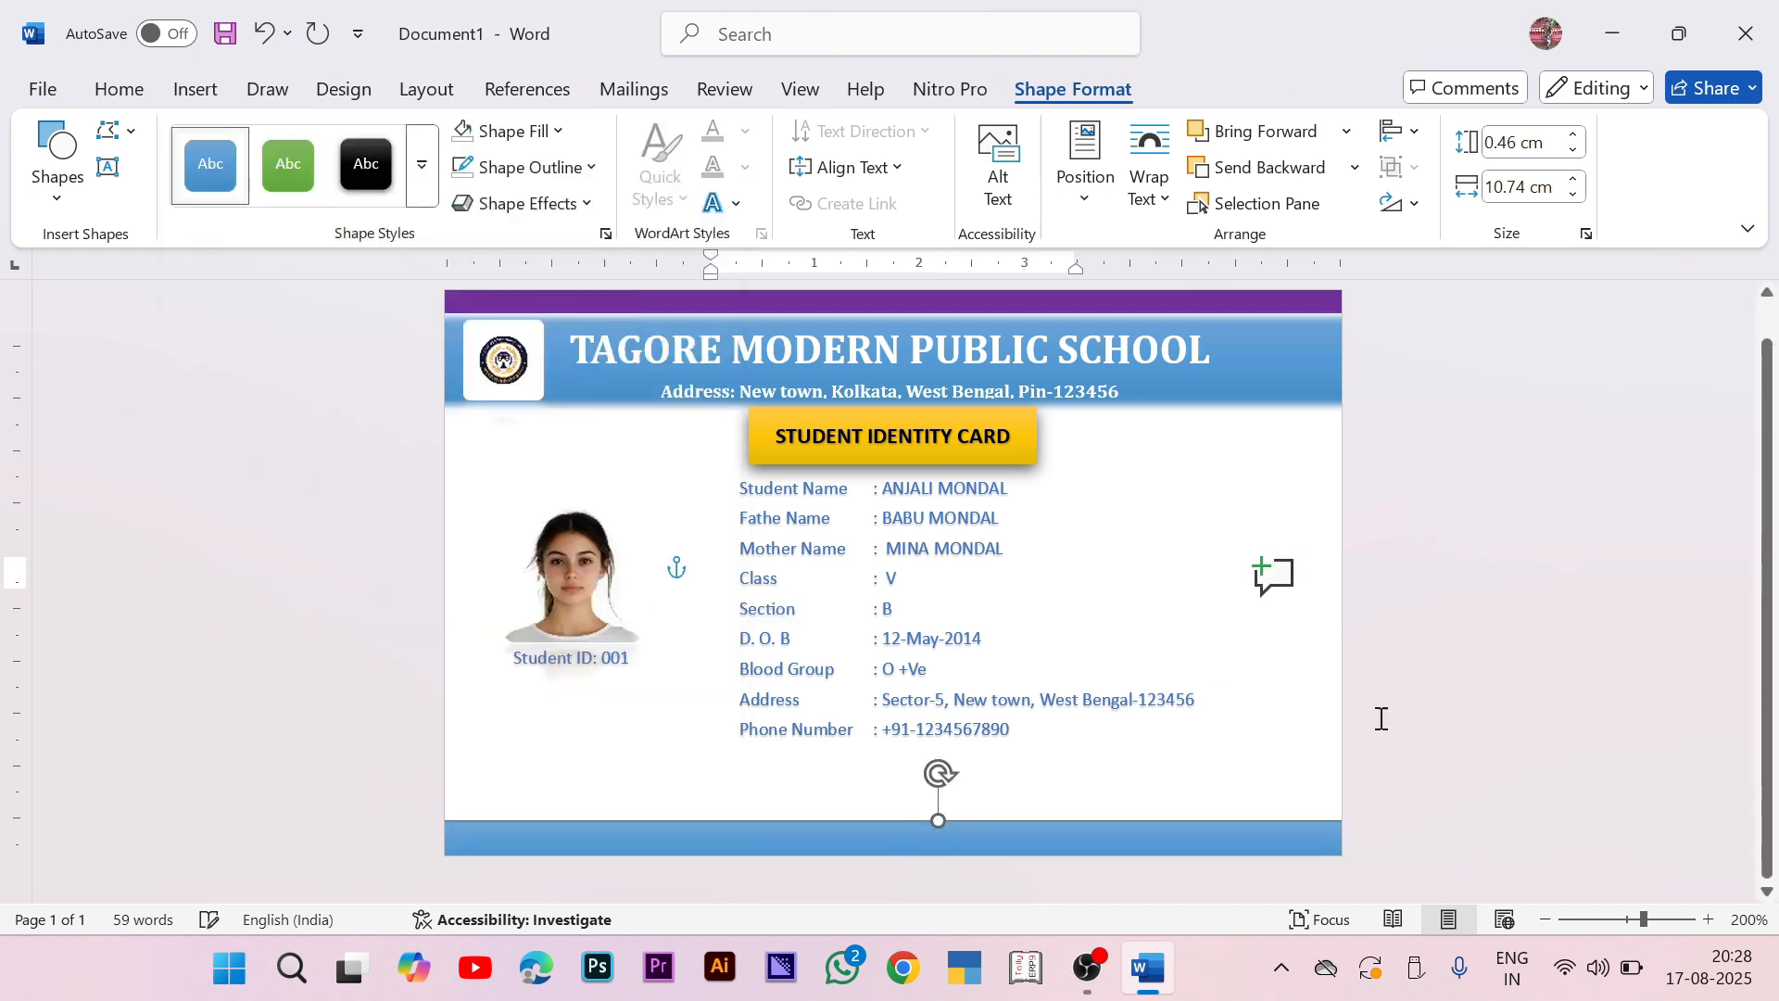
pyautogui.click(1482, 643)
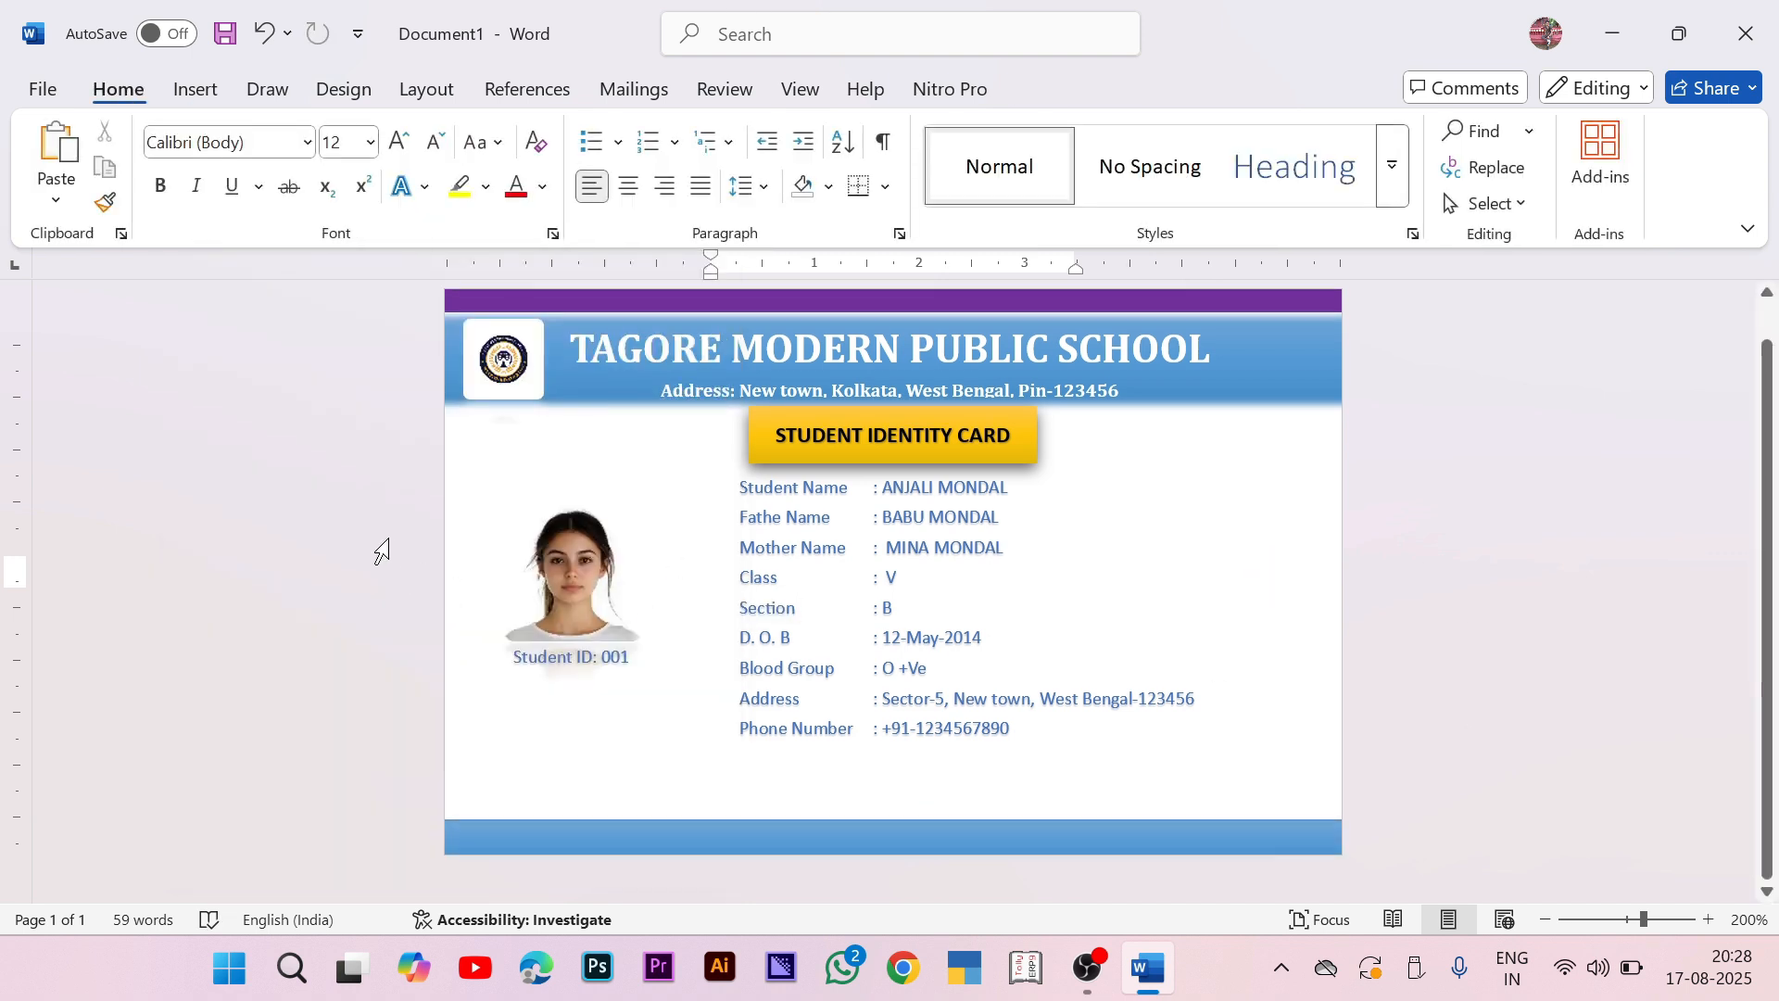
# Step: Draw a rectangle at the card's bottom-right and start adding text inside it
pyautogui.click(199, 93)
pyautogui.click(396, 131)
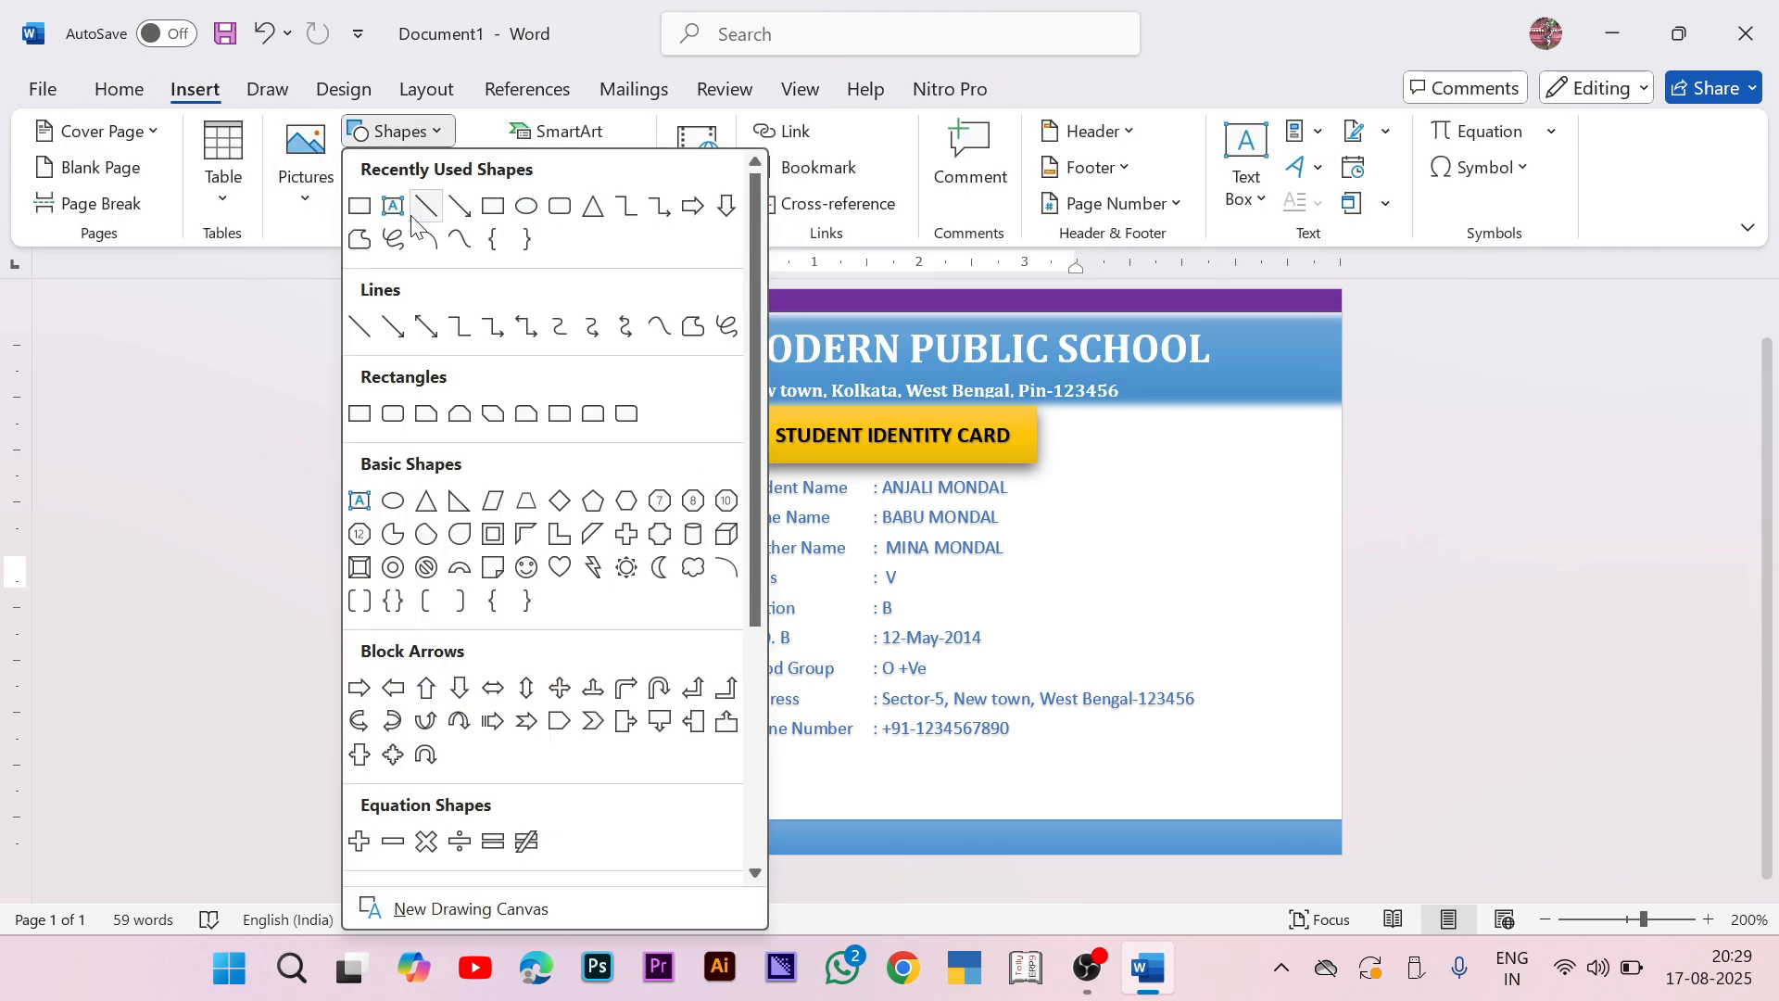
pyautogui.click(490, 208)
pyautogui.moveTo(1051, 768)
pyautogui.mouseDown()
pyautogui.moveTo(1402, 814)
pyautogui.moveTo(1459, 850)
pyautogui.mouseUp()
pyautogui.rightClick(1255, 827)
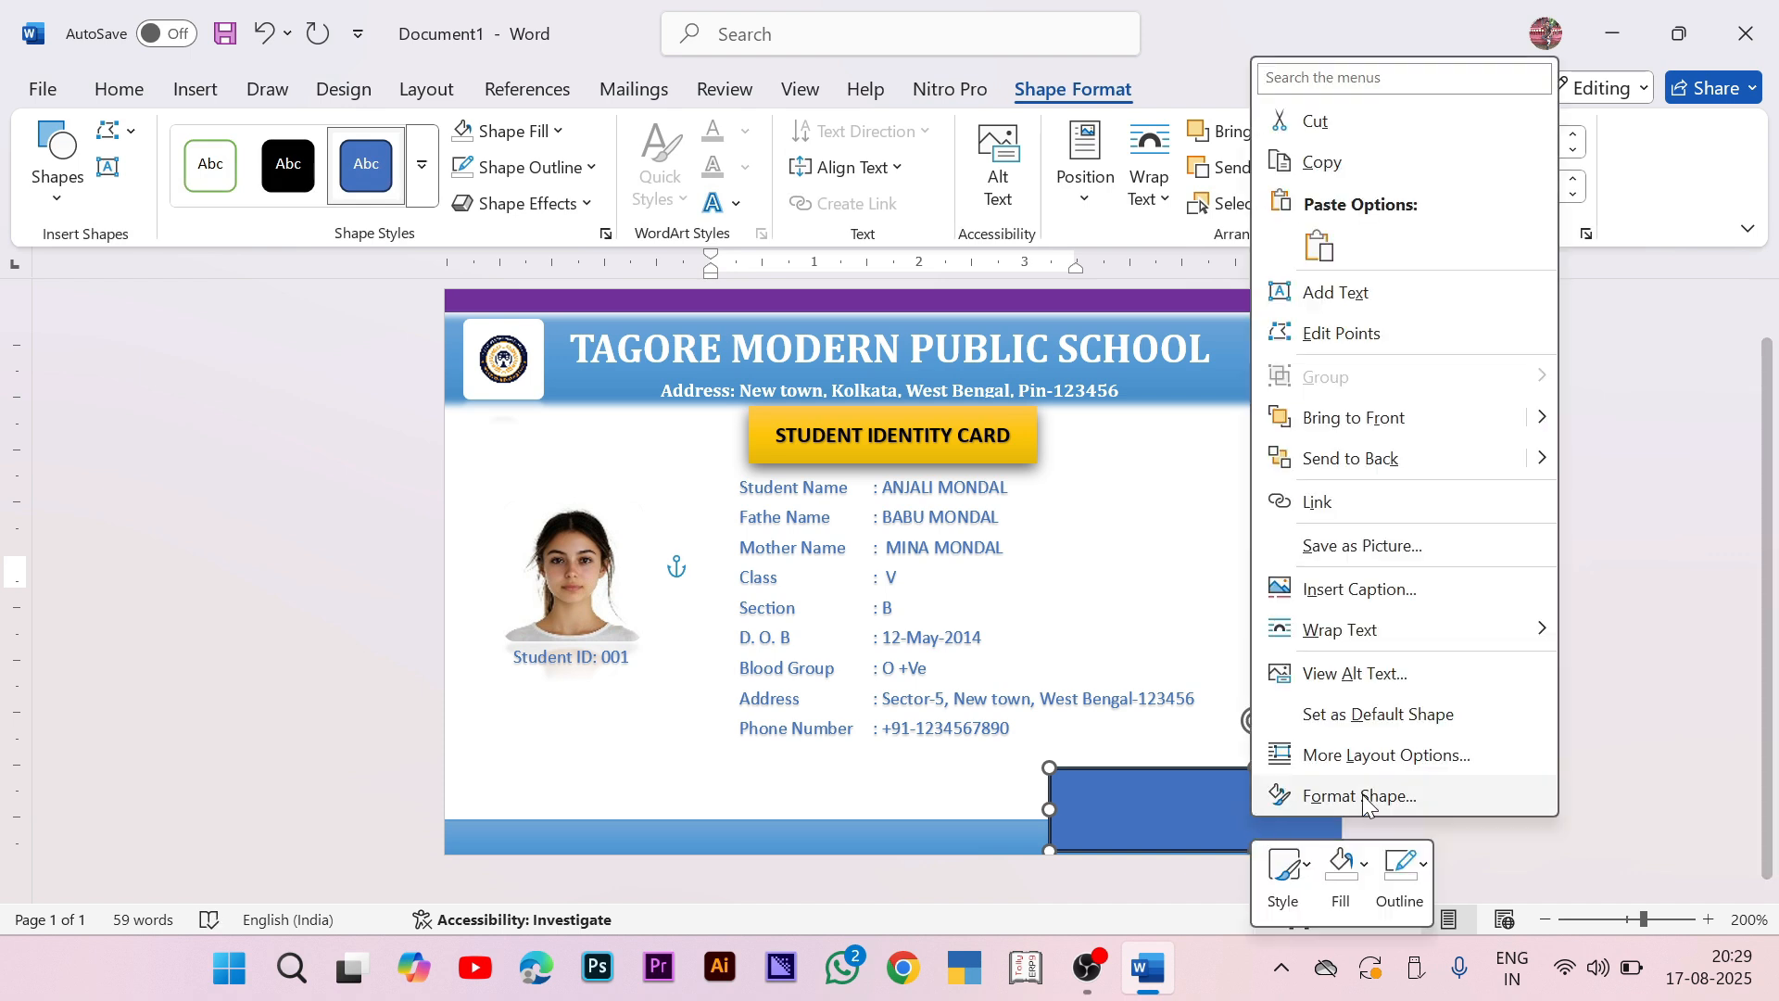
pyautogui.click(1362, 306)
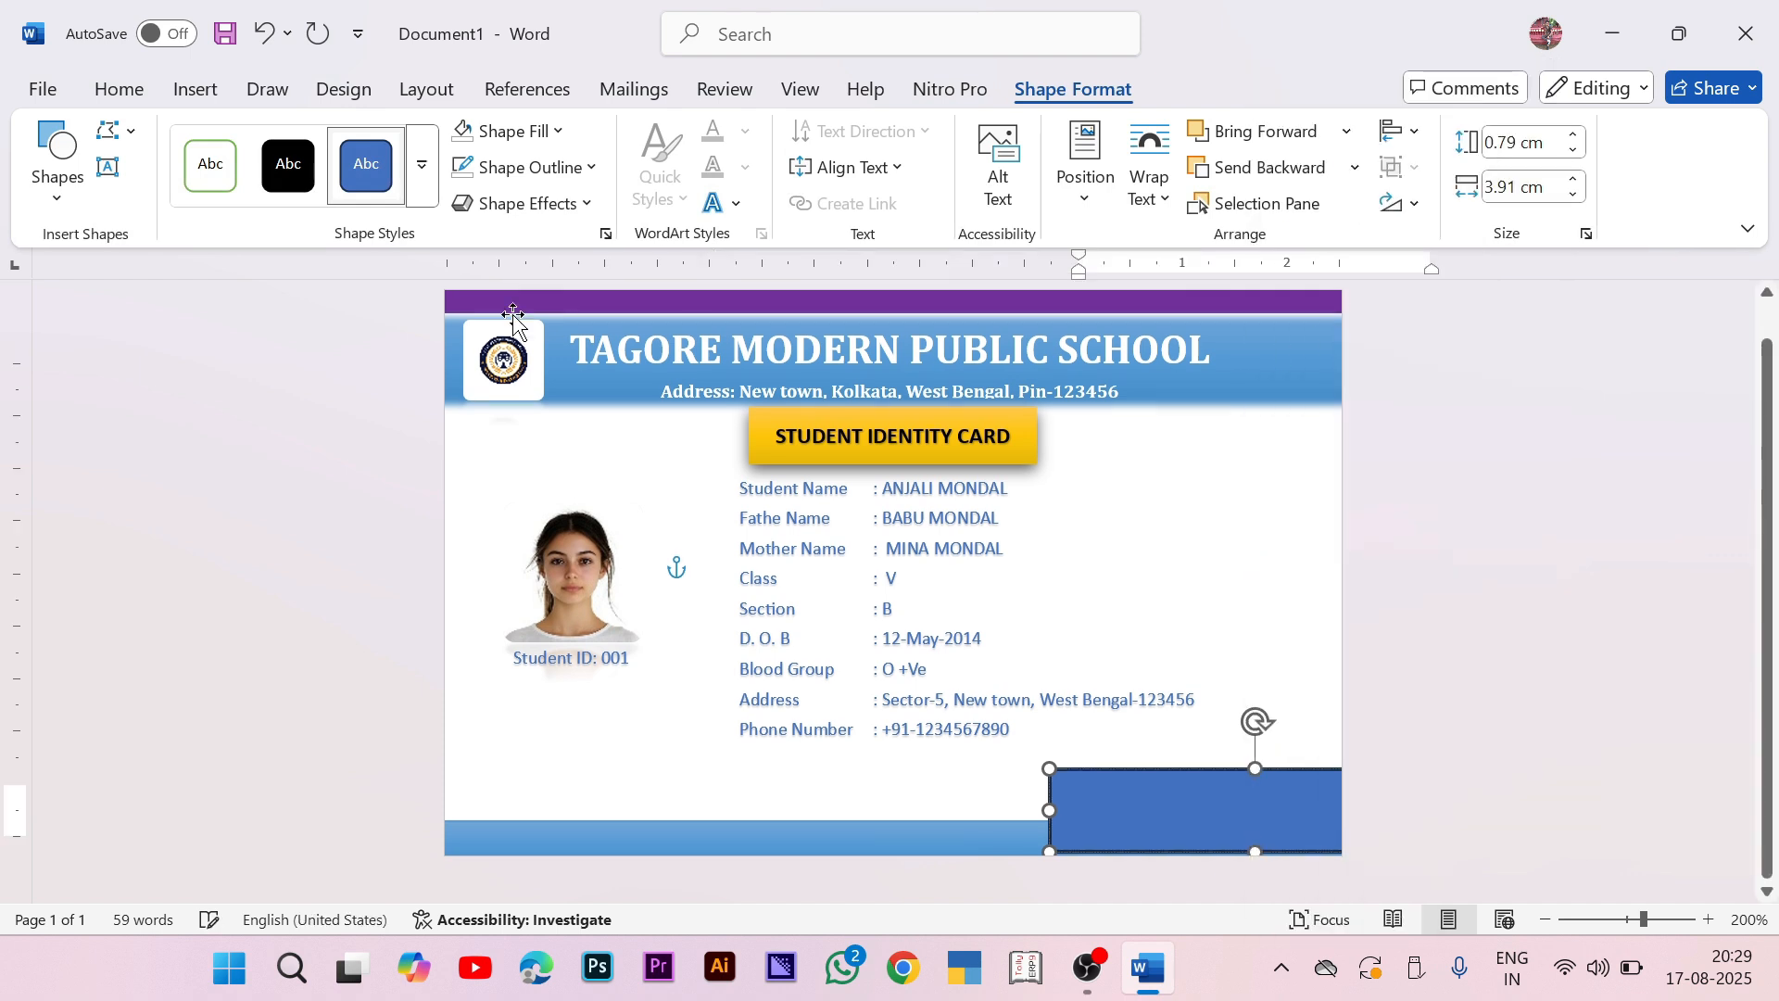
# Step: Set the rectangle's text to font size 5 and remove the rectangle's background fill
pyautogui.click(113, 89)
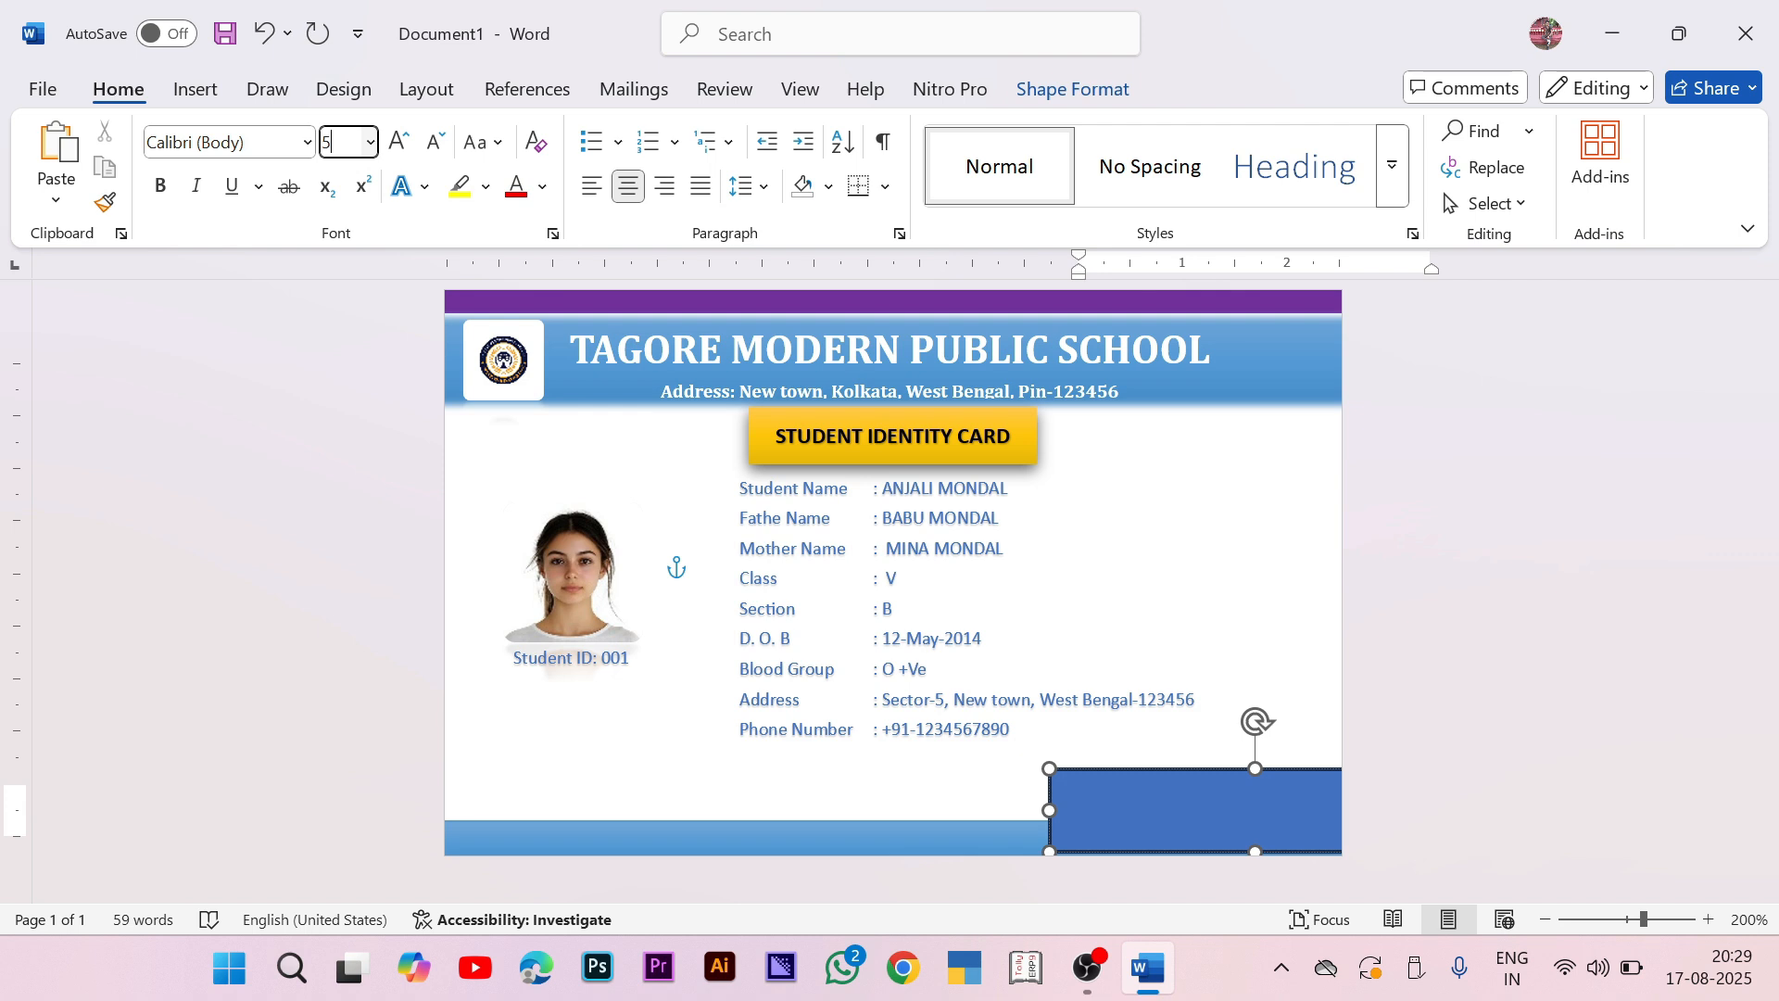
pyautogui.press('Return')
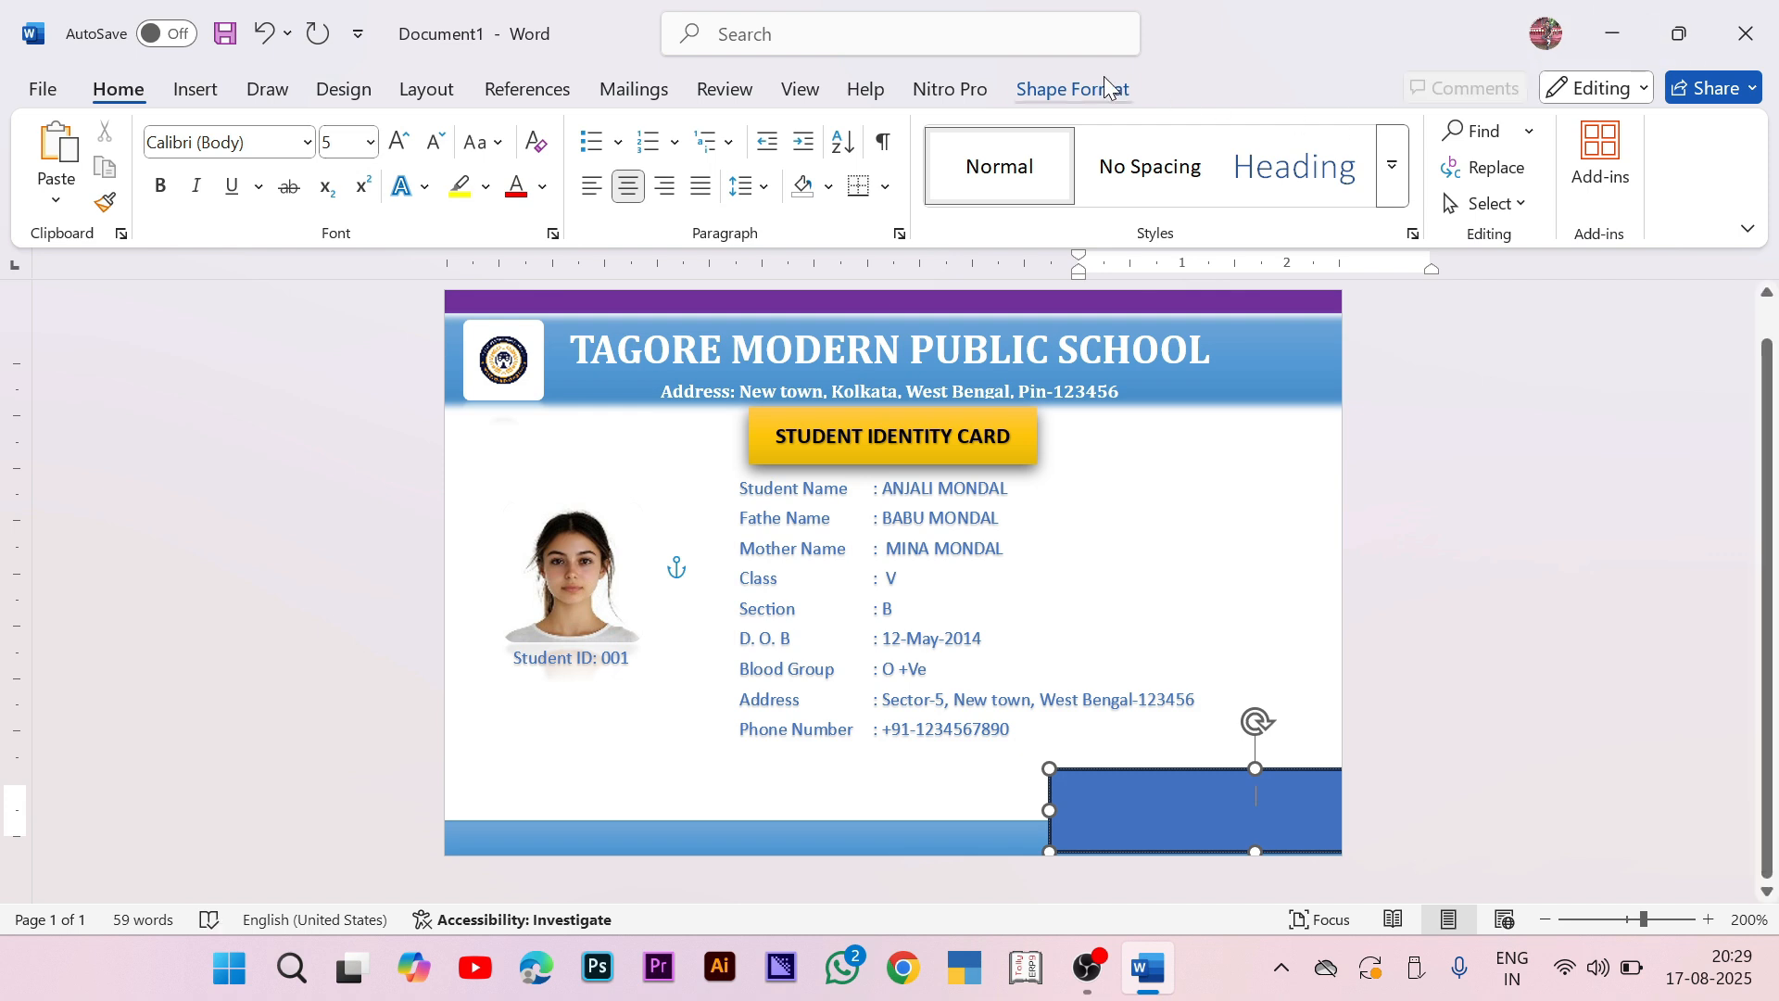
pyautogui.click(1105, 88)
pyautogui.click(507, 131)
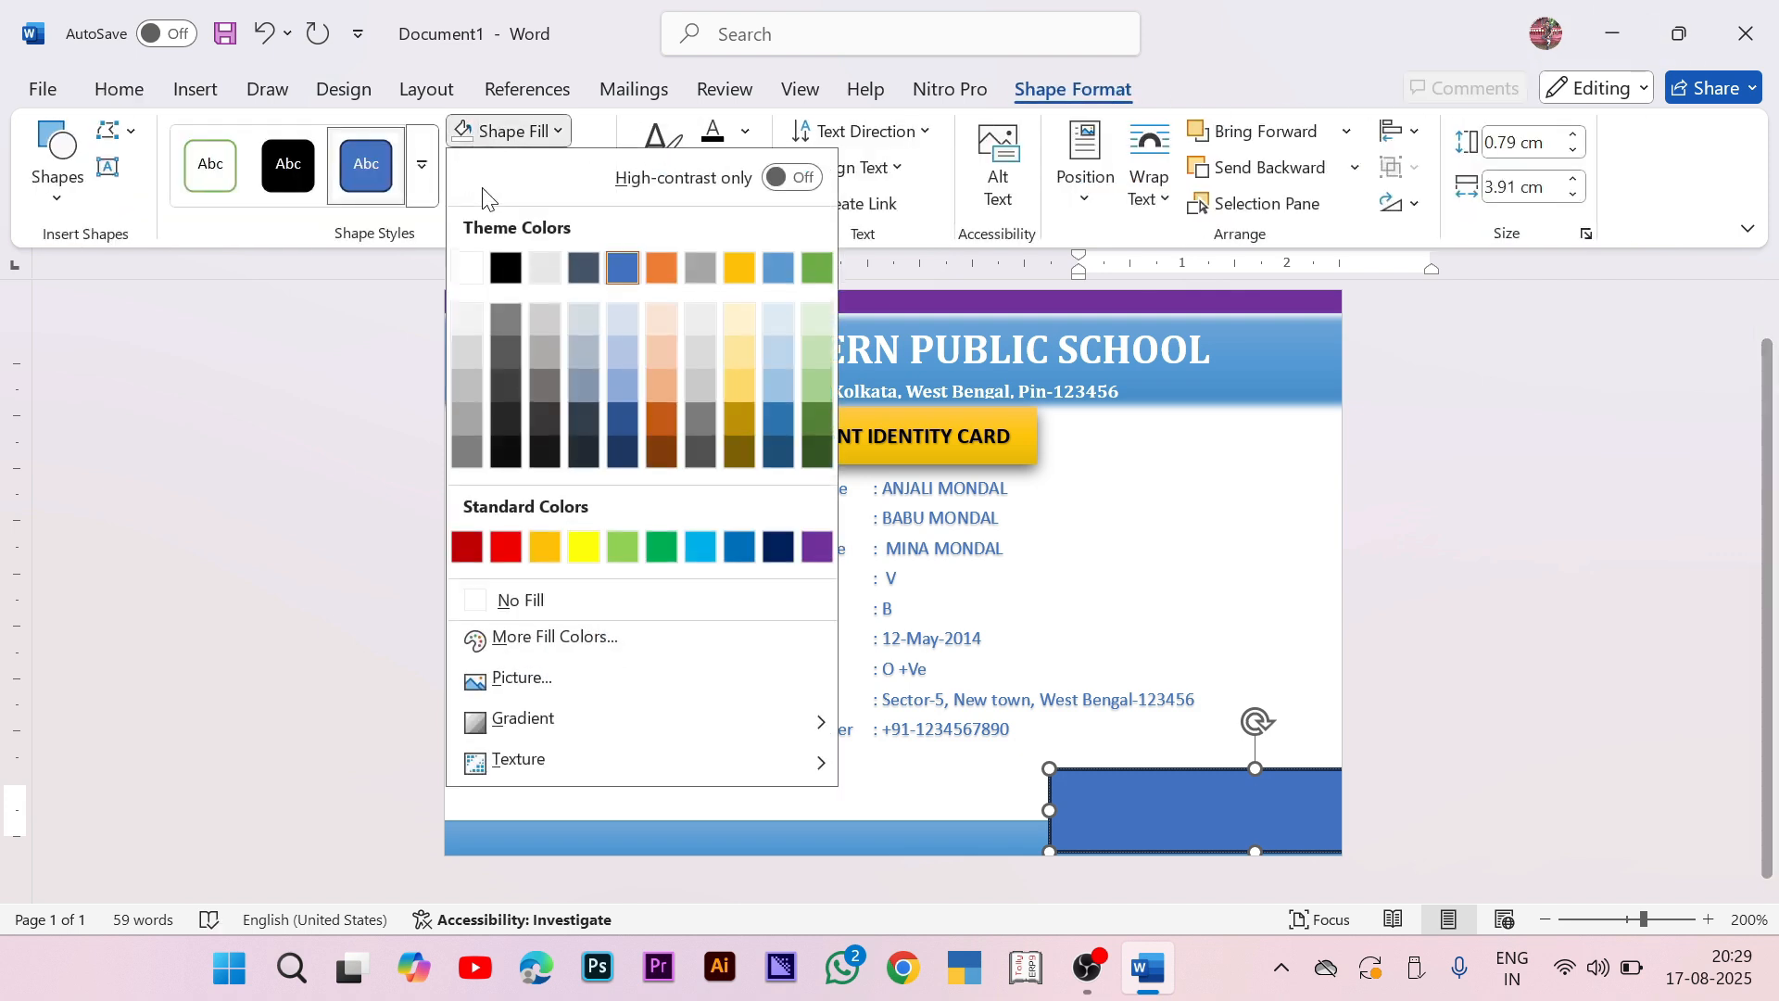
pyautogui.click(530, 604)
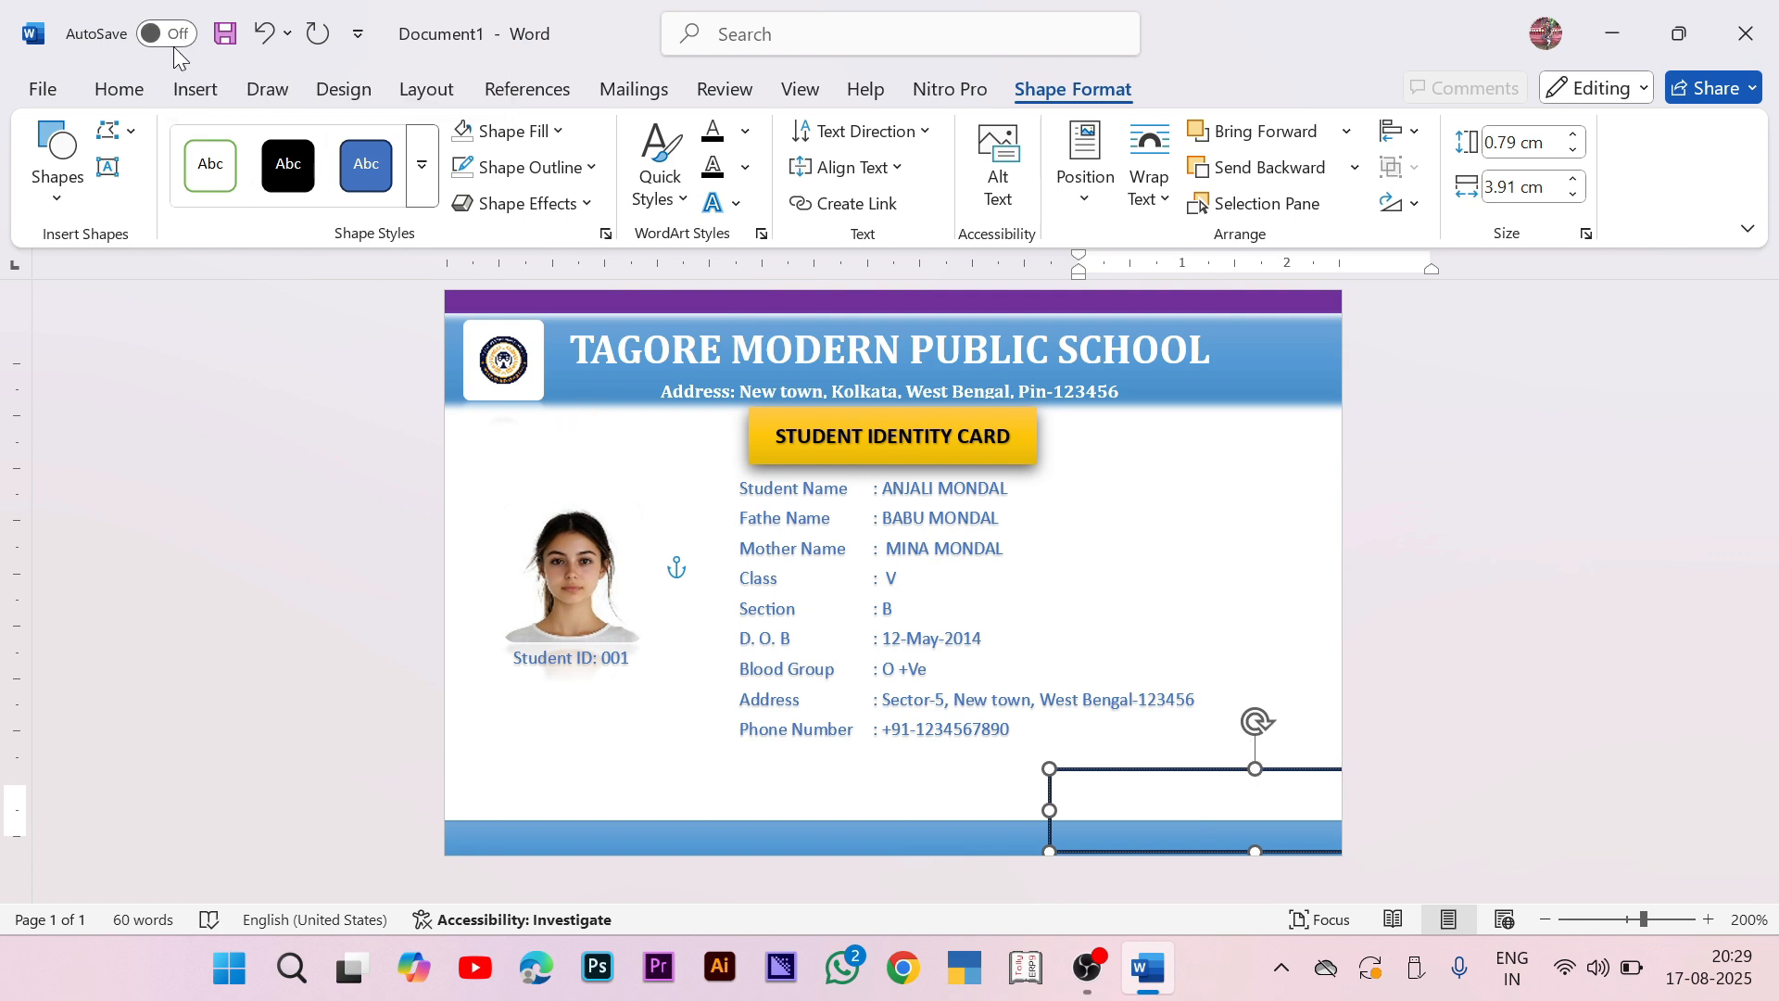
# Step: Apply the first text effect, type 'Headmaster Signature', and shift the box slightly left
pyautogui.hotkey('ctrl', 'a')
pyautogui.click(119, 89)
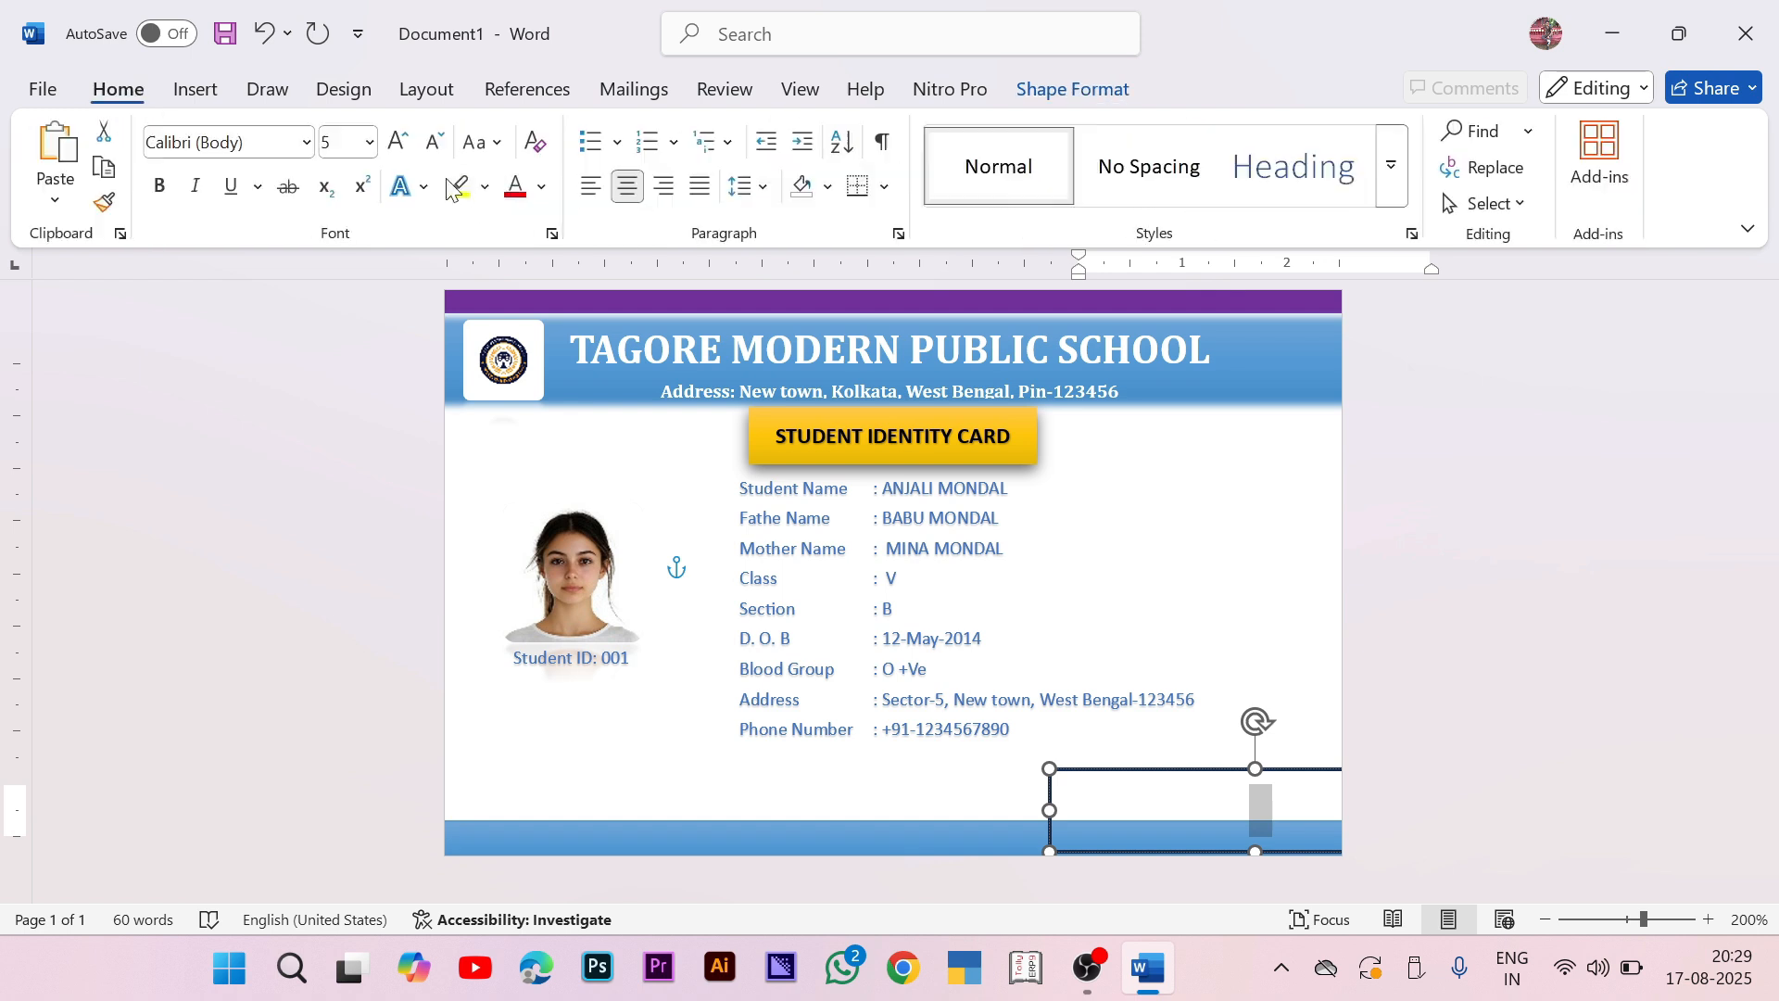
pyautogui.click(423, 186)
pyautogui.click(415, 245)
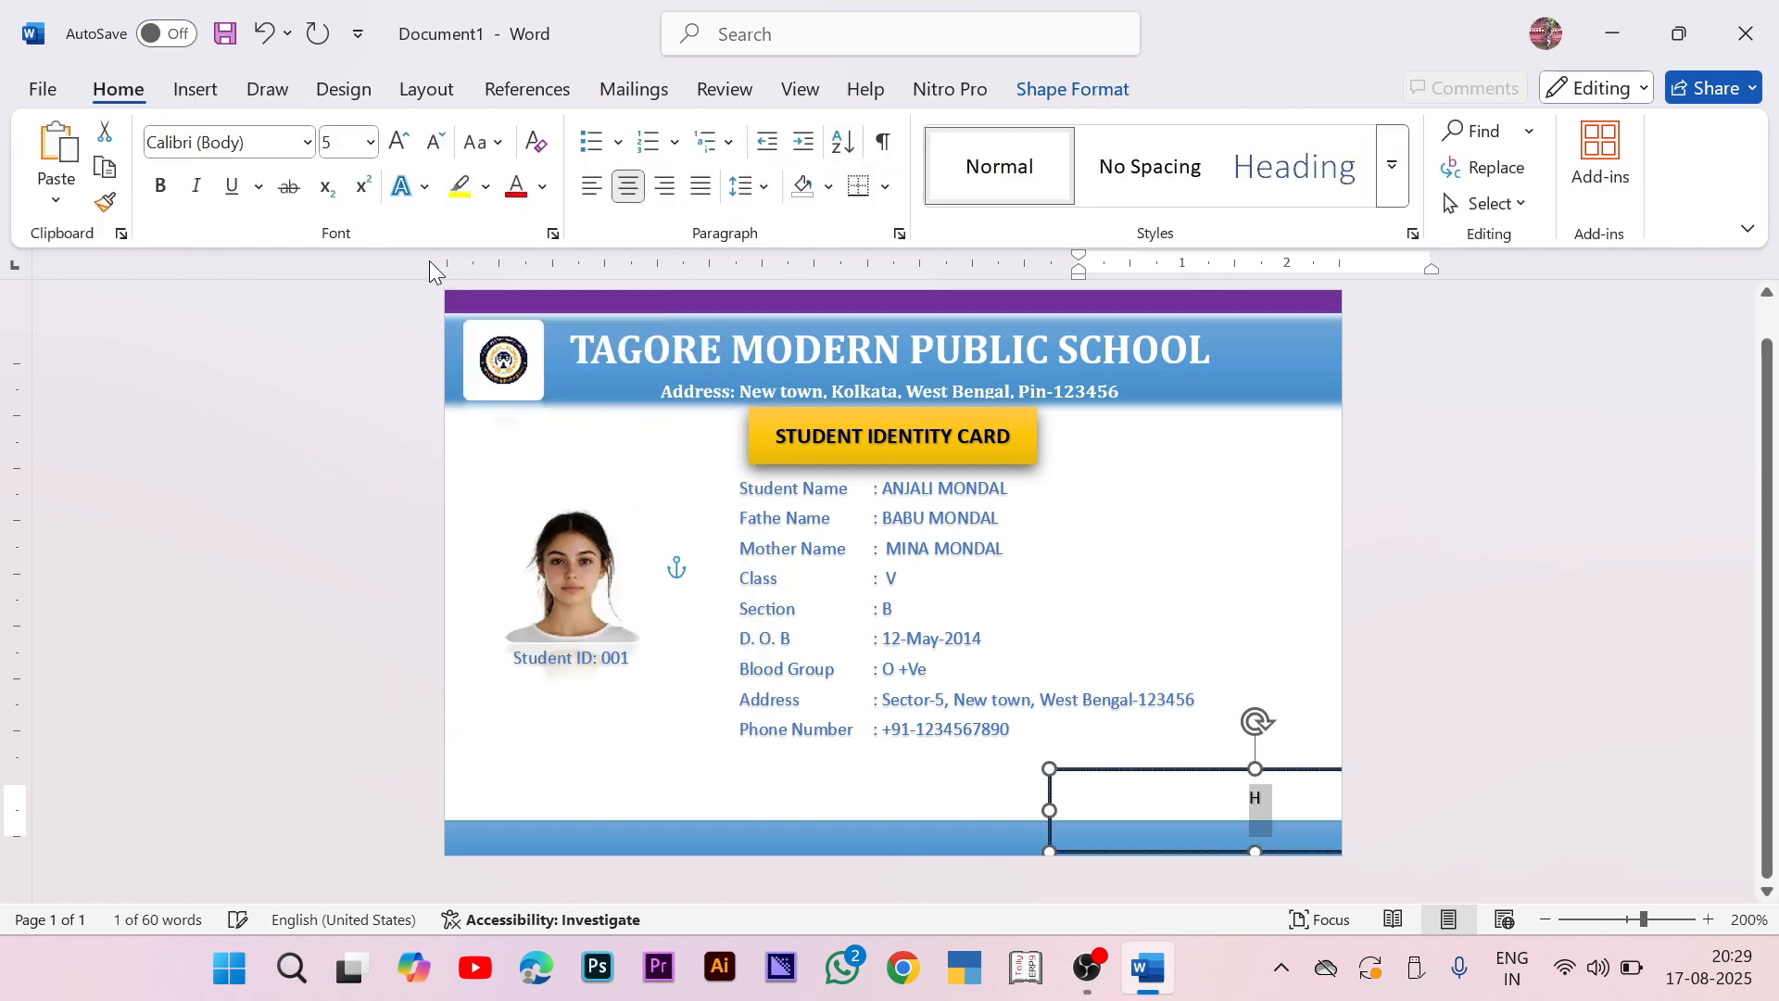
pyautogui.press('Right')
pyautogui.write('ea')
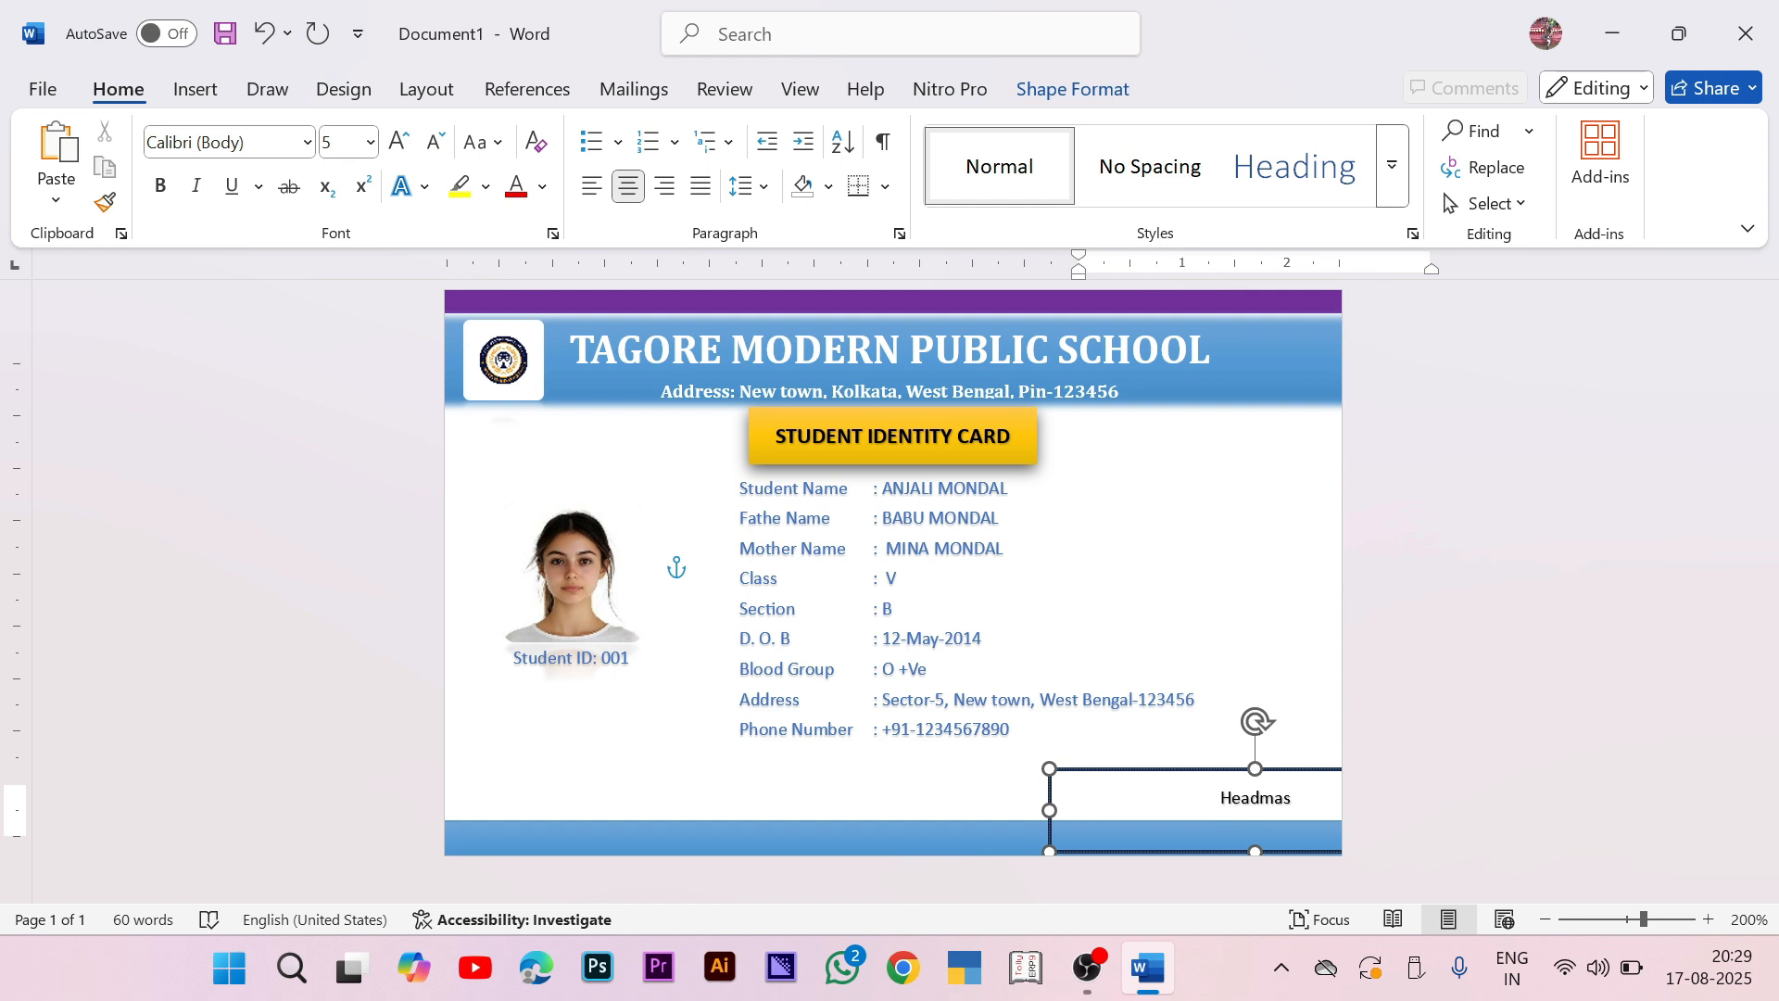
pyautogui.write('dmaster Signature')
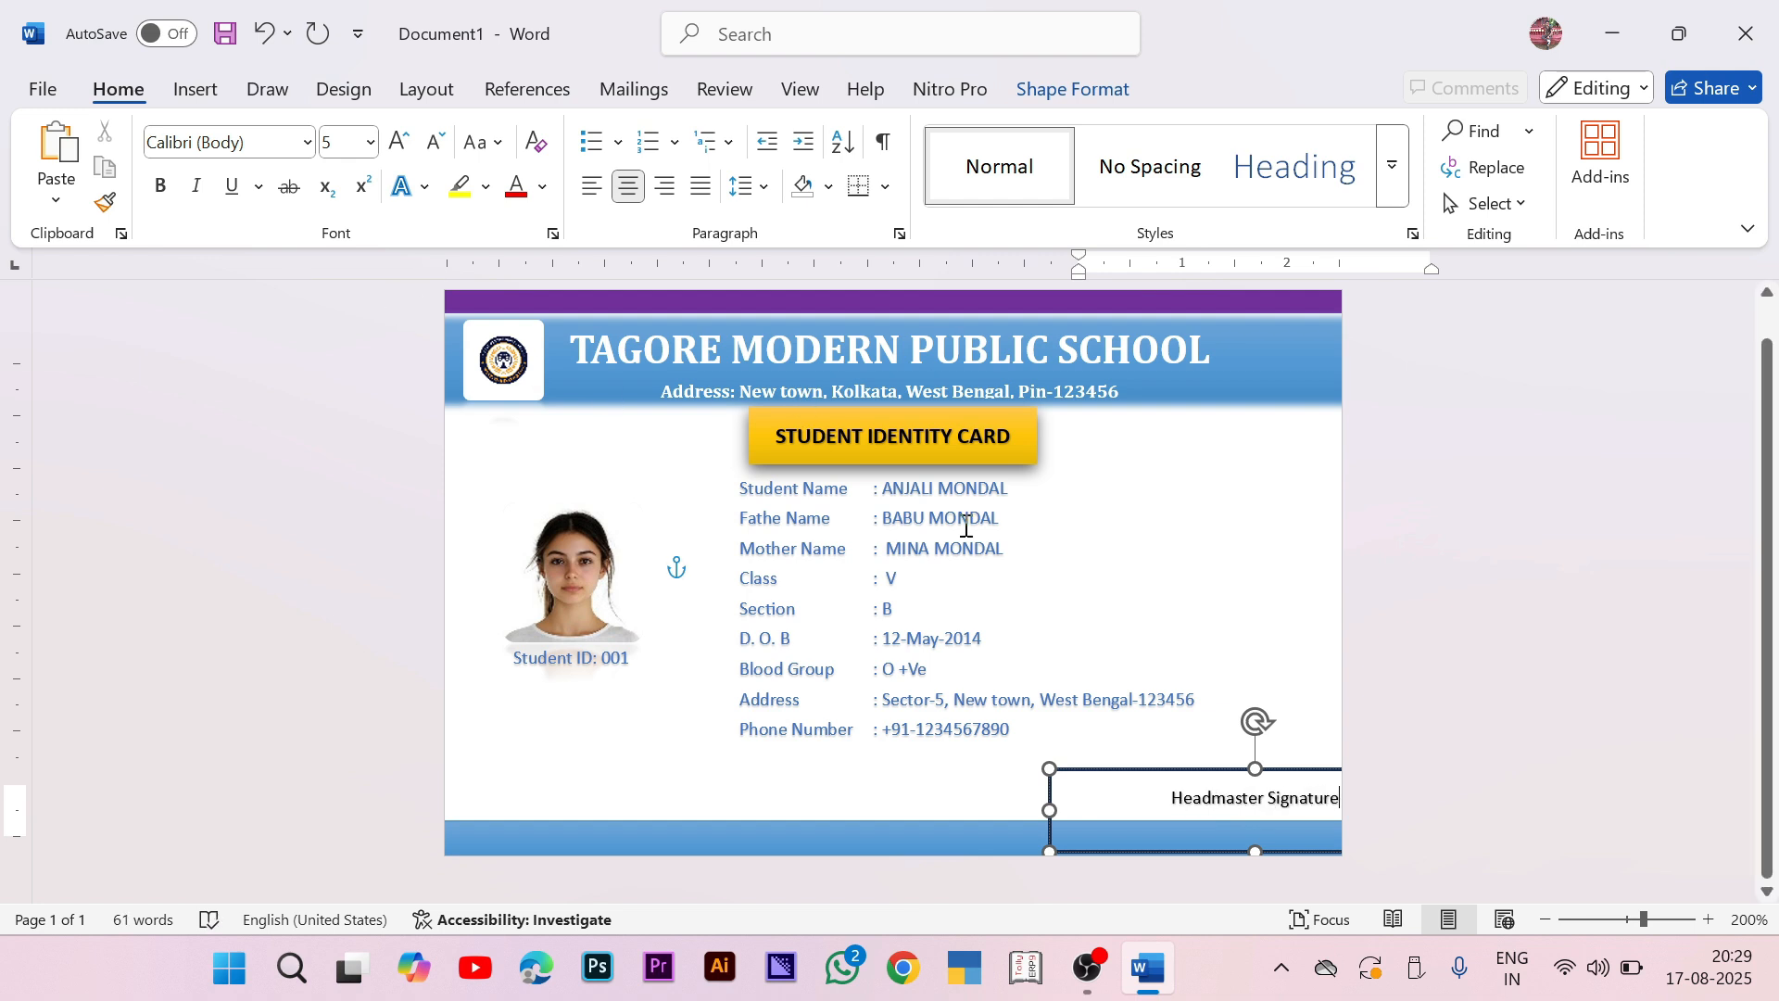
pyautogui.moveTo(1308, 767); pyautogui.dragTo(1270, 767)
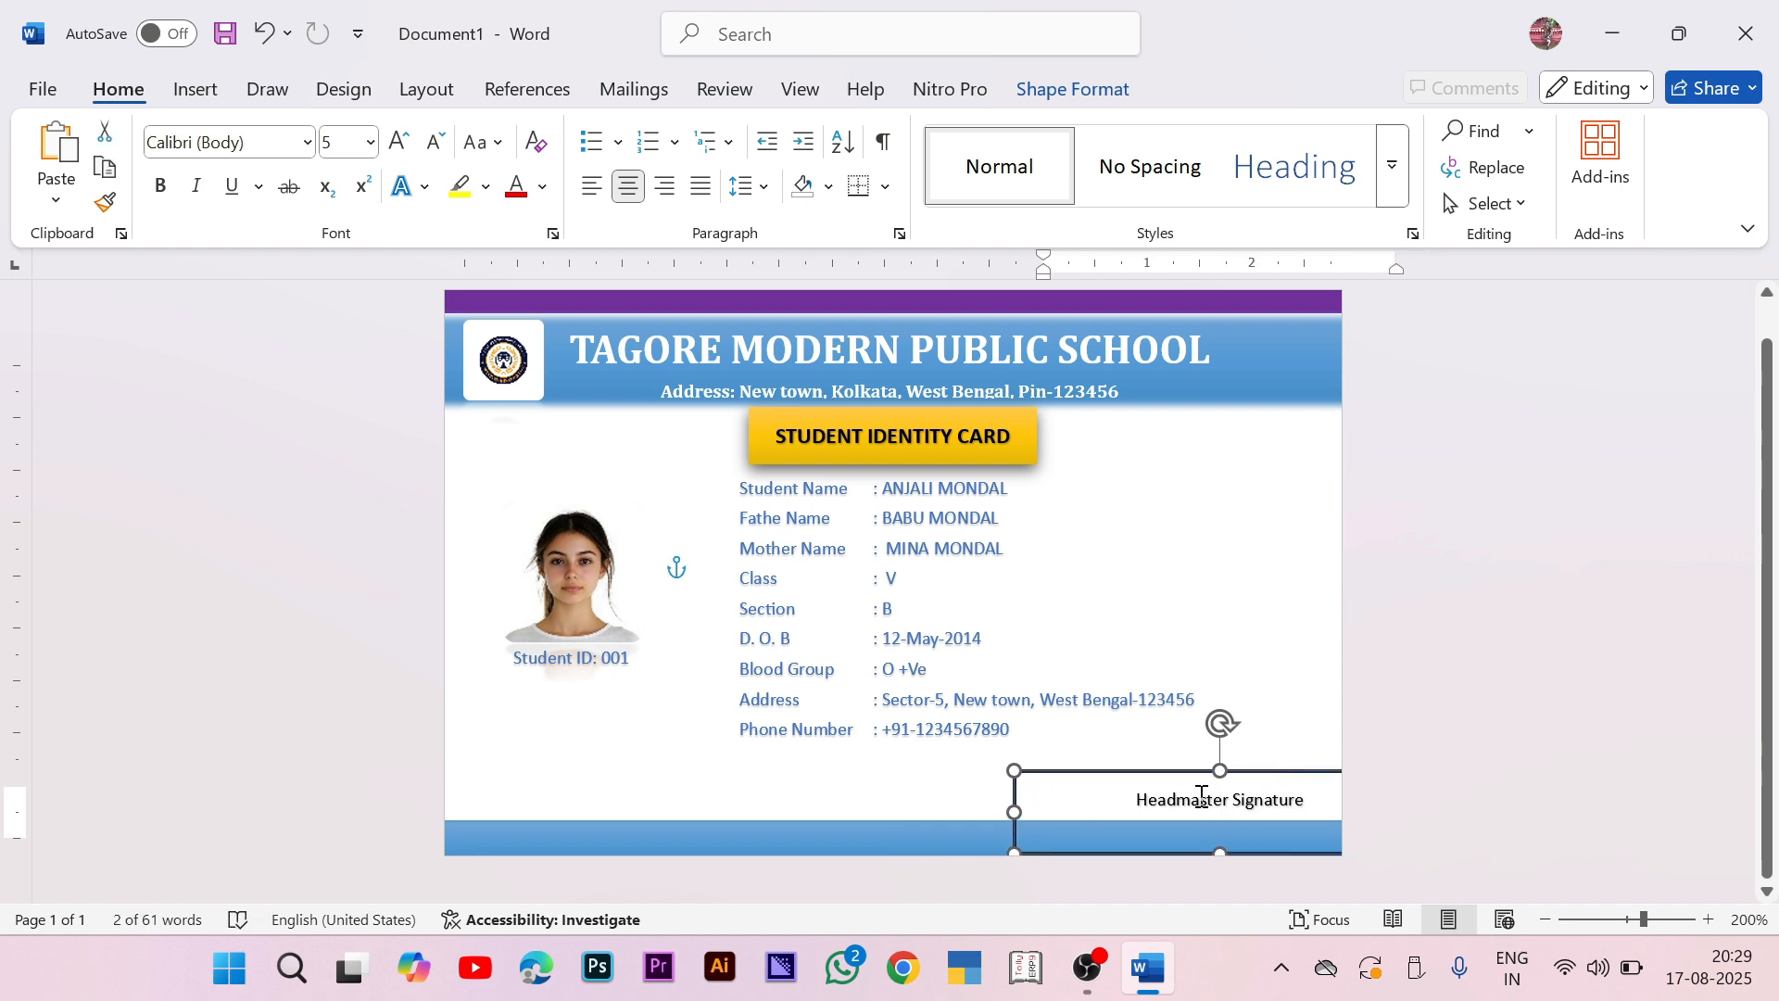
# Step: Paste a copy of the text box at the bottom-left and change its text to 'Issue On Dtd:'
pyautogui.hotkey('ctrl', 'v')
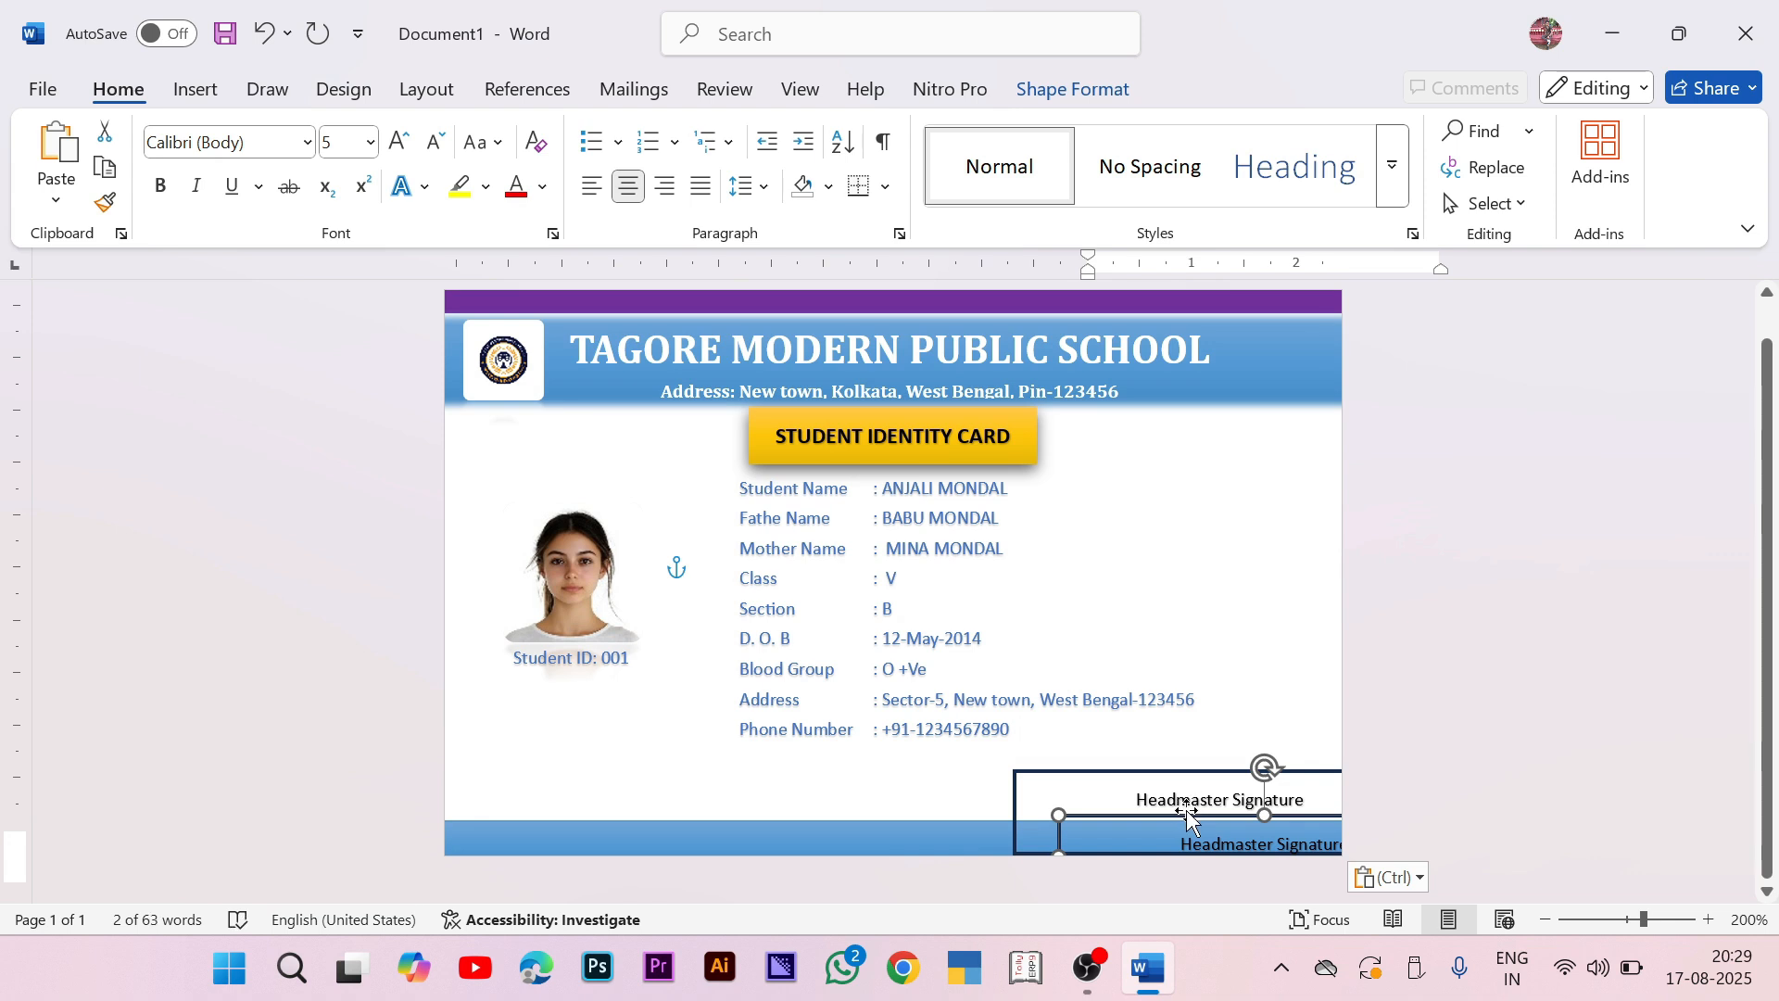
pyautogui.moveTo(1186, 815)
pyautogui.mouseDown()
pyautogui.moveTo(1072, 787)
pyautogui.moveTo(989, 715)
pyautogui.moveTo(881, 763)
pyautogui.moveTo(615, 723)
pyautogui.moveTo(579, 724)
pyautogui.moveTo(519, 779)
pyautogui.moveTo(483, 766)
pyautogui.mouseUp()
pyautogui.moveTo(658, 797); pyautogui.dragTo(424, 781)
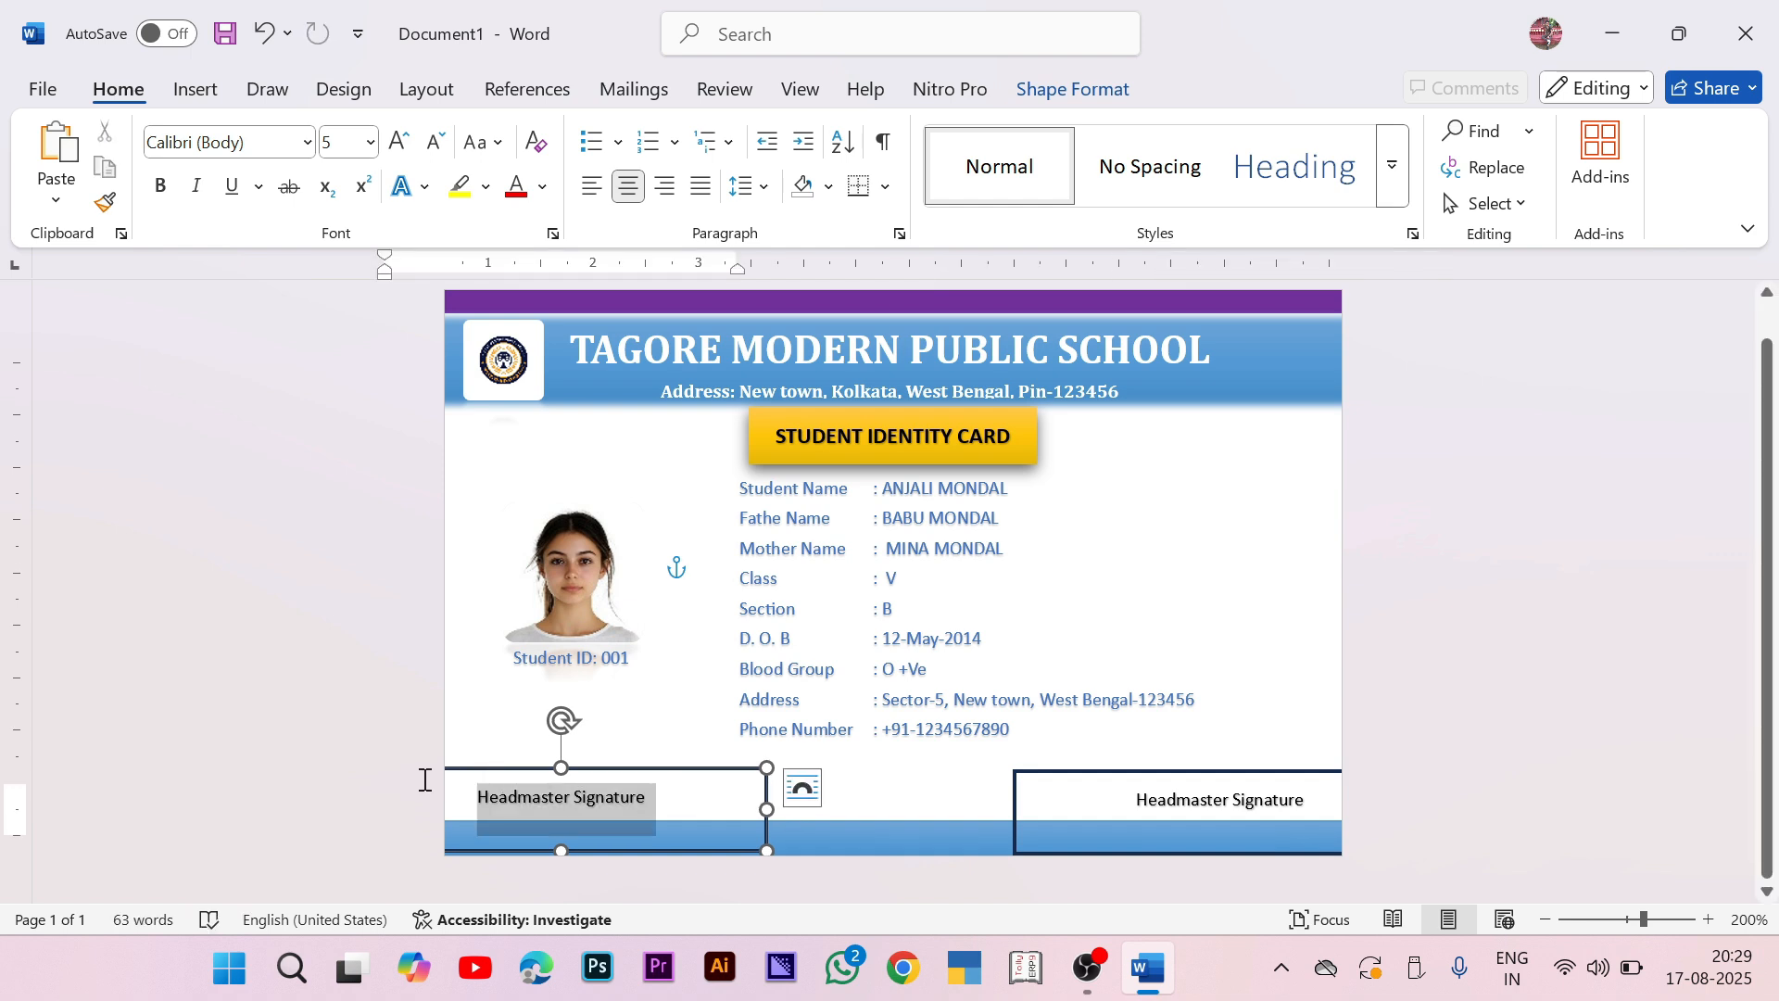
pyautogui.write('Is')
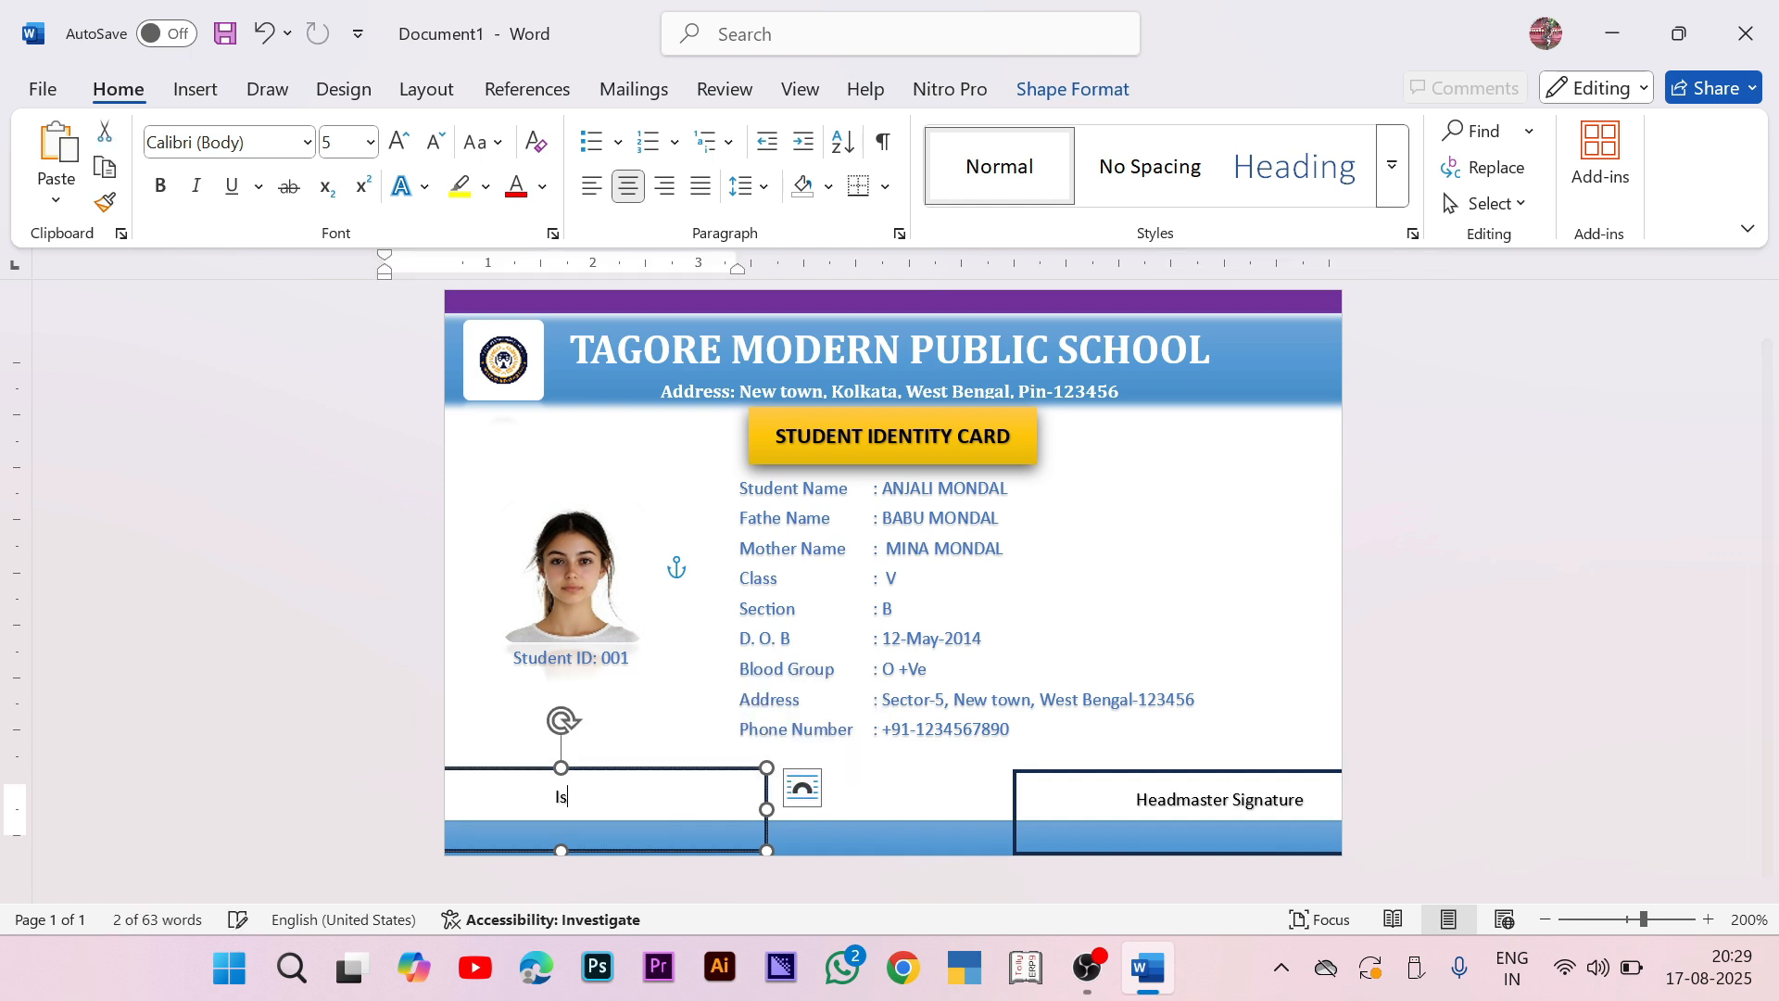
pyautogui.write('uu ')
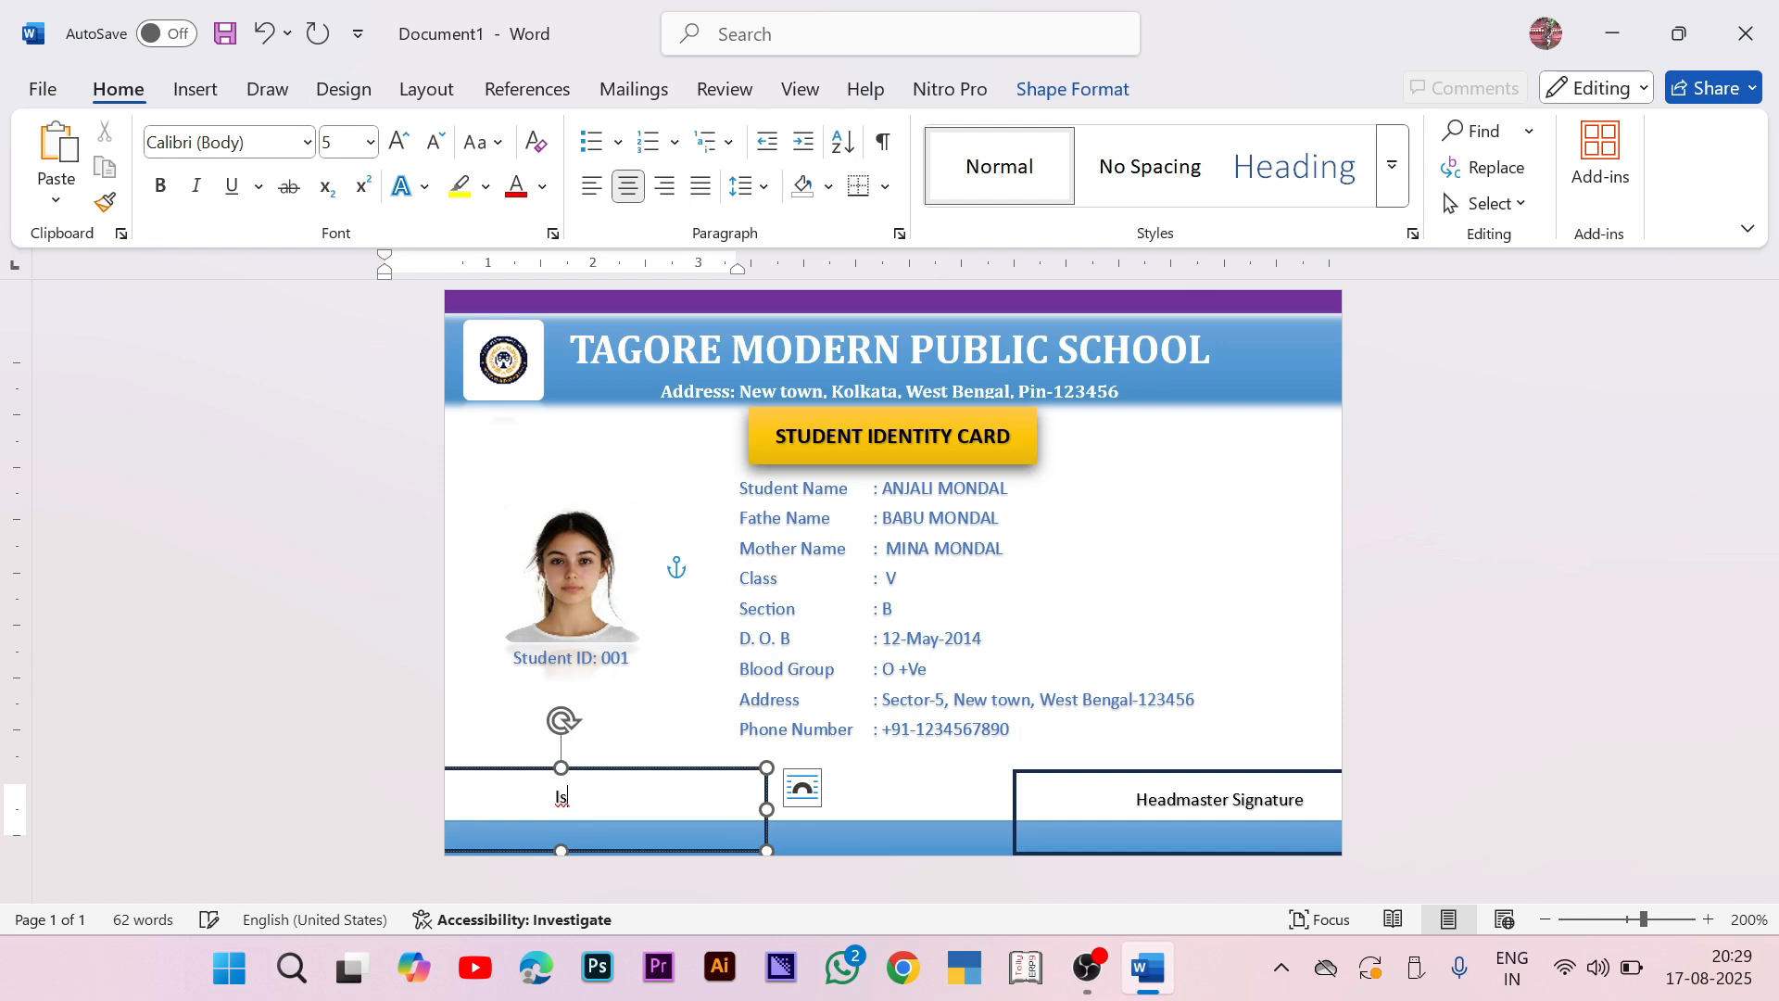
pyautogui.write('e On')
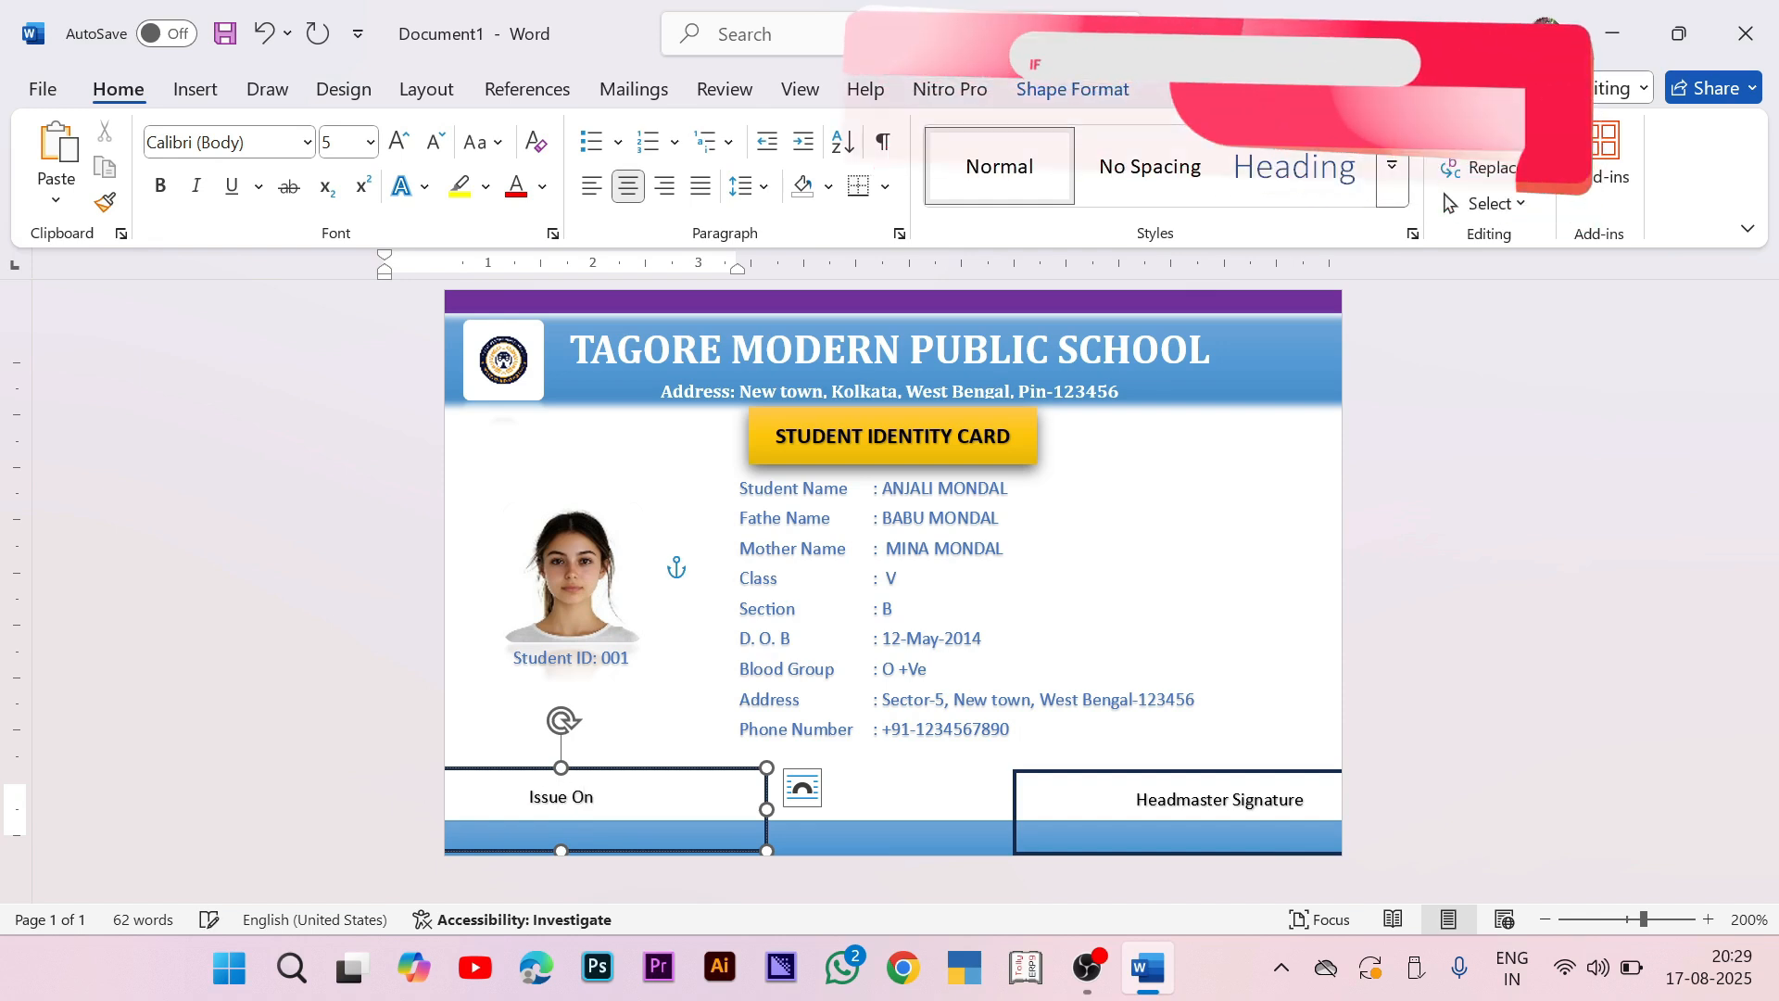
pyautogui.write(' DTE')
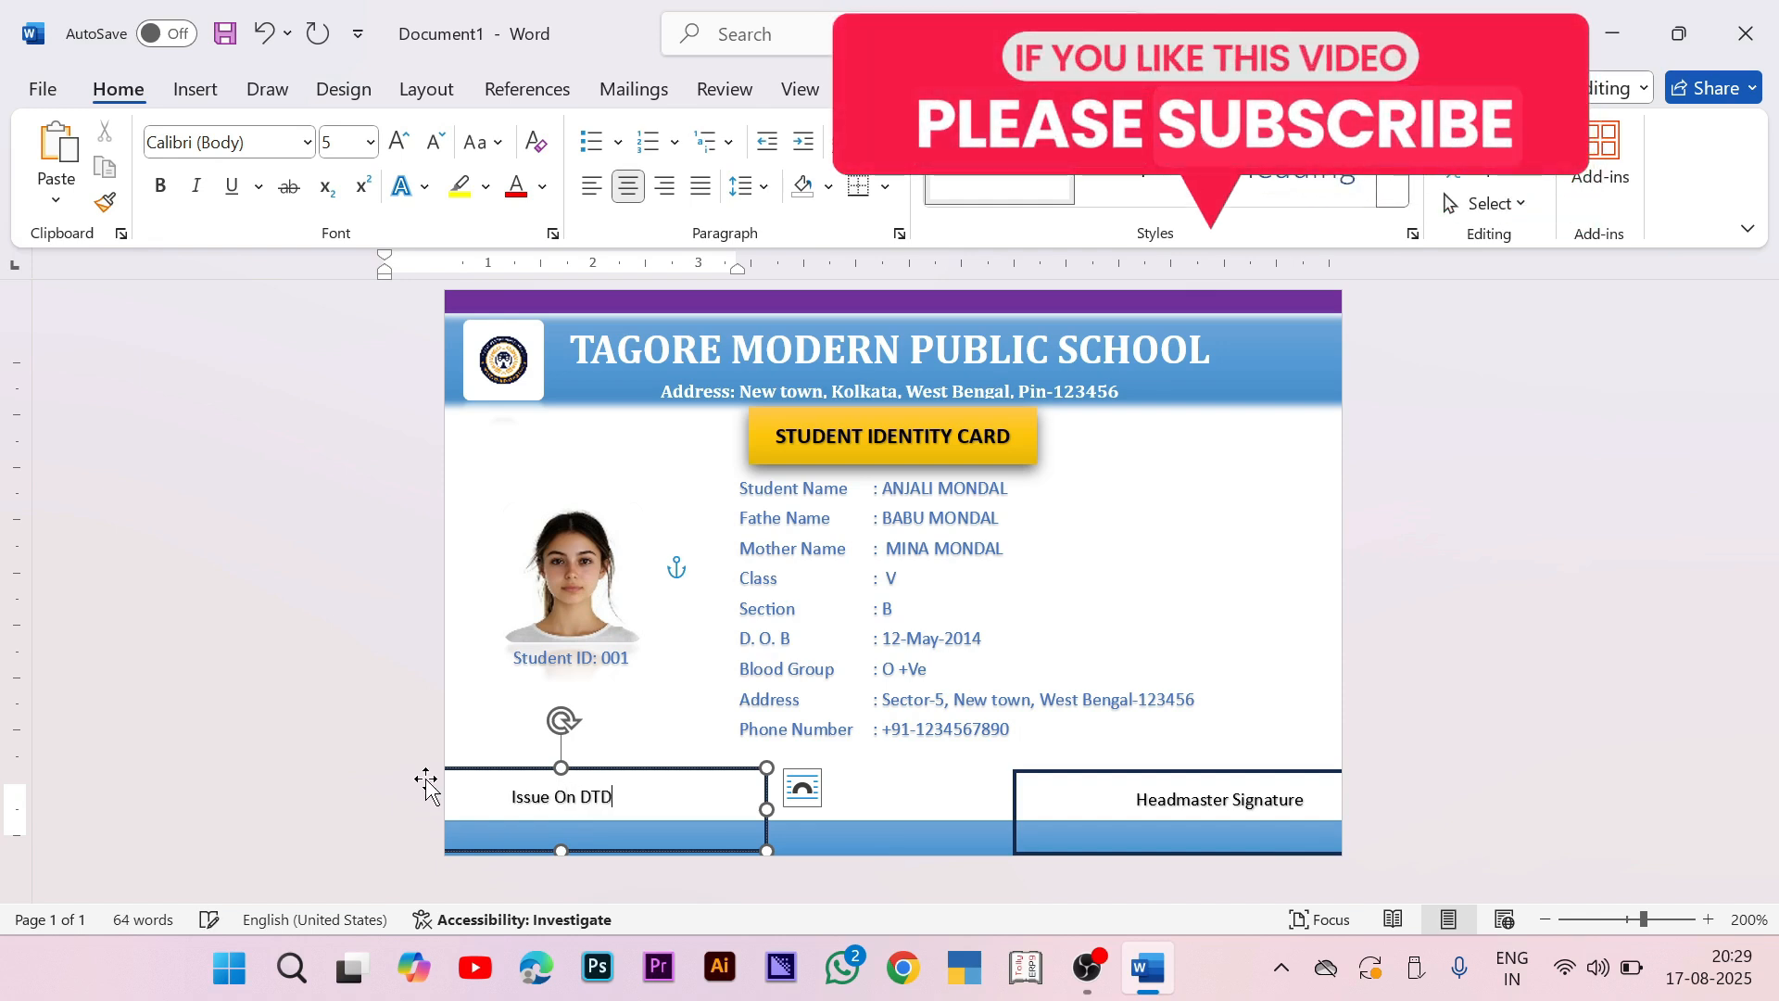
pyautogui.press('BackSpace')
pyautogui.press('BackSpace')
pyautogui.write('td:')
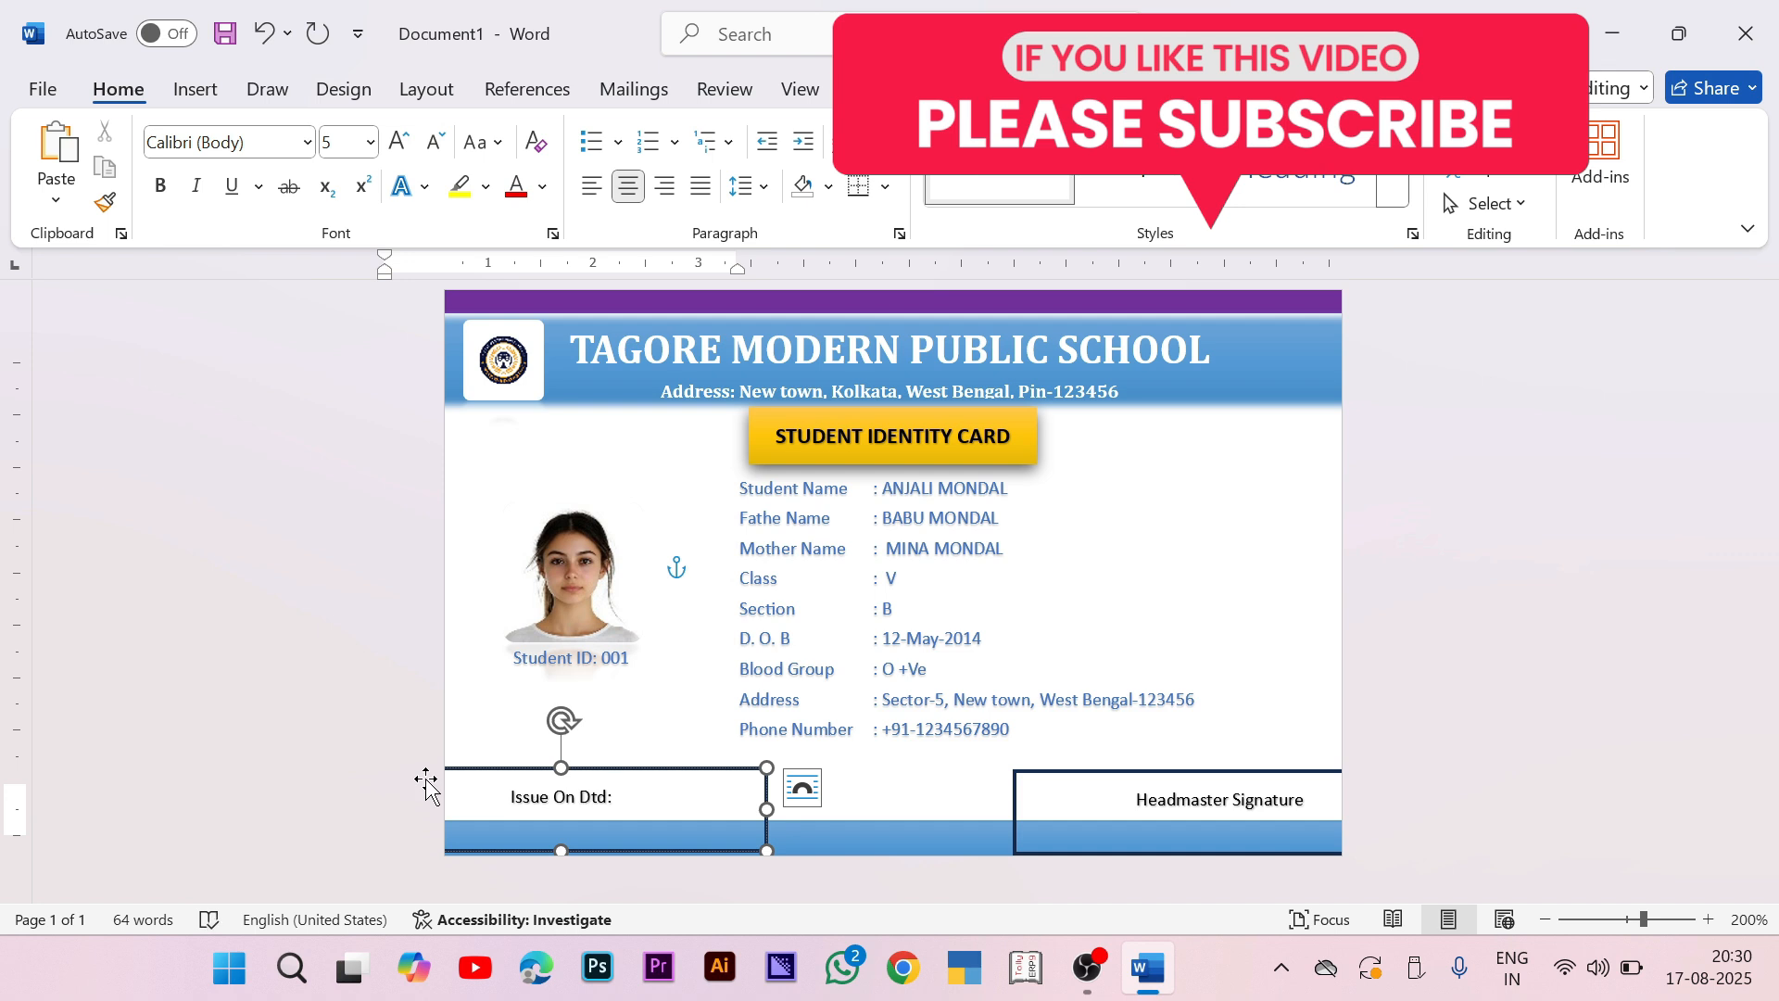
# Step: Remove the outlines from both the Headmaster Signature and Issue On Dtd boxes
pyautogui.click(1171, 771)
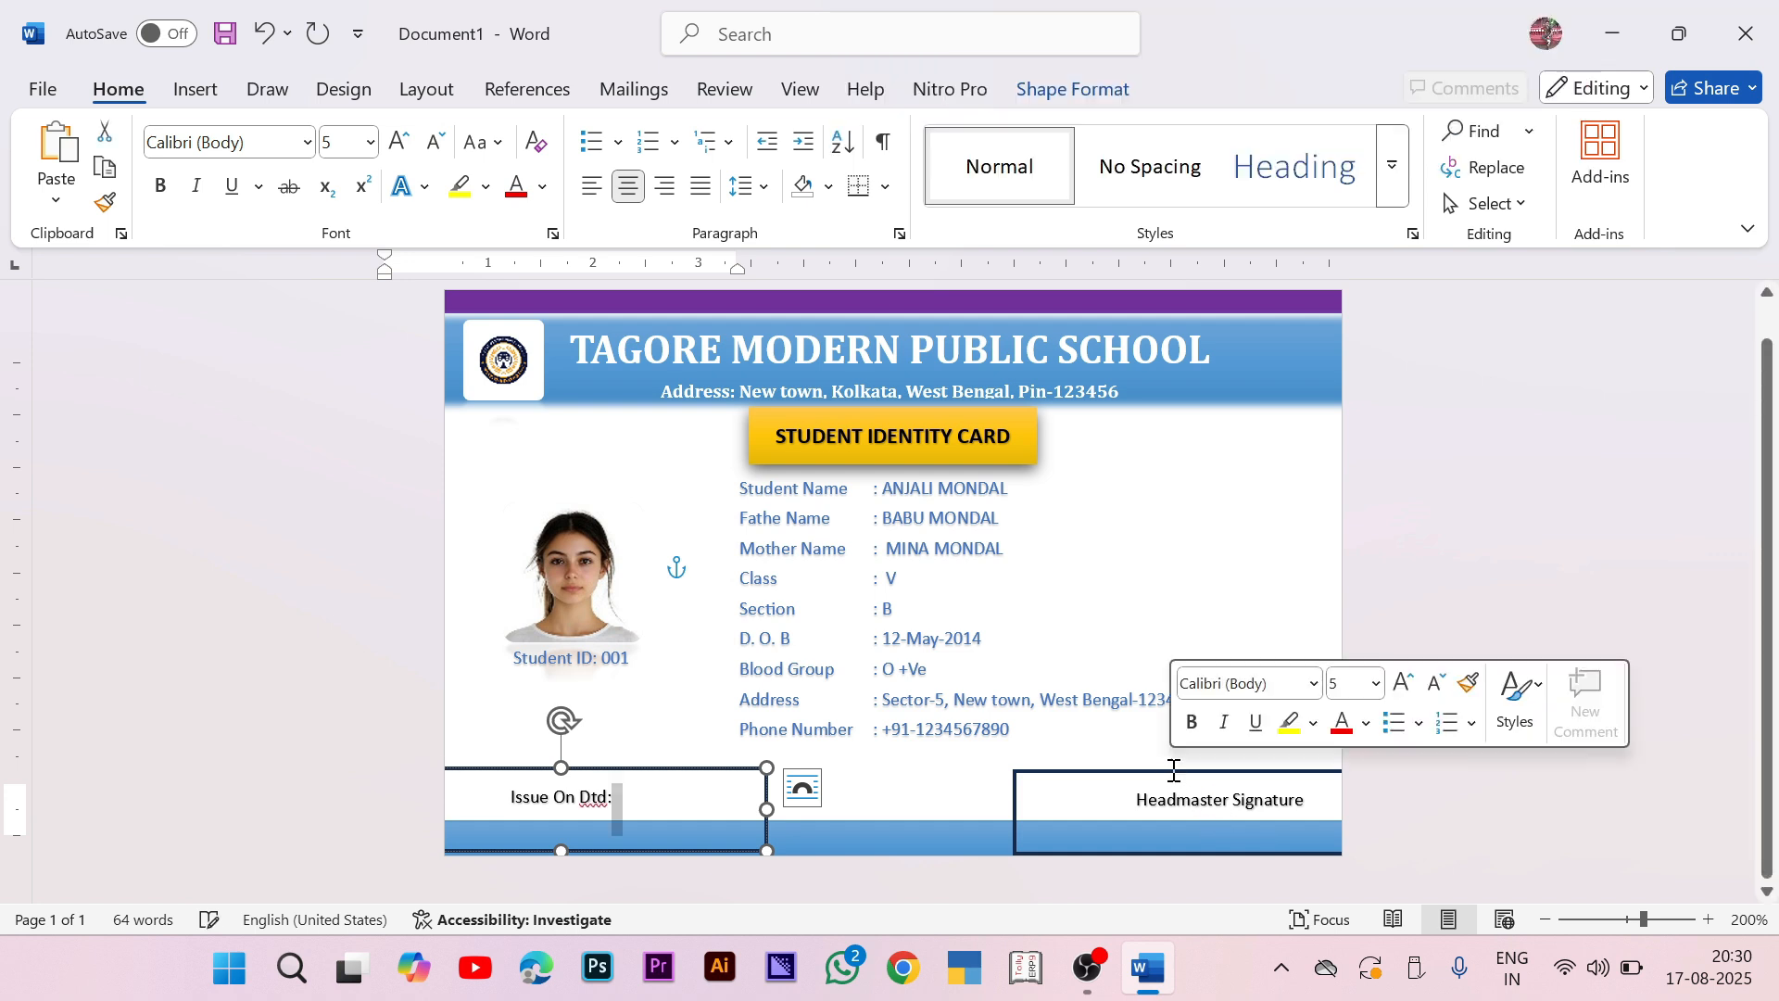
pyautogui.keyDown('shift'); pyautogui.click(756, 780); pyautogui.keyUp('shift')
pyautogui.click(1075, 93)
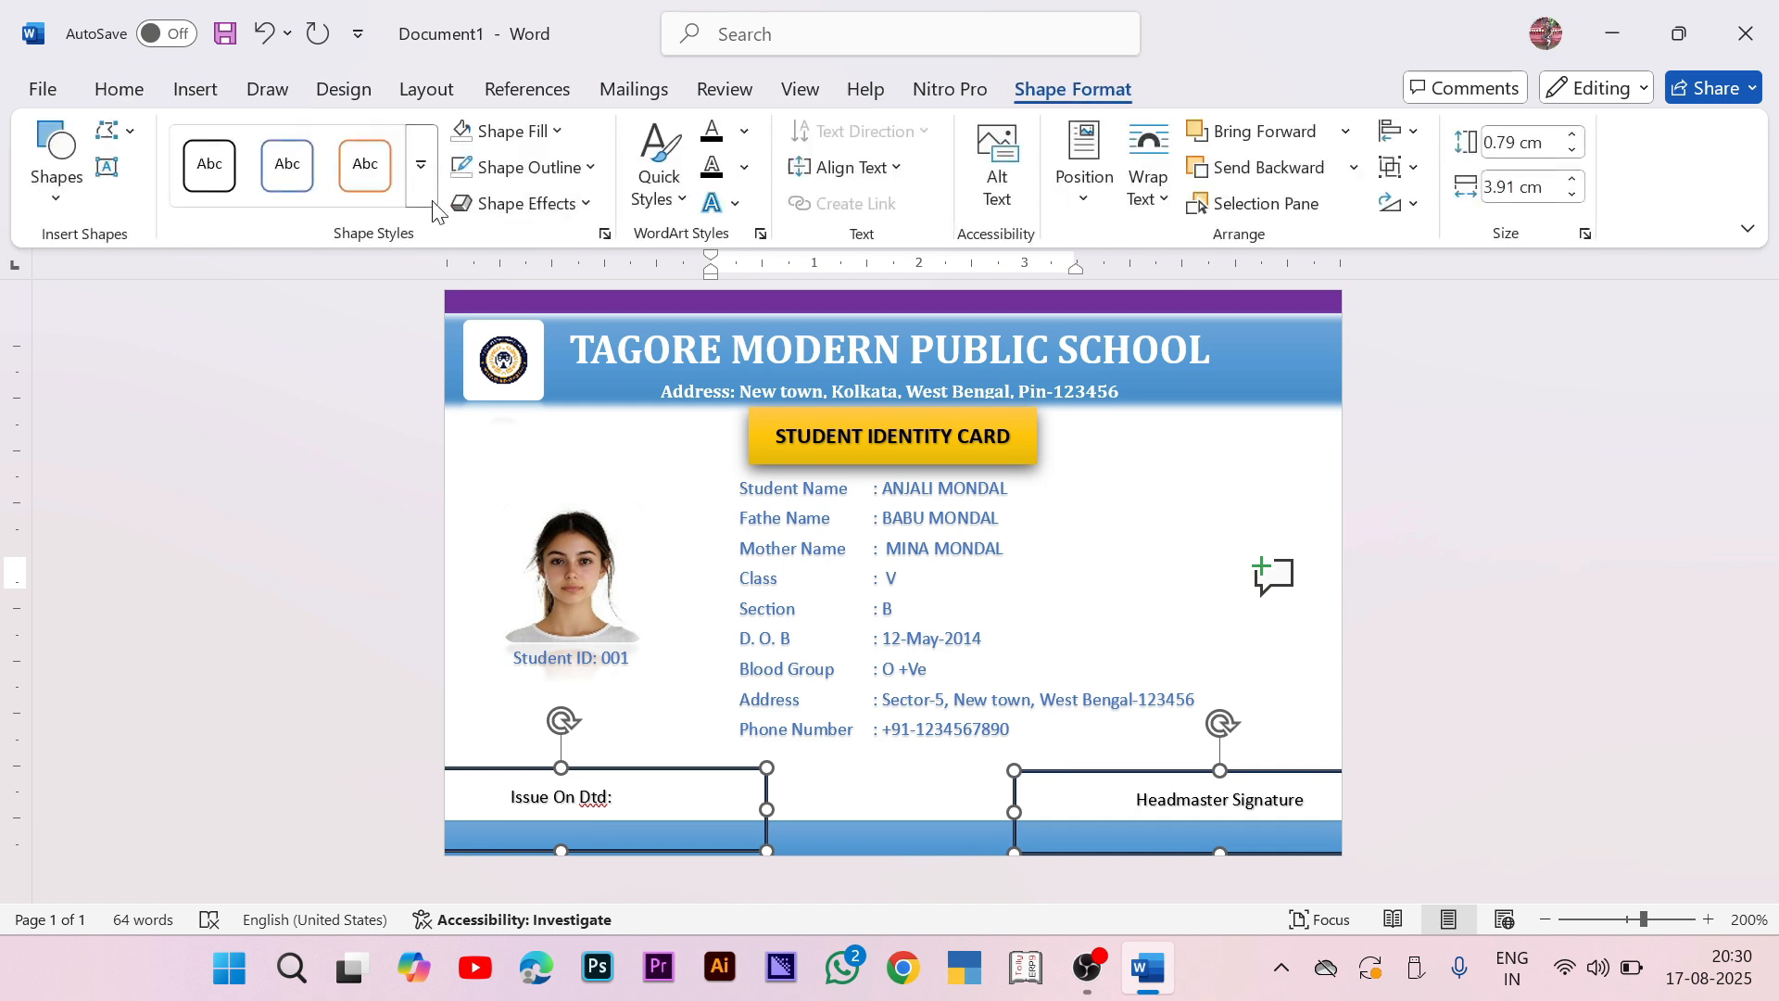
pyautogui.click(500, 168)
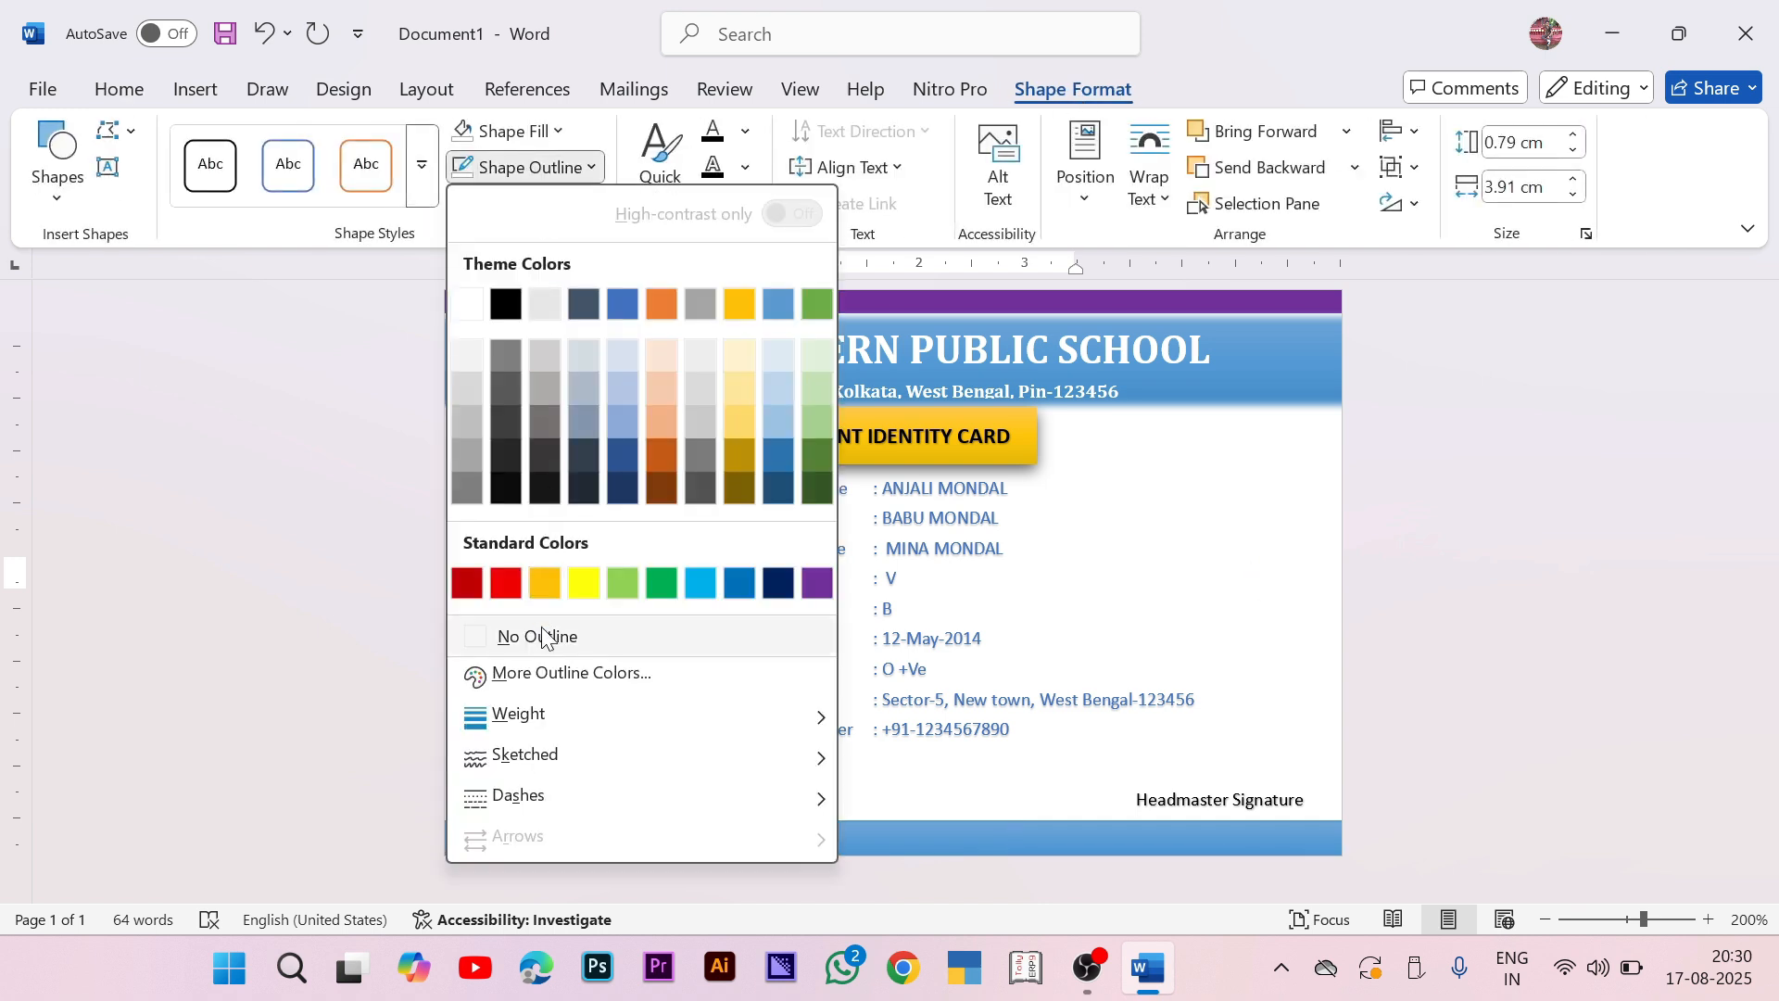
pyautogui.click(542, 637)
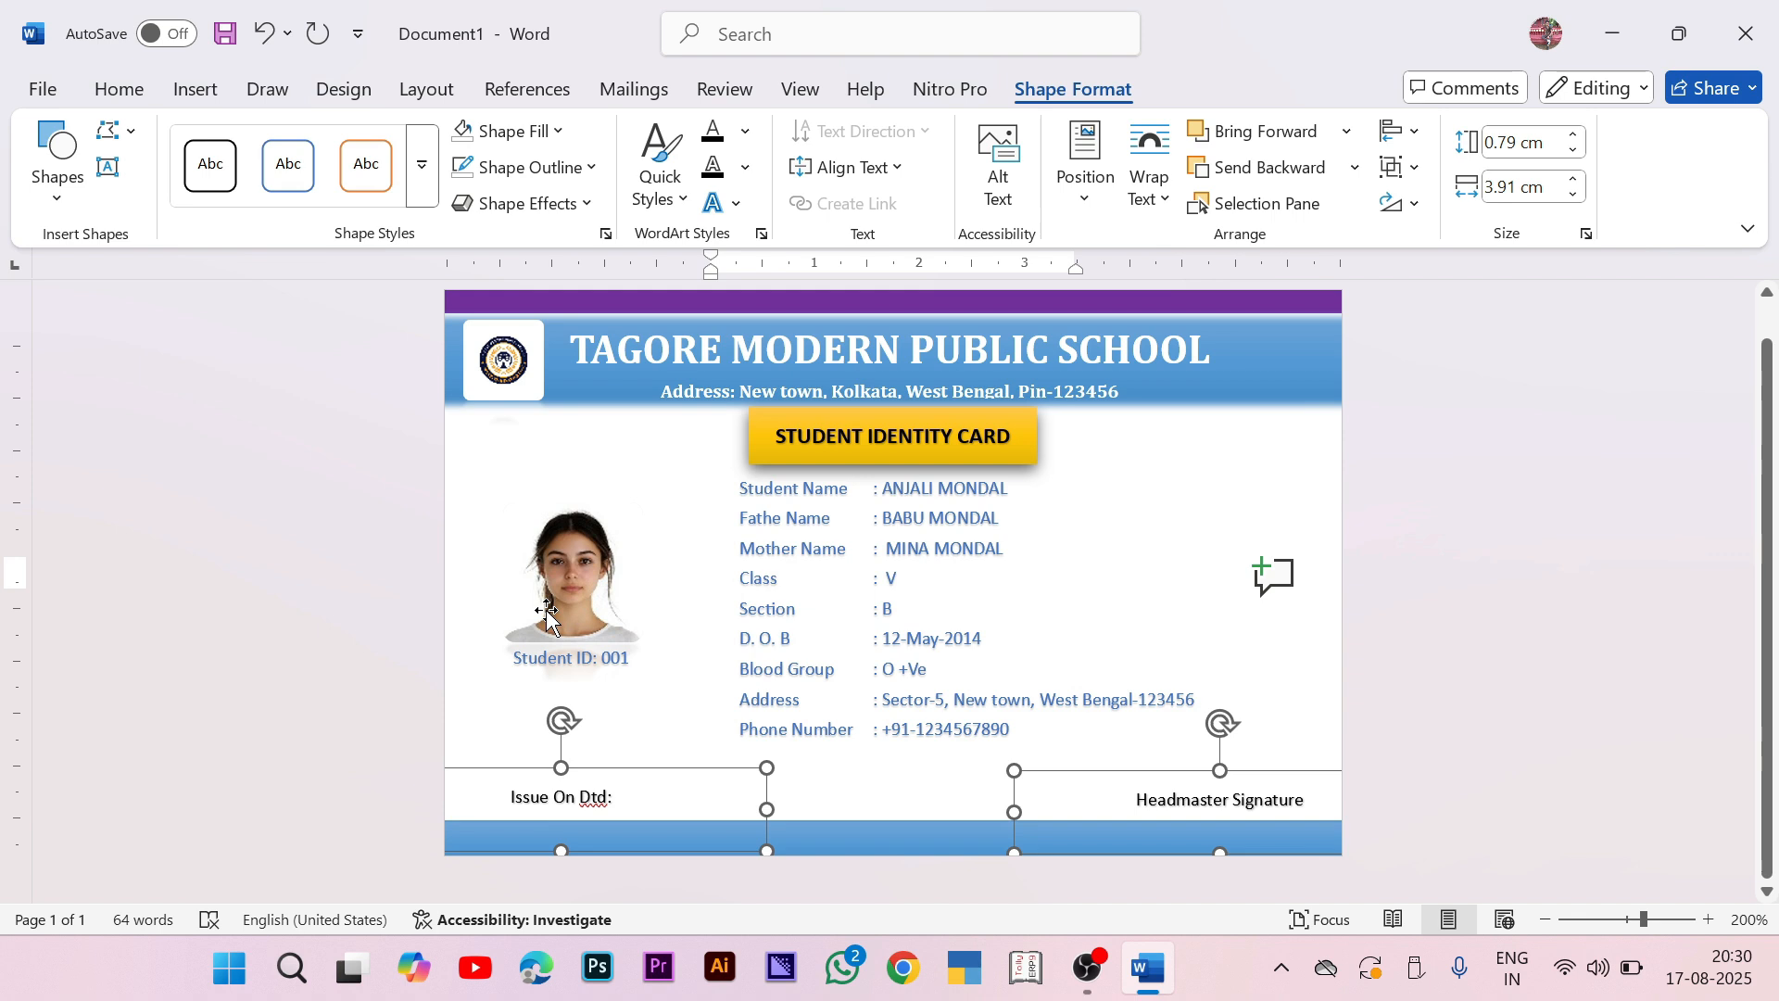
pyautogui.click(559, 474)
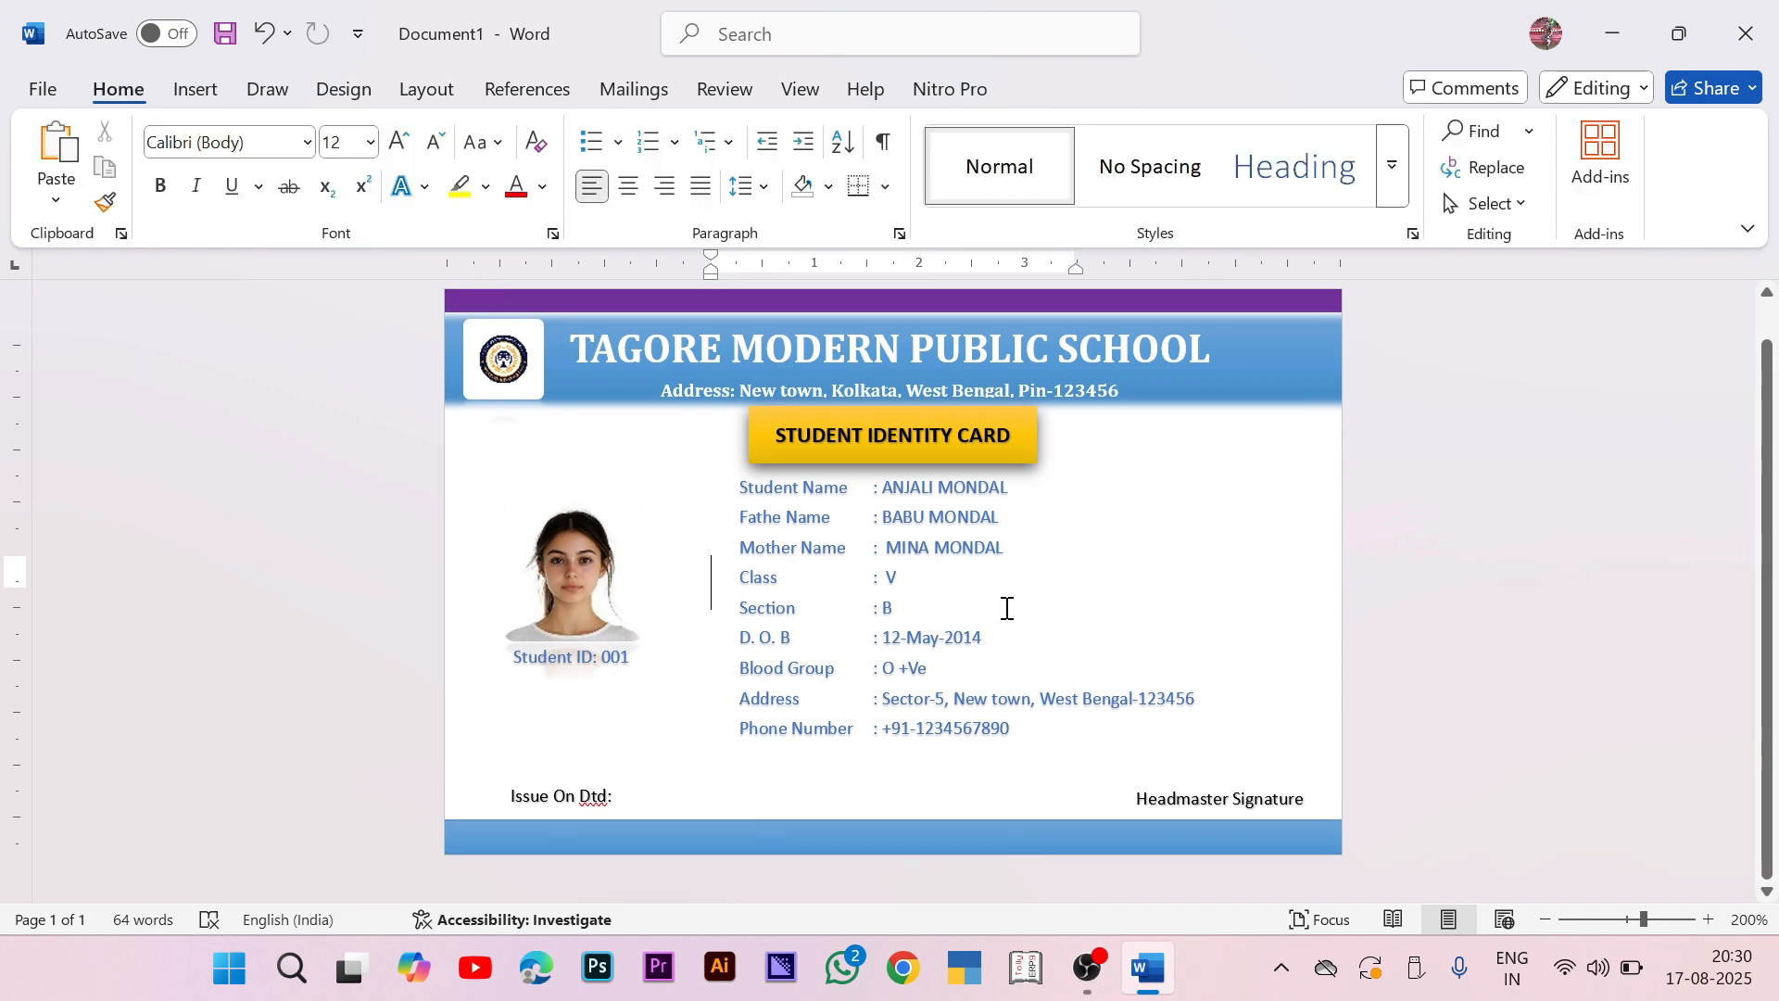
pyautogui.scroll(4, 1007, 609)
pyautogui.scroll(-4, 992, 605)
pyautogui.hotkey('ctrl', 'p')
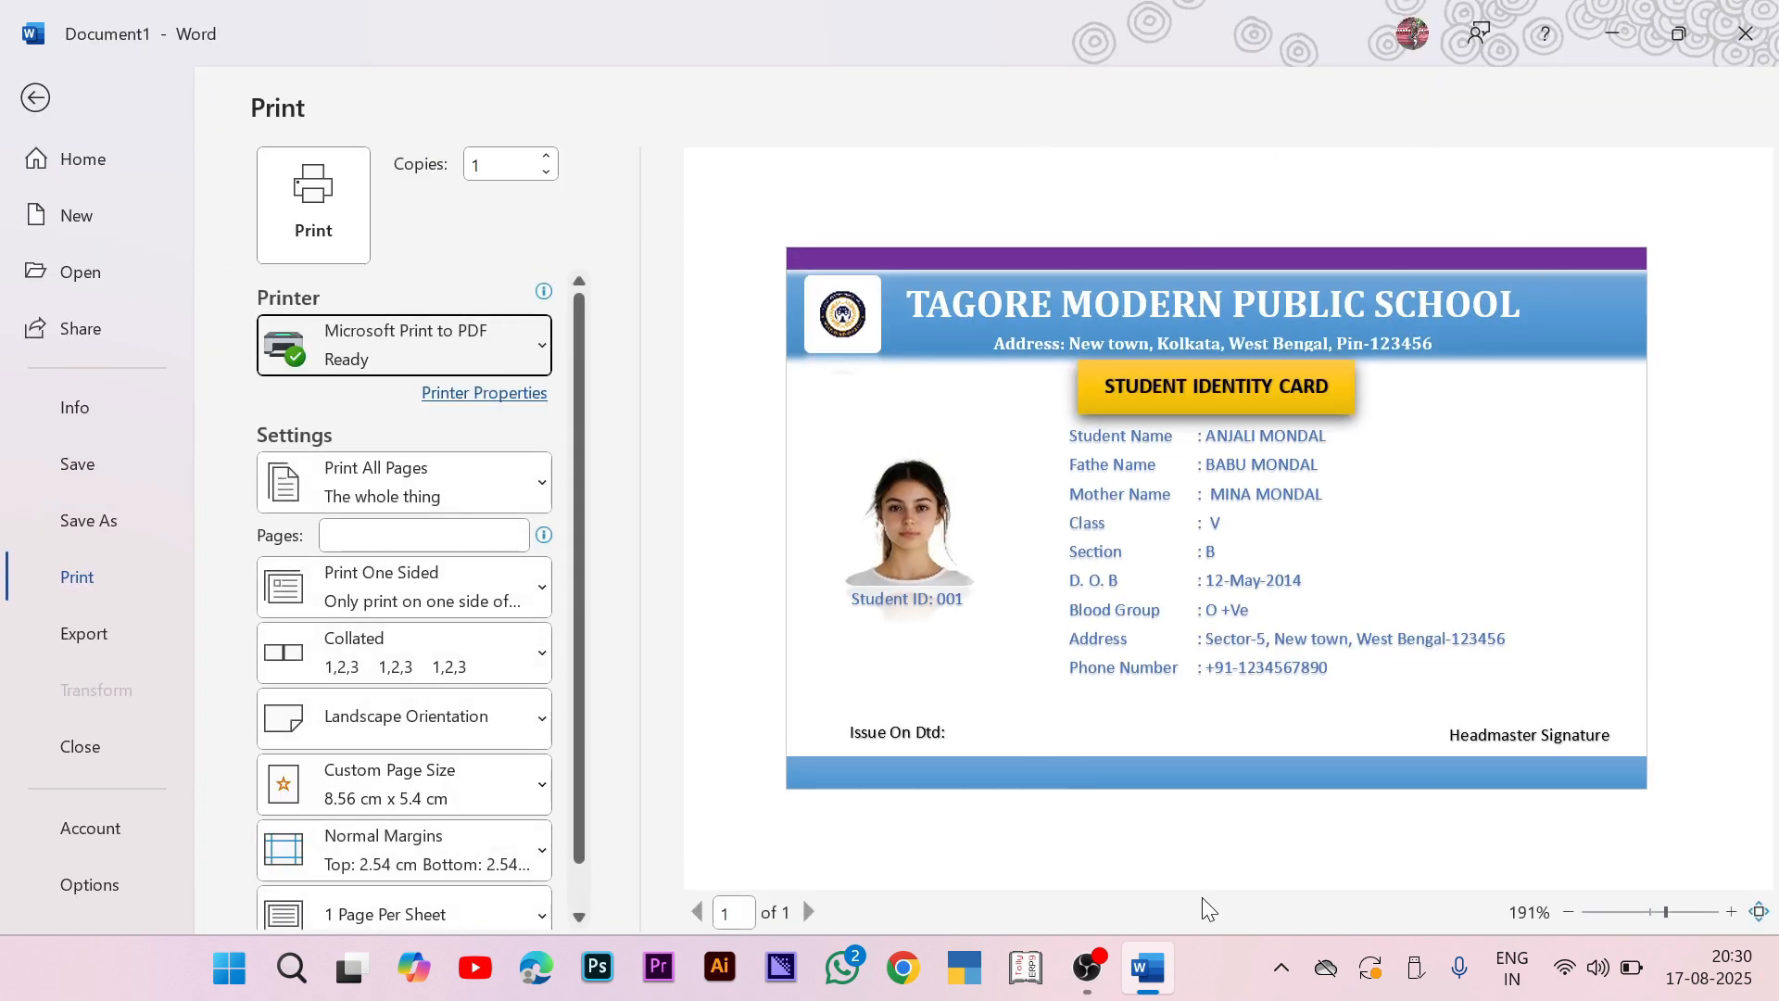
pyautogui.press('Escape')
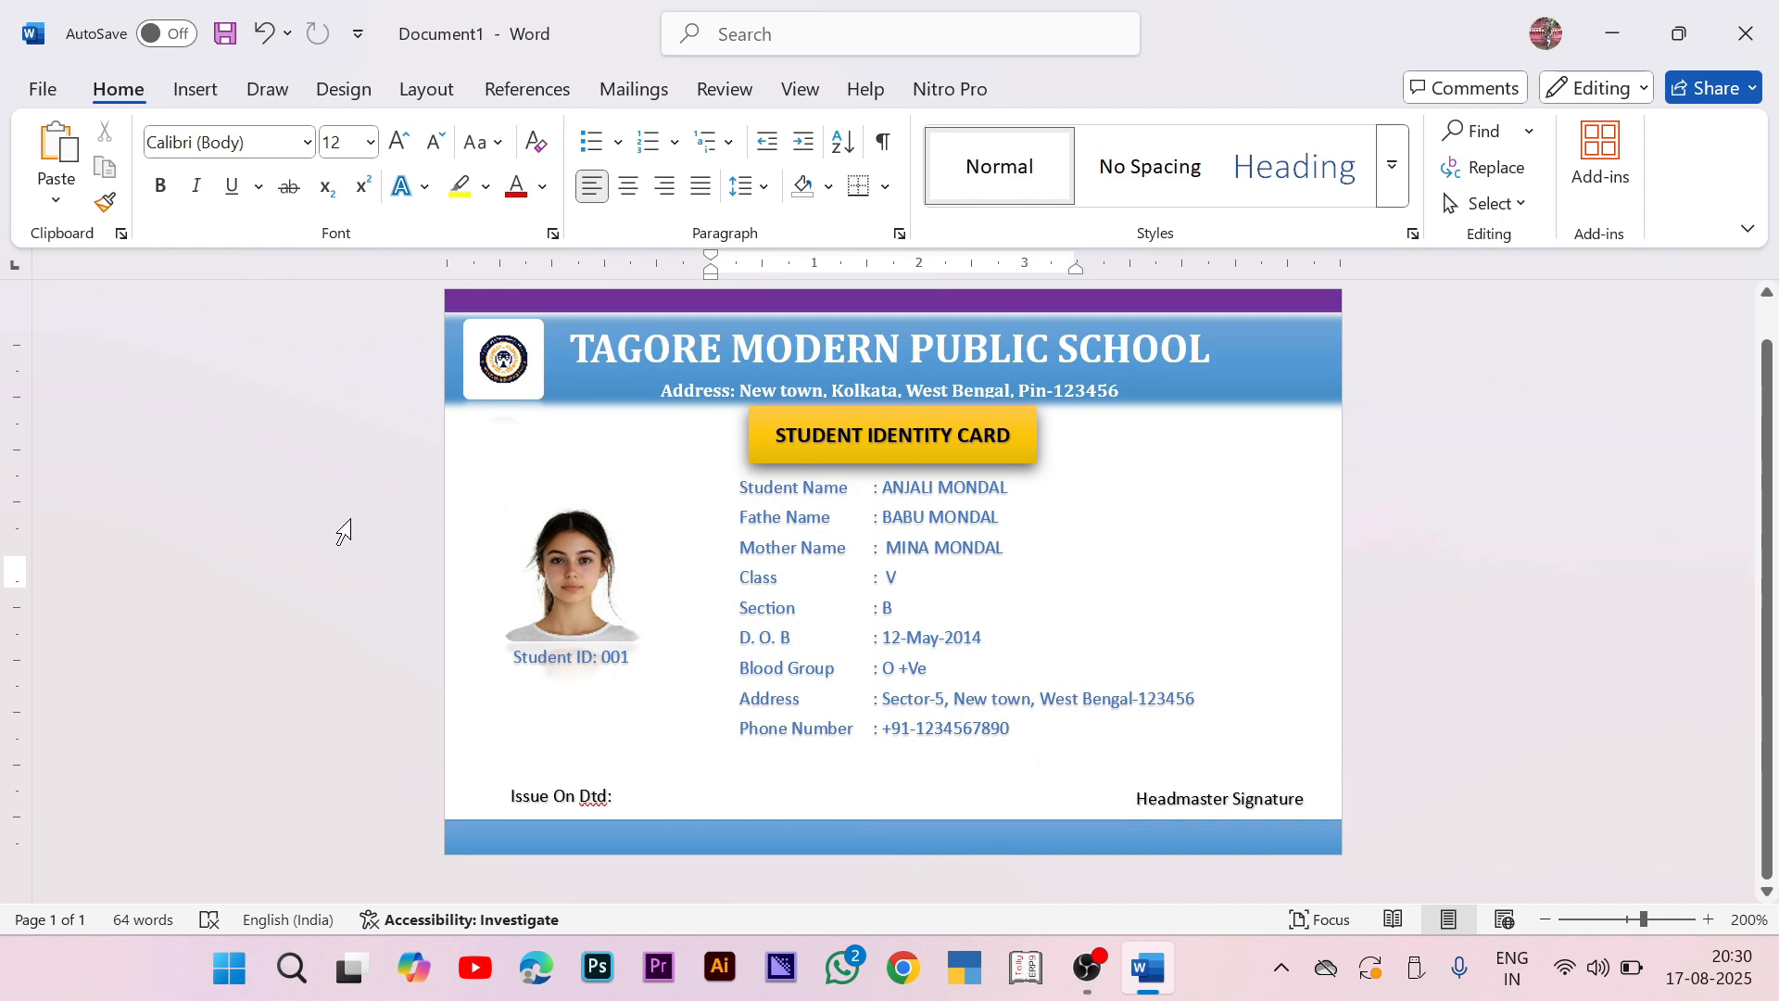
# Step: Insert the school logo picture from this device and stretch it over the details area
pyautogui.click(189, 78)
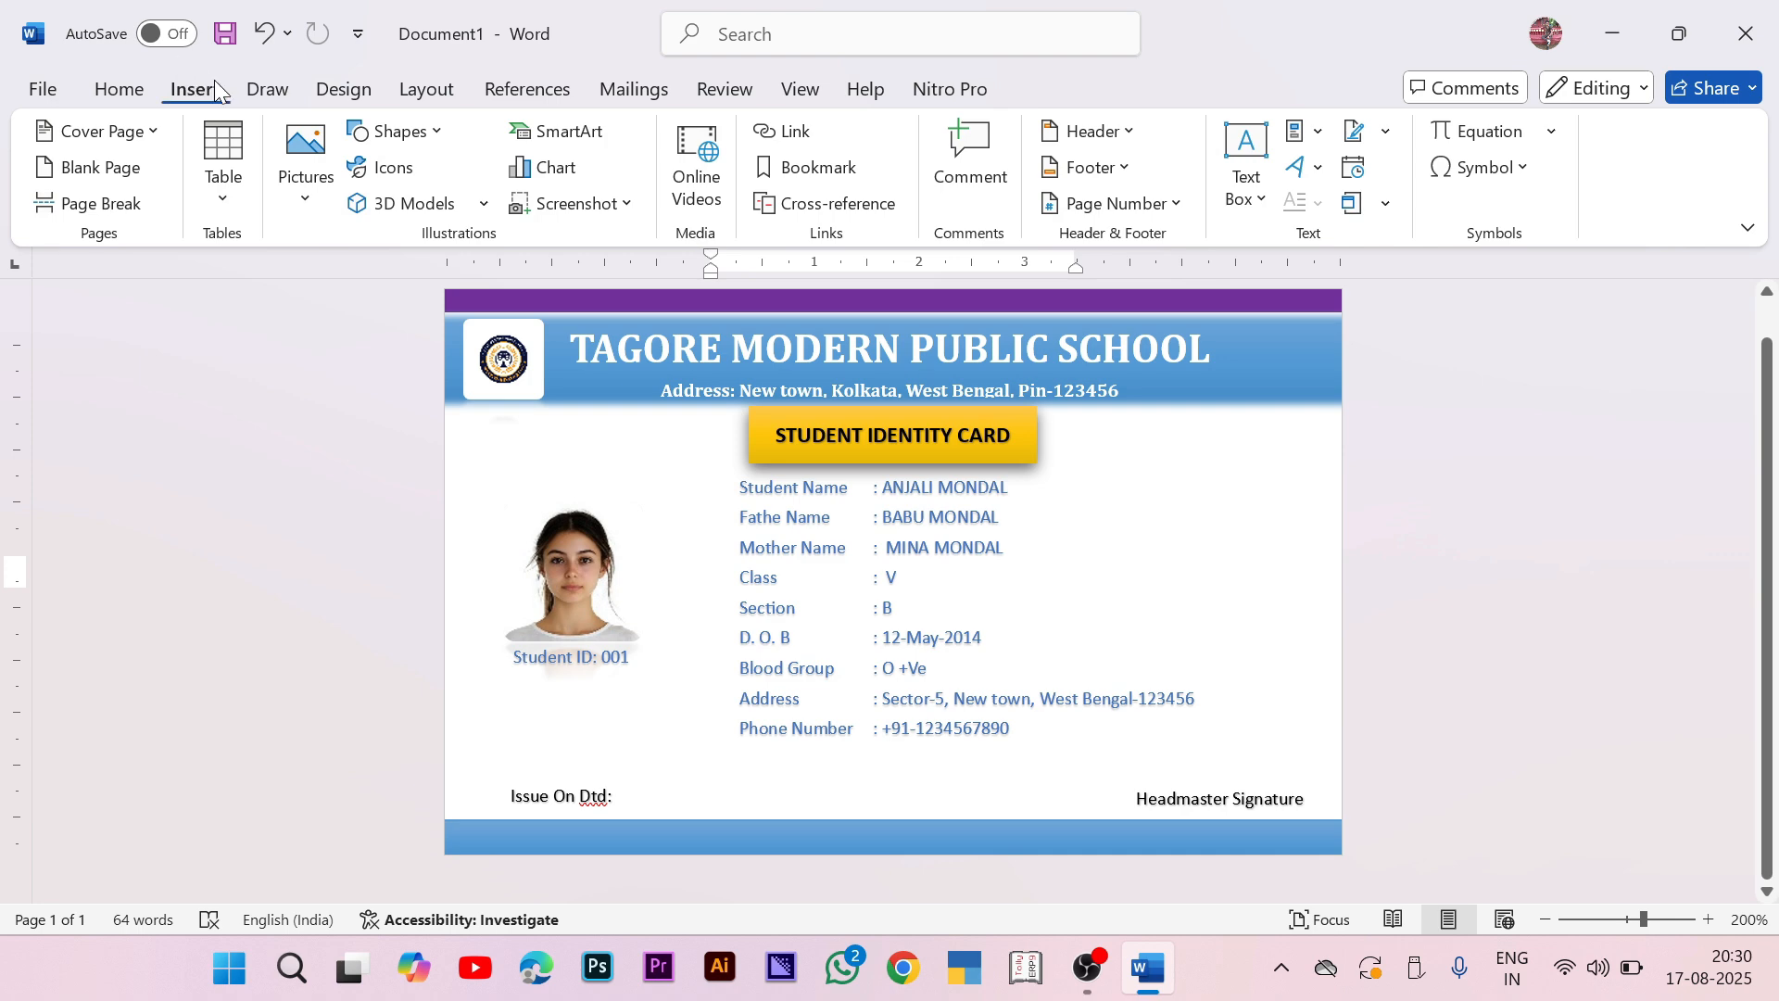
pyautogui.click(294, 167)
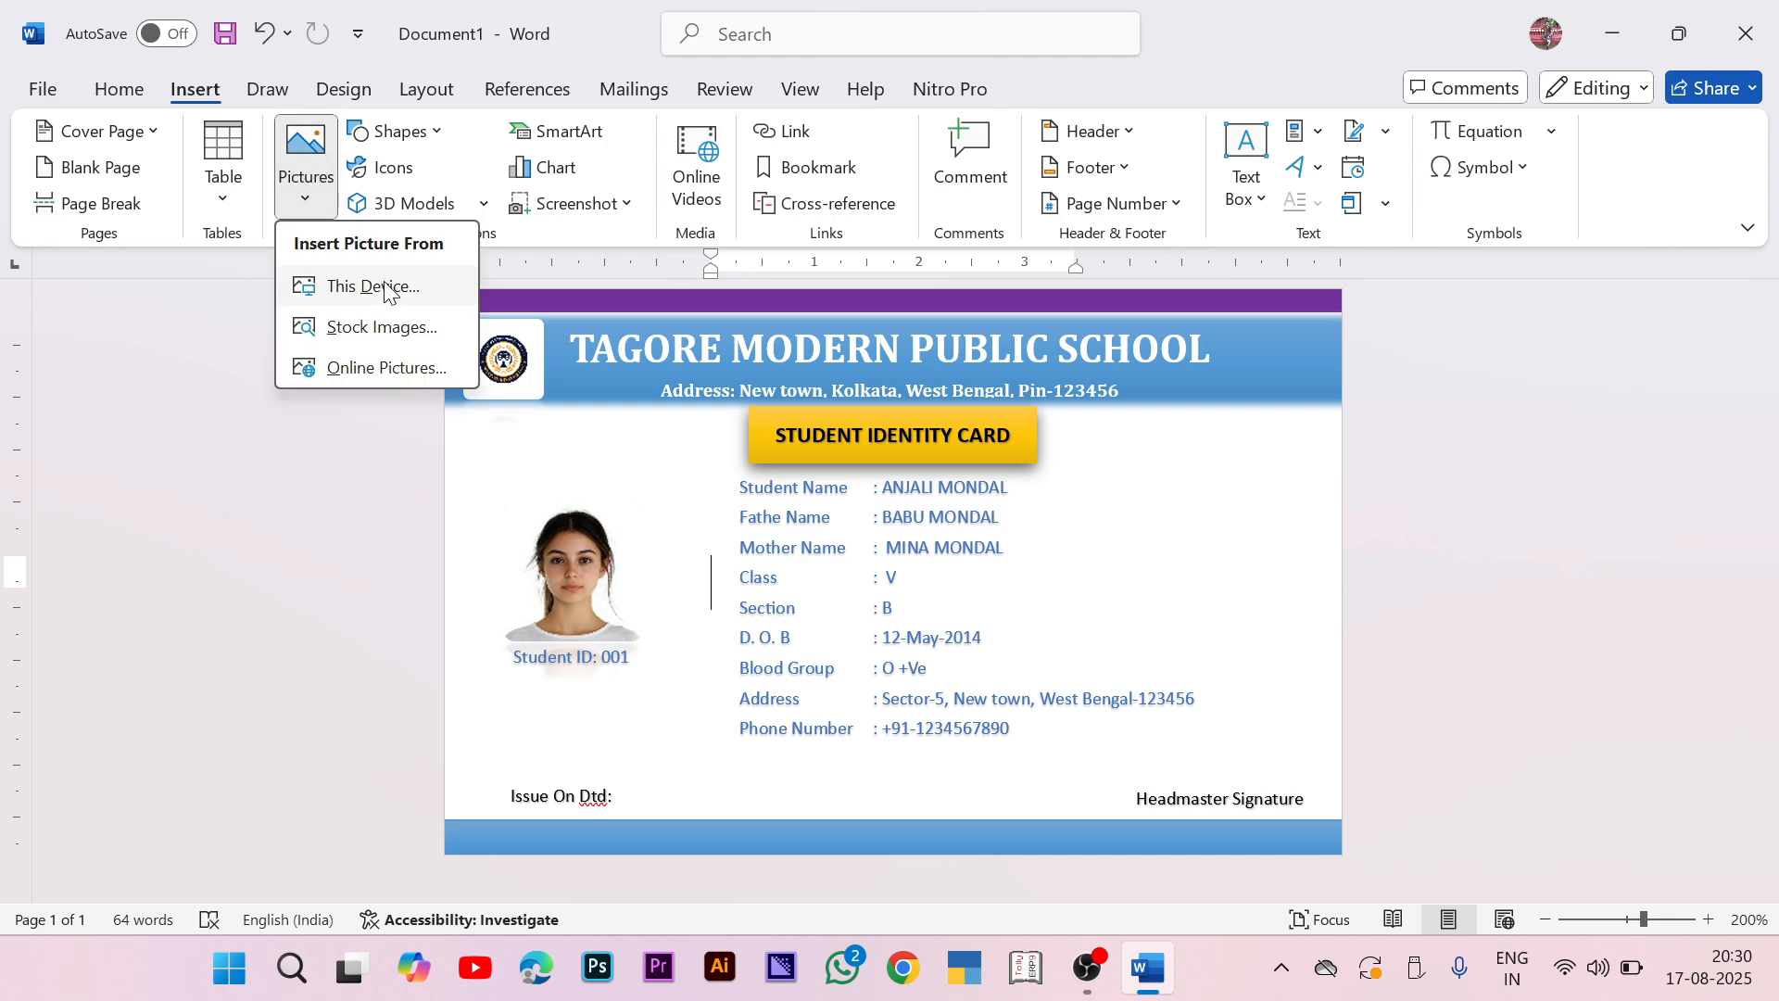
pyautogui.click(345, 283)
pyautogui.click(491, 269)
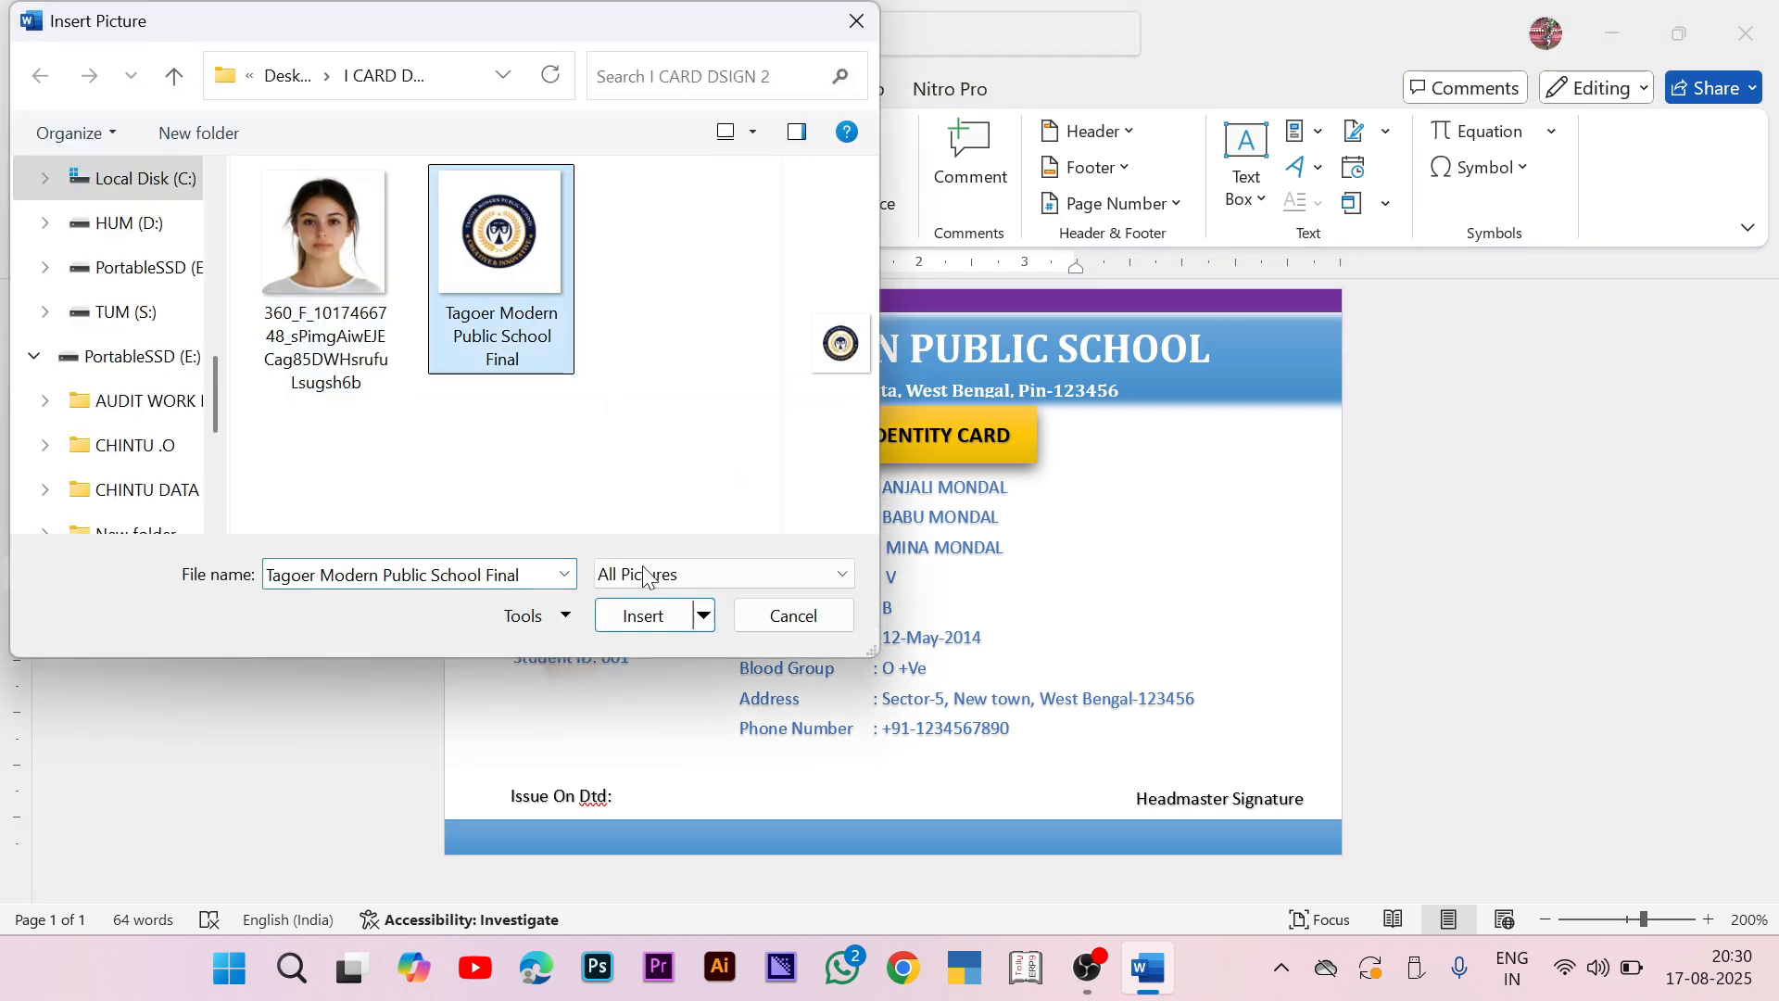
pyautogui.click(658, 615)
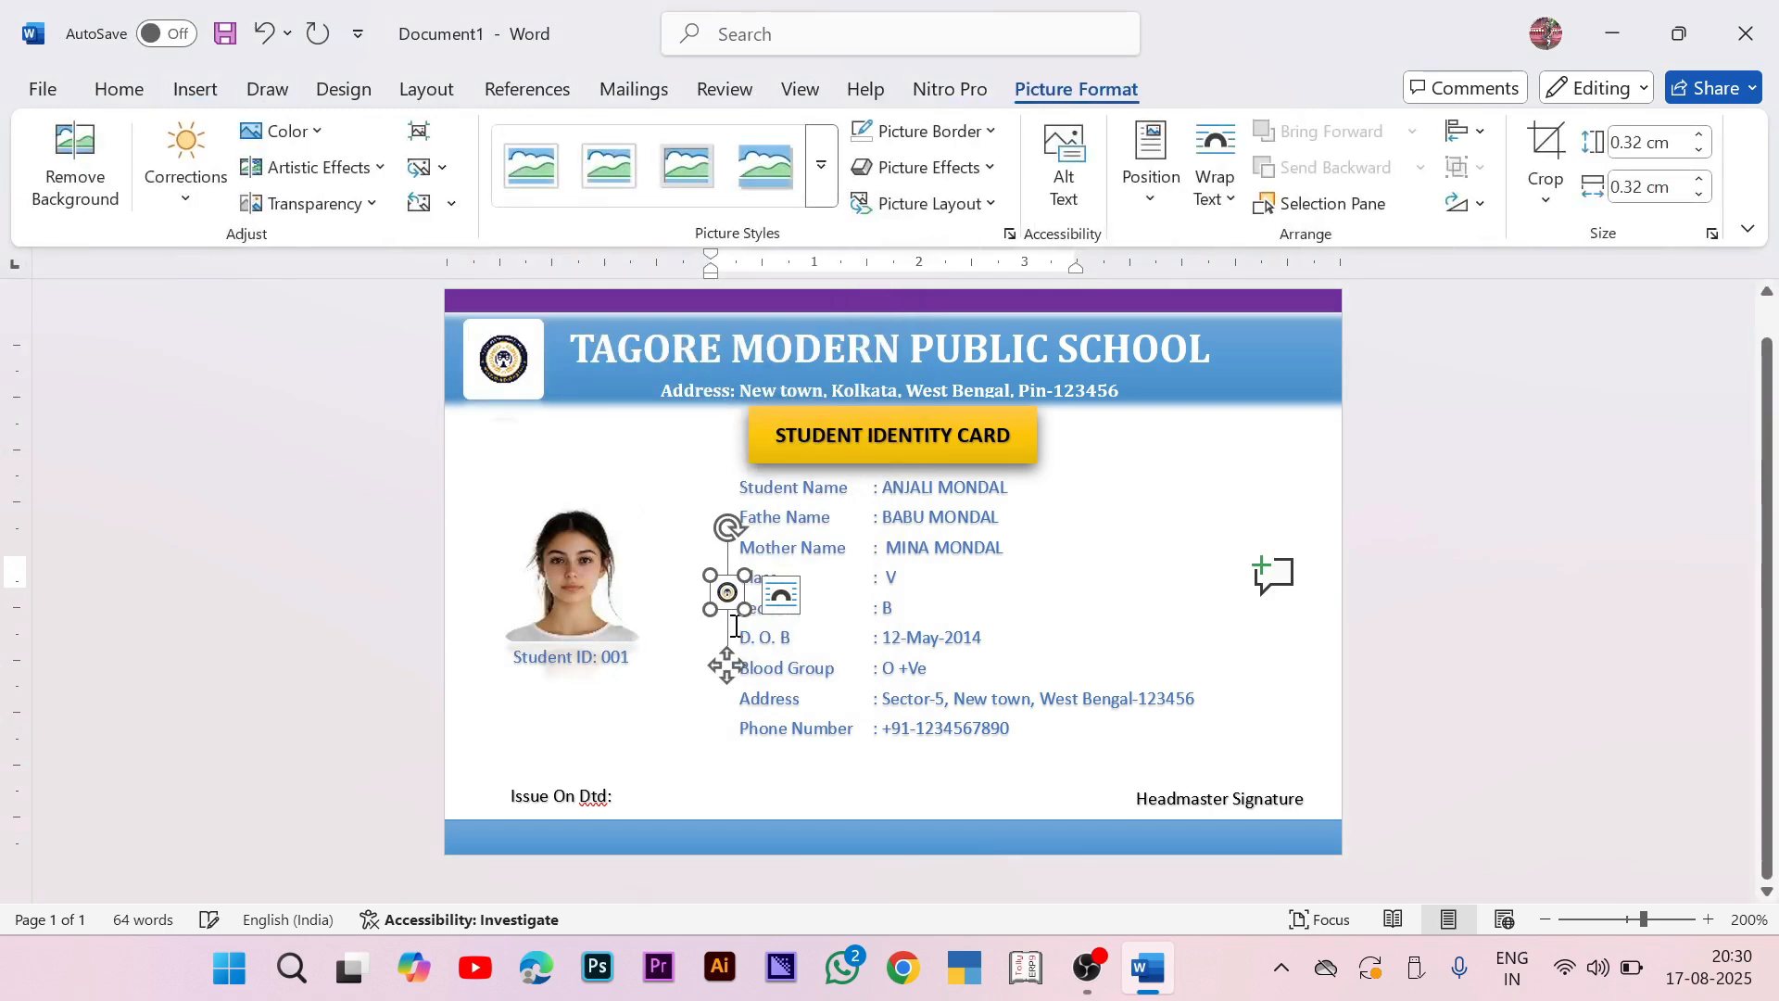
pyautogui.moveTo(745, 612); pyautogui.dragTo(1153, 903)
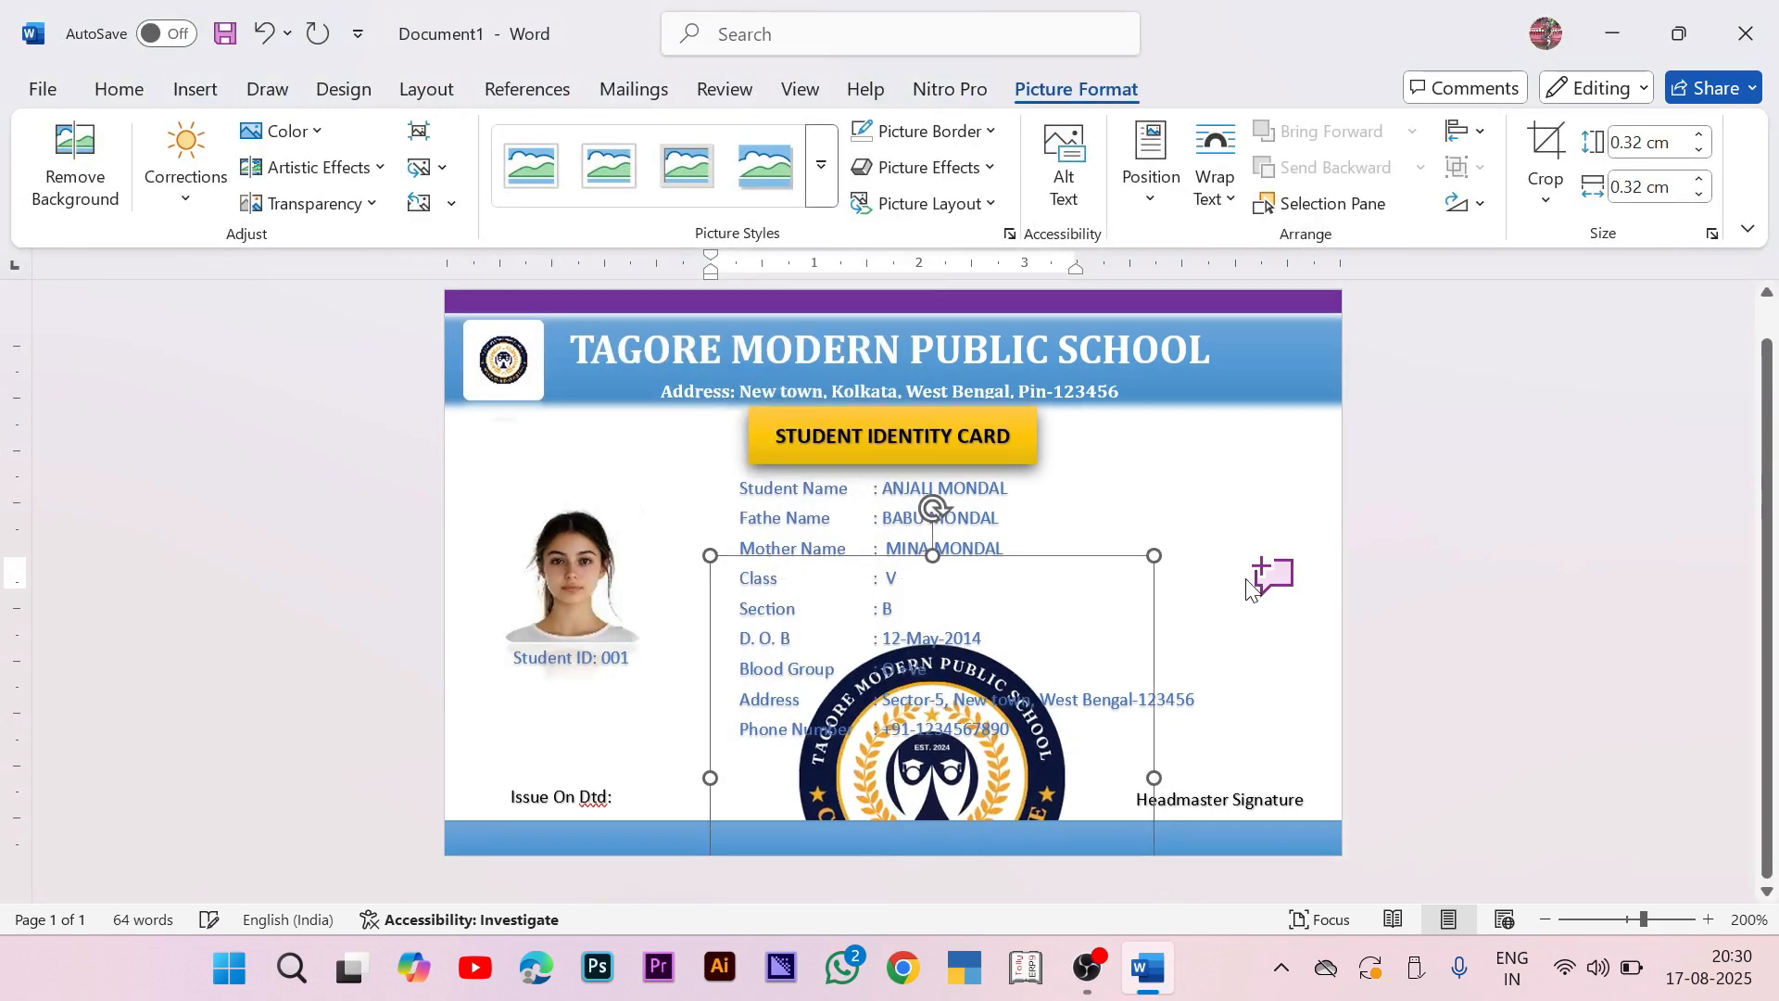
# Step: Change the logo's text wrapping, move it to the card's centre, send it to back, and enlarge it to 5.32 cm
pyautogui.click(1190, 577)
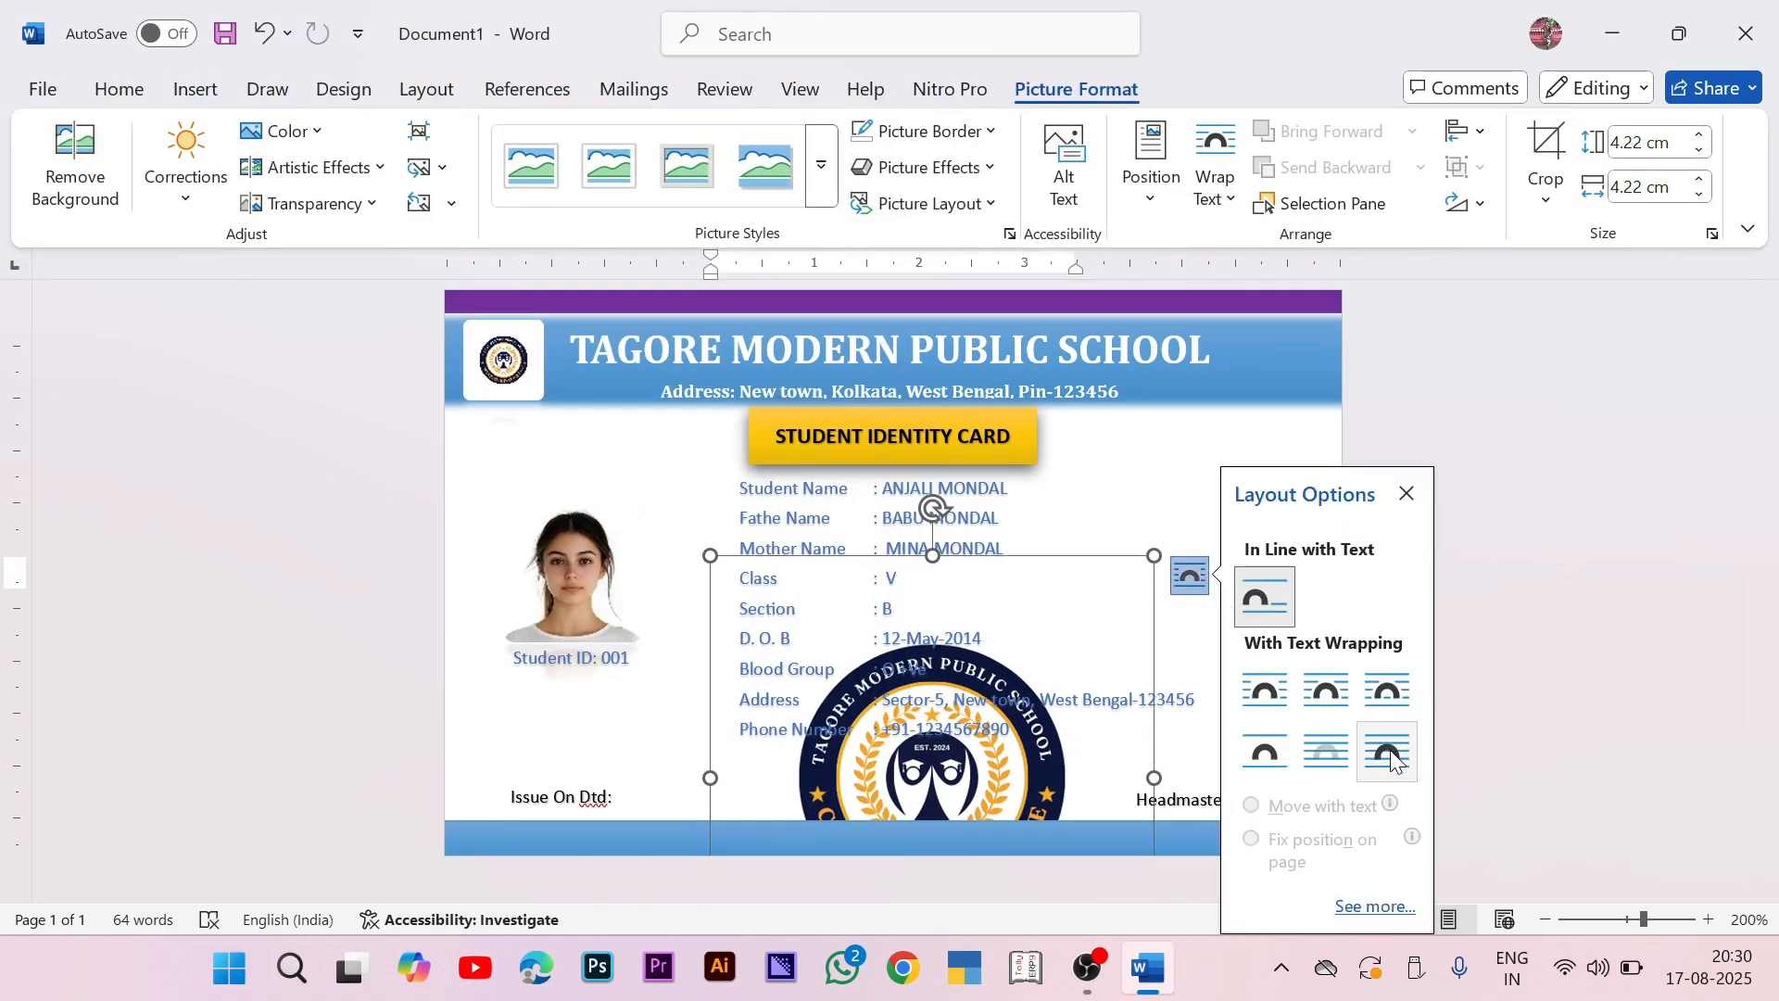
pyautogui.moveTo(1021, 630); pyautogui.dragTo(1002, 454)
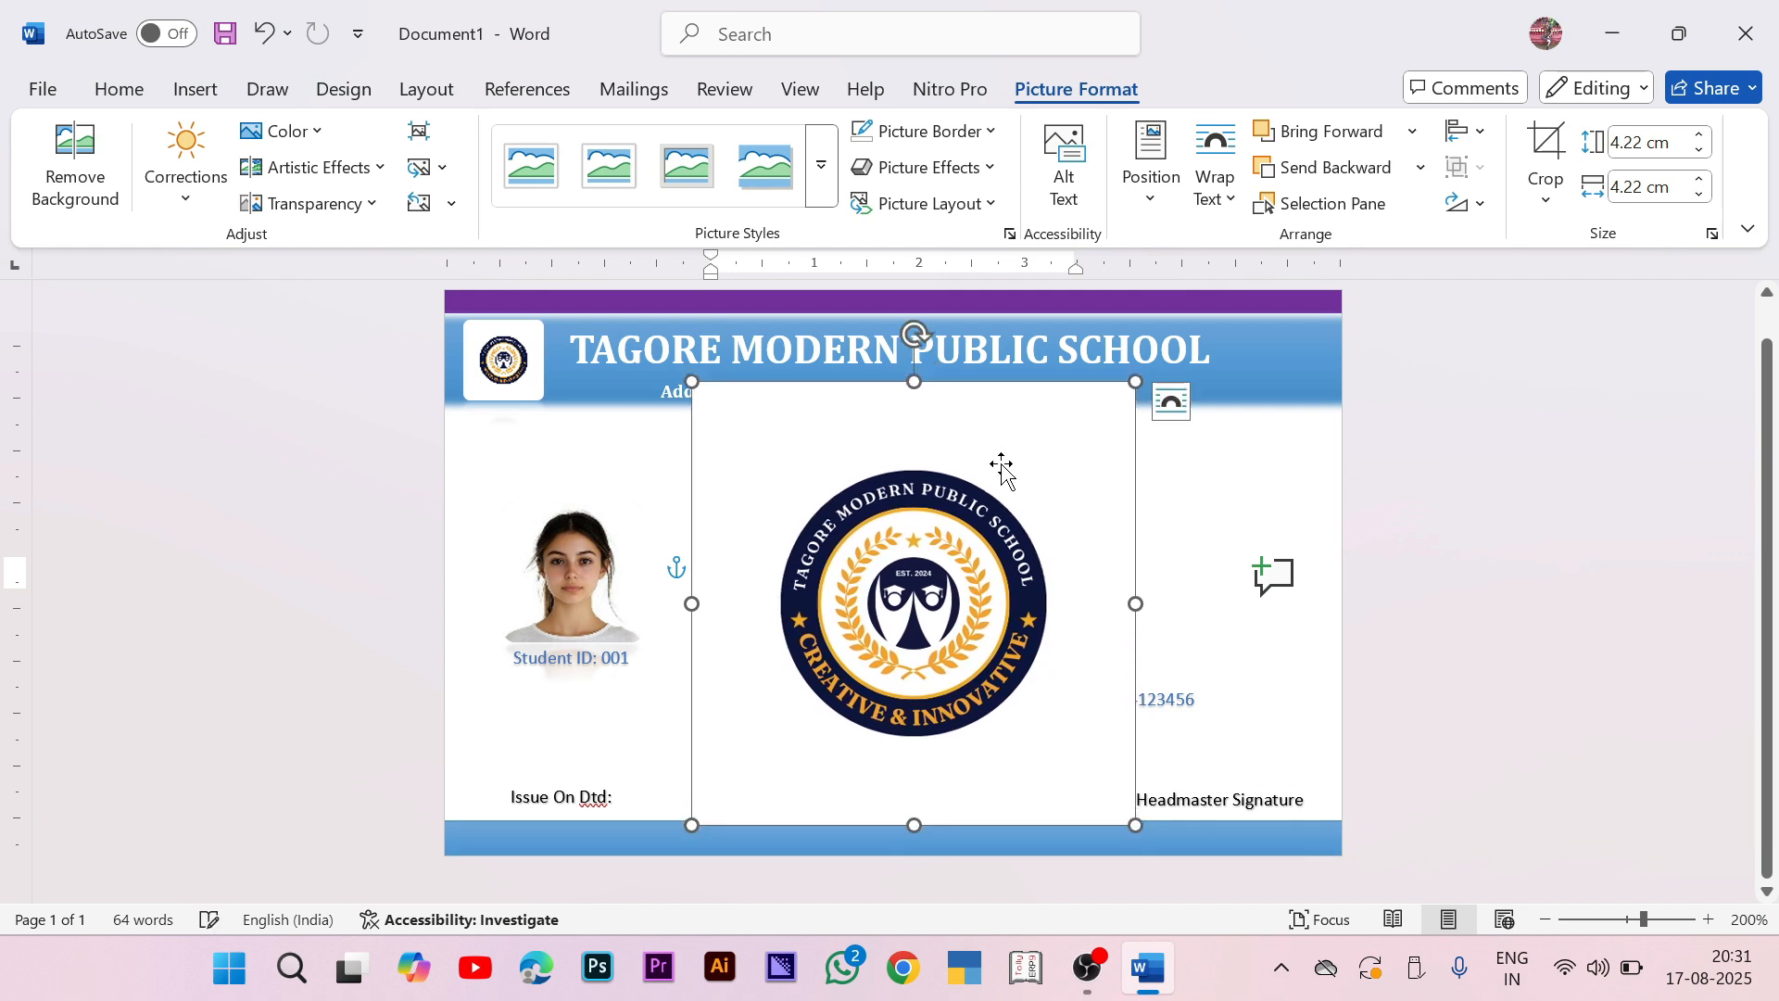
pyautogui.rightClick(1080, 517)
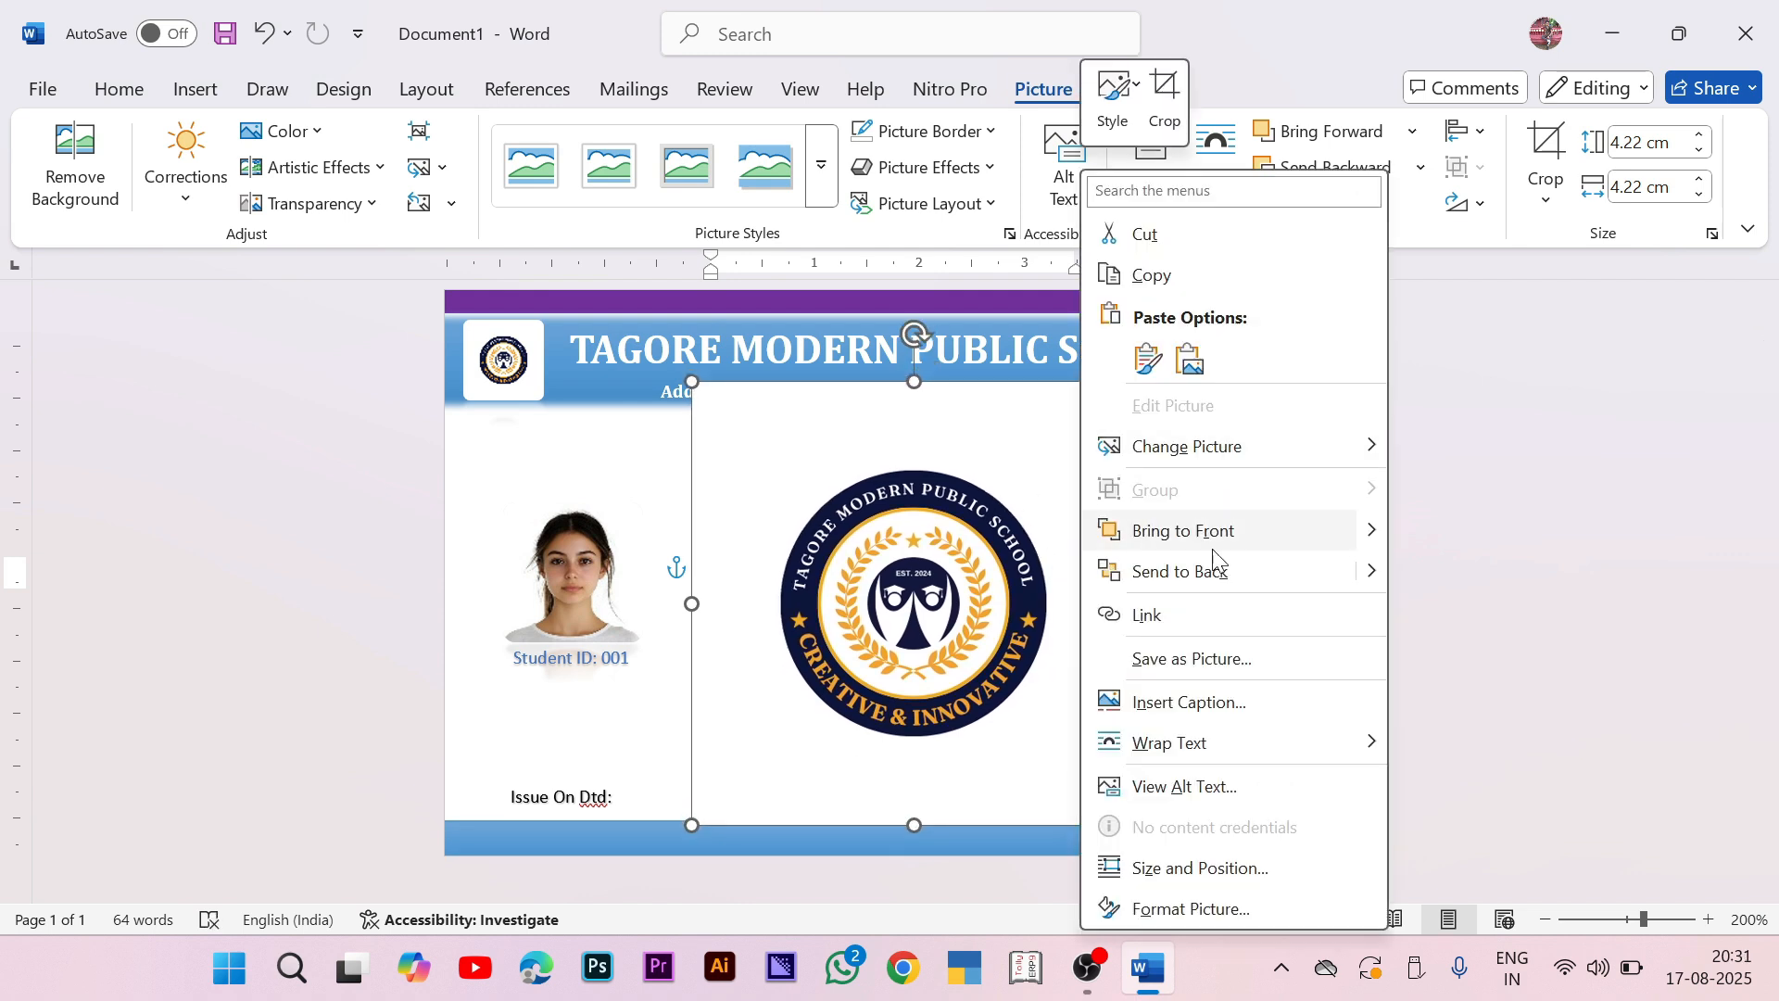
pyautogui.click(1212, 578)
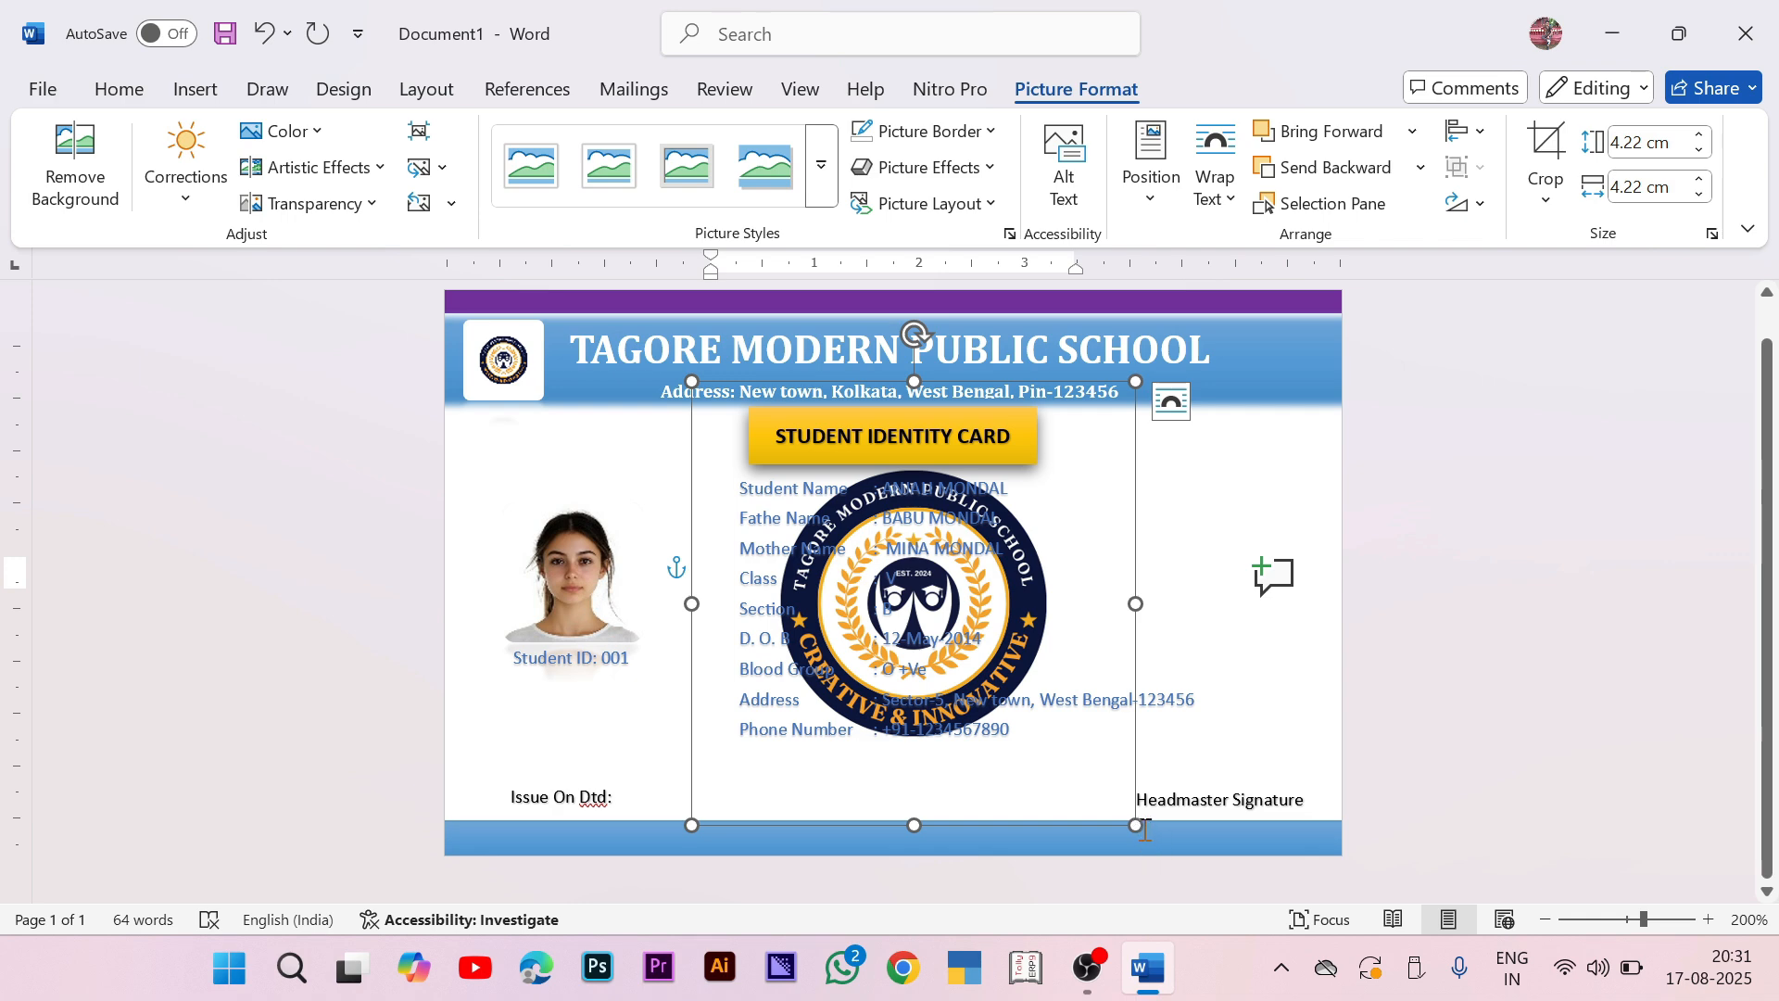
pyautogui.moveTo(1153, 845); pyautogui.dragTo(1246, 950)
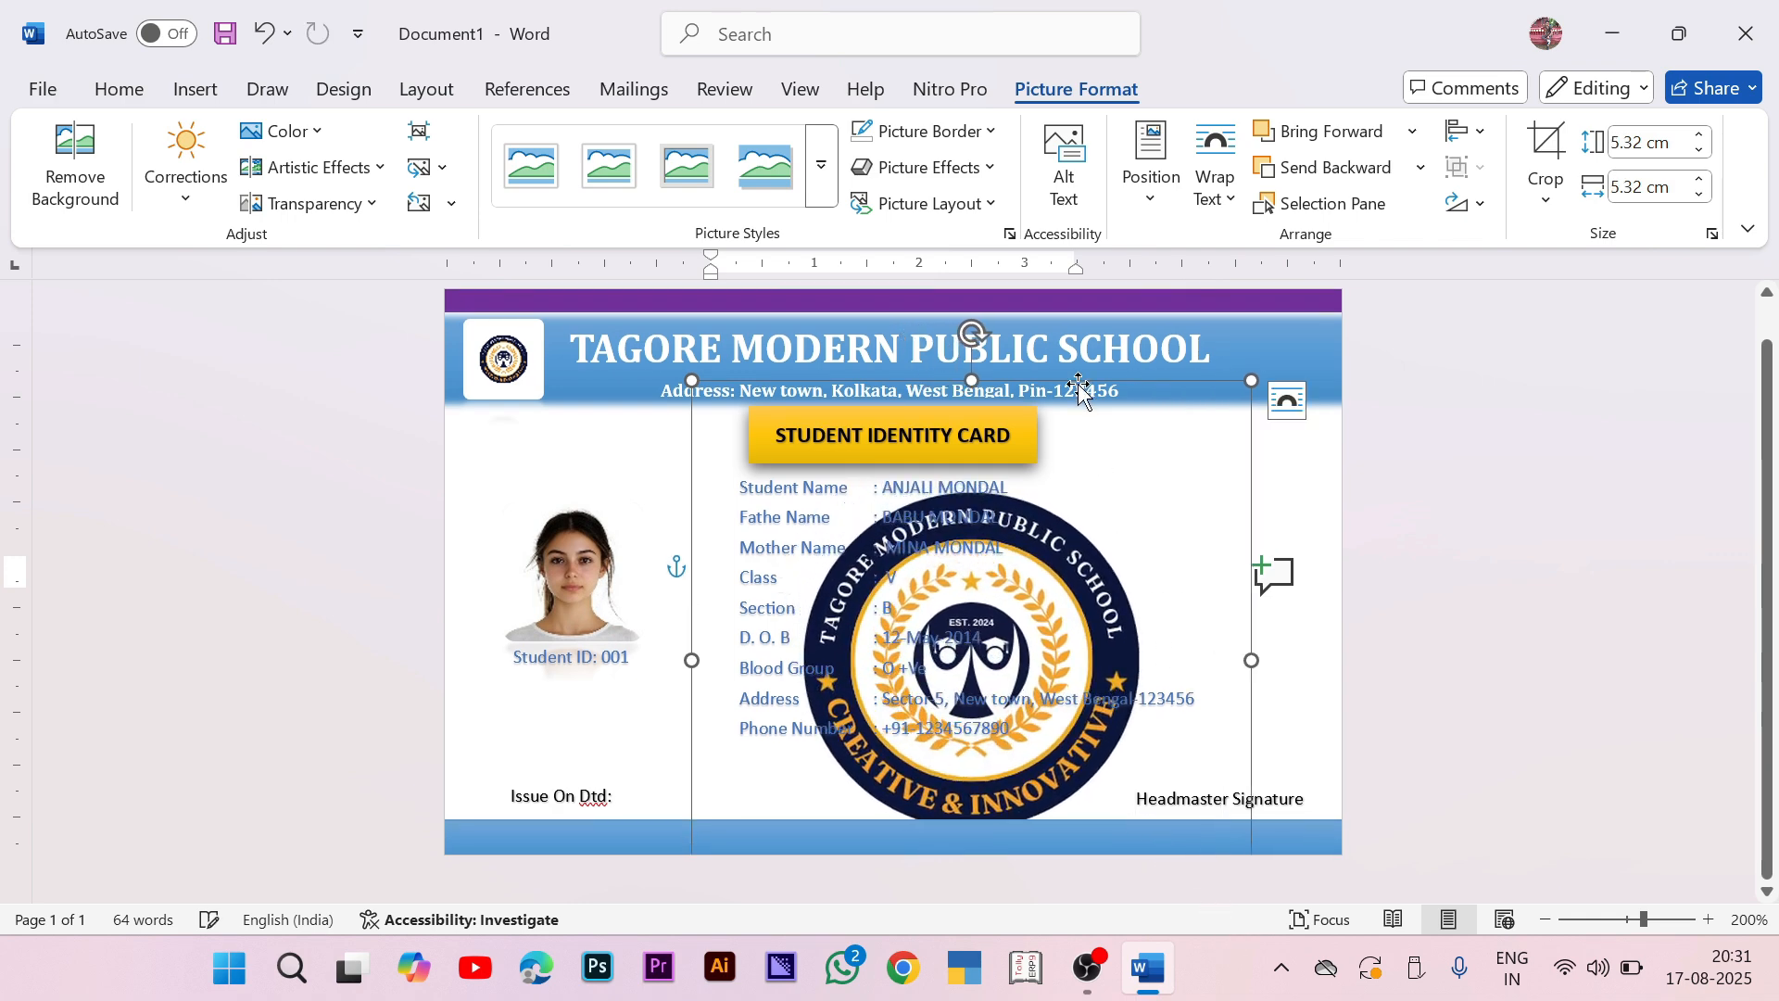